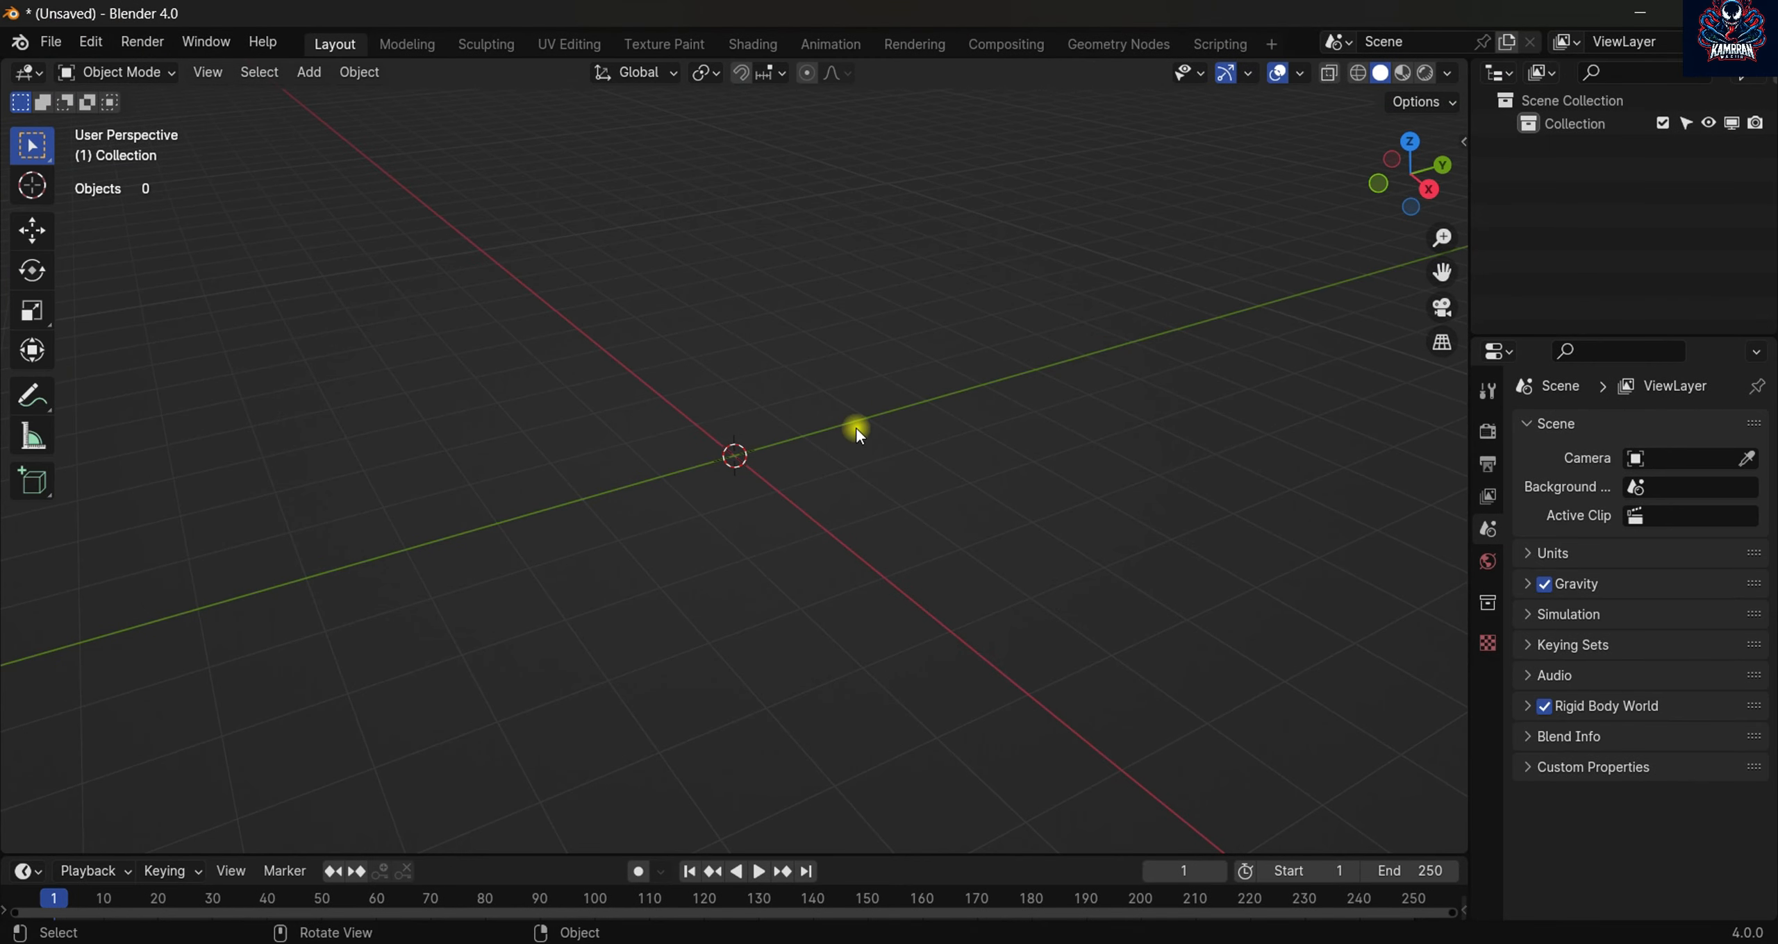
- Add an ico sphere and a cube mesh at the world origin
key("shift+a")
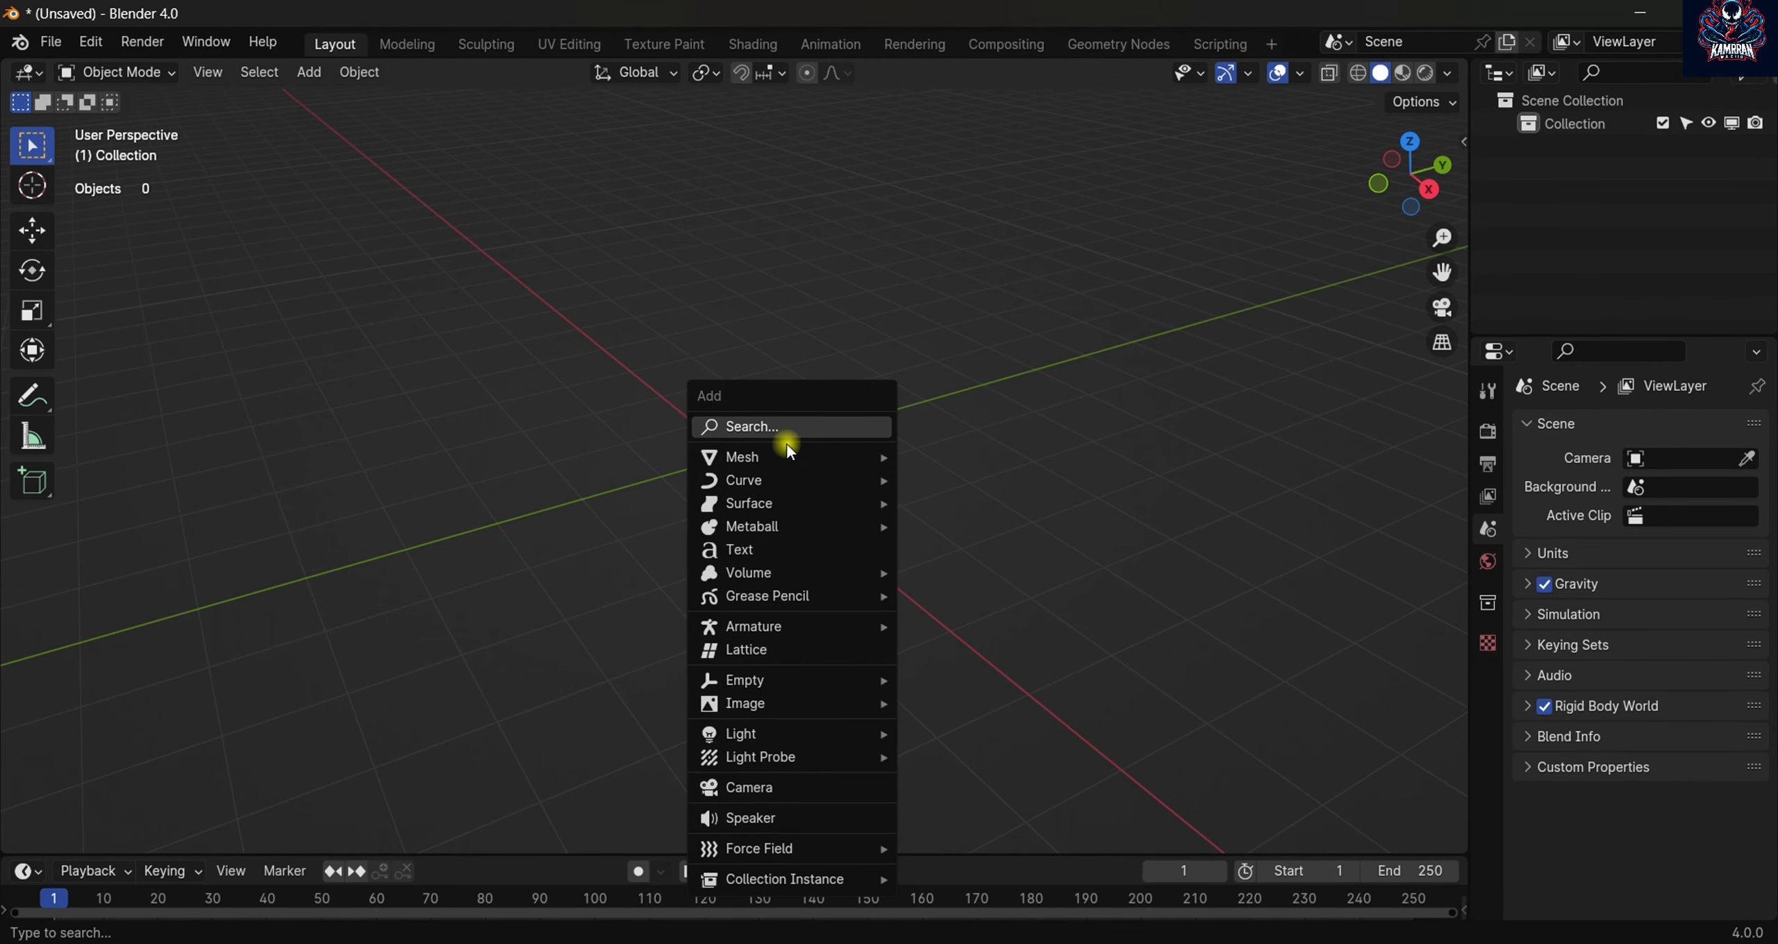
mouse_move(779, 466)
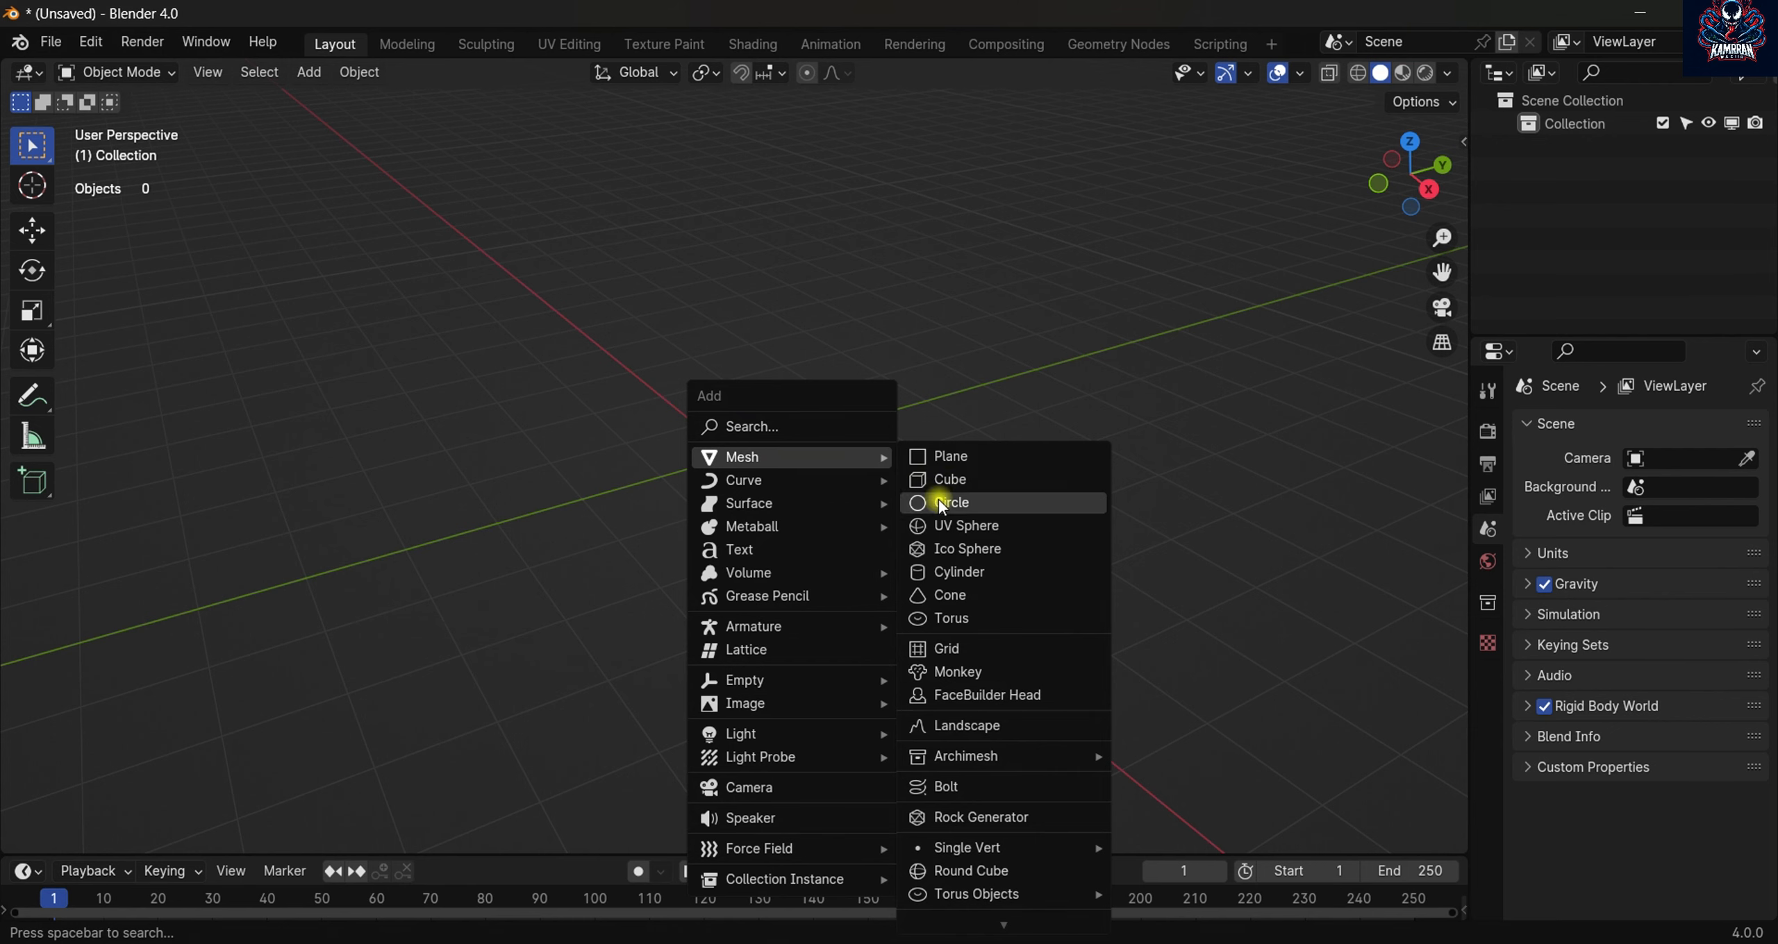
left_click(936, 550)
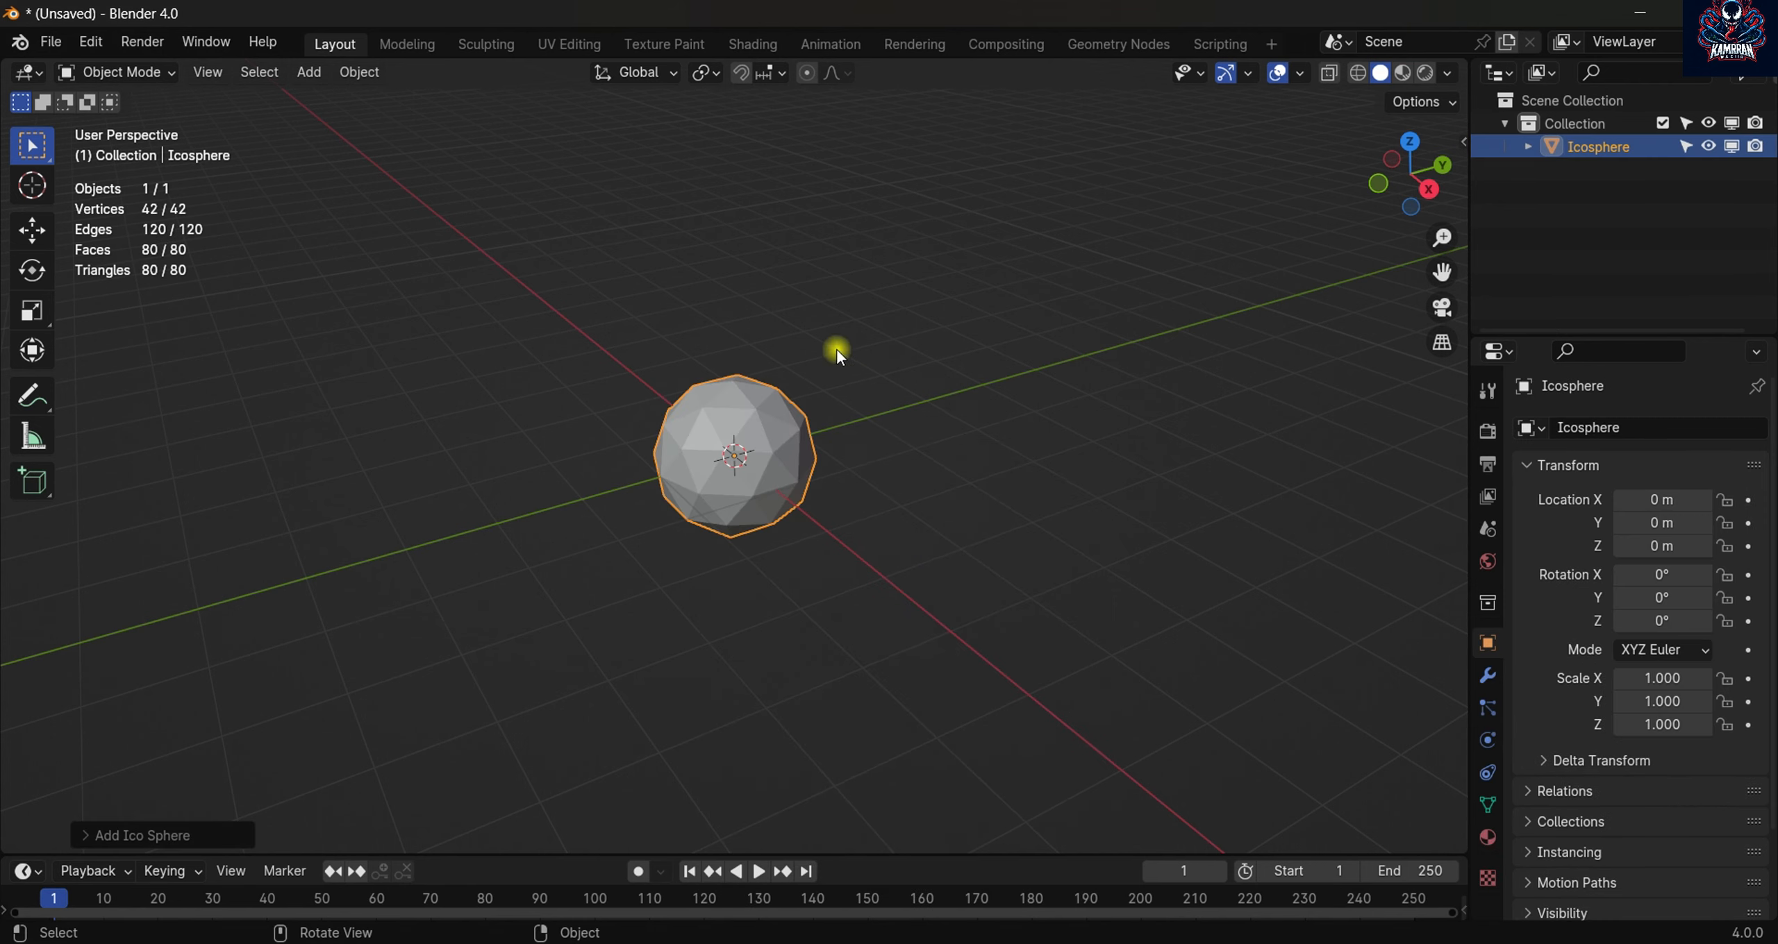
scroll(836, 348, "down", 4)
middle_click_drag(857, 361, 783, 330)
scroll(783, 331, "down", 3)
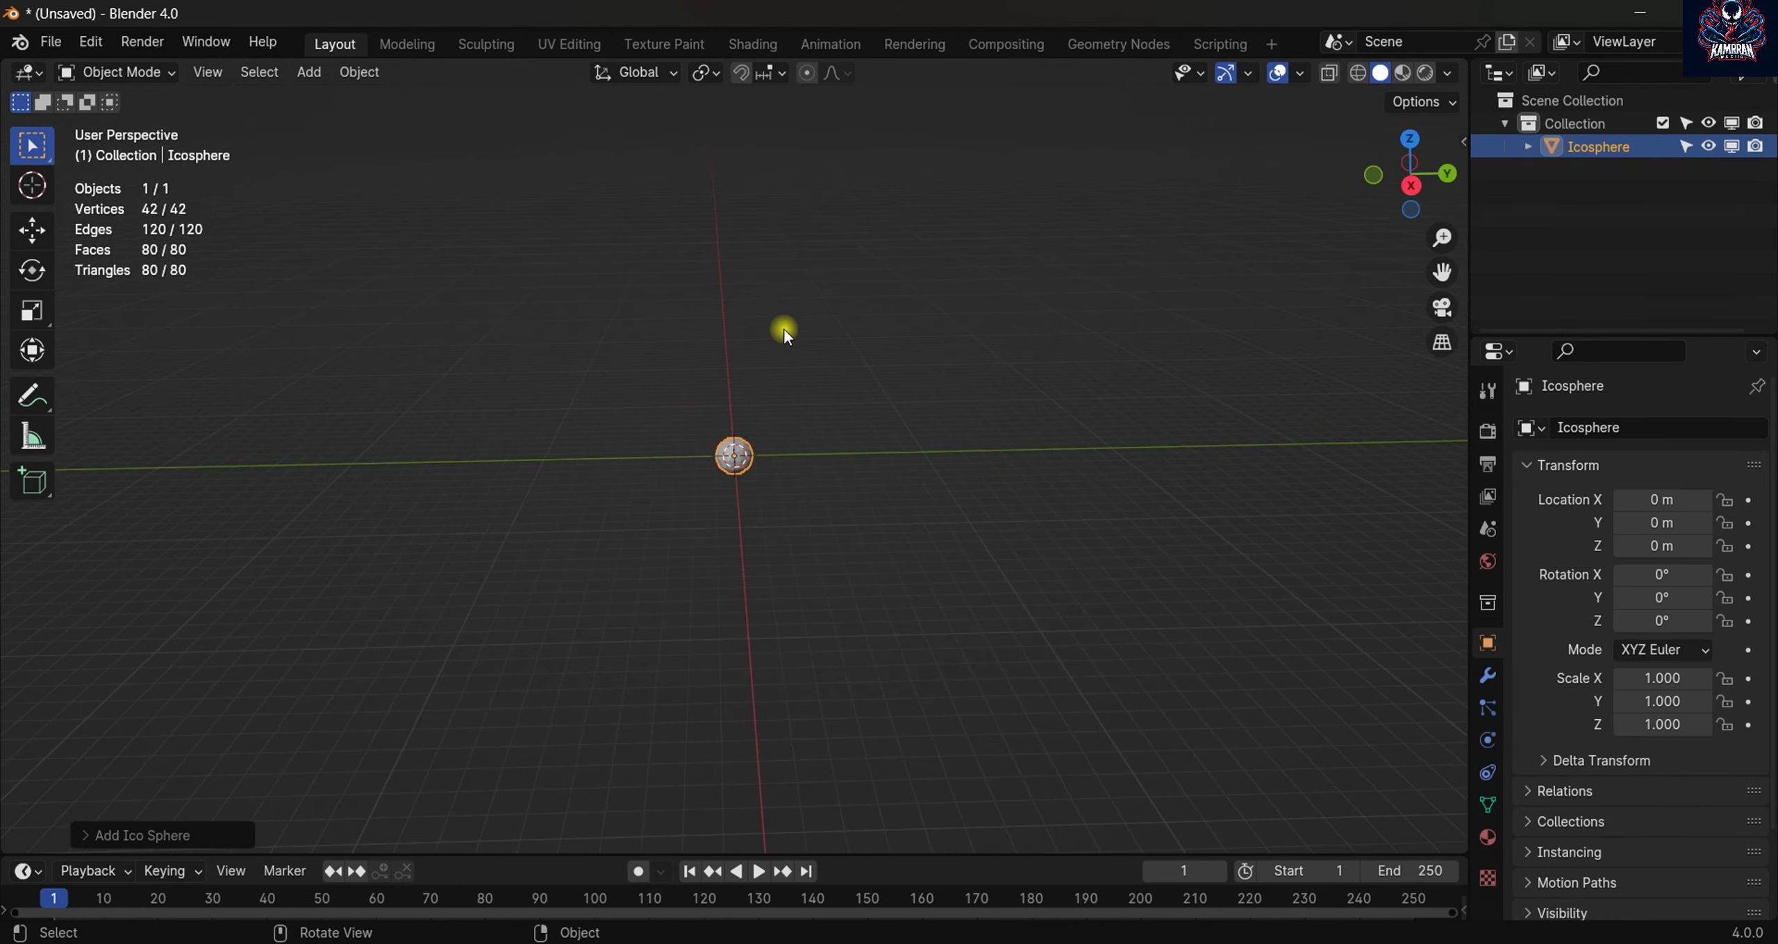
key("shift+a")
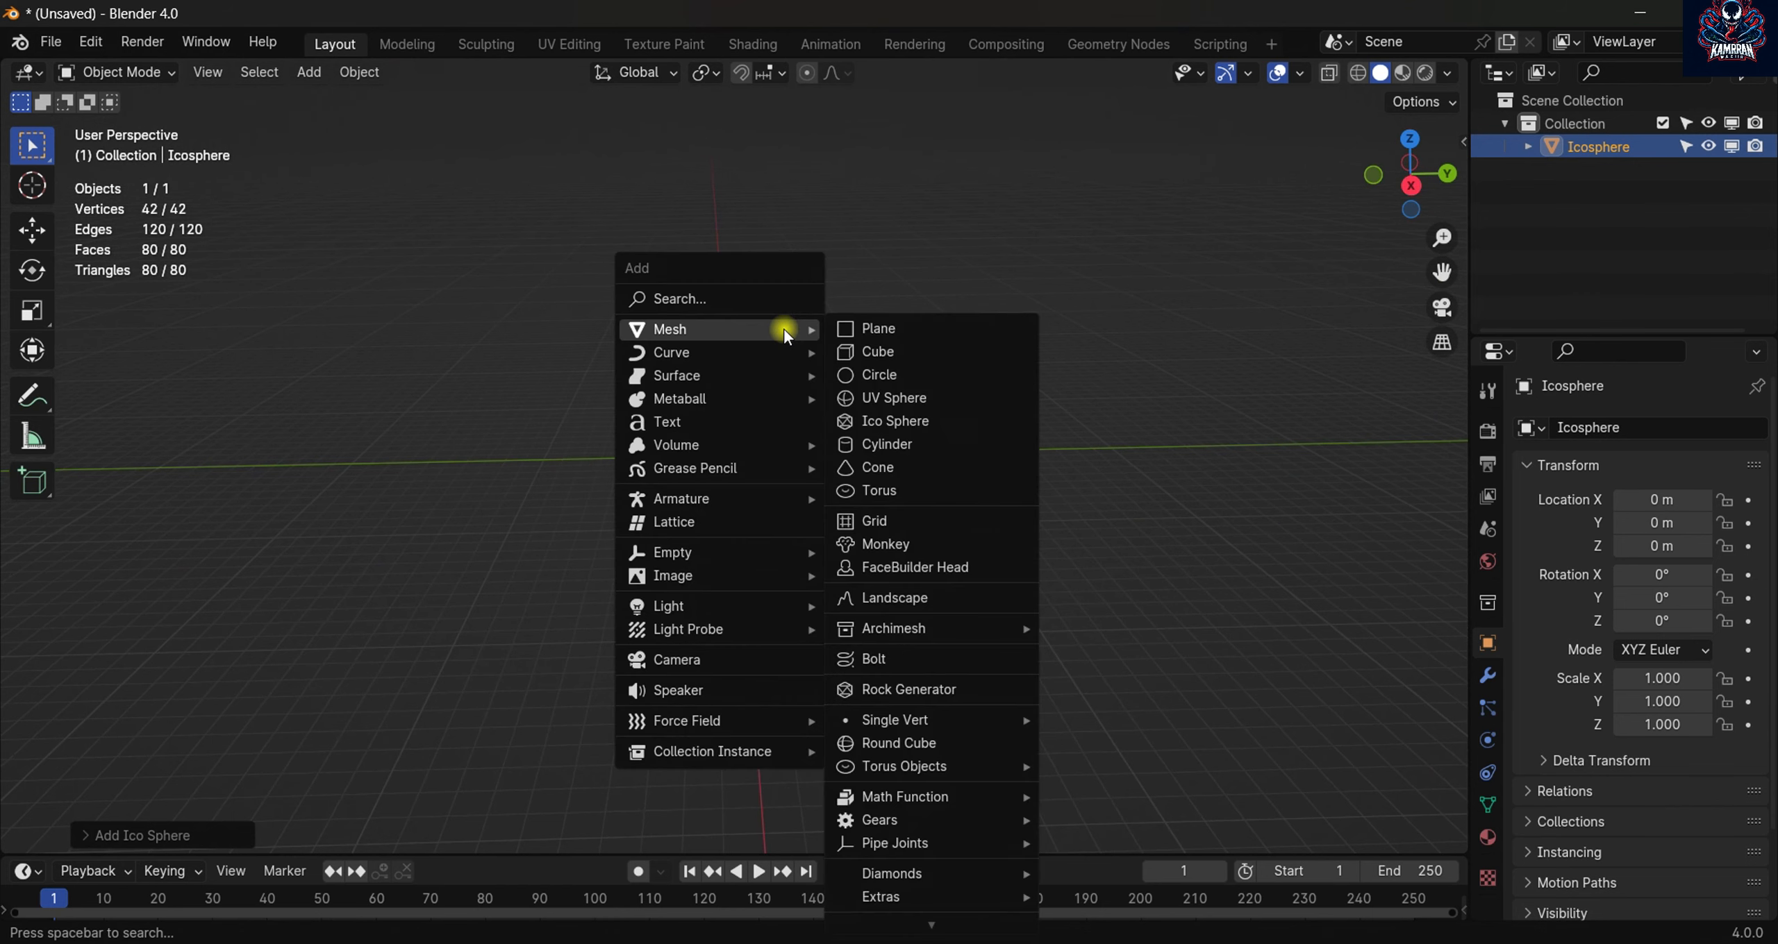
left_click(866, 353)
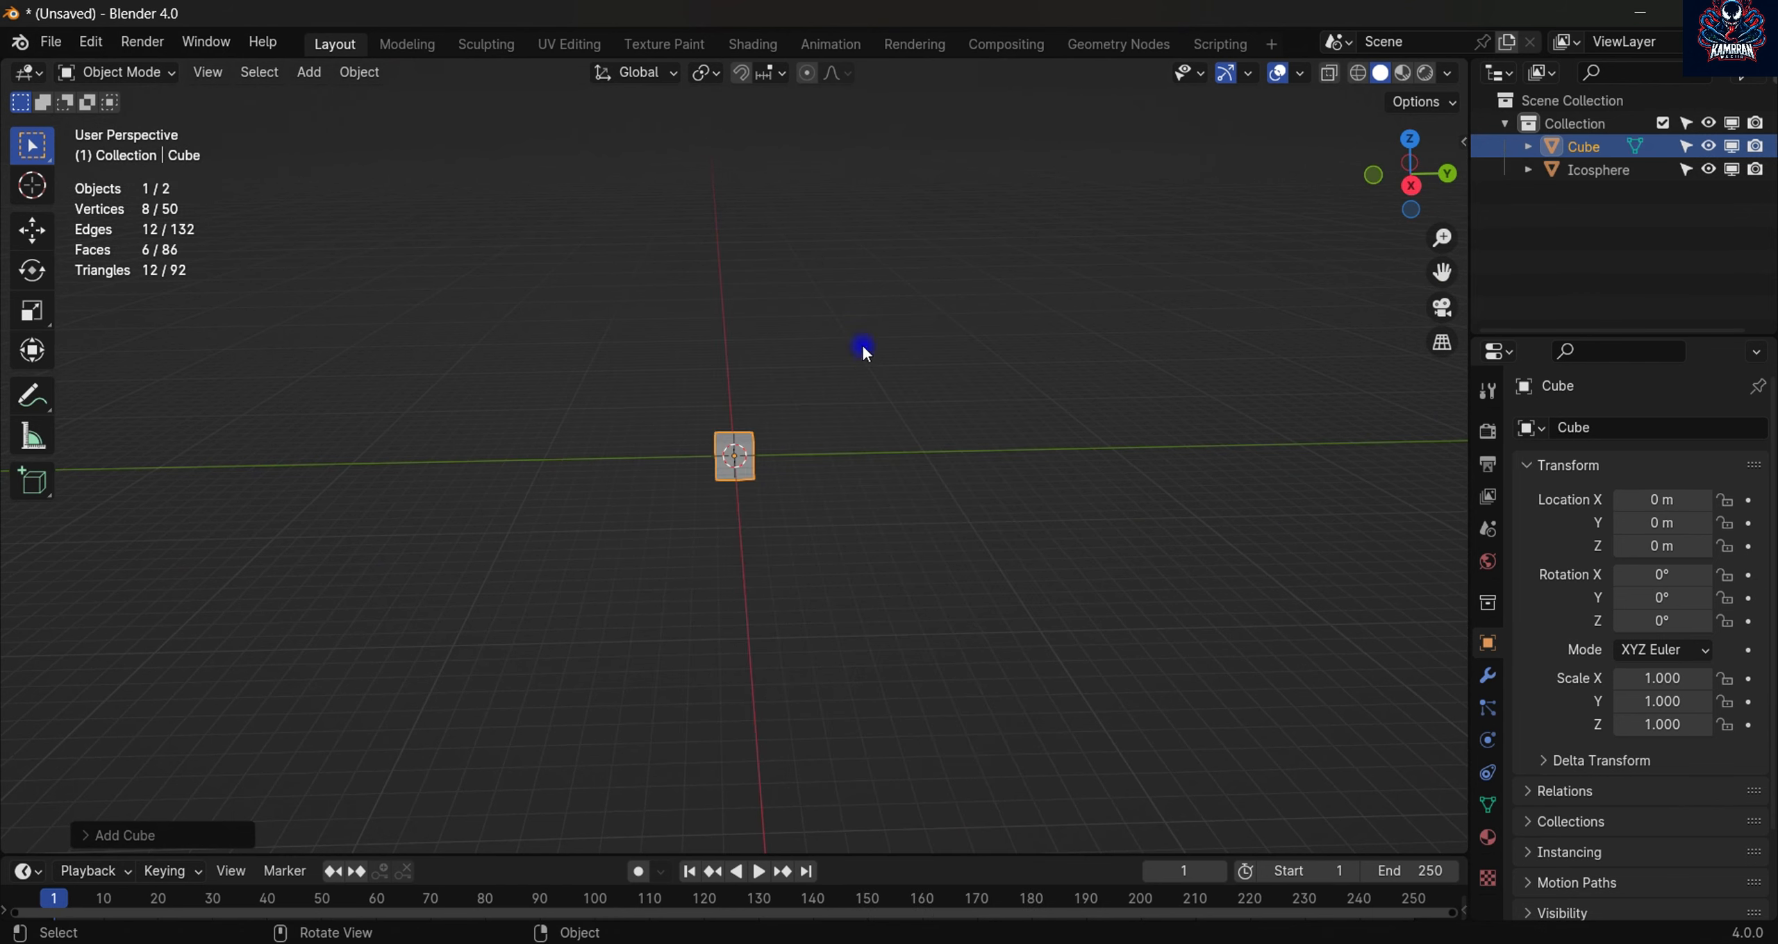
- Show the scene as wireframe in right orthographic view and scale the cube uniformly to about 9.7
left_click(1413, 184)
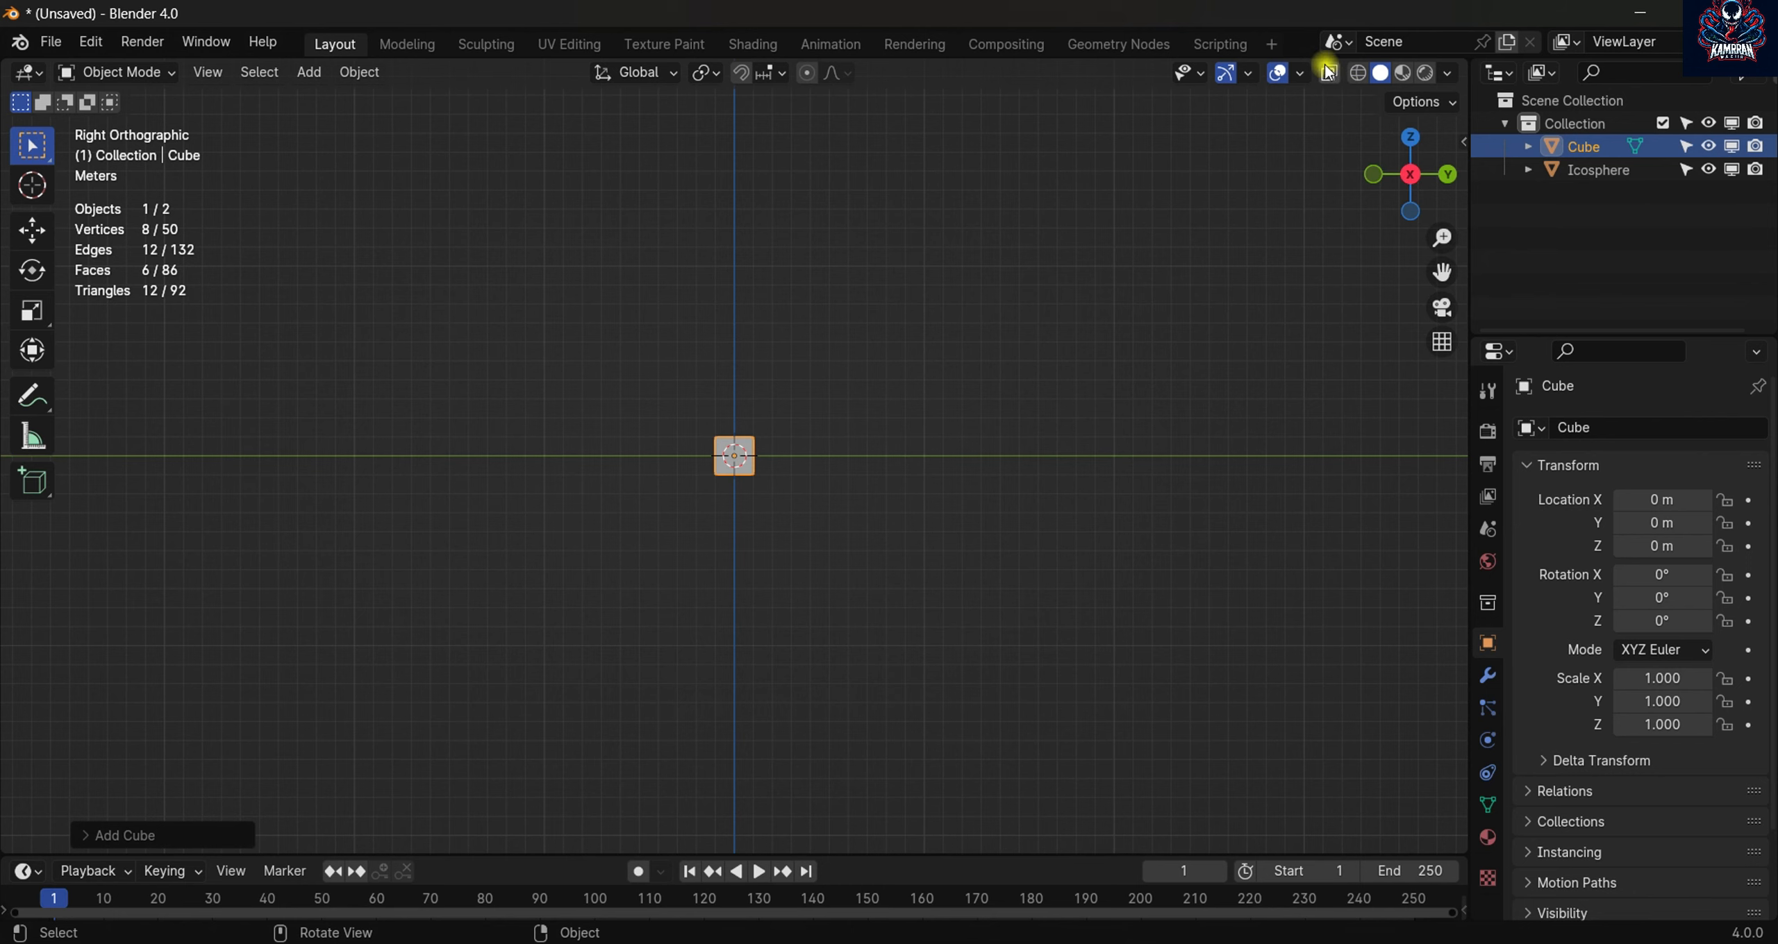
left_click(1359, 75)
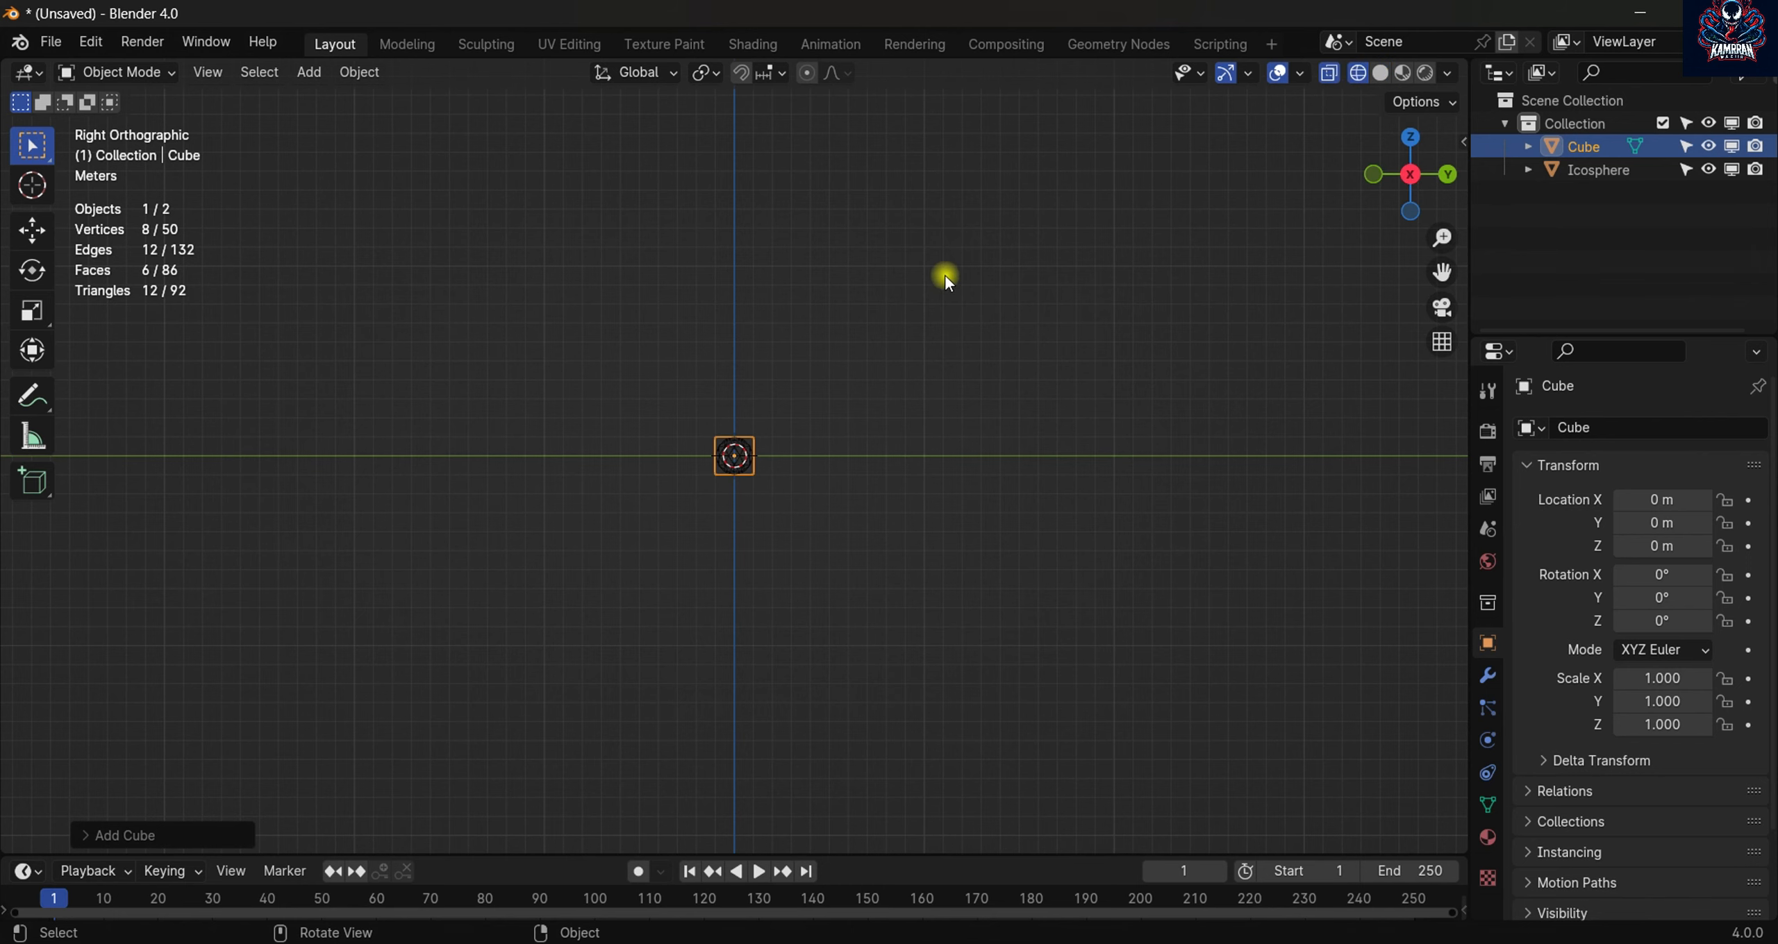
key("s")
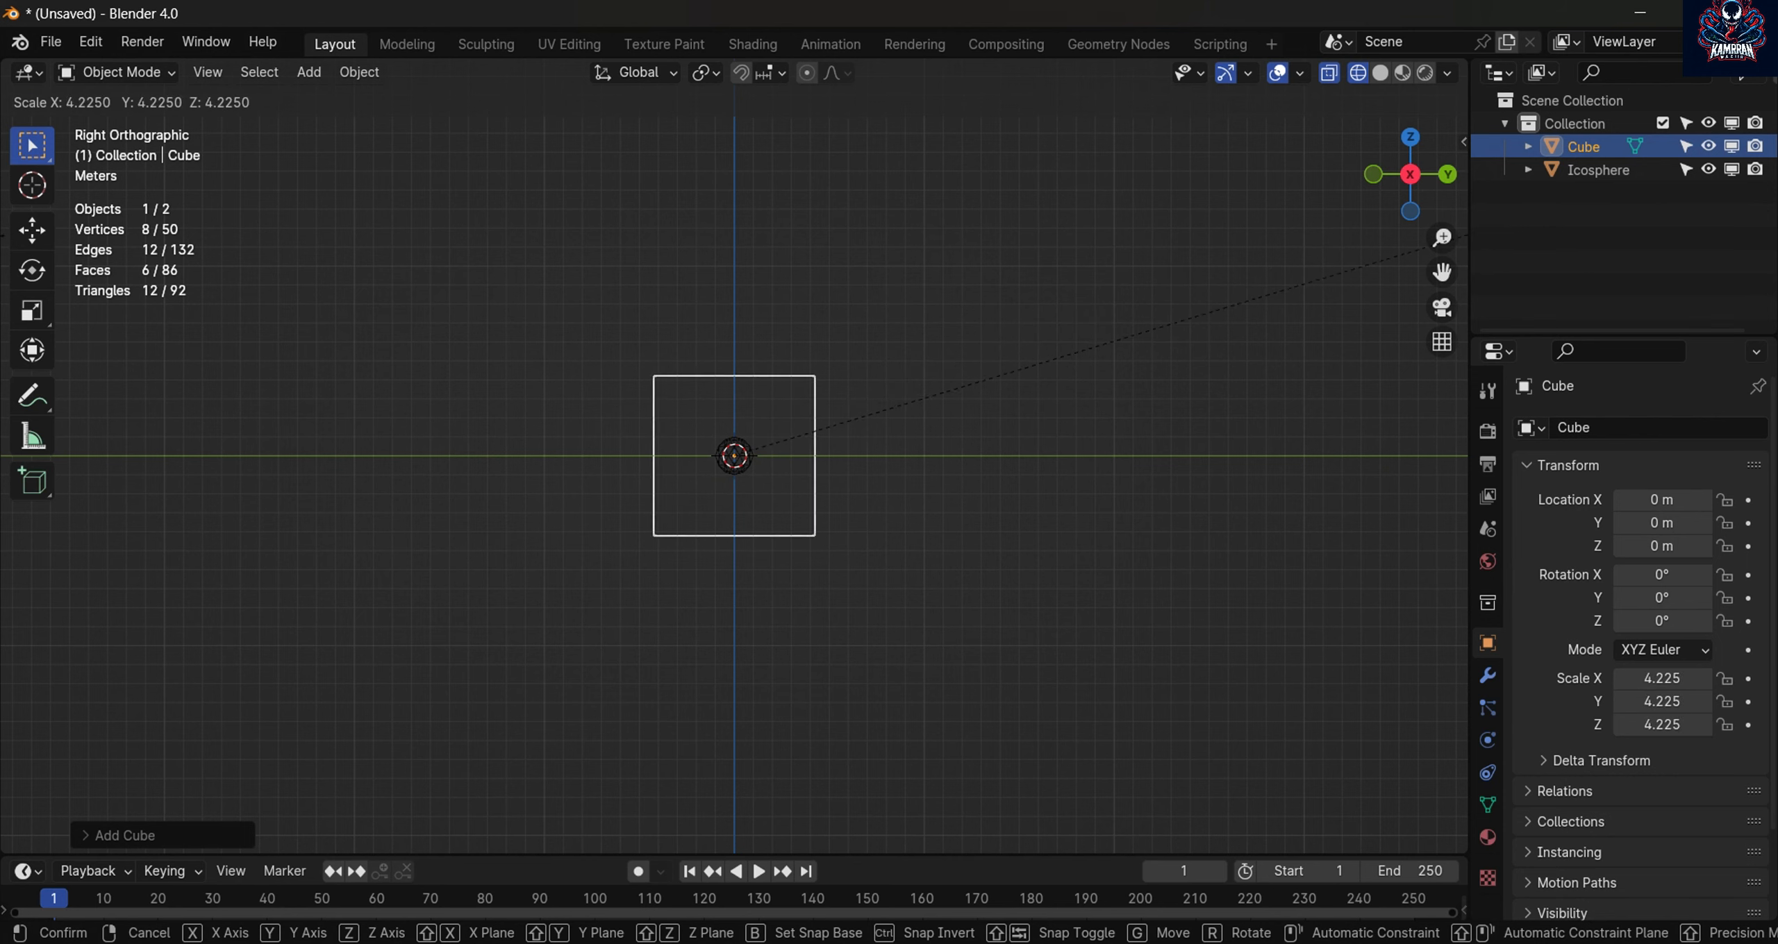
left_click(1029, 309)
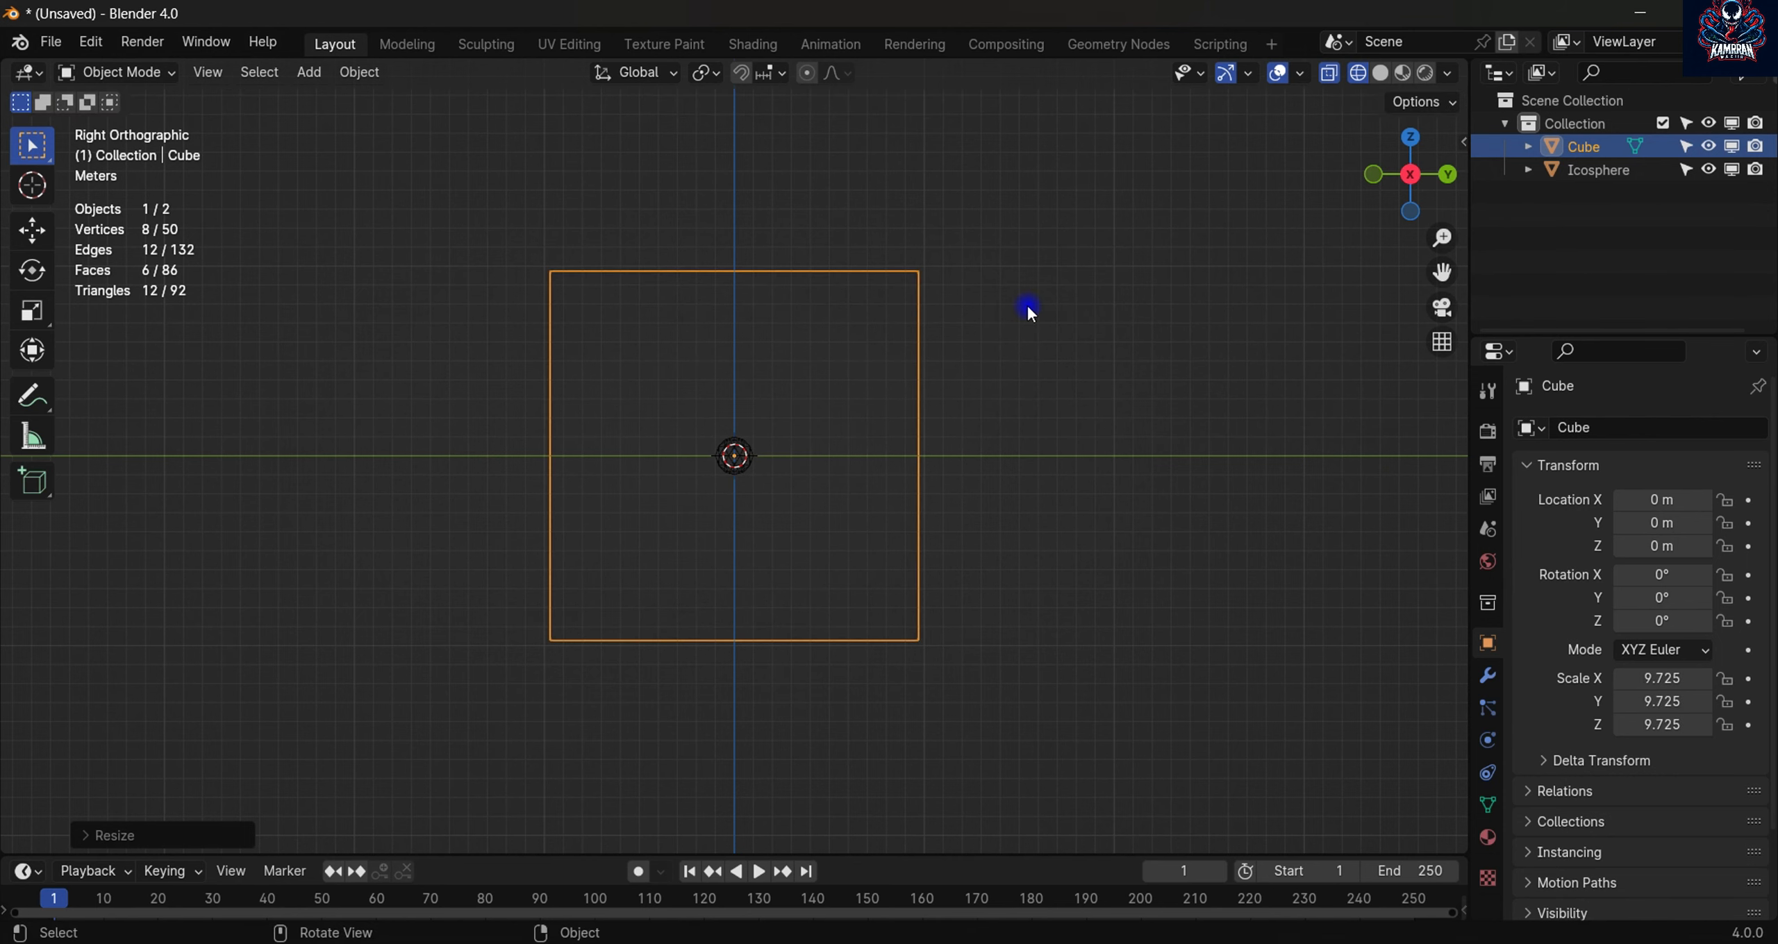
- Raise the cube along Z to about 4.8 m and stretch its height to a Z scale of about 14.6
key("g")
key("z")
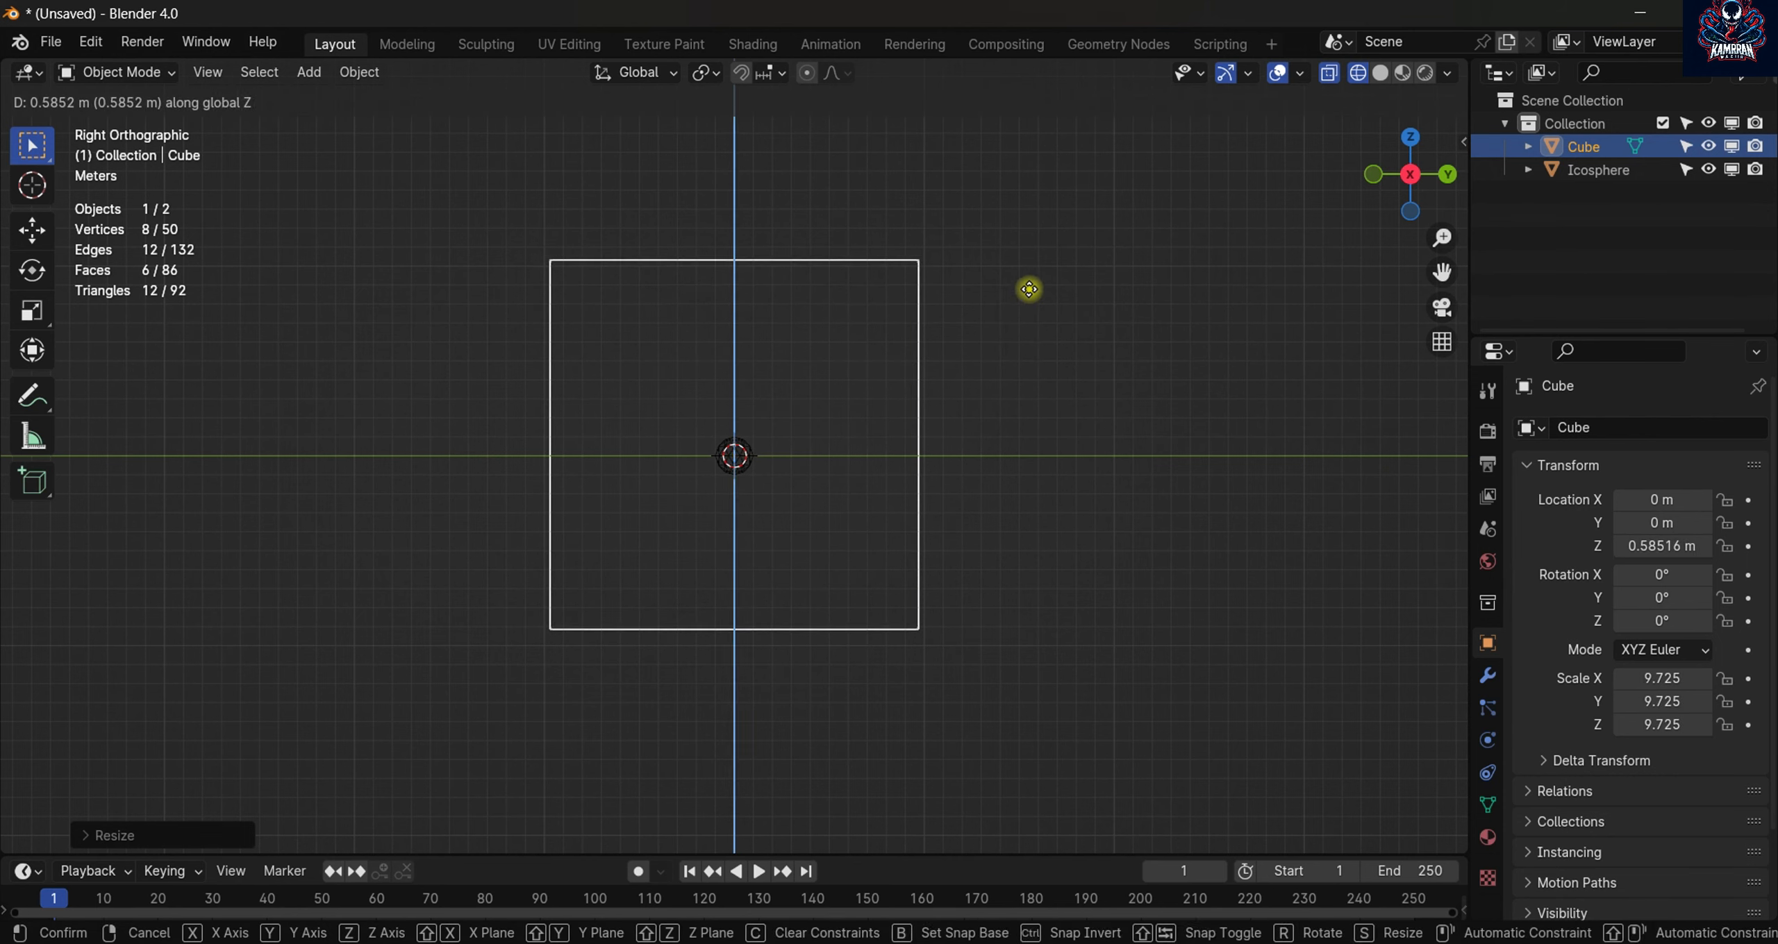
left_click(1042, 214)
key("s")
key("z")
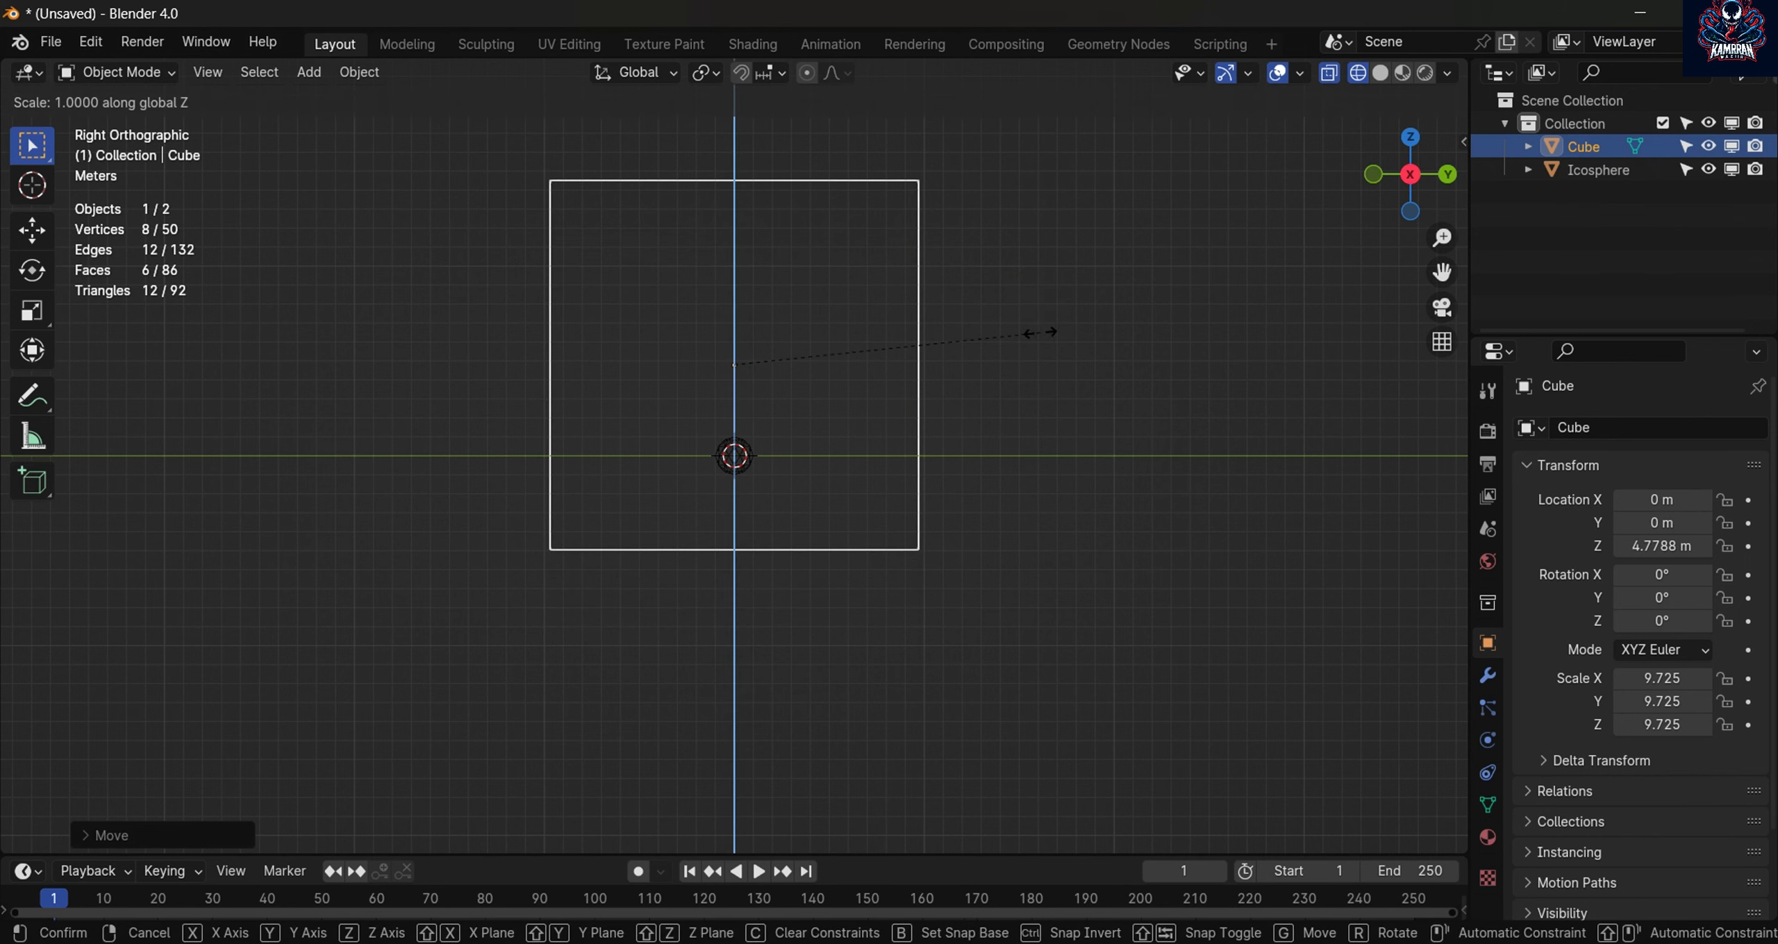
left_click(1191, 367)
- Move the cube up along Z to about 13.3 m, keeping its base just below the ico sphere
key("g")
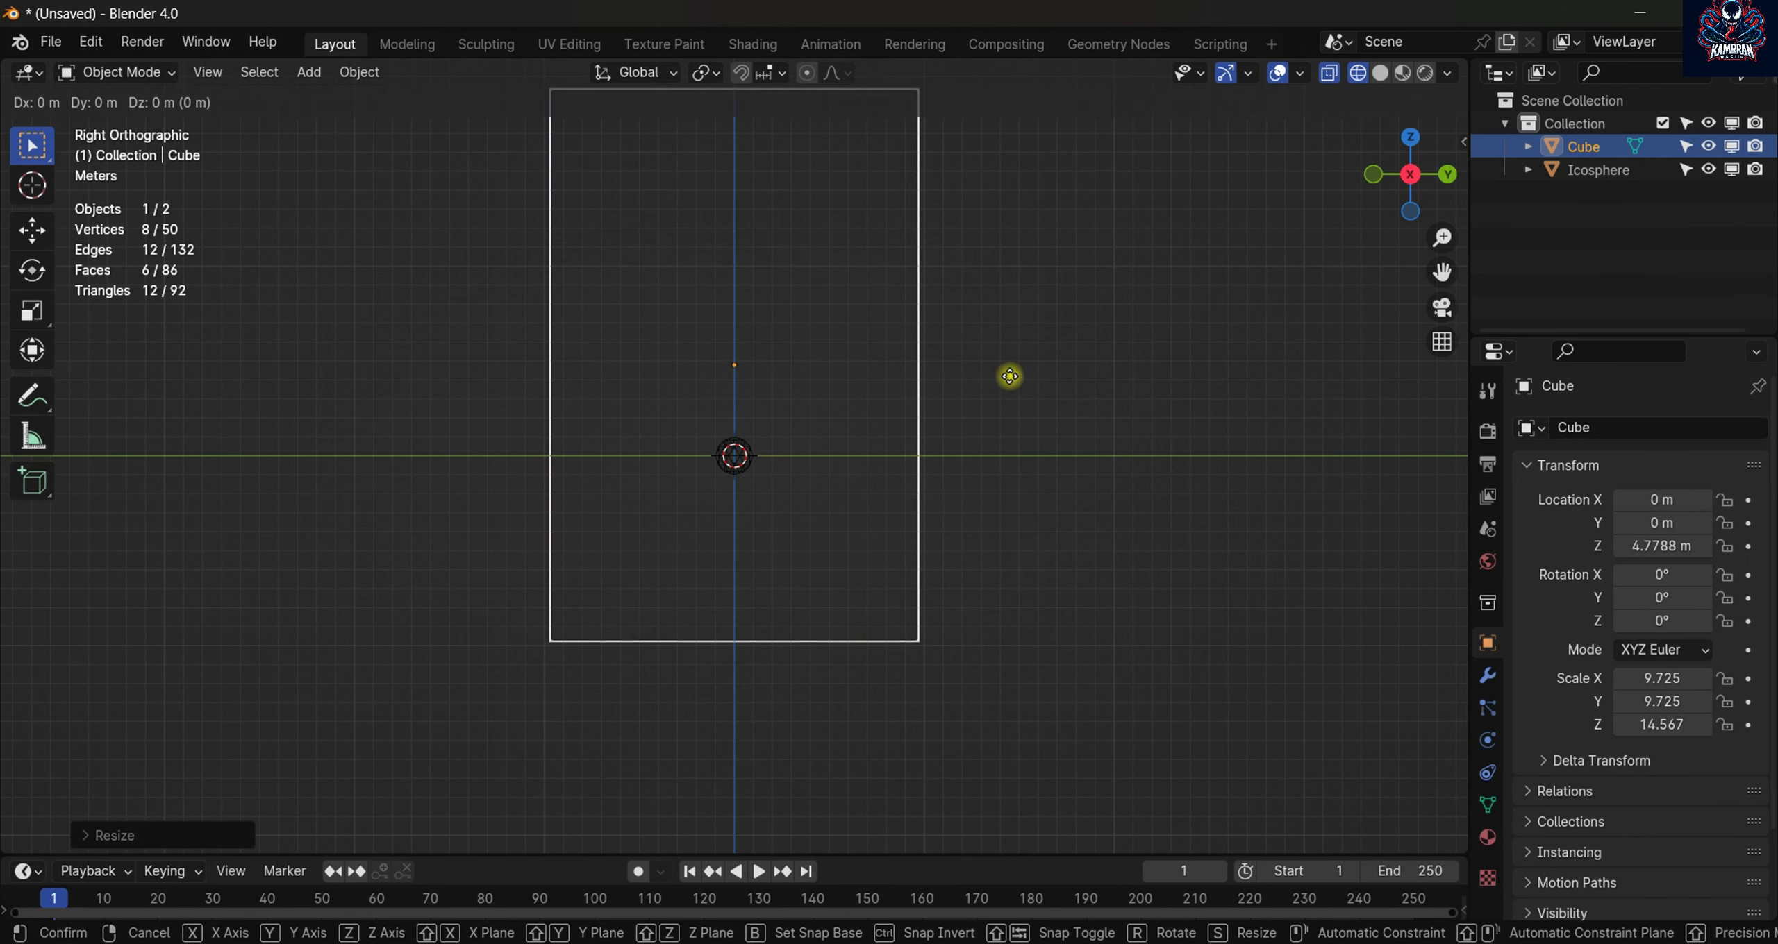
key("z")
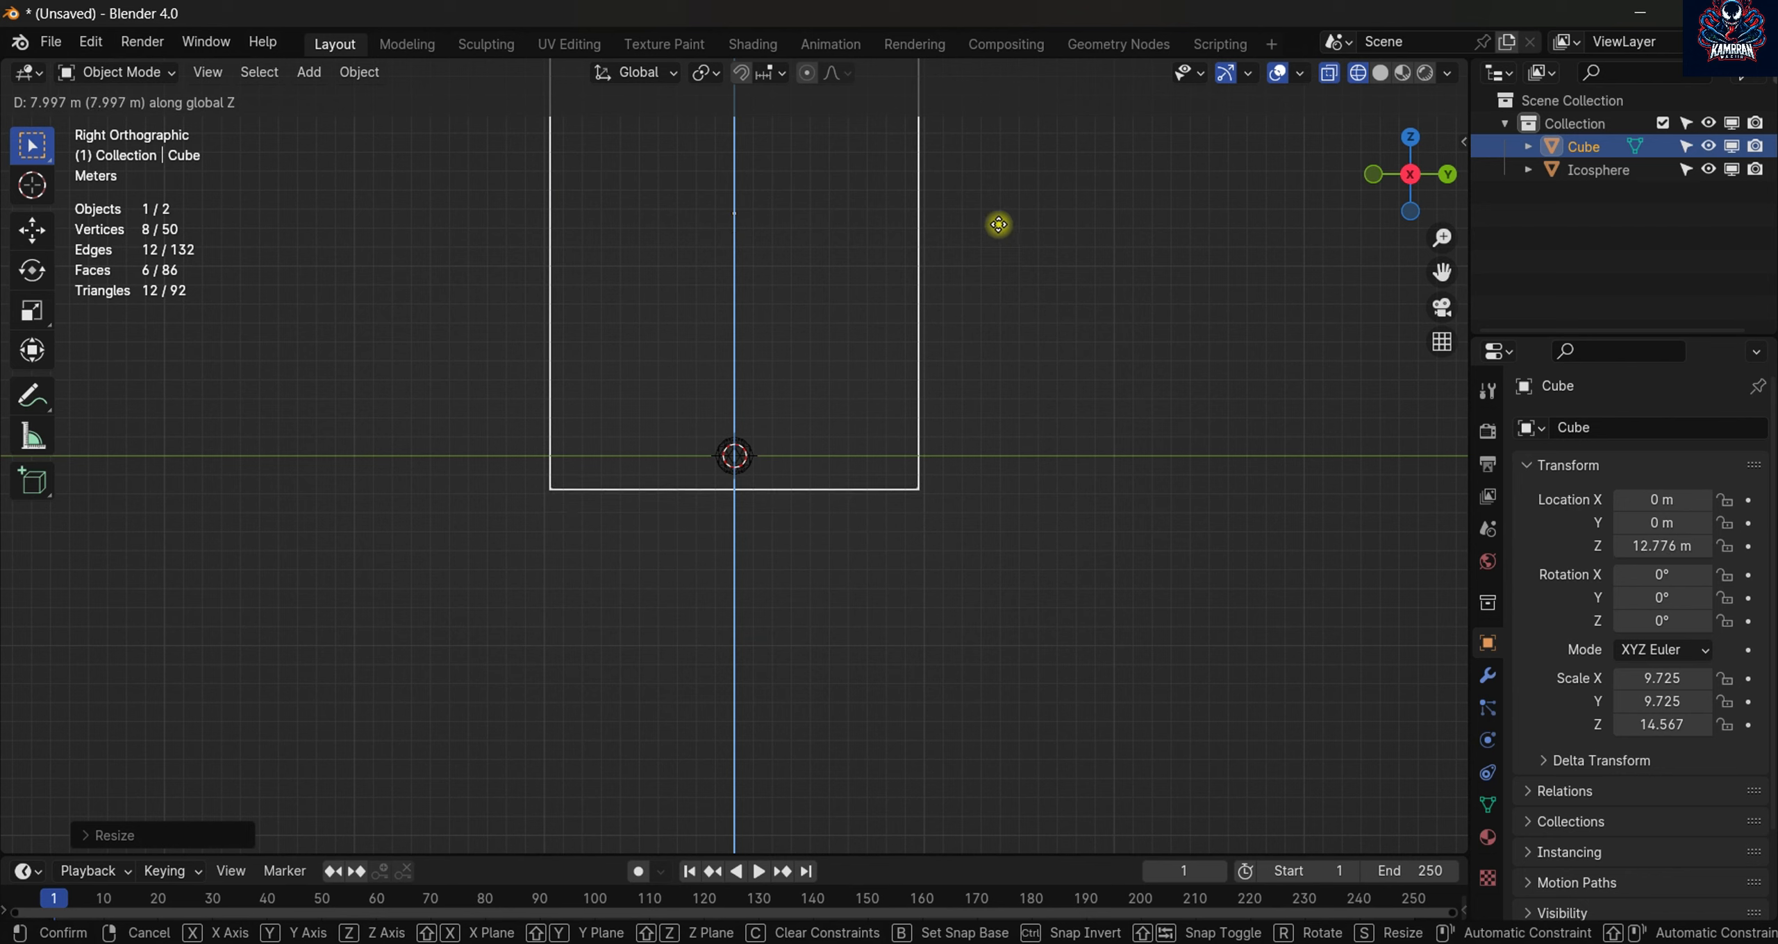
left_click(1002, 228)
key("g")
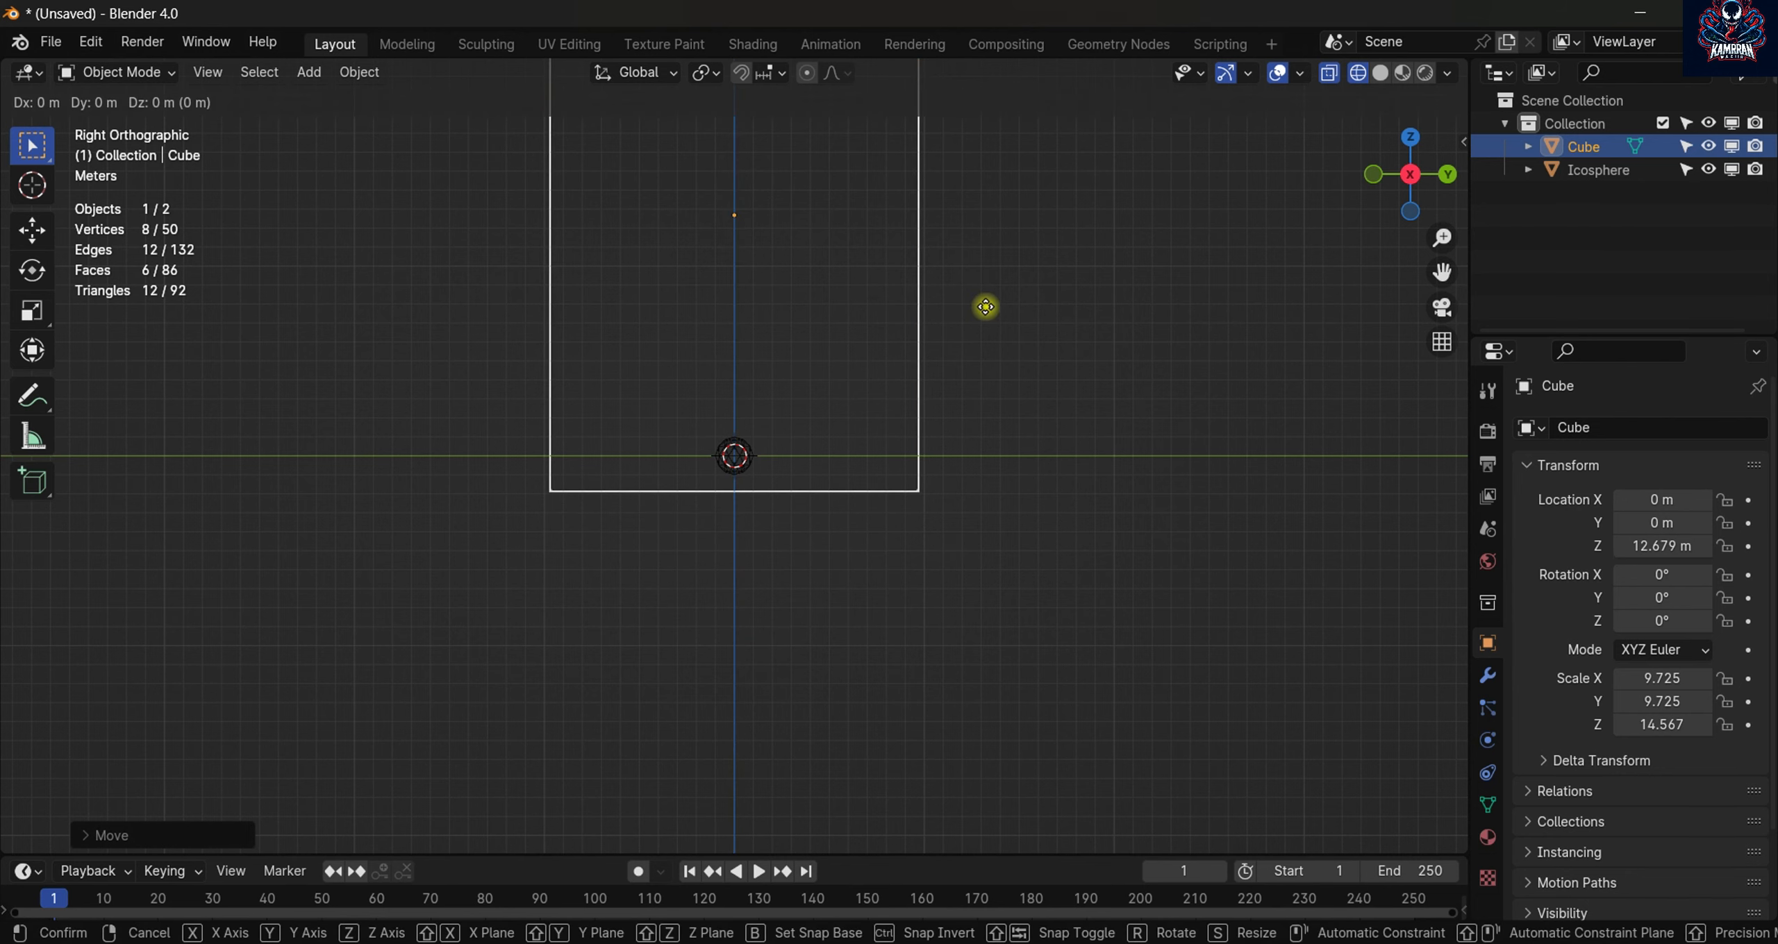
key("z")
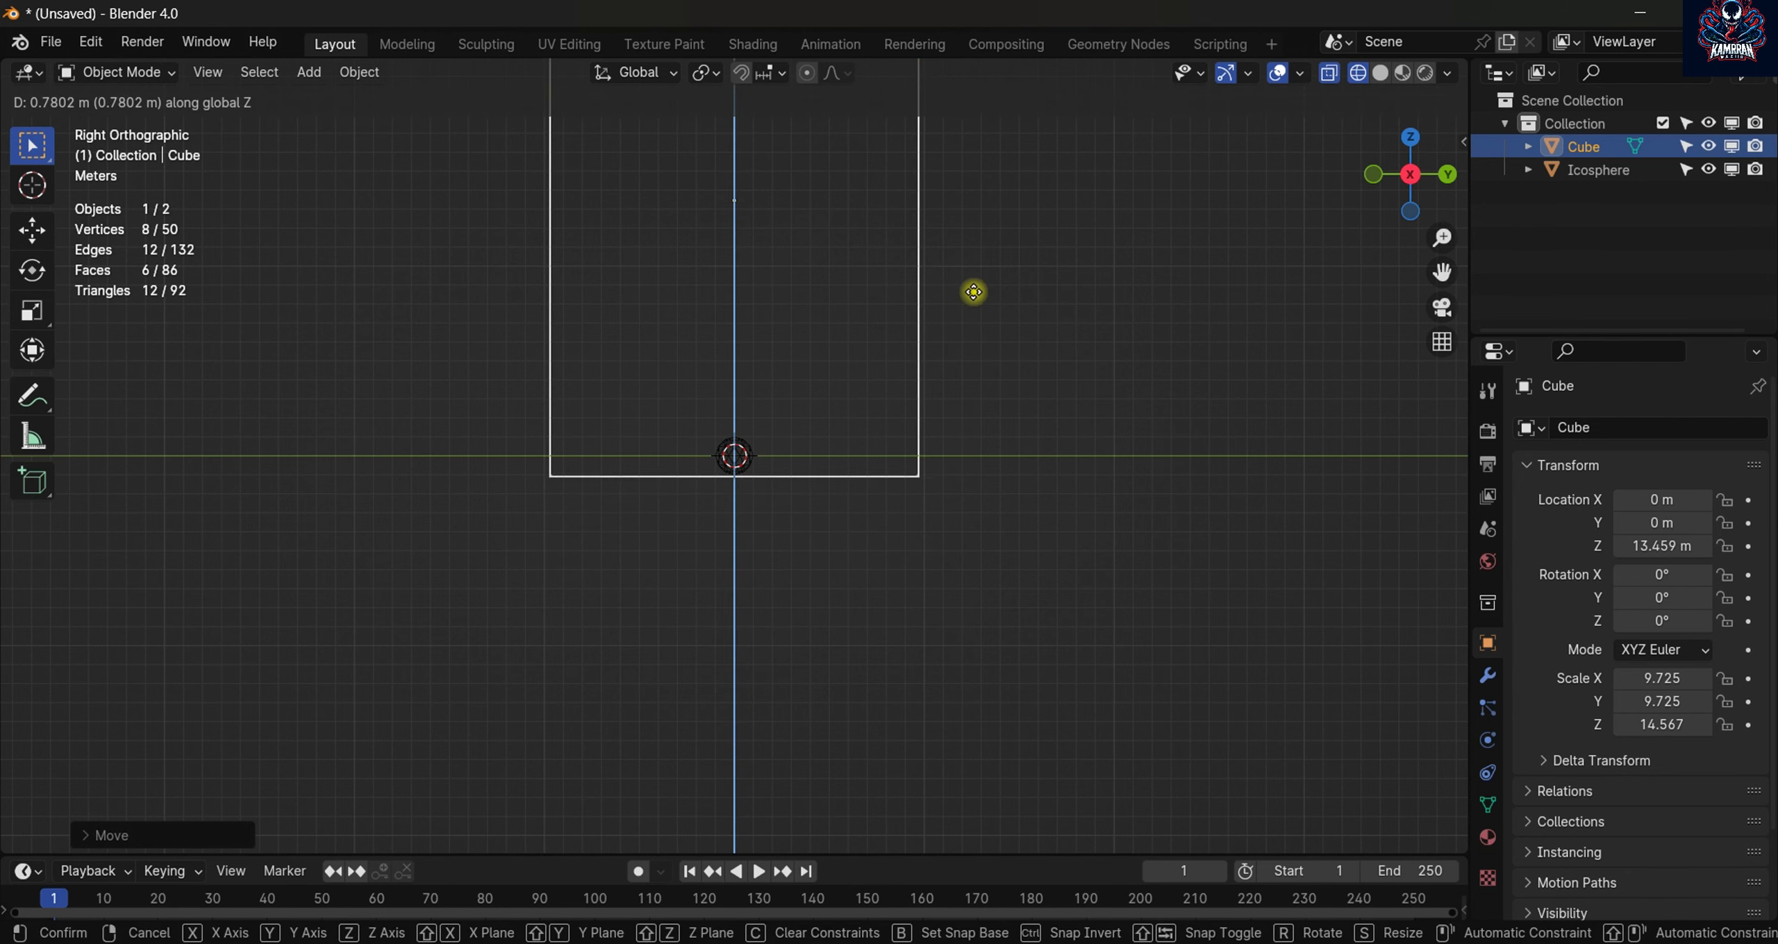
left_click(976, 296)
- Widen the cube in X and Y only, to a scale of about 13
key("s")
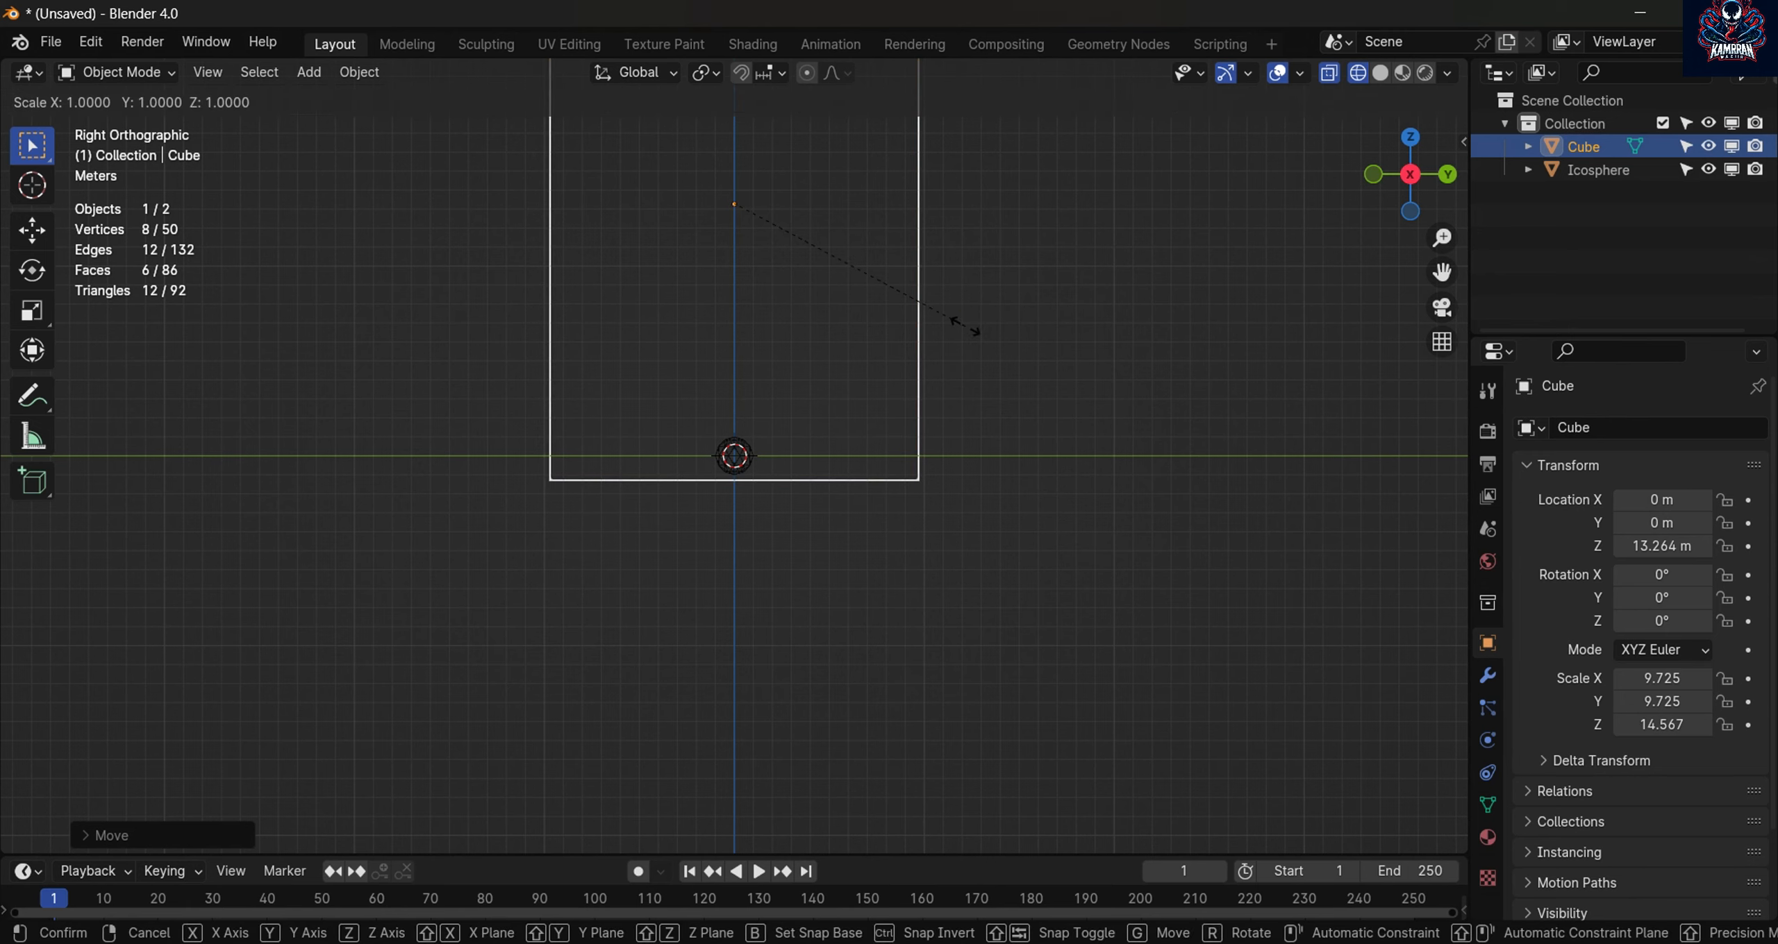
key("shift+z")
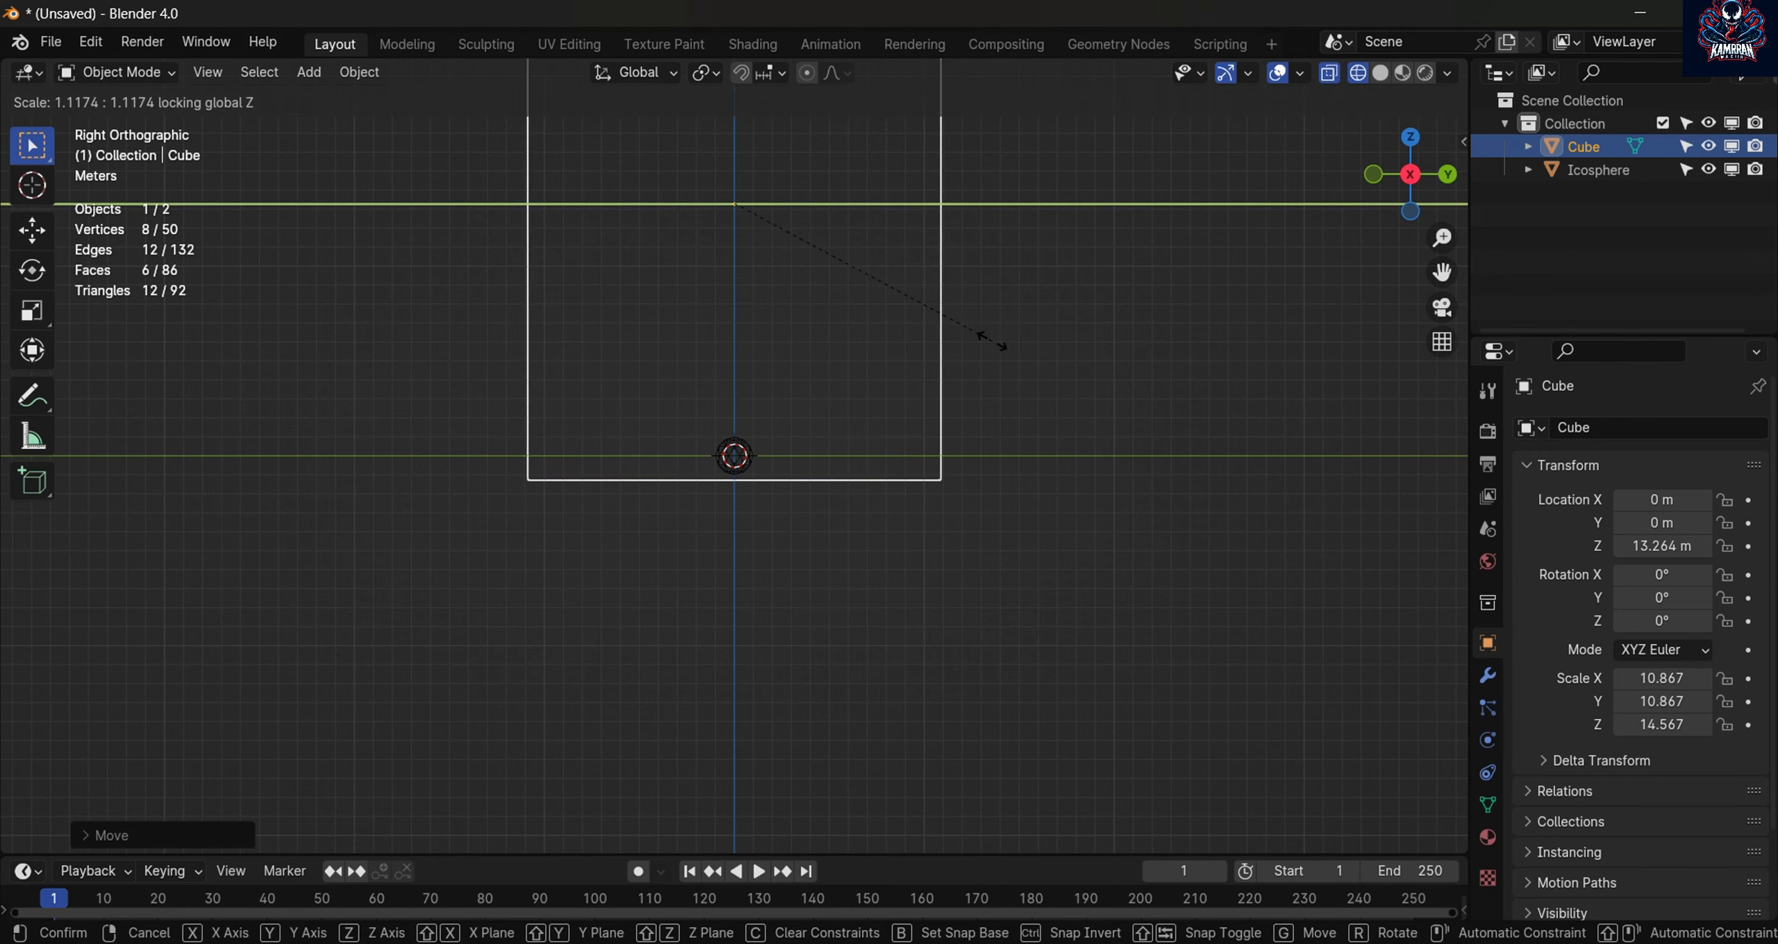
left_click(1087, 314)
- Shrink the ico sphere at the origin uniformly to a scale of about 0.79
middle_click_drag(1087, 313, 1082, 383)
left_click(731, 453)
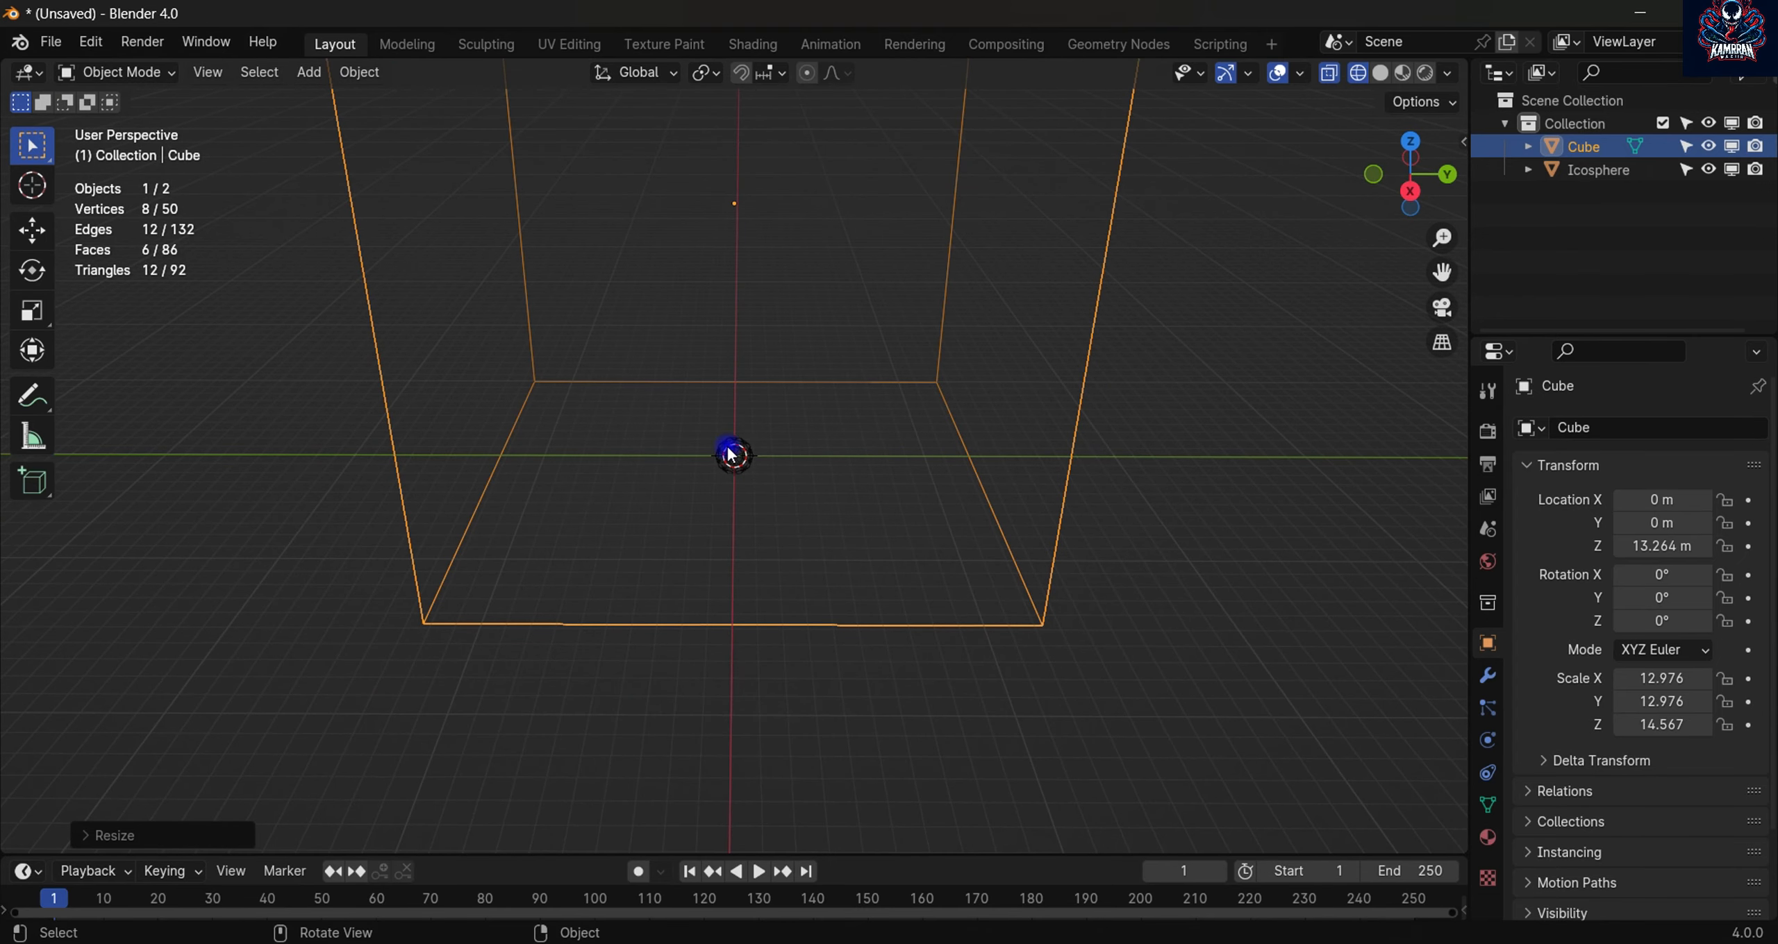
key("s")
left_click(921, 507)
middle_click_drag(921, 507, 868, 306)
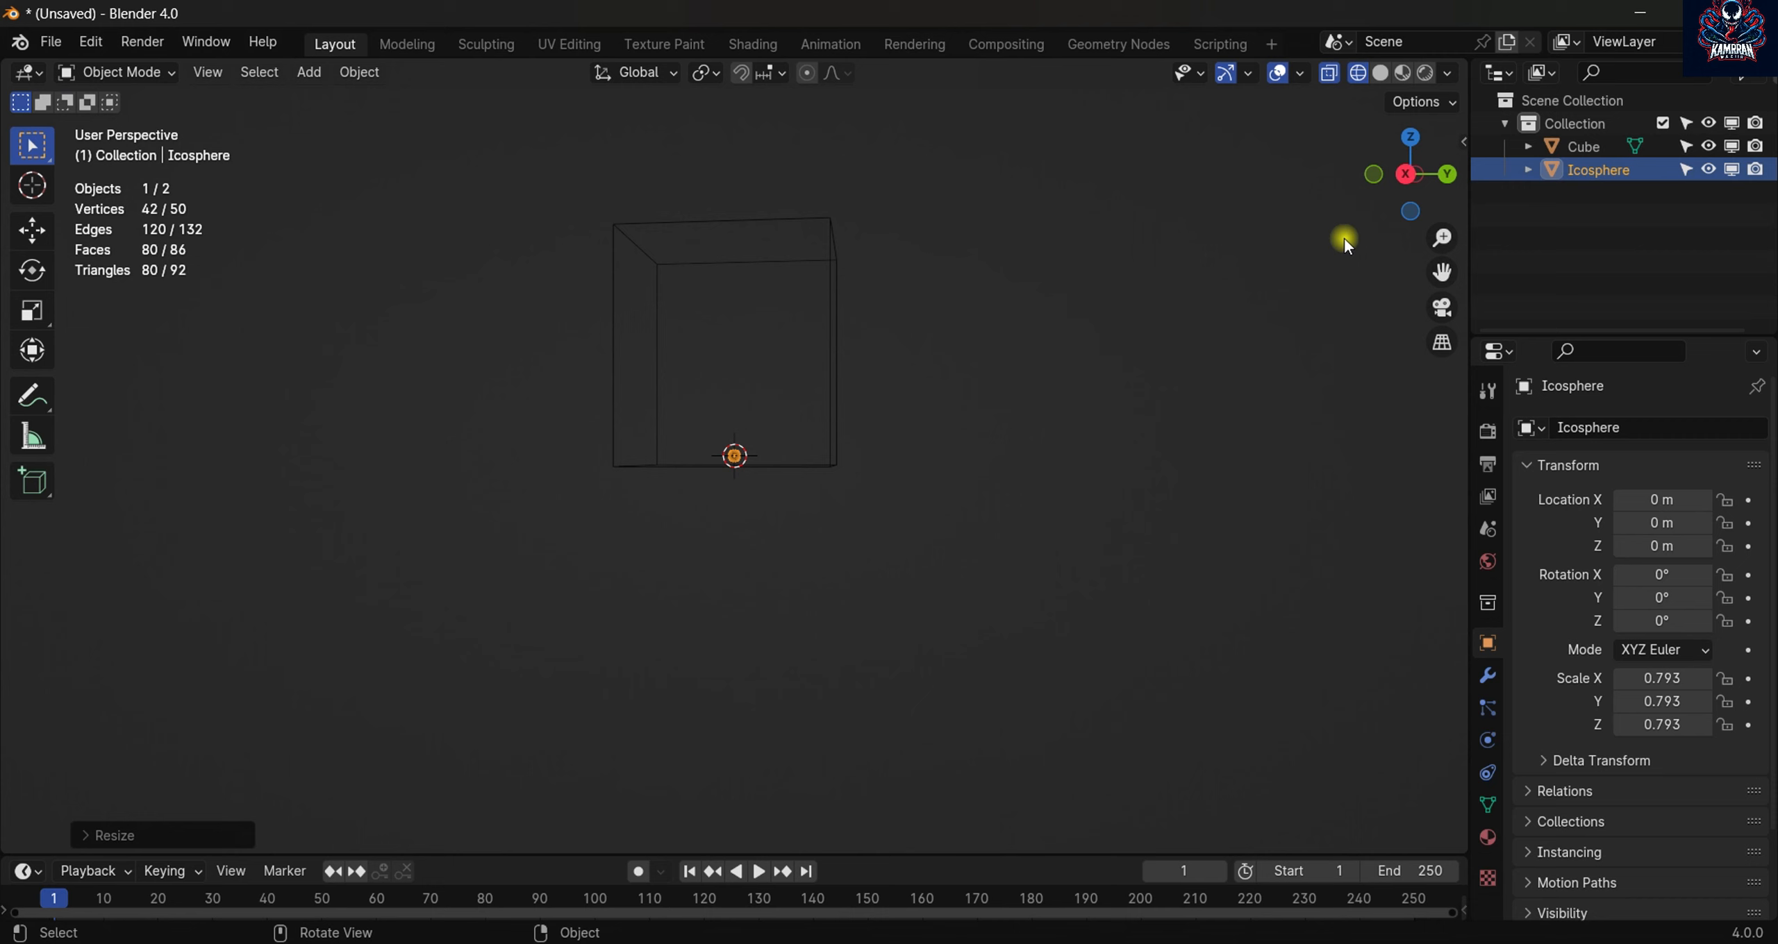
- Examine how the ico sphere sits inside the base of the wireframe cube from several angles
left_click(1395, 195)
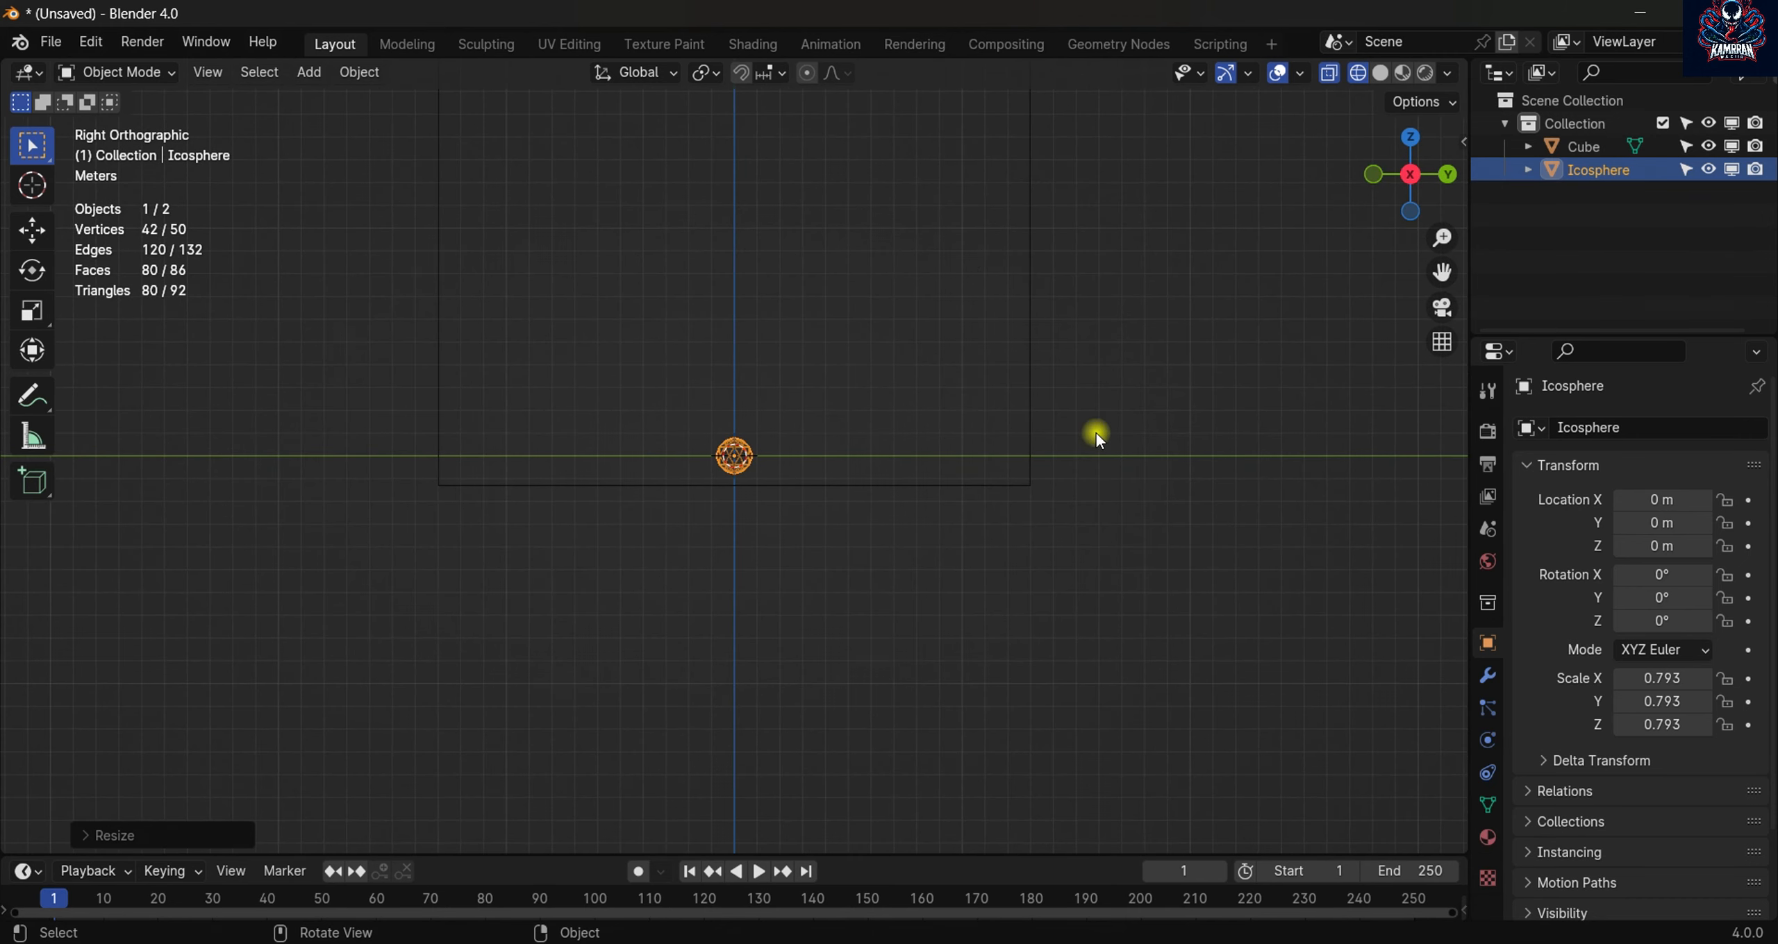
left_click(1034, 365)
middle_click_drag(1139, 369, 820, 629)
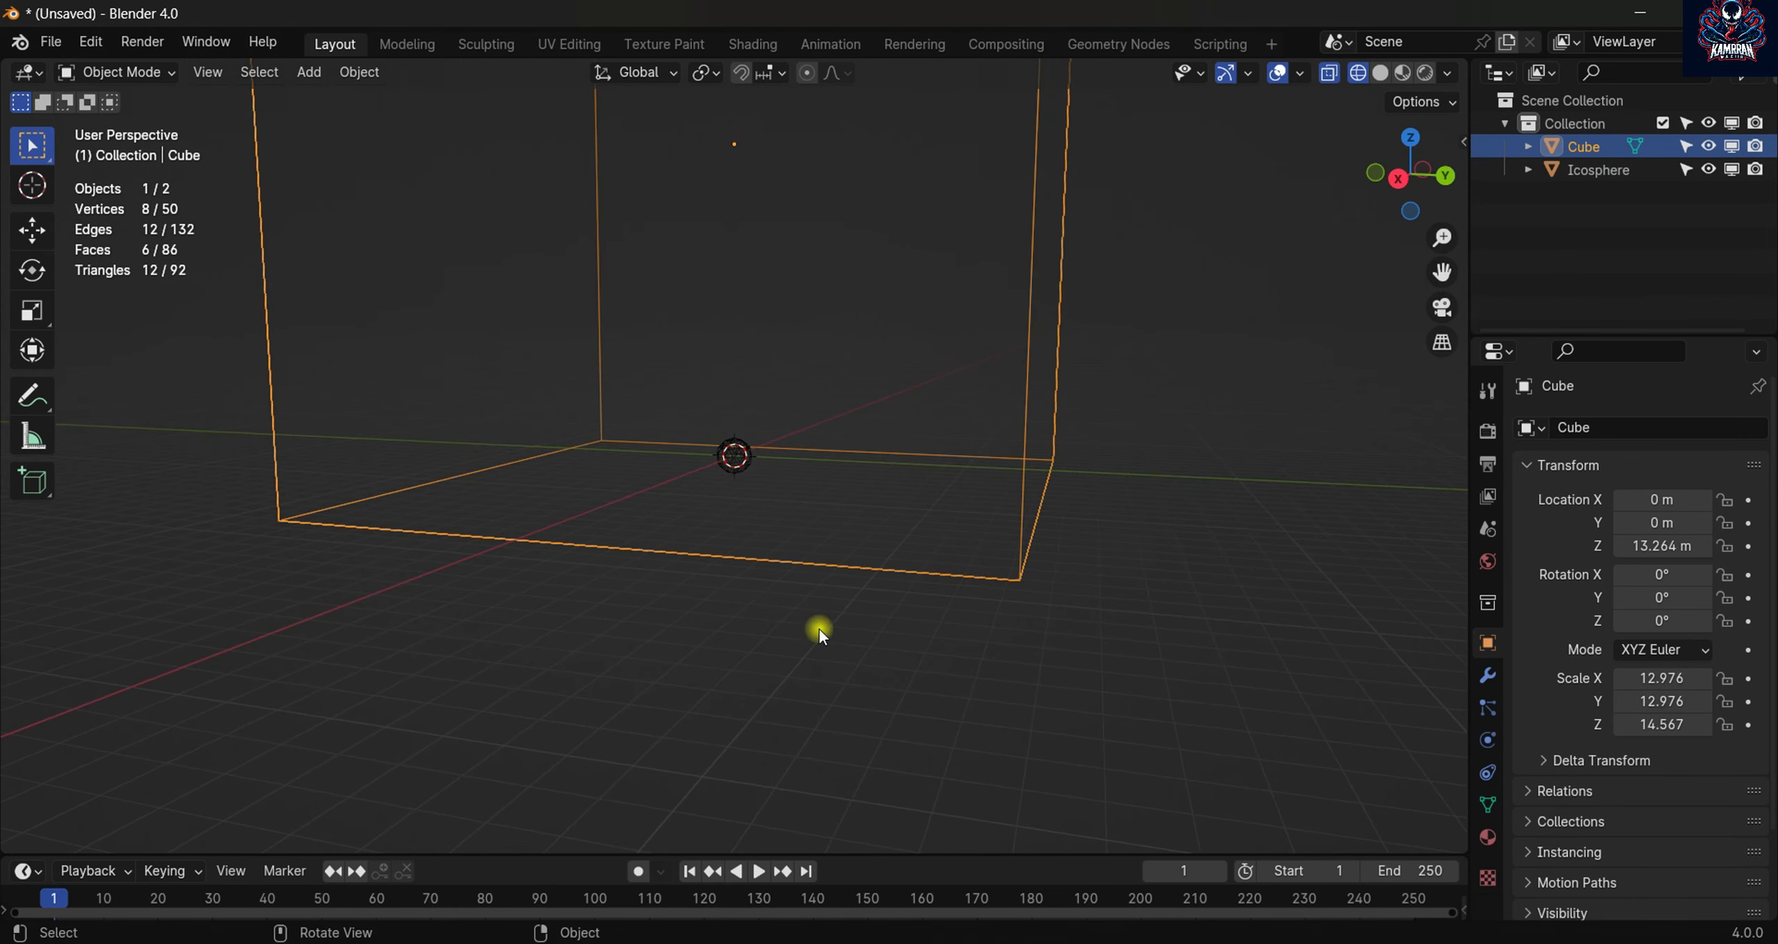
left_click(732, 451)
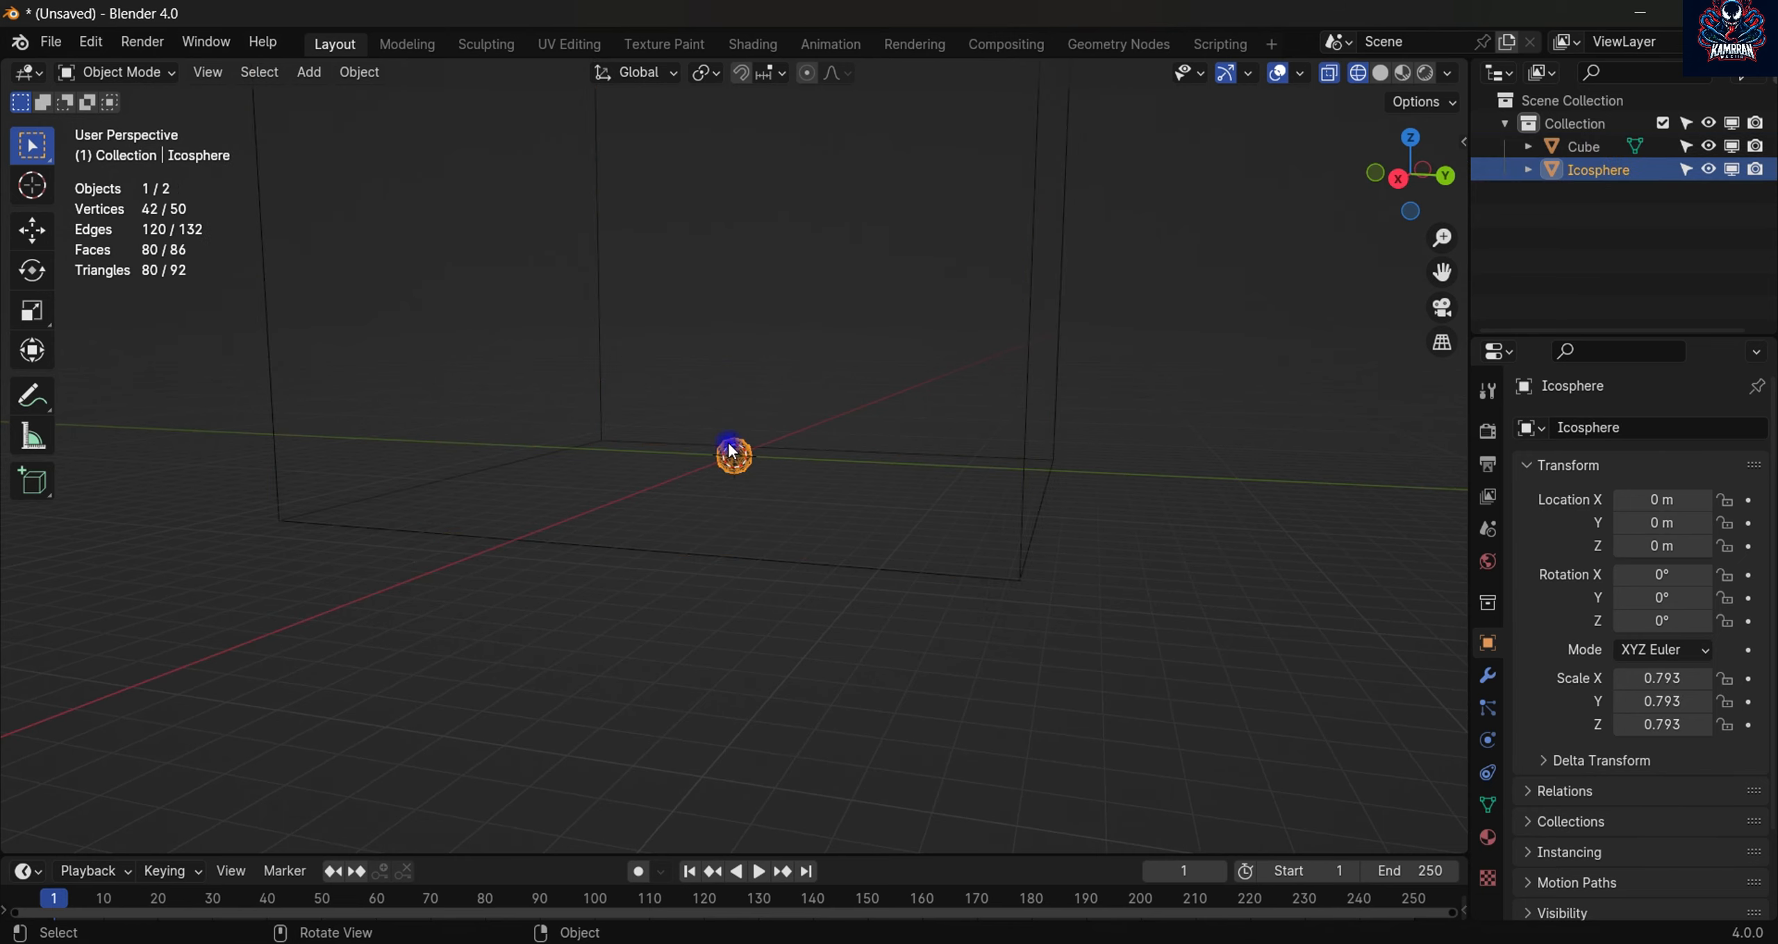
middle_click_drag(727, 515, 777, 496)
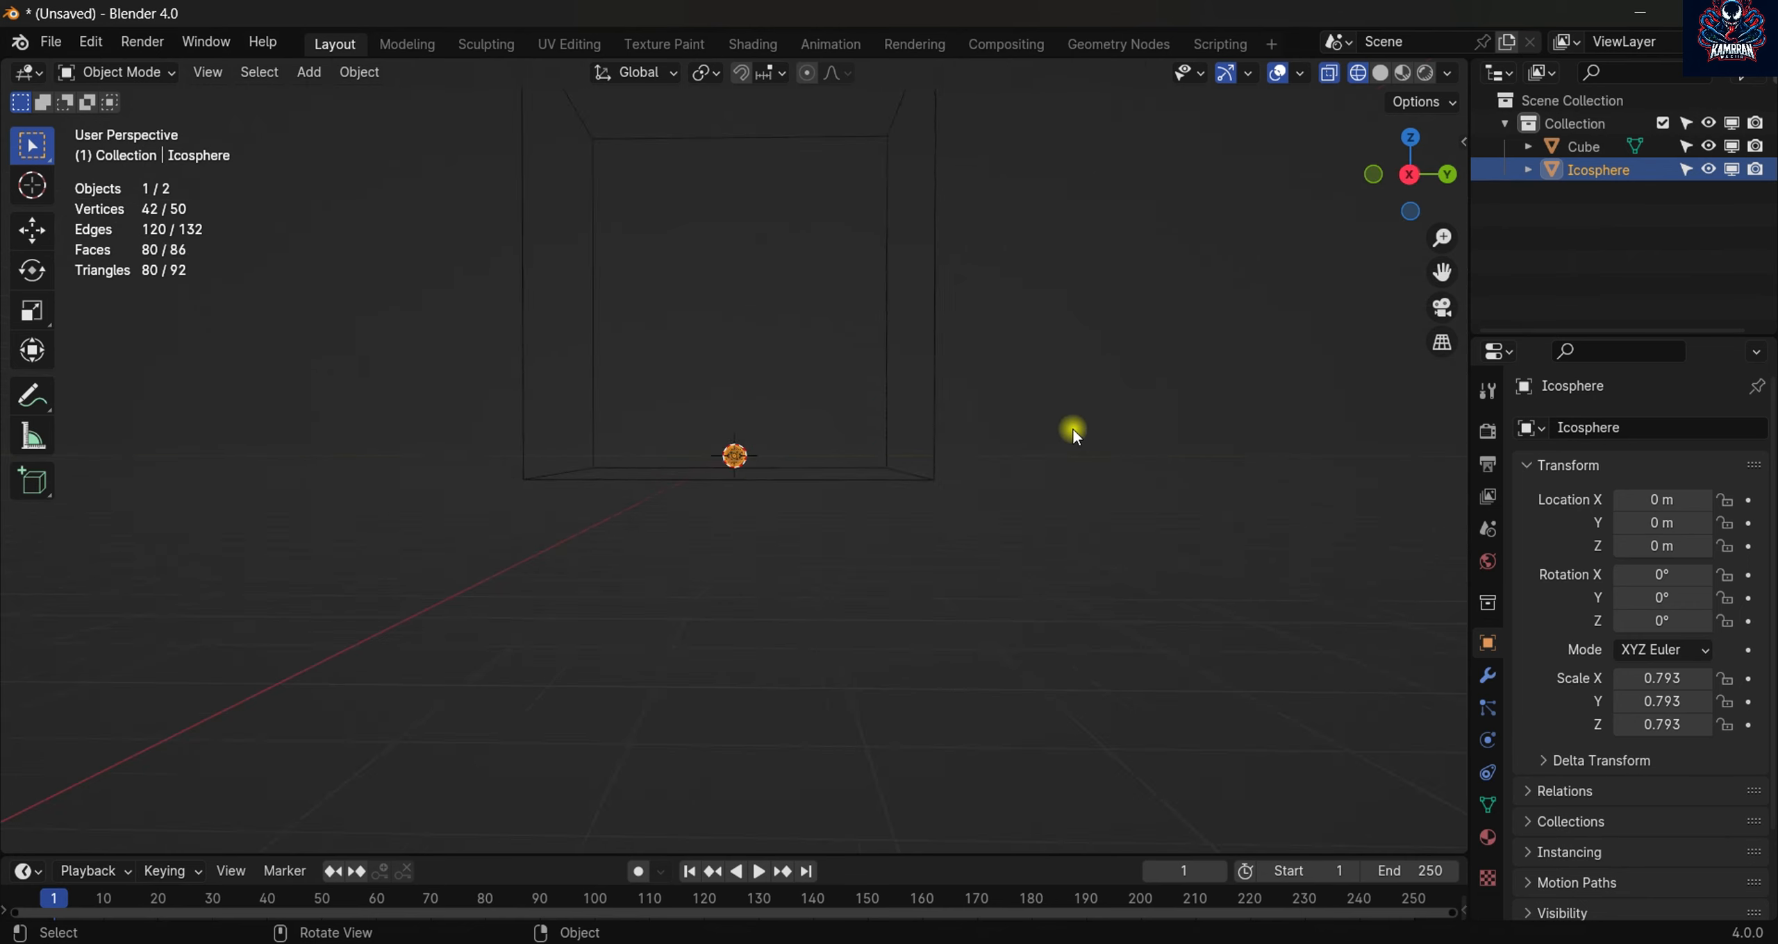
middle_click_drag(1072, 430, 1014, 467)
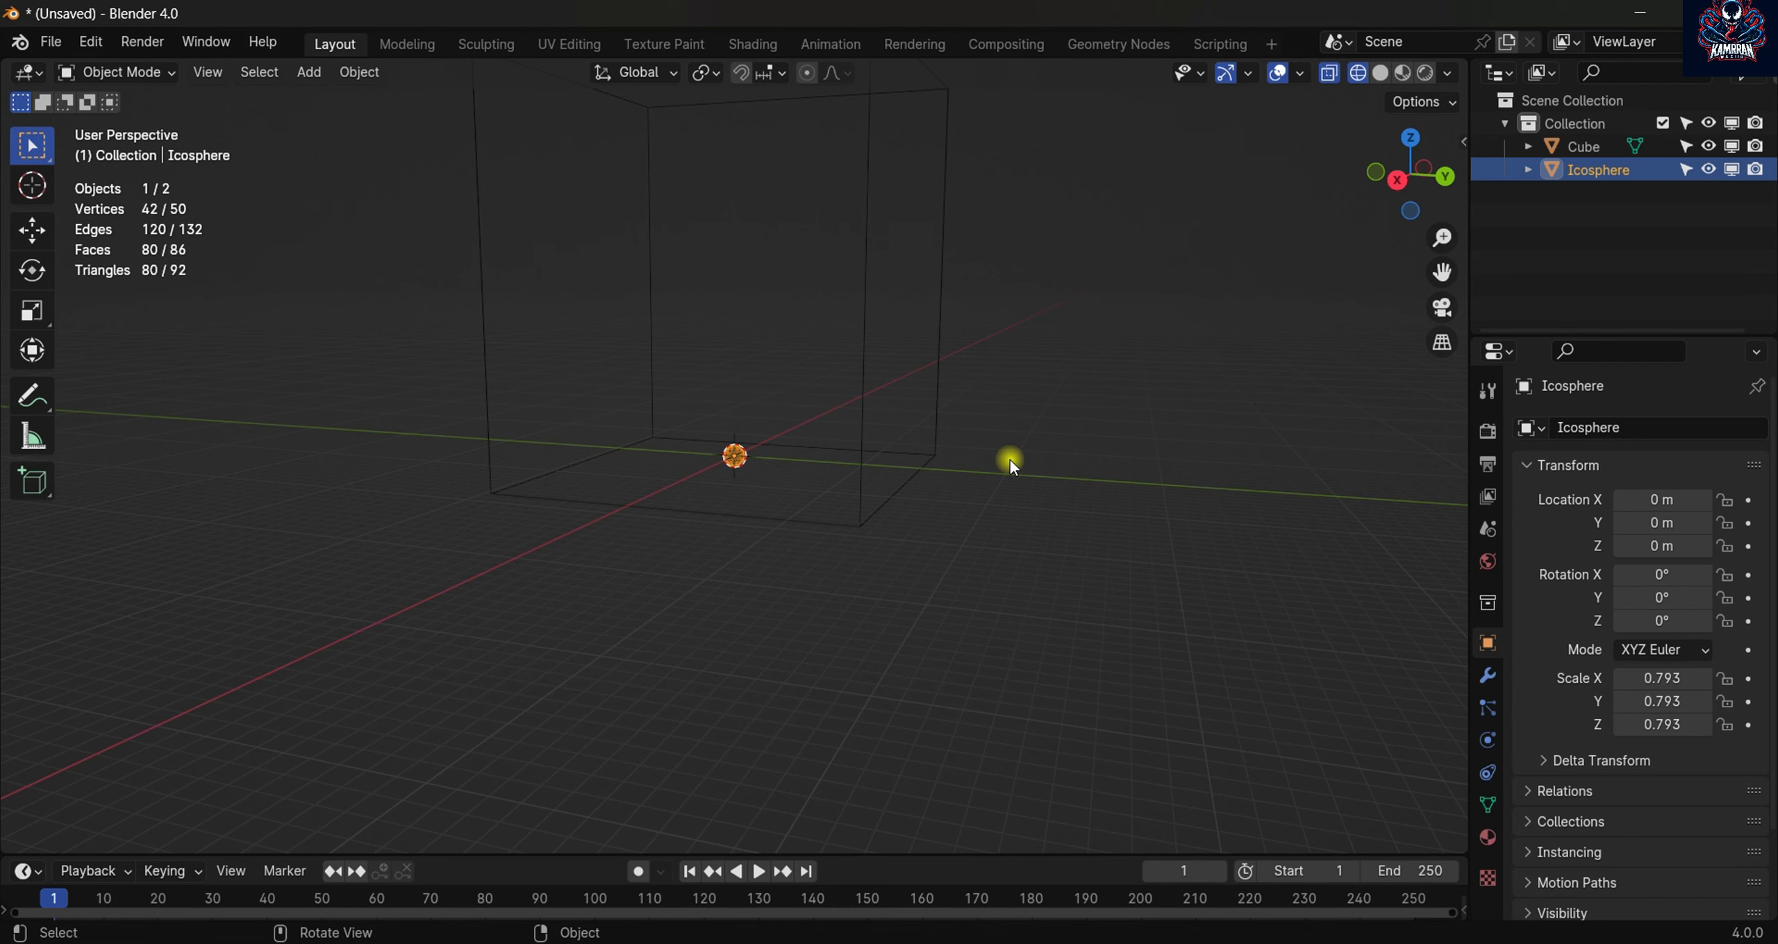
middle_click_drag(1010, 462, 900, 503)
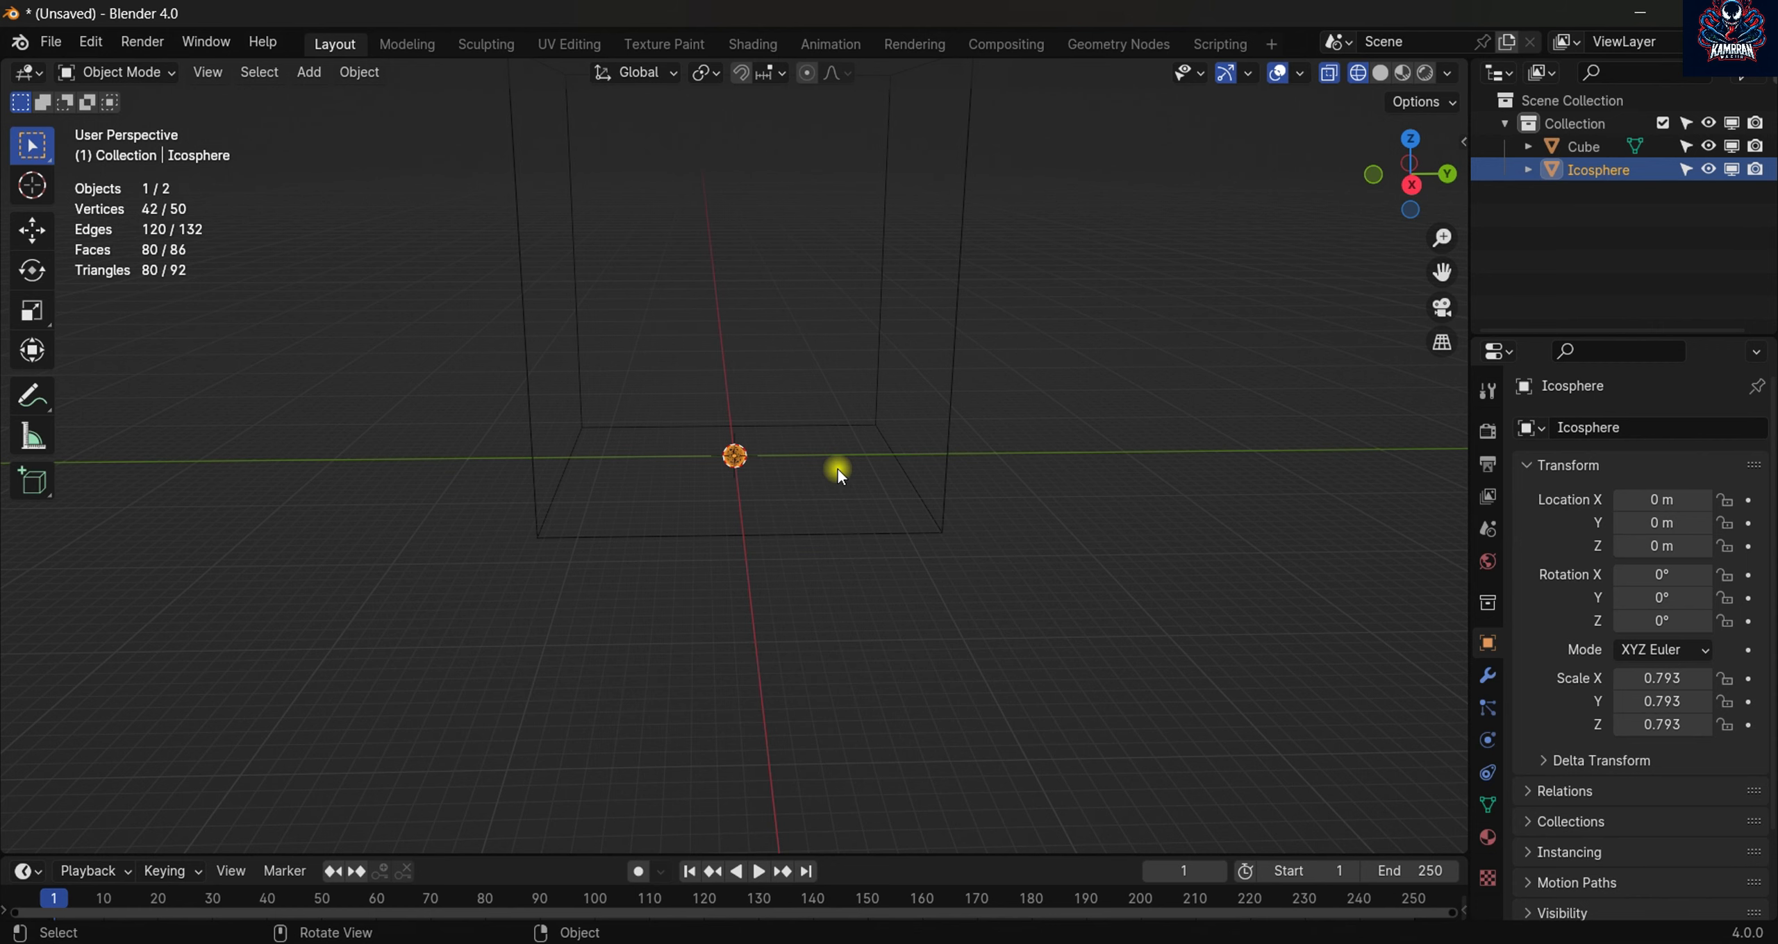
middle_click_drag(869, 460, 931, 460)
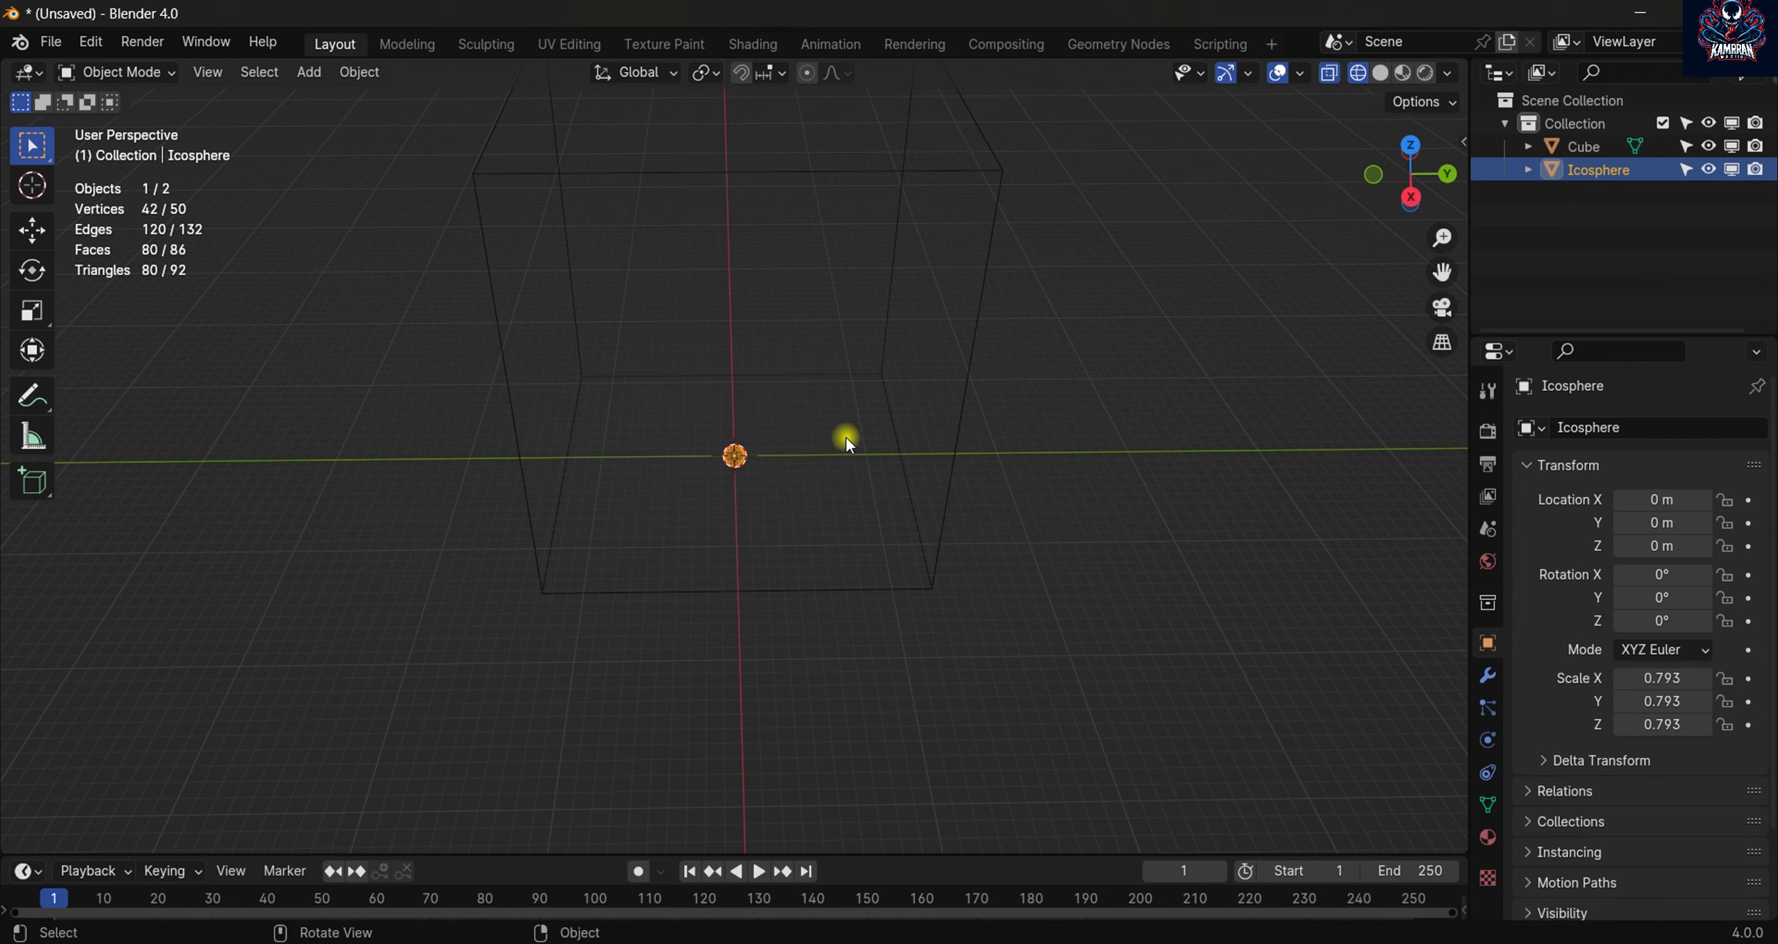
middle_click_drag(986, 489, 845, 501)
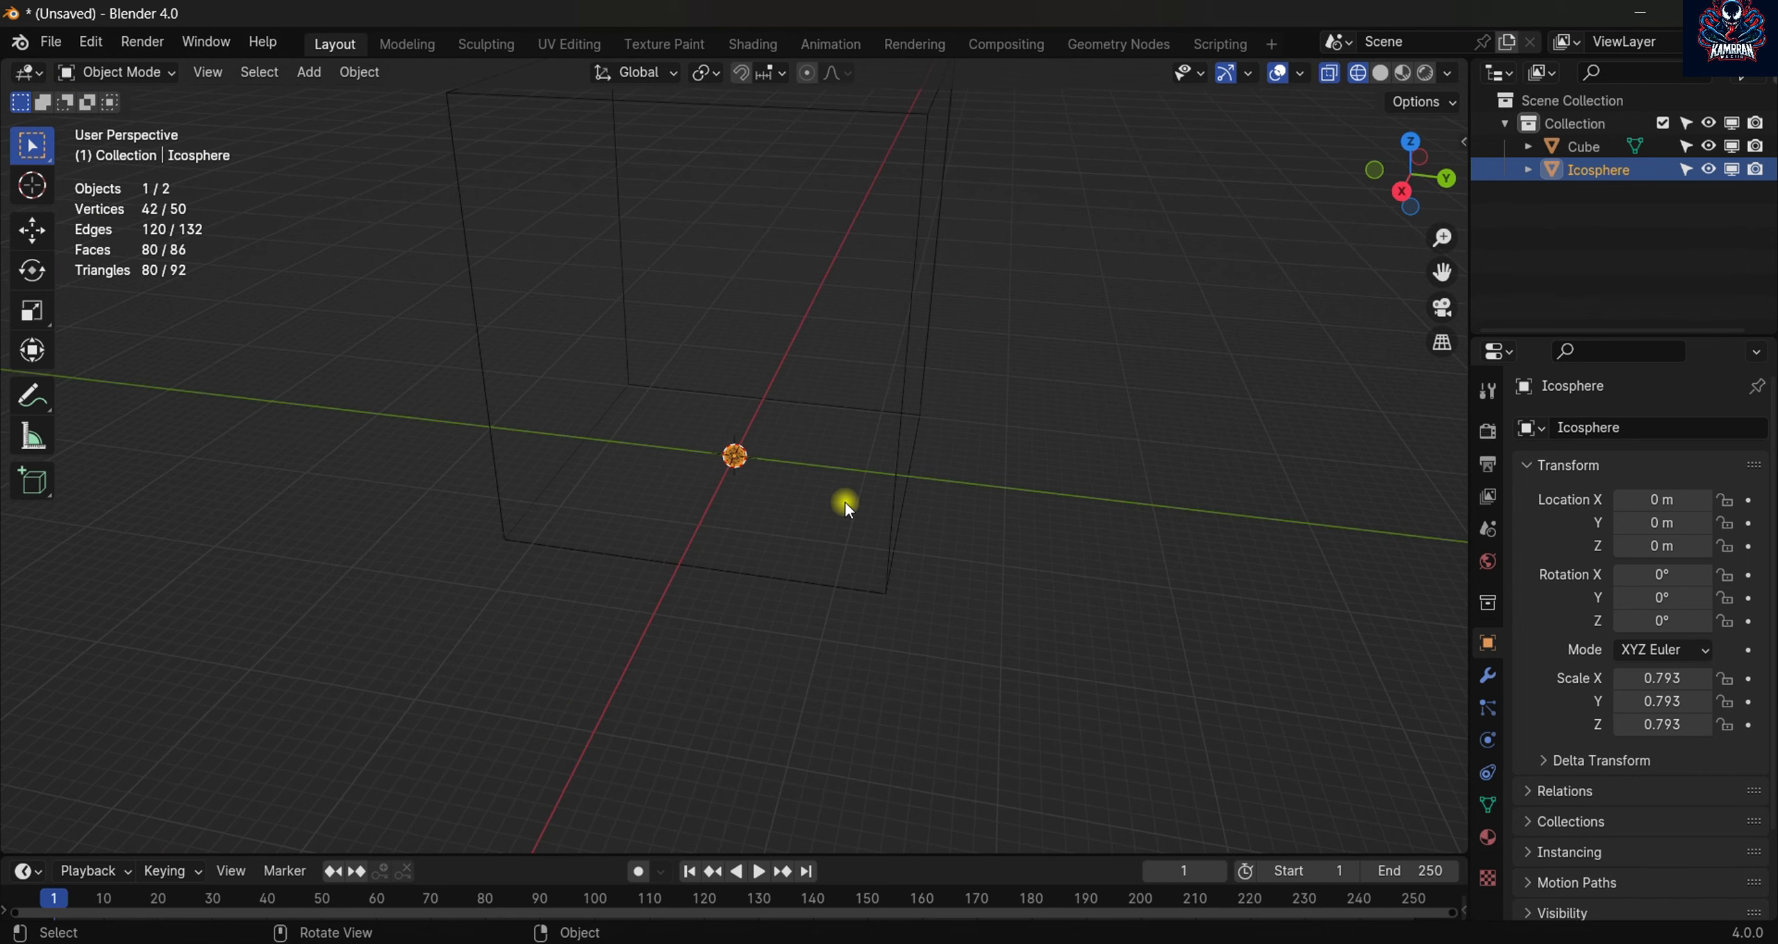
left_click_drag(1440, 271, 1381, 355)
middle_click_drag(614, 311, 690, 507)
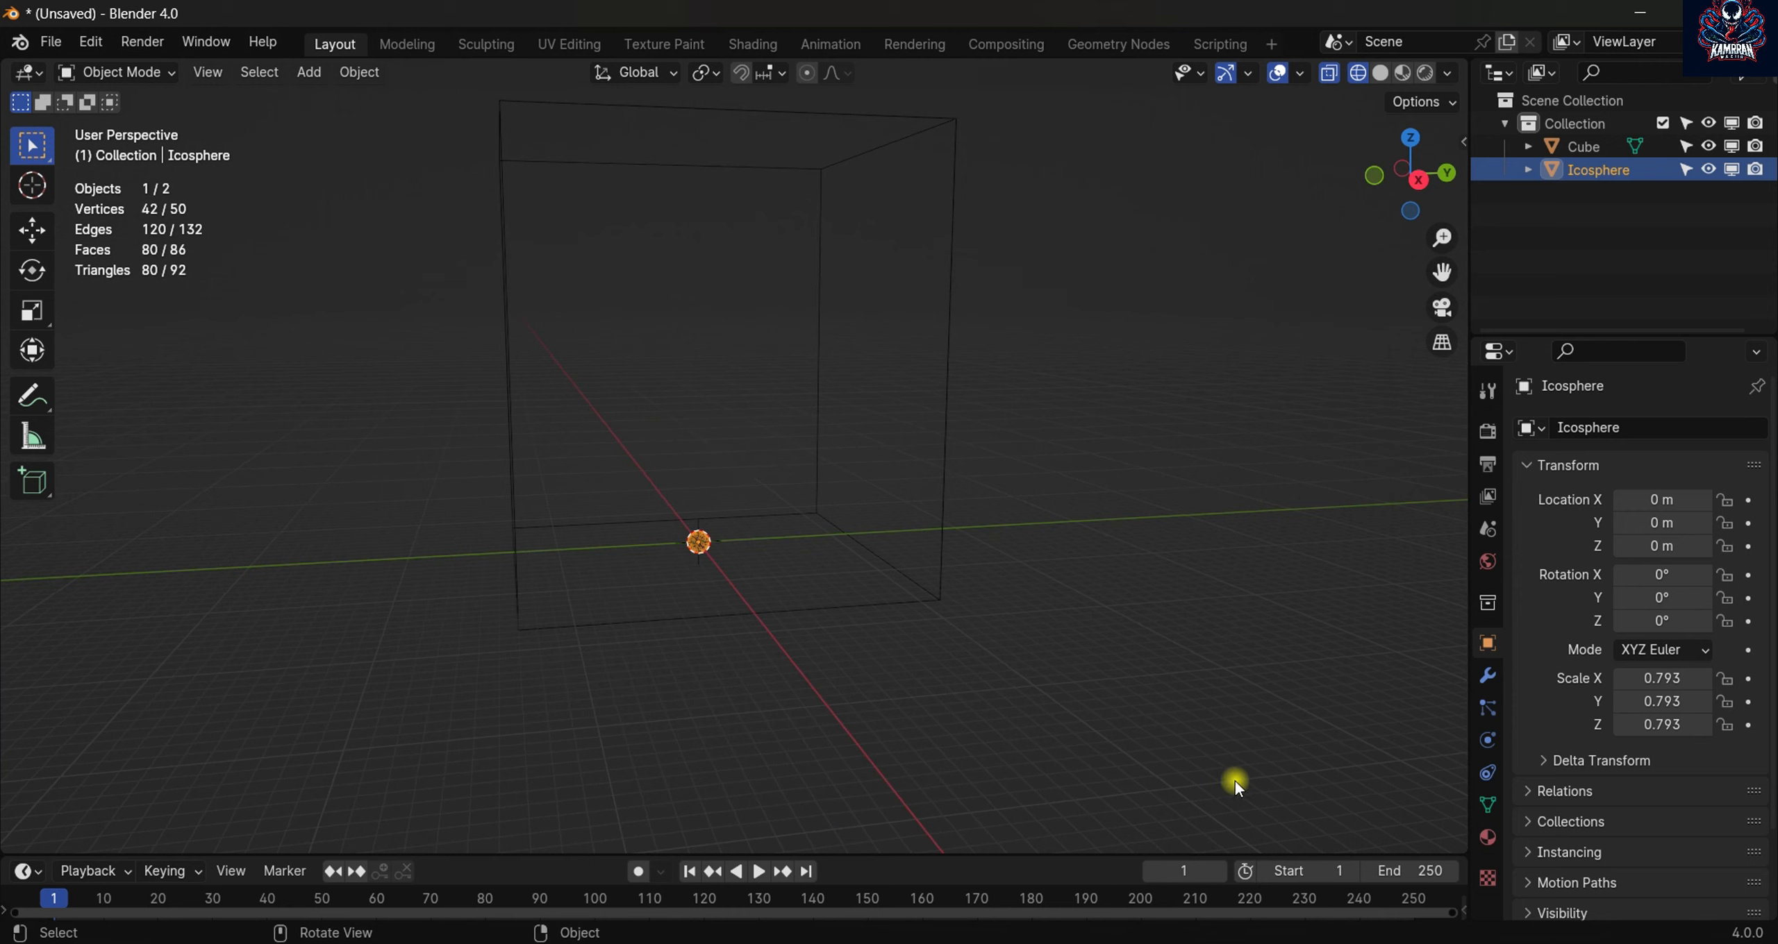
left_click_drag(920, 289, 865, 326)
- Add an emitter particle system to the ico sphere and widen the properties editor to show its emission settings
left_click(698, 539)
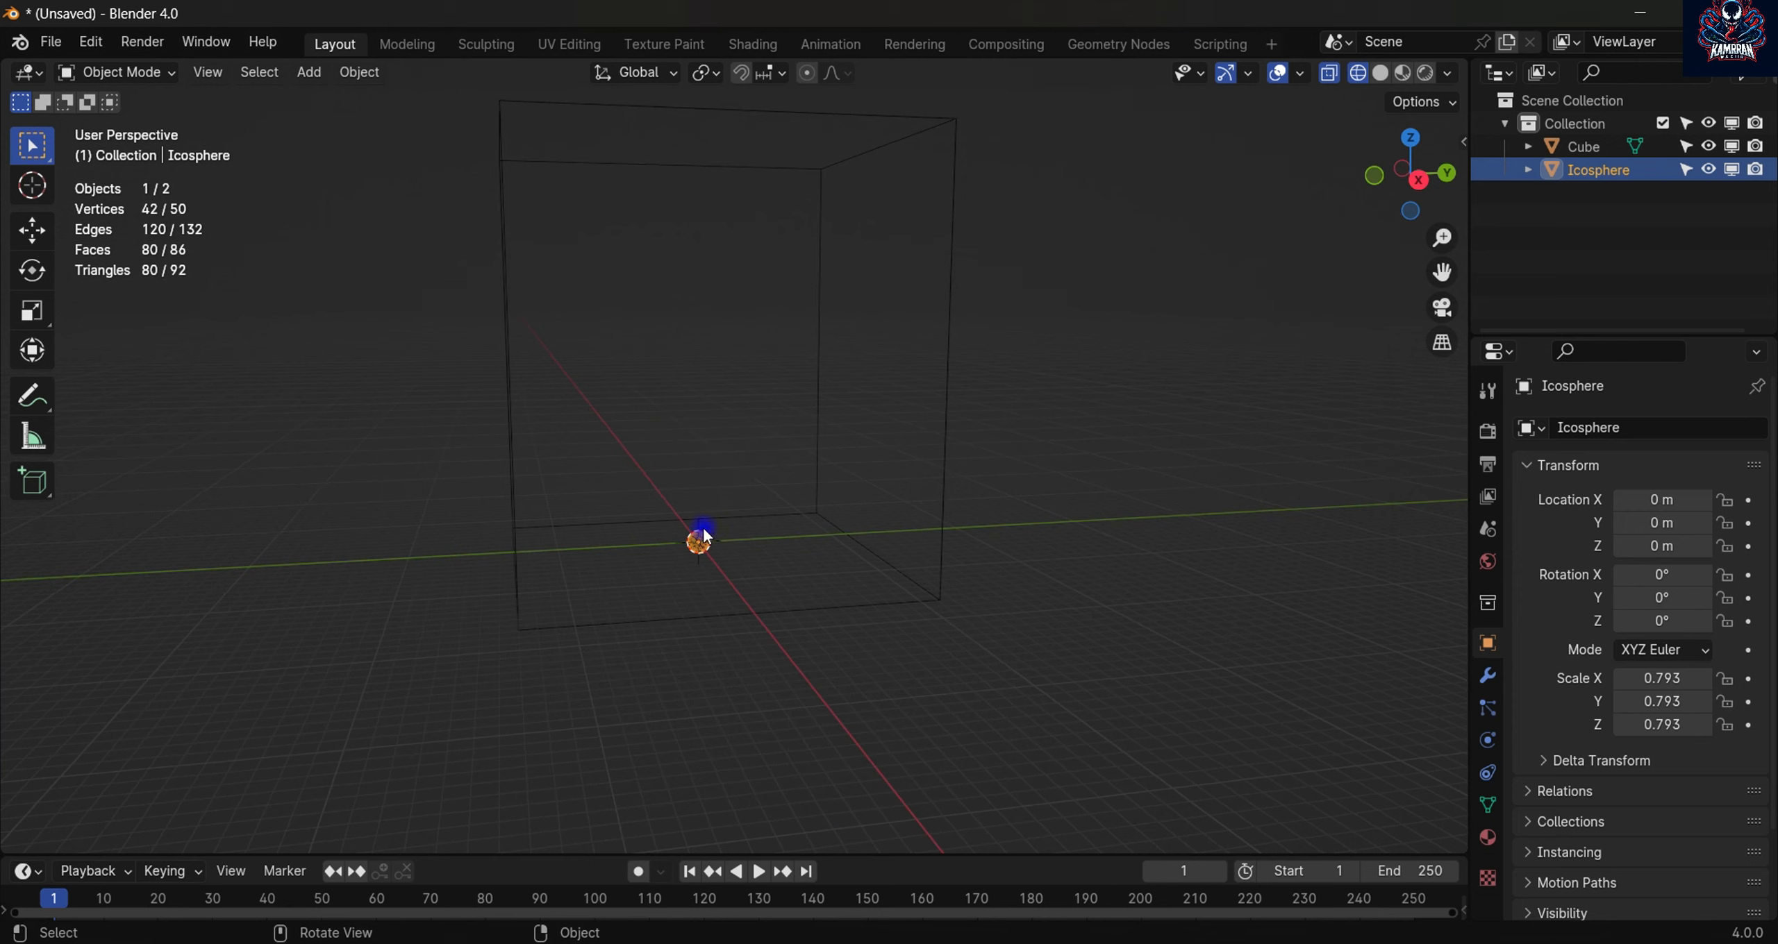
left_click(1486, 708)
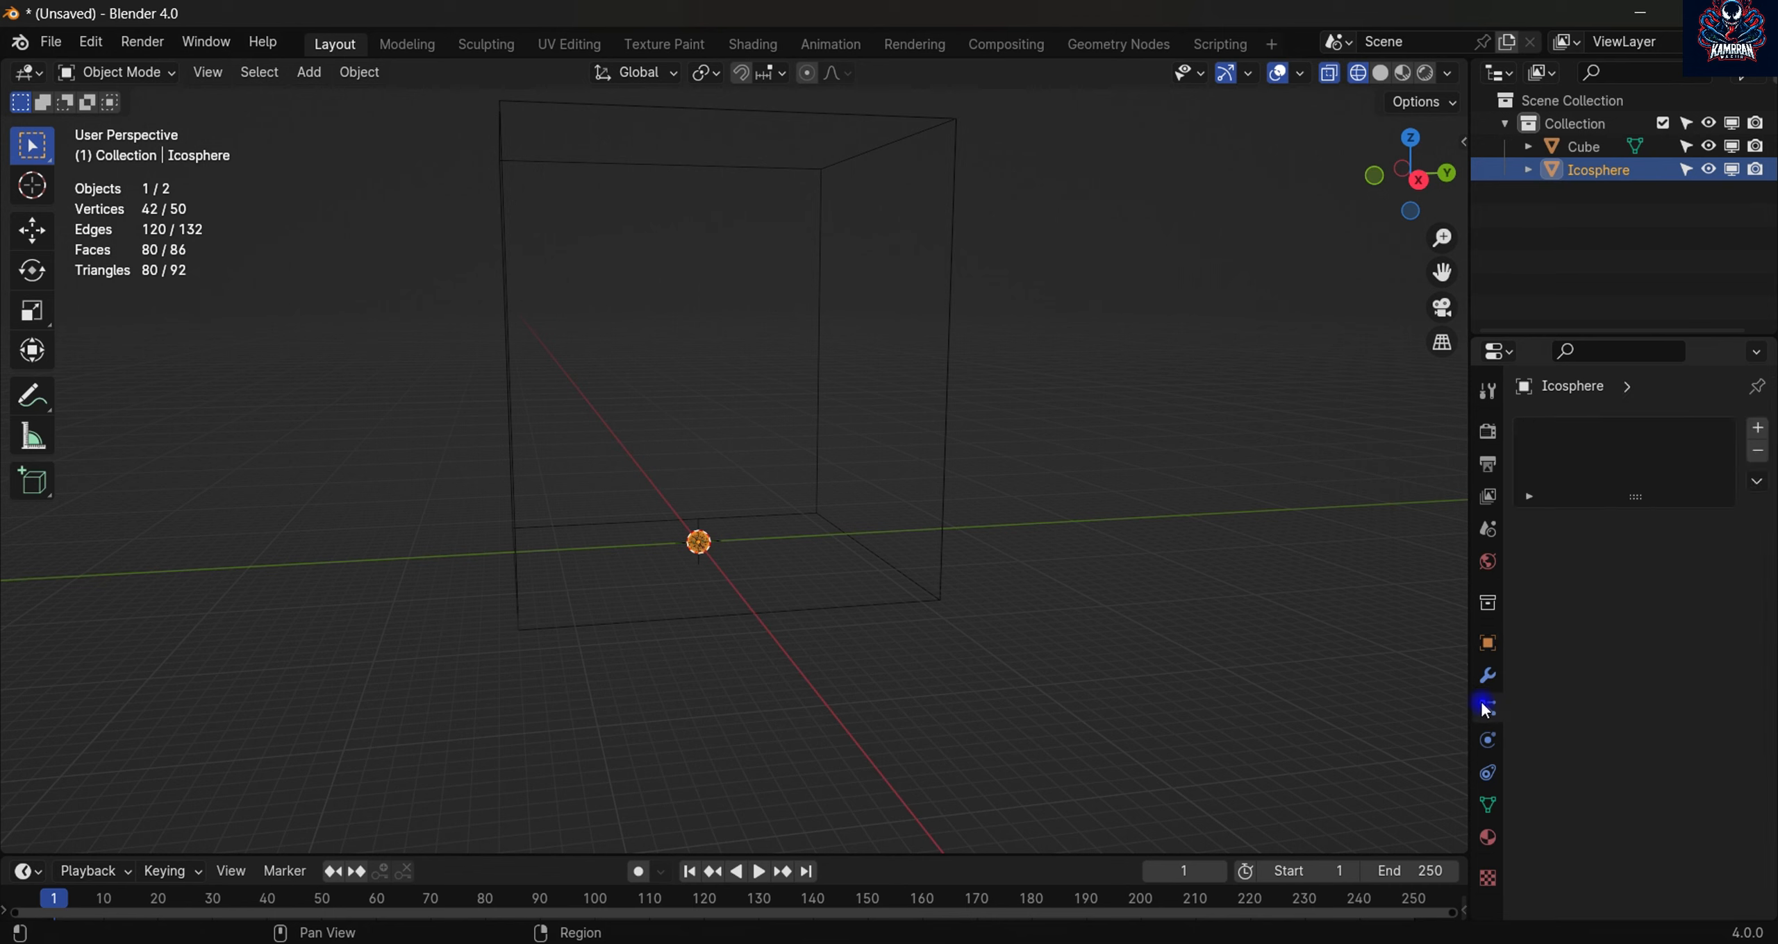
left_click(1758, 428)
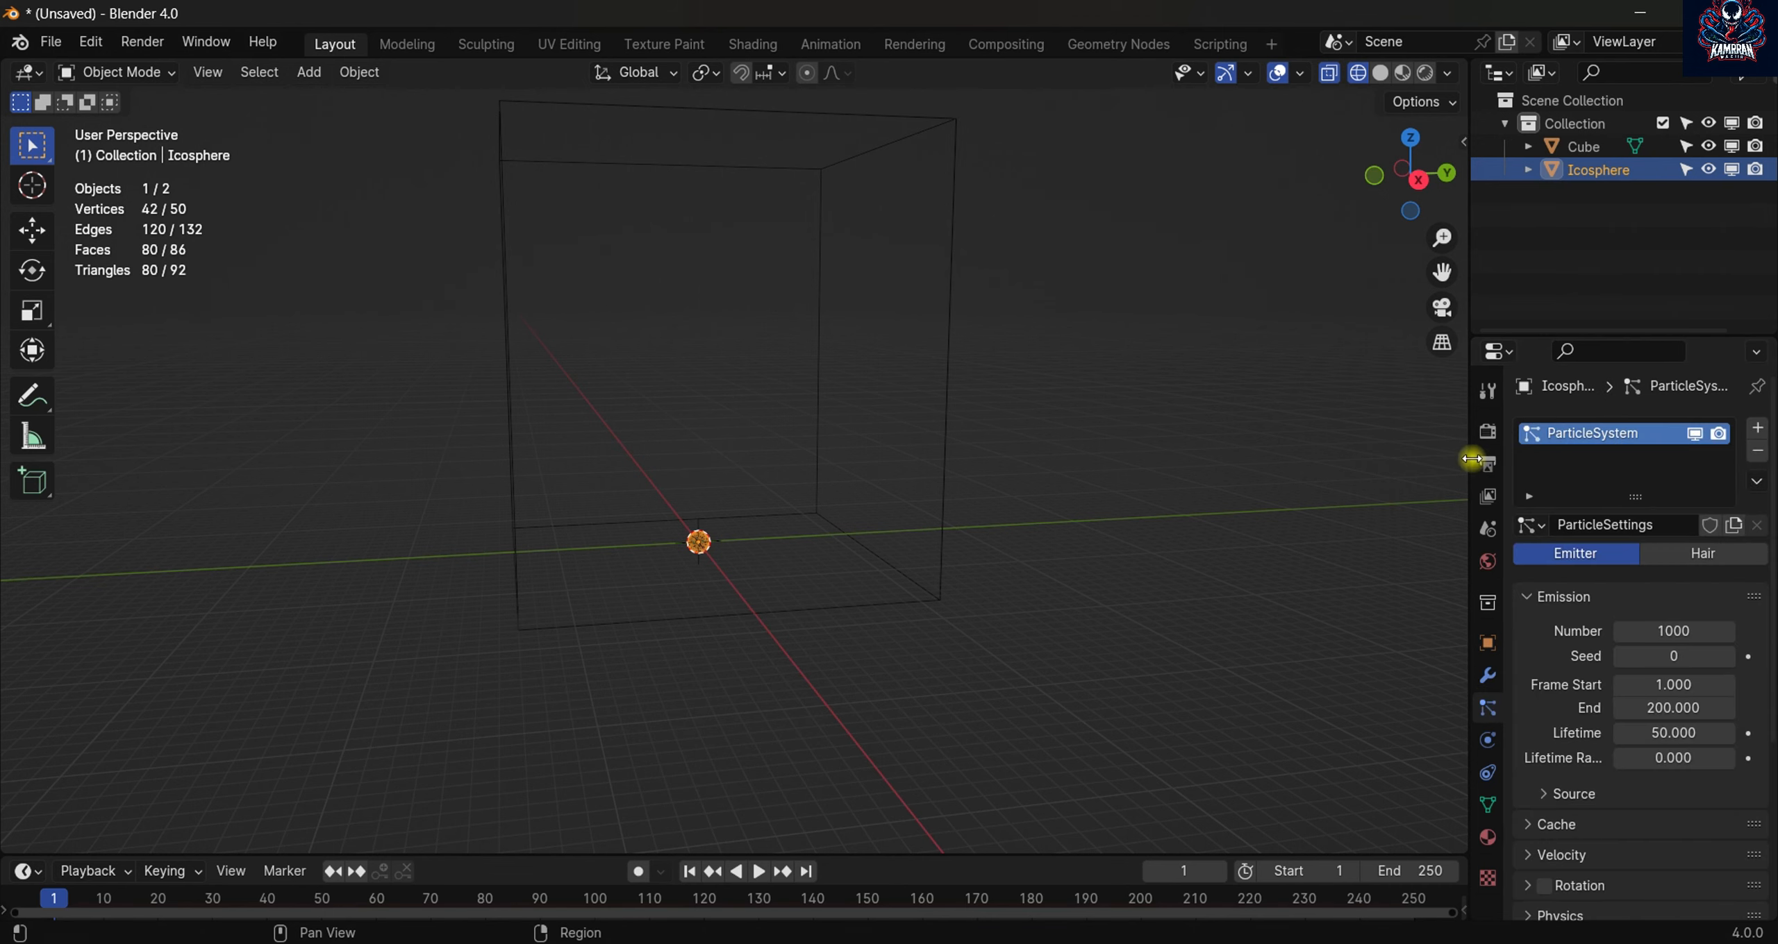
left_click_drag(1474, 463, 1230, 510)
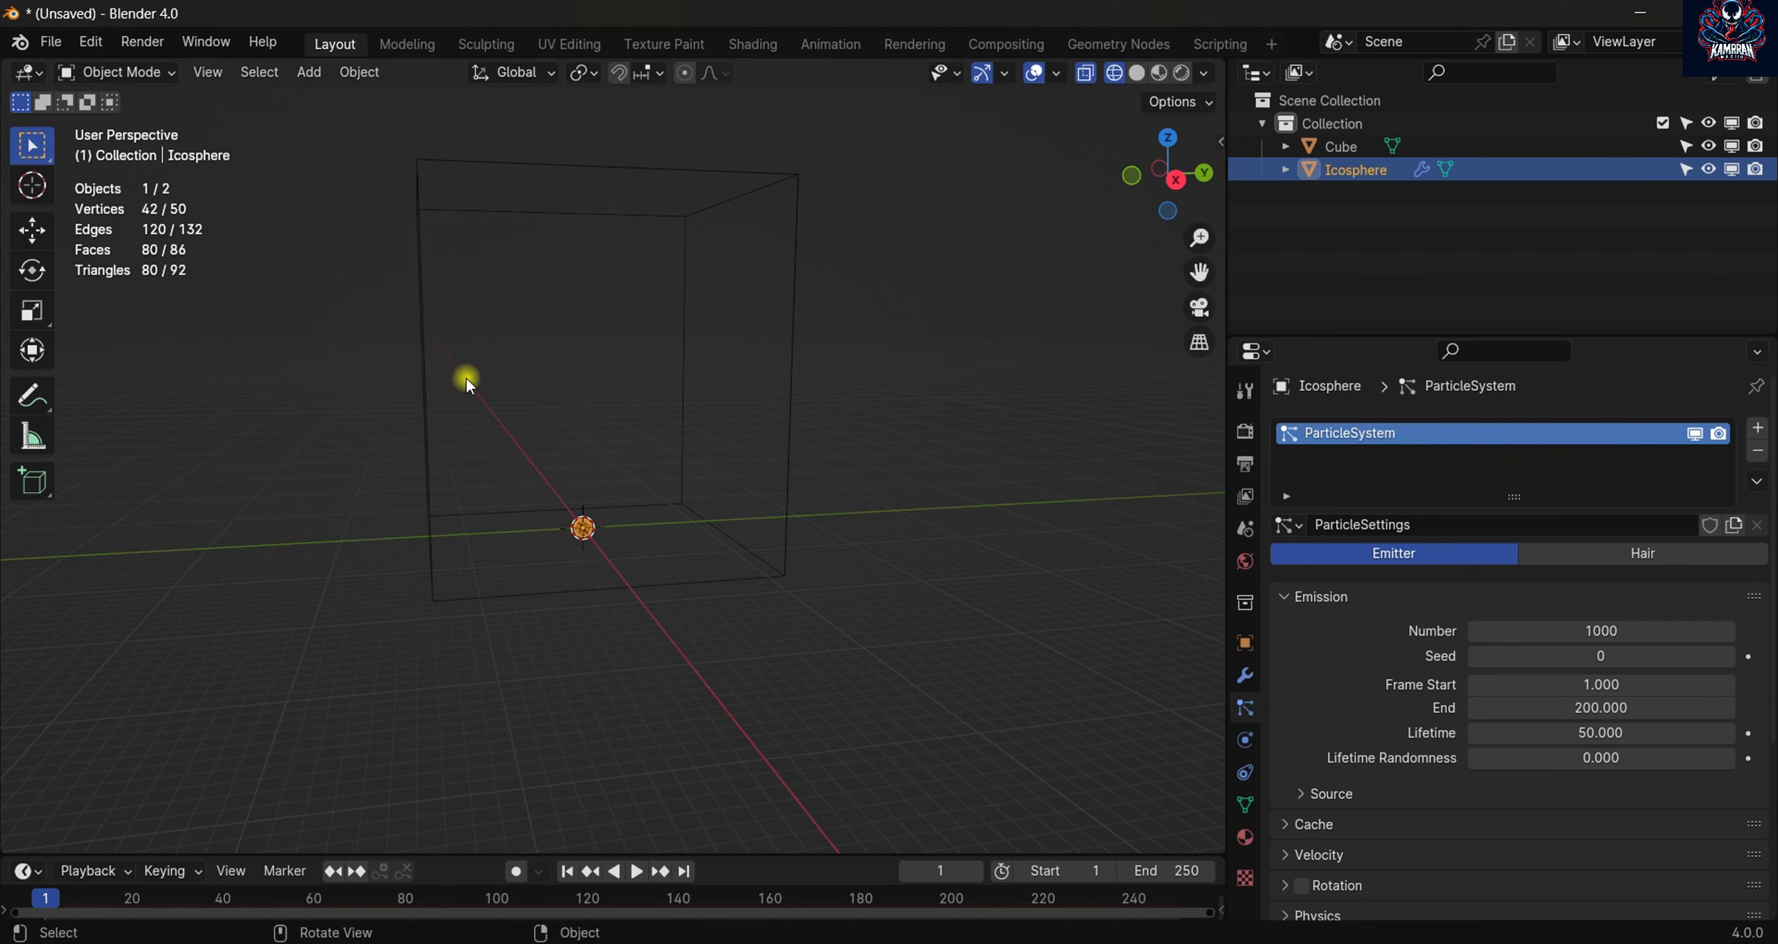
mouse_move(1159, 182)
left_mouse_down()
mouse_move(1059, 245)
mouse_move(1125, 228)
mouse_move(1170, 167)
left_mouse_up()
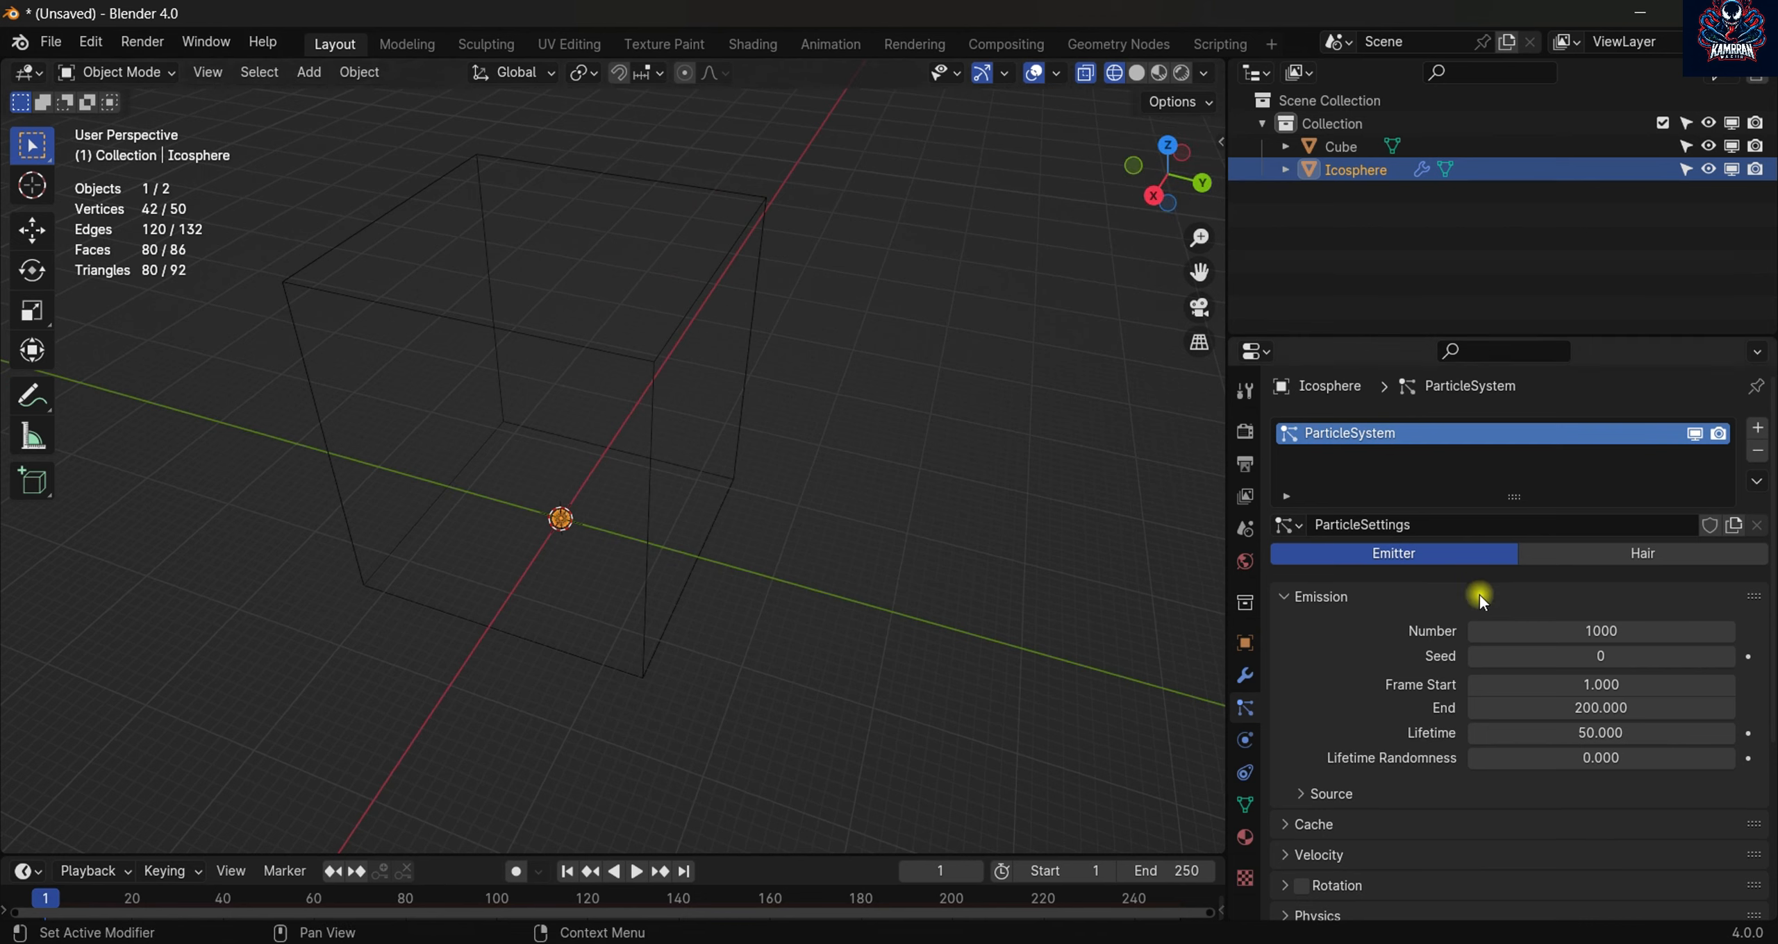
scroll(1479, 594, "down", 3)
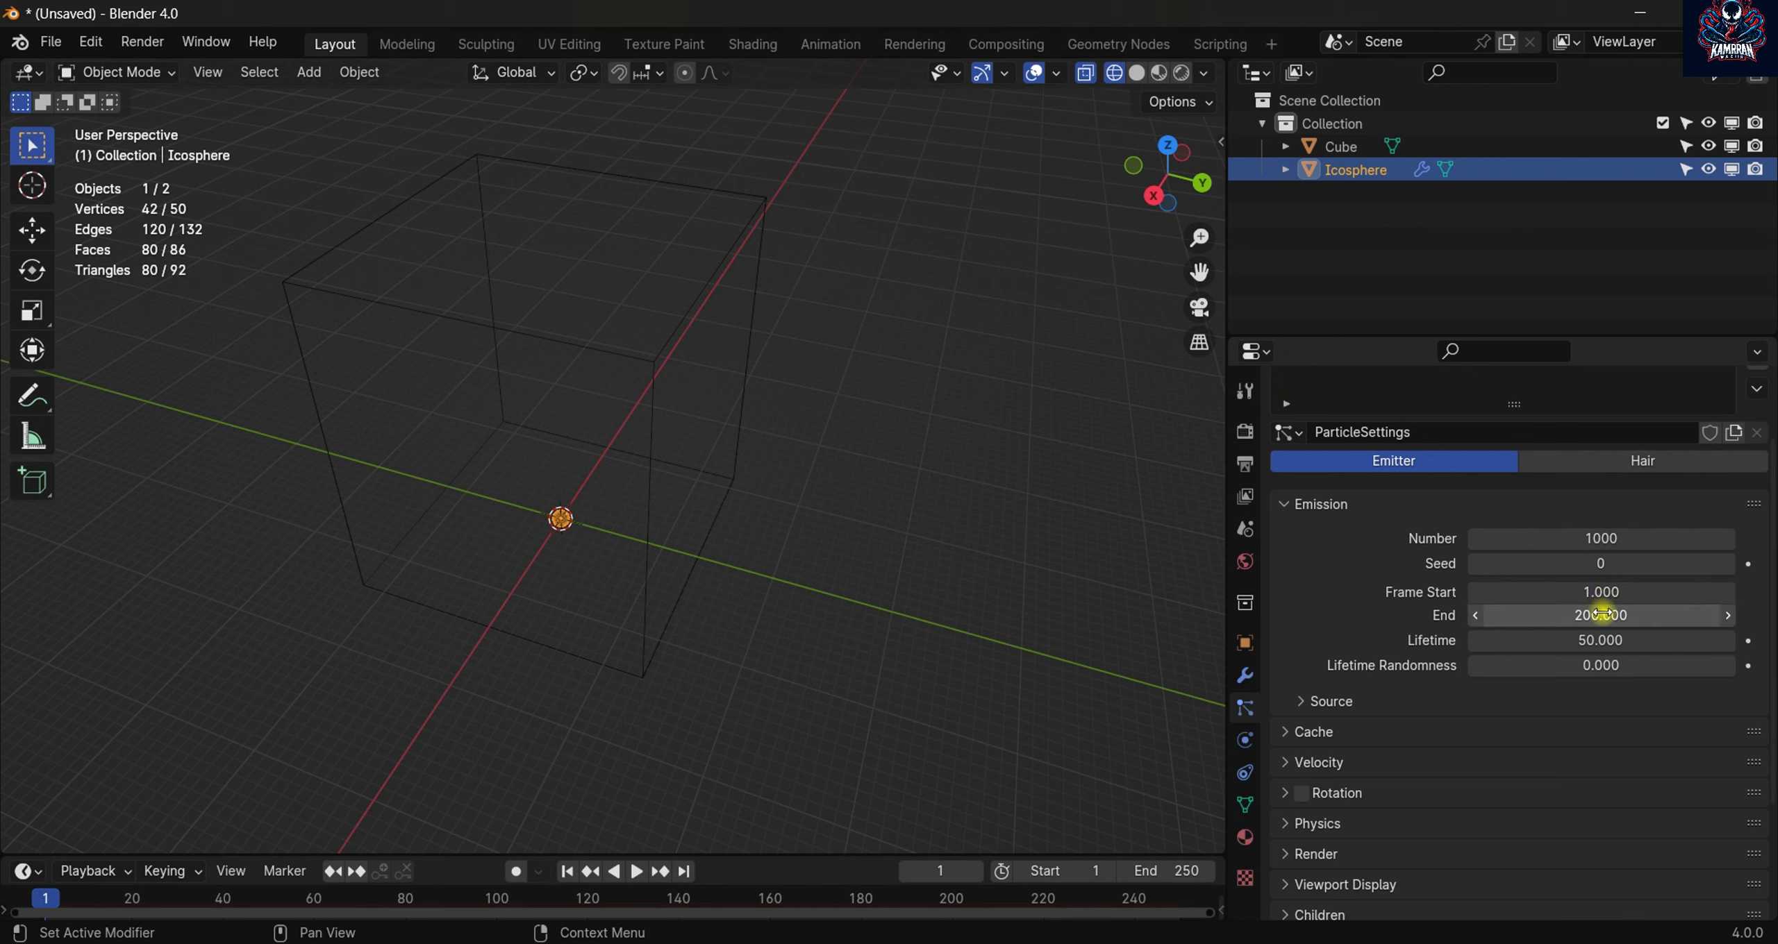
- Set the particle emission's end frame to 25 and the particle lifetime to 25
left_click(1603, 618)
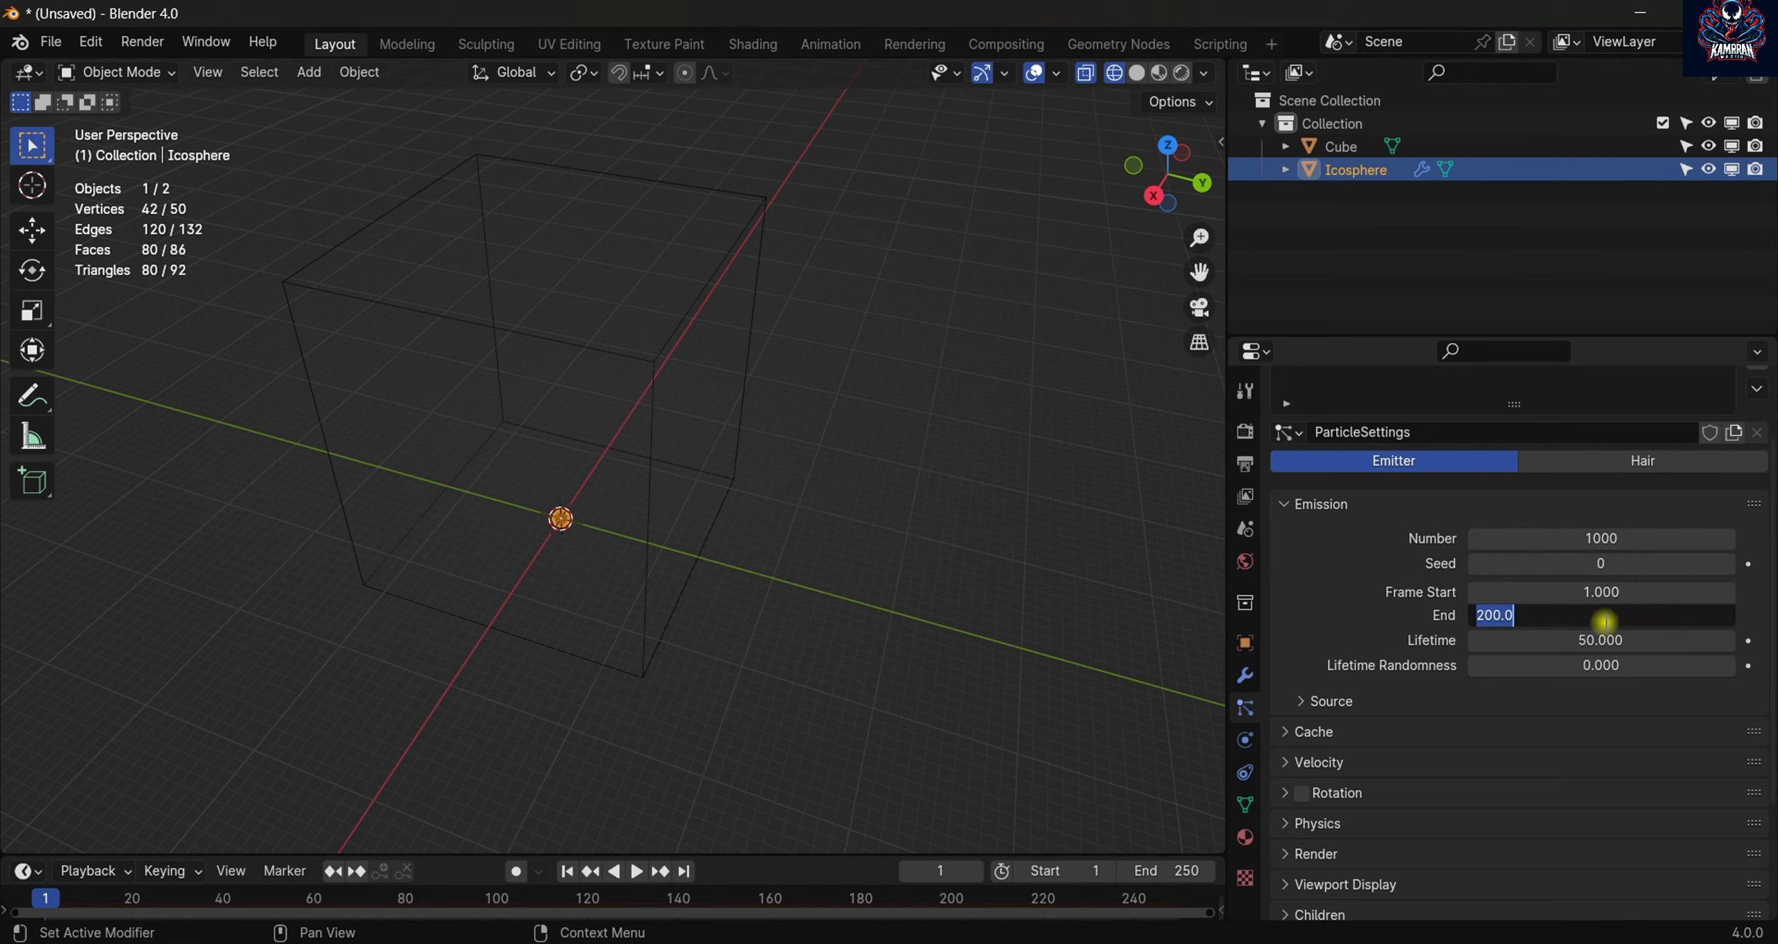
type("25")
left_click(1604, 635)
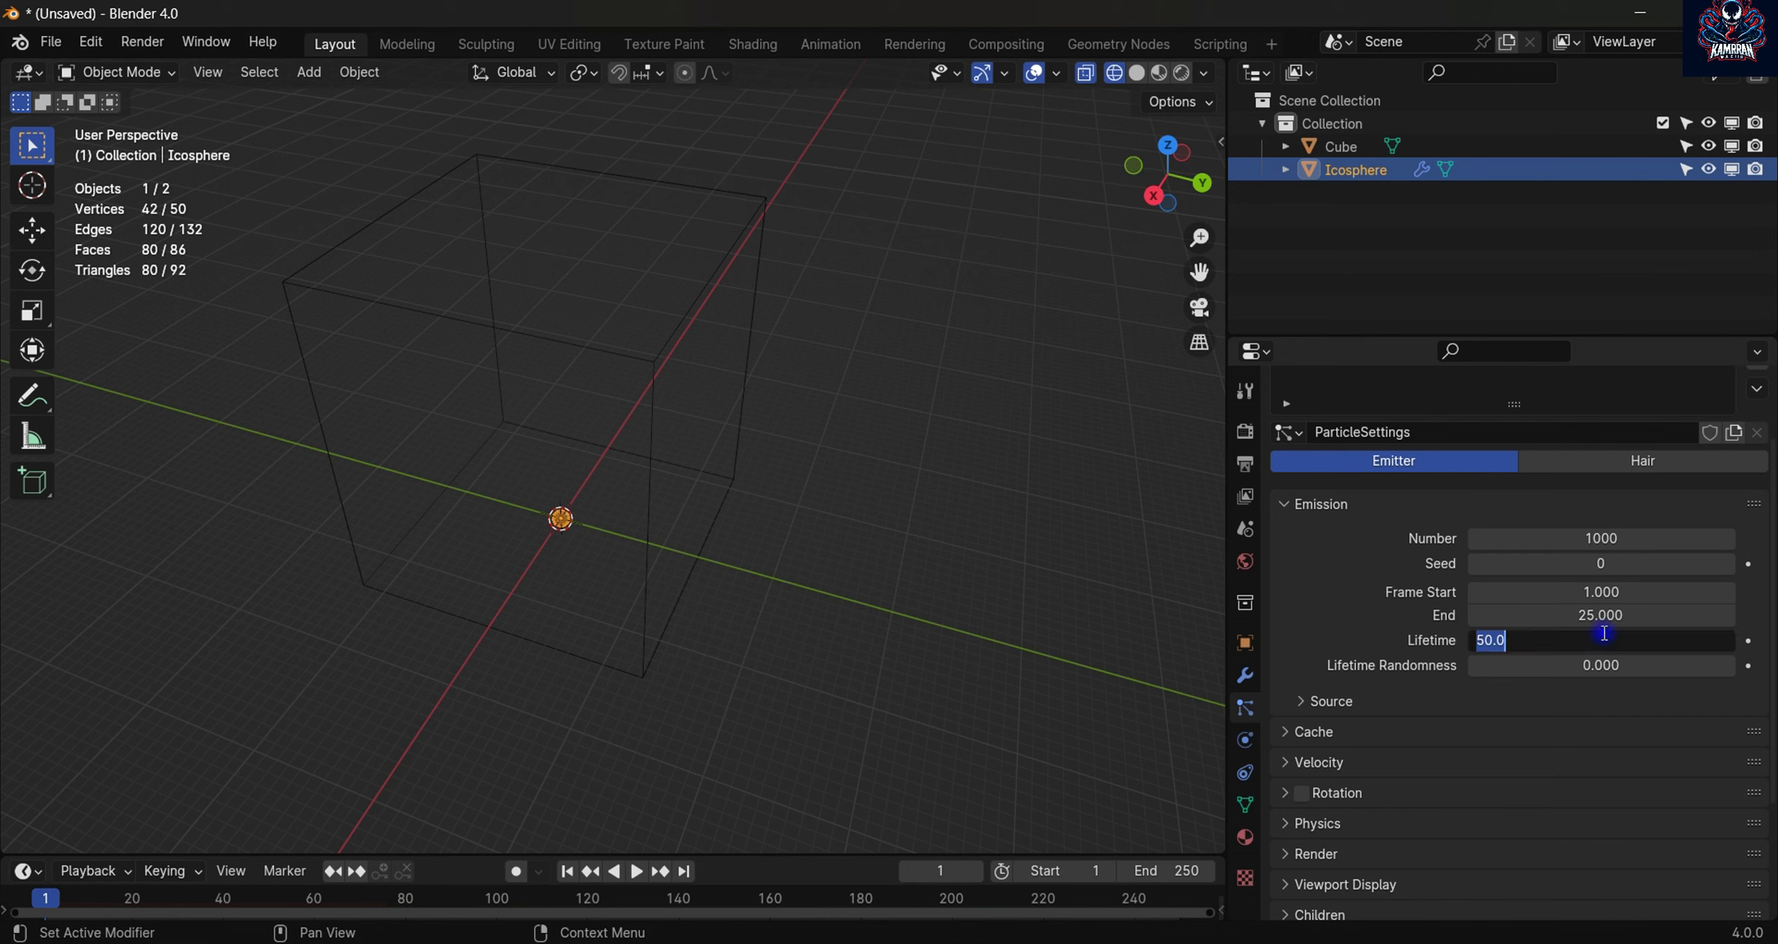
type("25")
key("Return")
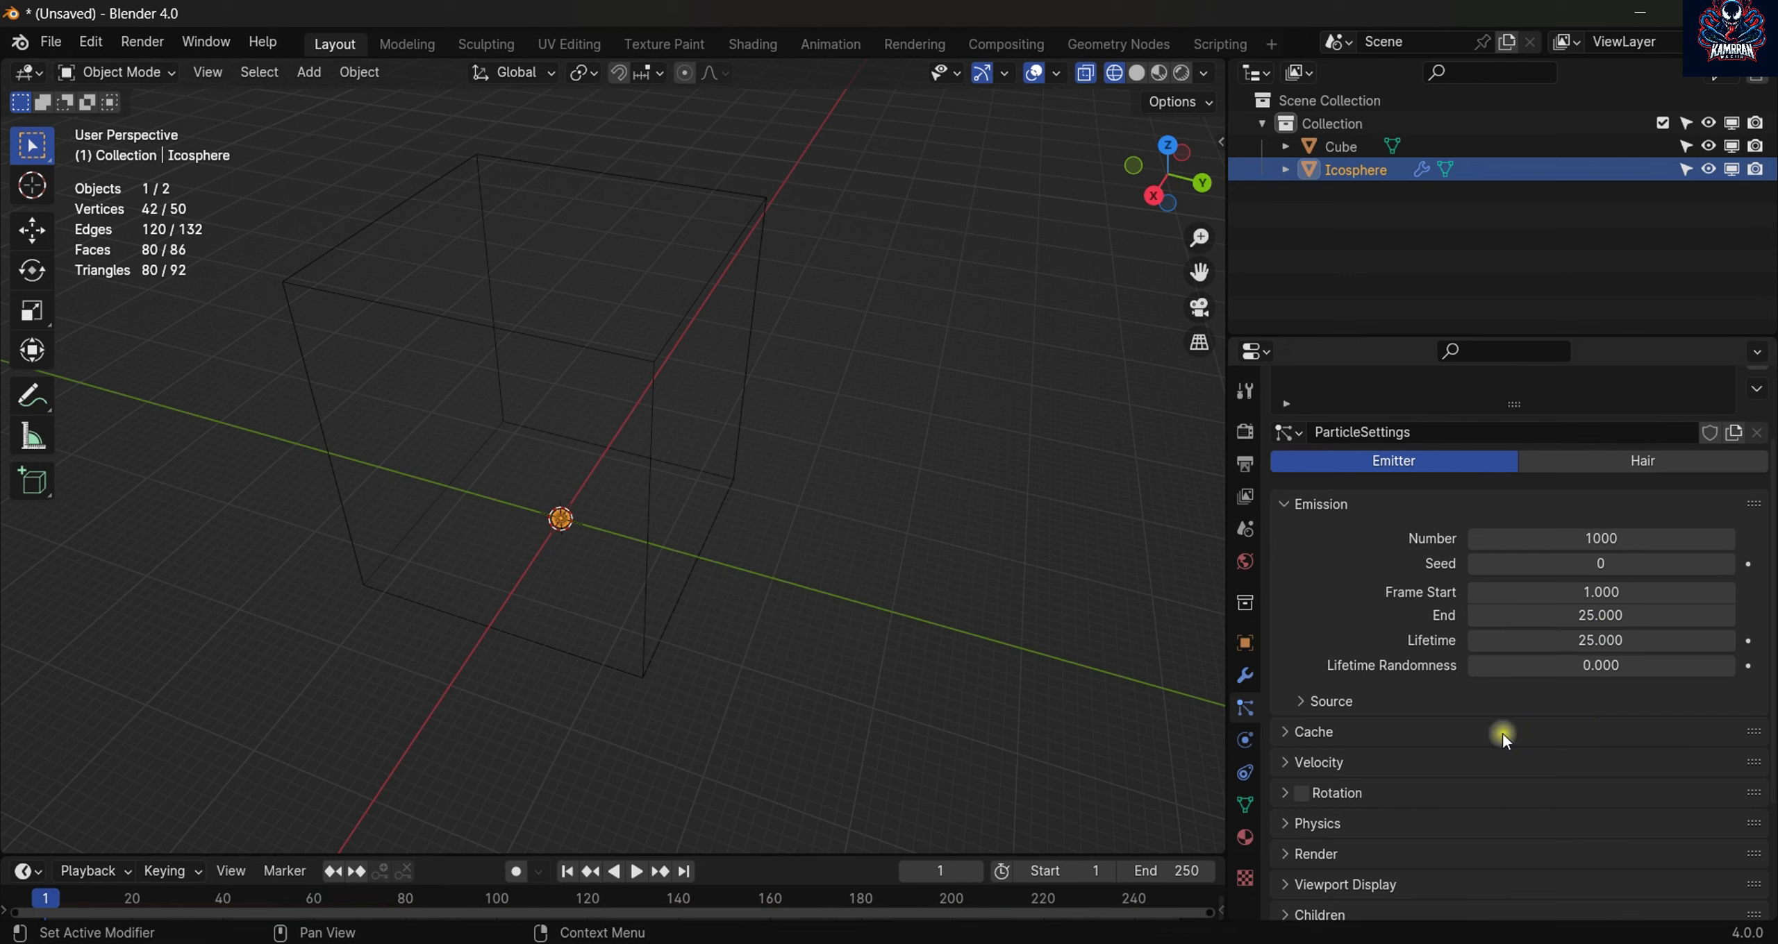
- Reveal the particle system's velocity settings and set the normal velocity to 15 m/s
scroll(1326, 646, "down", 3)
left_click(1338, 668)
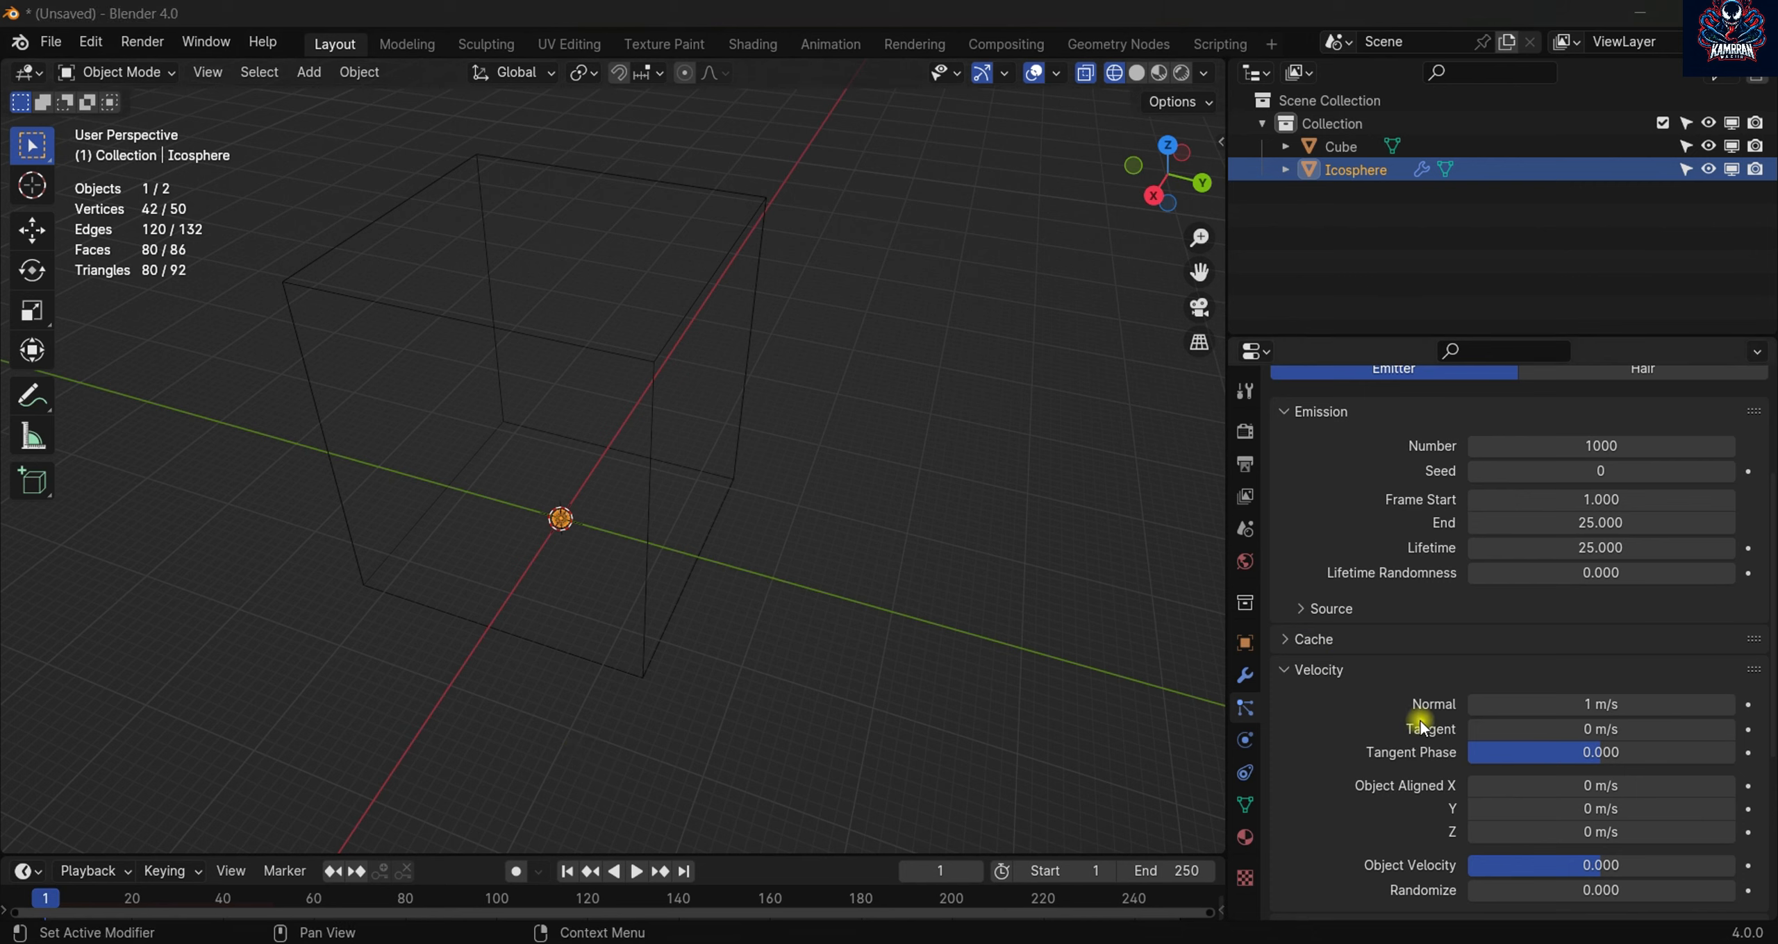
left_click(1497, 663)
left_click(1325, 670)
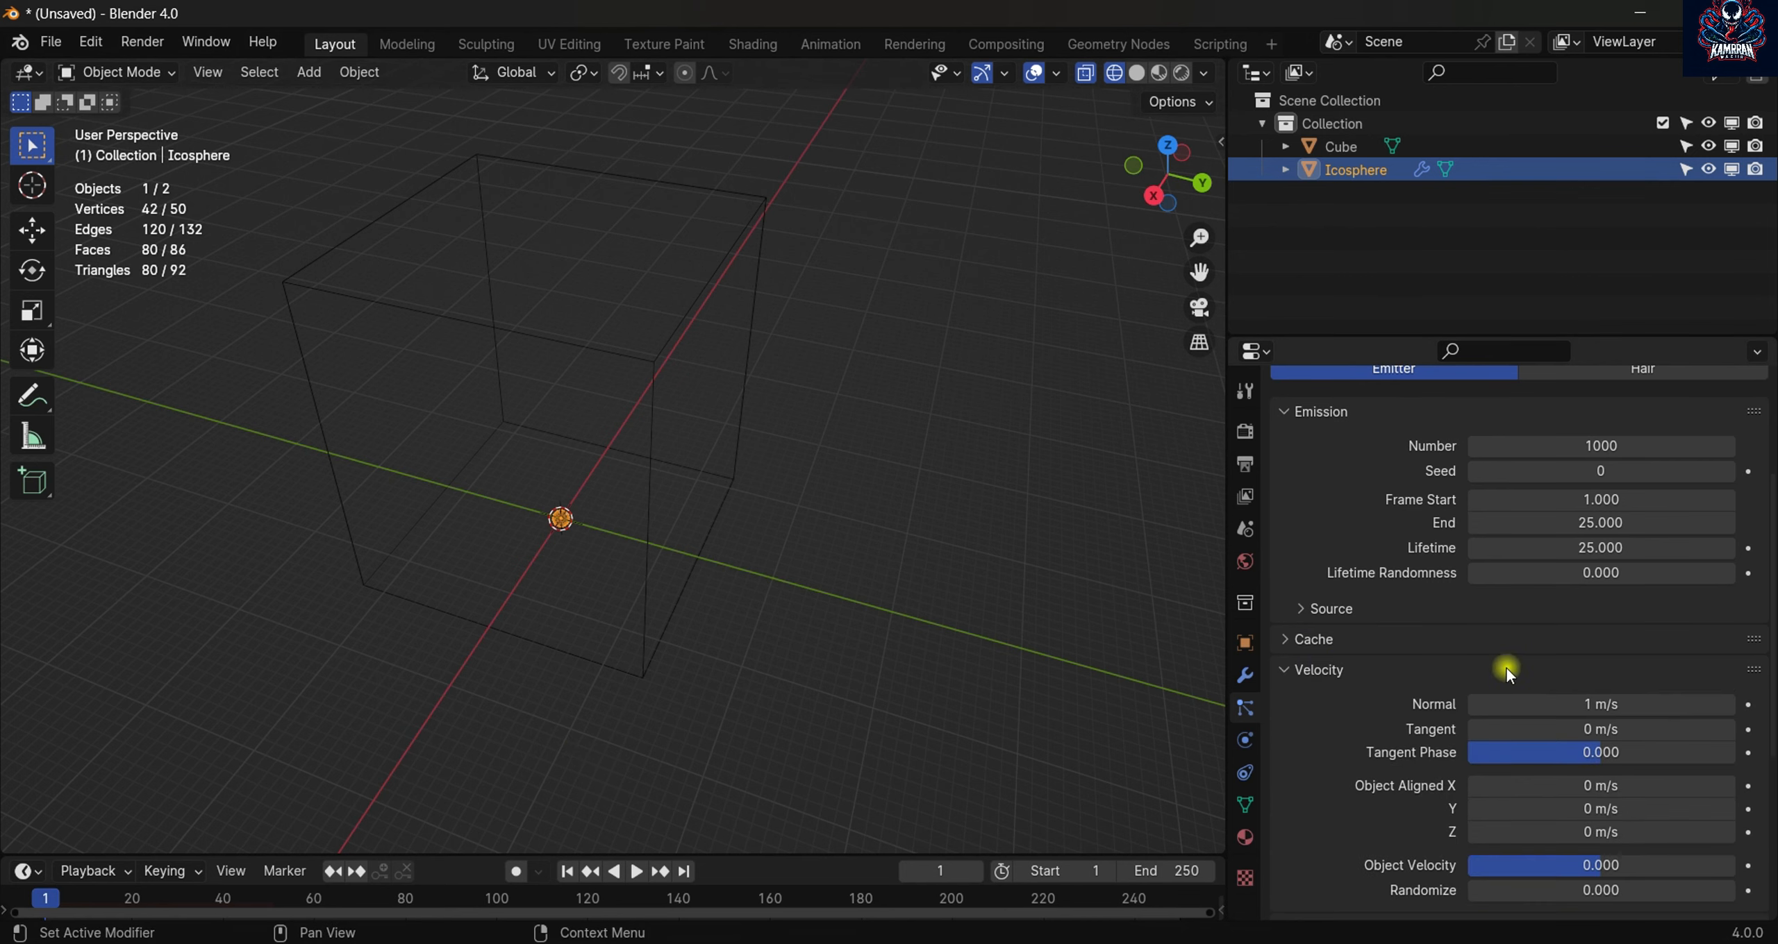
scroll(1500, 660, "down", 5)
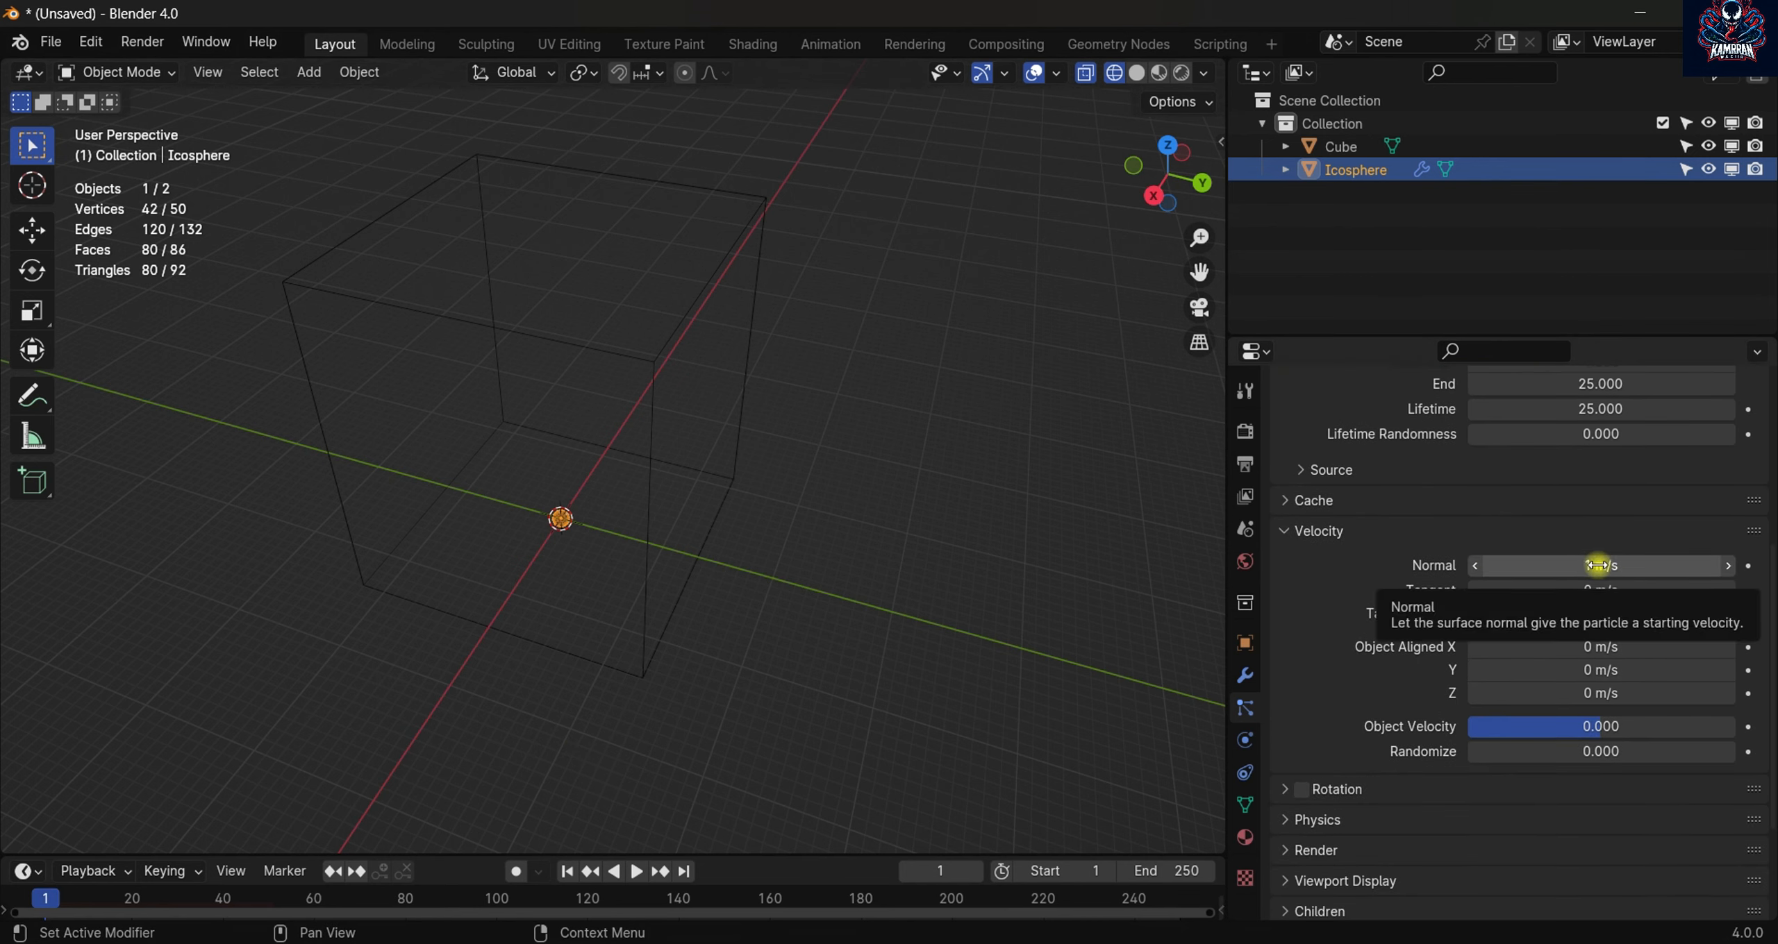
left_click_drag(1597, 566, 1606, 564)
left_click(1605, 562)
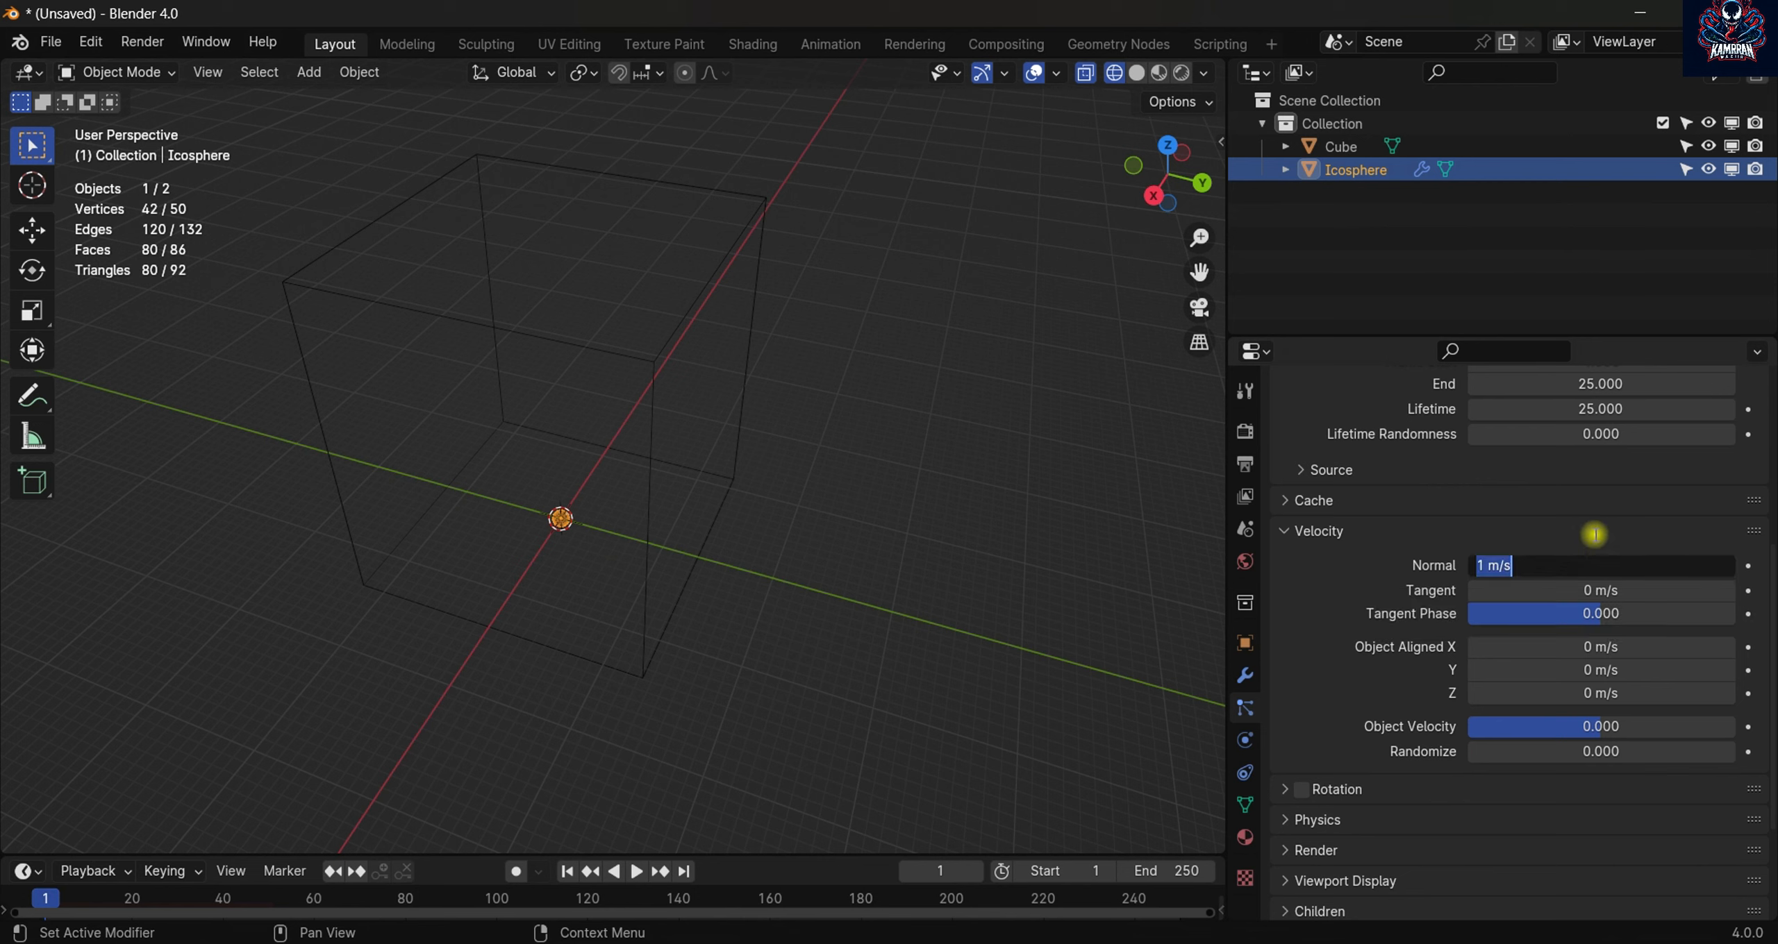
type("15")
key("Return")
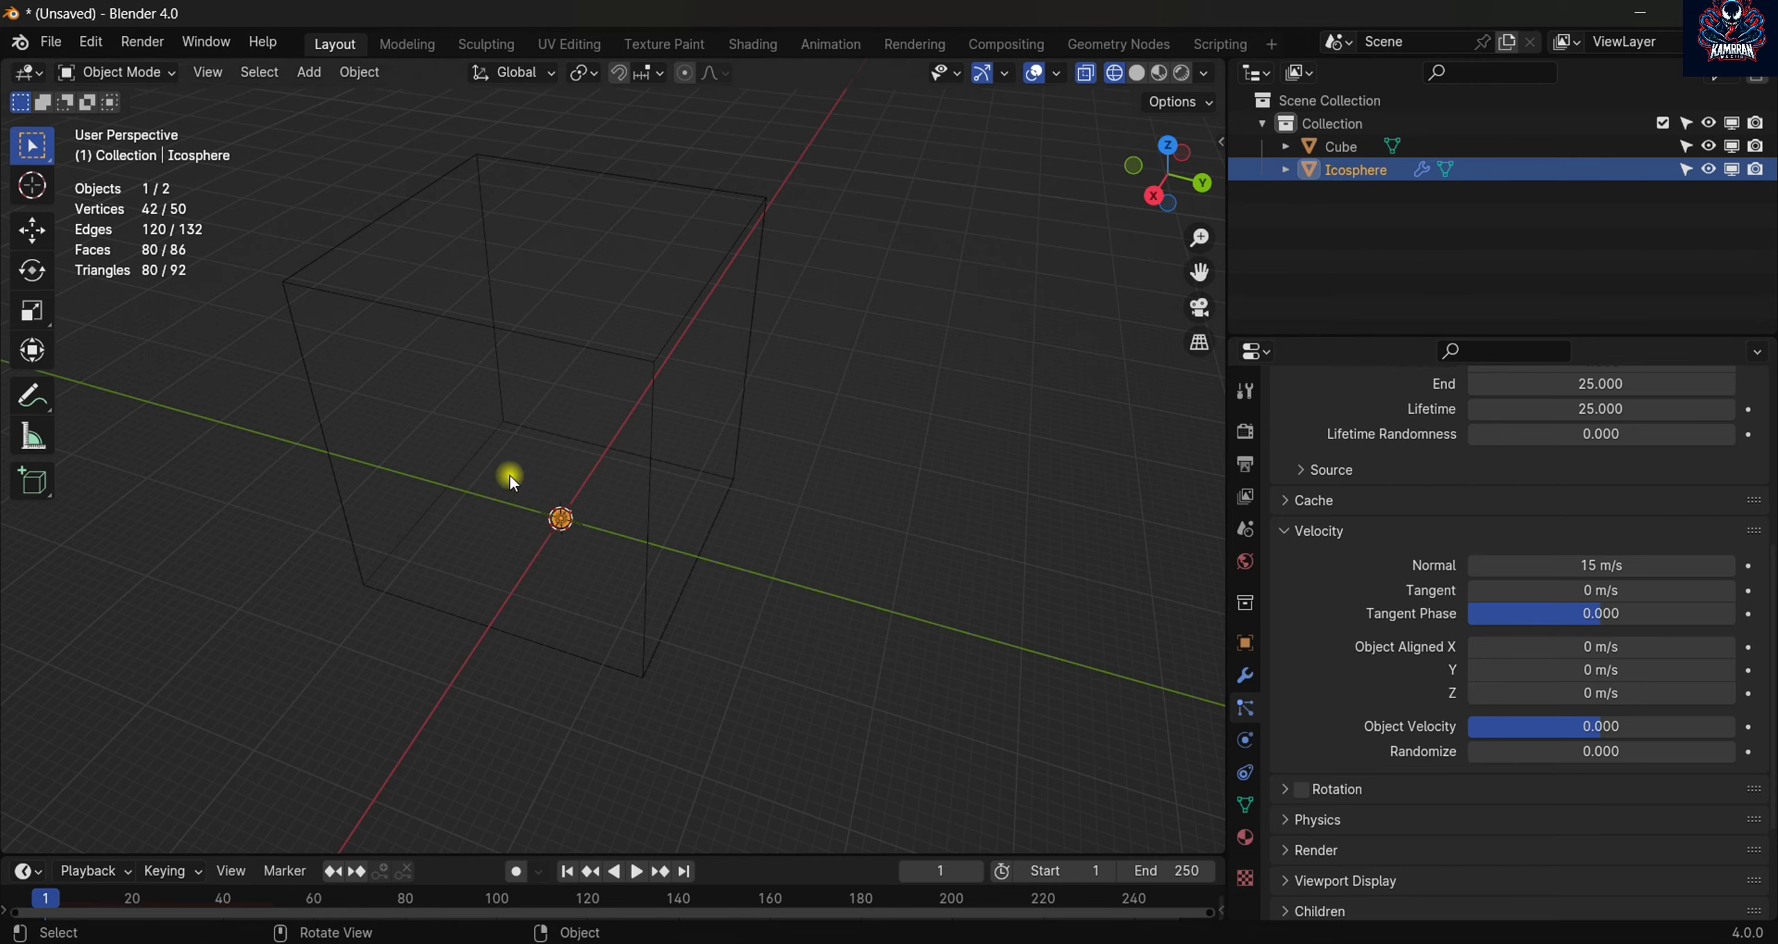
- Set the particles' starting velocity to 6 m/s along the normal and 16 m/s along the object-aligned Z axis
middle_click_drag(513, 481, 718, 413)
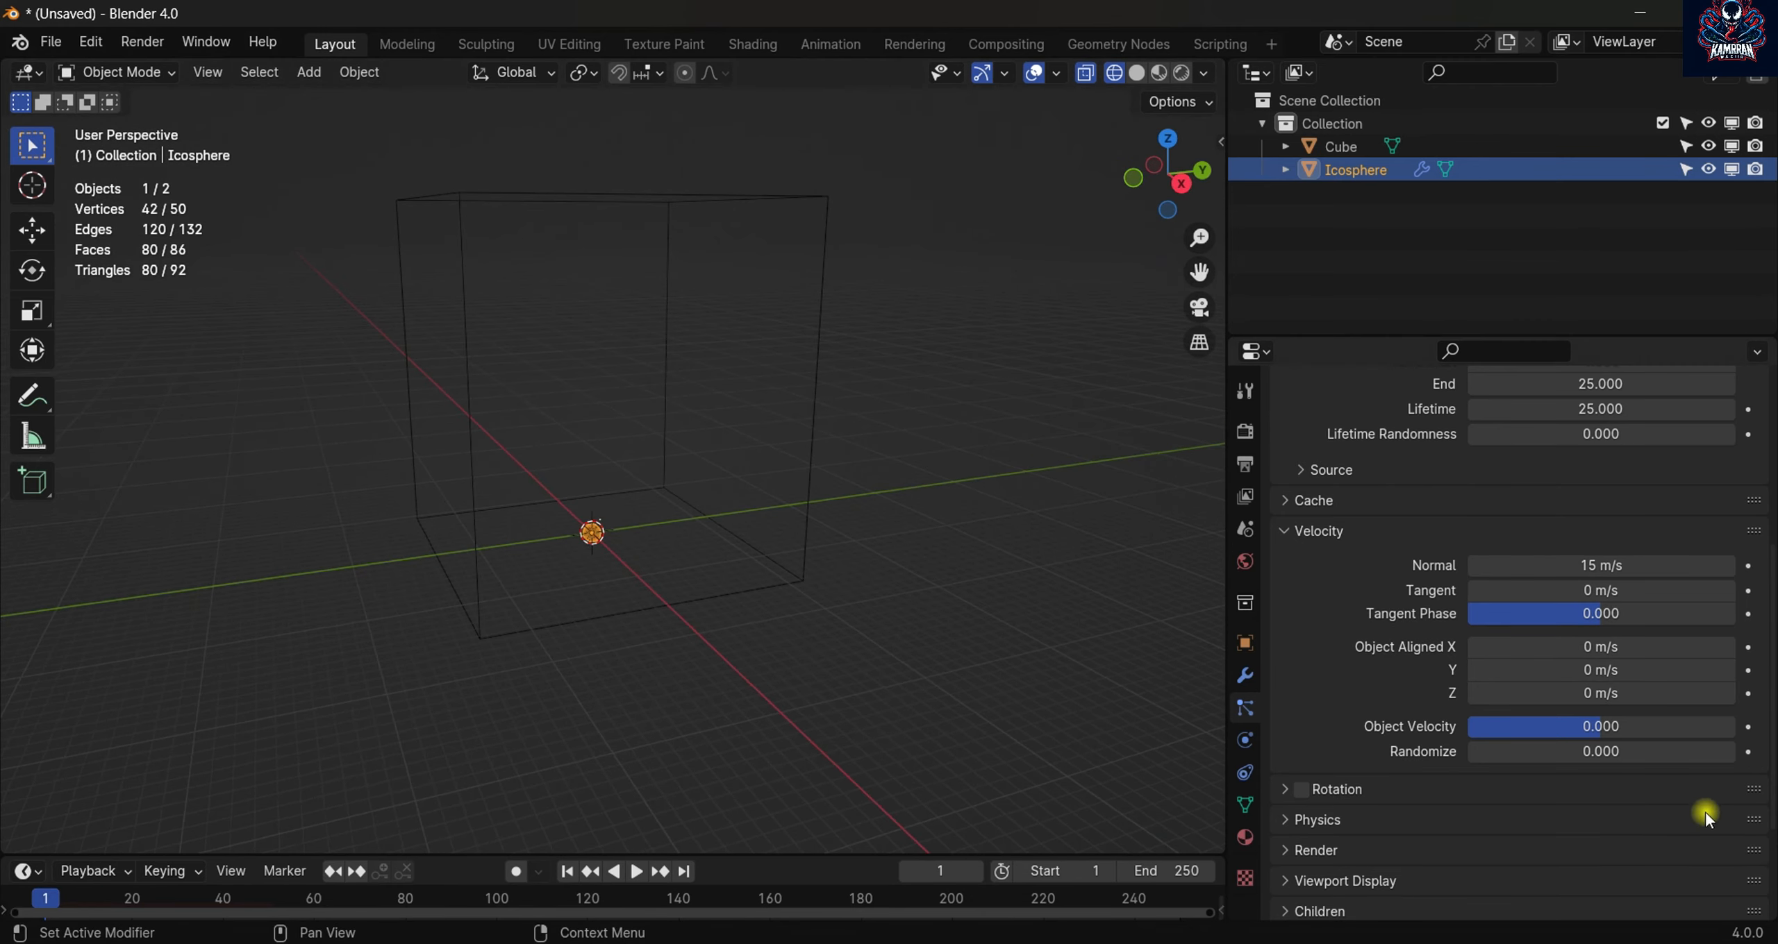
left_click(1625, 691)
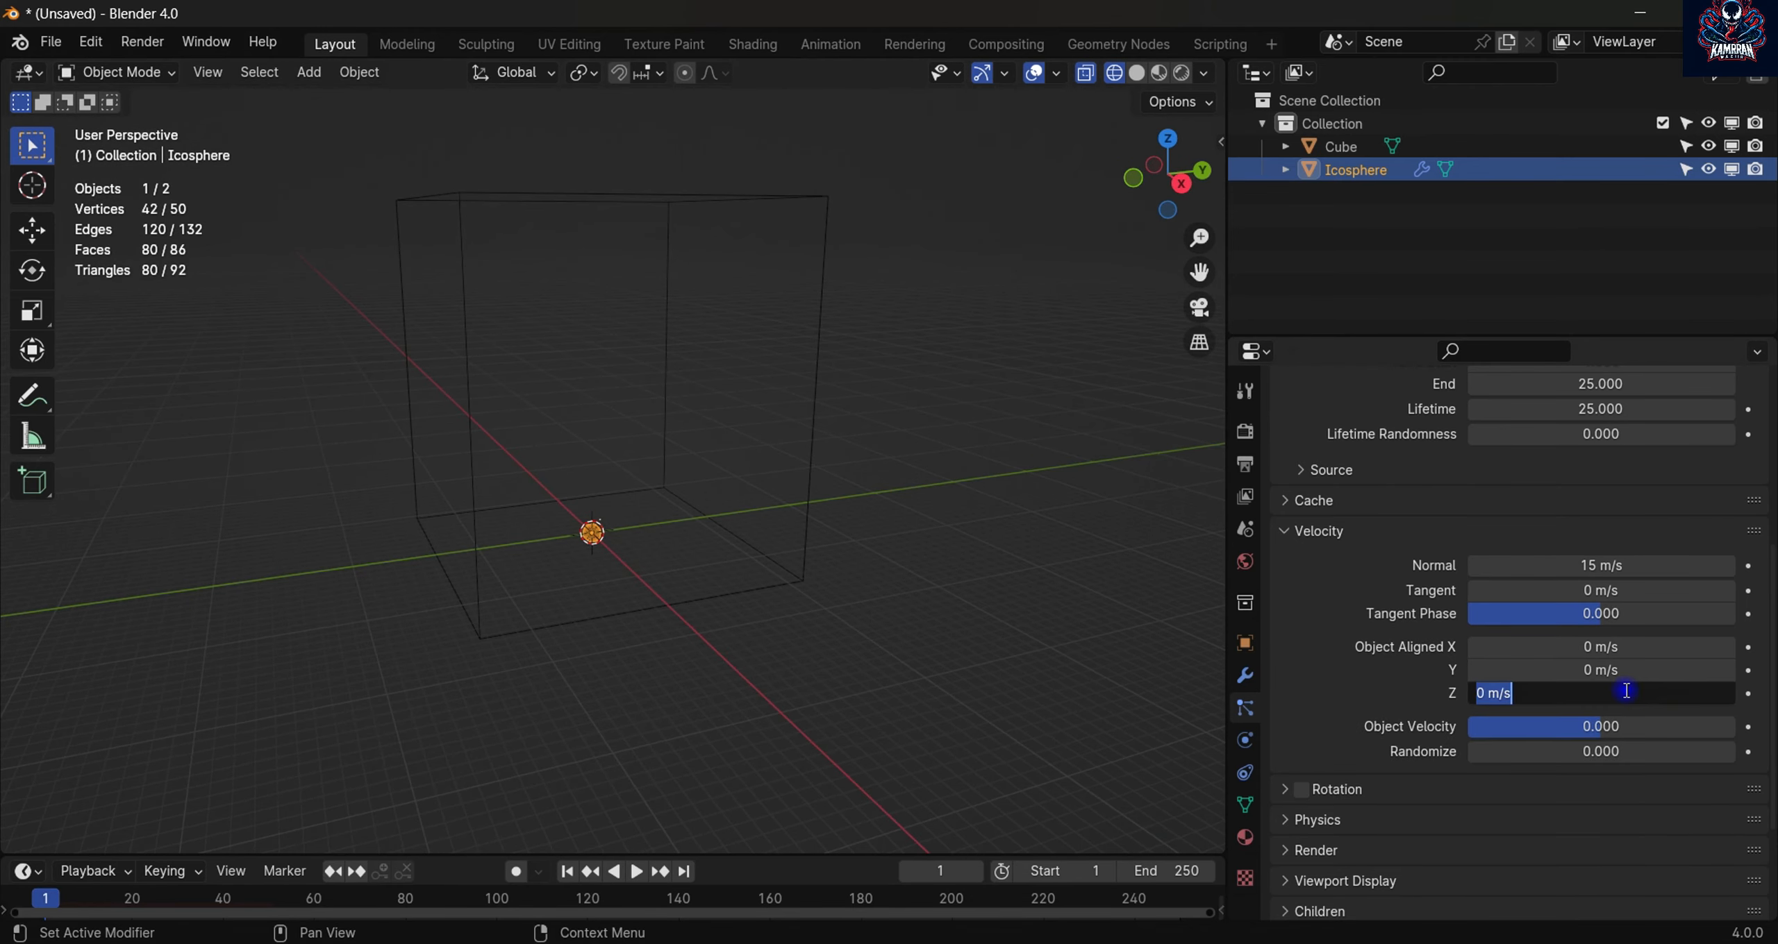
type("15")
left_click(1599, 566)
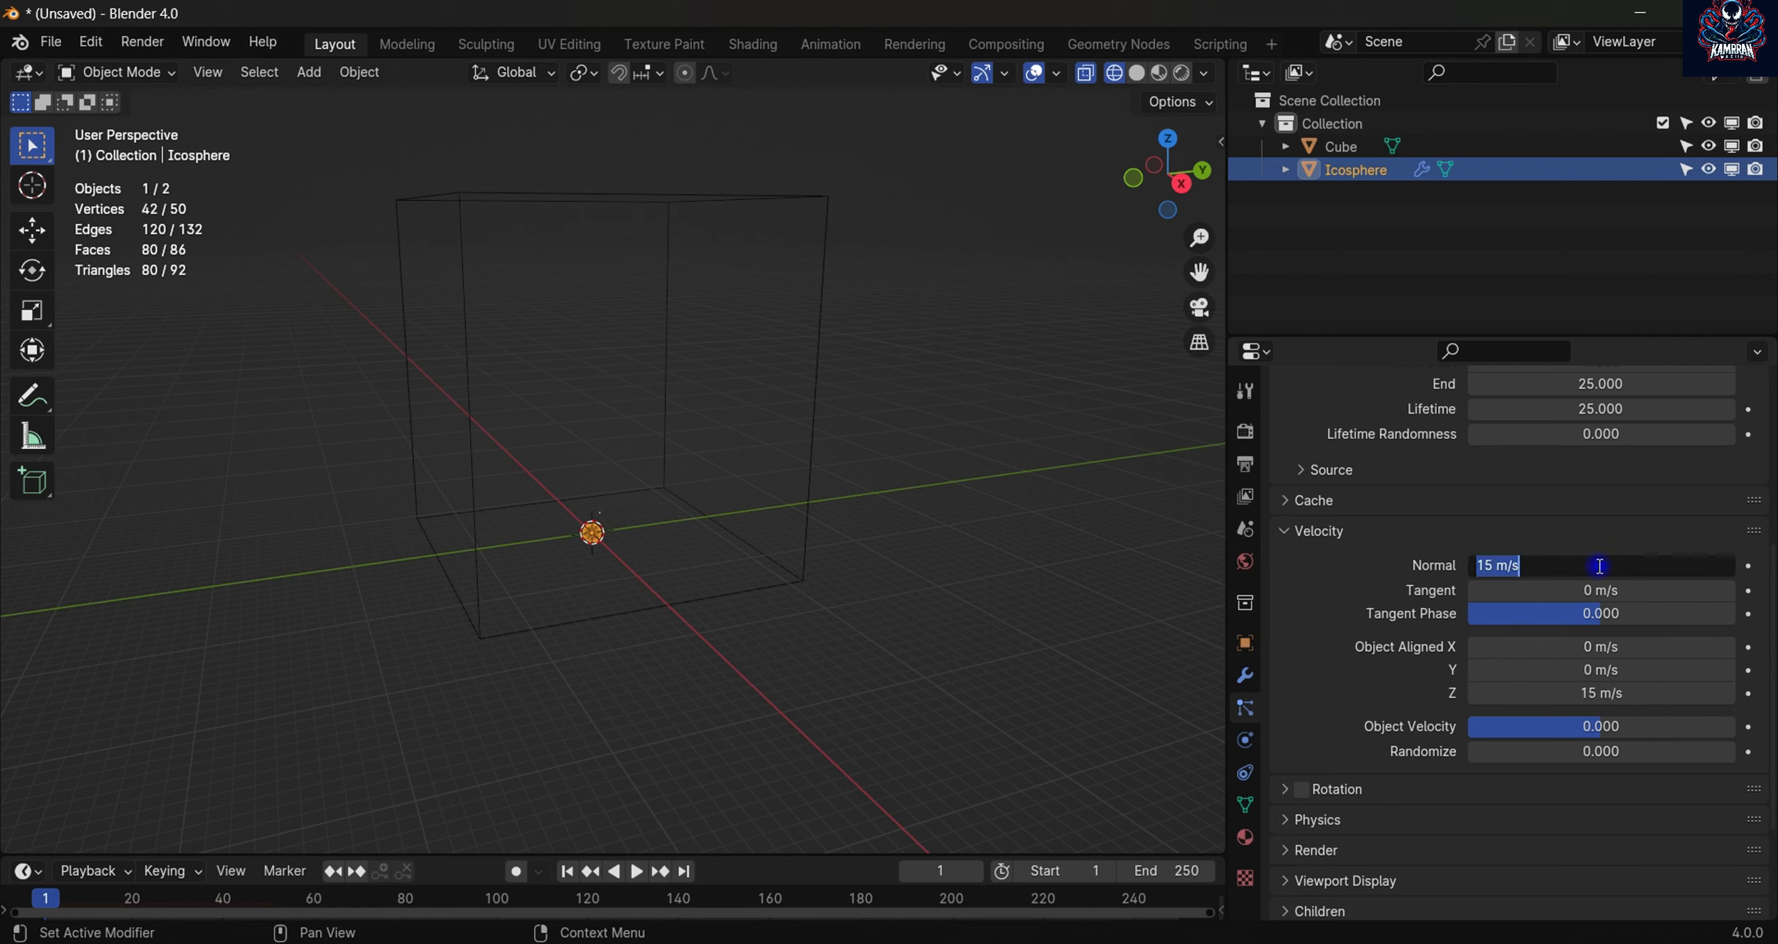
type("5")
type("6")
key("Return")
scroll(1599, 562, "down", 5)
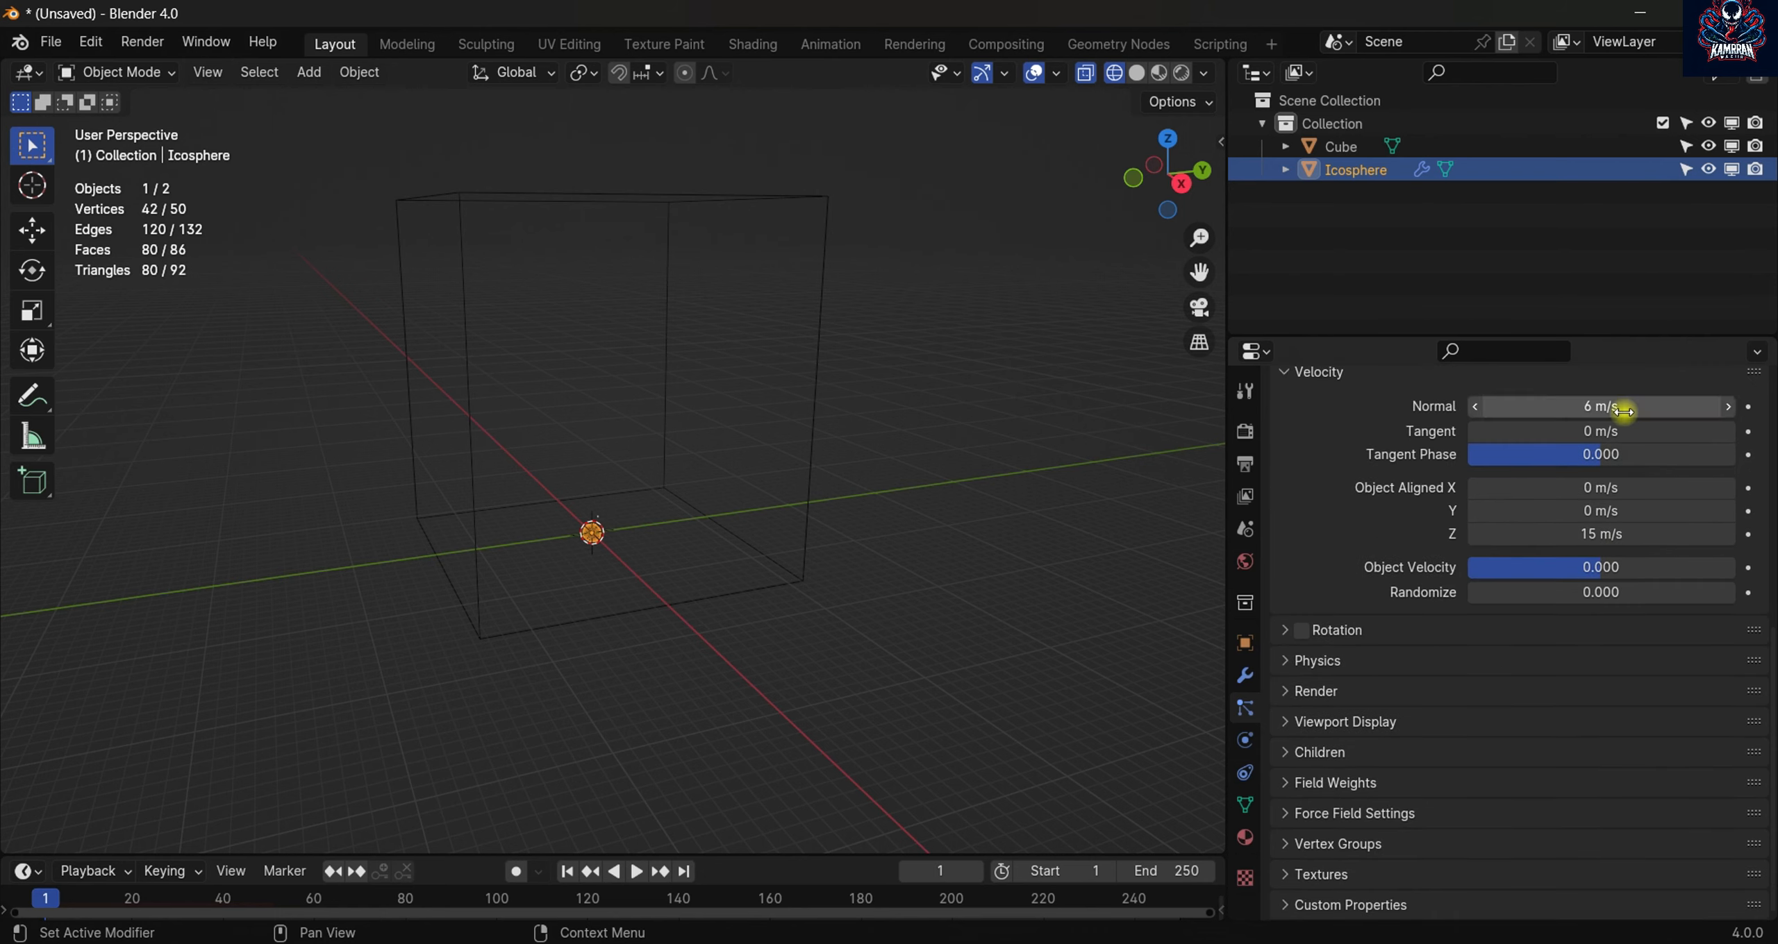
left_click(1597, 543)
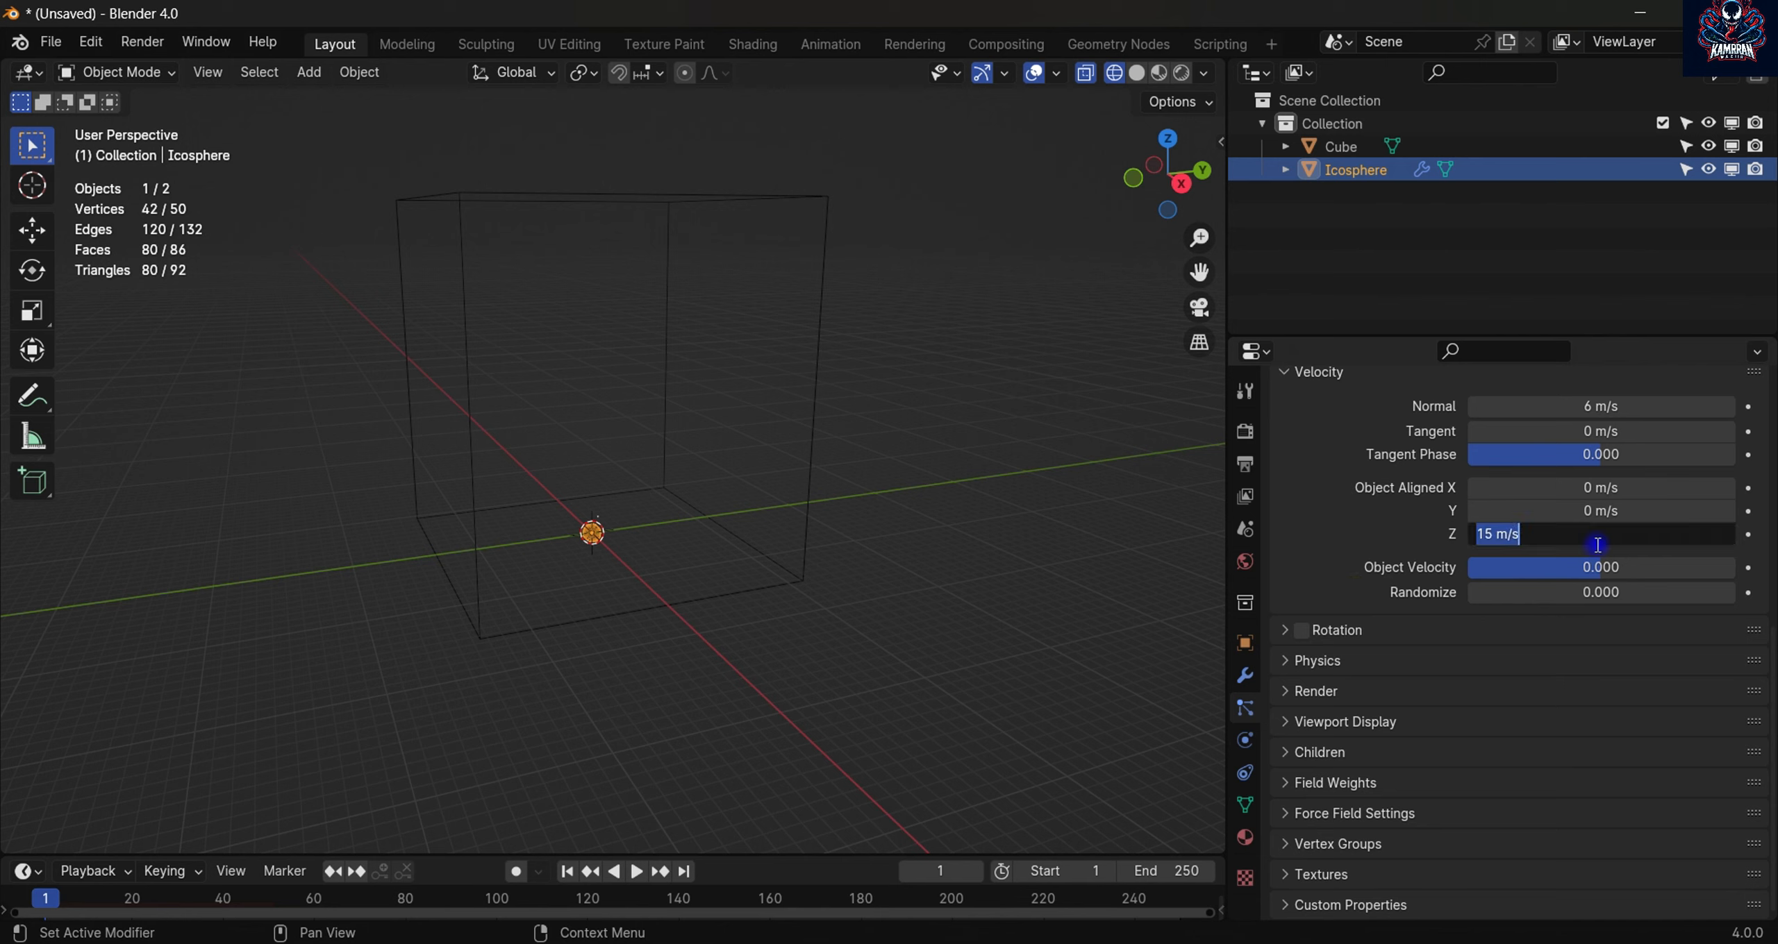
type("16")
key("Return")
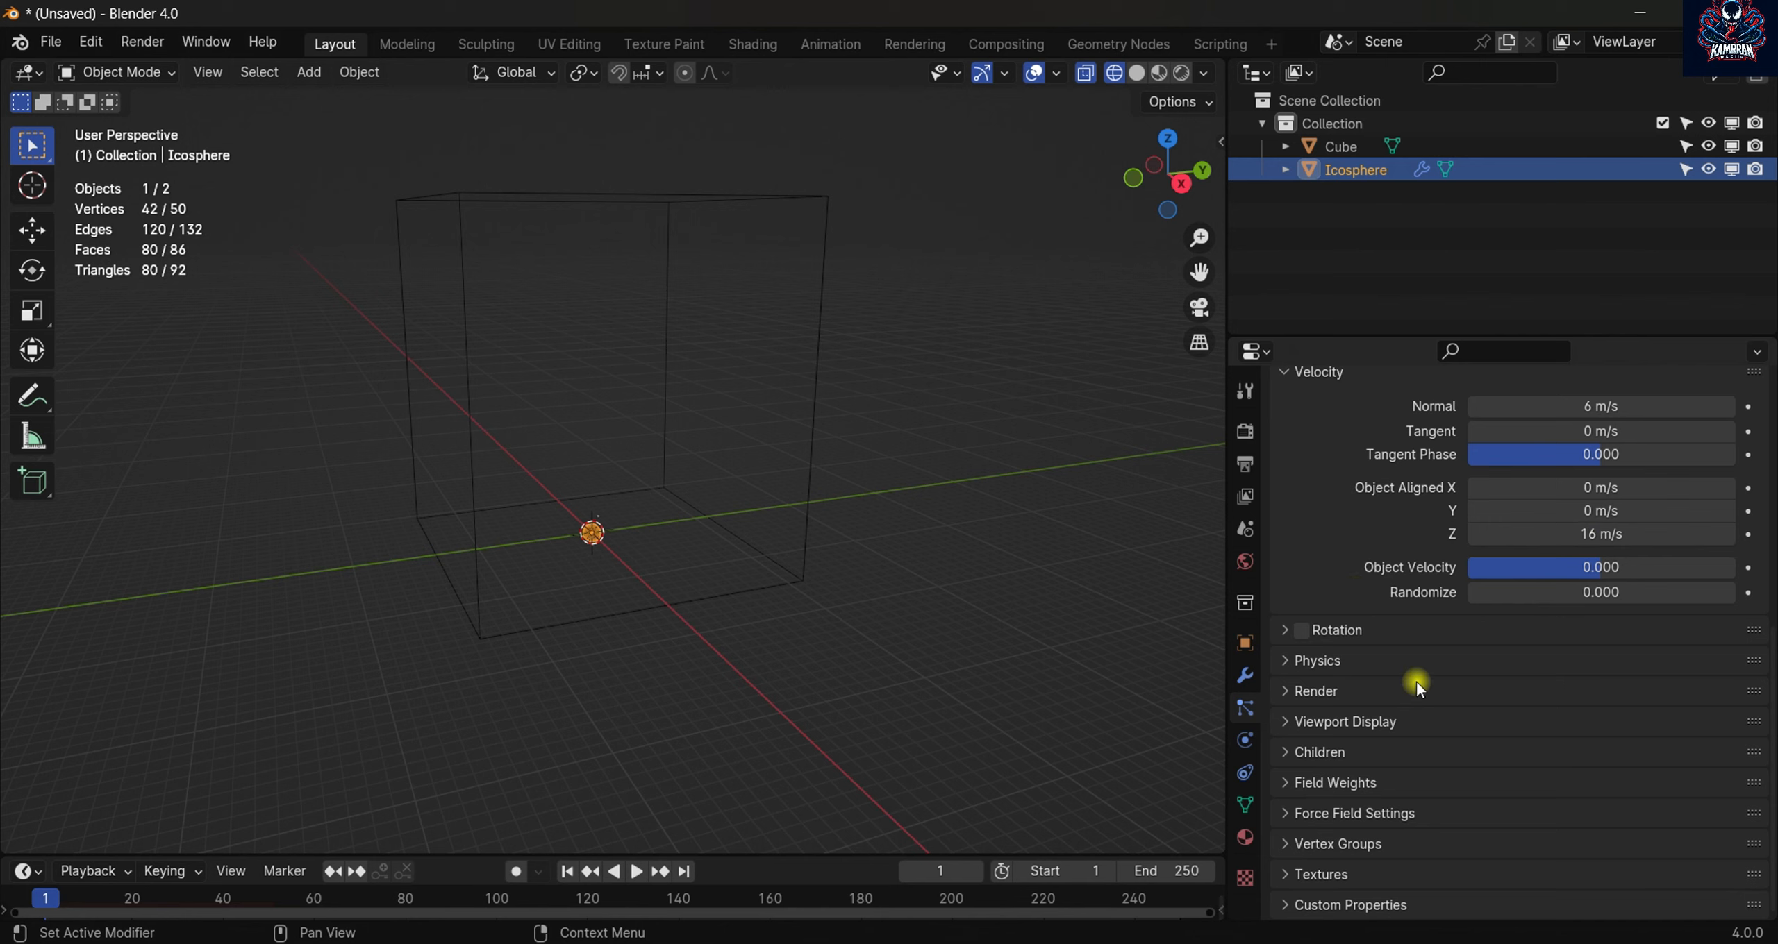
- Reveal the particle system's field weights and enlarge the timeline area
left_click(1356, 783)
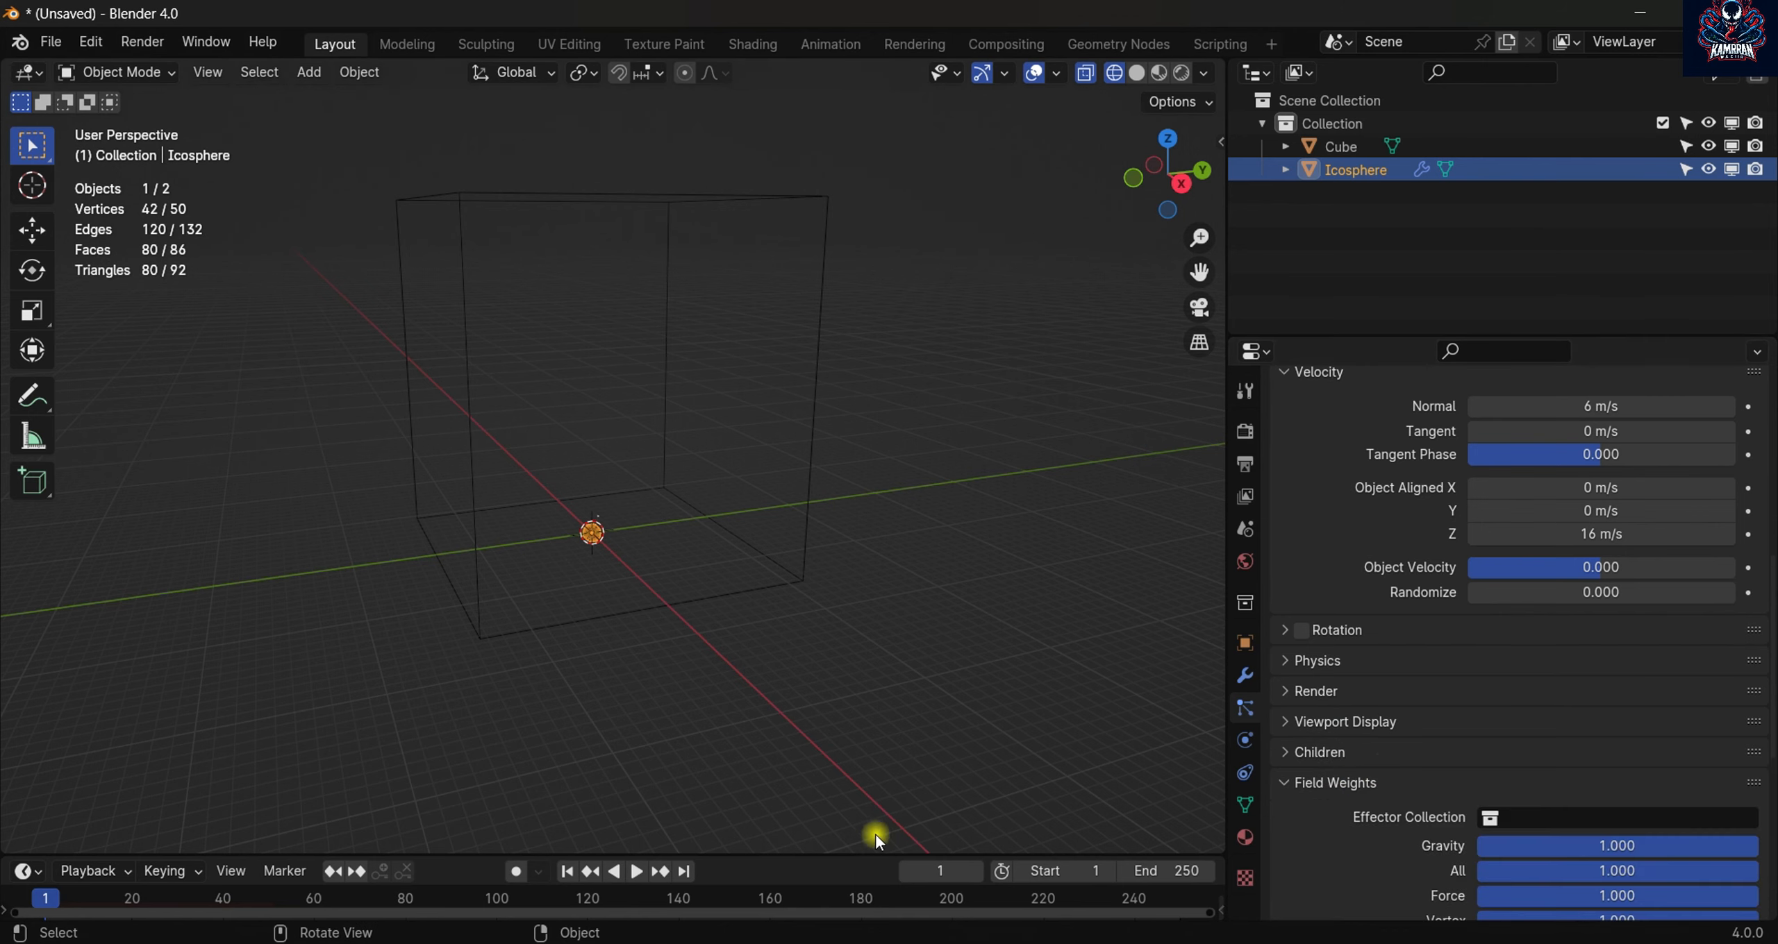
left_click_drag(817, 854, 813, 785)
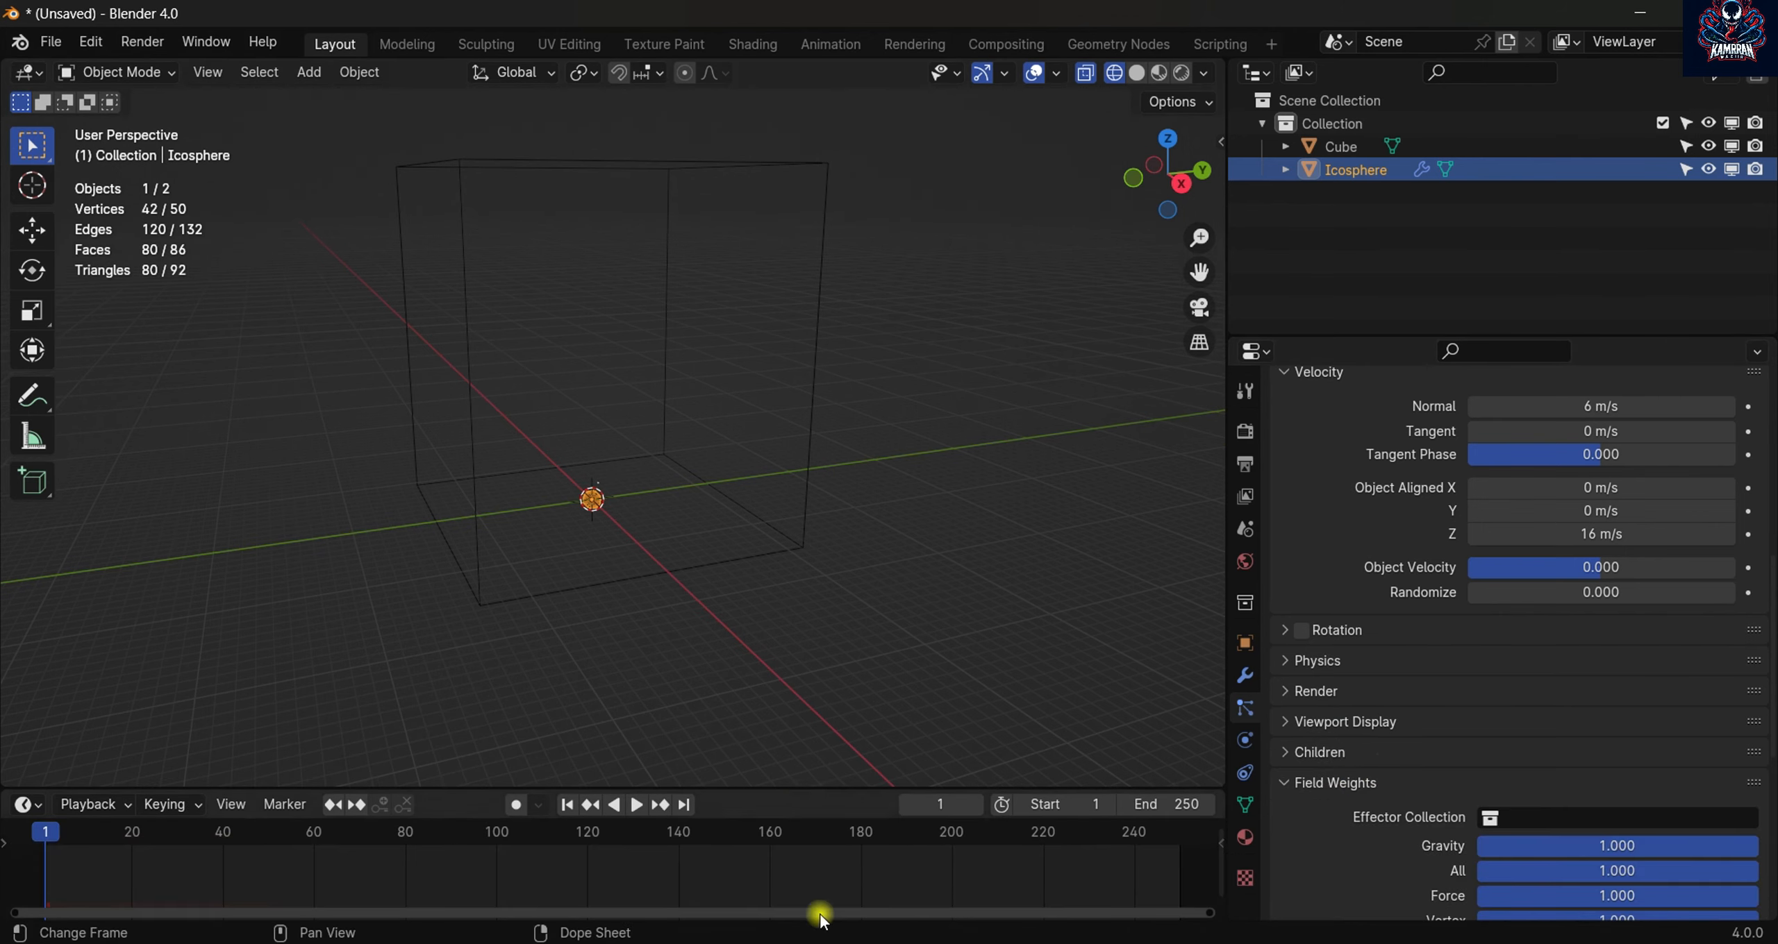
scroll(1556, 778, "down", 5)
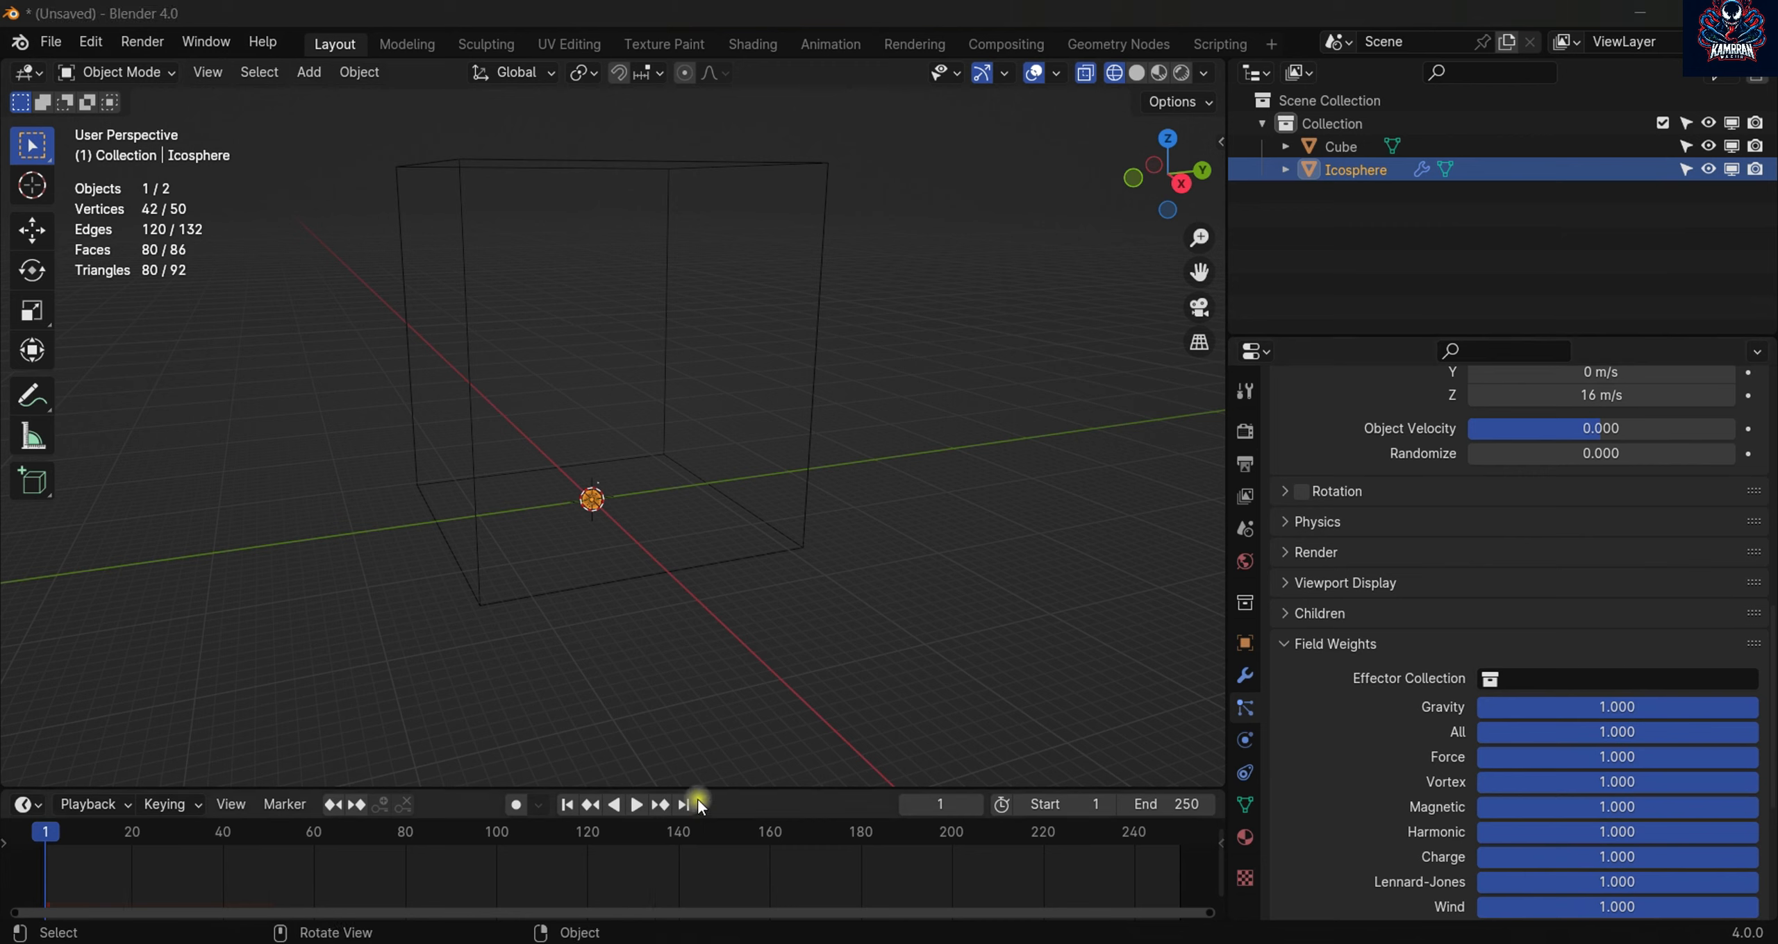
- Play the particle animation, examine the emission inside the cube from several angles, and scrub back to frame 32
left_click(636, 805)
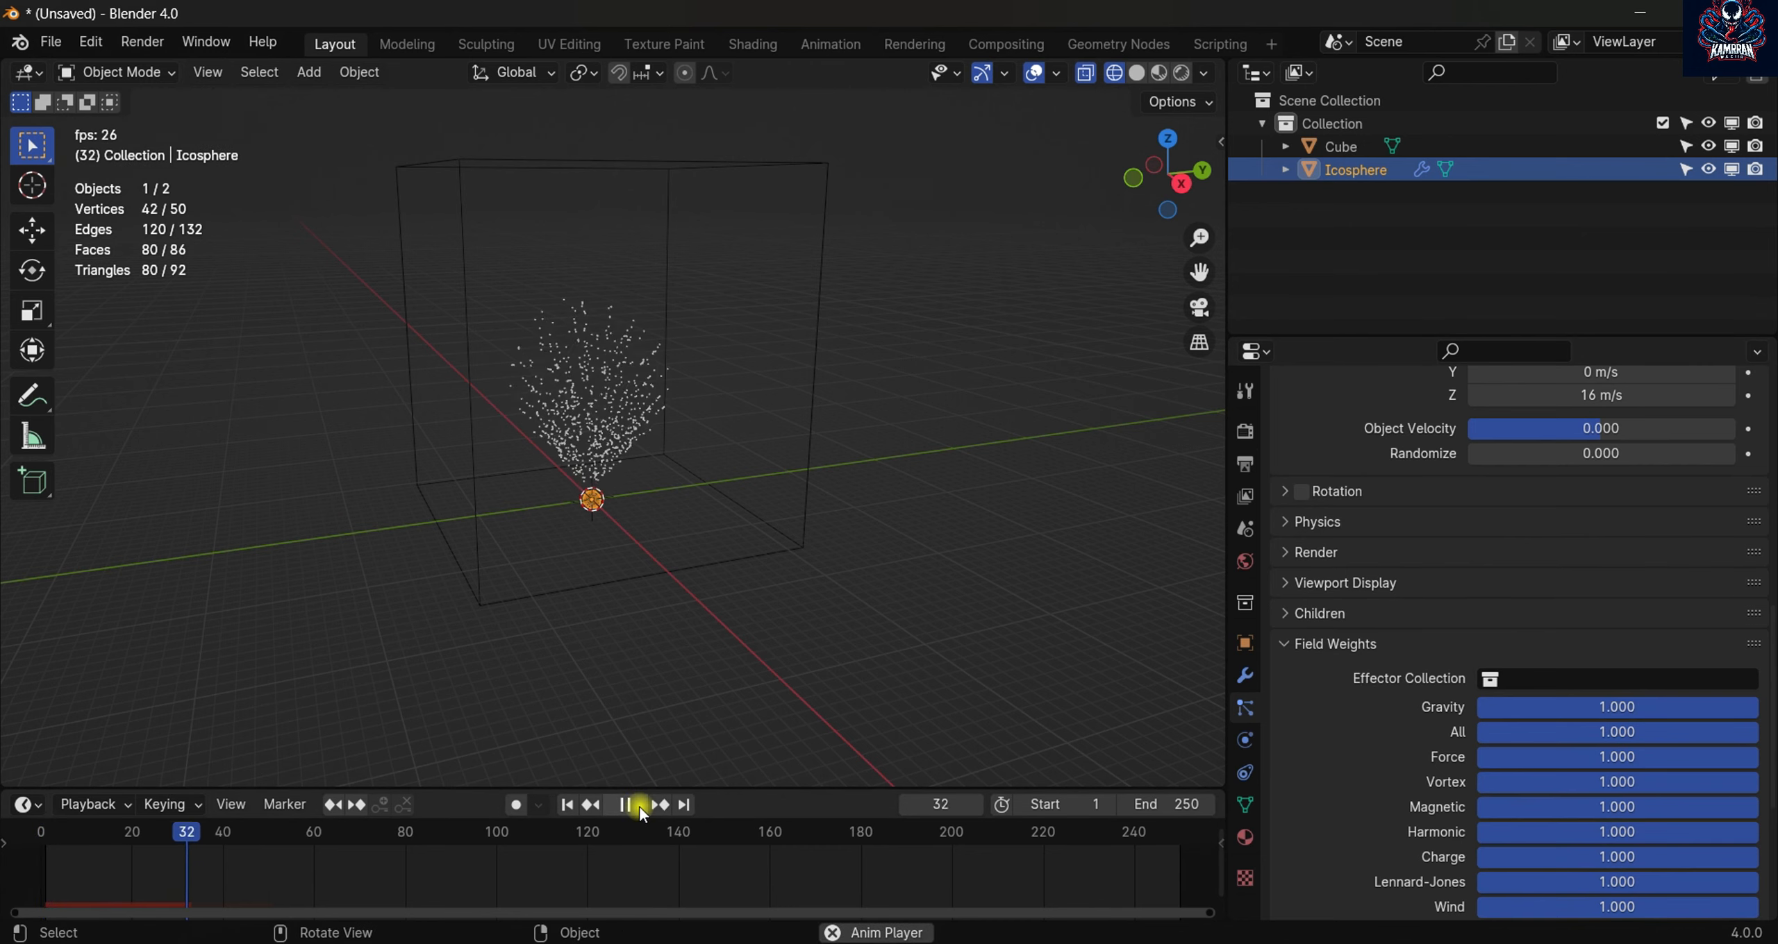
left_click(627, 806)
middle_click_drag(944, 476, 906, 458)
scroll(903, 451, "up", 2)
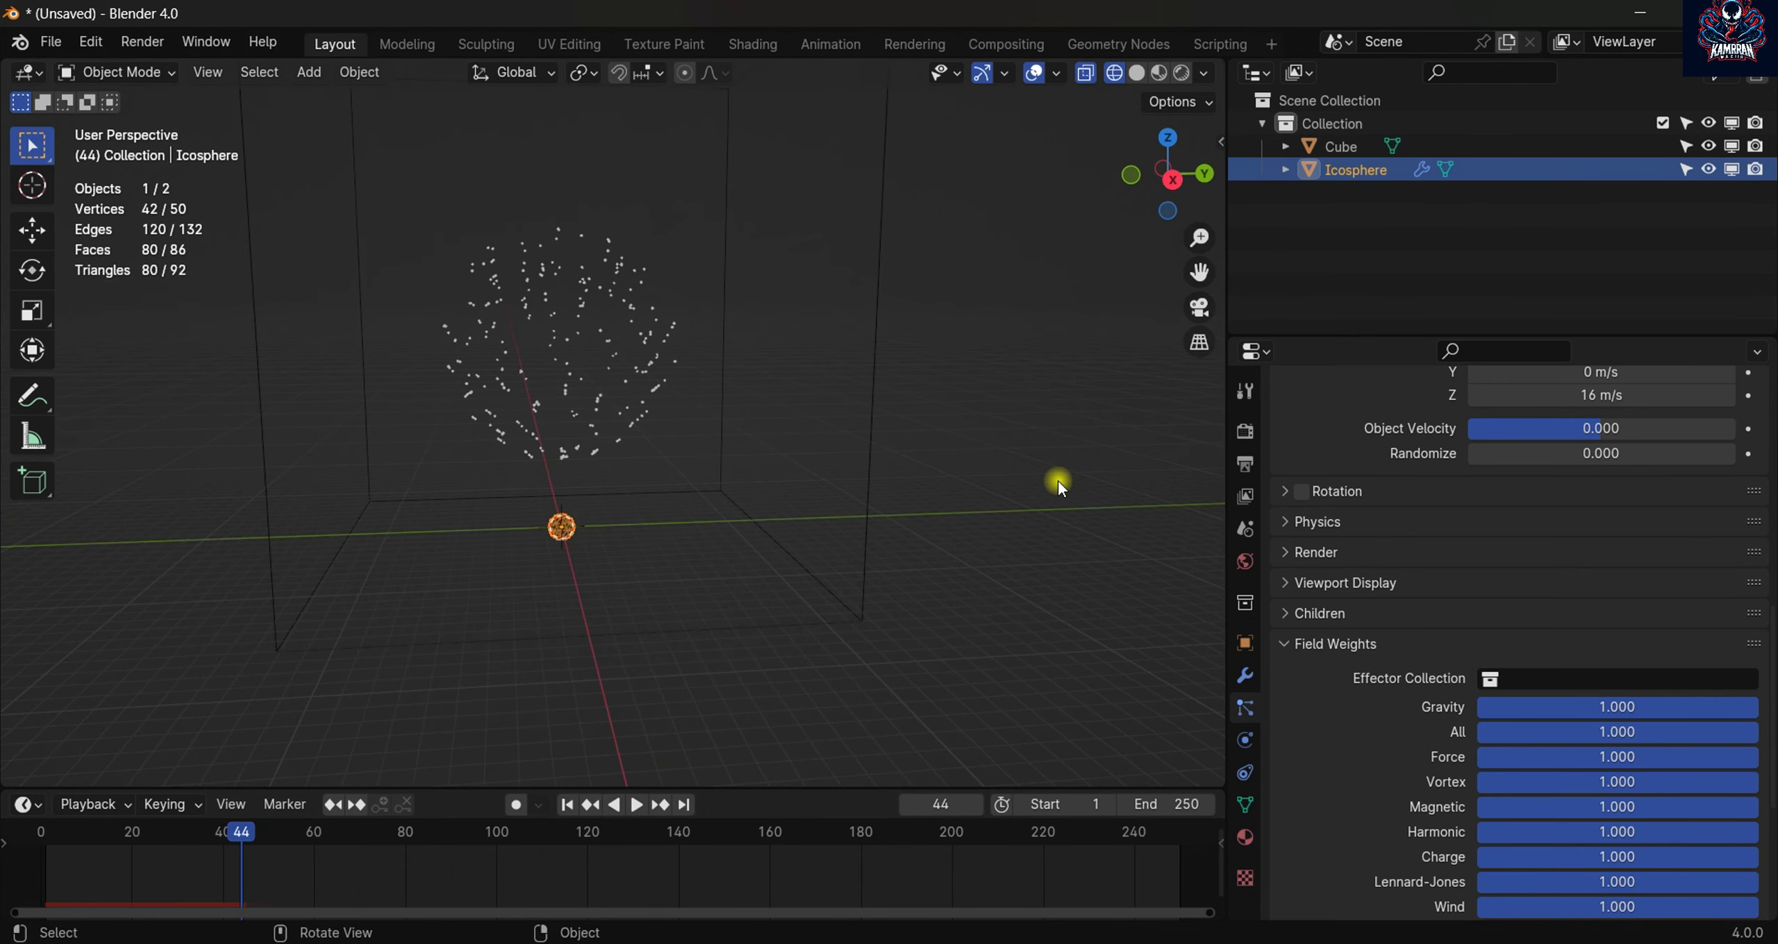
scroll(1450, 527, "up", 10)
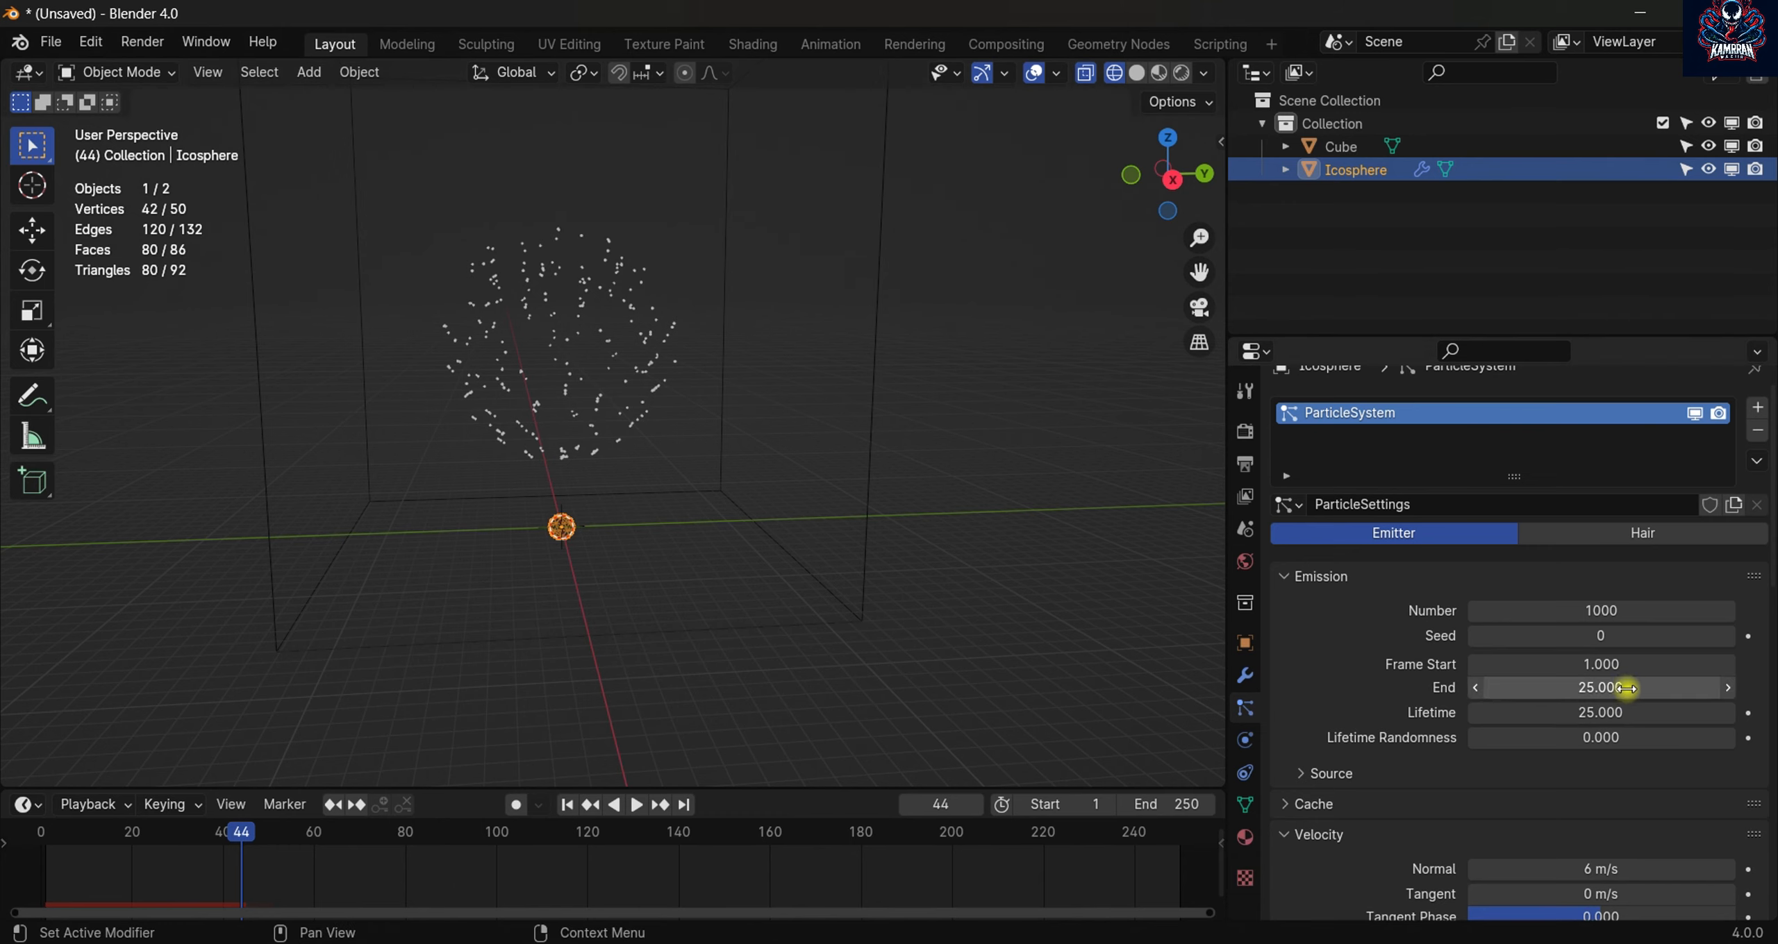
middle_click_drag(560, 520, 821, 480)
scroll(821, 481, "up", 3)
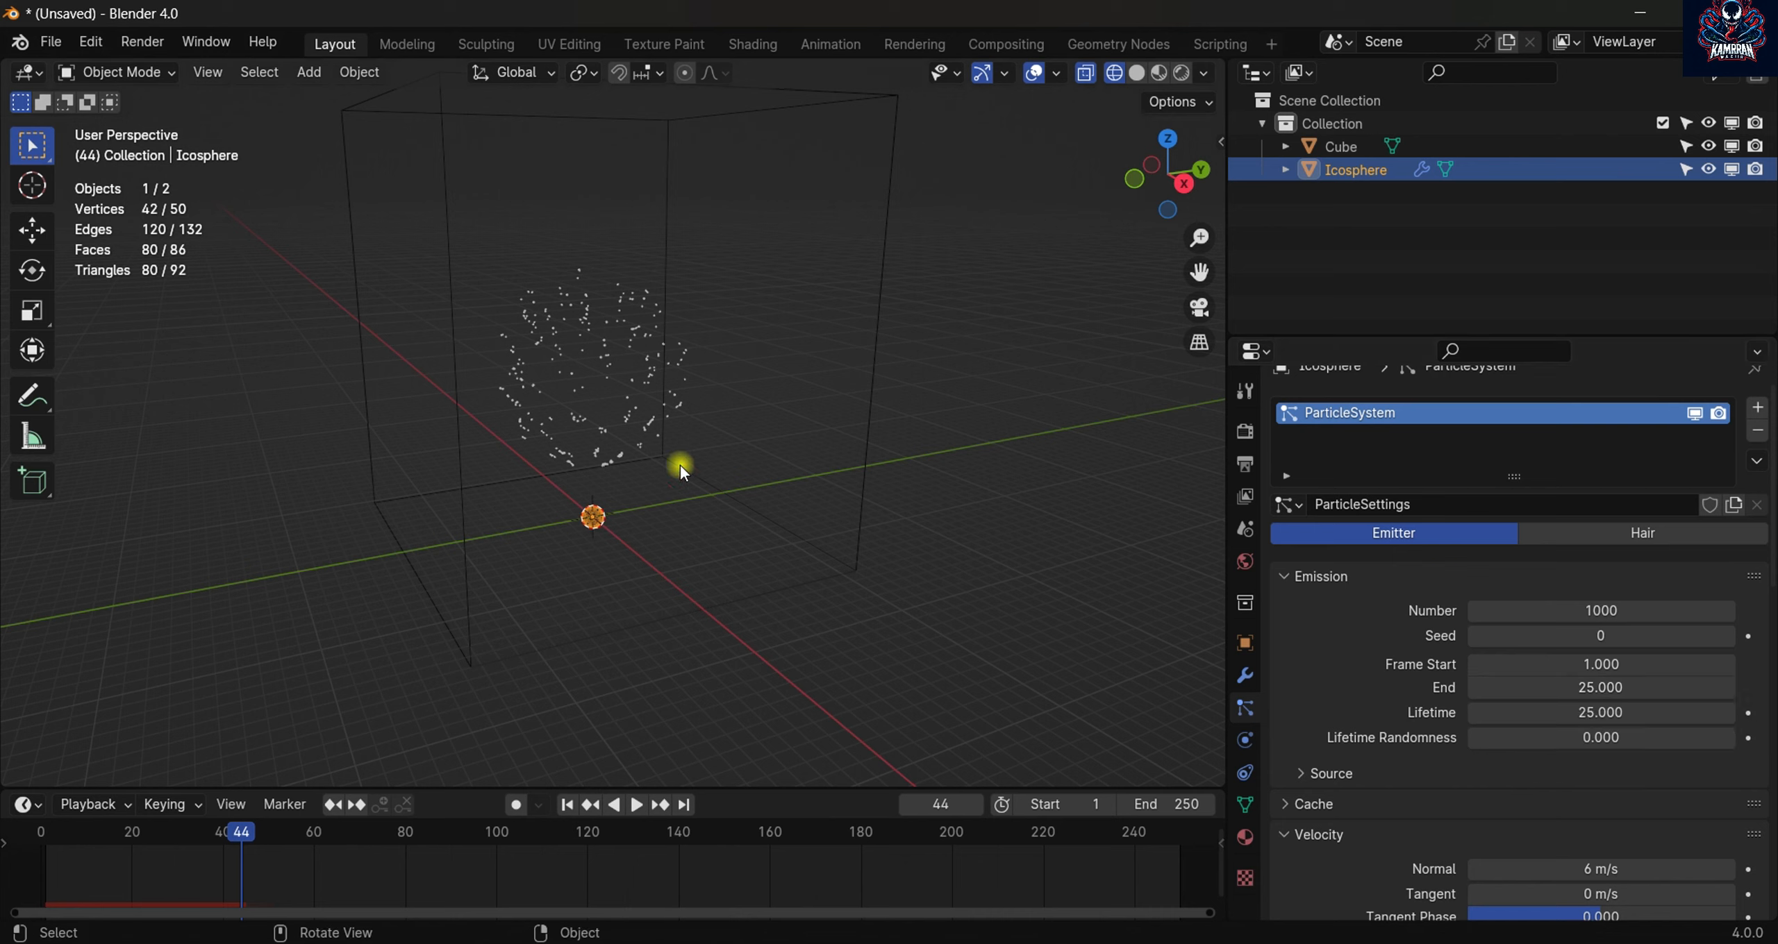
left_click_drag(239, 832, 189, 832)
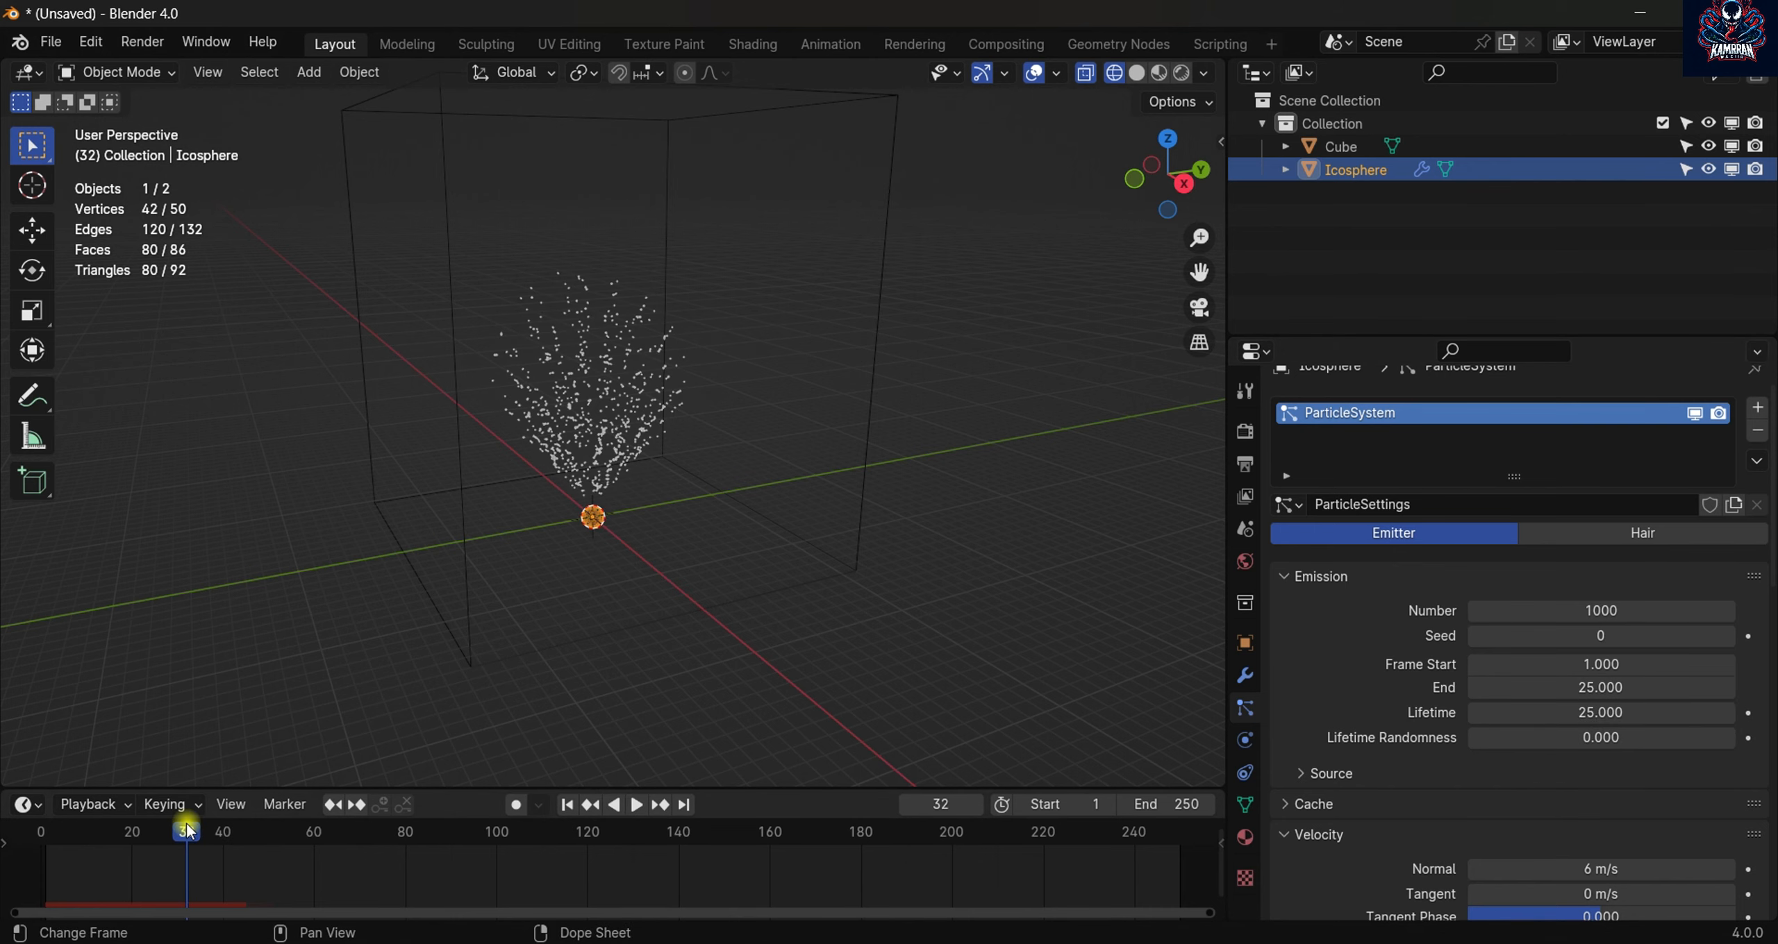
- Set the particle emission's end frame to 32 and the particle lifetime to 32
left_click(1553, 697)
type("3")
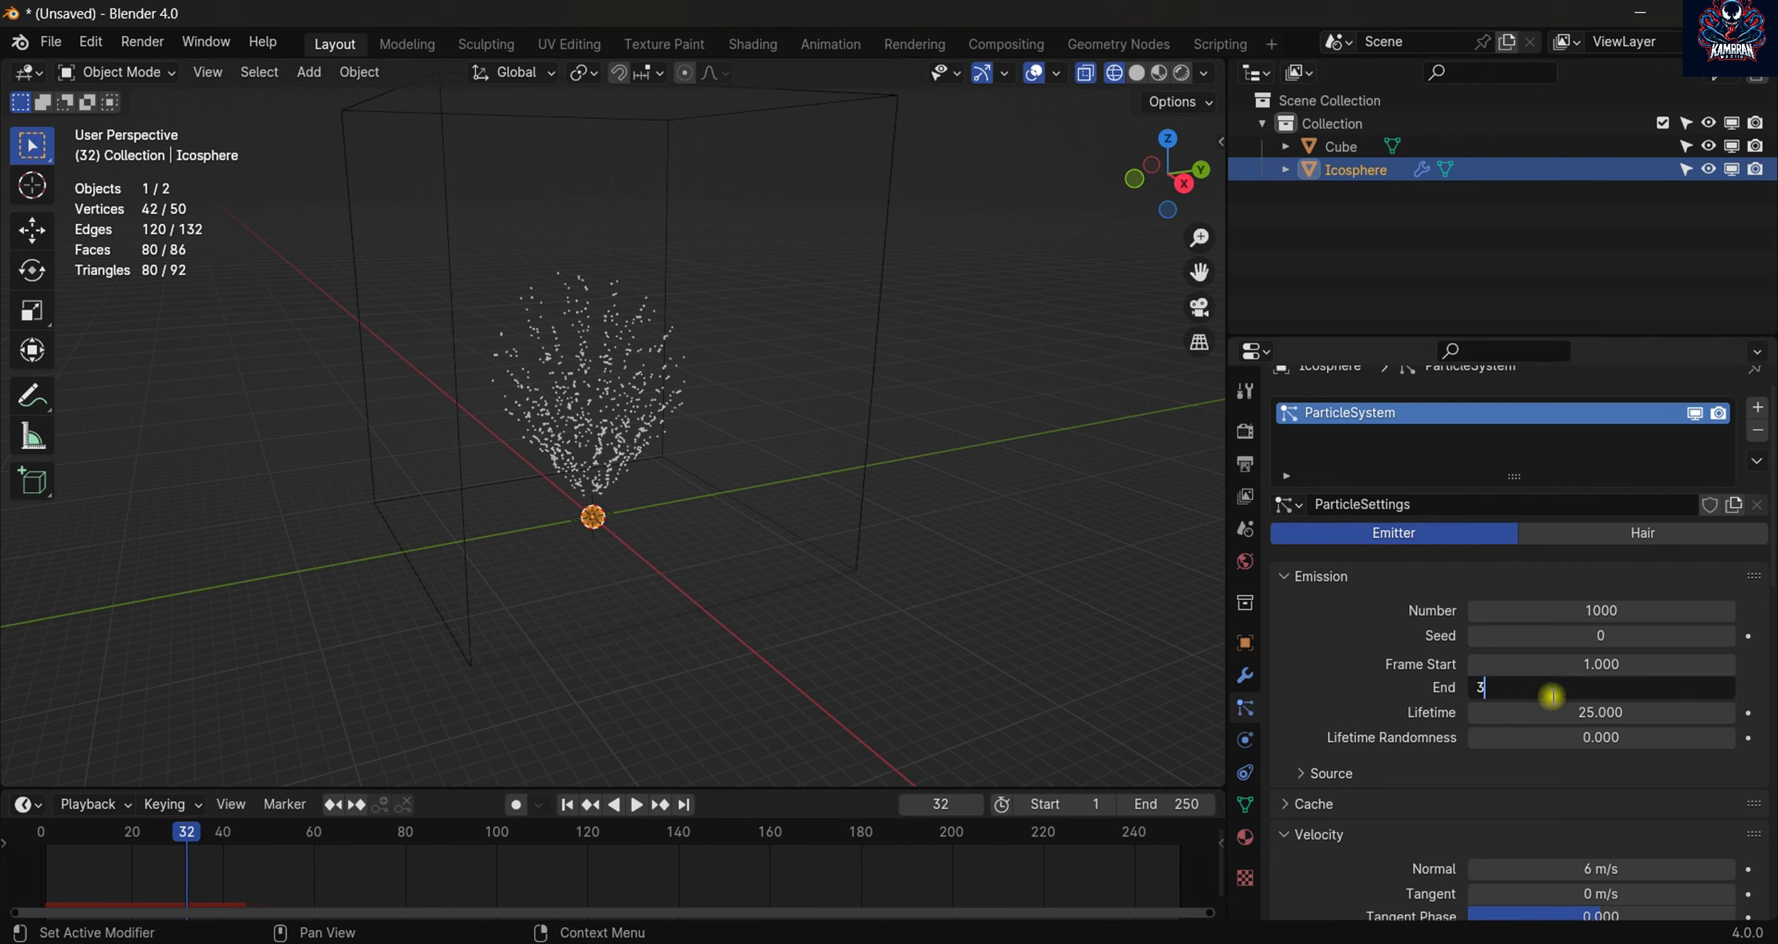
type("2")
left_click(1588, 712)
type("3")
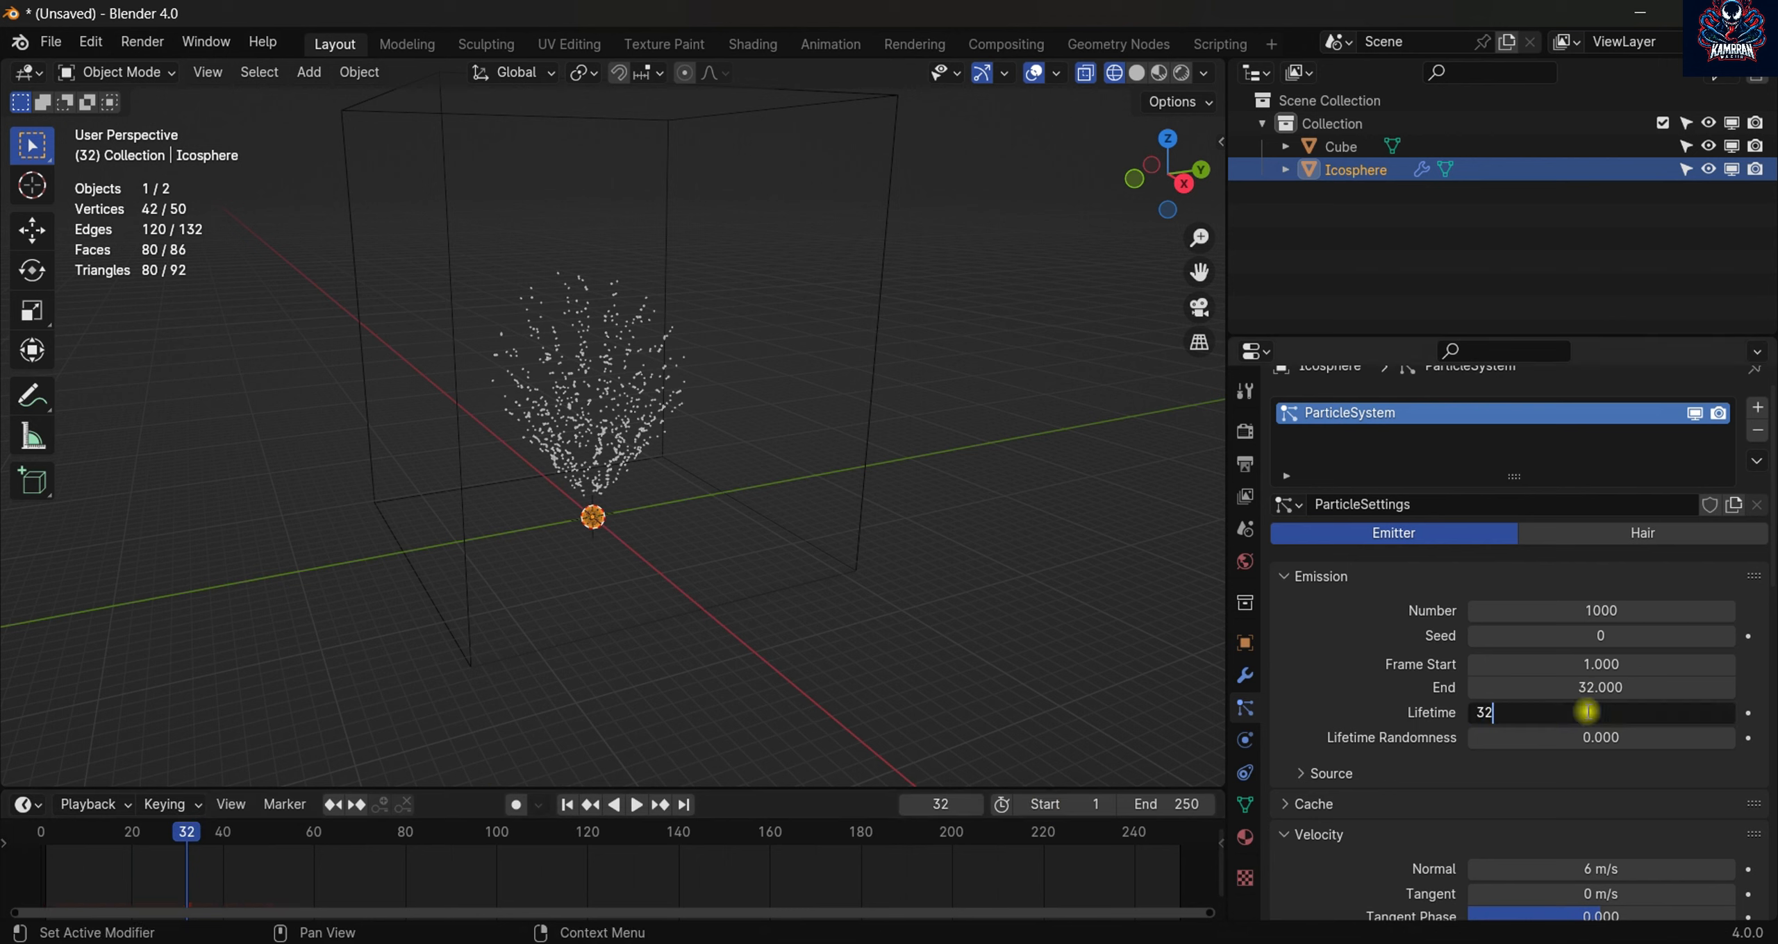
type("2")
key("Return")
- Set the particle system's gravity field weight to 0 and keyframe it at frame 1
scroll(1576, 681, "down", 15)
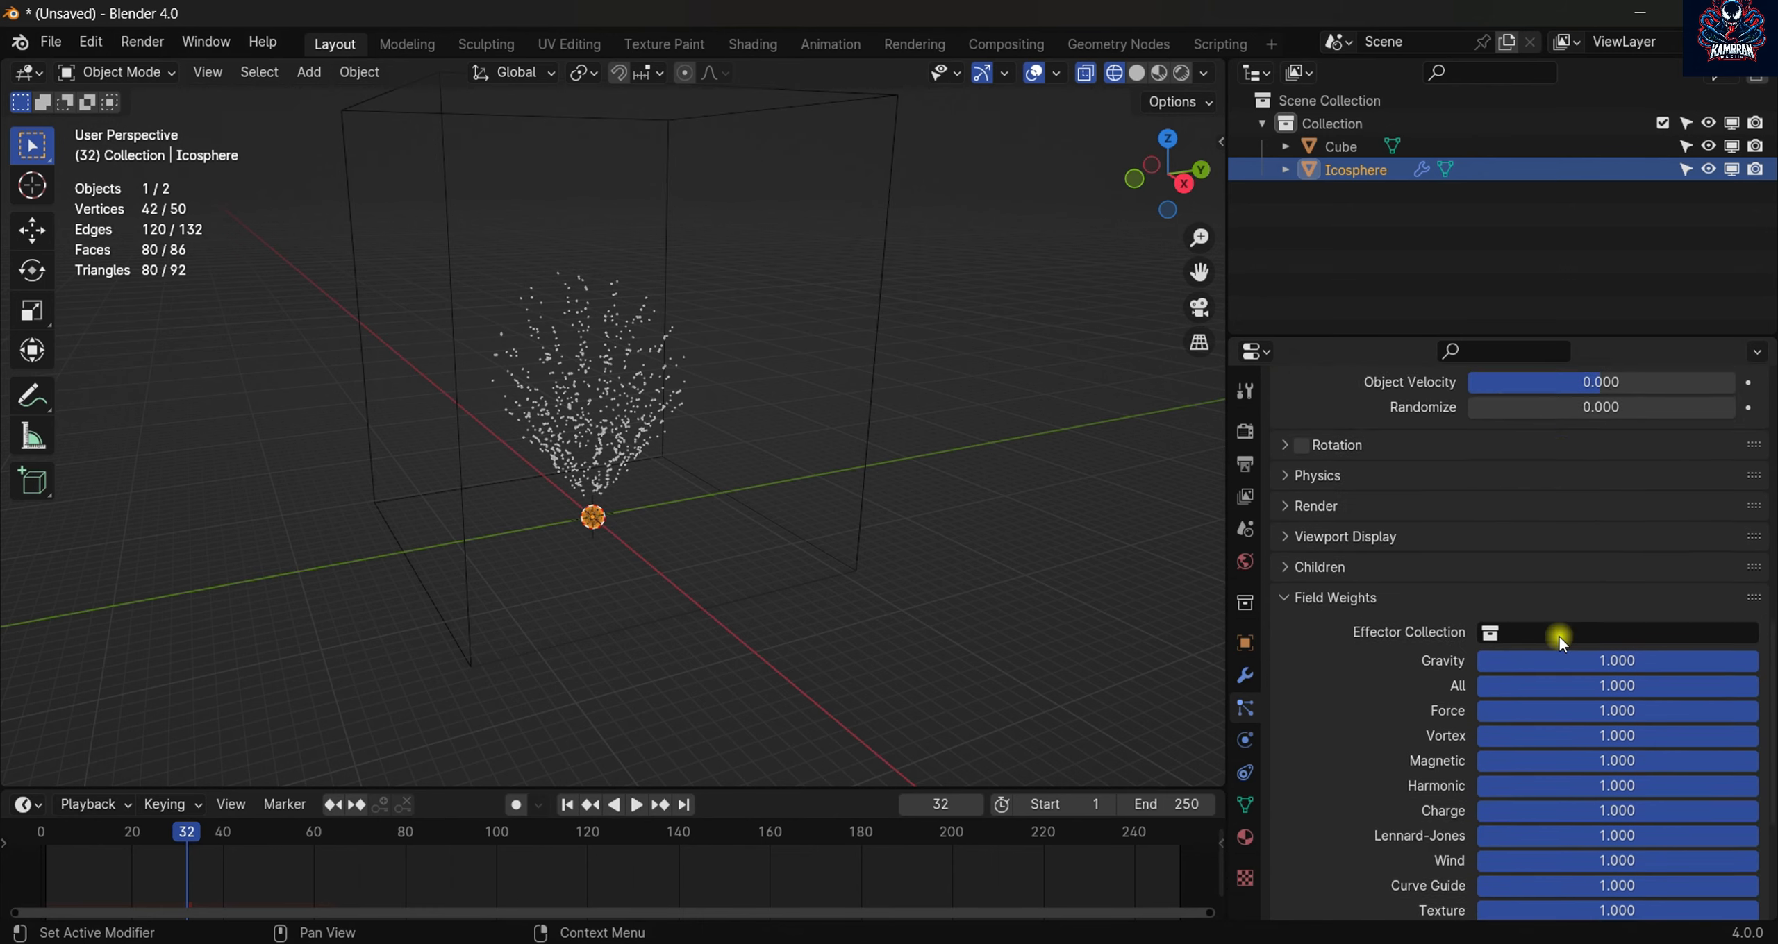
scroll(1558, 636, "down", 2)
left_click_drag(1595, 615, 1477, 615)
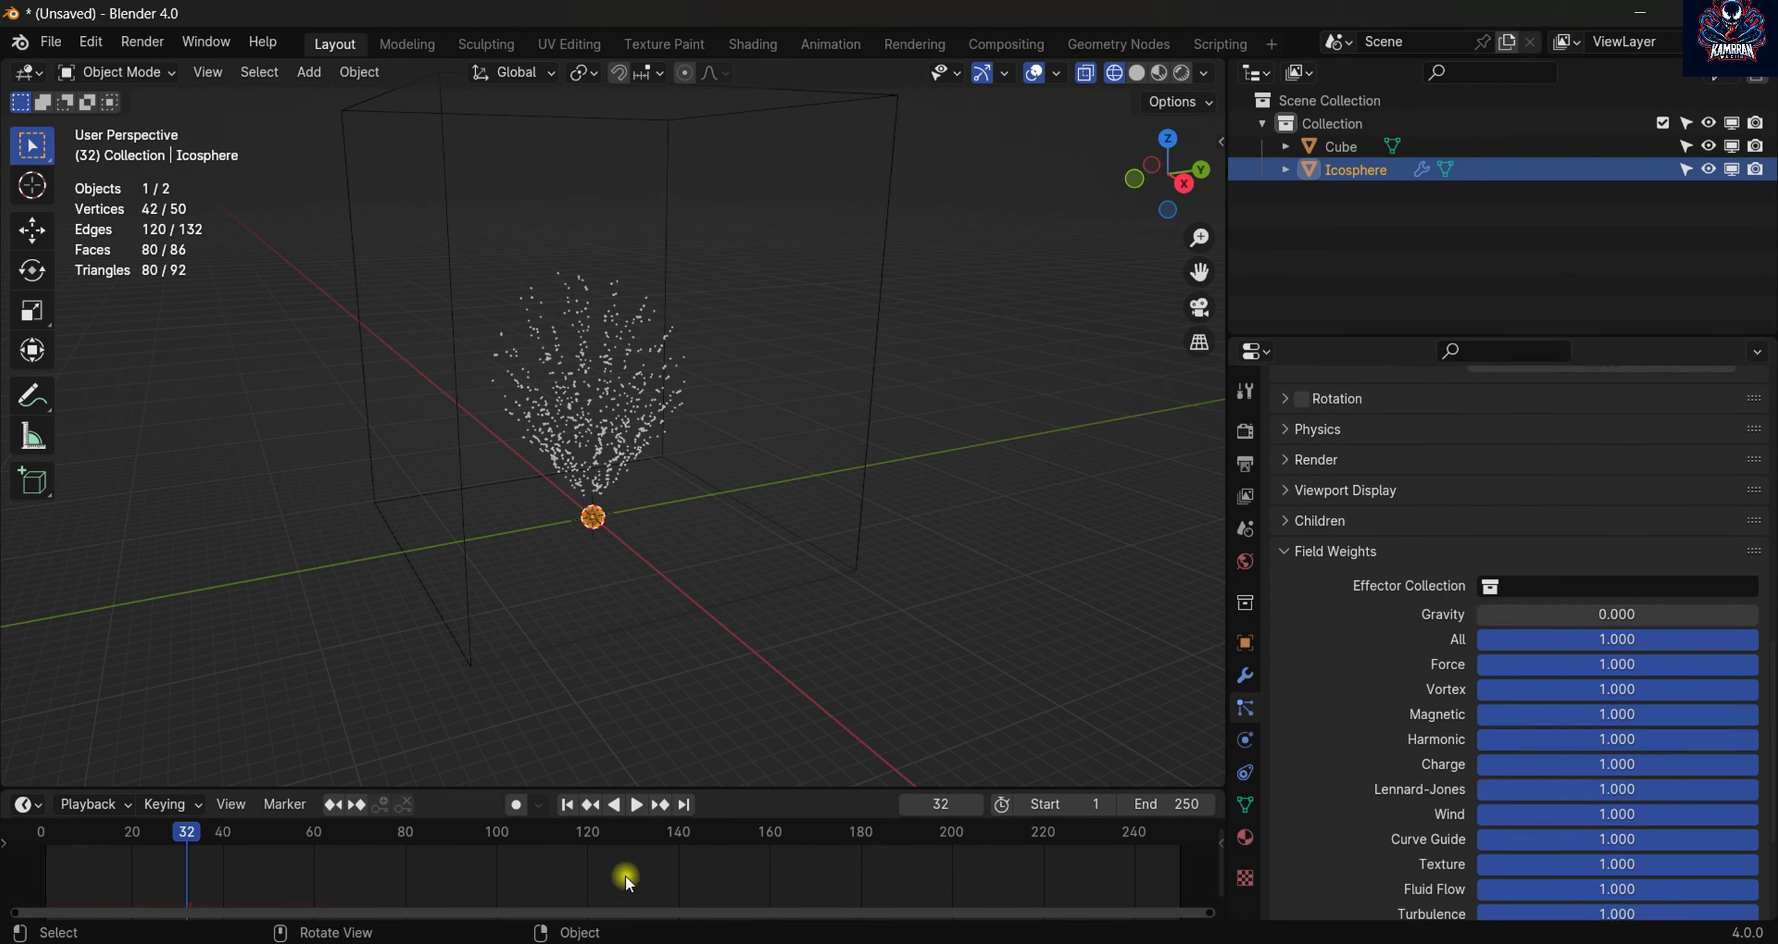
left_click(566, 810)
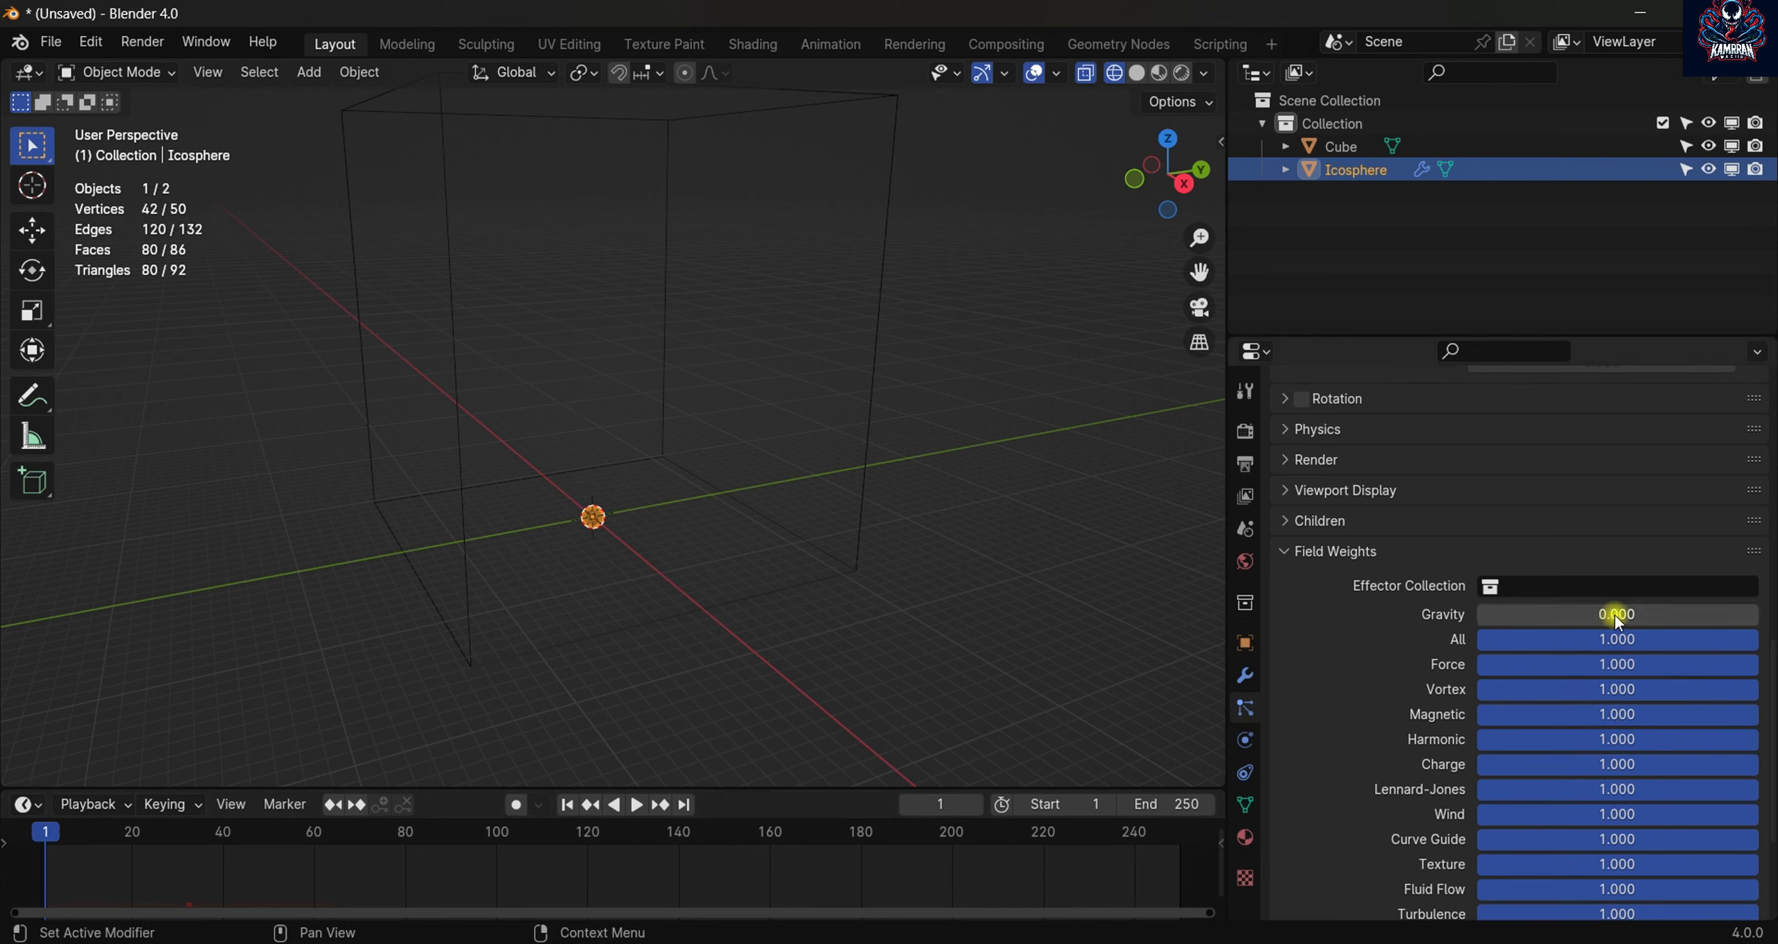
key("i")
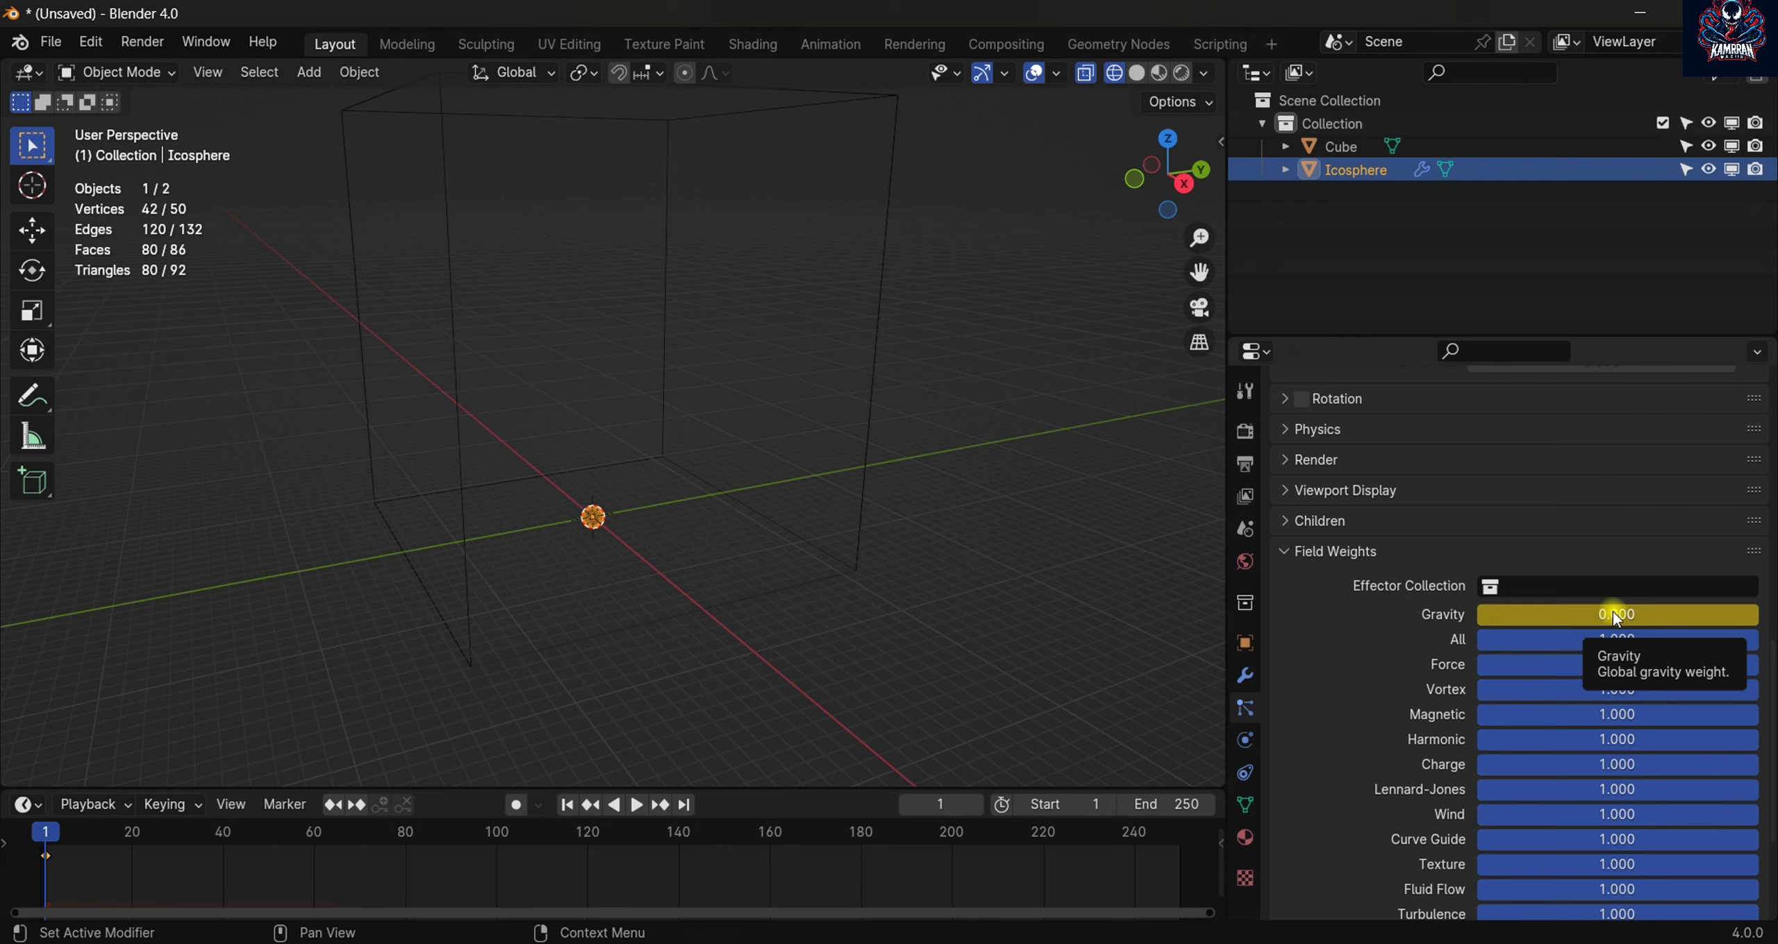
- Advance the animation to frame 20 and keyframe the gravity weight there at 0
key("space")
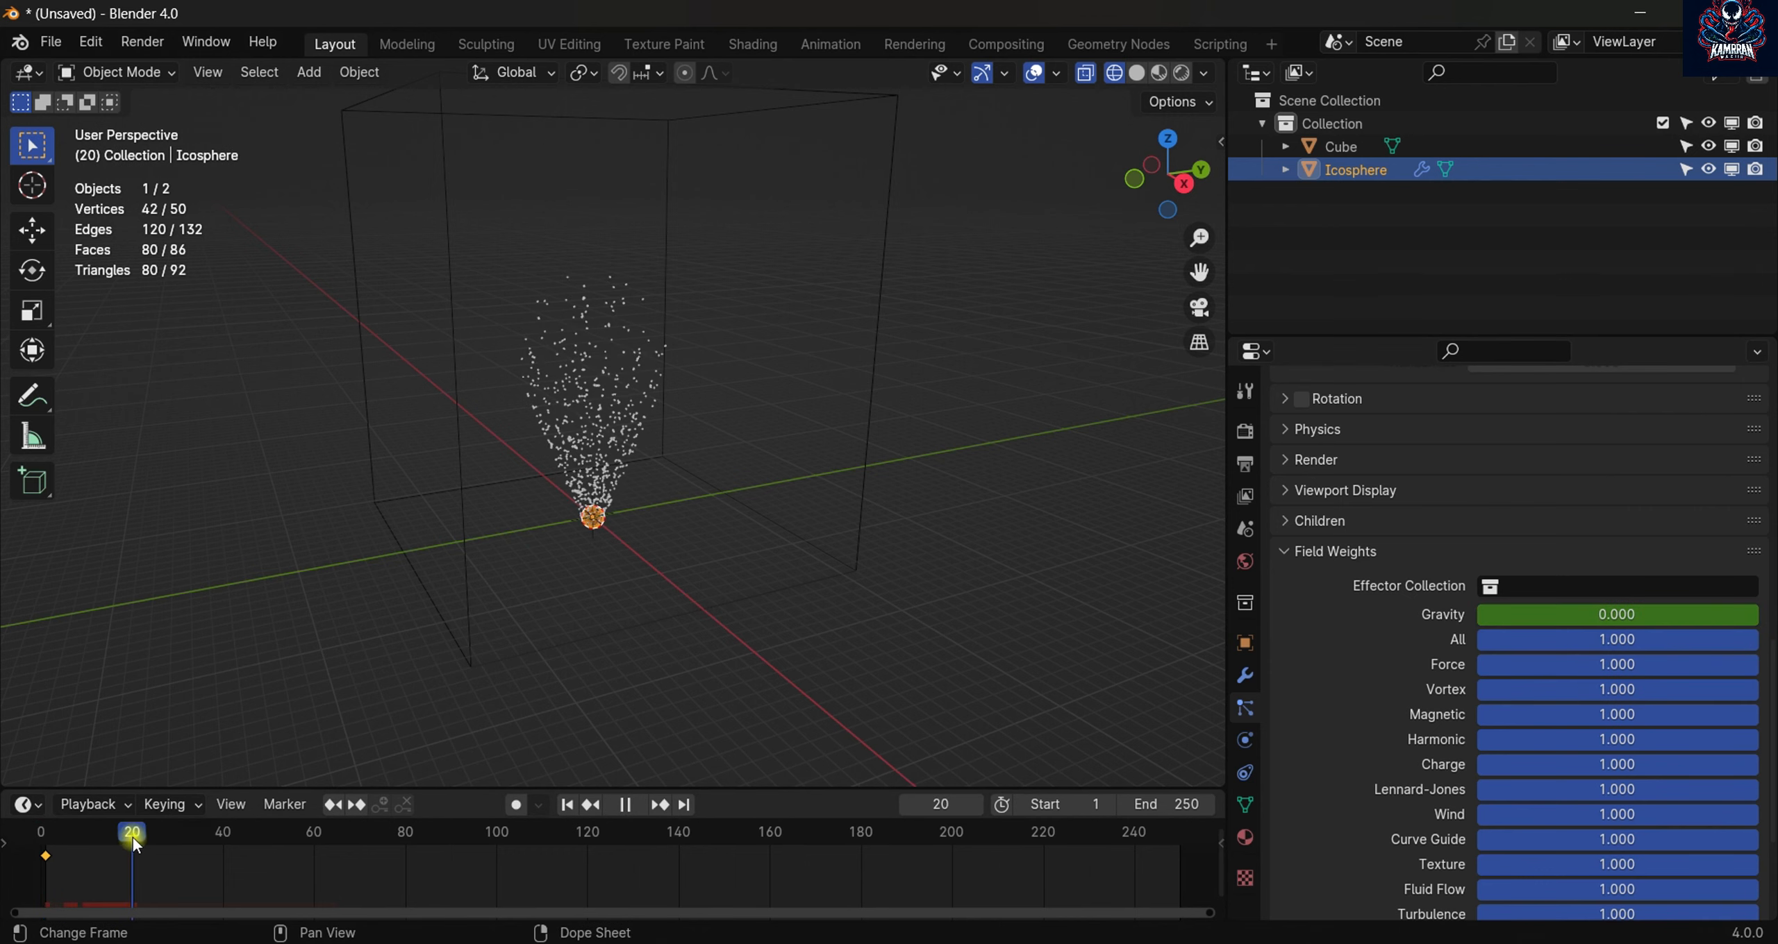
key("space")
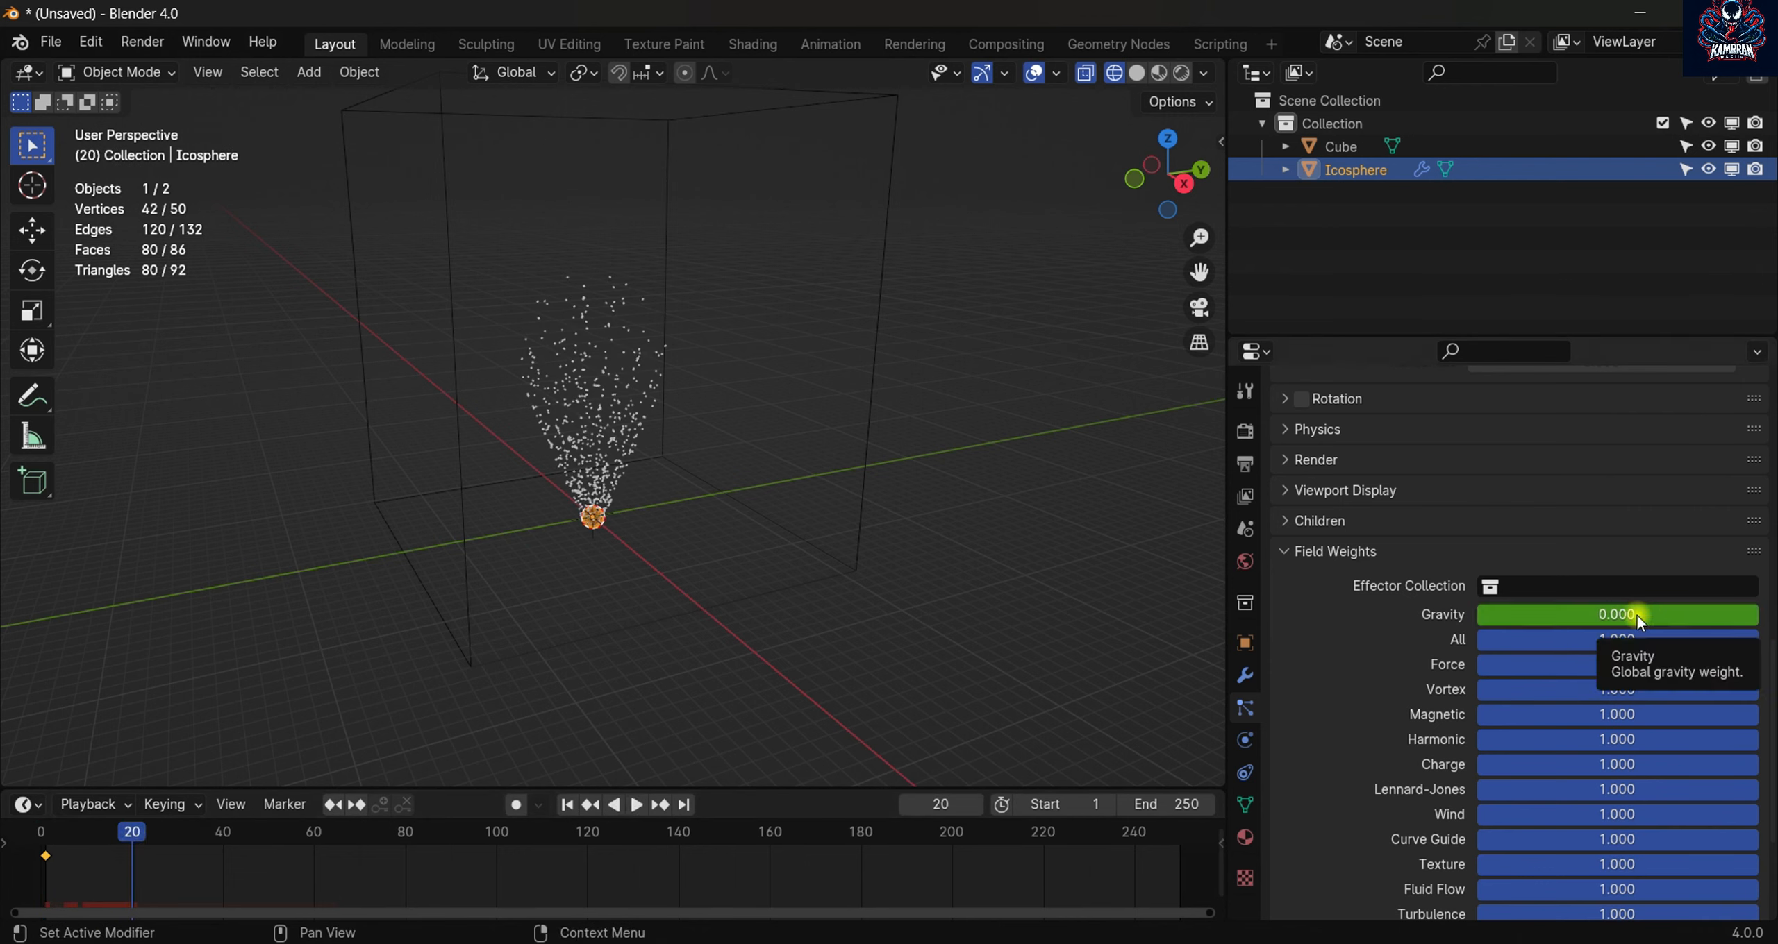
key("i")
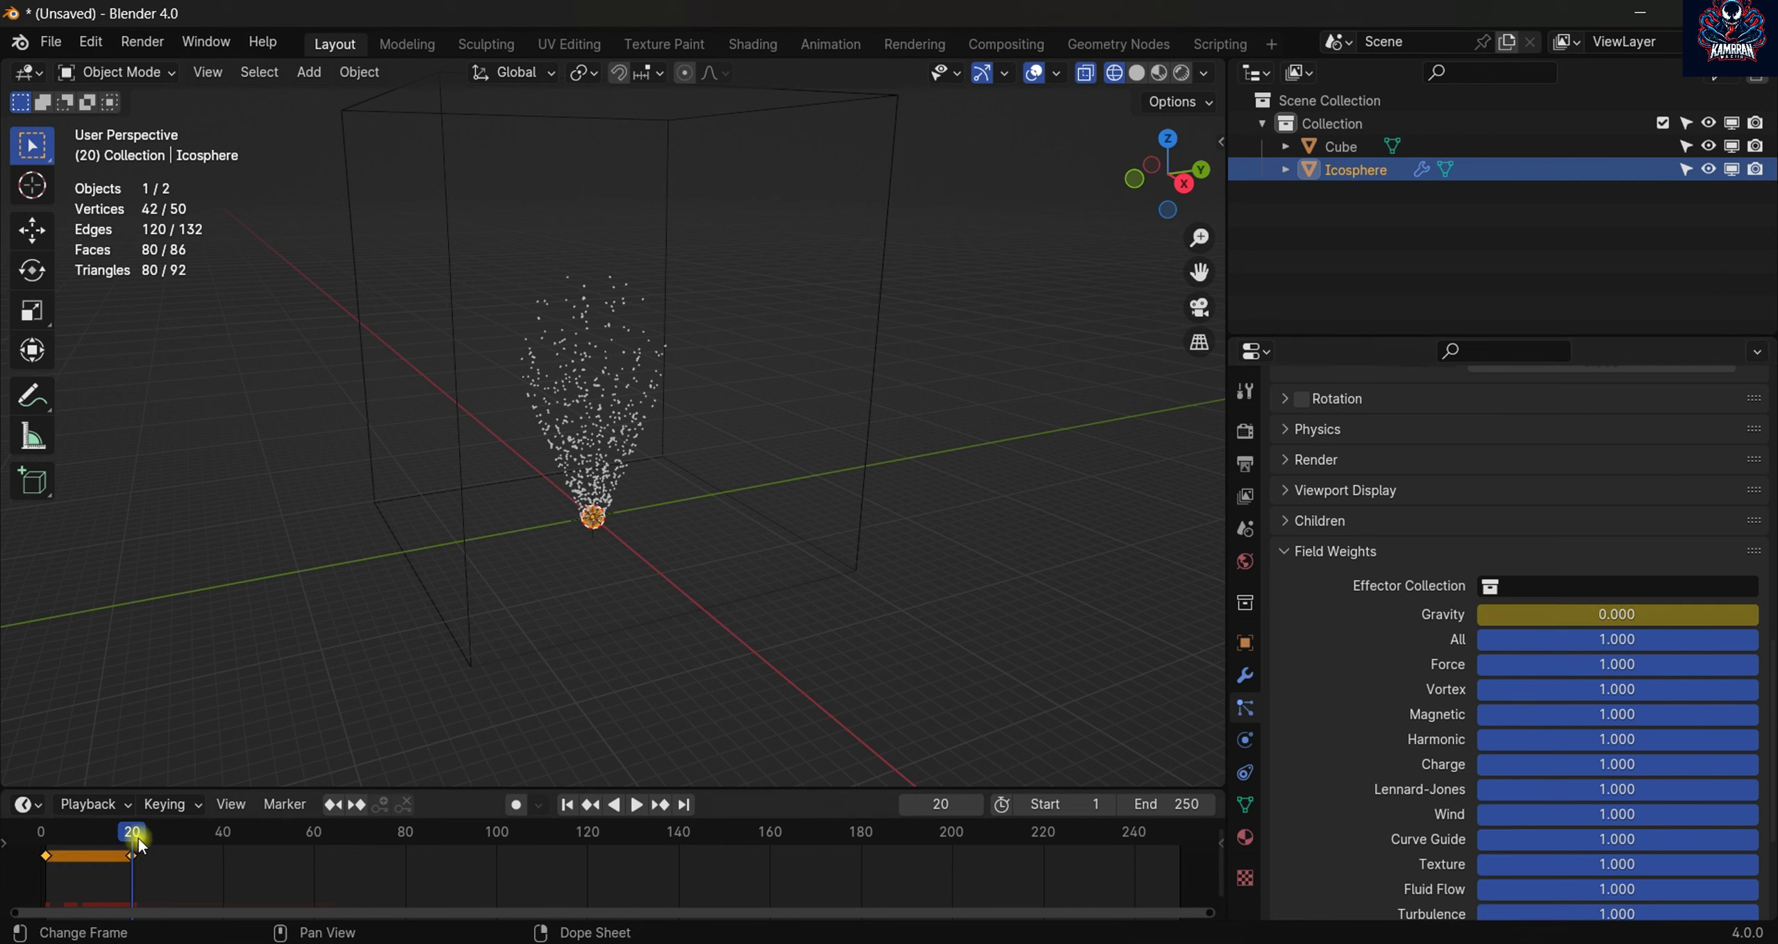
- Keyframe the gravity weight at 1 on frame 22, and scrub back to frame 13 to check the emission
key("space")
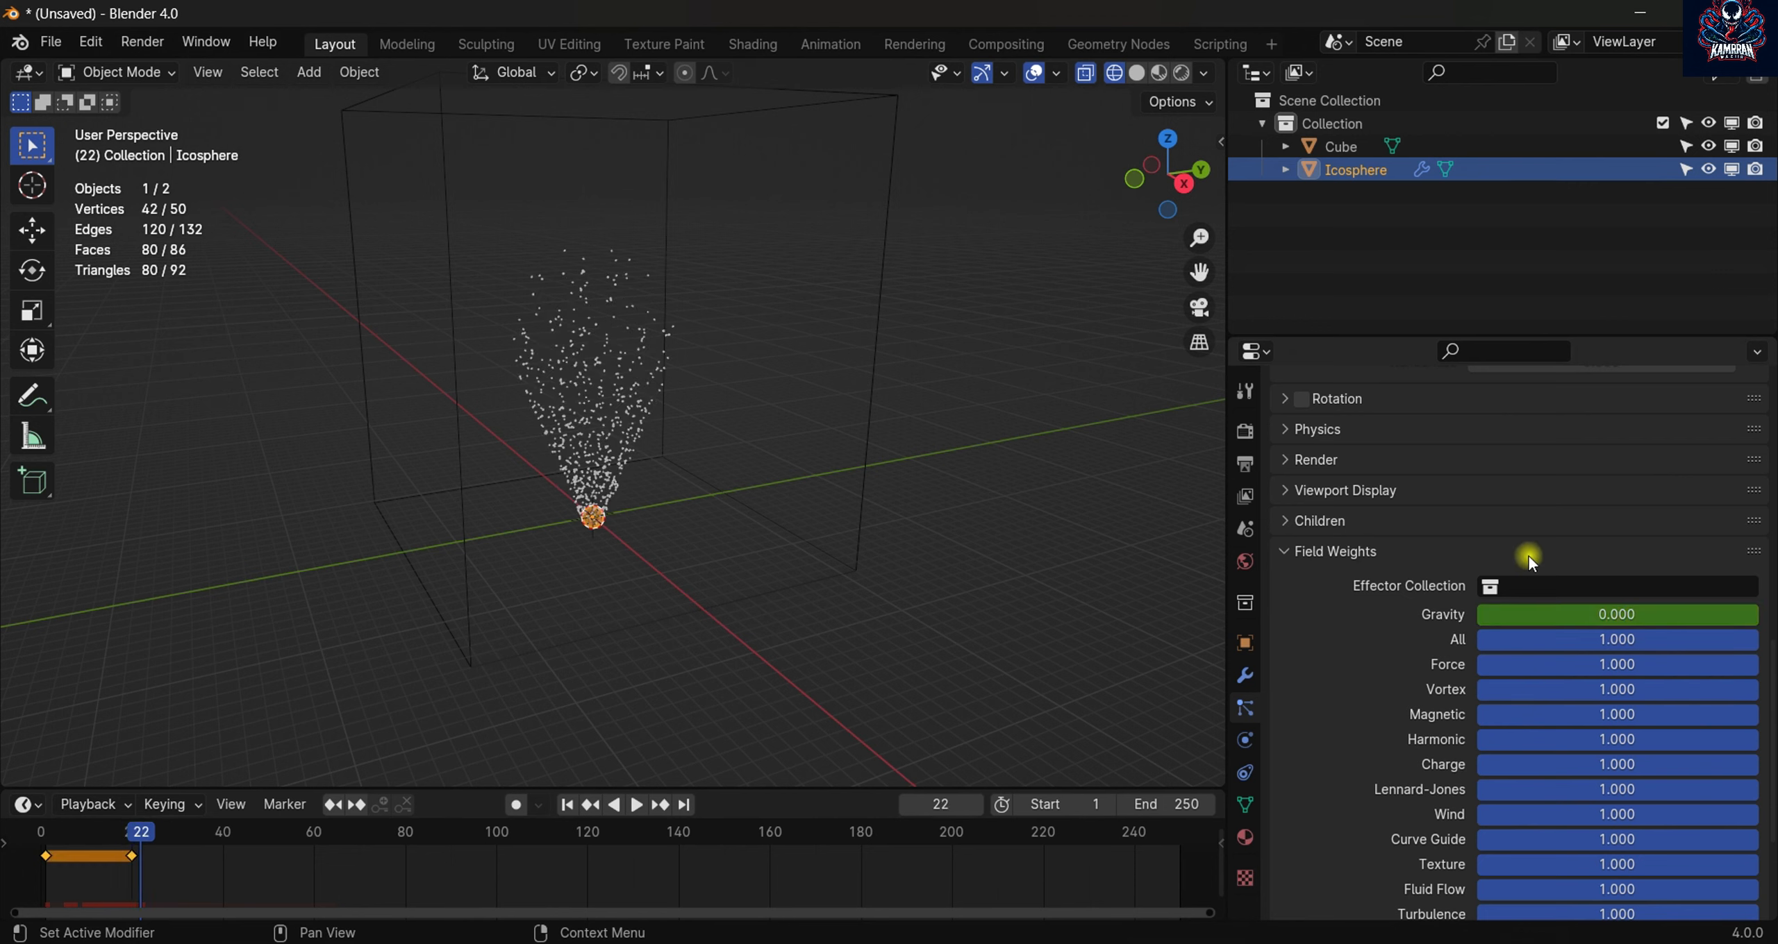
left_click_drag(1545, 615, 1756, 615)
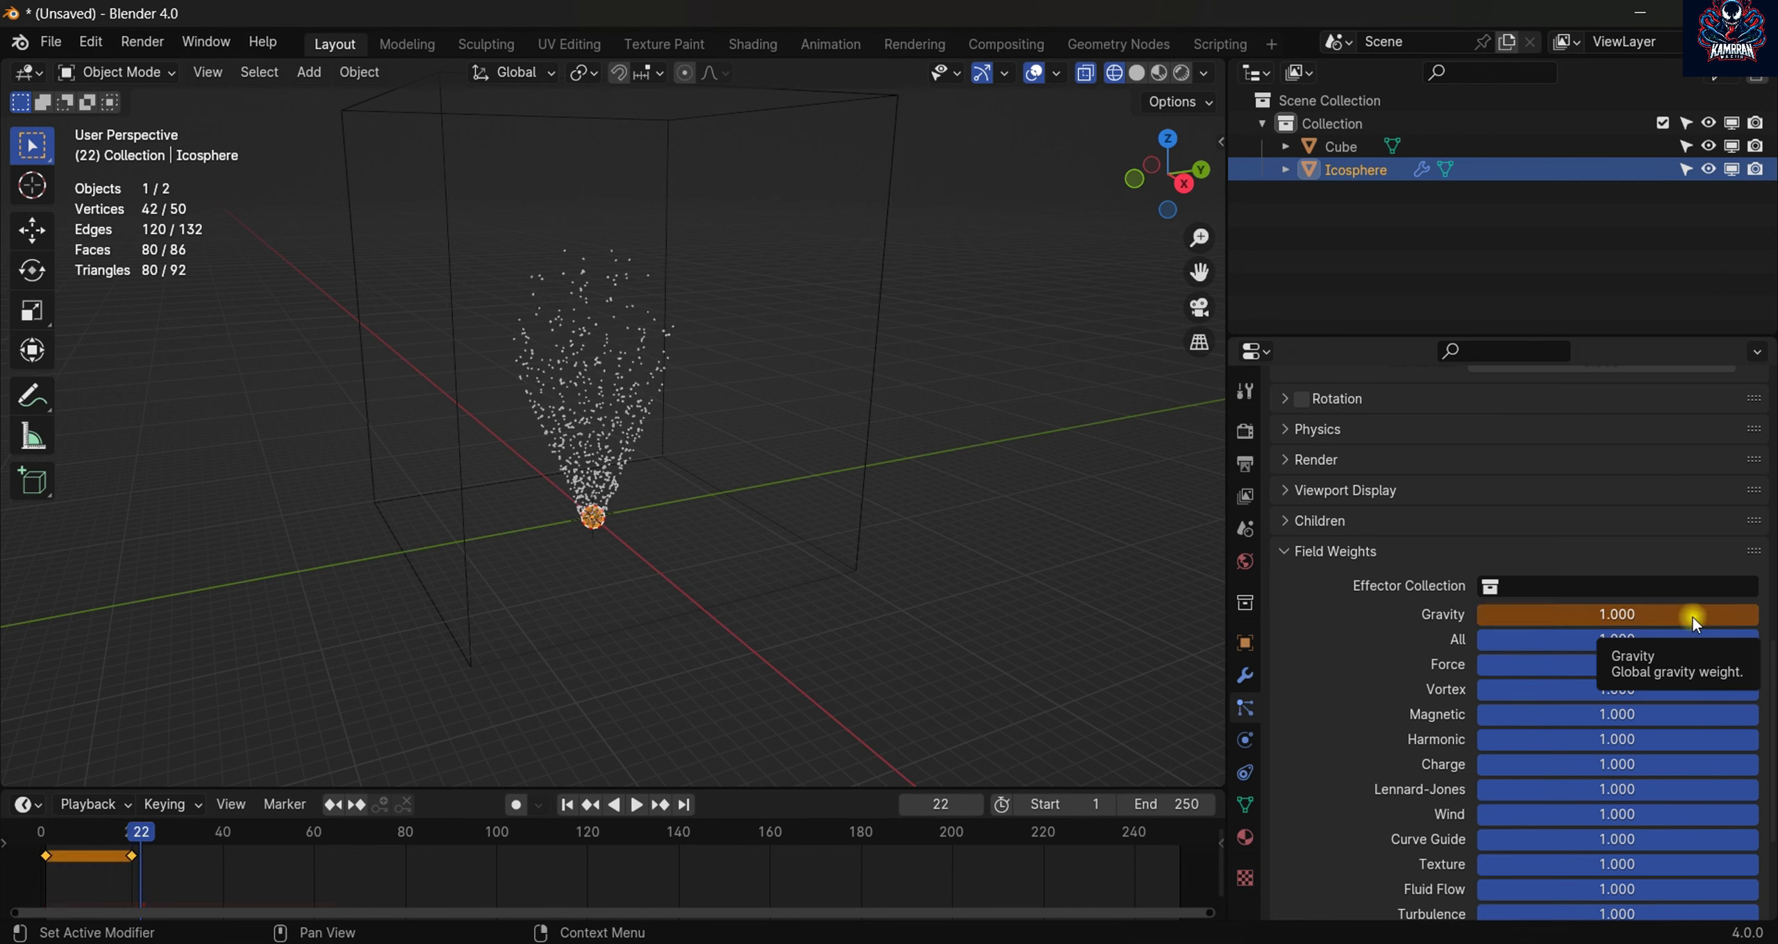
key("i")
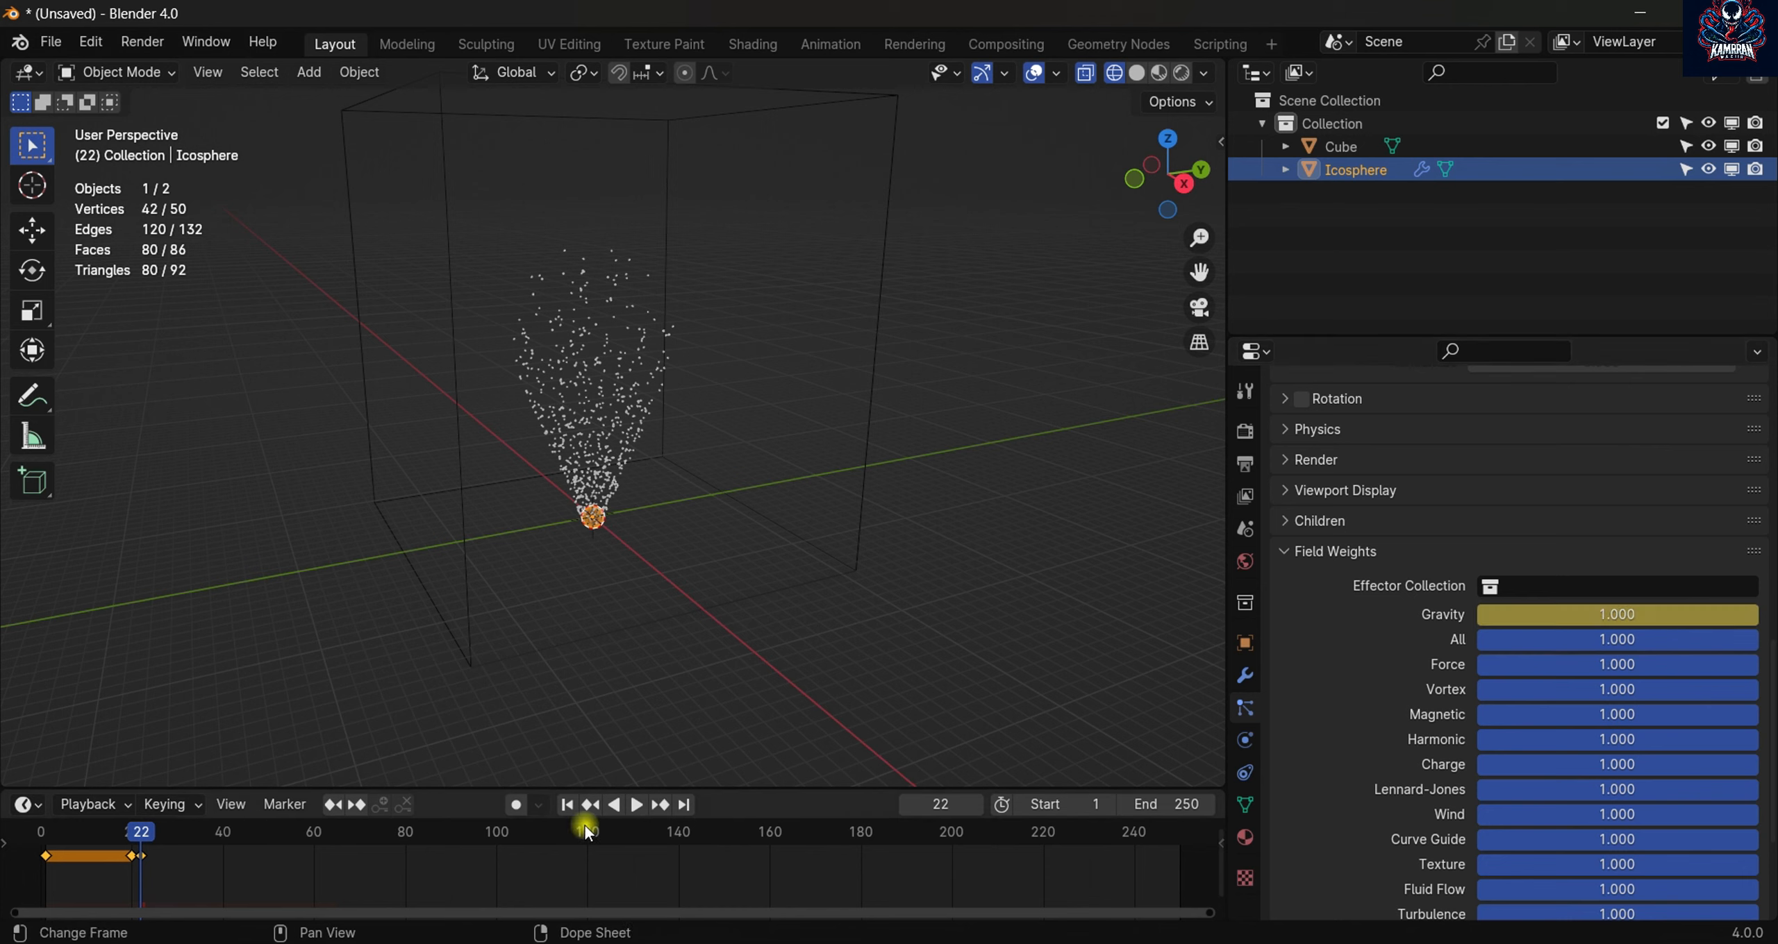
mouse_move(133, 837)
left_mouse_down()
mouse_move(70, 842)
mouse_move(101, 844)
left_mouse_up()
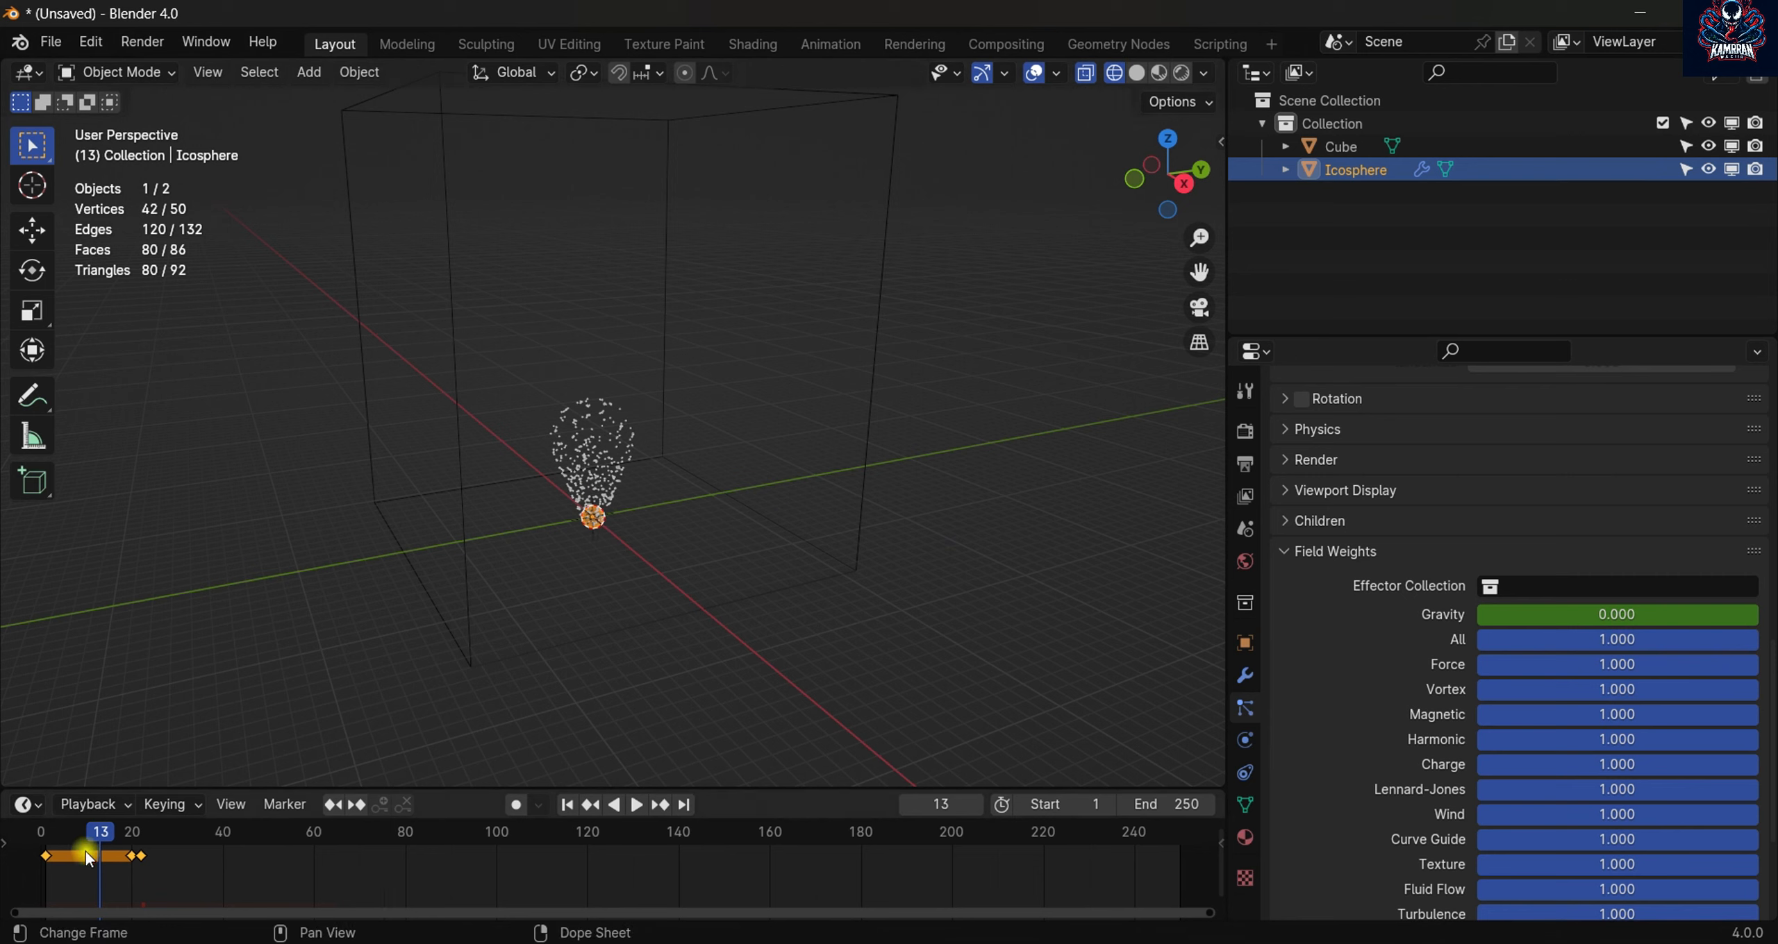
- Play the animation from frame 1 to examine how the particles behave once the keyframed gravity switches on
key("space")
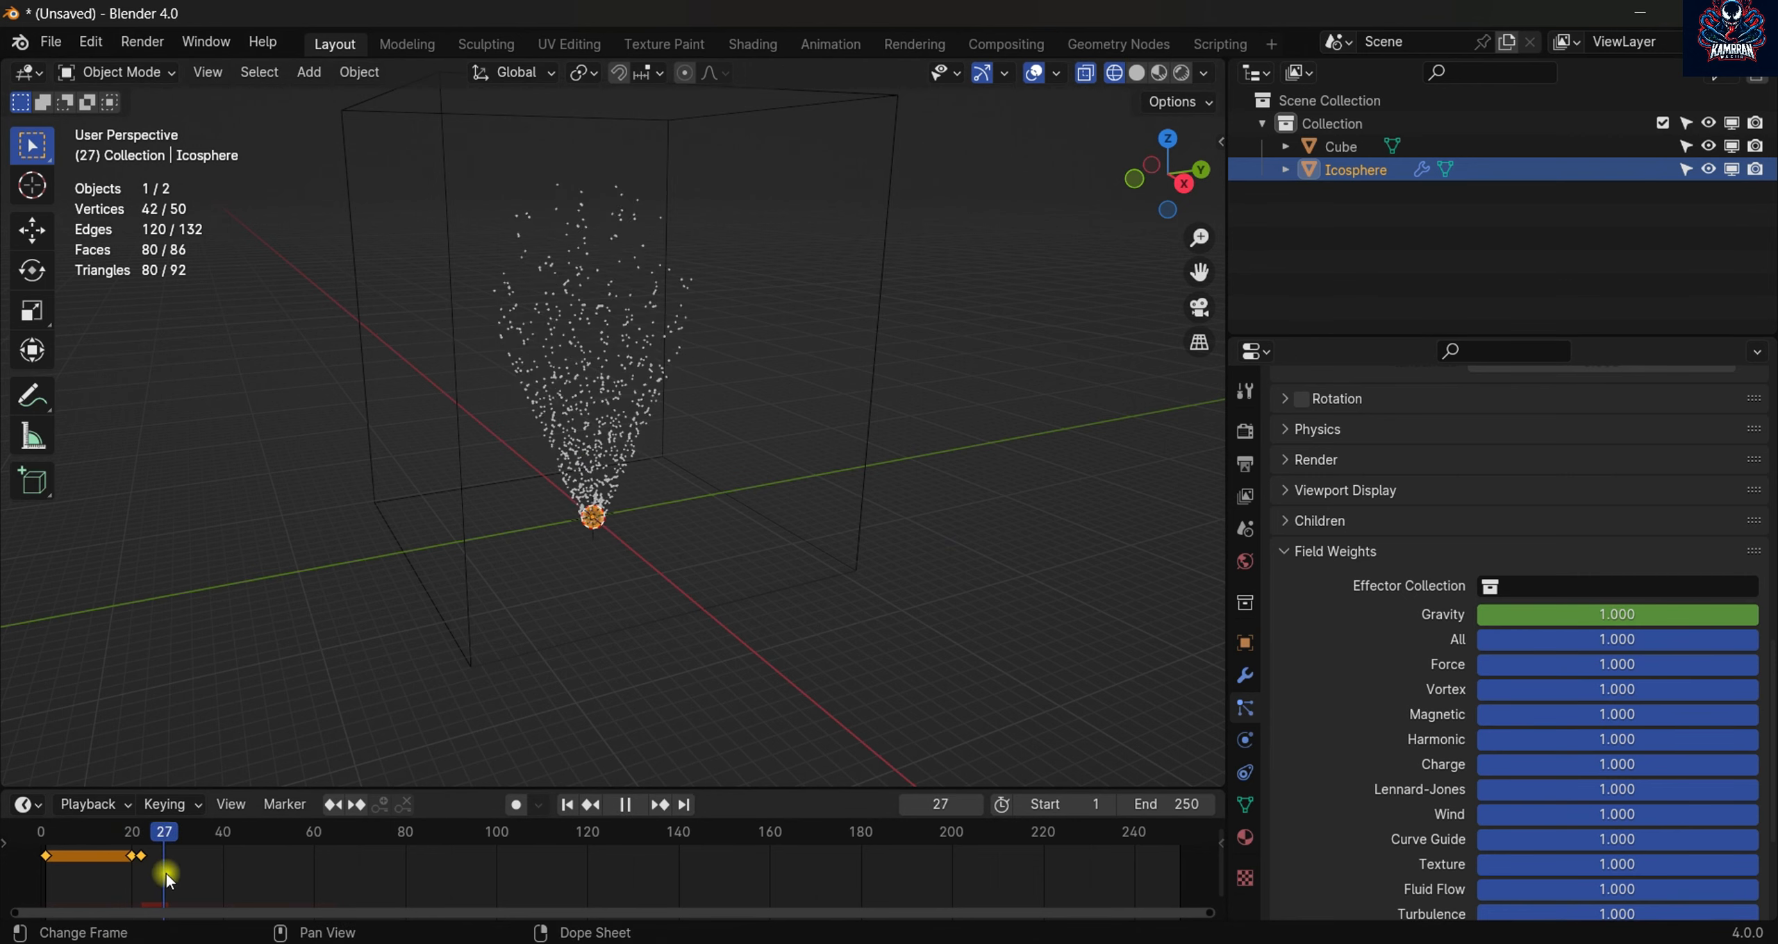
key("space")
left_click(567, 804)
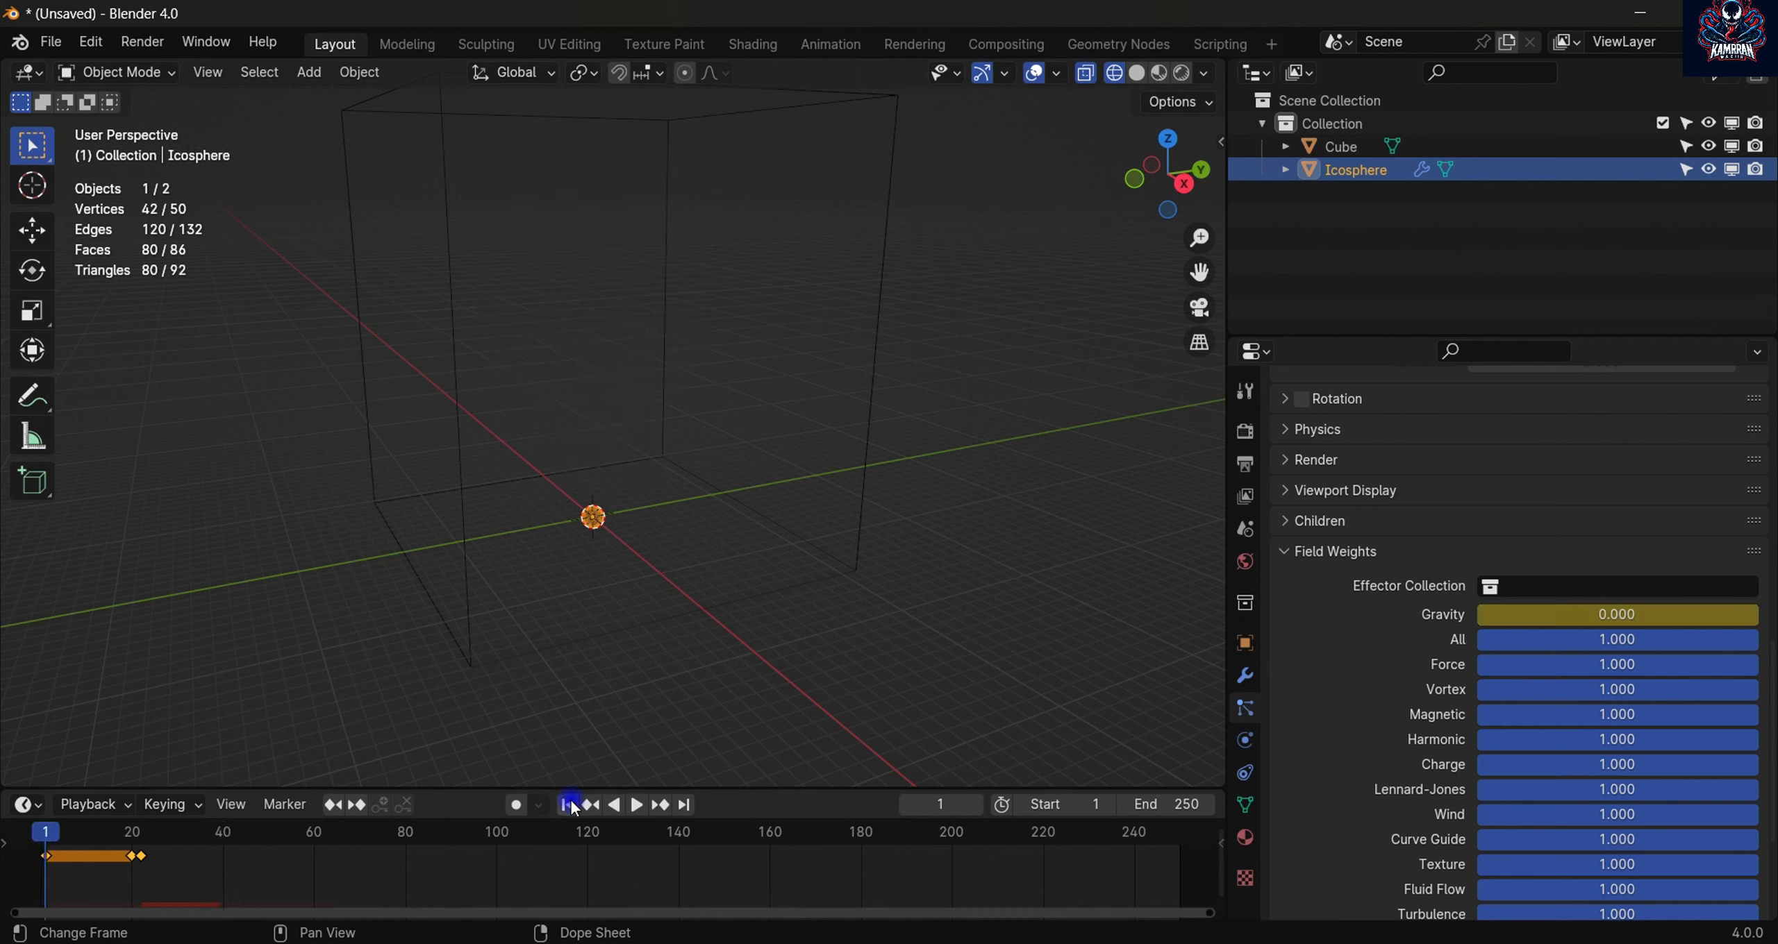
key("space")
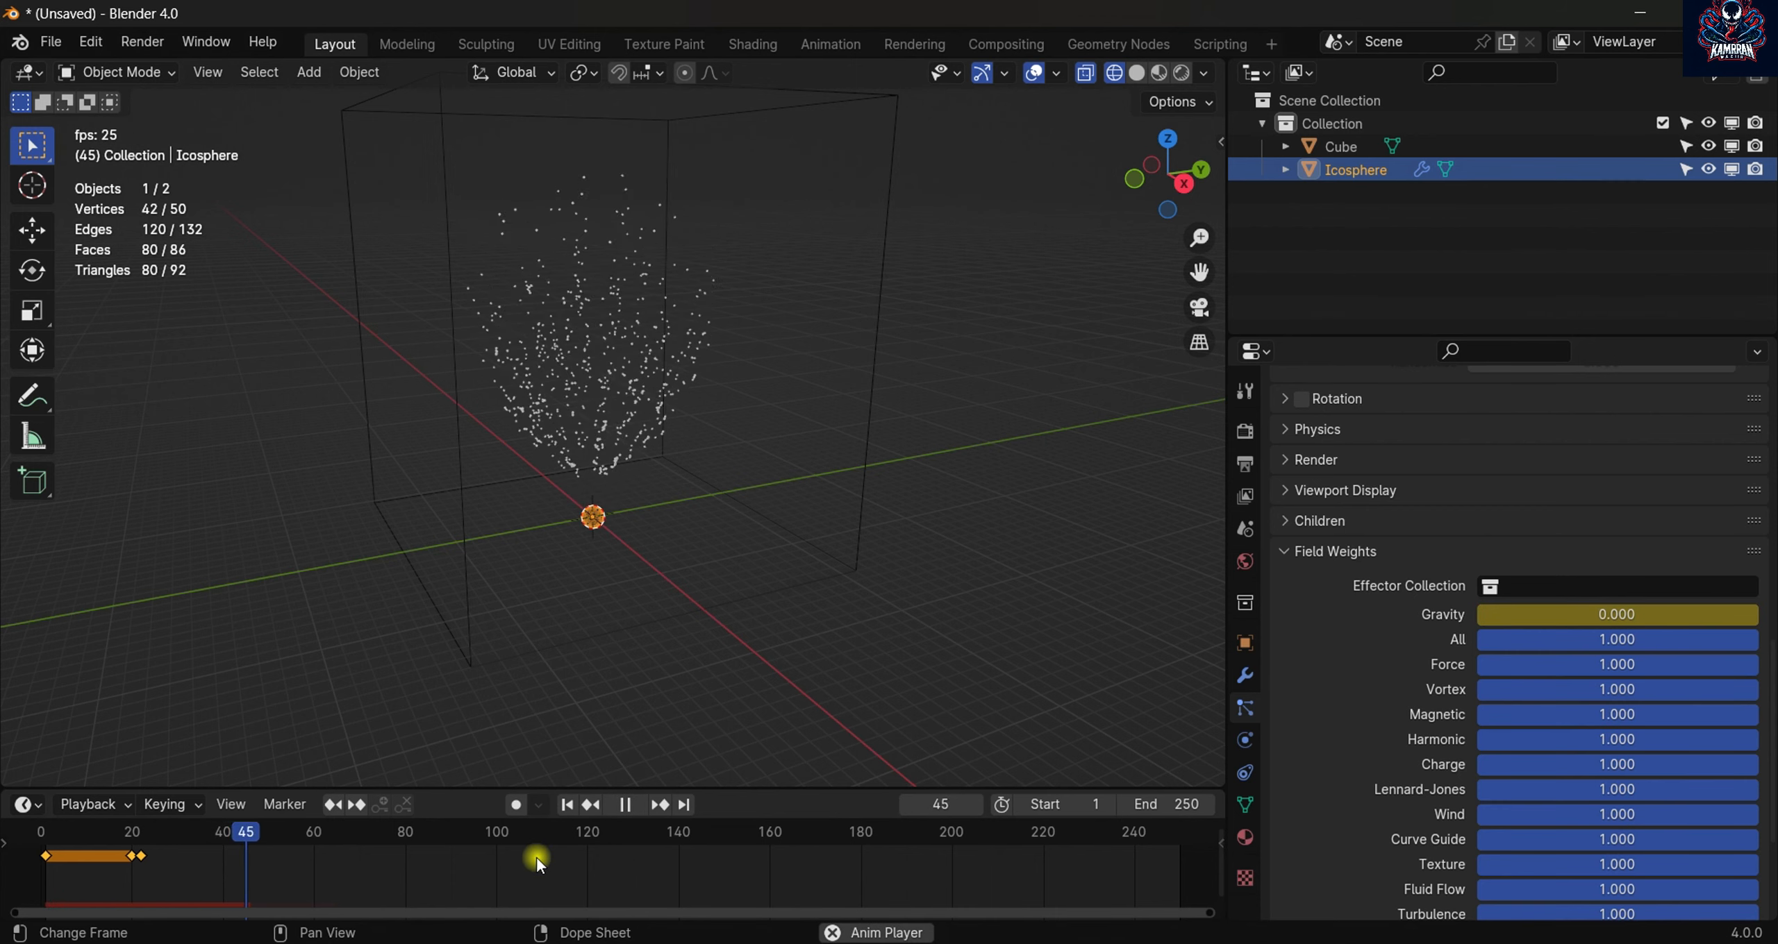
key("space")
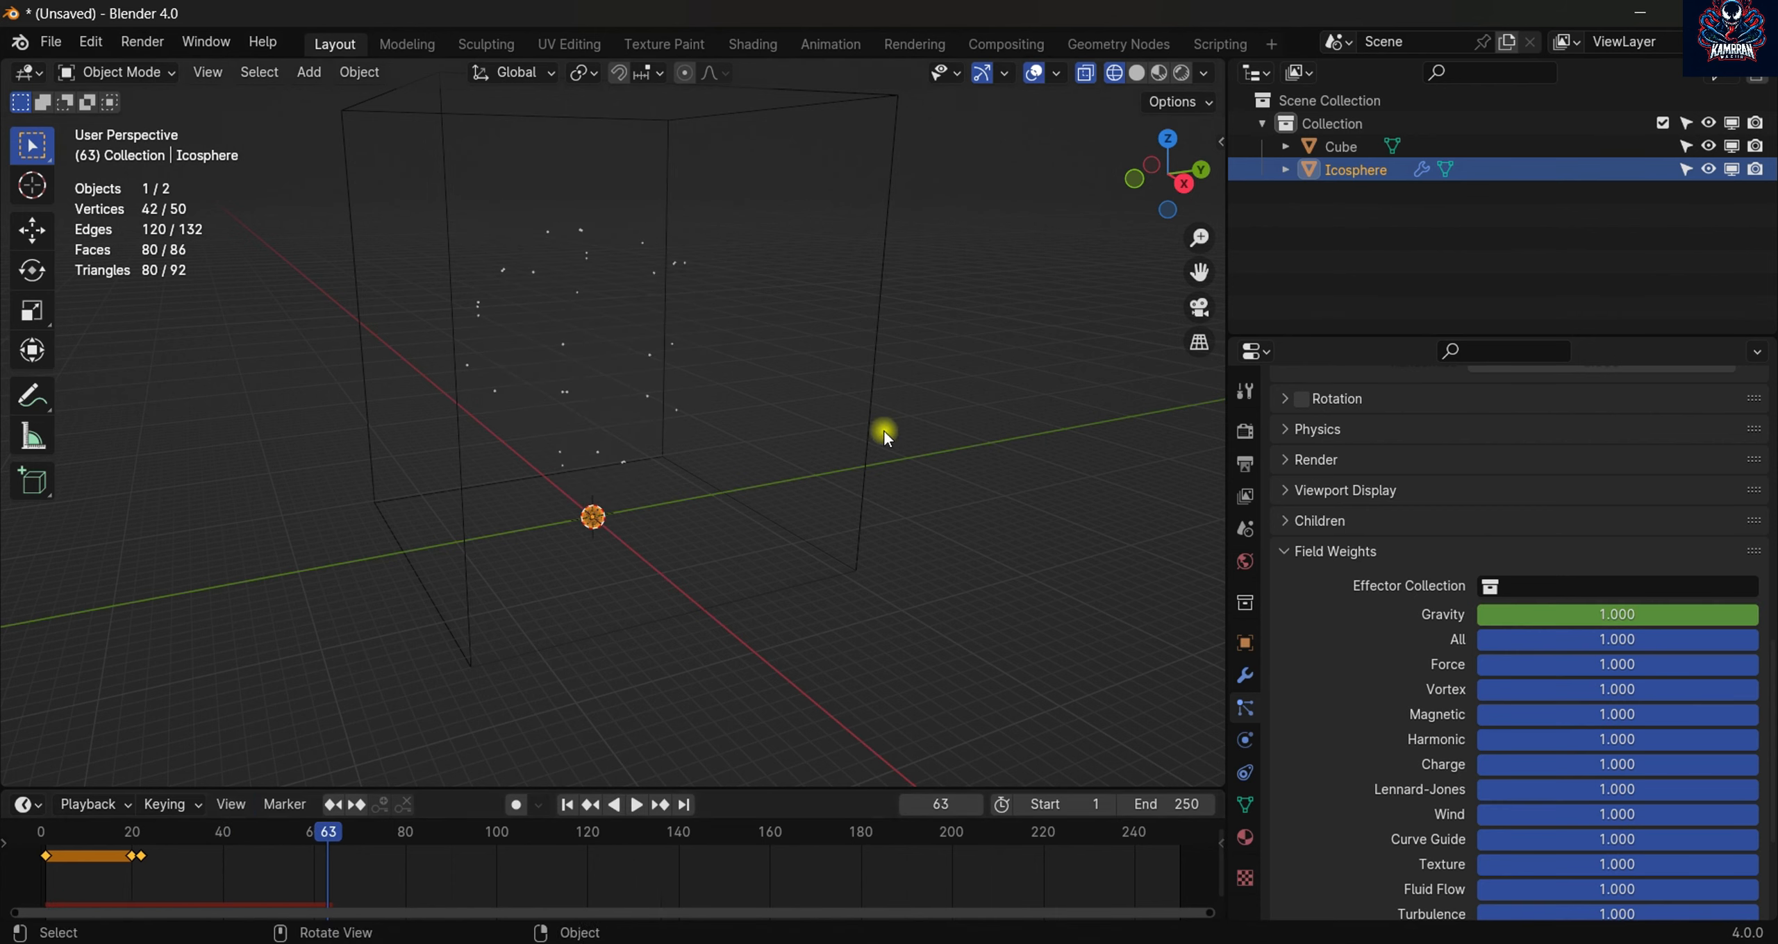
middle_click_drag(885, 432, 732, 374)
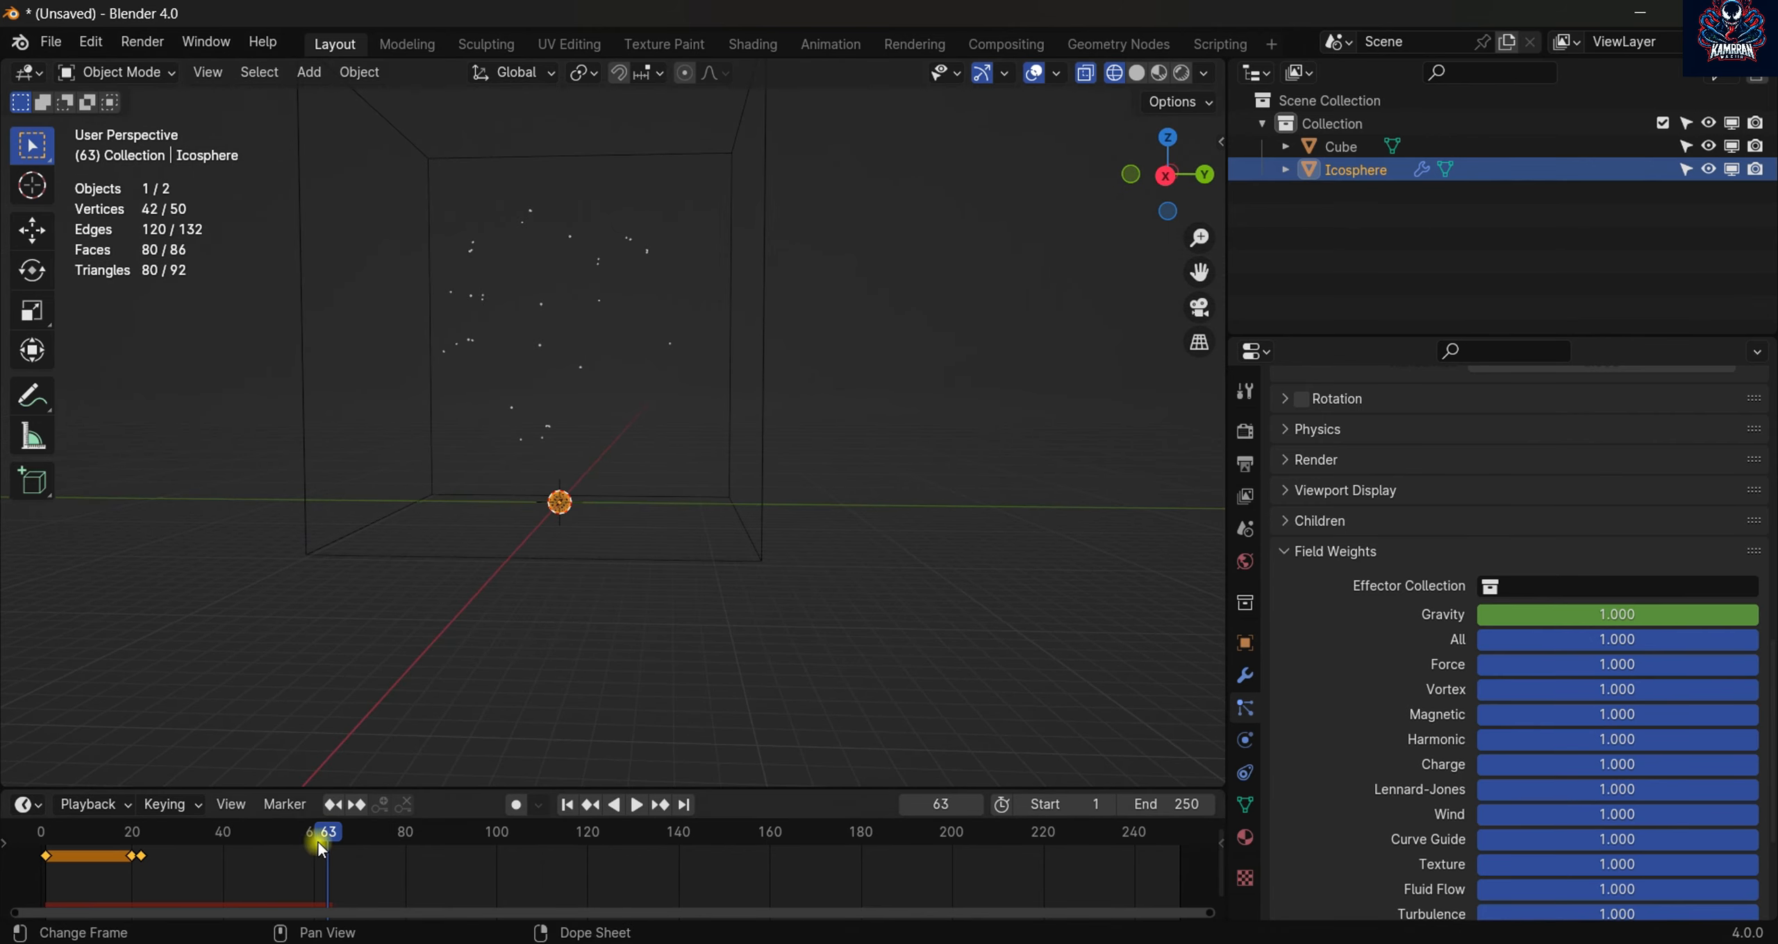
- Move the last two gravity keyframes earlier, to about frames 13 and 15, and replay the animation from the start
mouse_move(296, 846)
left_mouse_down()
mouse_move(310, 849)
mouse_move(287, 850)
left_mouse_up()
left_click_drag(167, 882, 128, 838)
key("g")
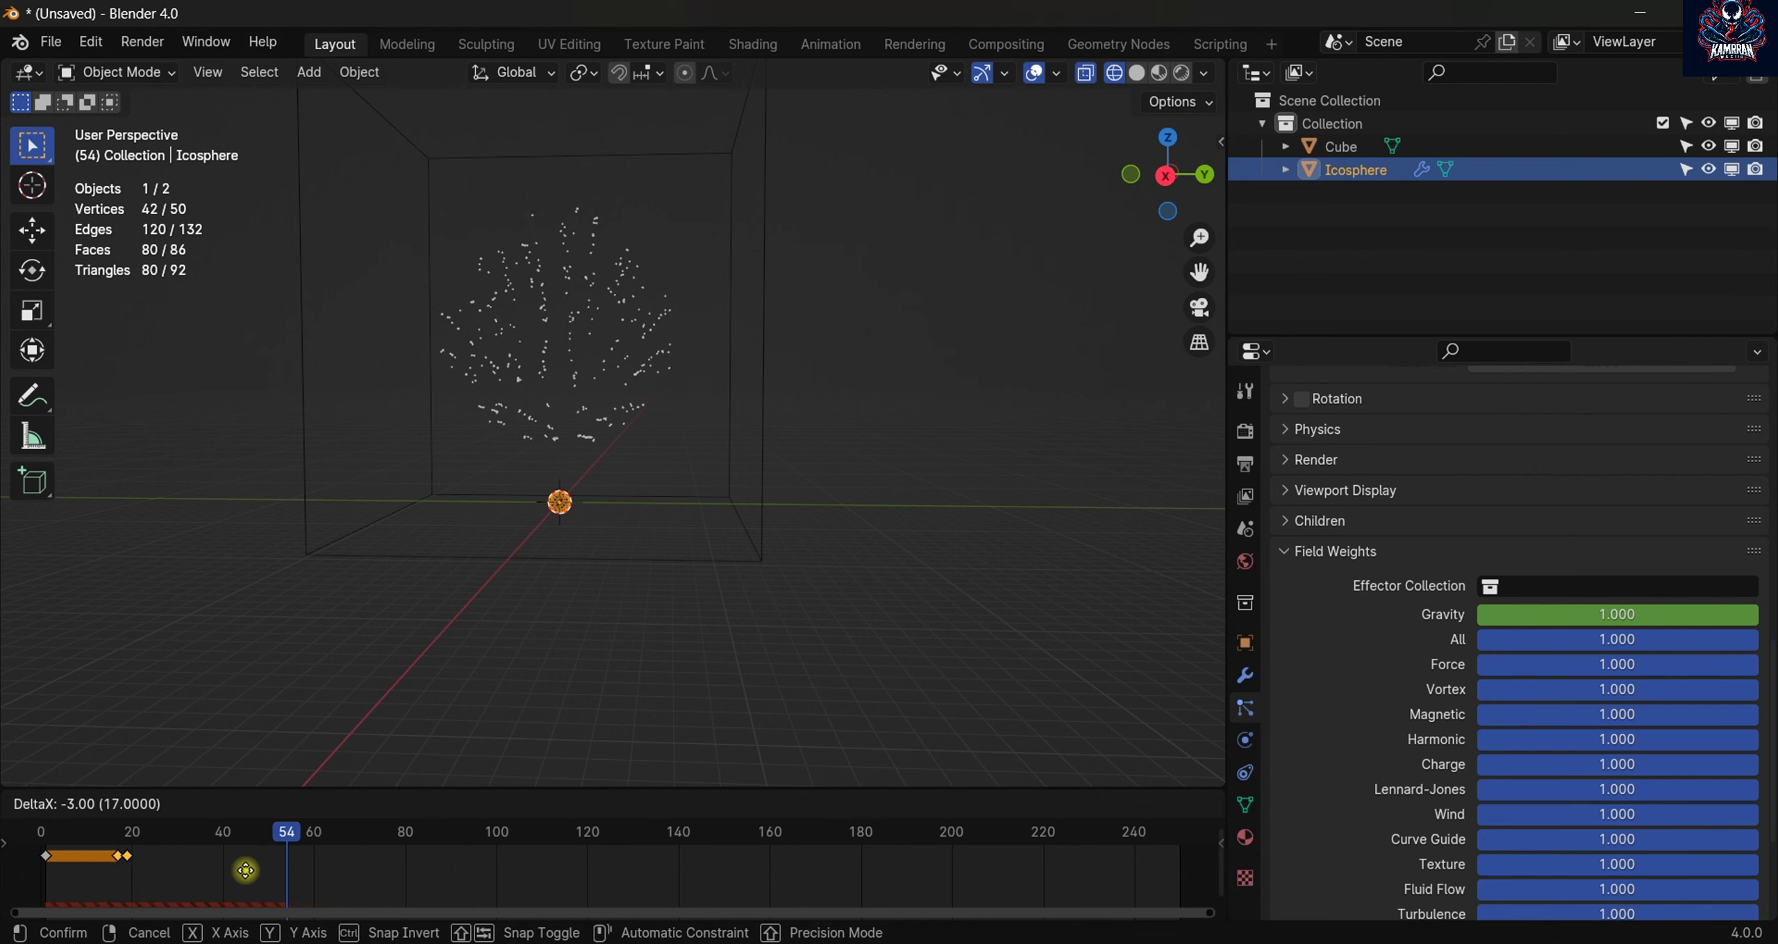
left_click(227, 868)
left_click_drag(282, 834, 41, 837)
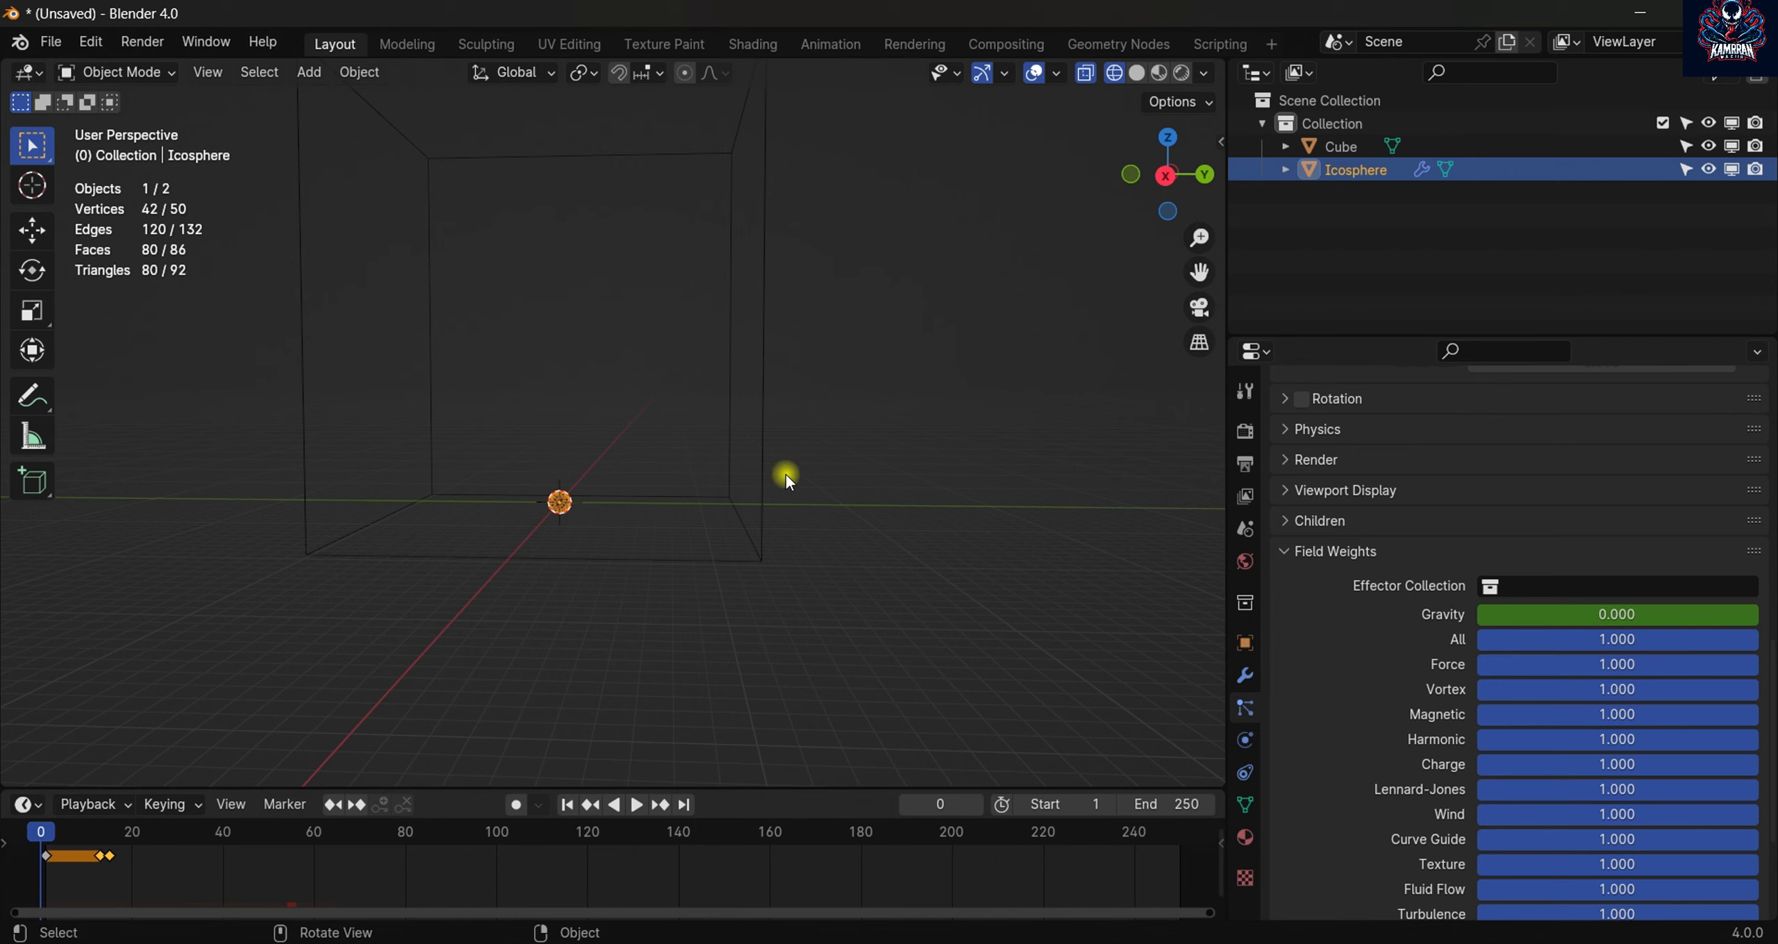
key("space")
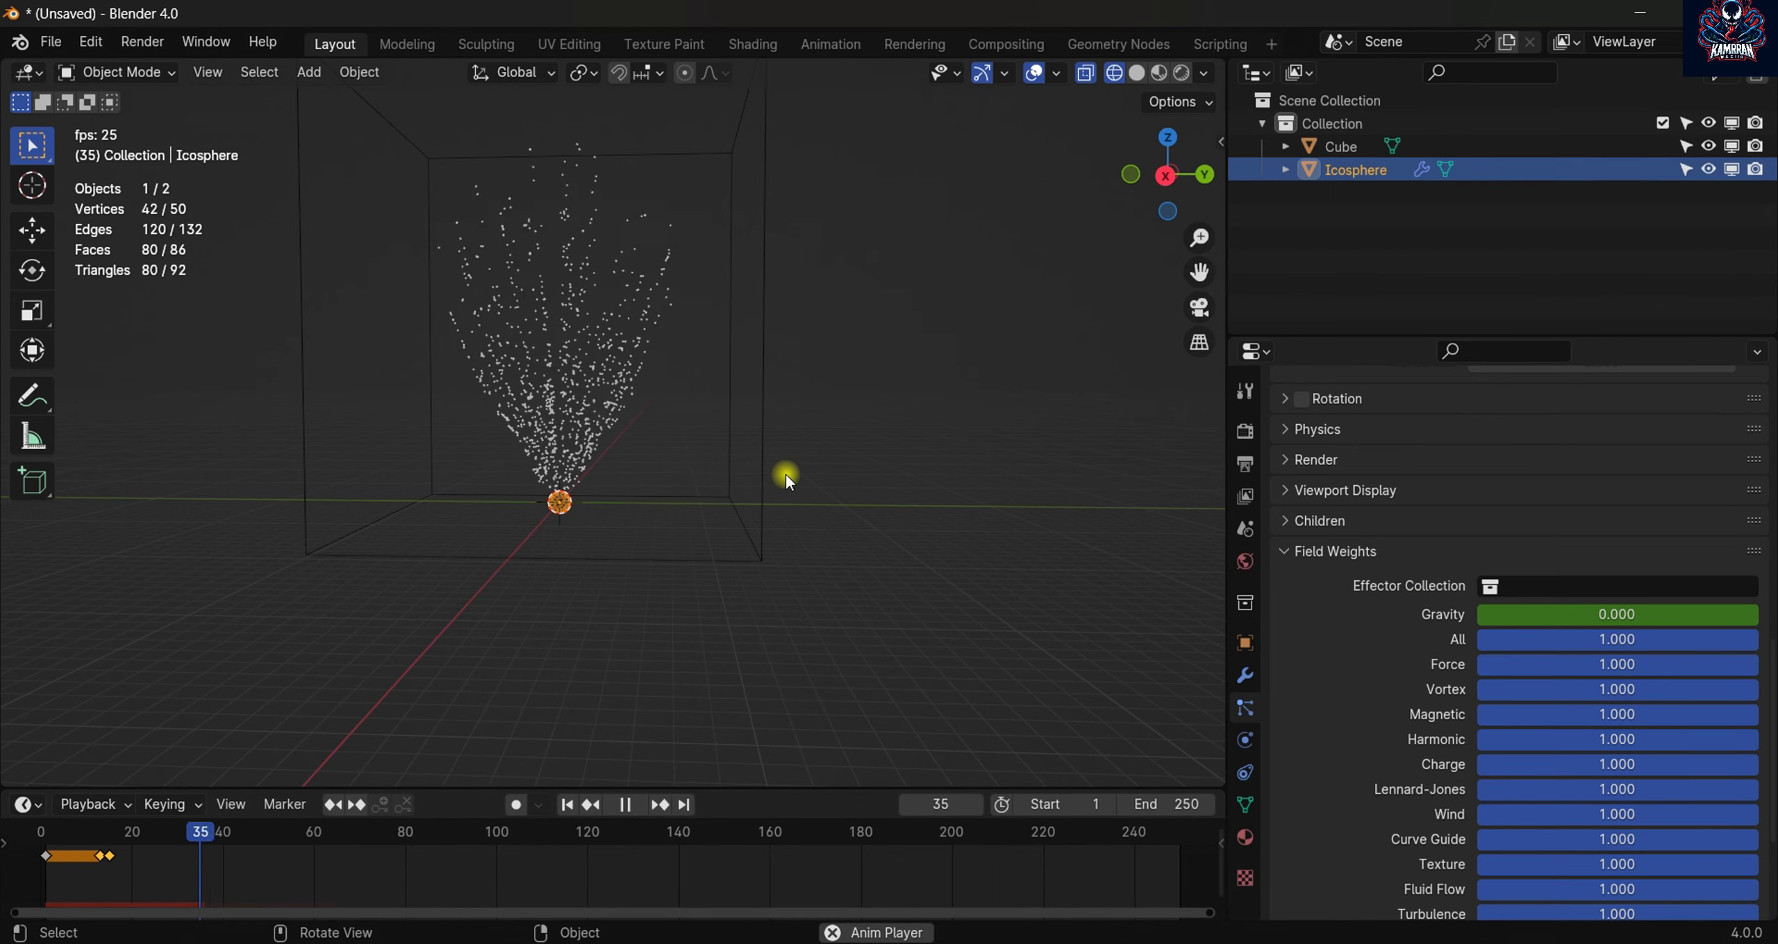
key("space")
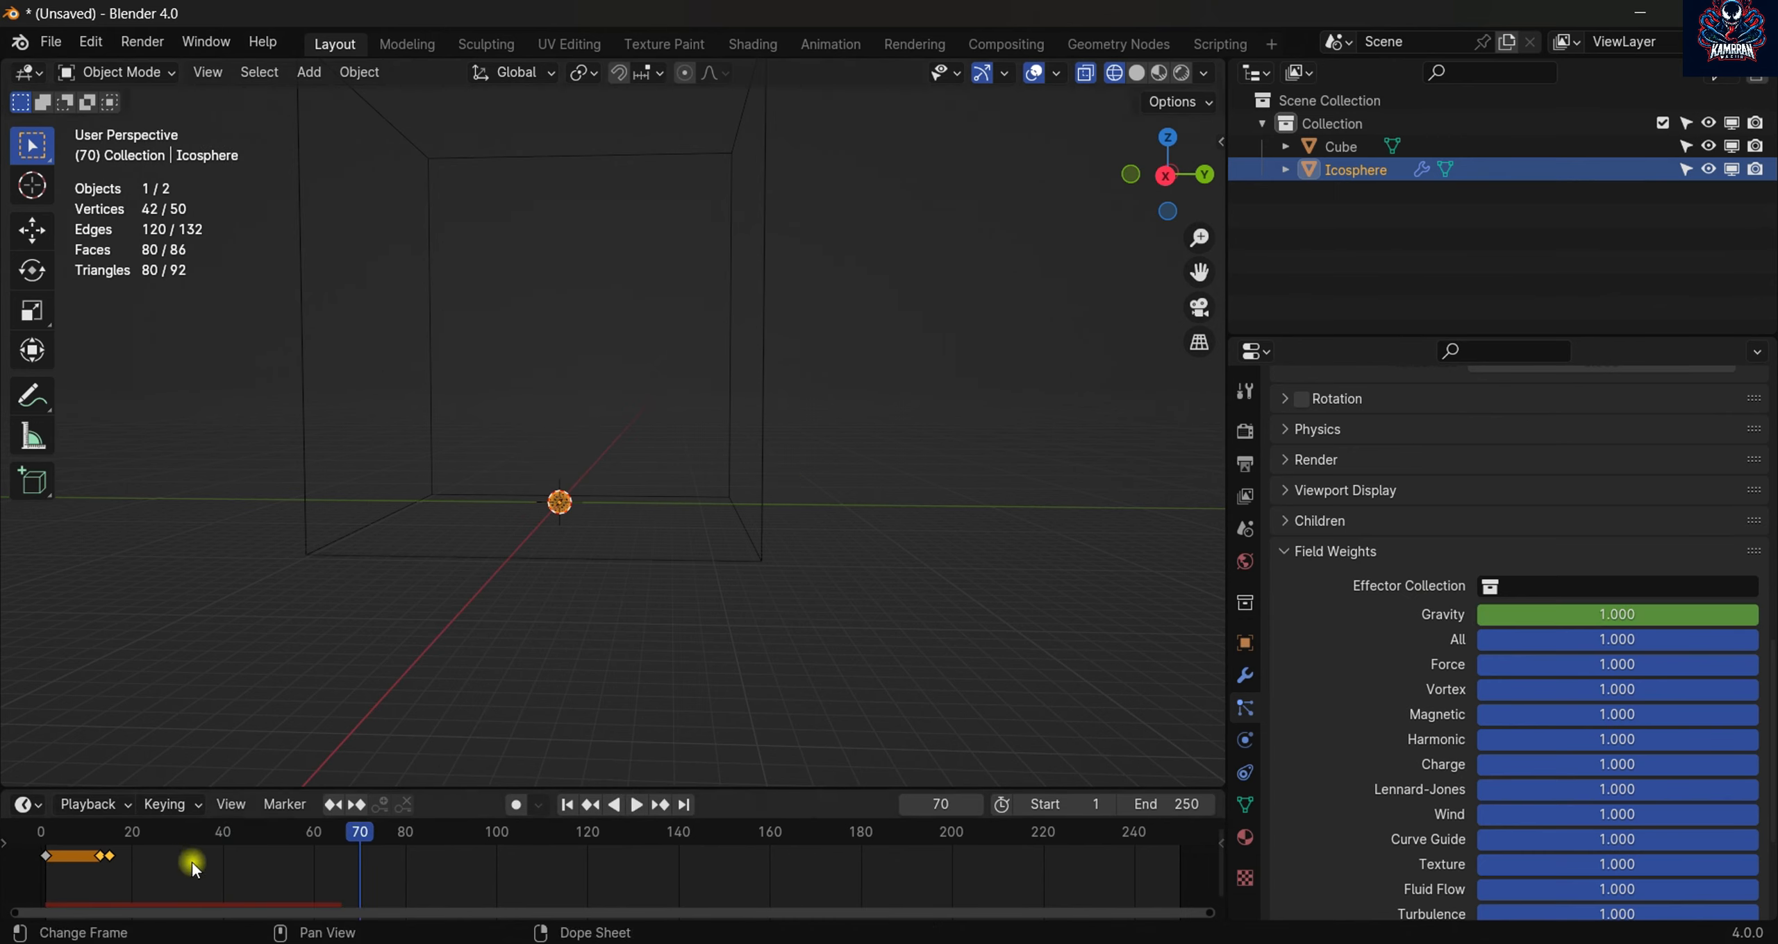
- Shift the last two gravity keyframes back to about frames 11 and 13, replay the animation, and inspect the burst at frame 35
key("g")
left_click(212, 874)
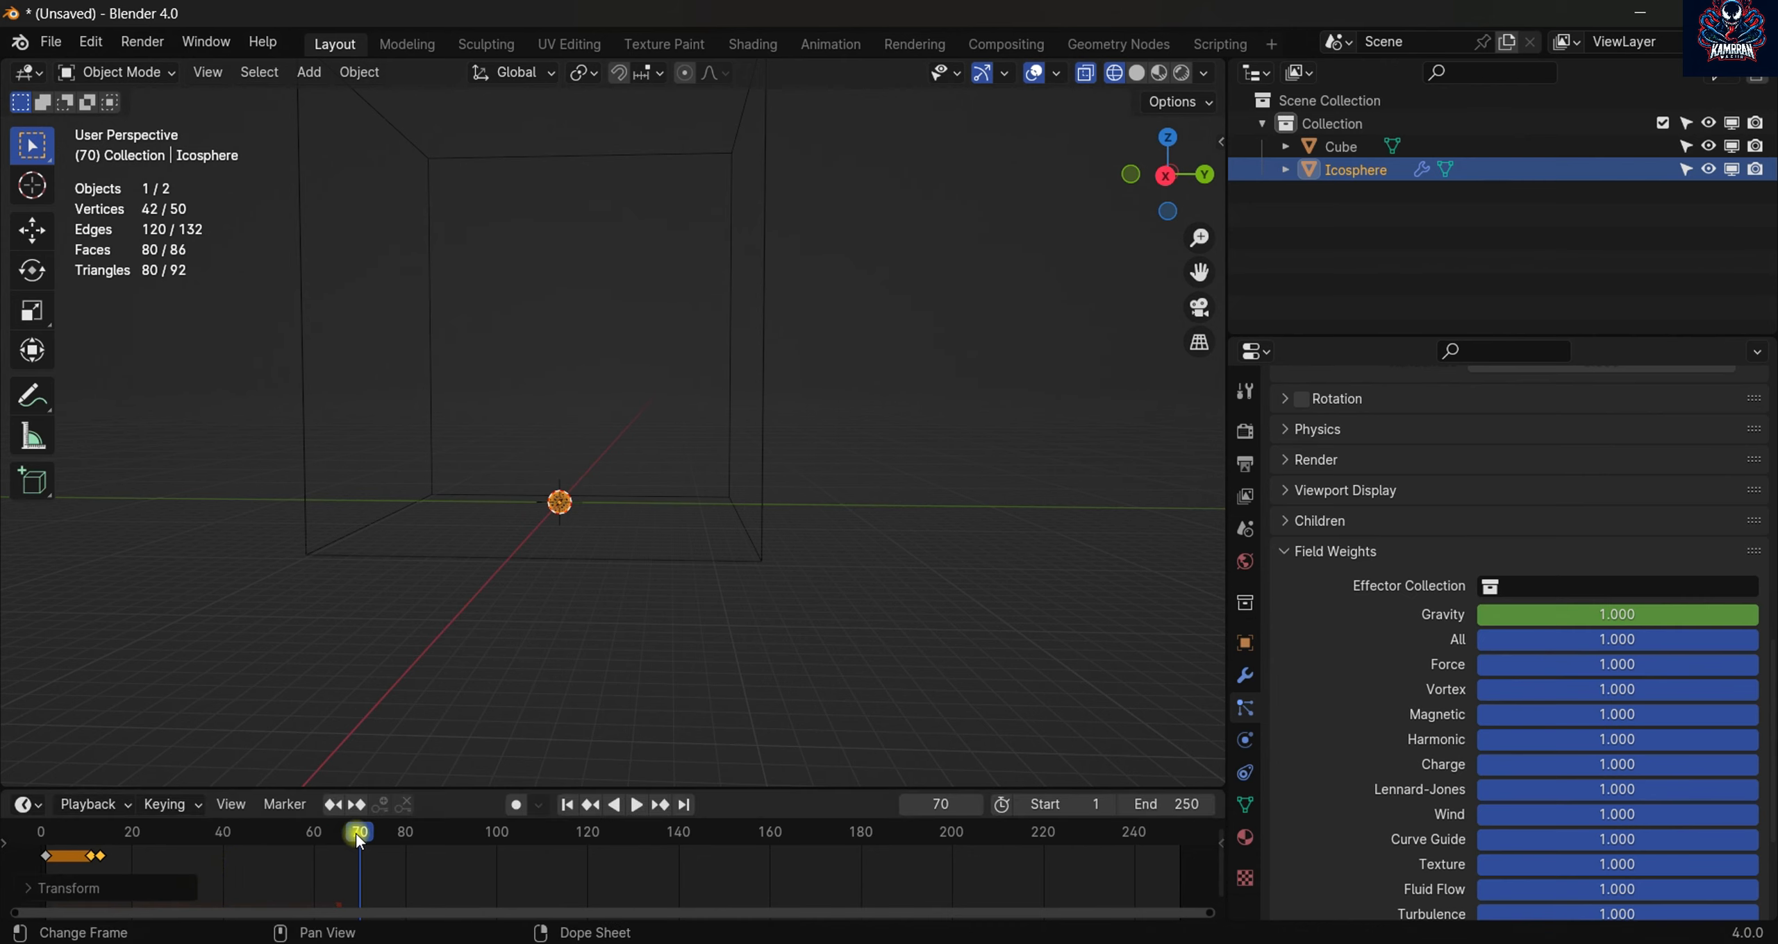
left_click_drag(359, 842, 29, 831)
key("space")
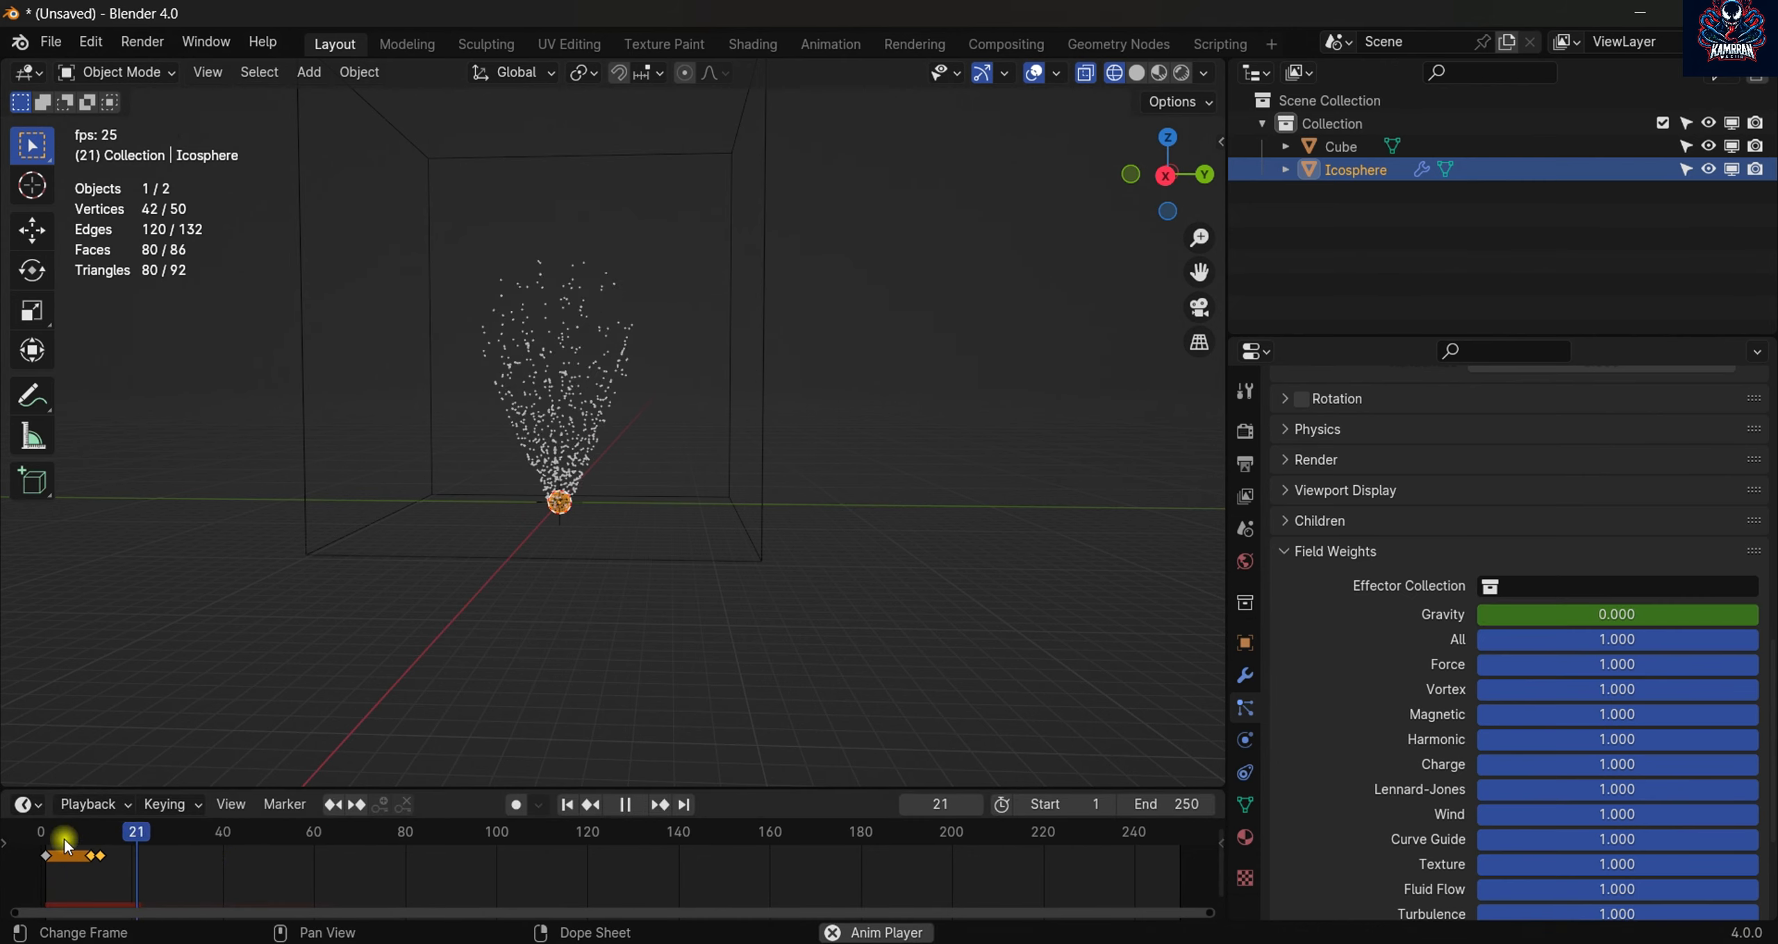
key("space")
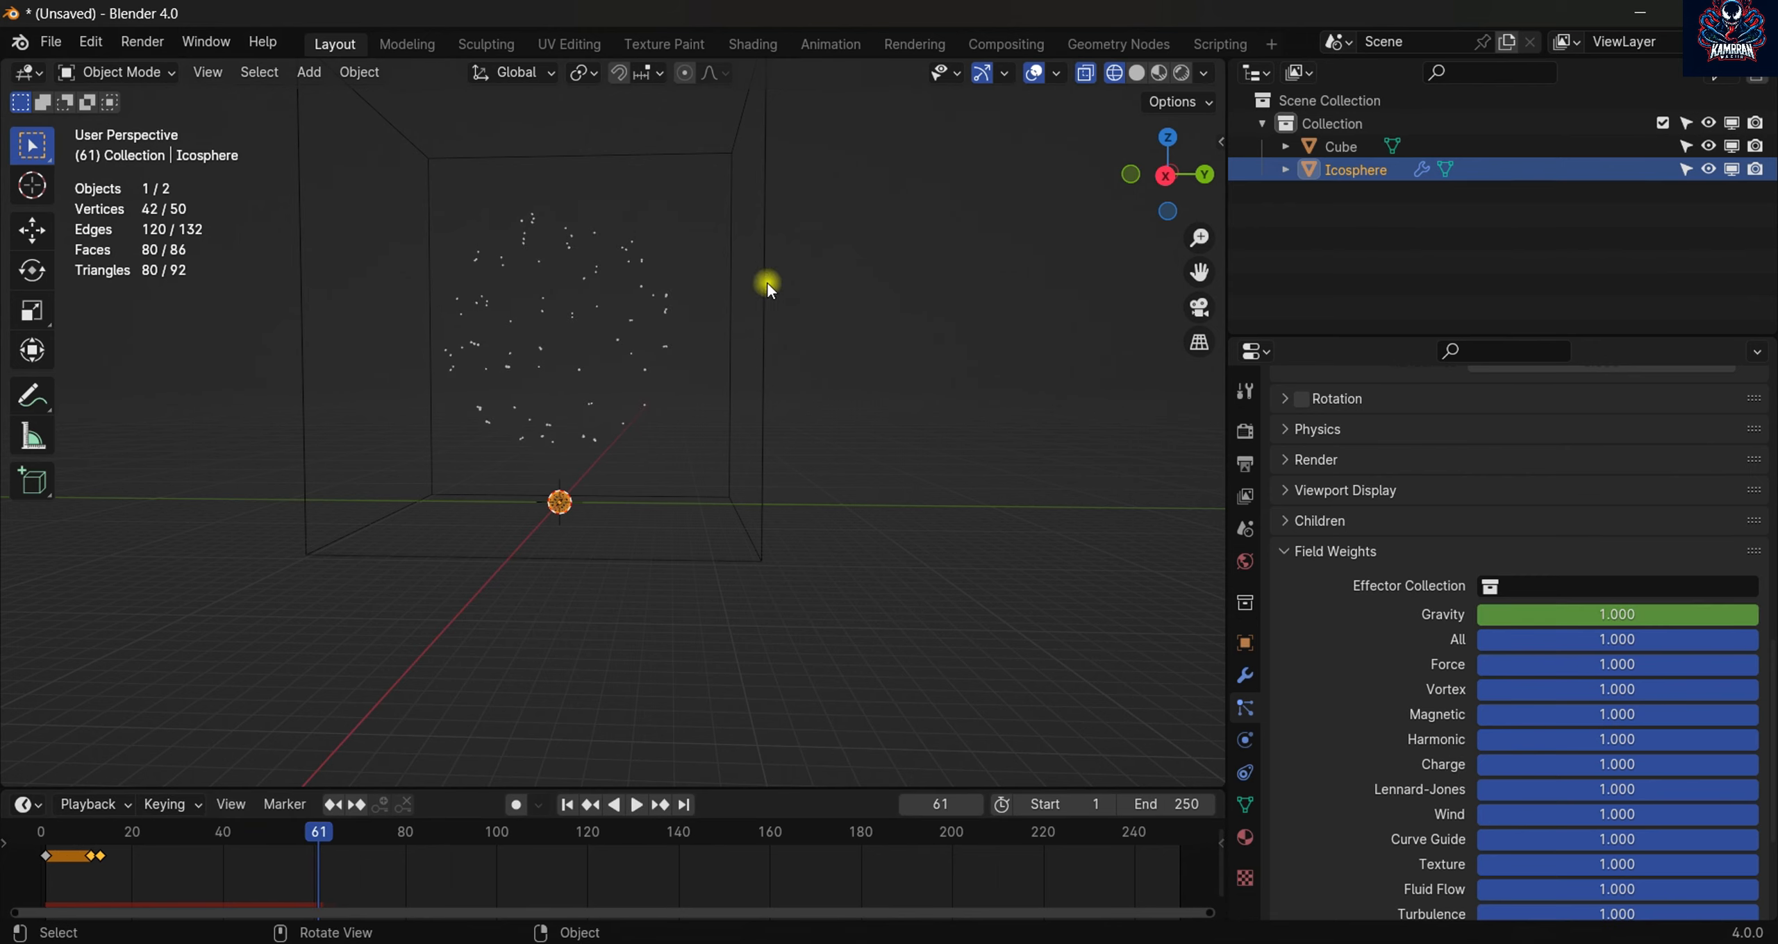
middle_click_drag(766, 283, 650, 522)
left_click_drag(321, 833, 199, 833)
middle_click_drag(650, 514, 652, 495)
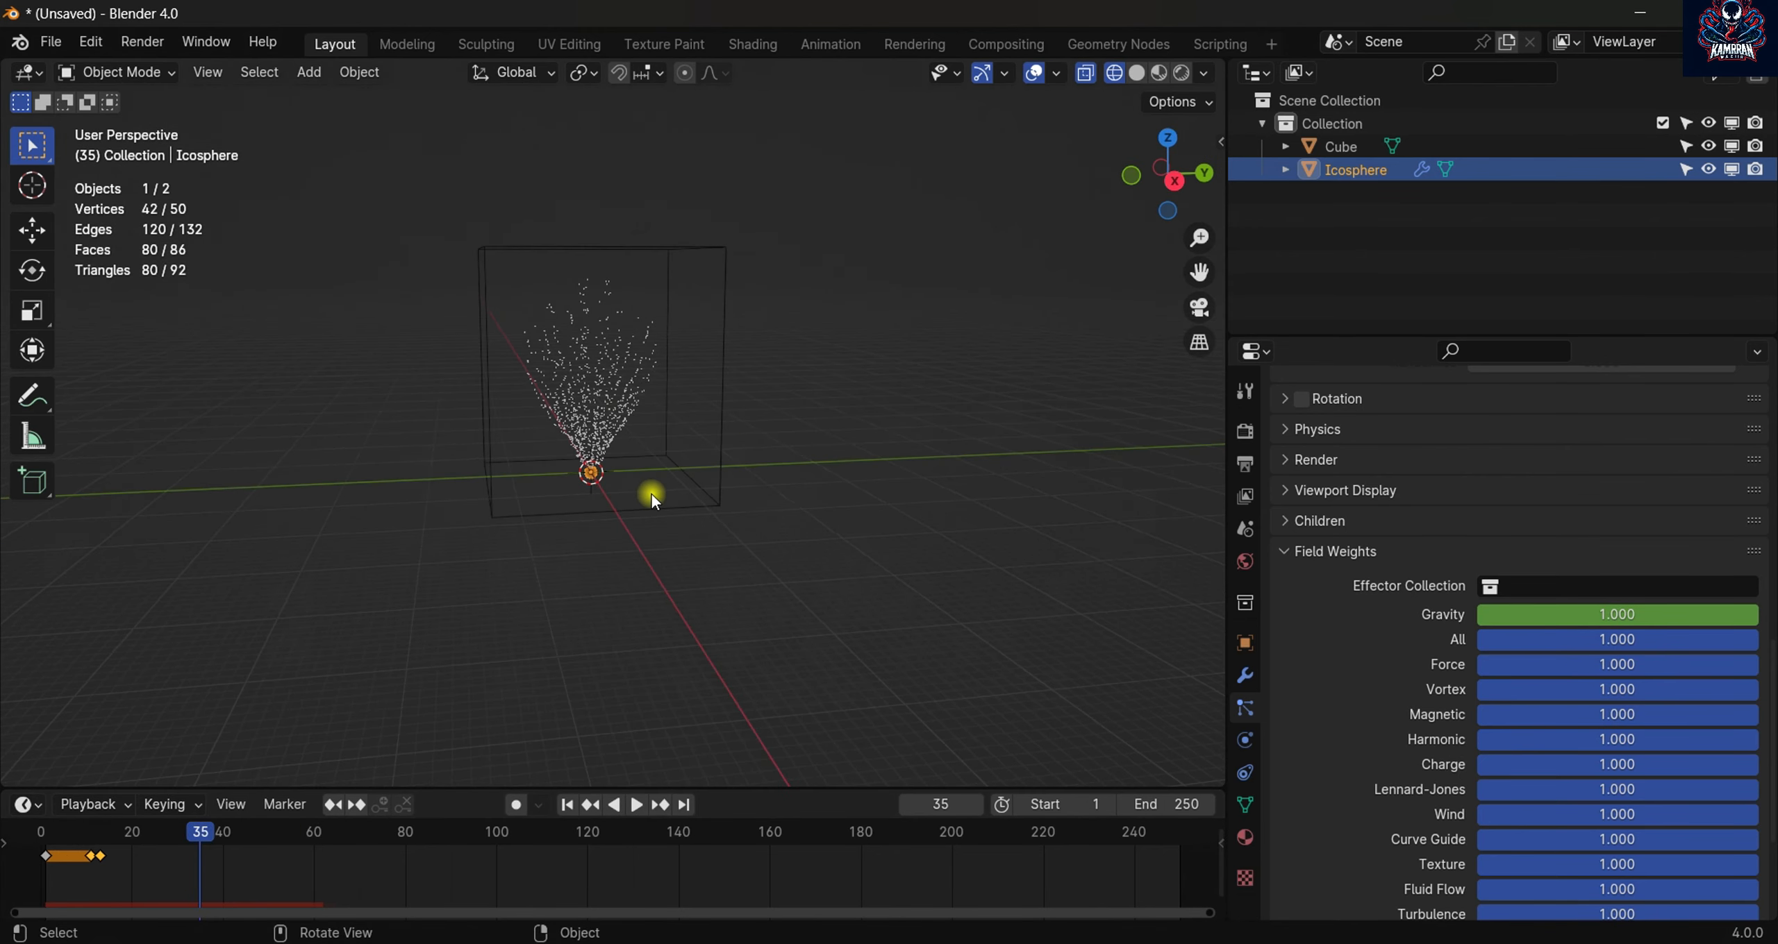
- Set the particle emission source's distribution to Random and replay the animation from frame 1 to check the spread
scroll(653, 496, "up", 3)
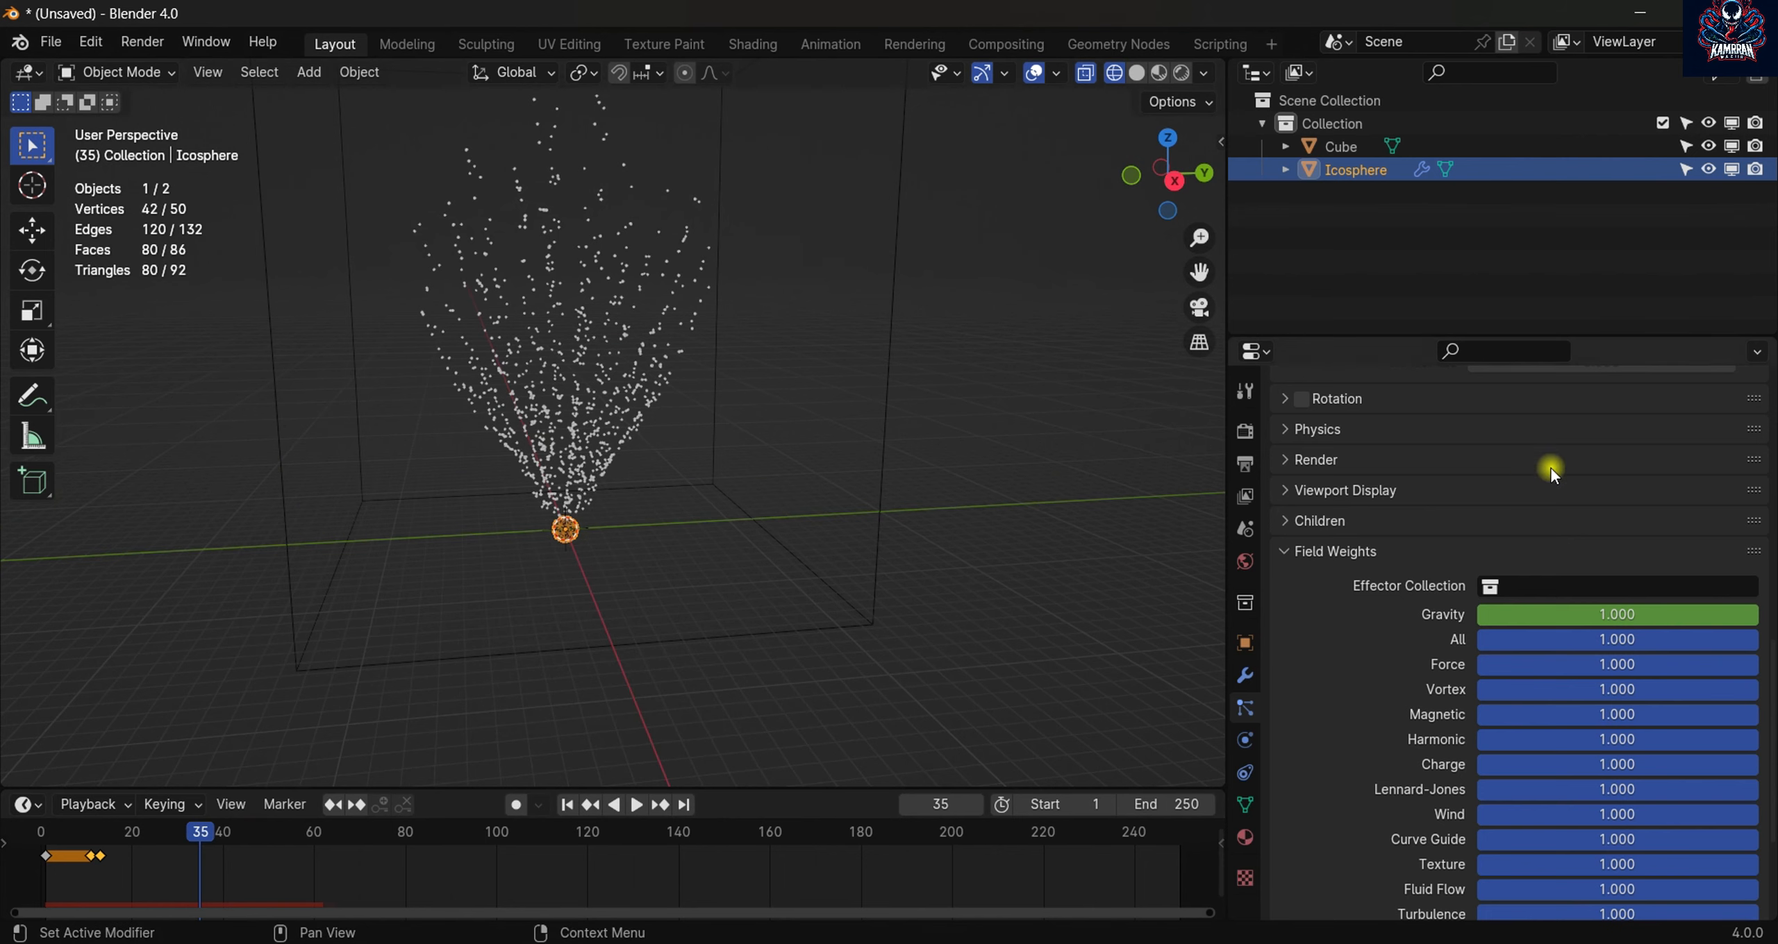
scroll(1550, 465, "up", 12)
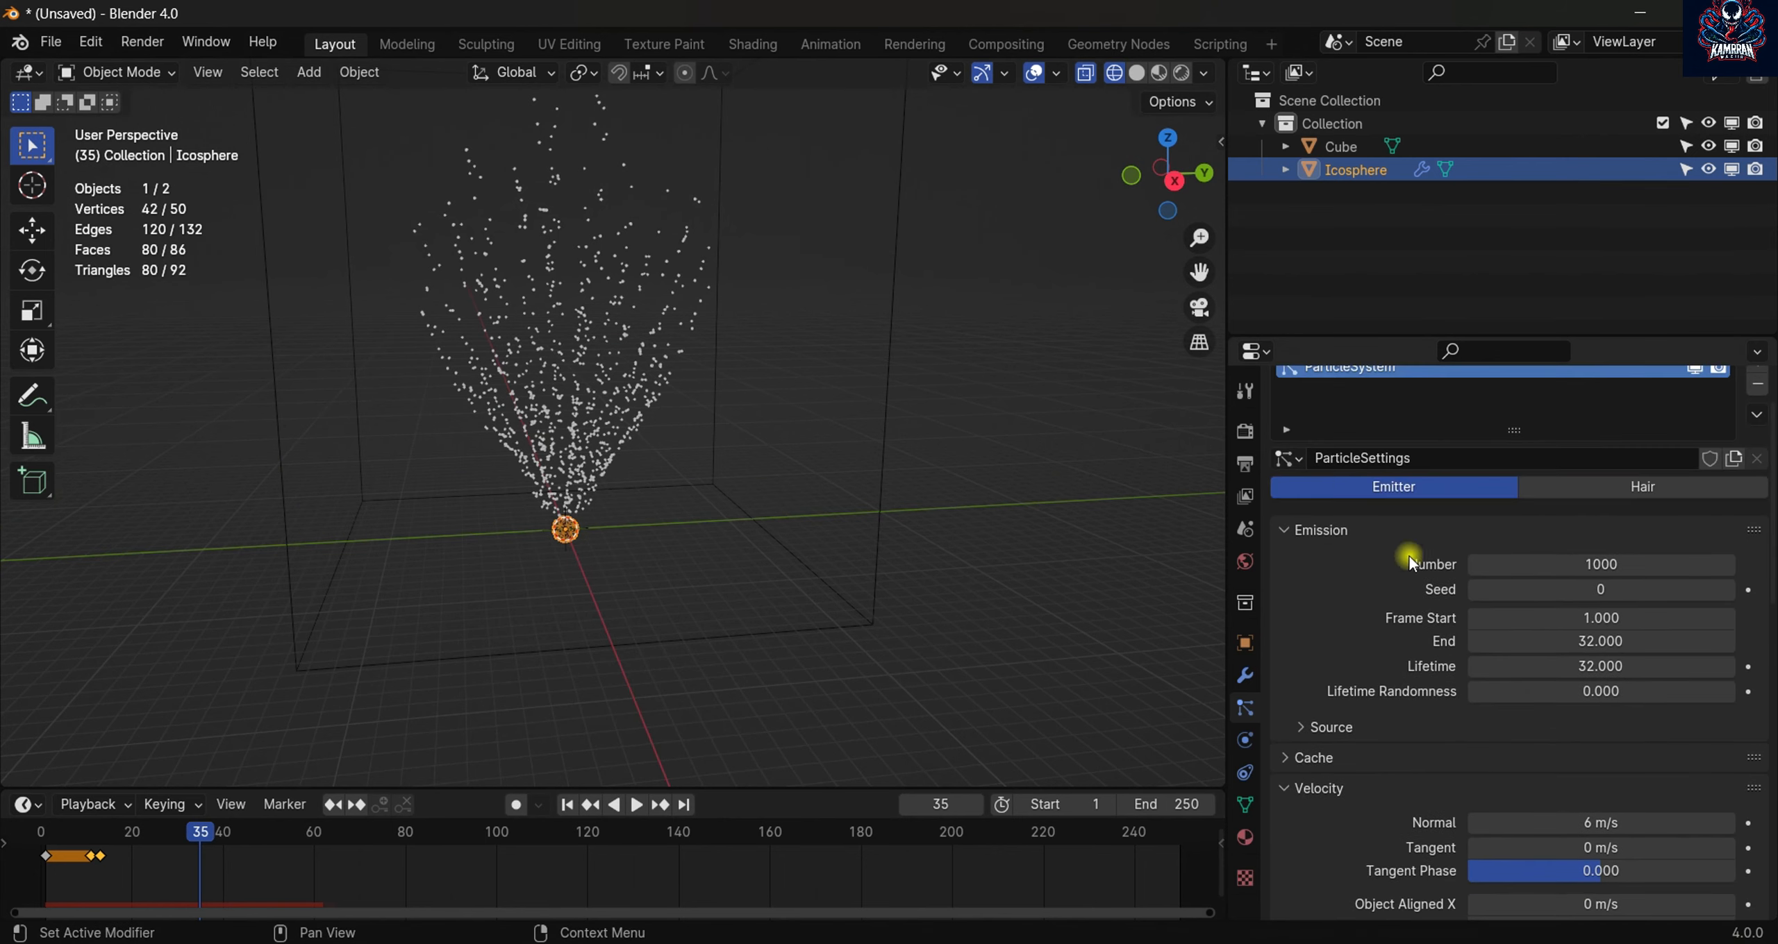
left_click(1331, 727)
scroll(1372, 625, "down", 5)
left_click(1520, 582)
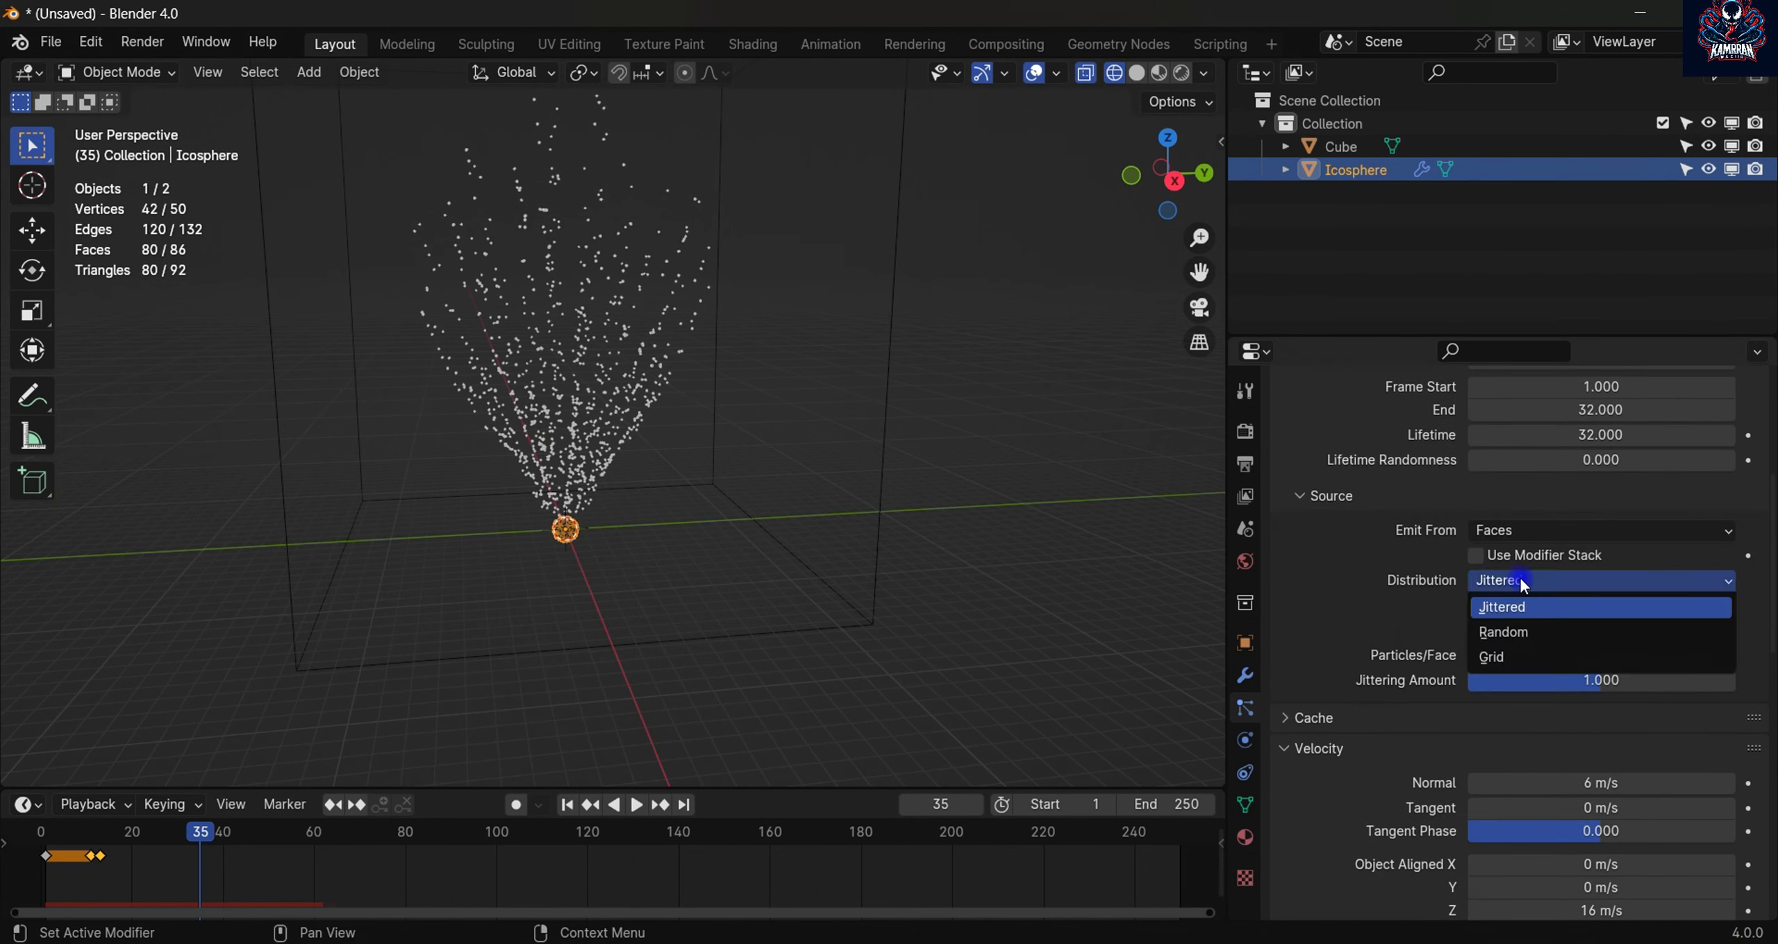
left_click(1520, 630)
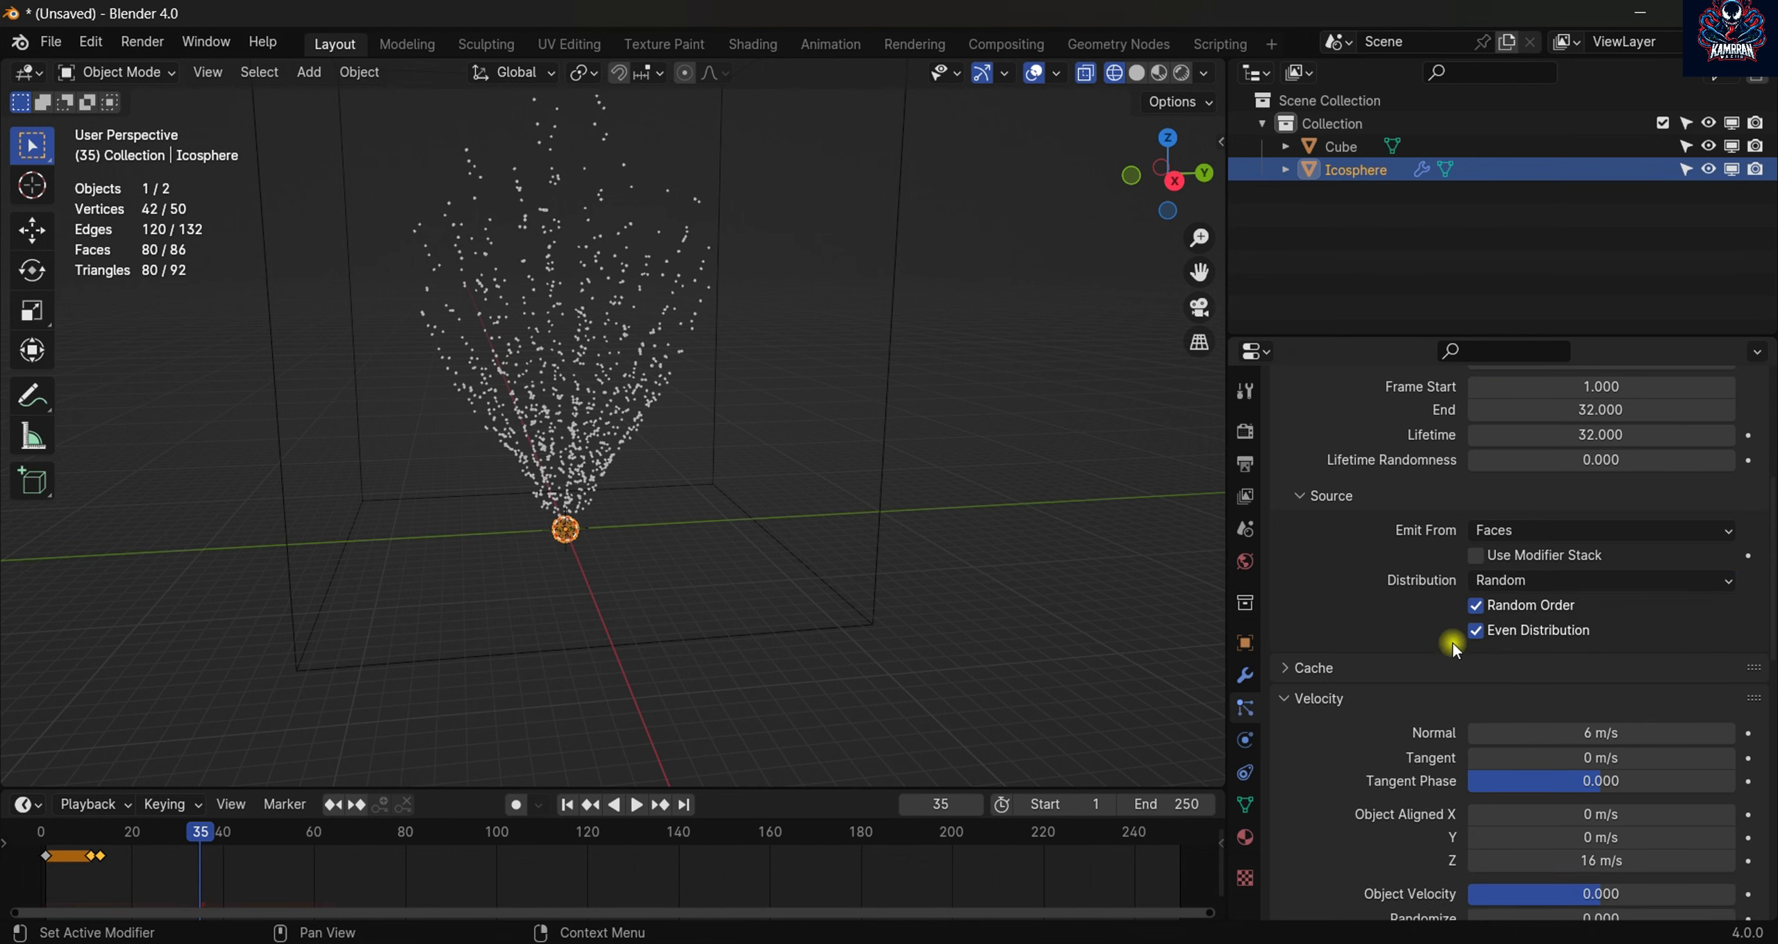
left_click(566, 805)
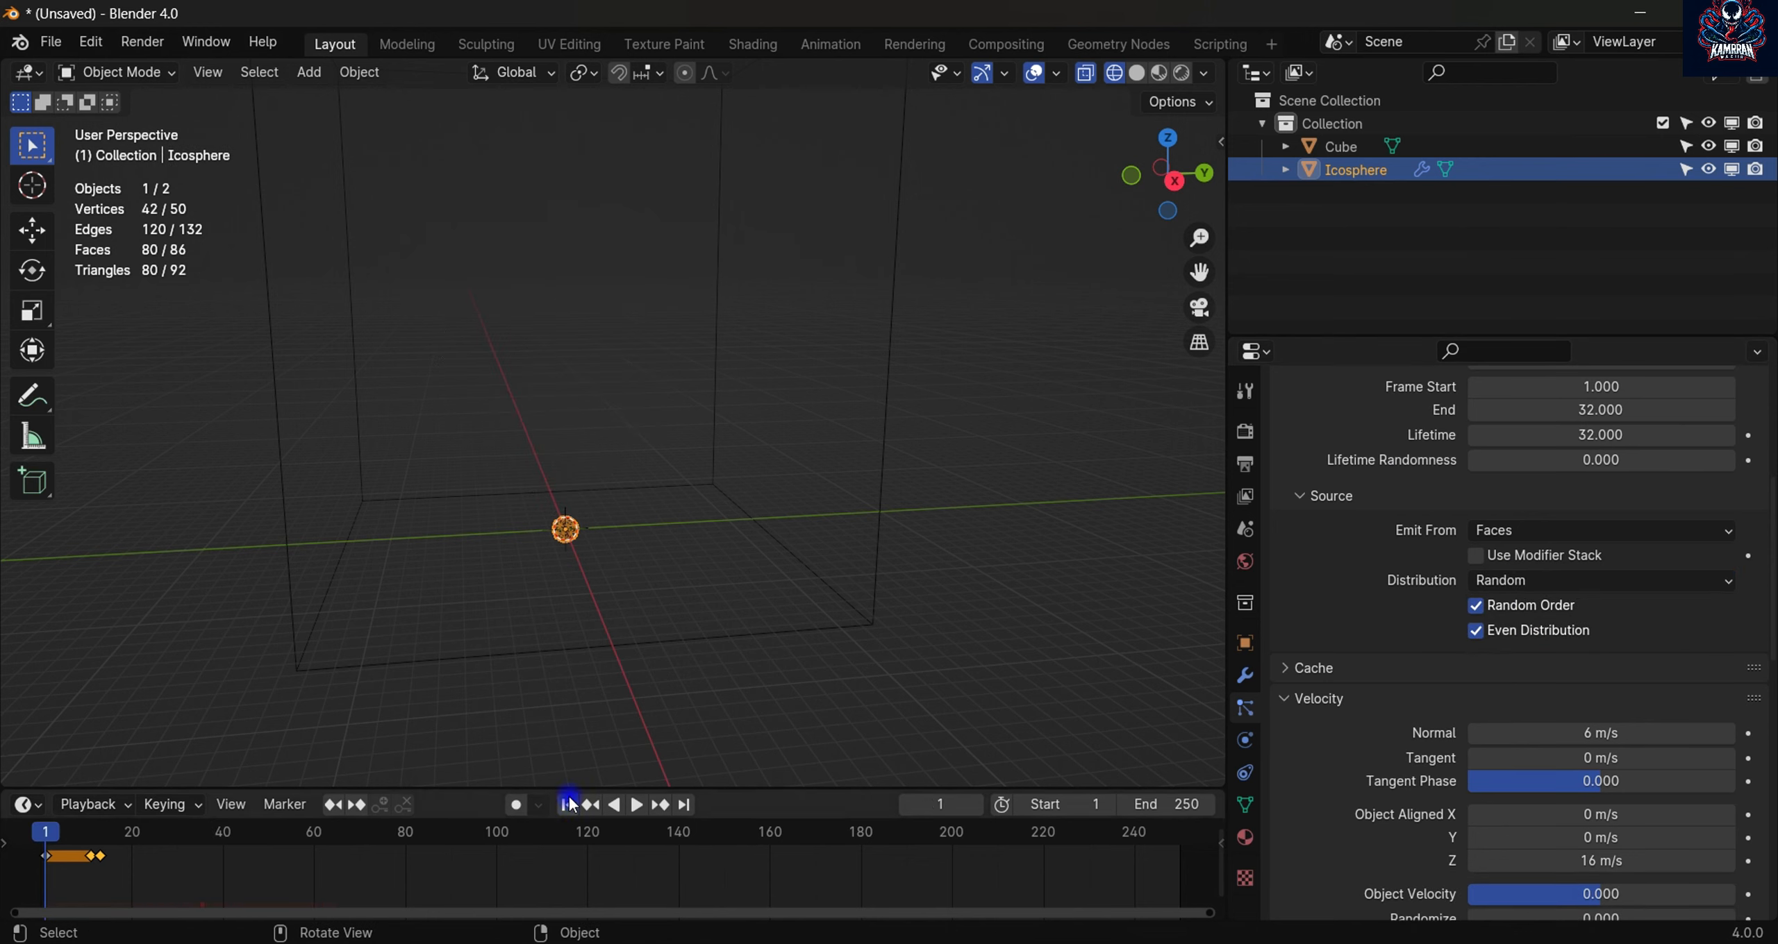
key("space")
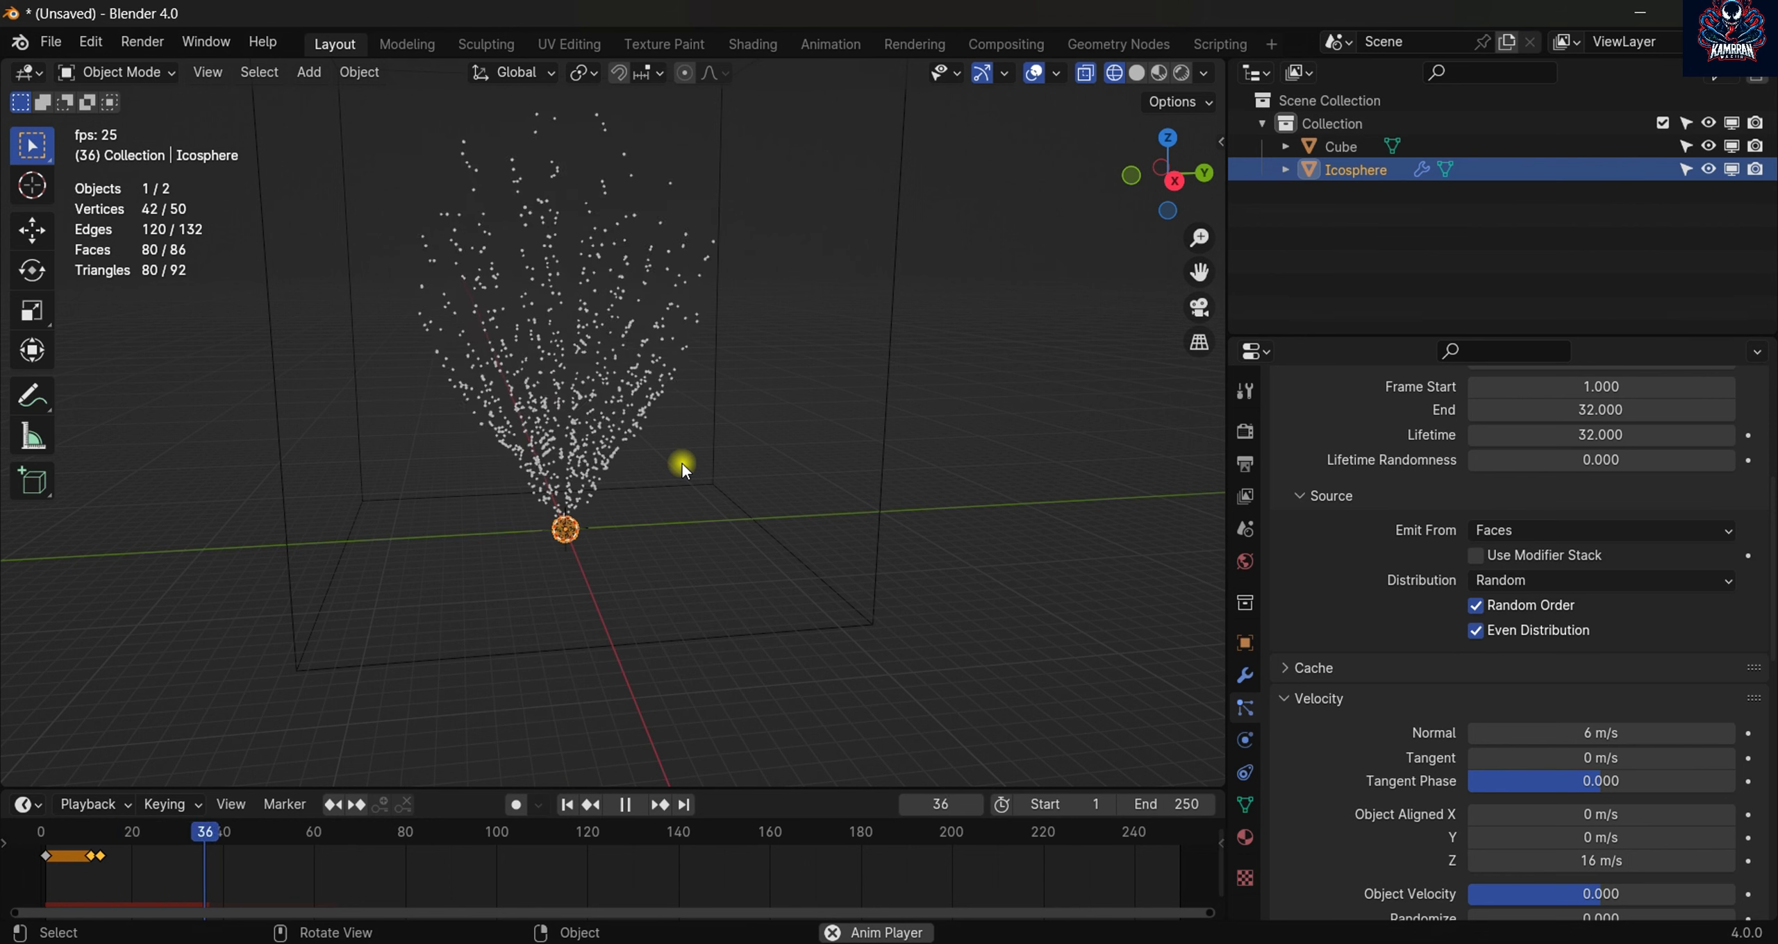
key("space")
middle_click_drag(684, 454, 684, 256)
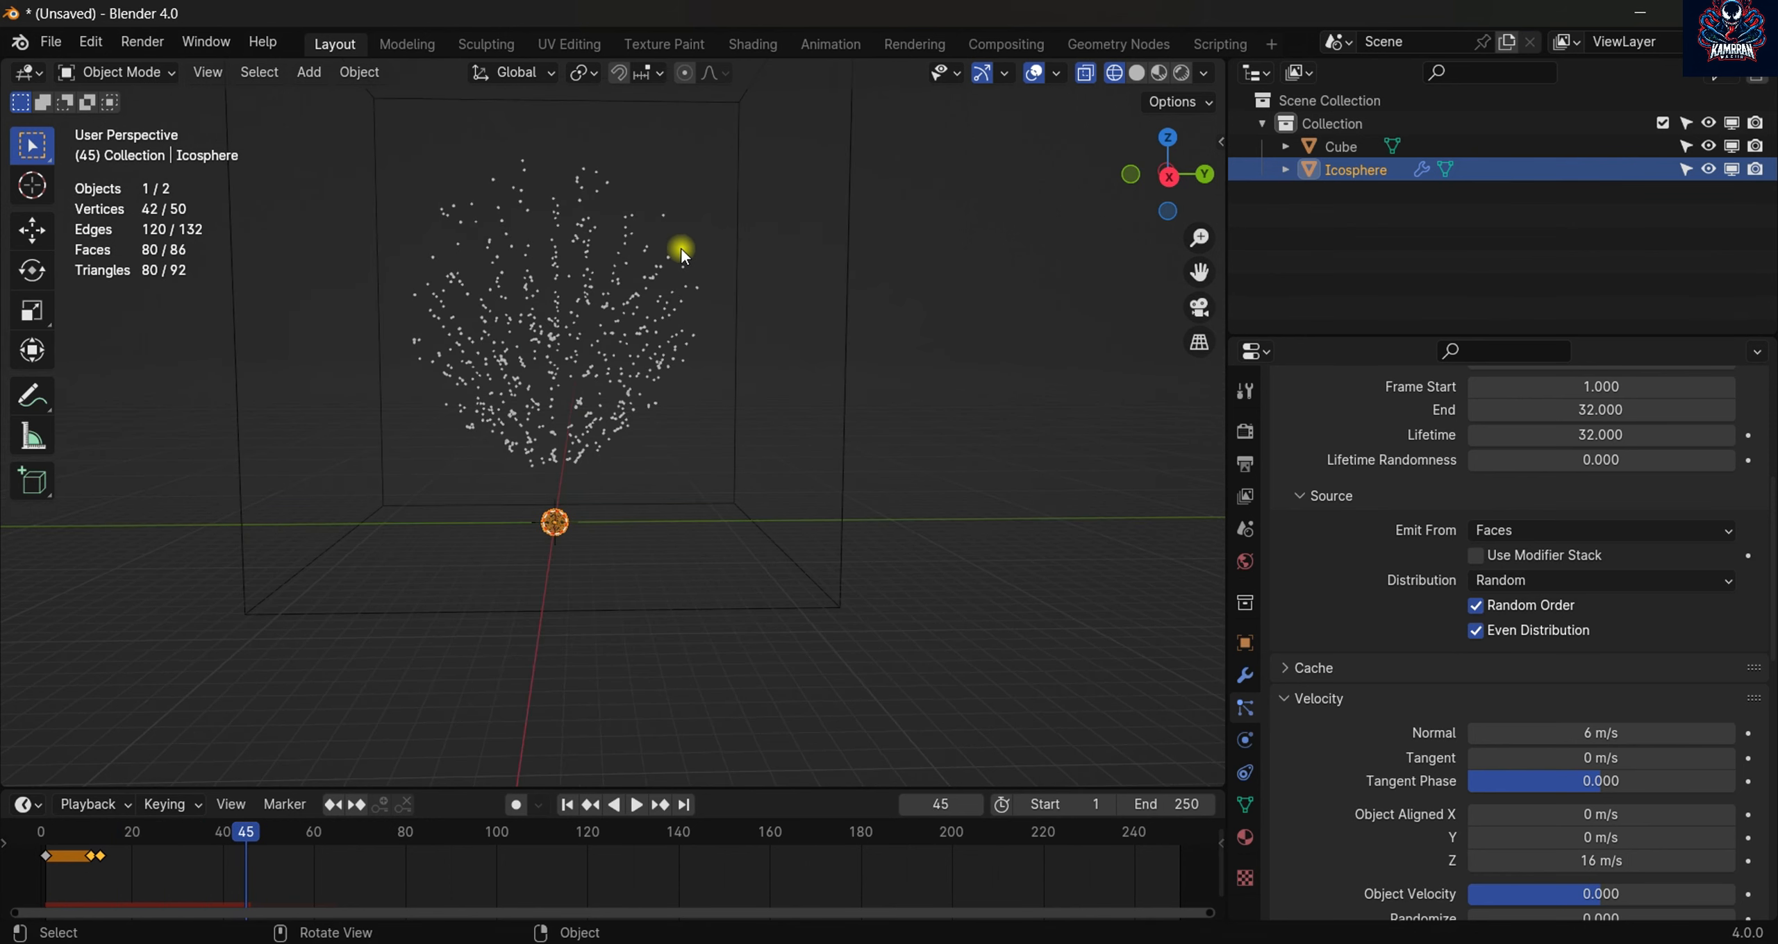
- Add a Turbulence force field, raise it about 6.27 m along Z into the particle burst, and play the animation from frame 1
key("shift+a")
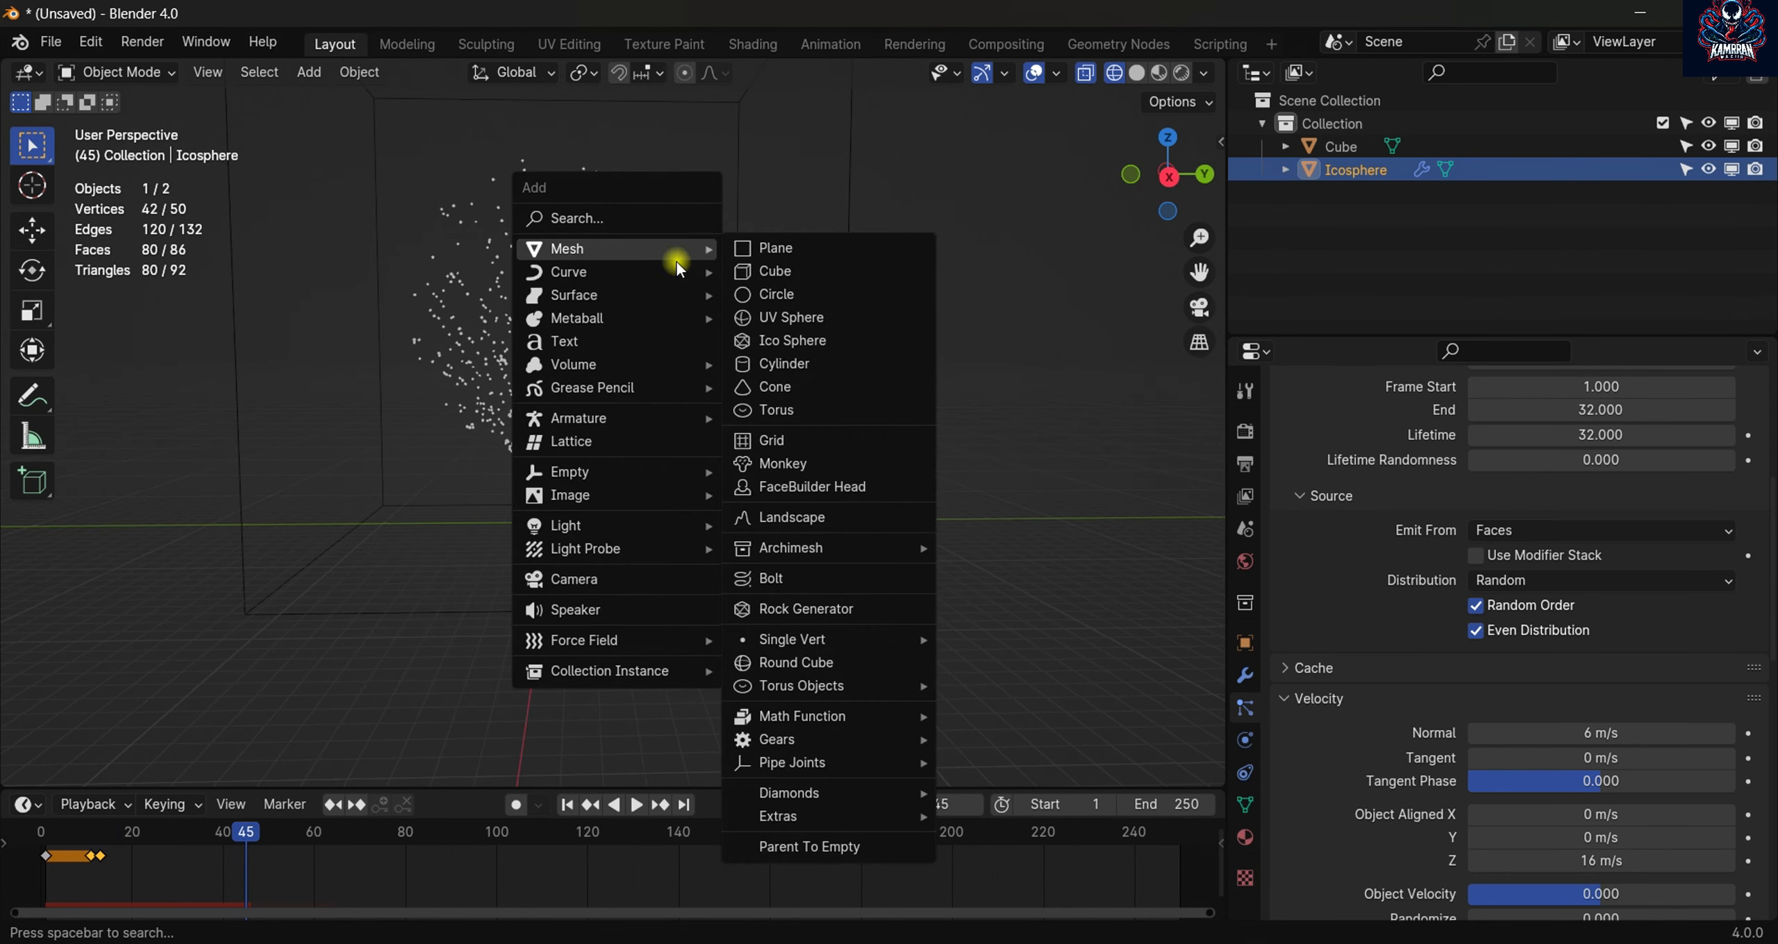
mouse_move(580, 642)
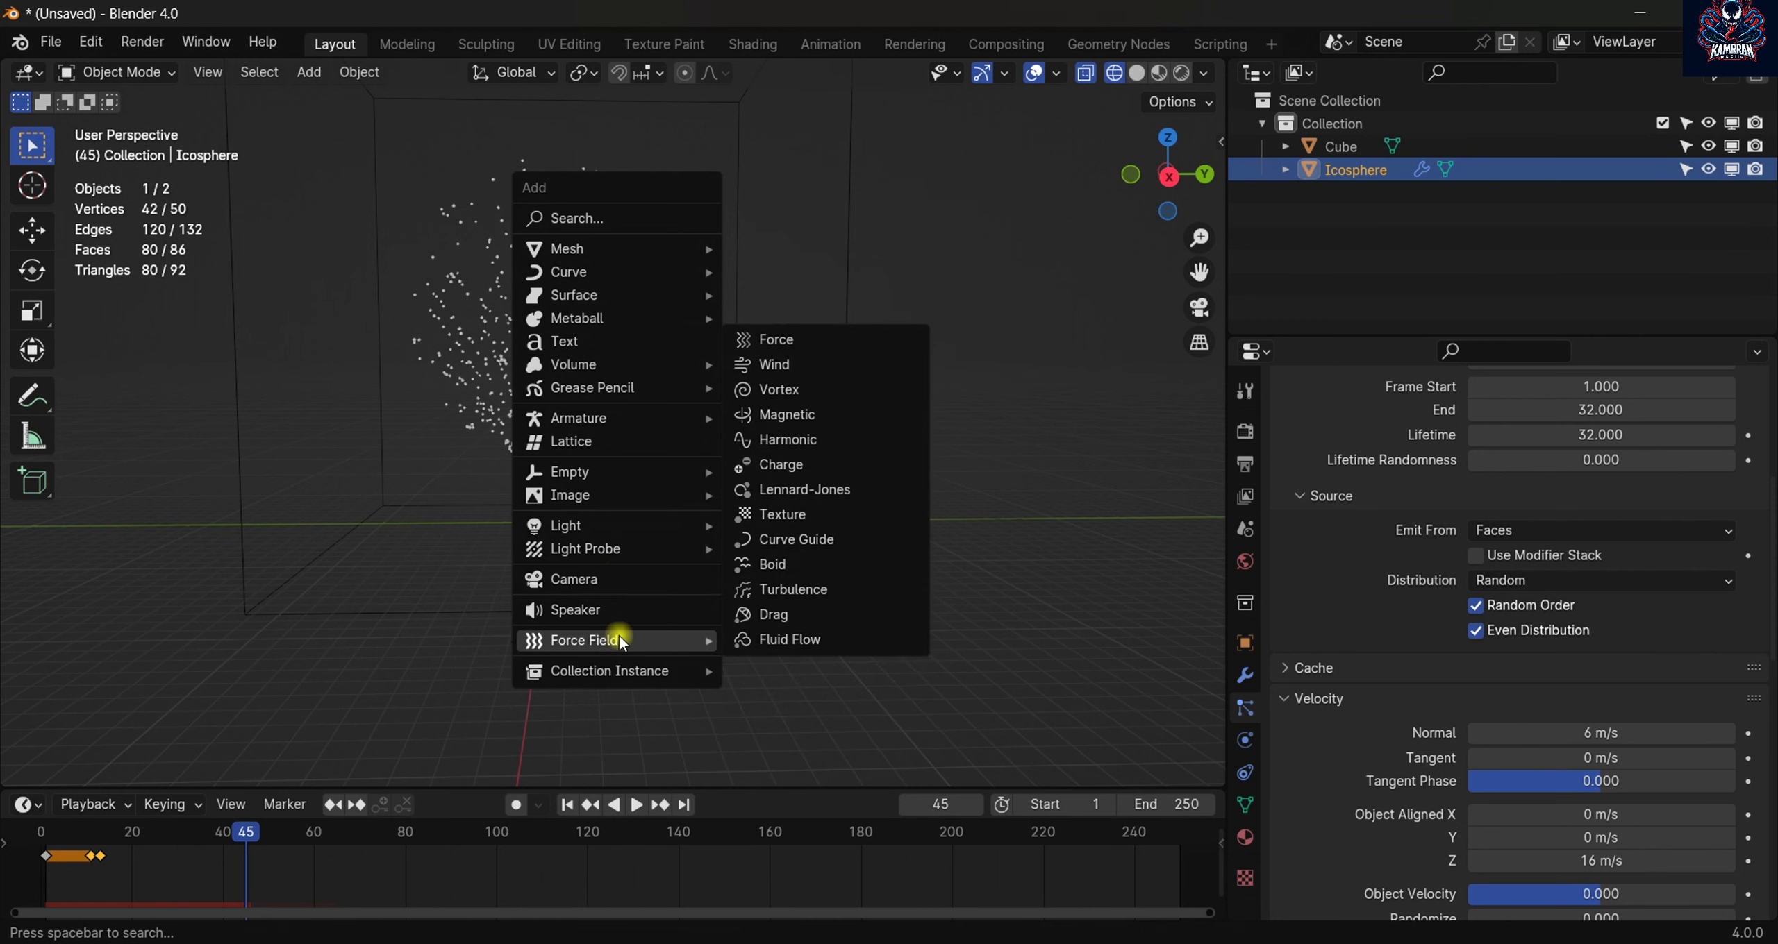
left_click(760, 589)
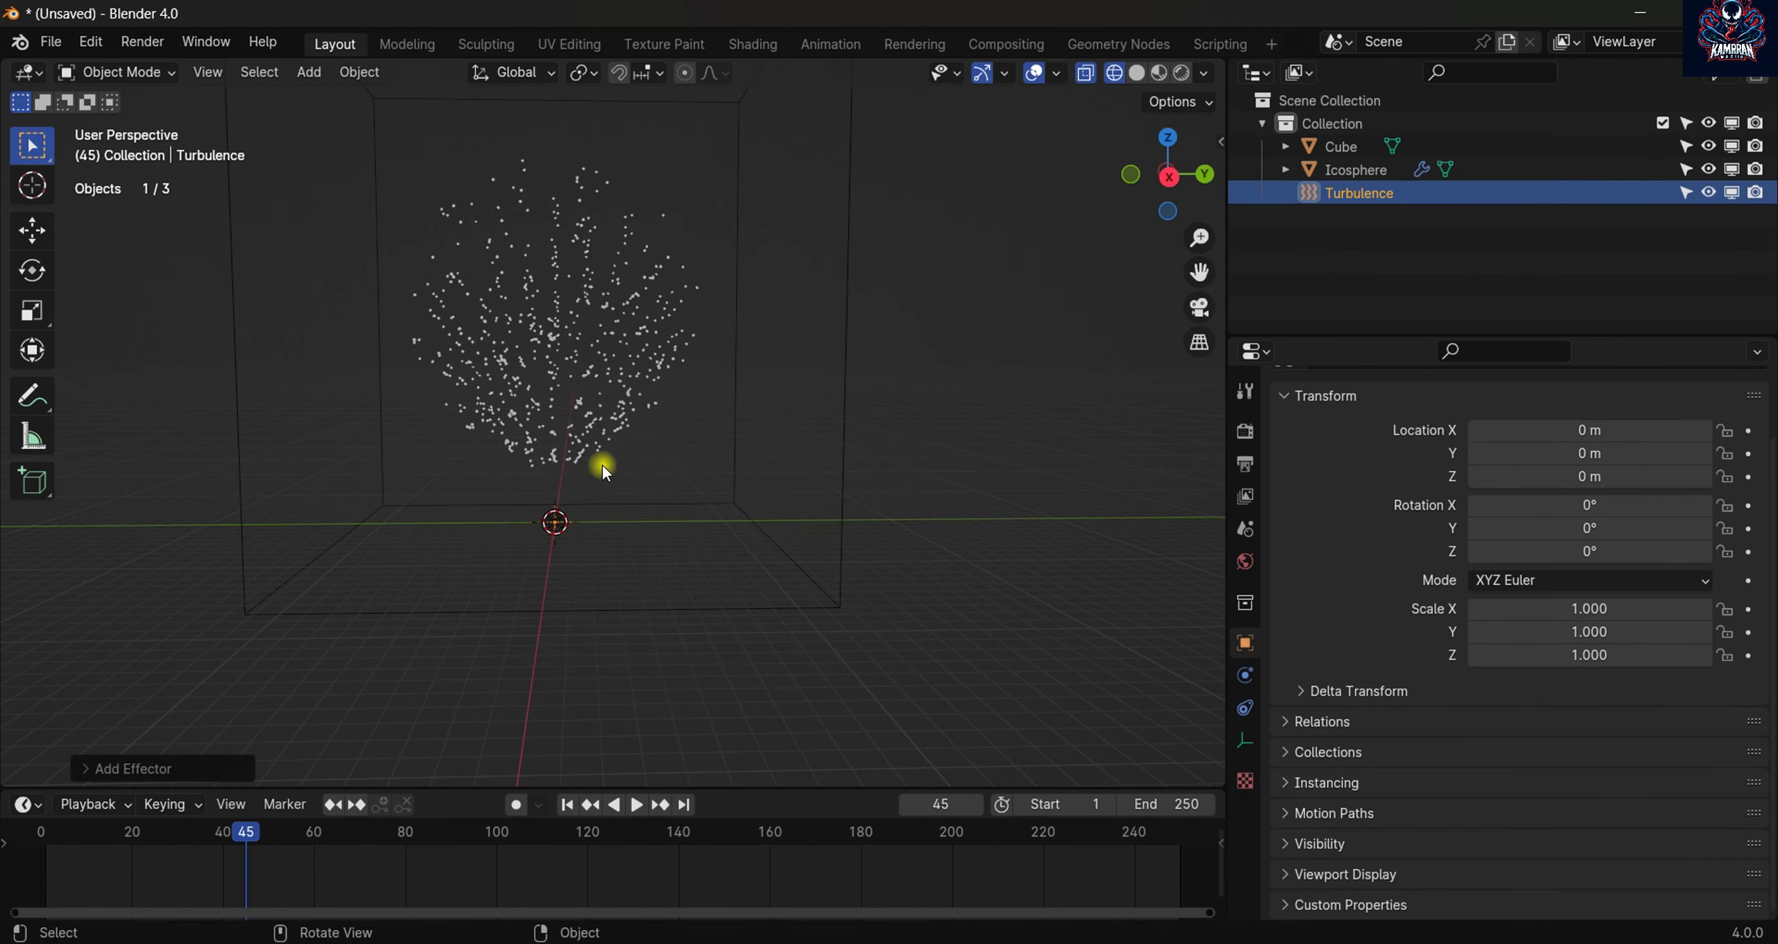
key("g")
key("z")
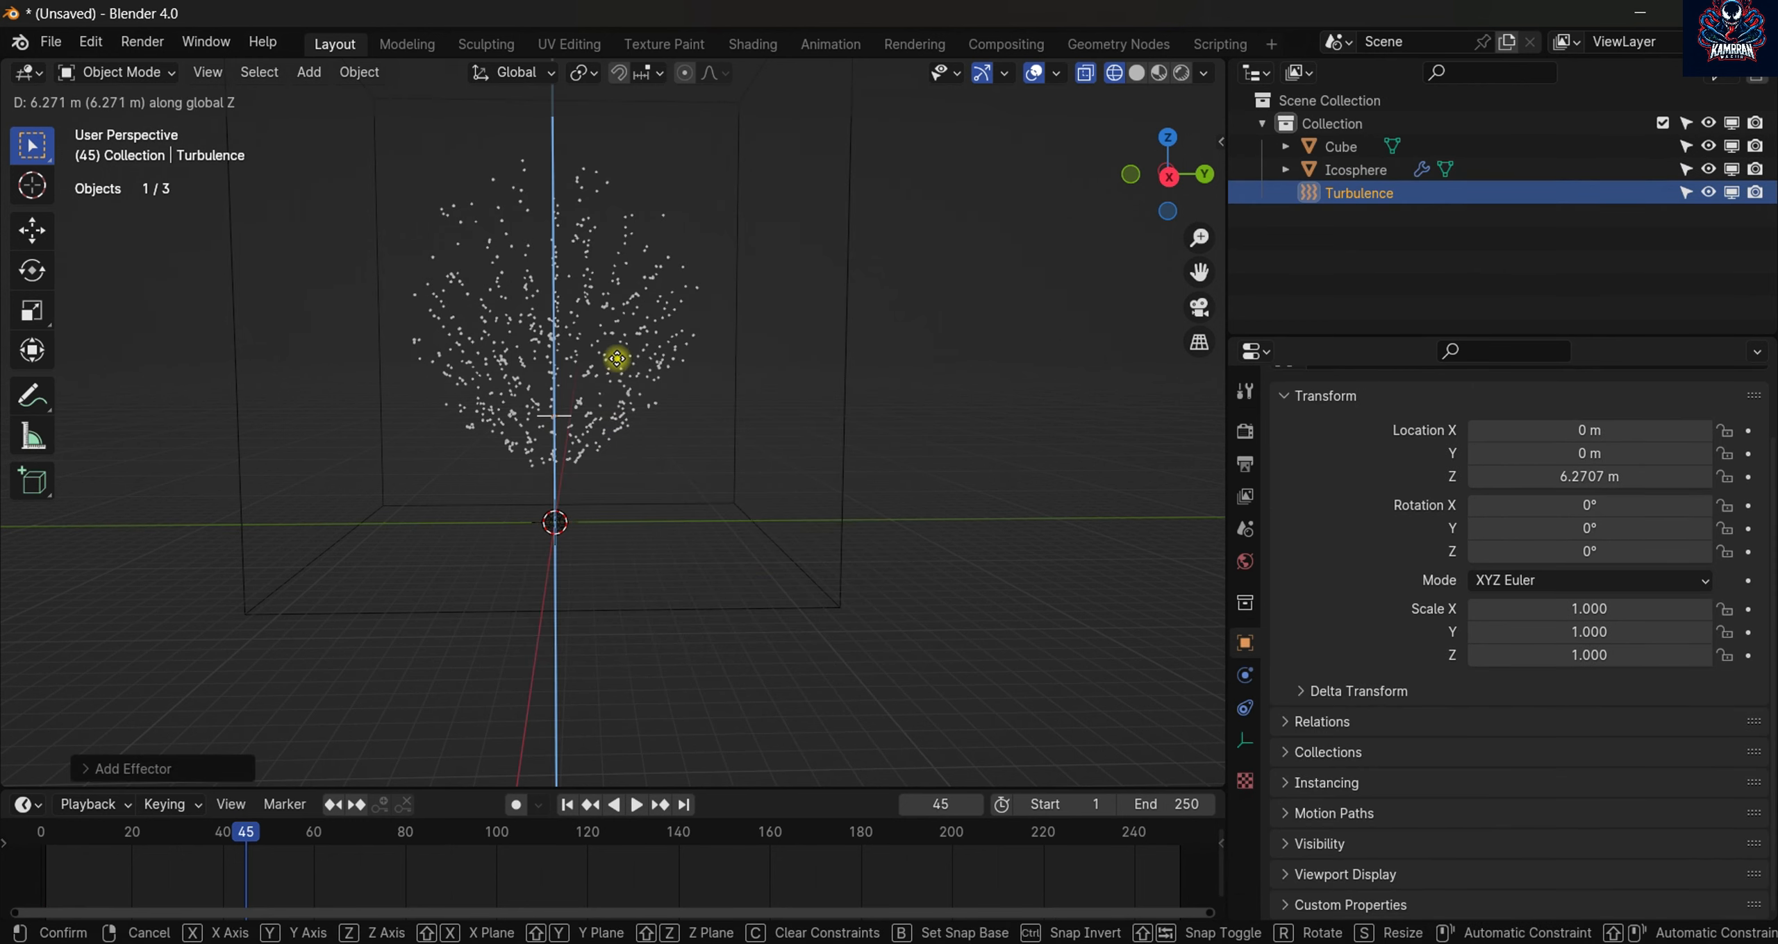
left_click(616, 359)
left_click(568, 806)
key("space")
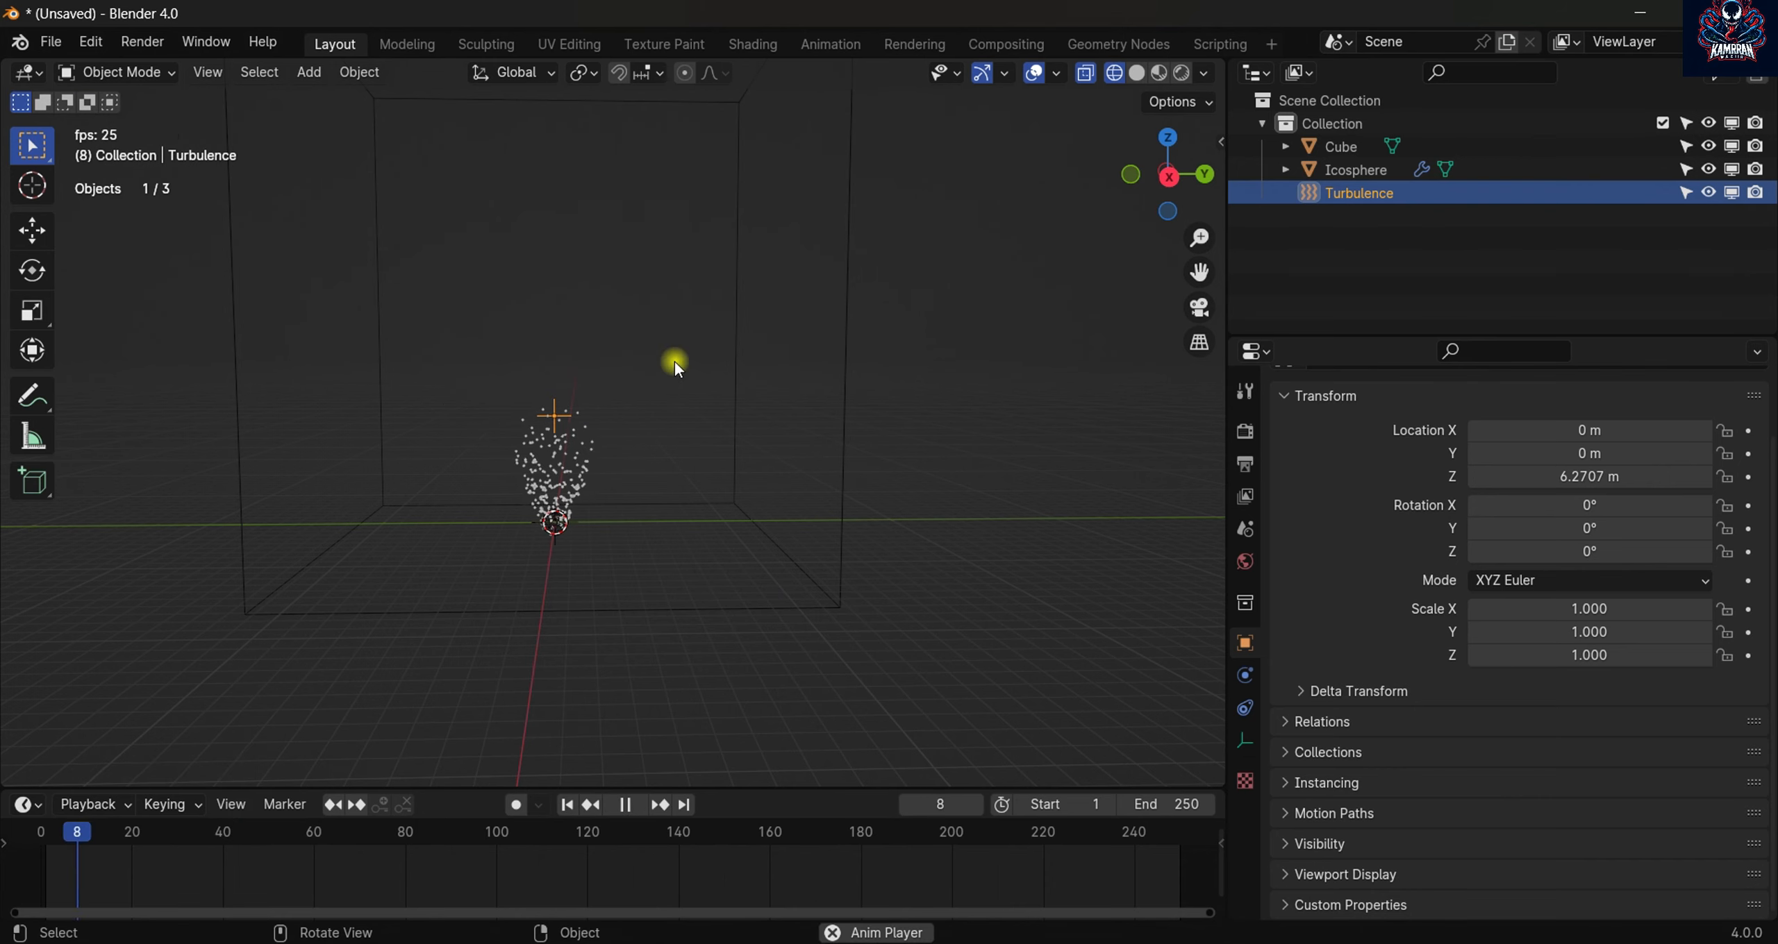
key("space")
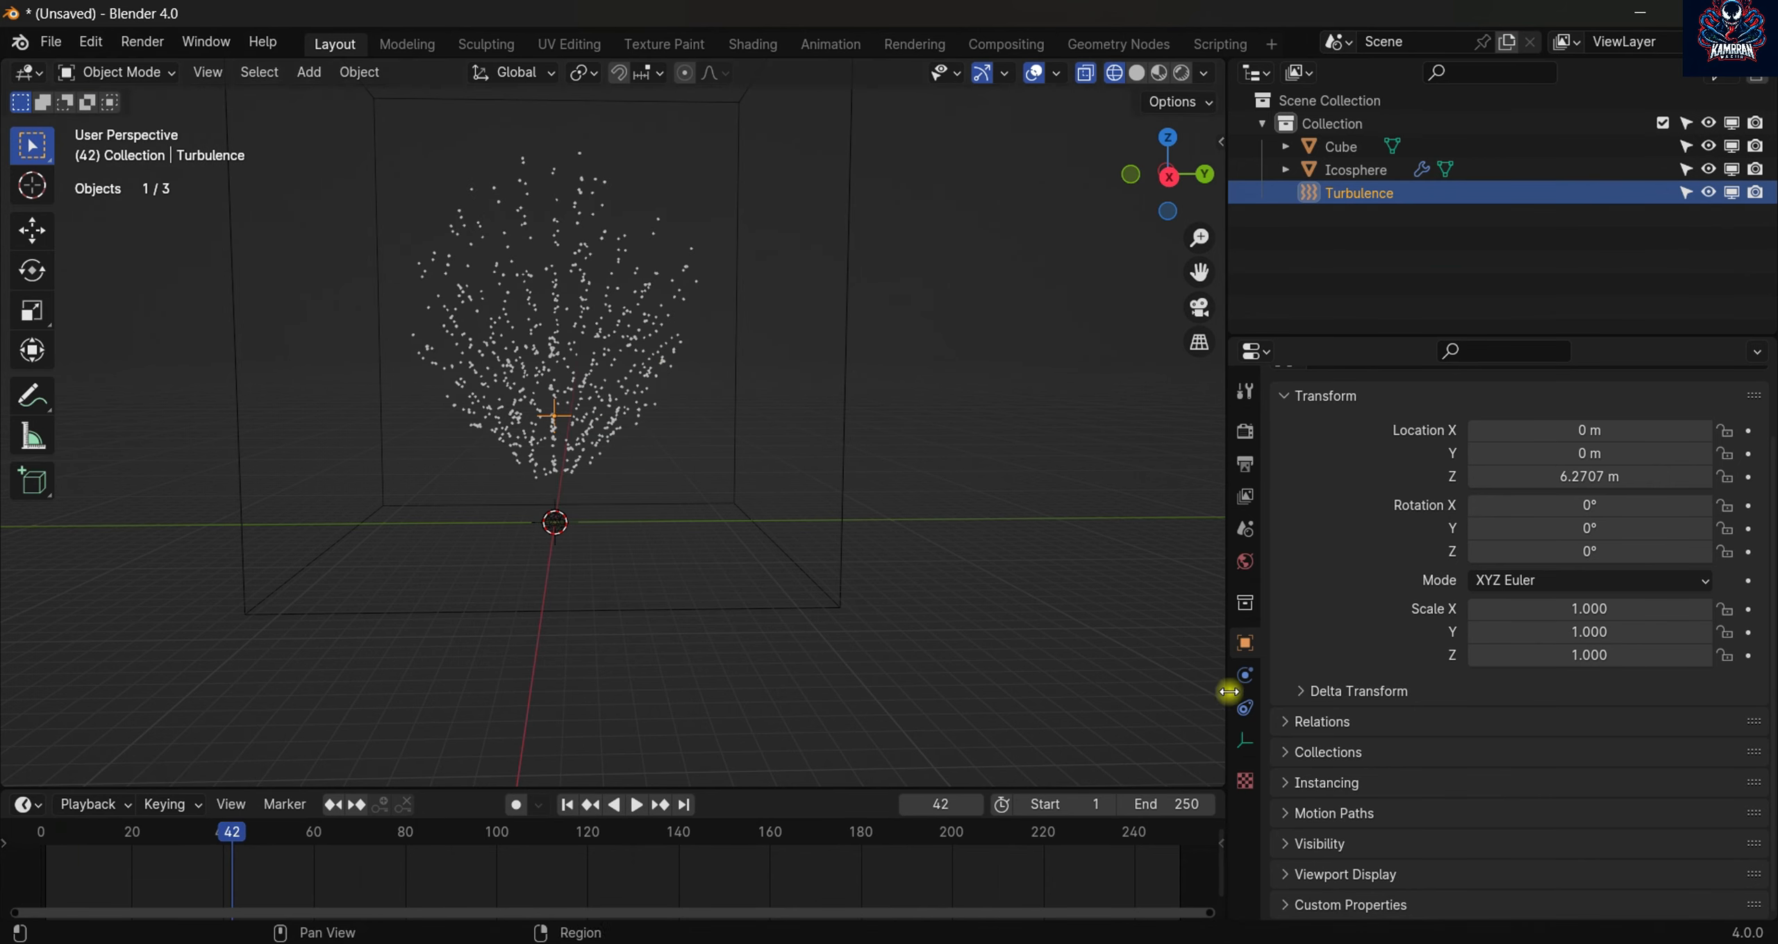
- Set the turbulence force field's strength to 31.2 and replay the animation to inspect the particle motion
left_click(1245, 675)
left_click_drag(1542, 530, 1544, 530)
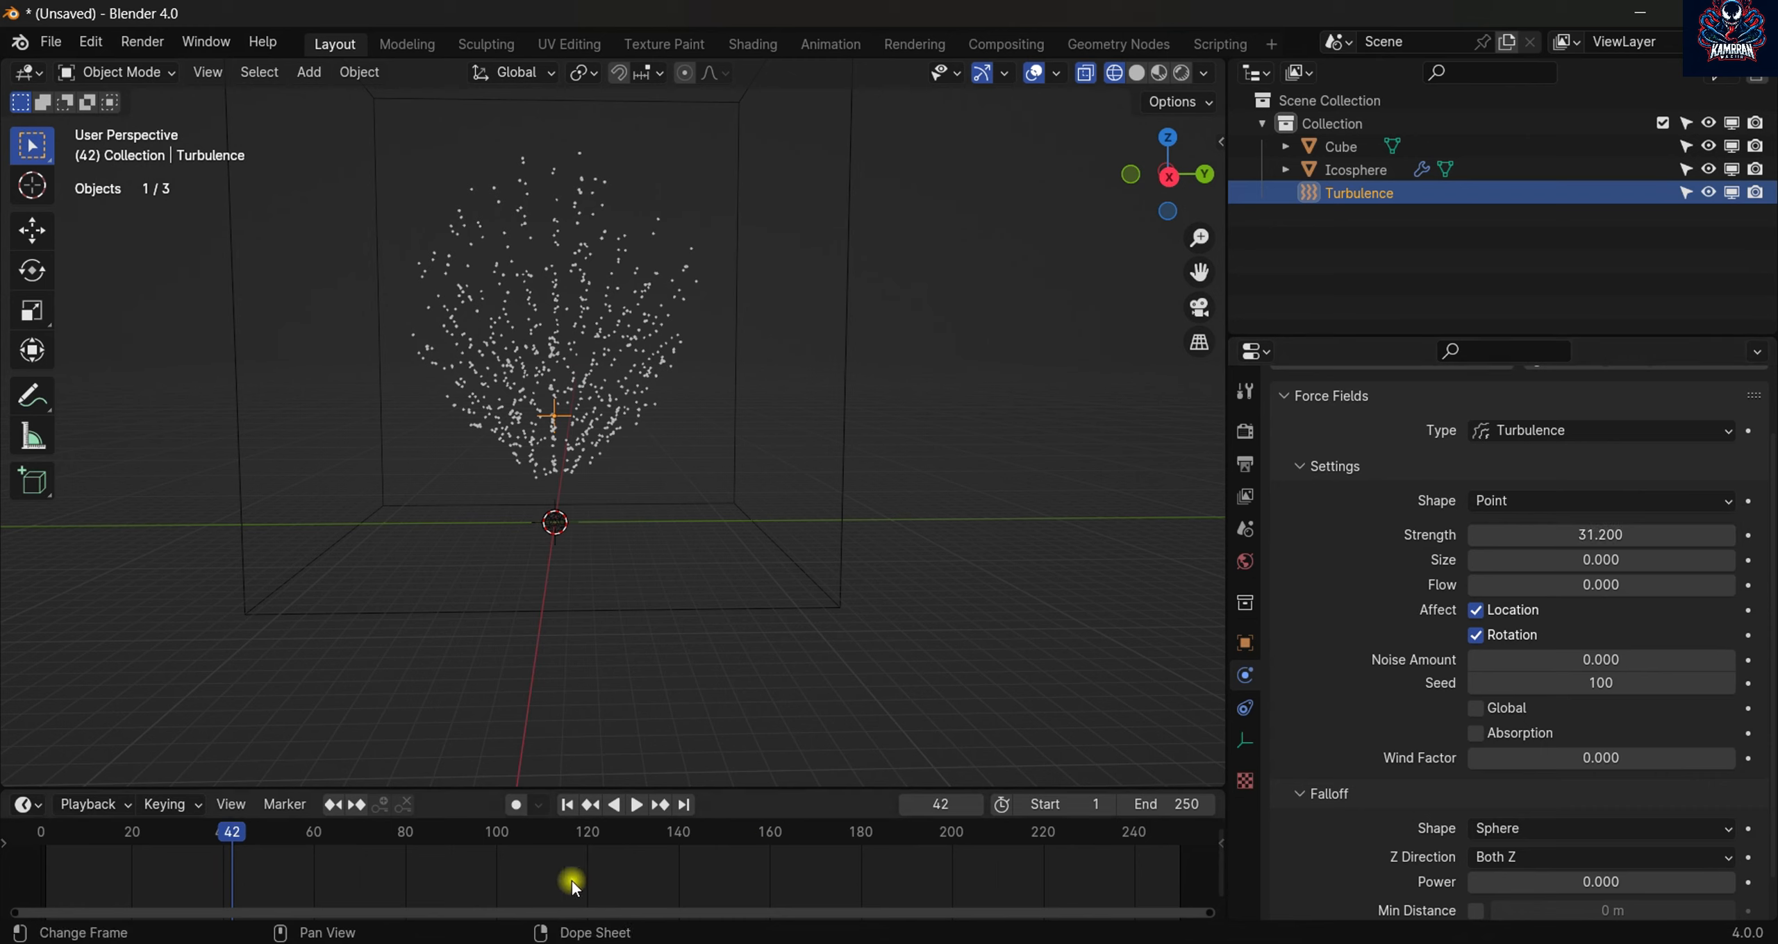
left_click(560, 807)
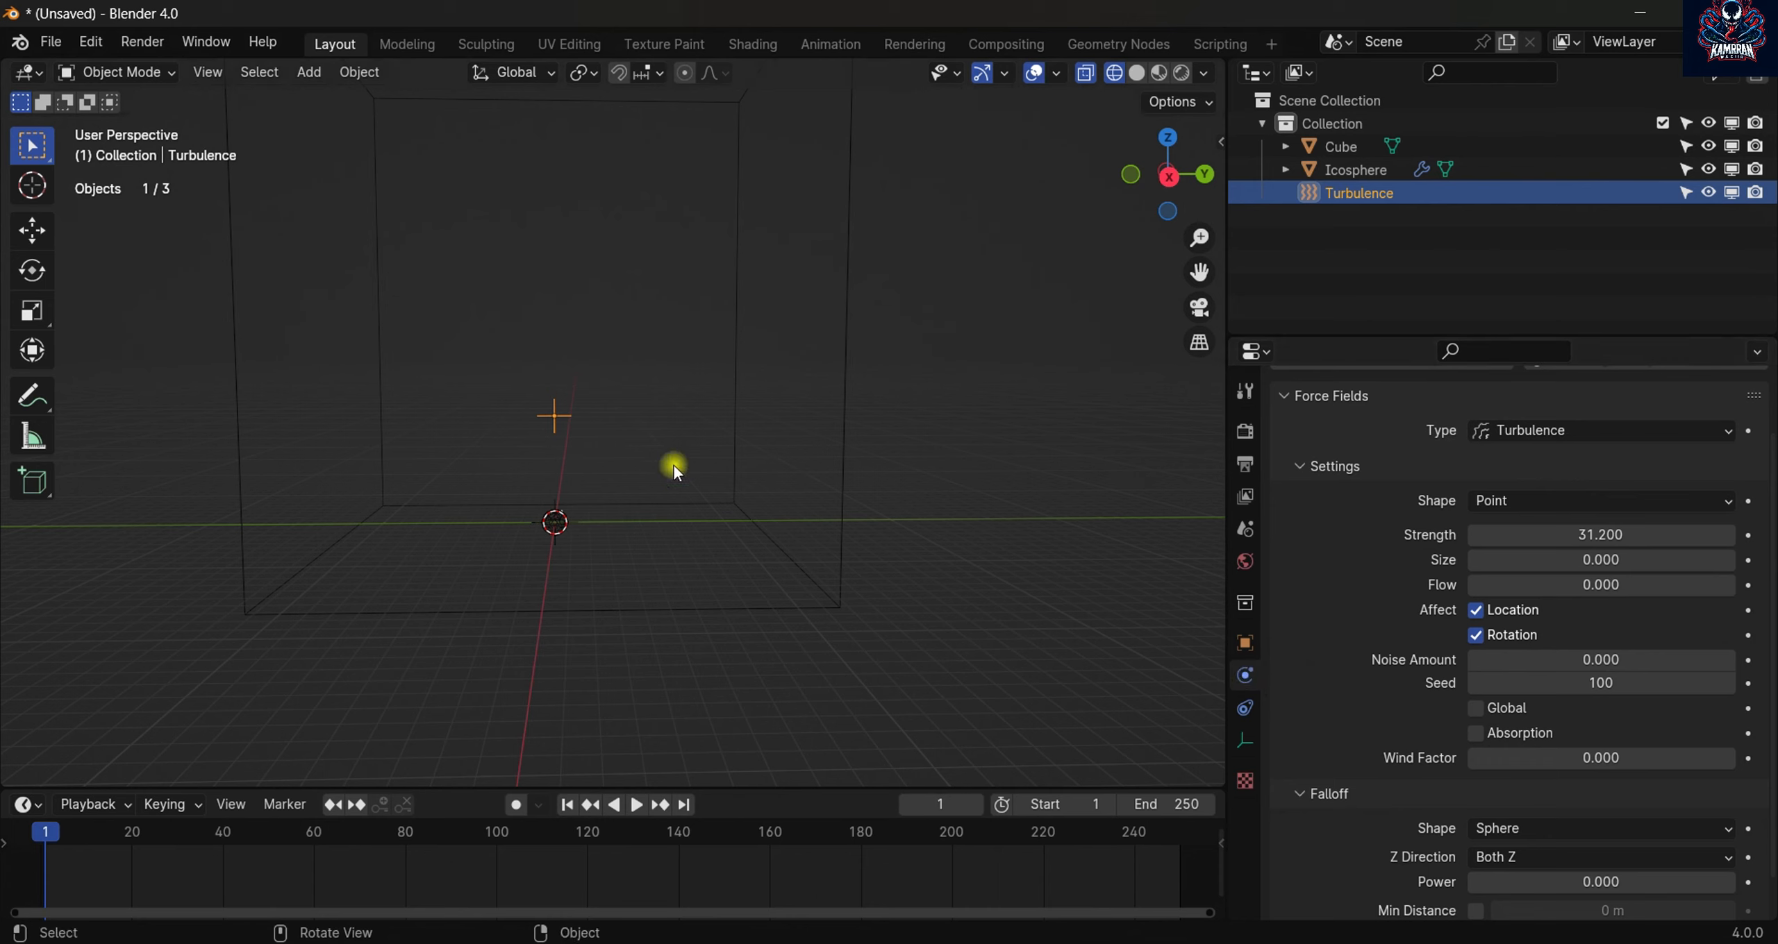
key("space")
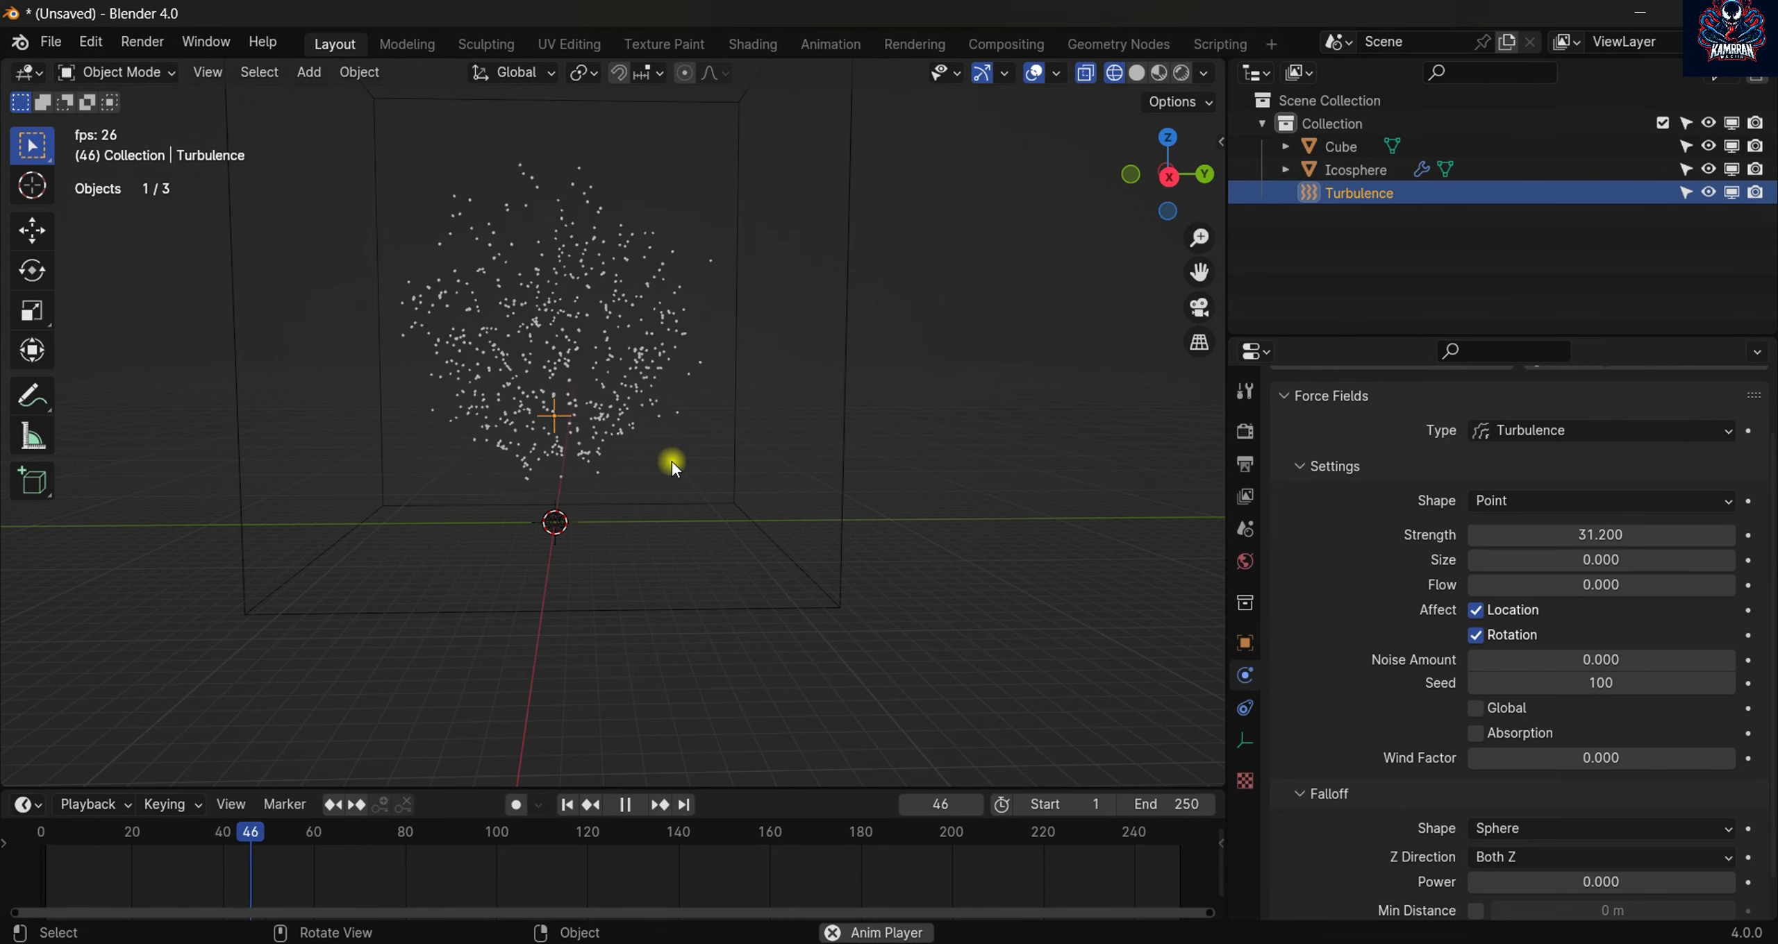
key("space")
mouse_move(659, 325)
middle_mouse_down()
mouse_move(381, 254)
mouse_move(579, 425)
mouse_move(639, 340)
middle_mouse_up()
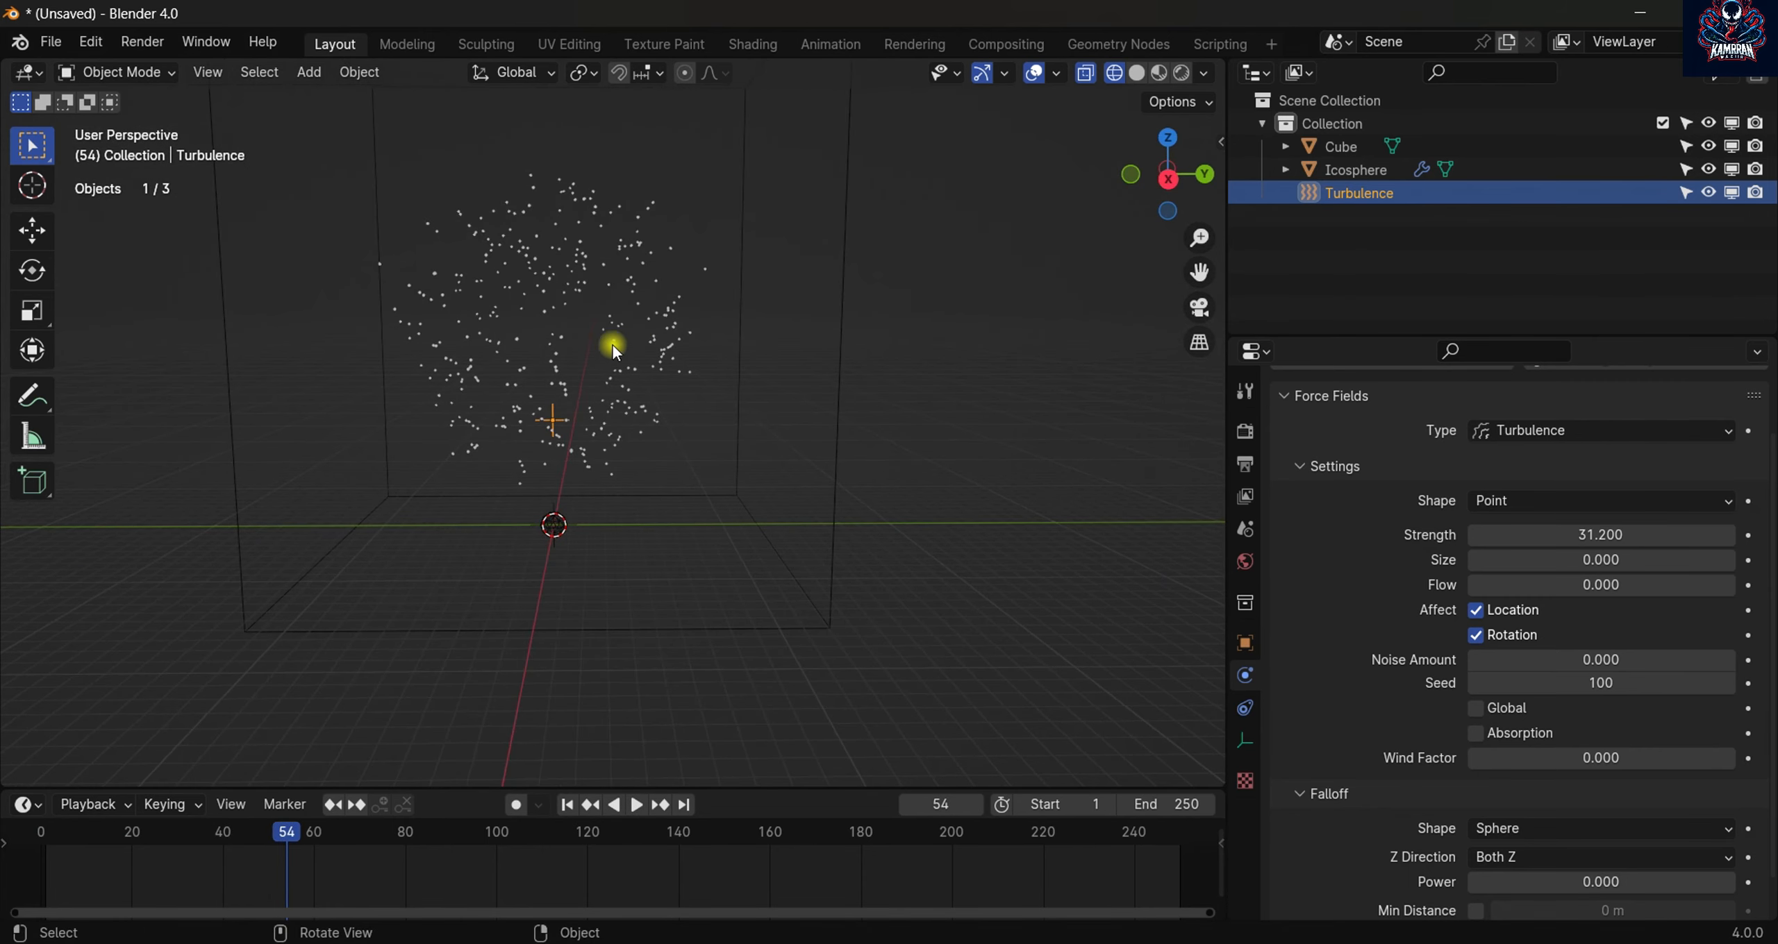
mouse_move(651, 253)
middle_mouse_down()
mouse_move(636, 329)
mouse_move(639, 282)
middle_mouse_up()
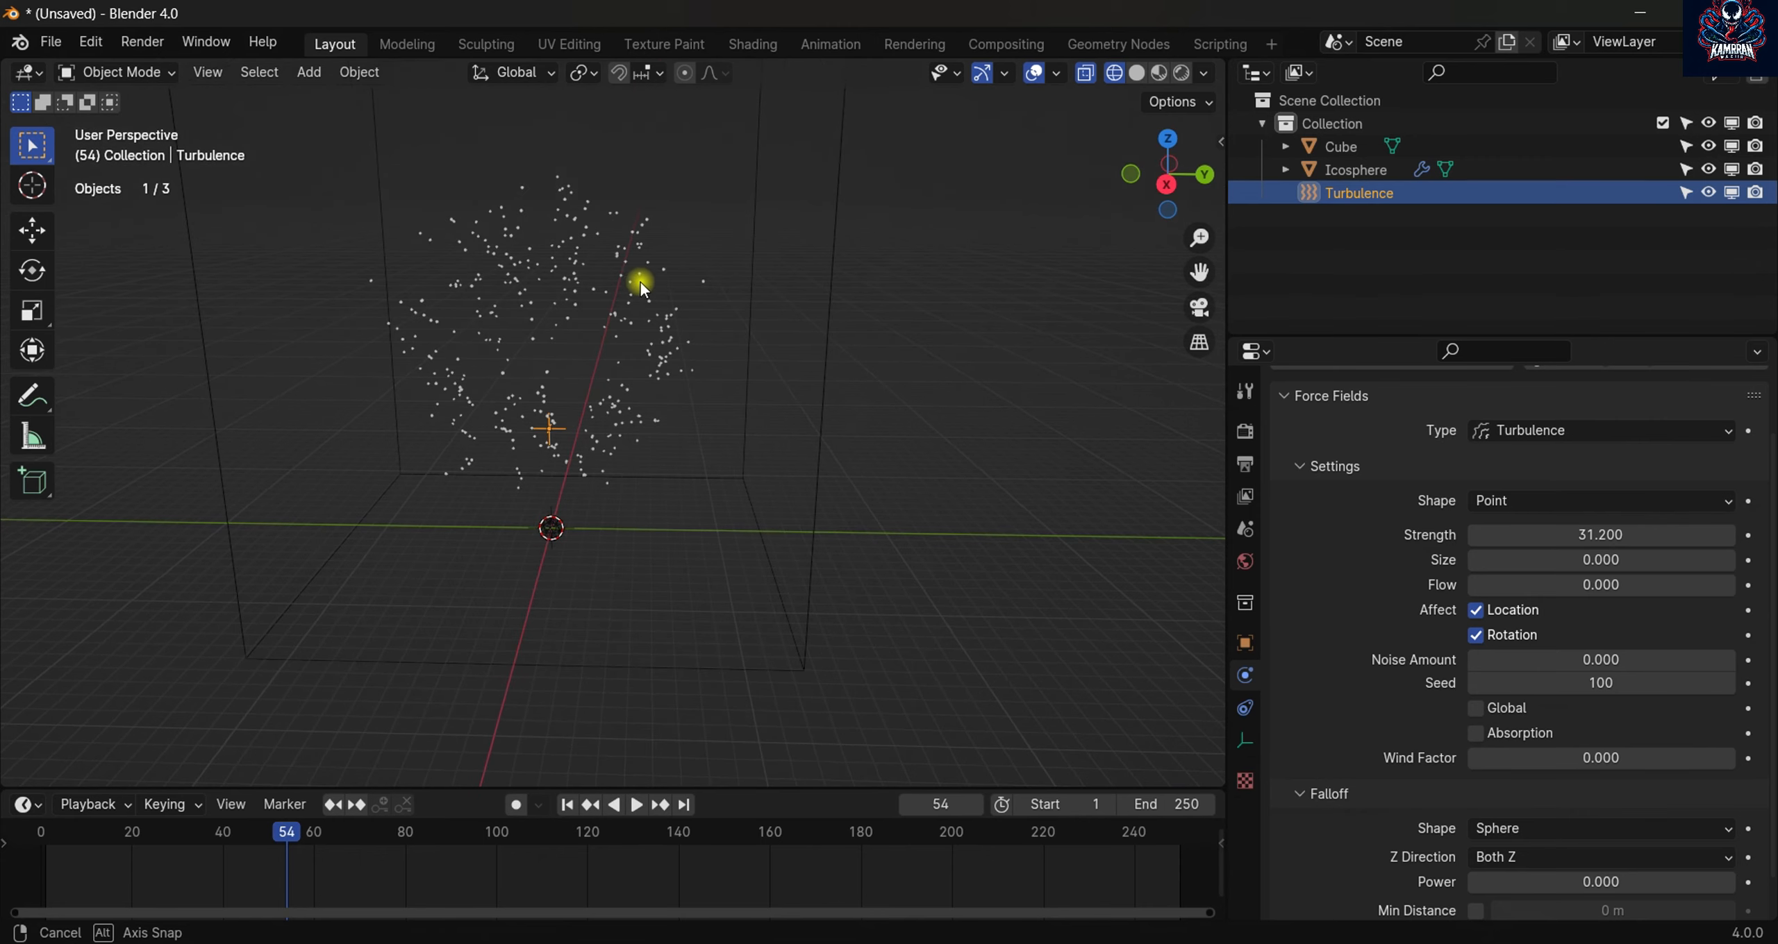
- Increase the turbulence force field's strength to 65.1 and replay the animation from the start
left_click_drag(1524, 536, 1549, 535)
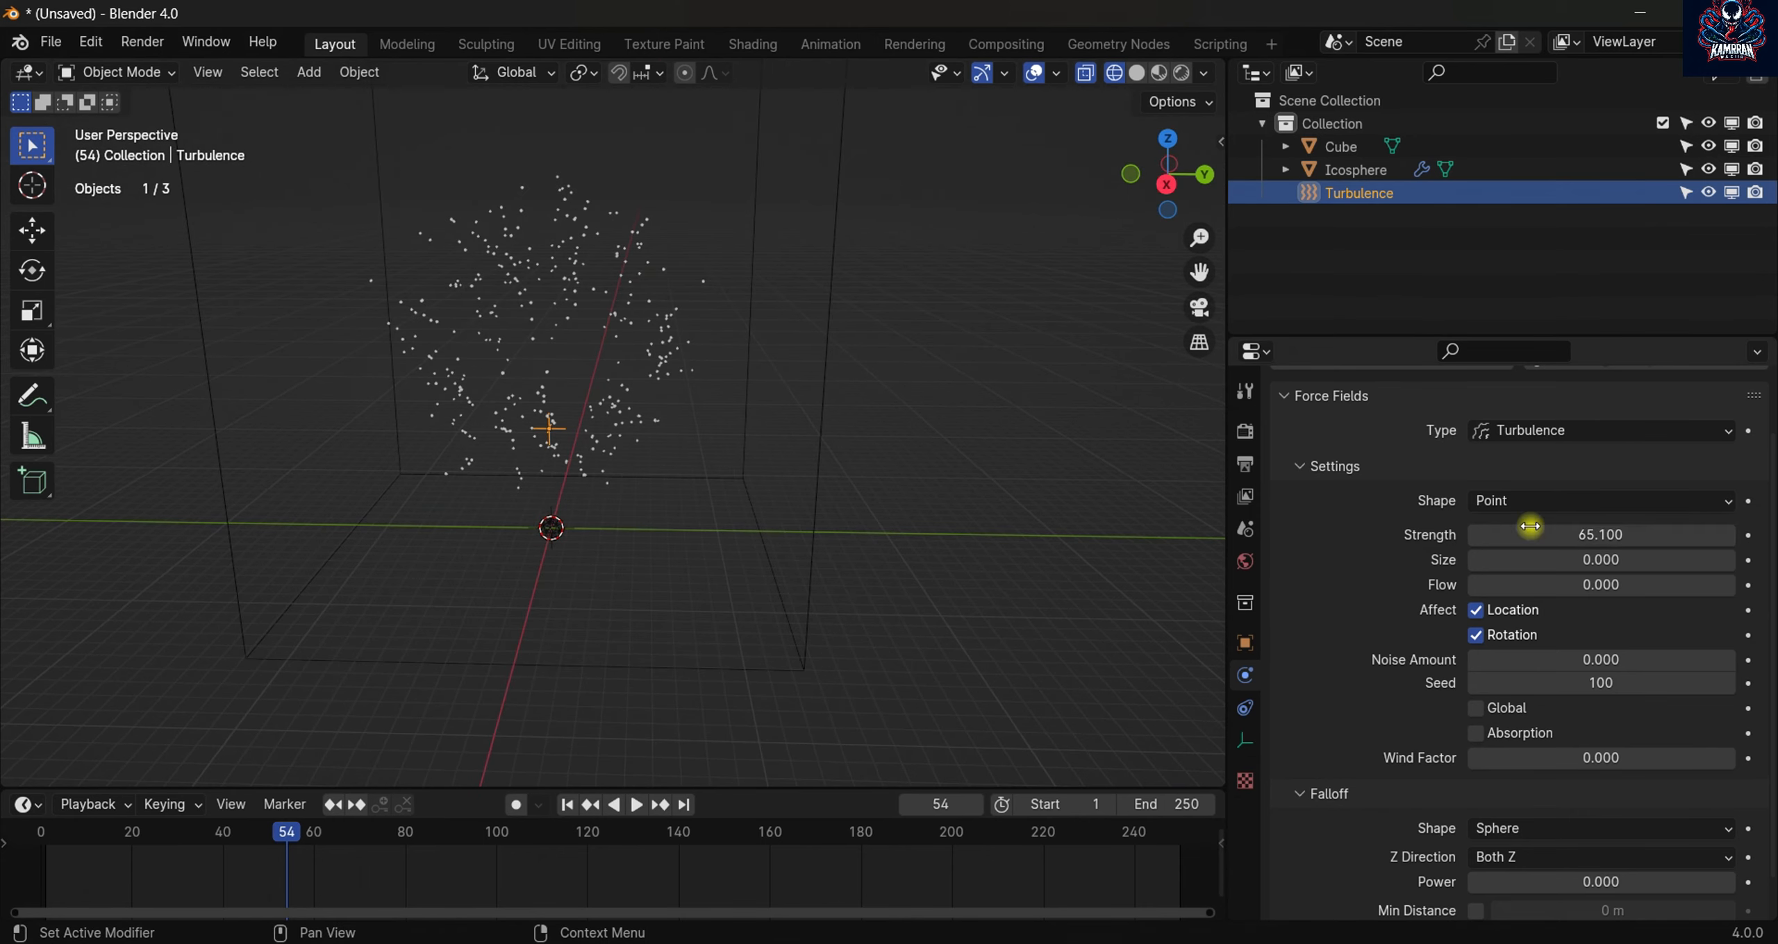
left_click(566, 804)
key("space")
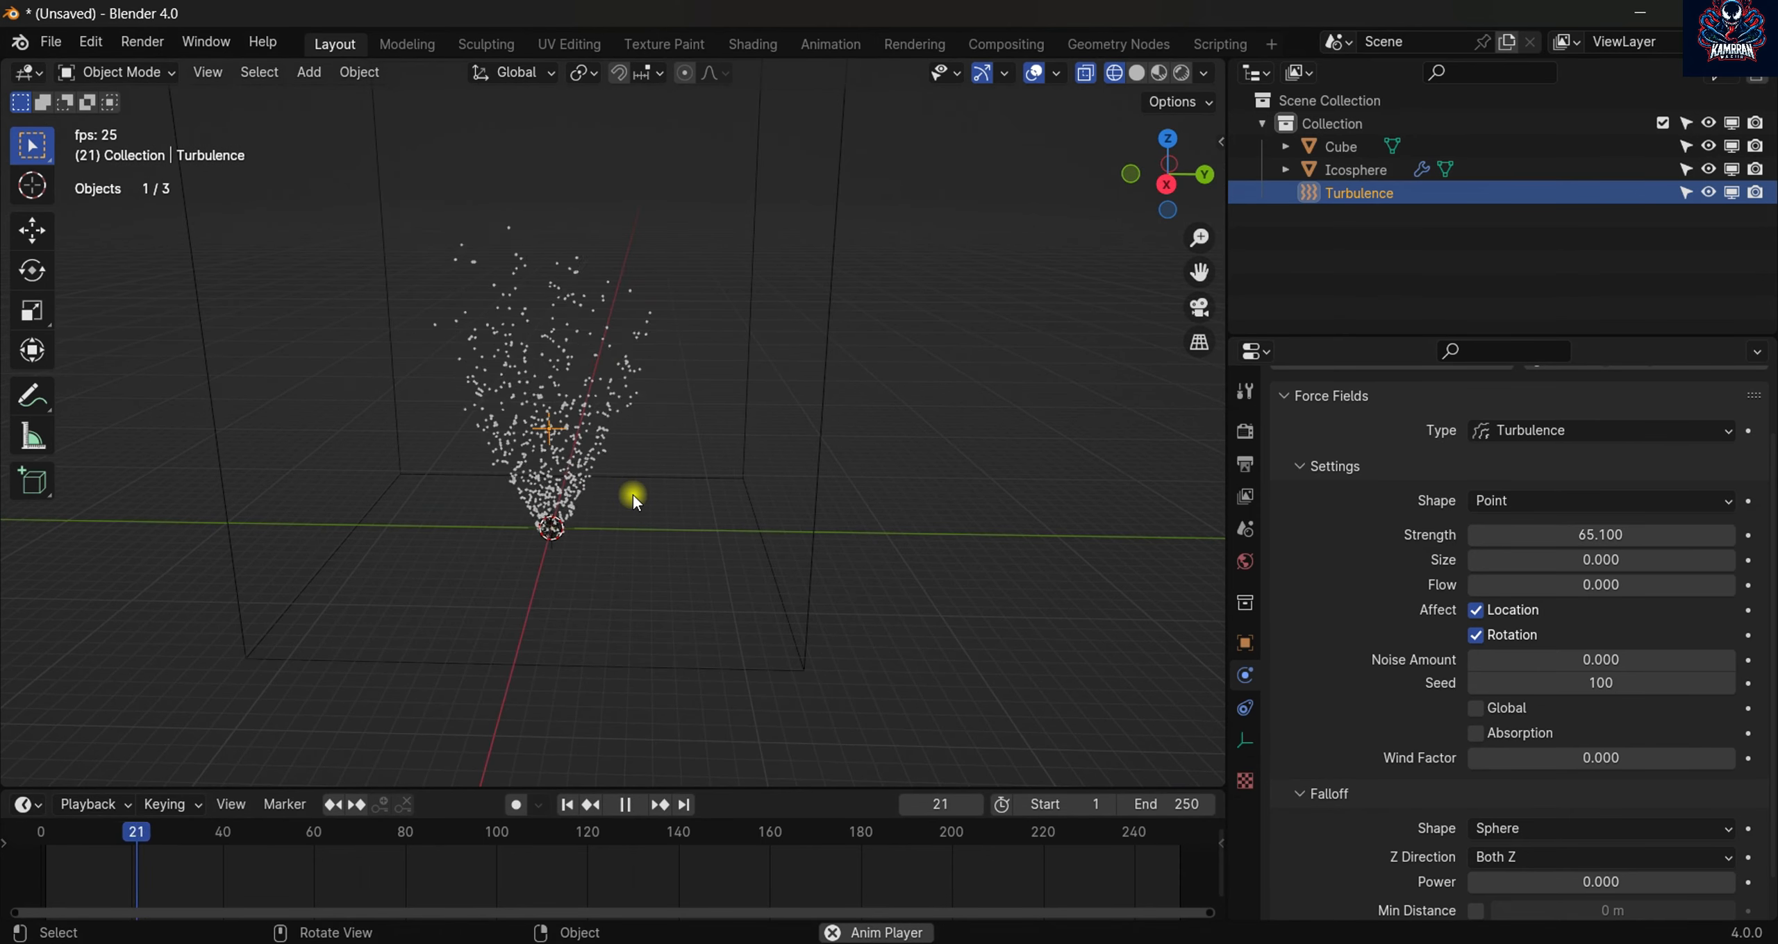
key("space")
- Lower the turbulence force field along Z, about halfway down toward the emitting ico sphere
middle_click_drag(631, 503, 652, 453)
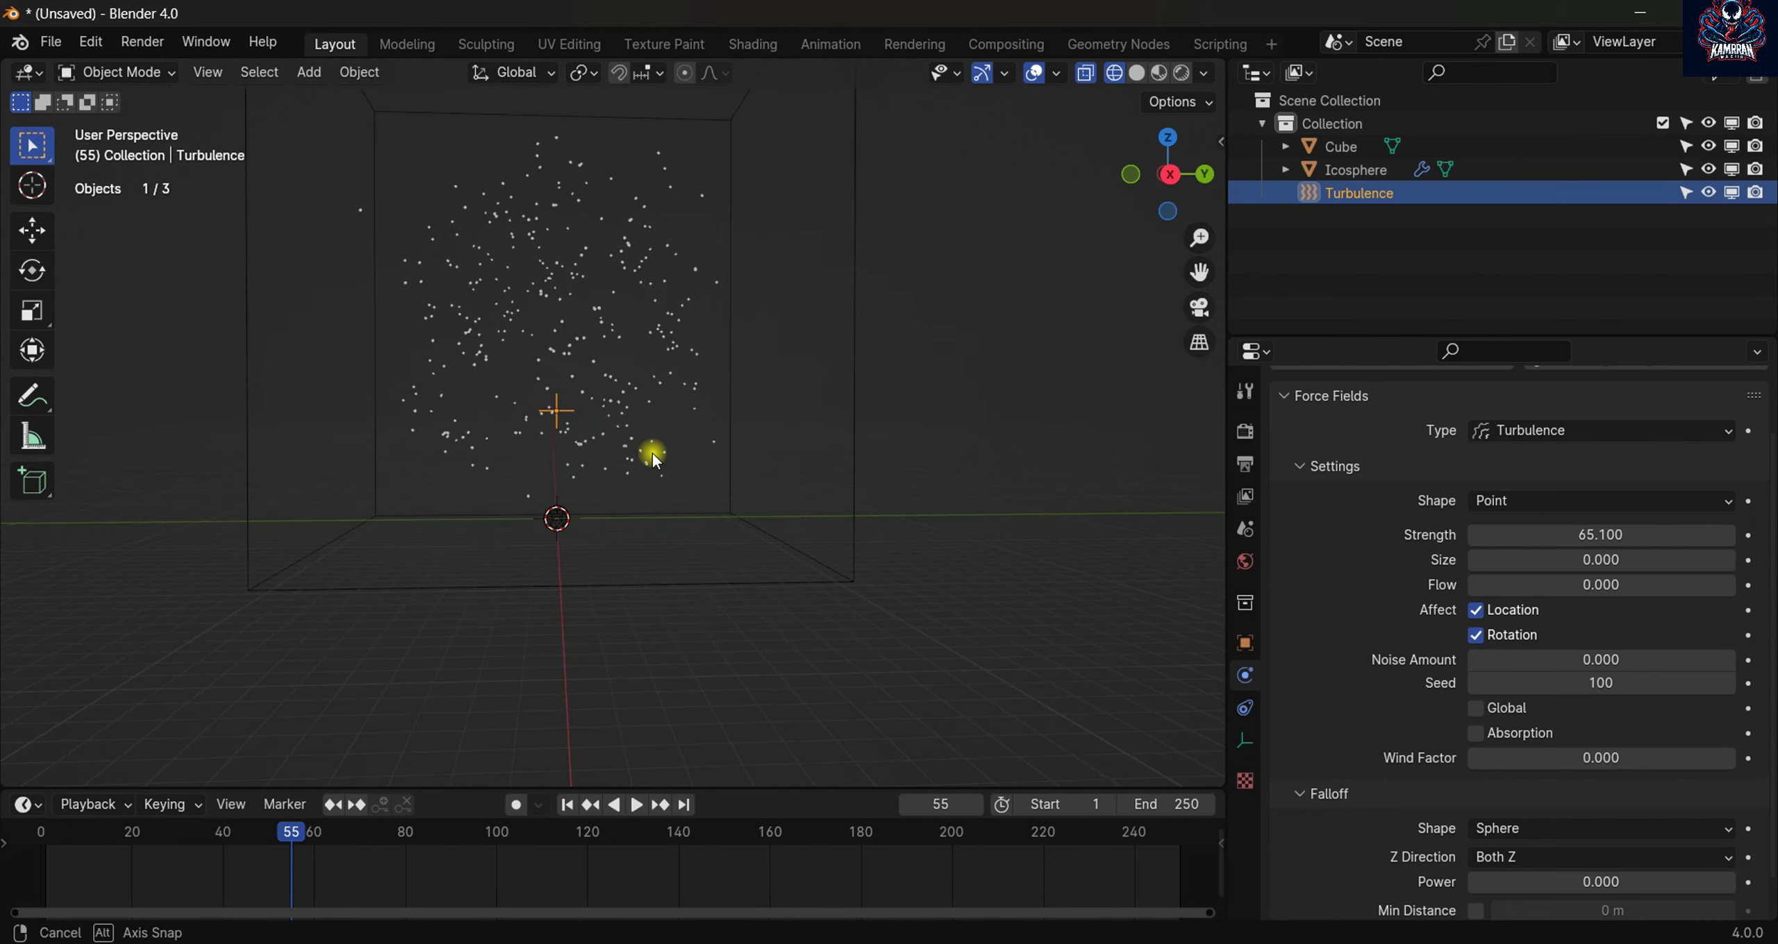
key("g")
key("z")
left_click(640, 505)
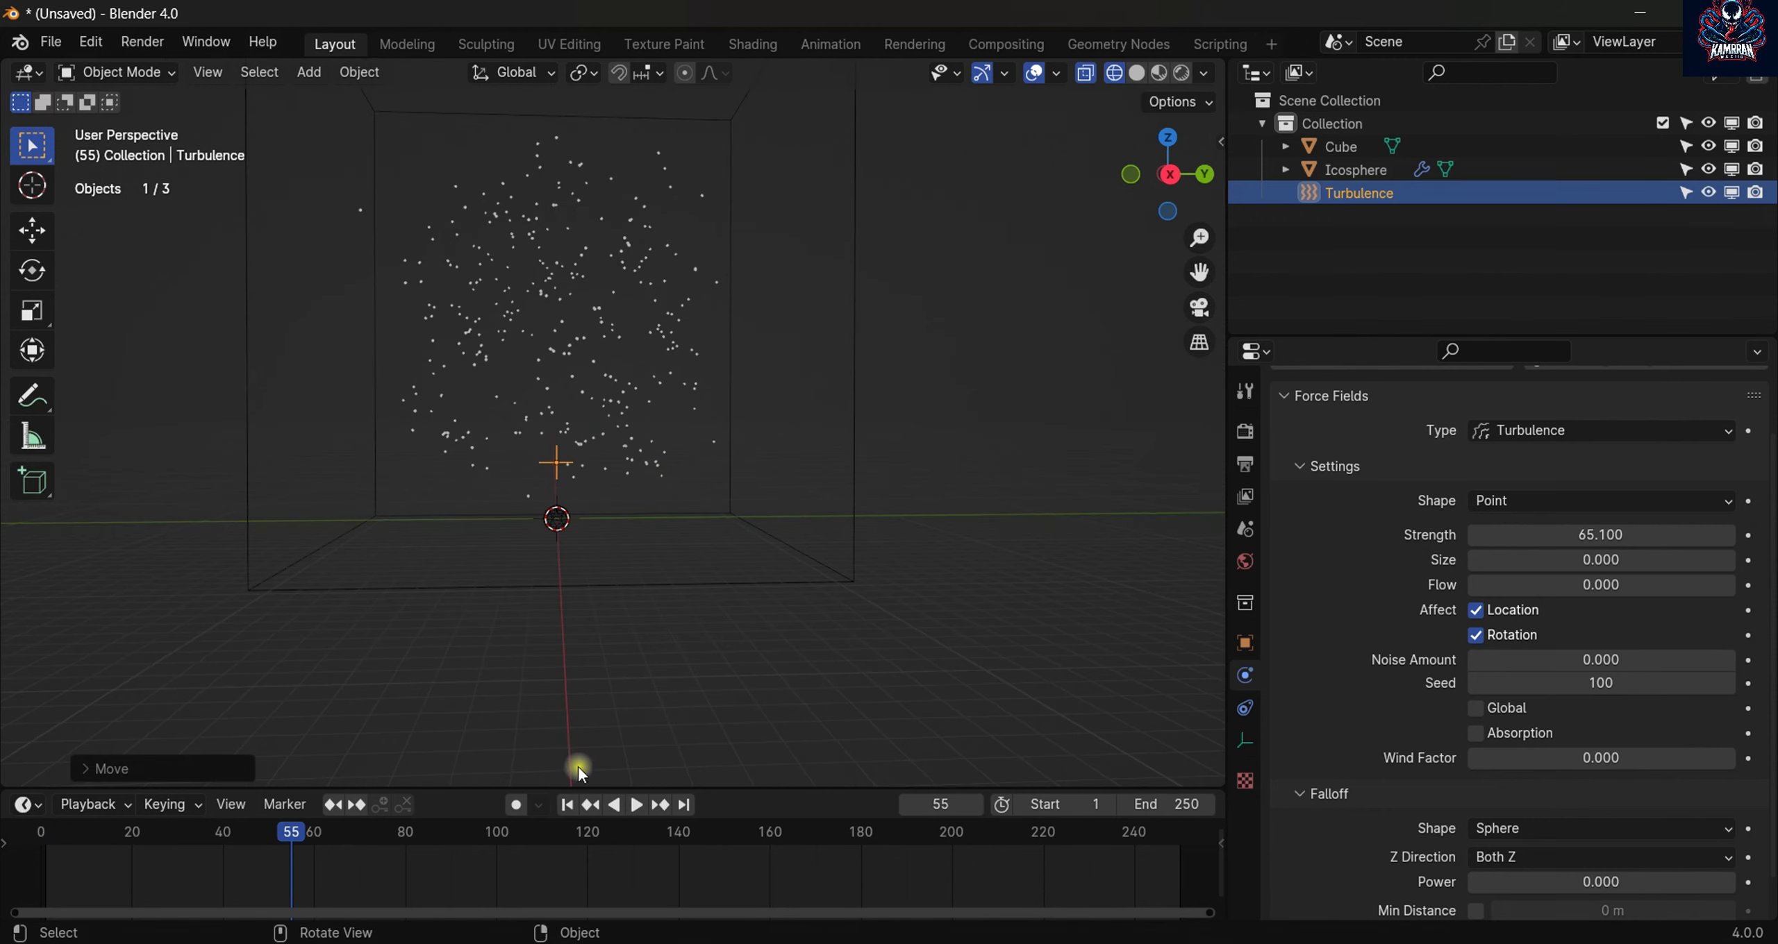
- Replay the animation from frame 1 to check the particle motion with the lowered turbulence field
left_click(566, 804)
key("space")
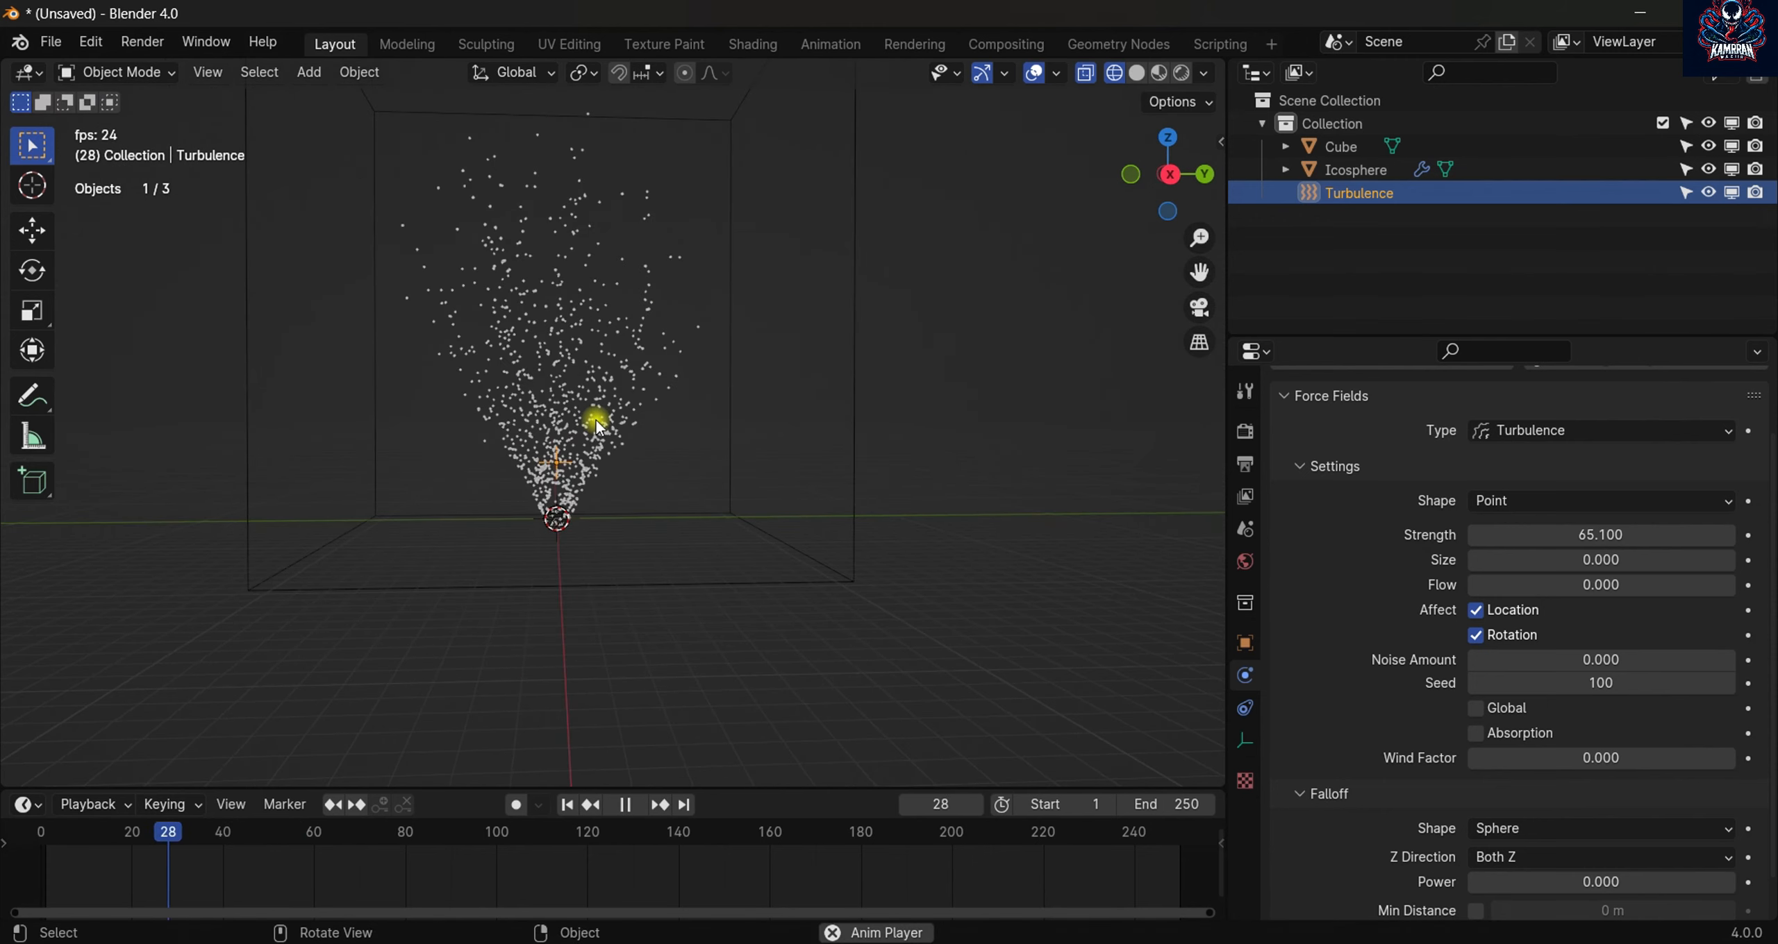
key("space")
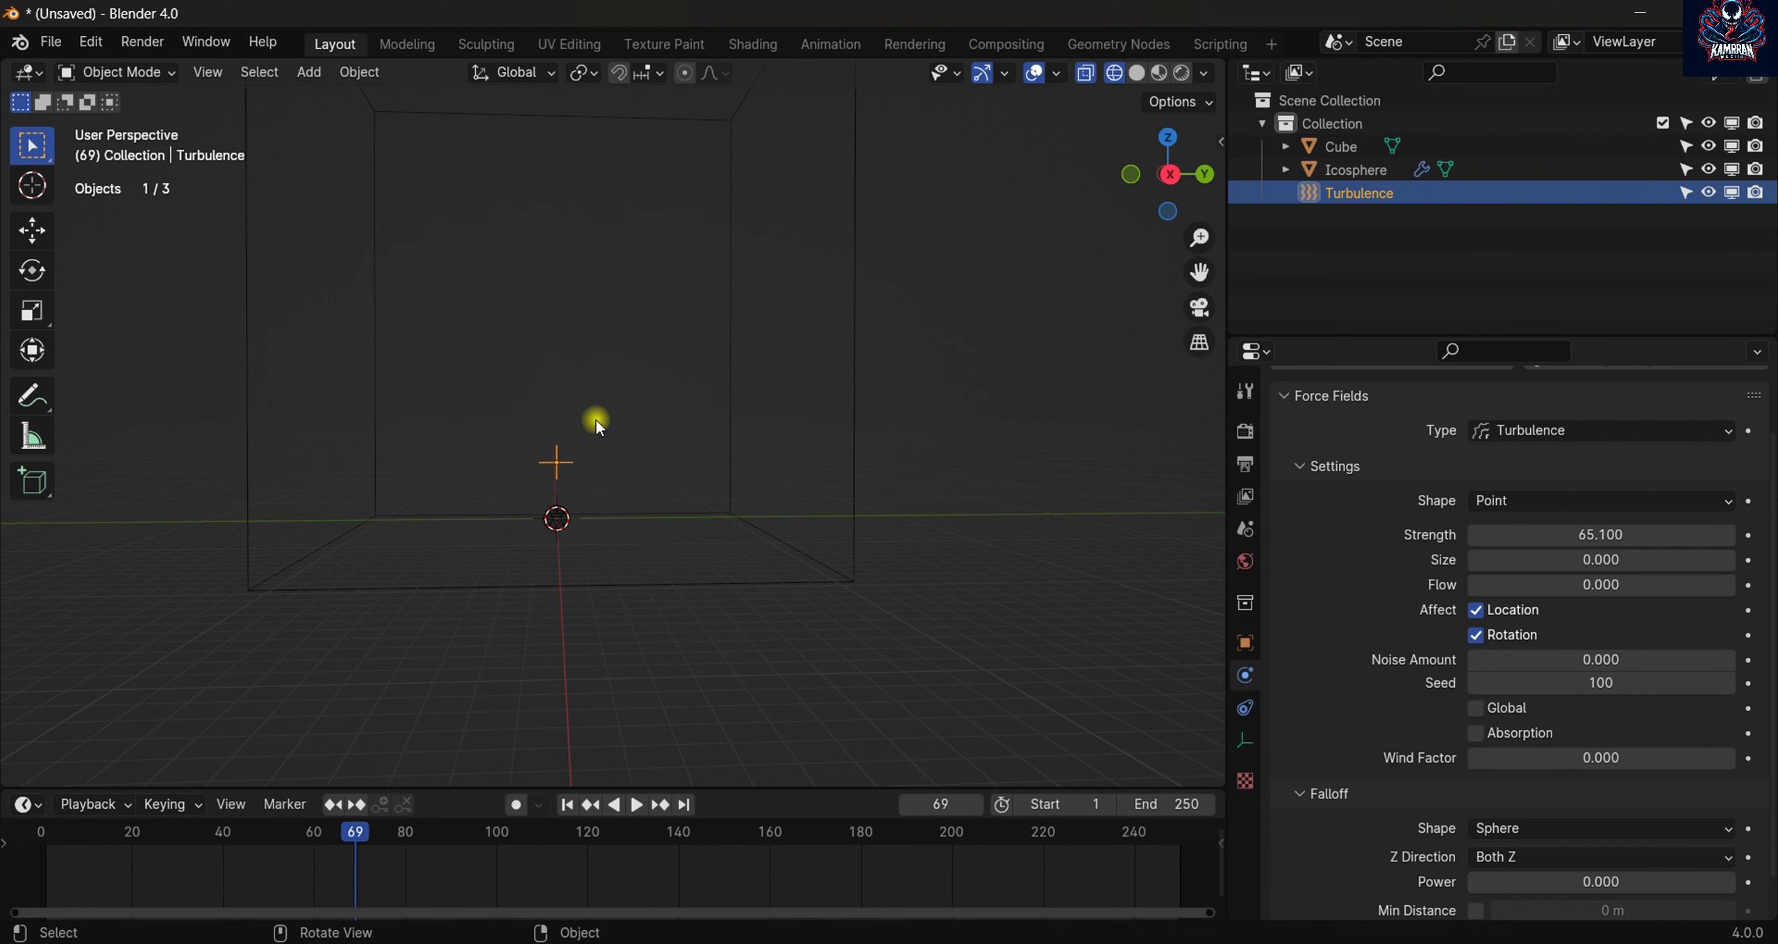
- Add a Vortex force field, raise it along Z into the upper part of the particle burst, and play the animation from frame 1
key("shift+a")
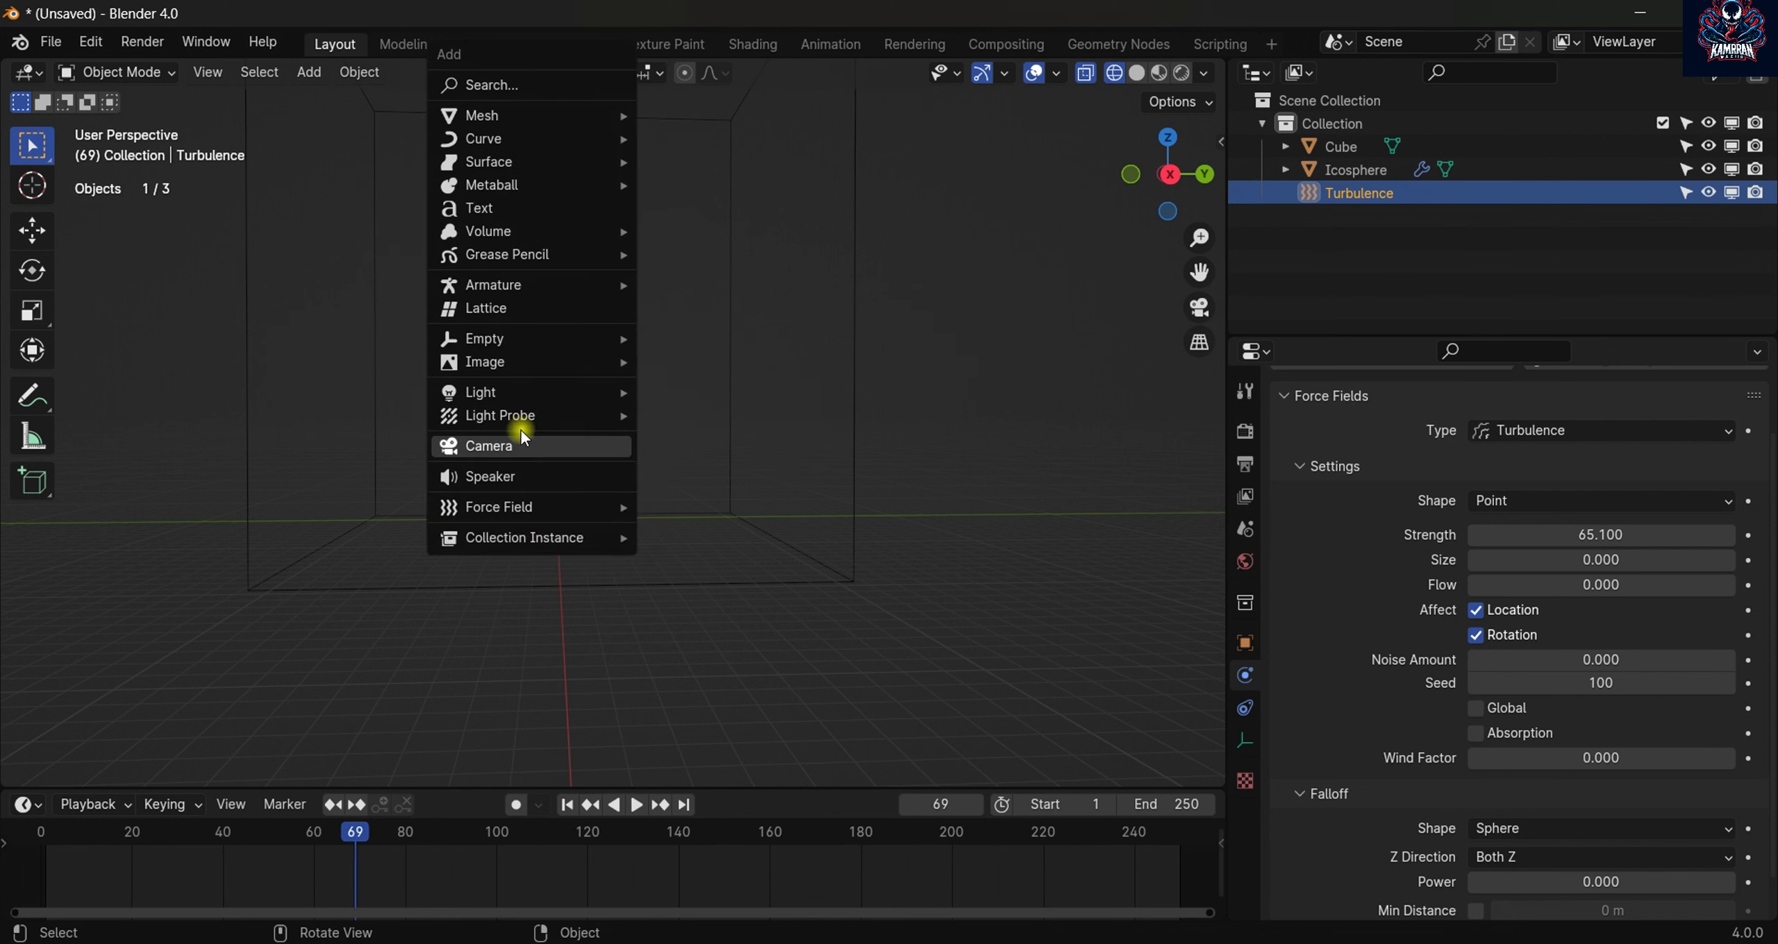
mouse_move(502, 507)
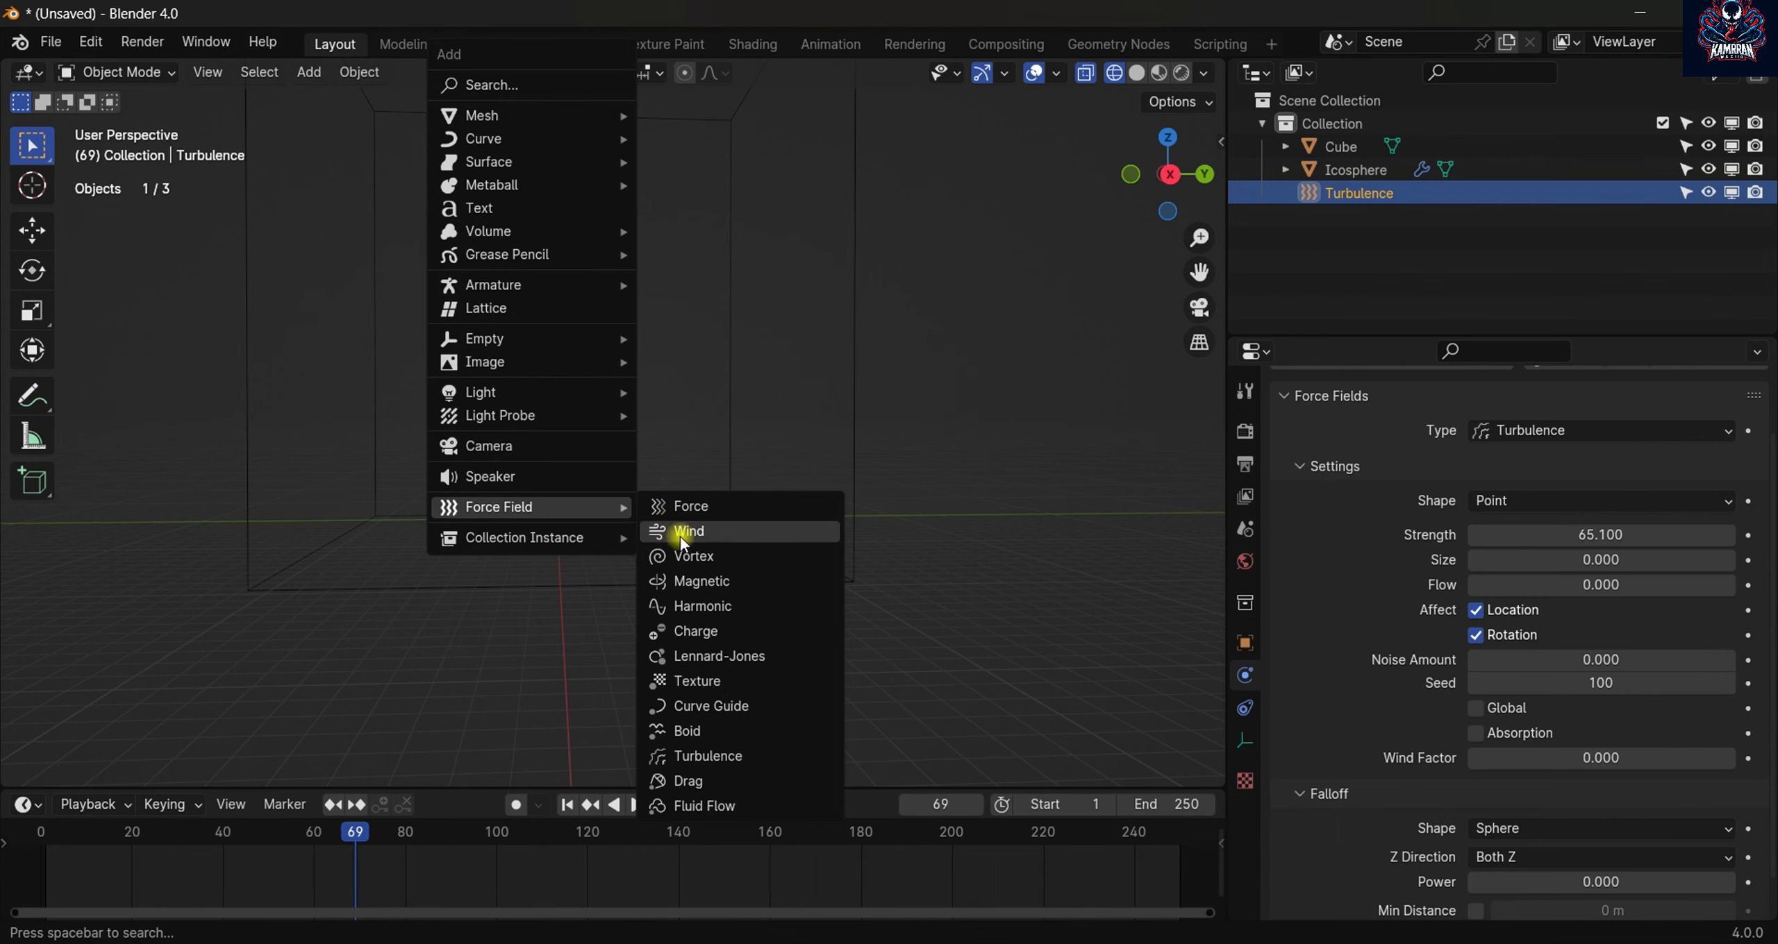
left_click(679, 565)
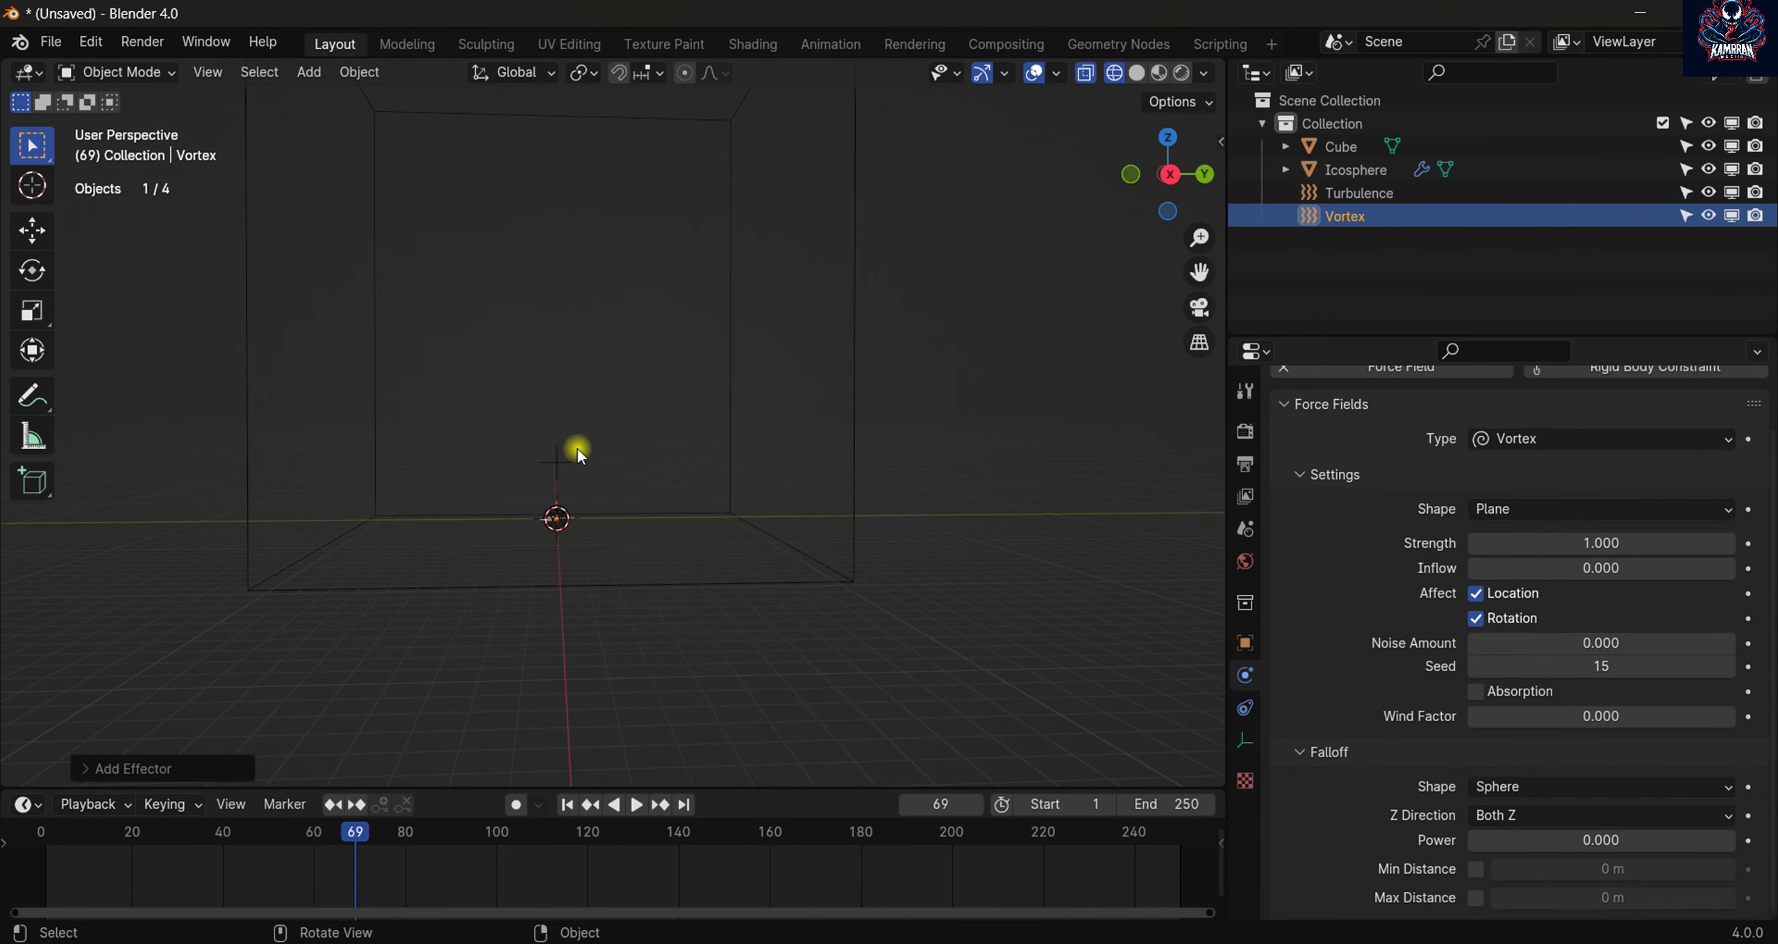
key("g")
key("z")
left_click(584, 289)
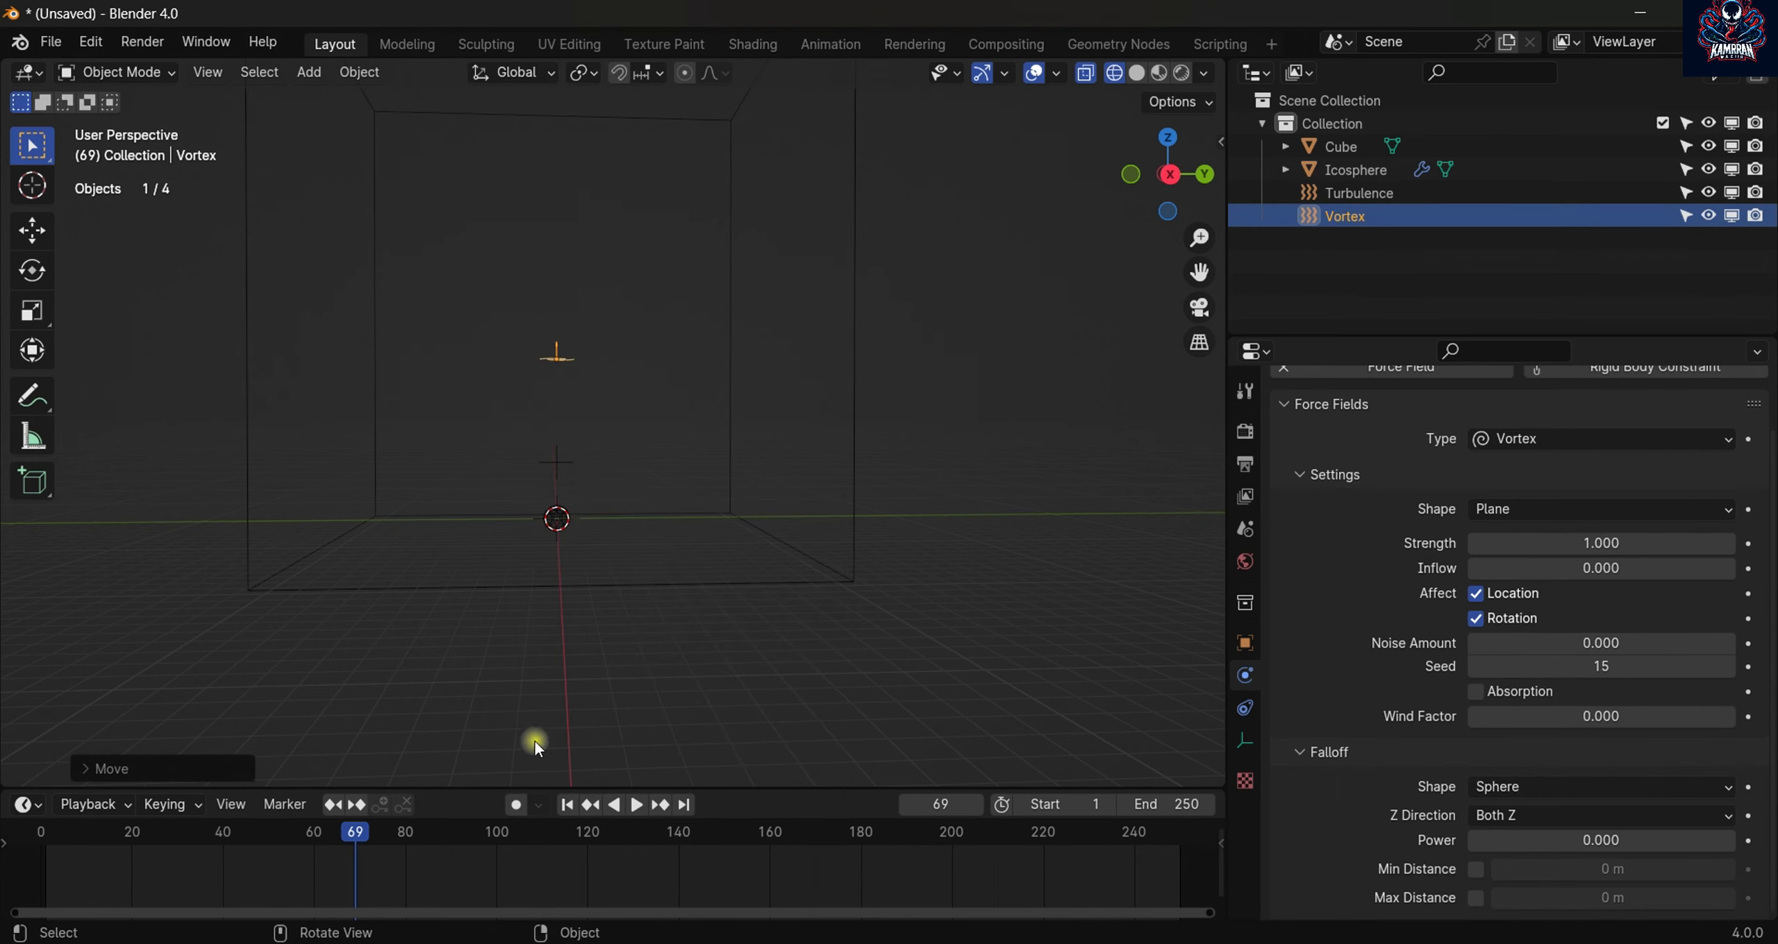
left_click(564, 806)
key("space")
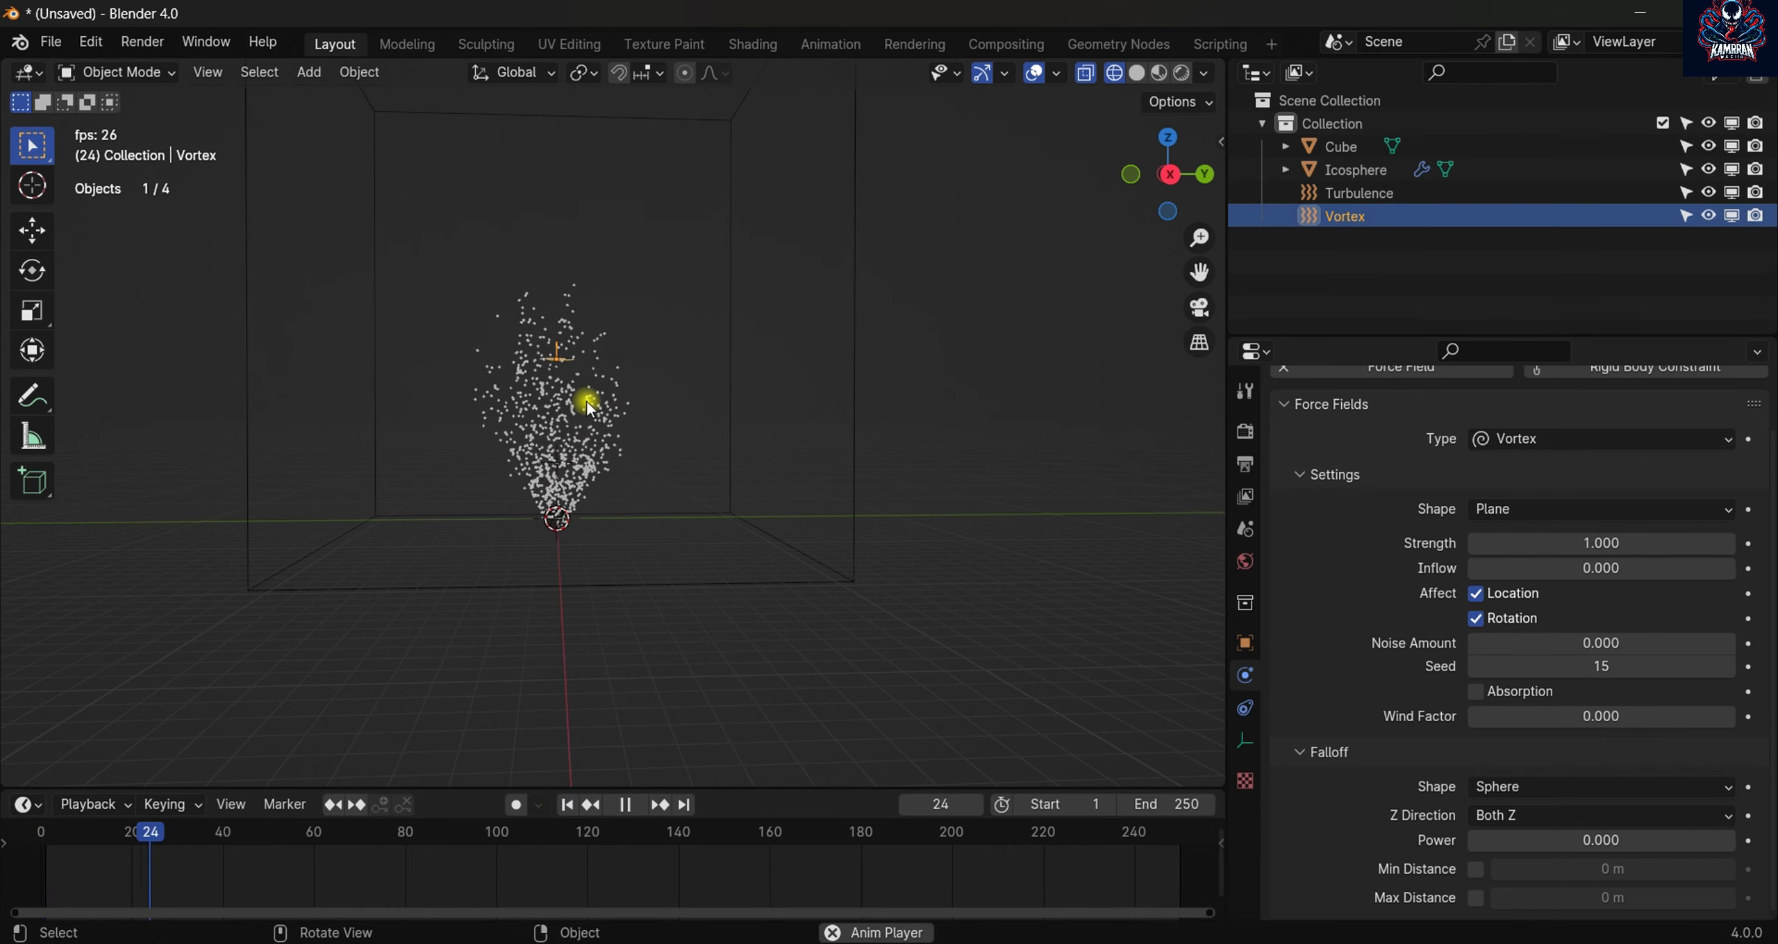
key("space")
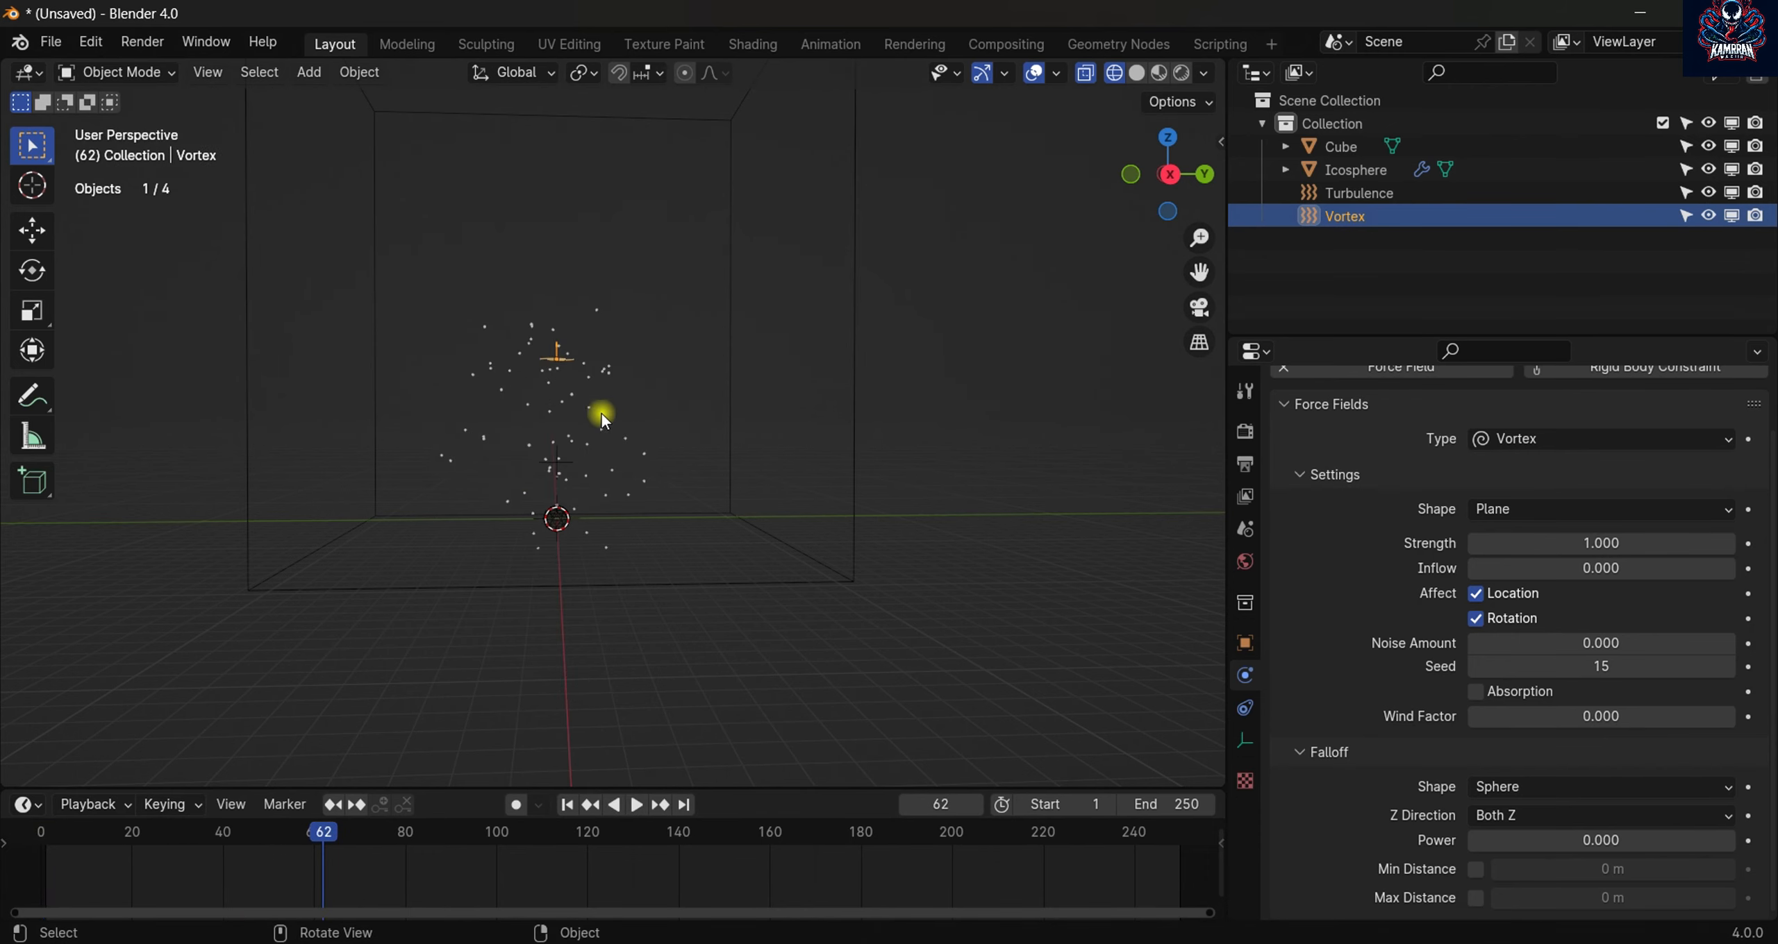
- Raise the vortex force field further along Z, above the particle burst, and replay the animation from the start
middle_click_drag(602, 414, 565, 414)
key("g")
key("z")
left_click(551, 317)
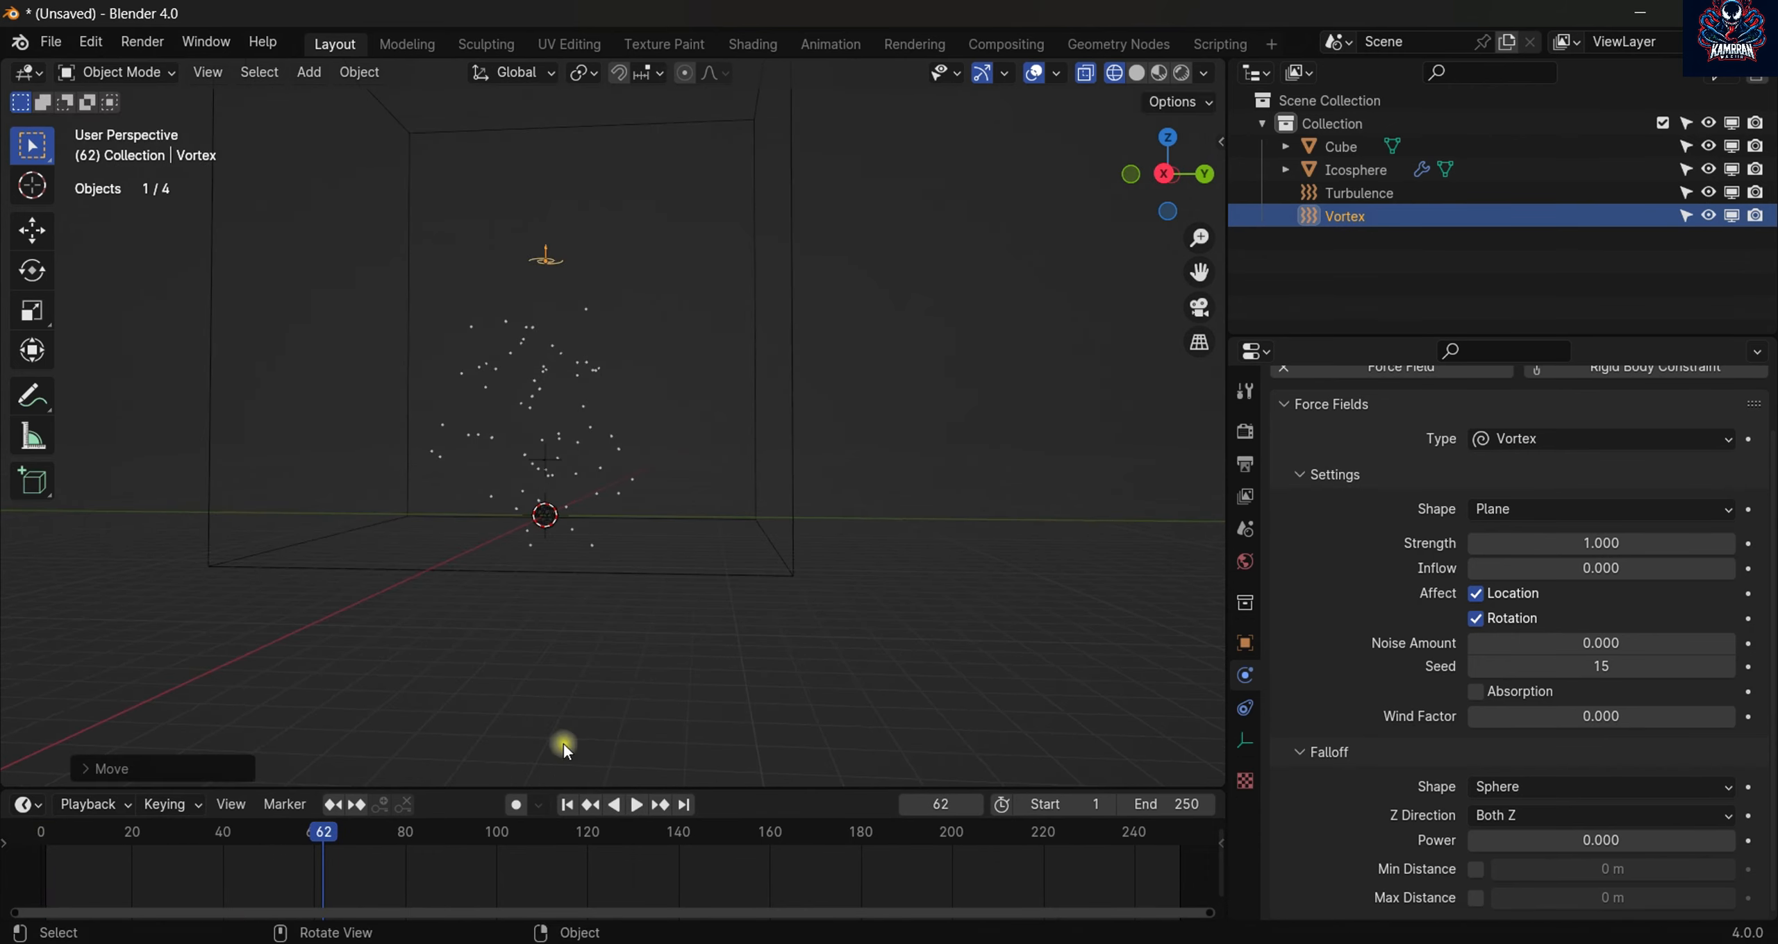
left_click(567, 806)
key("space")
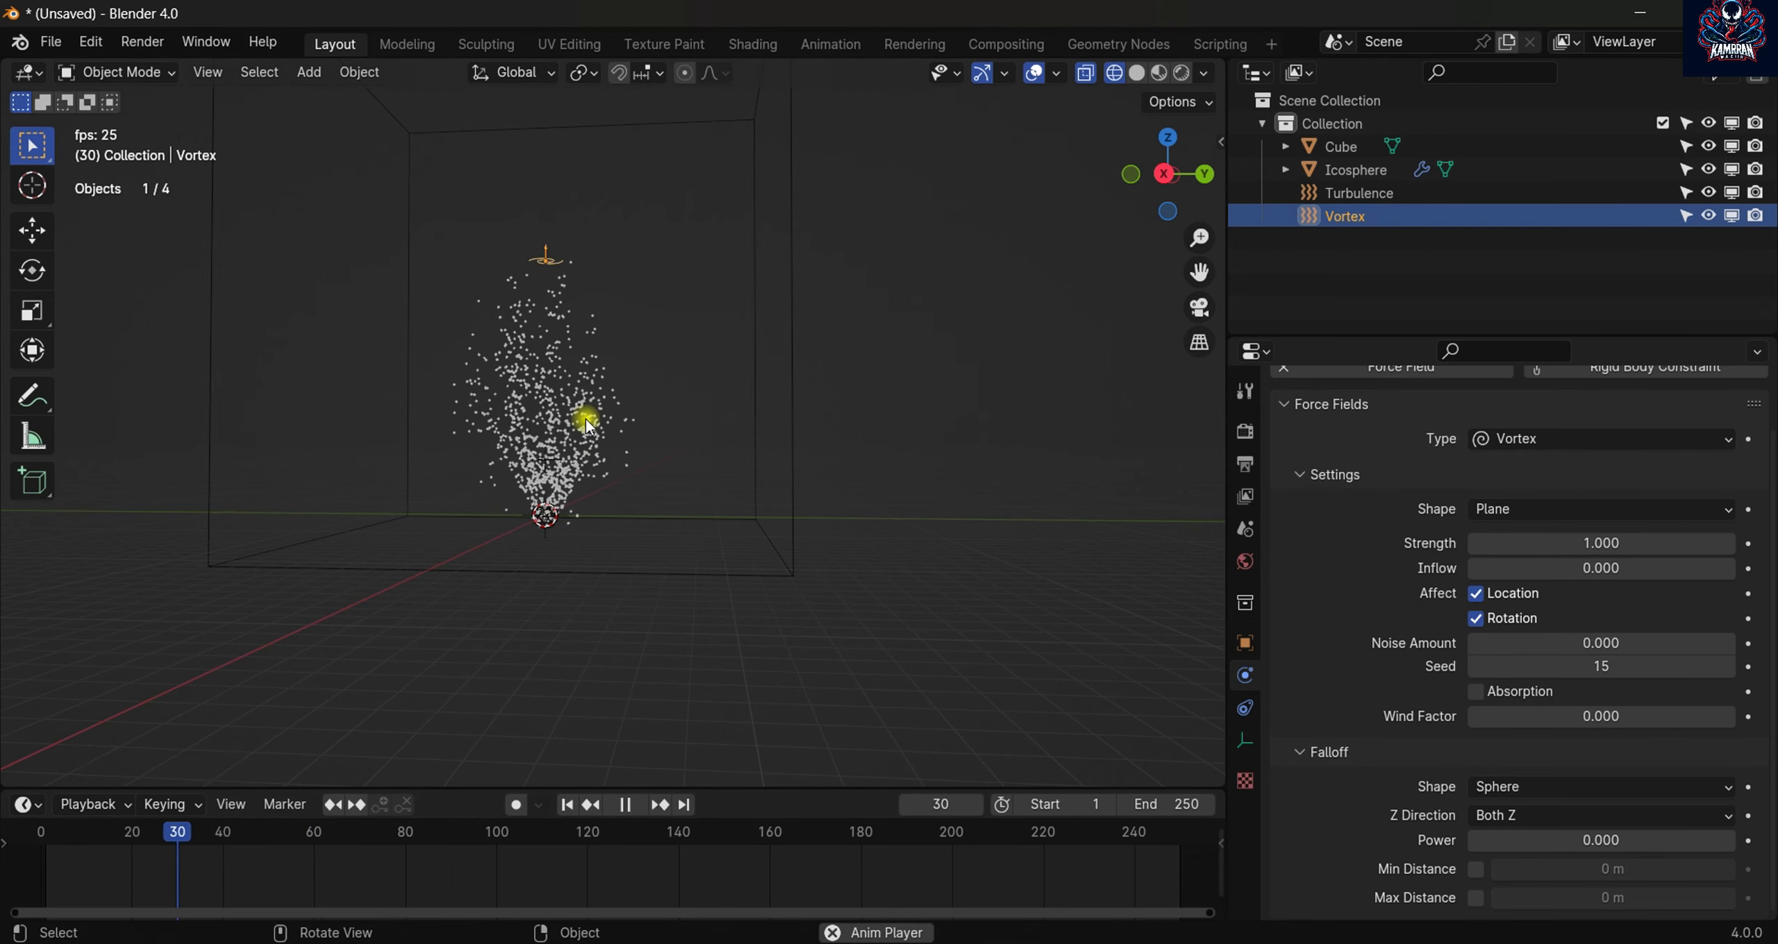
key("space")
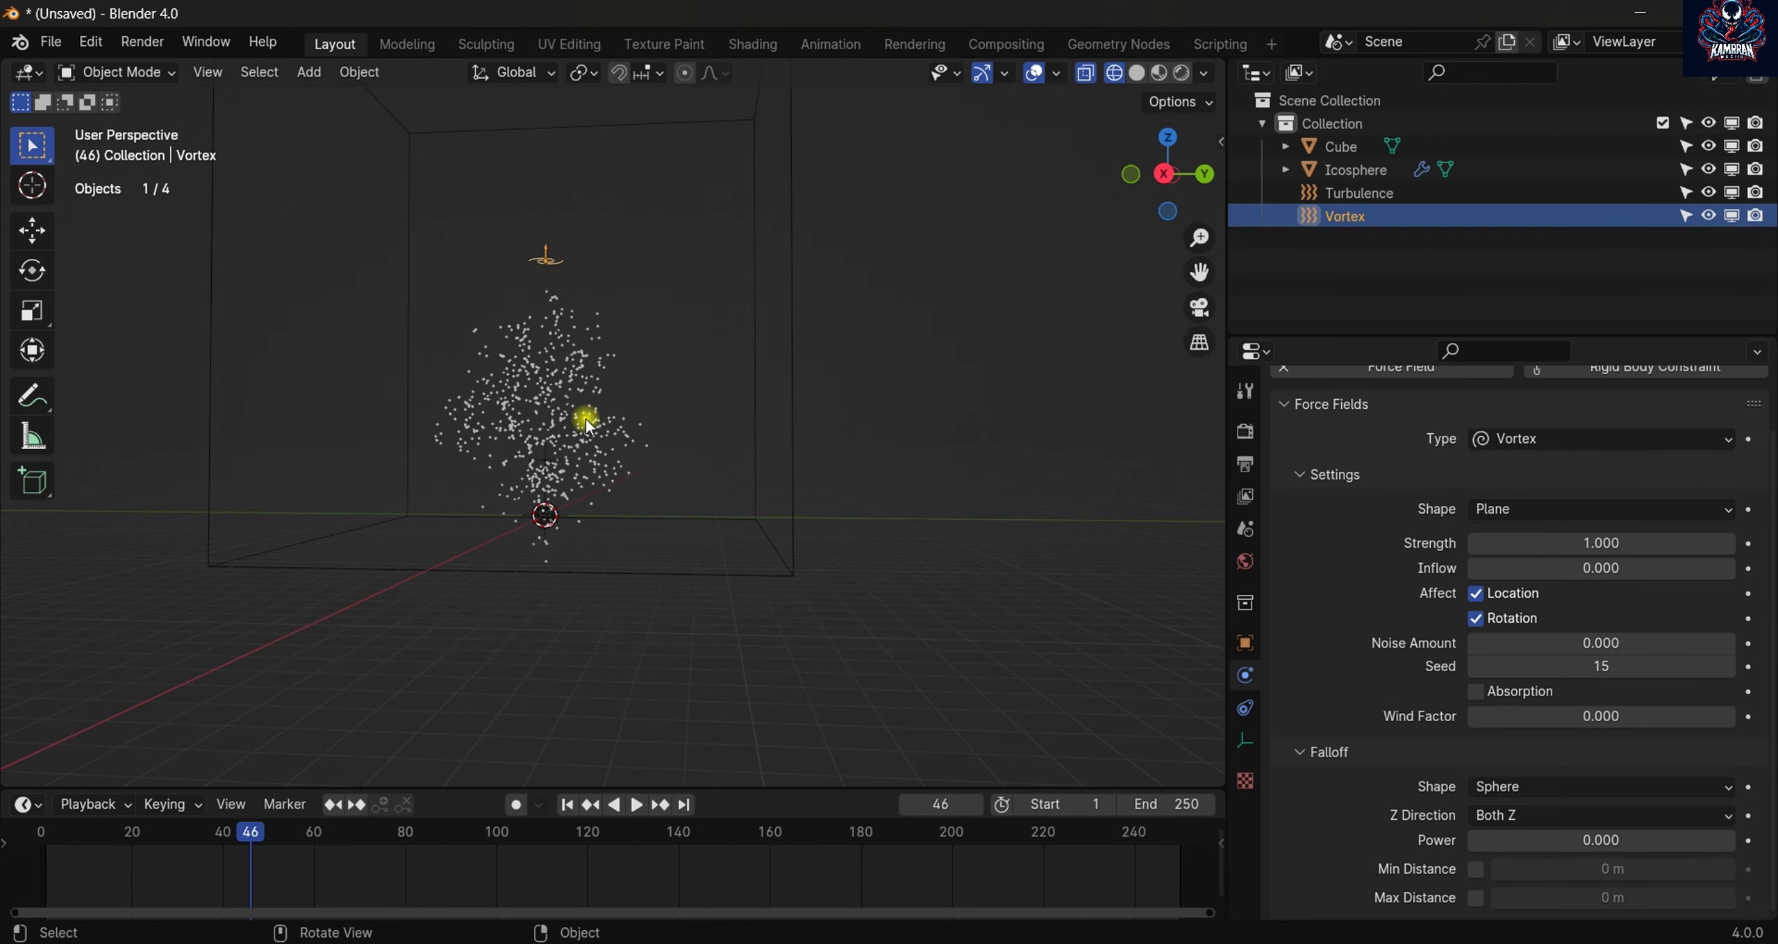
- Change the vortex object's force field type to Force and replay the animation from frame 1
left_click(1497, 445)
left_click(1546, 442)
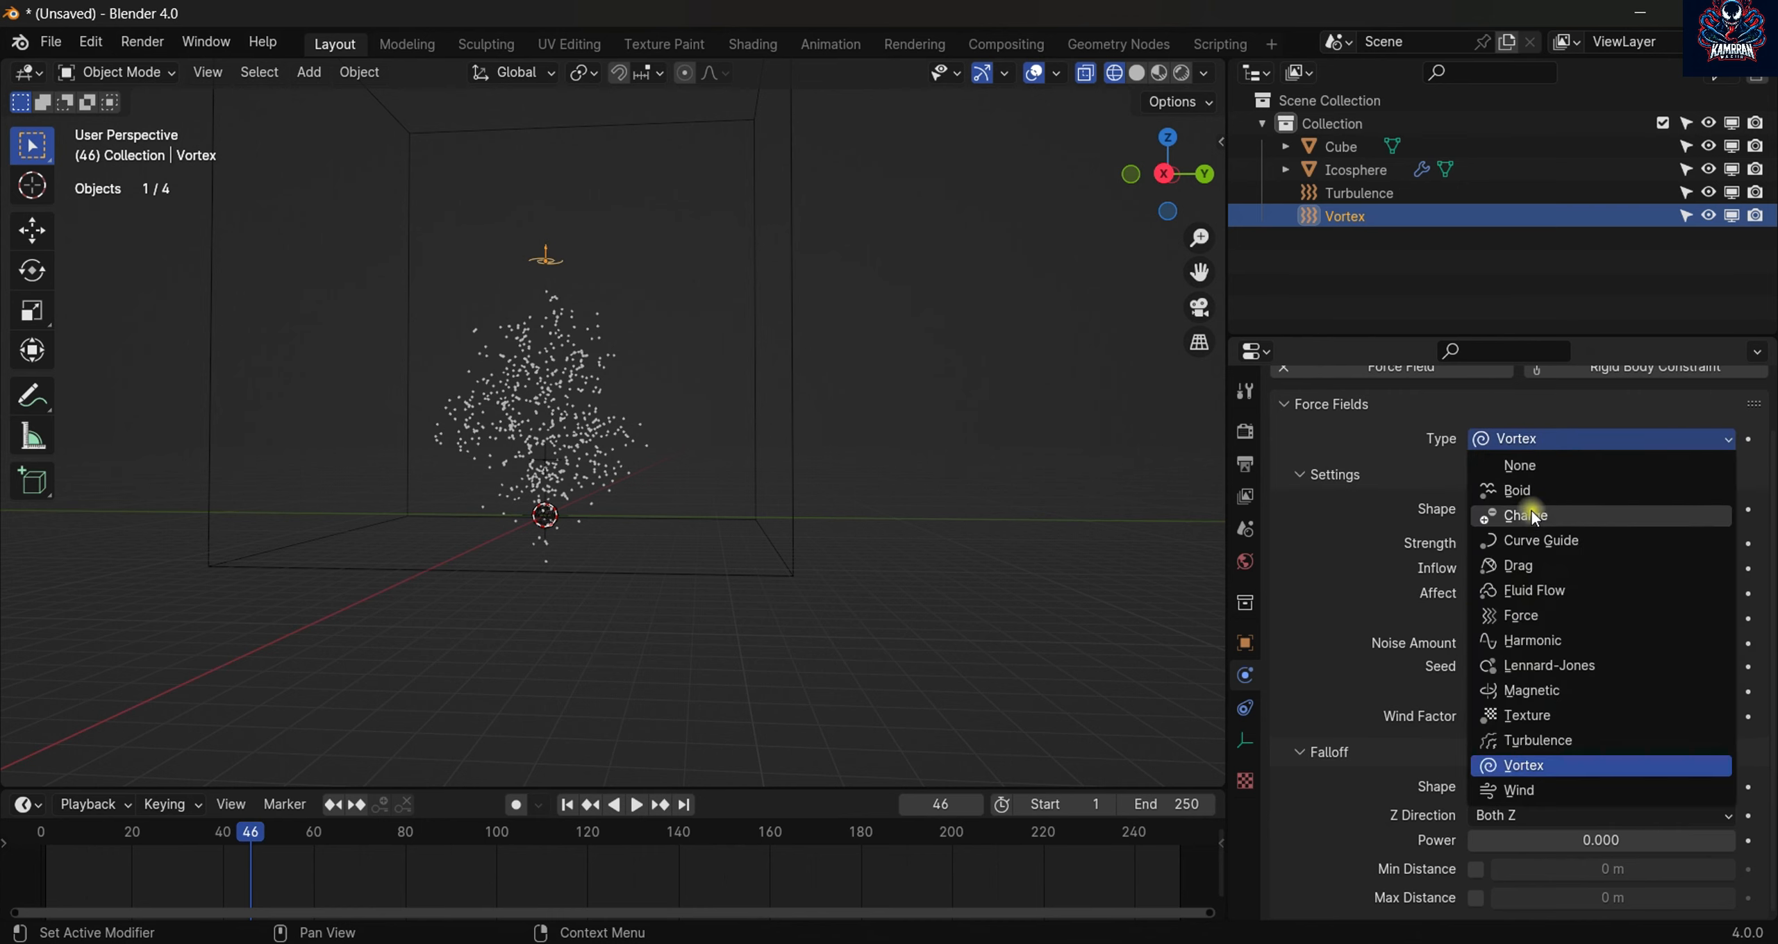
left_click(1518, 616)
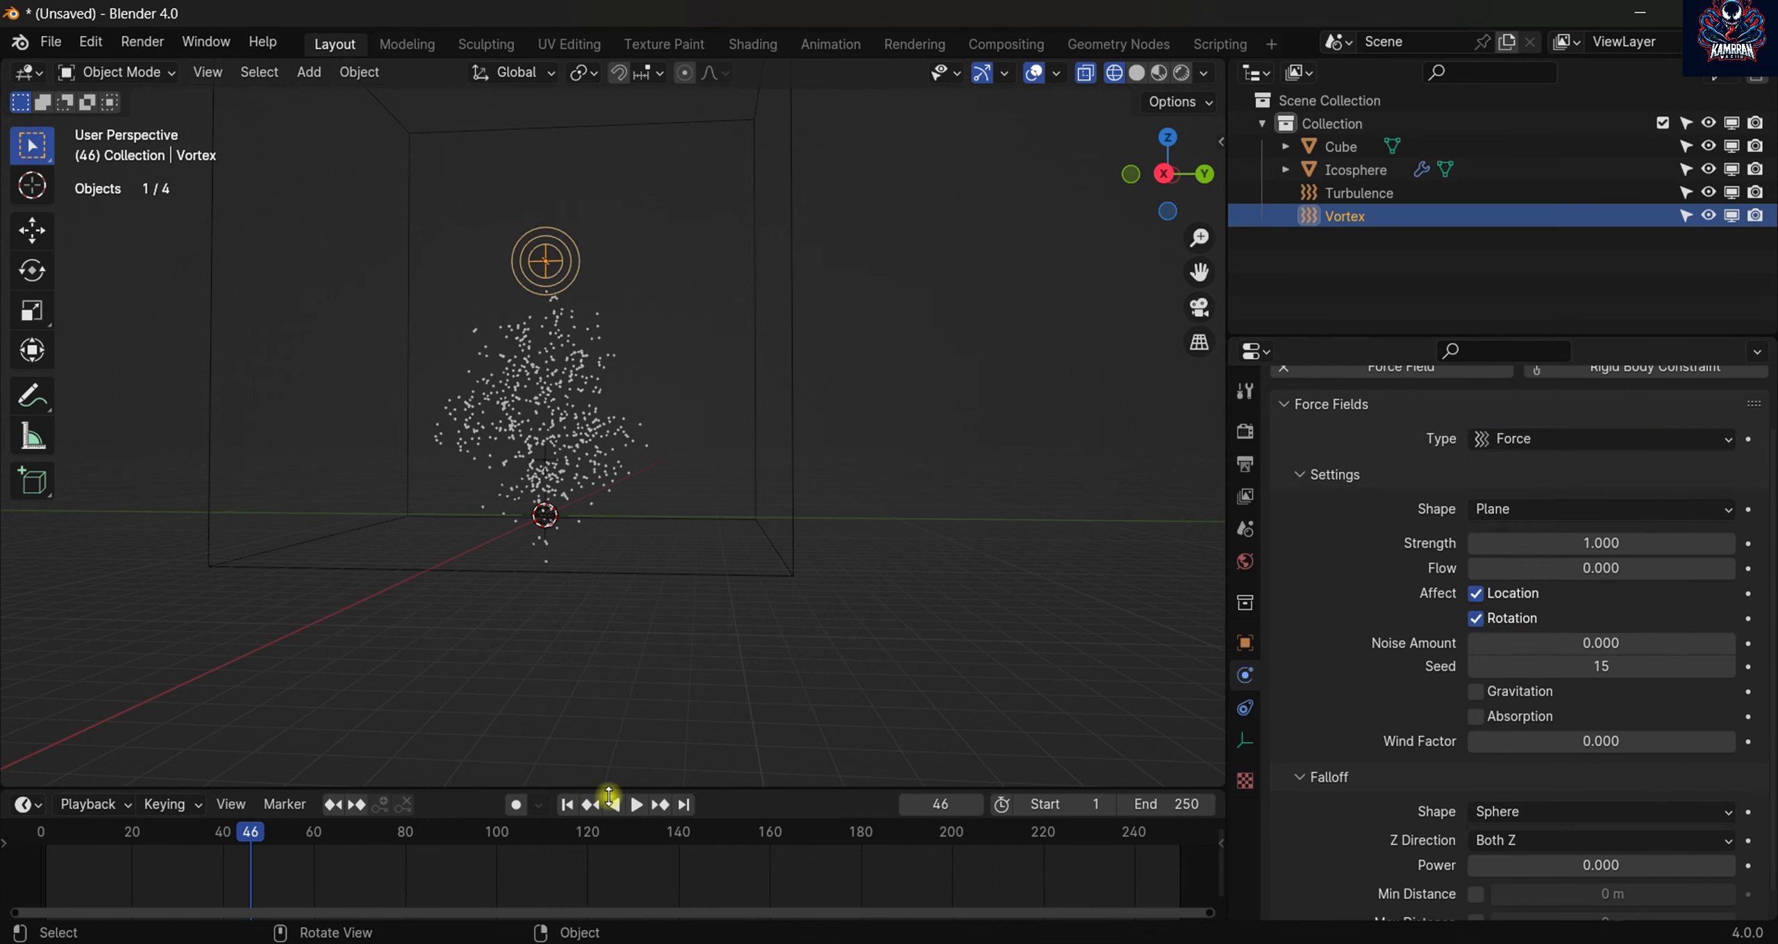
left_click(567, 806)
key("space")
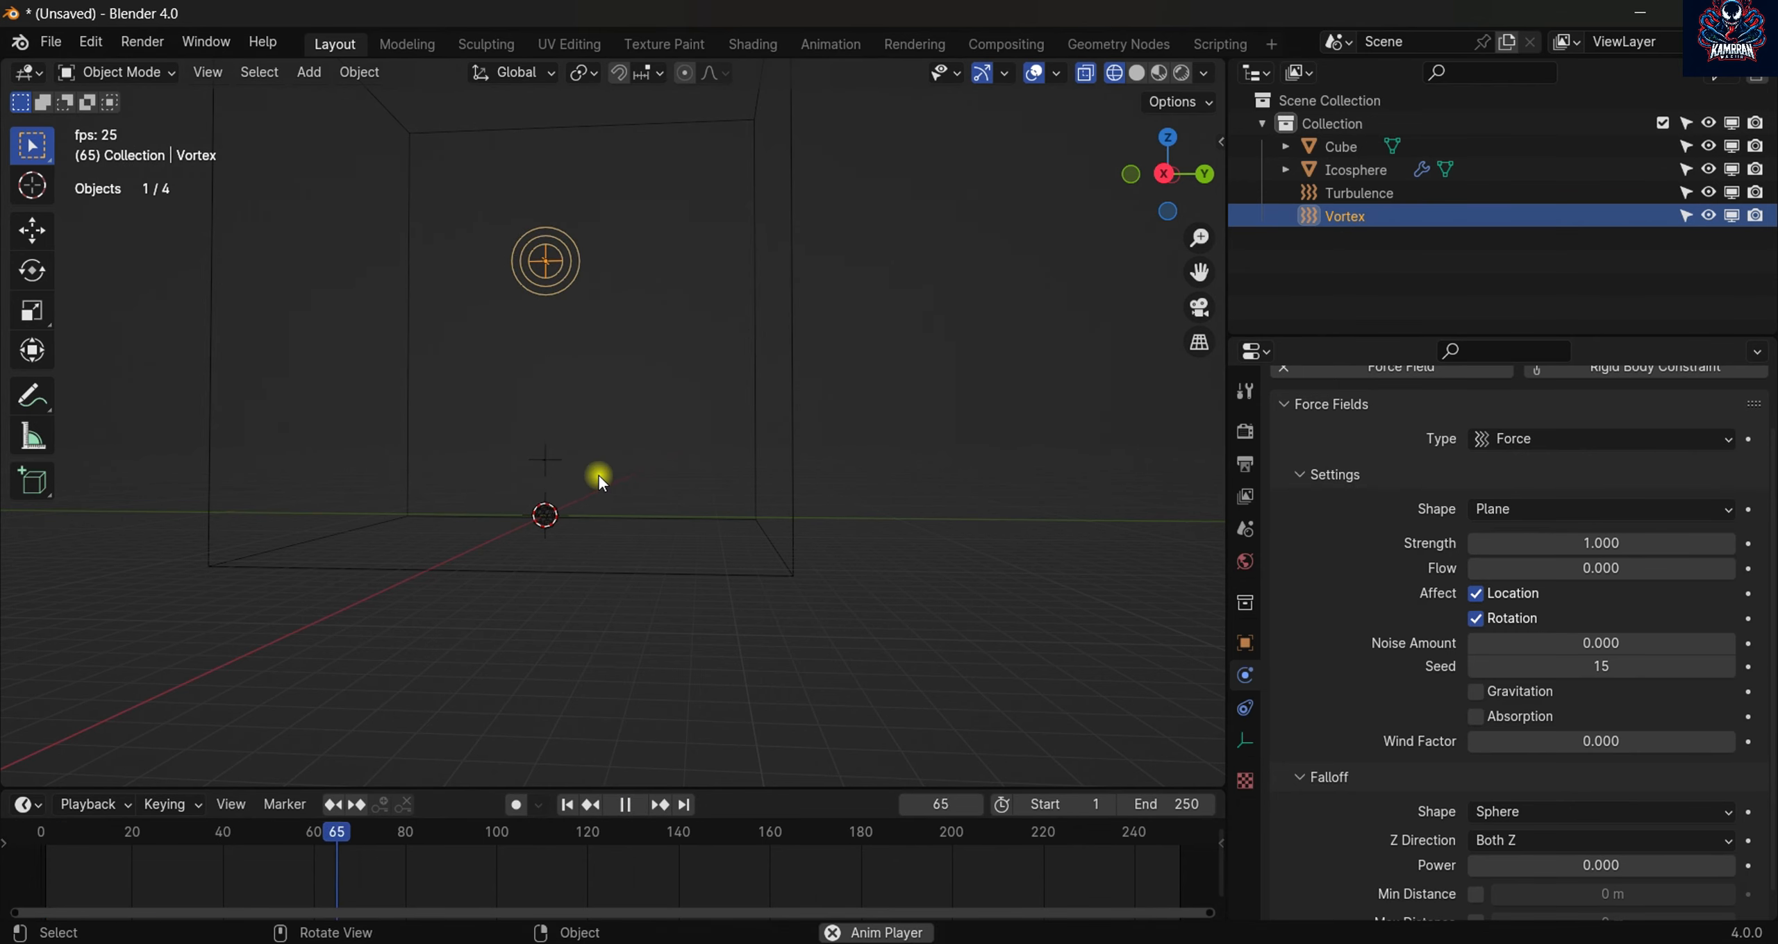
key("space")
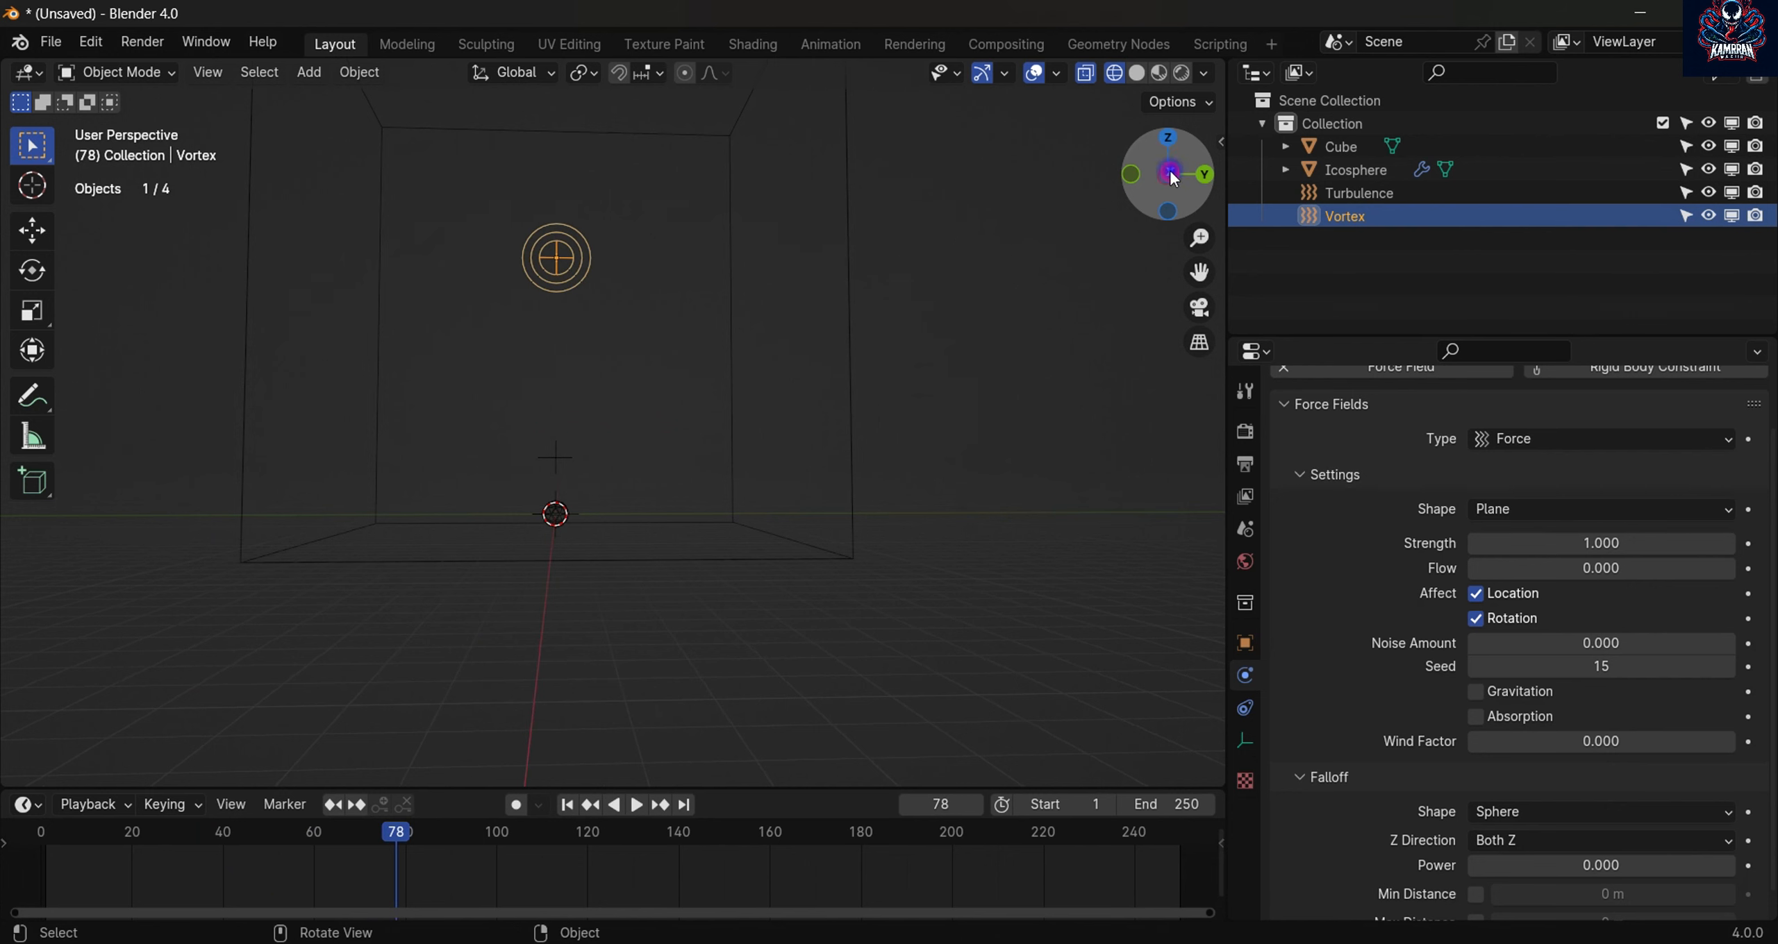
- Switch to the right orthographic view and replay the particle burst from the first frame
left_click(1166, 172)
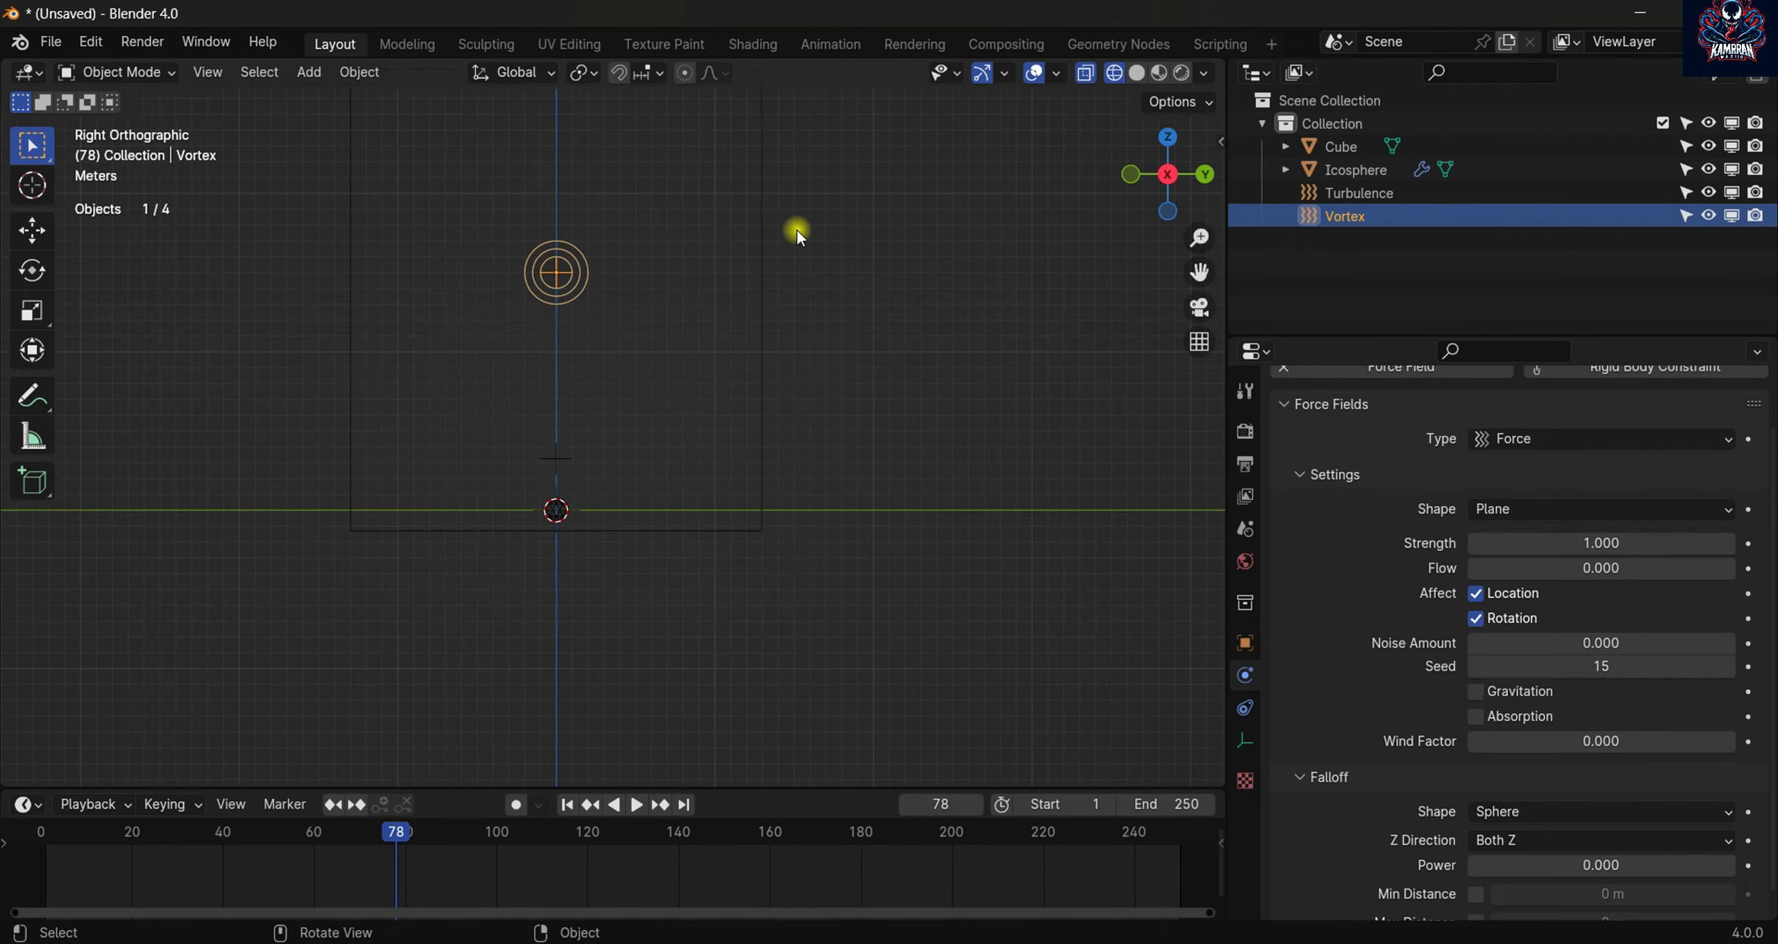
left_click(567, 805)
key("space")
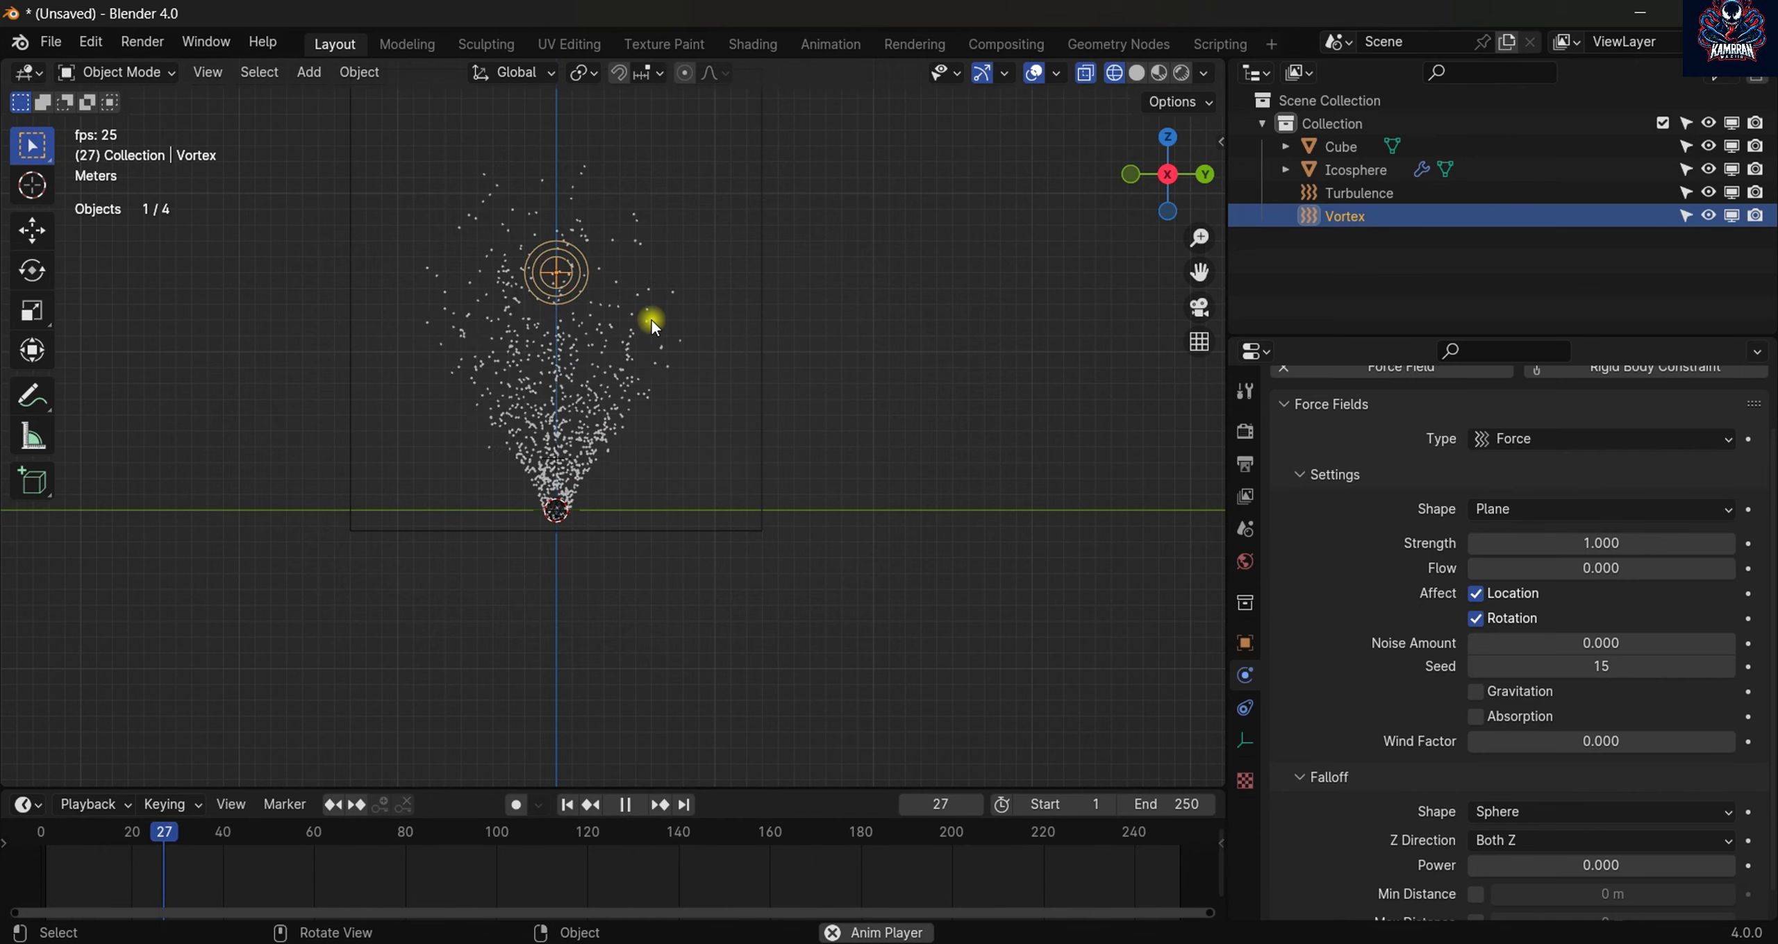
key("space")
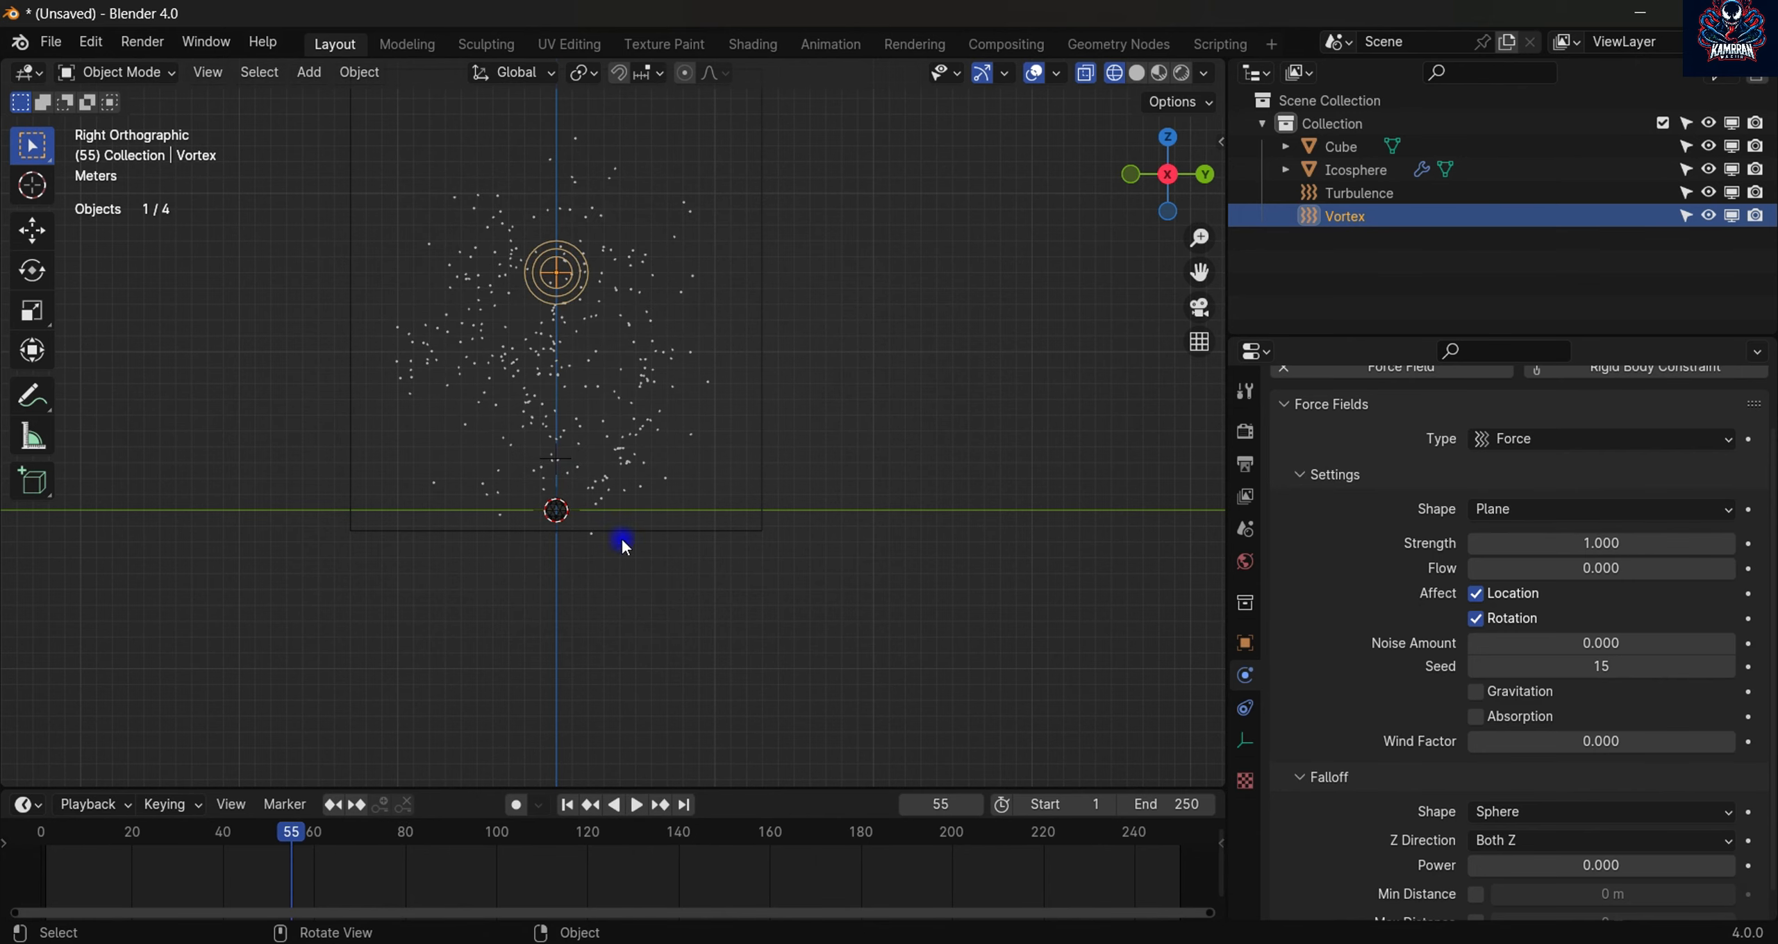
- Lower the large cube slightly along Z so its base sits further below the emitter, and replay the animation
left_click(623, 543)
scroll(625, 516, "up", 3)
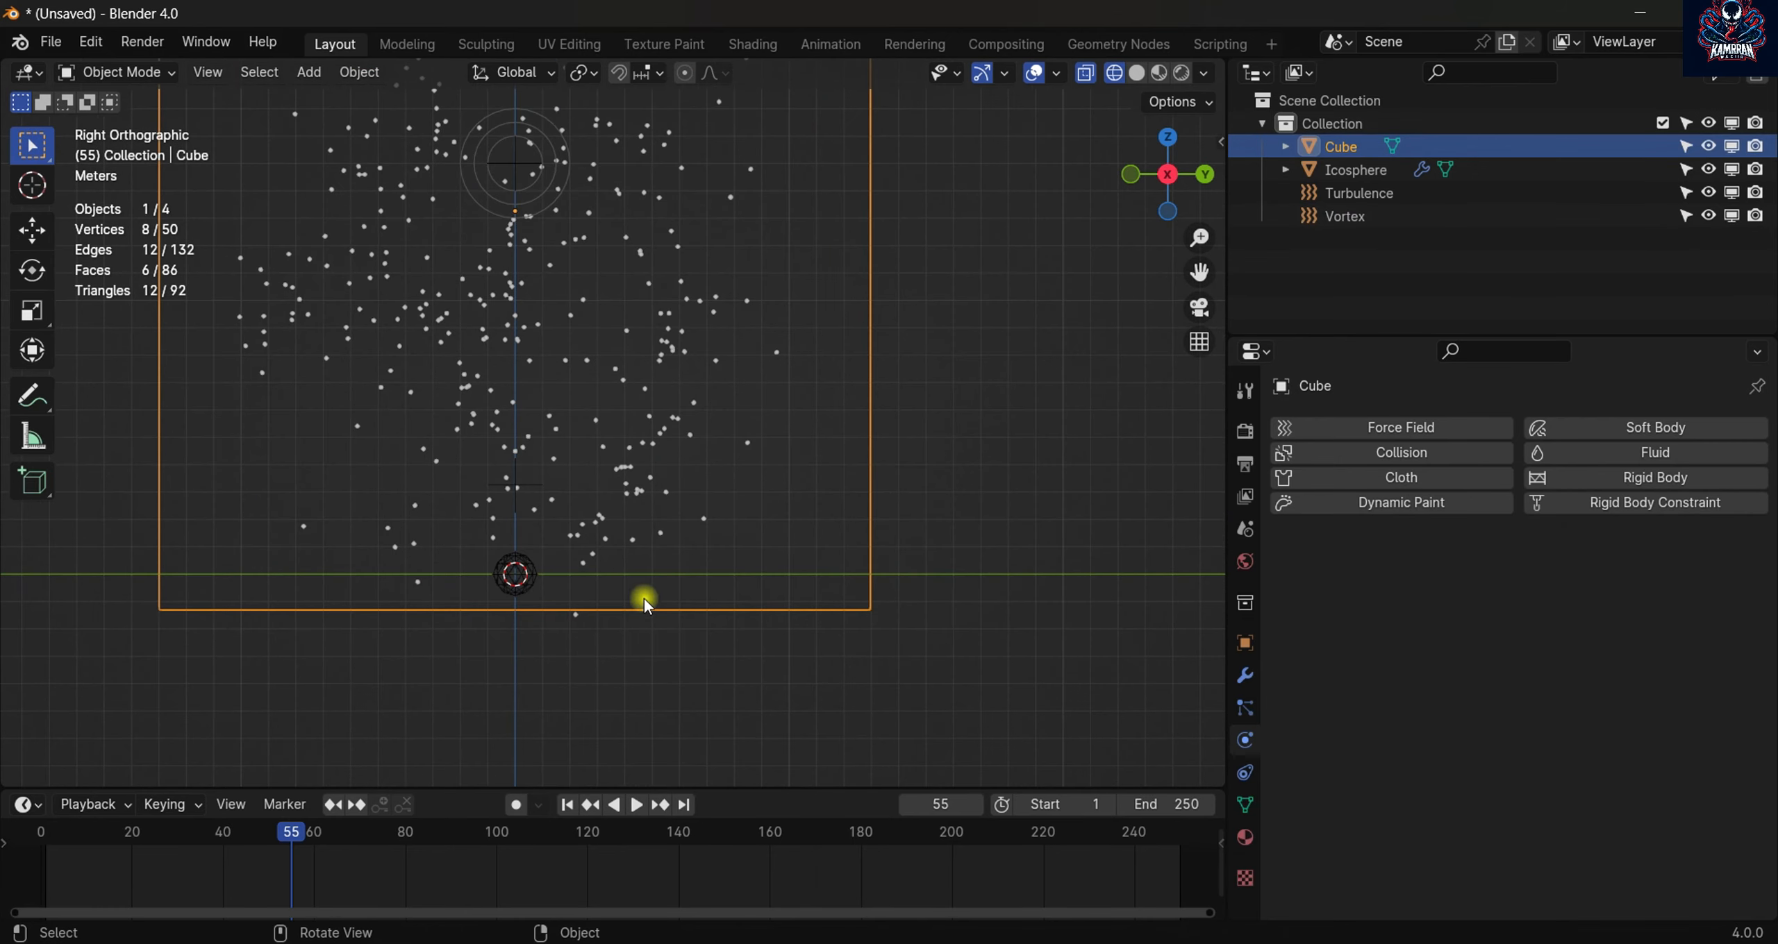
scroll(713, 408, "down", 5)
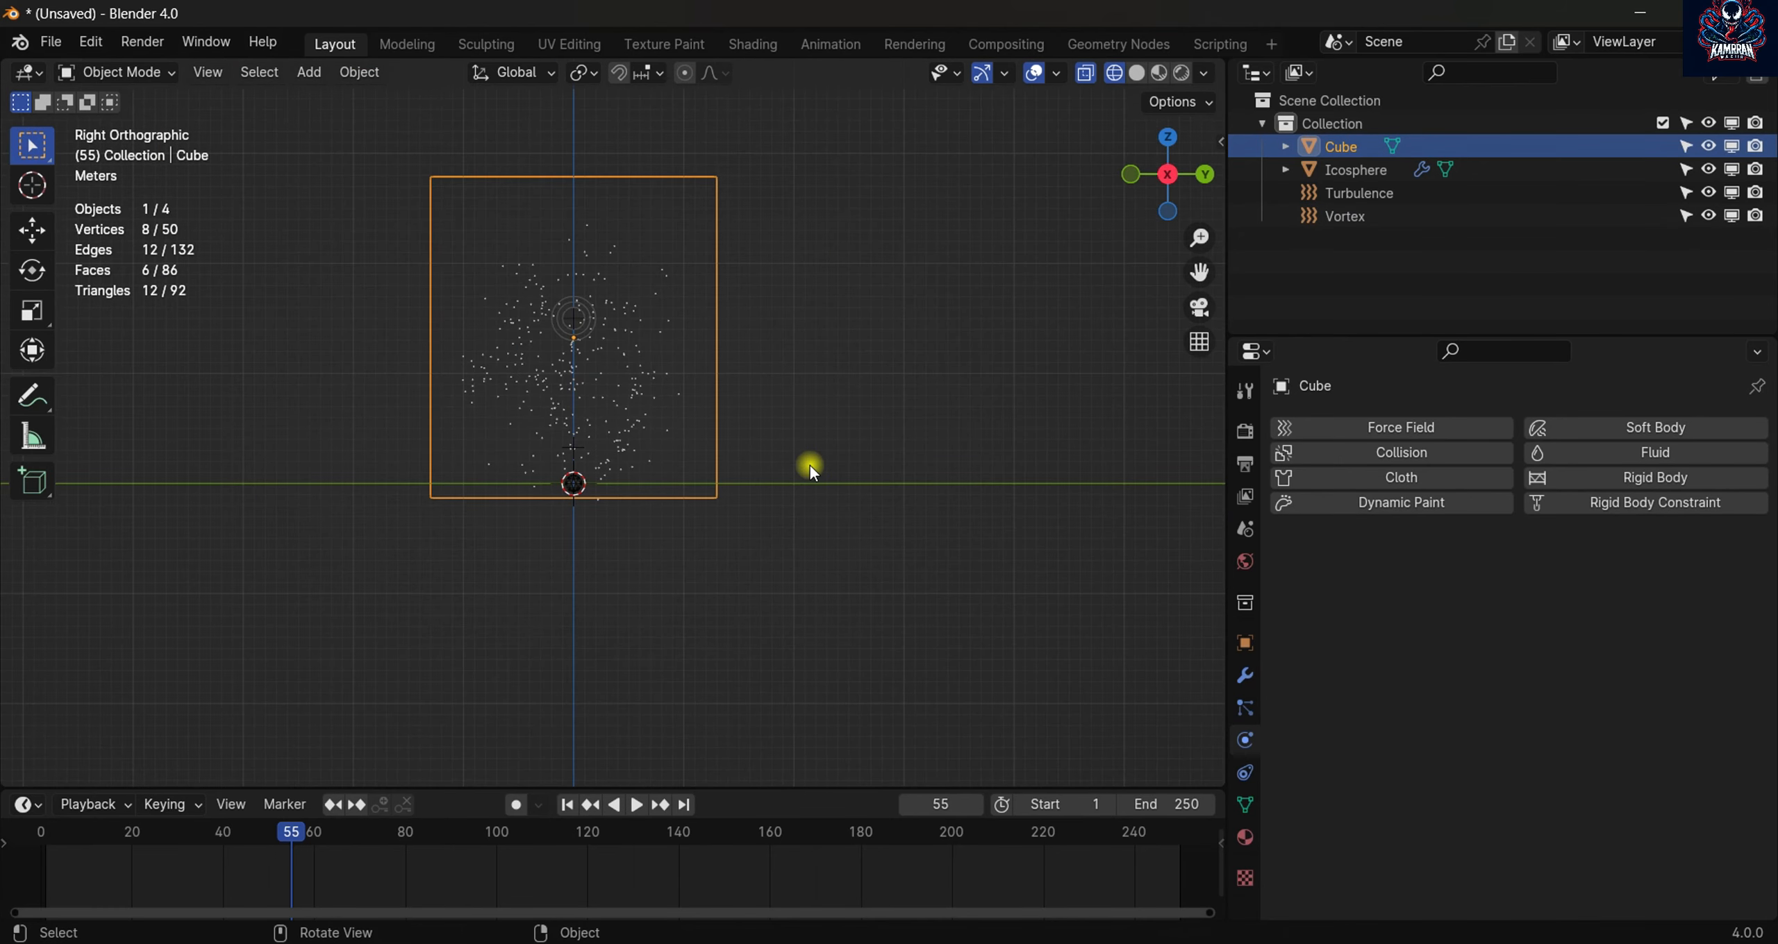
key("g")
key("z")
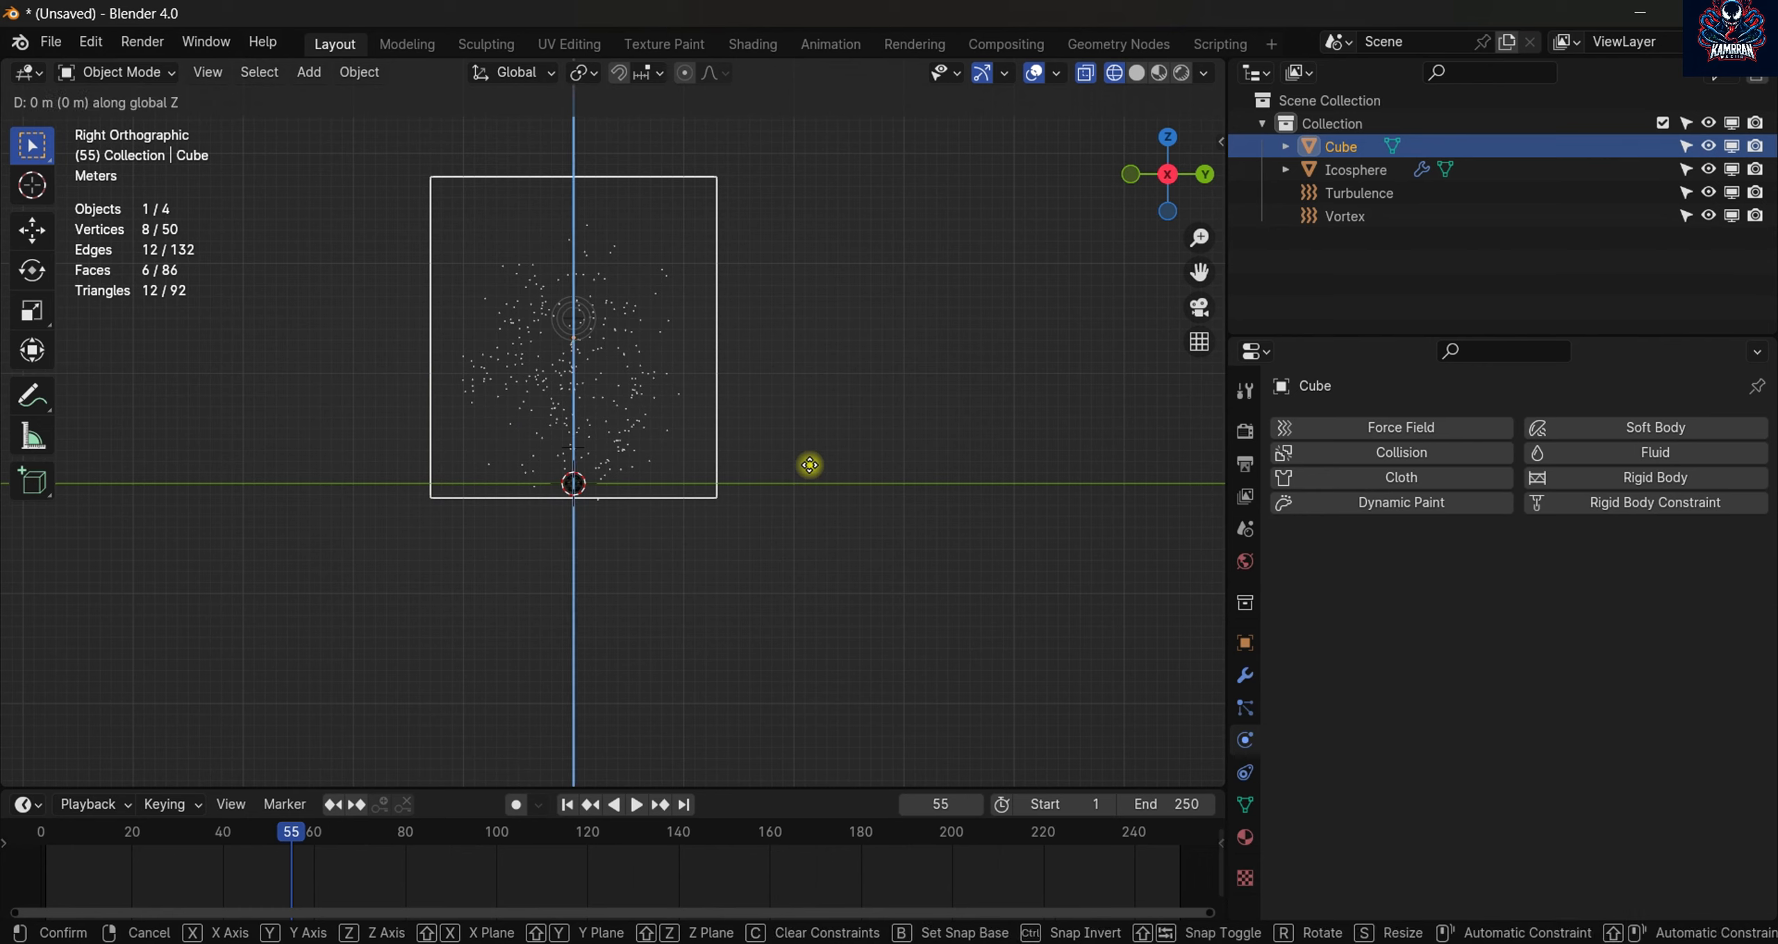
left_click(810, 477)
left_click(566, 805)
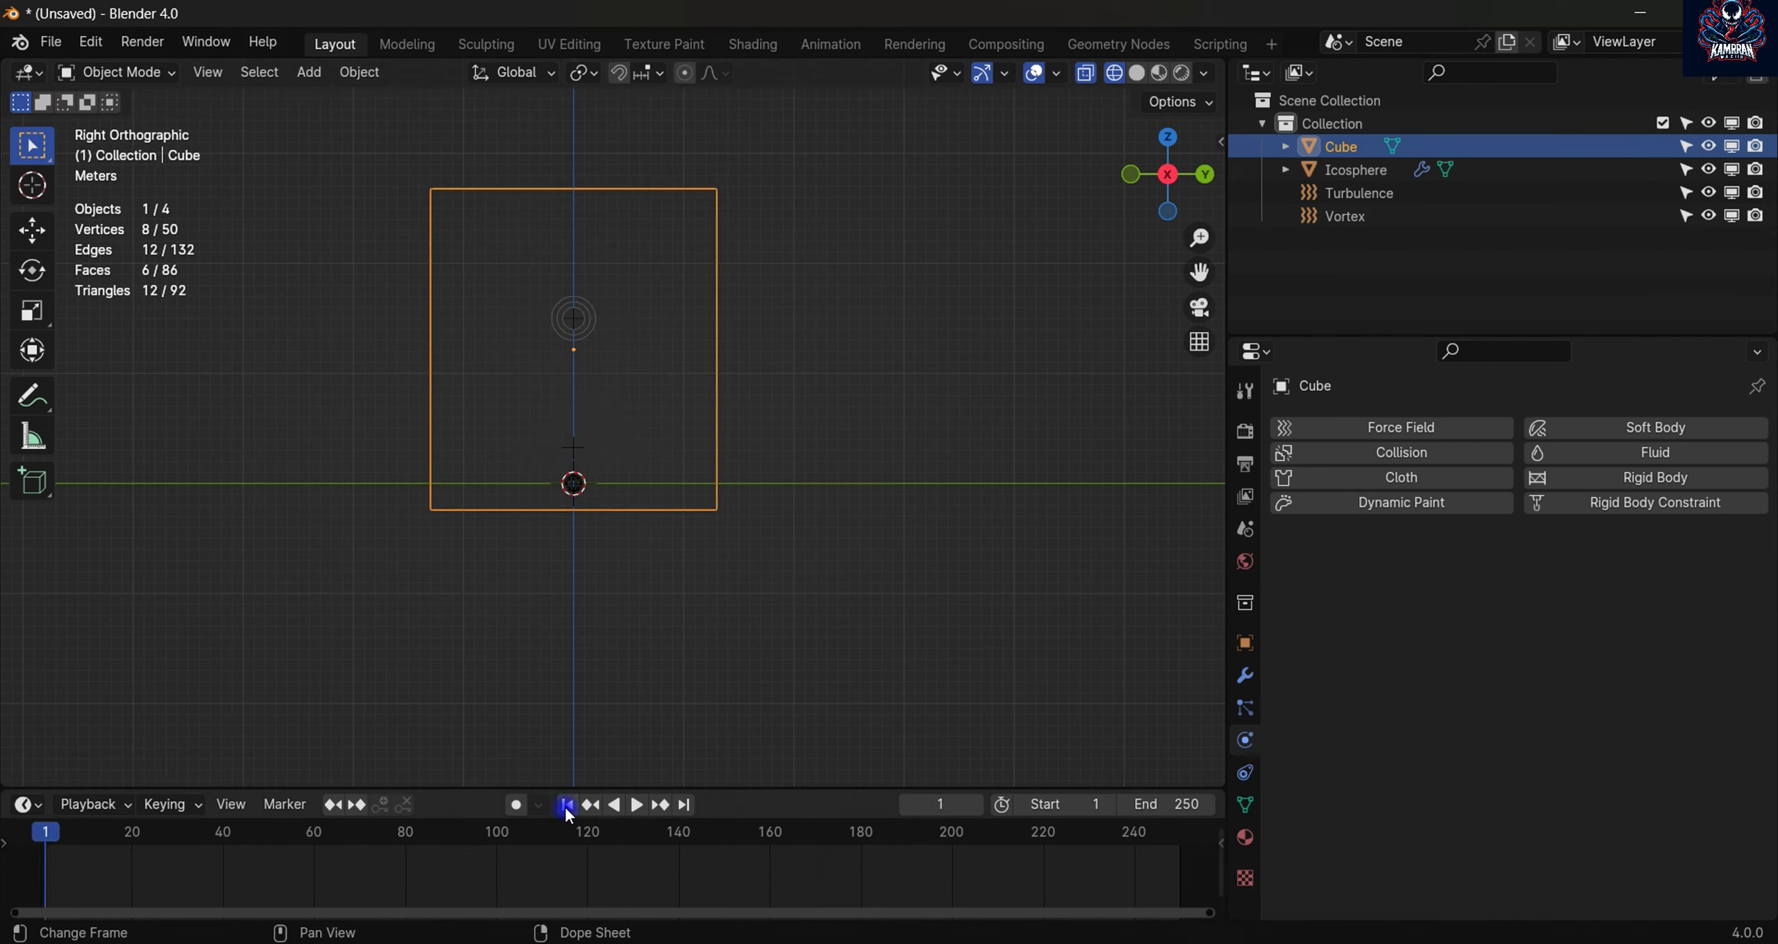
key("space")
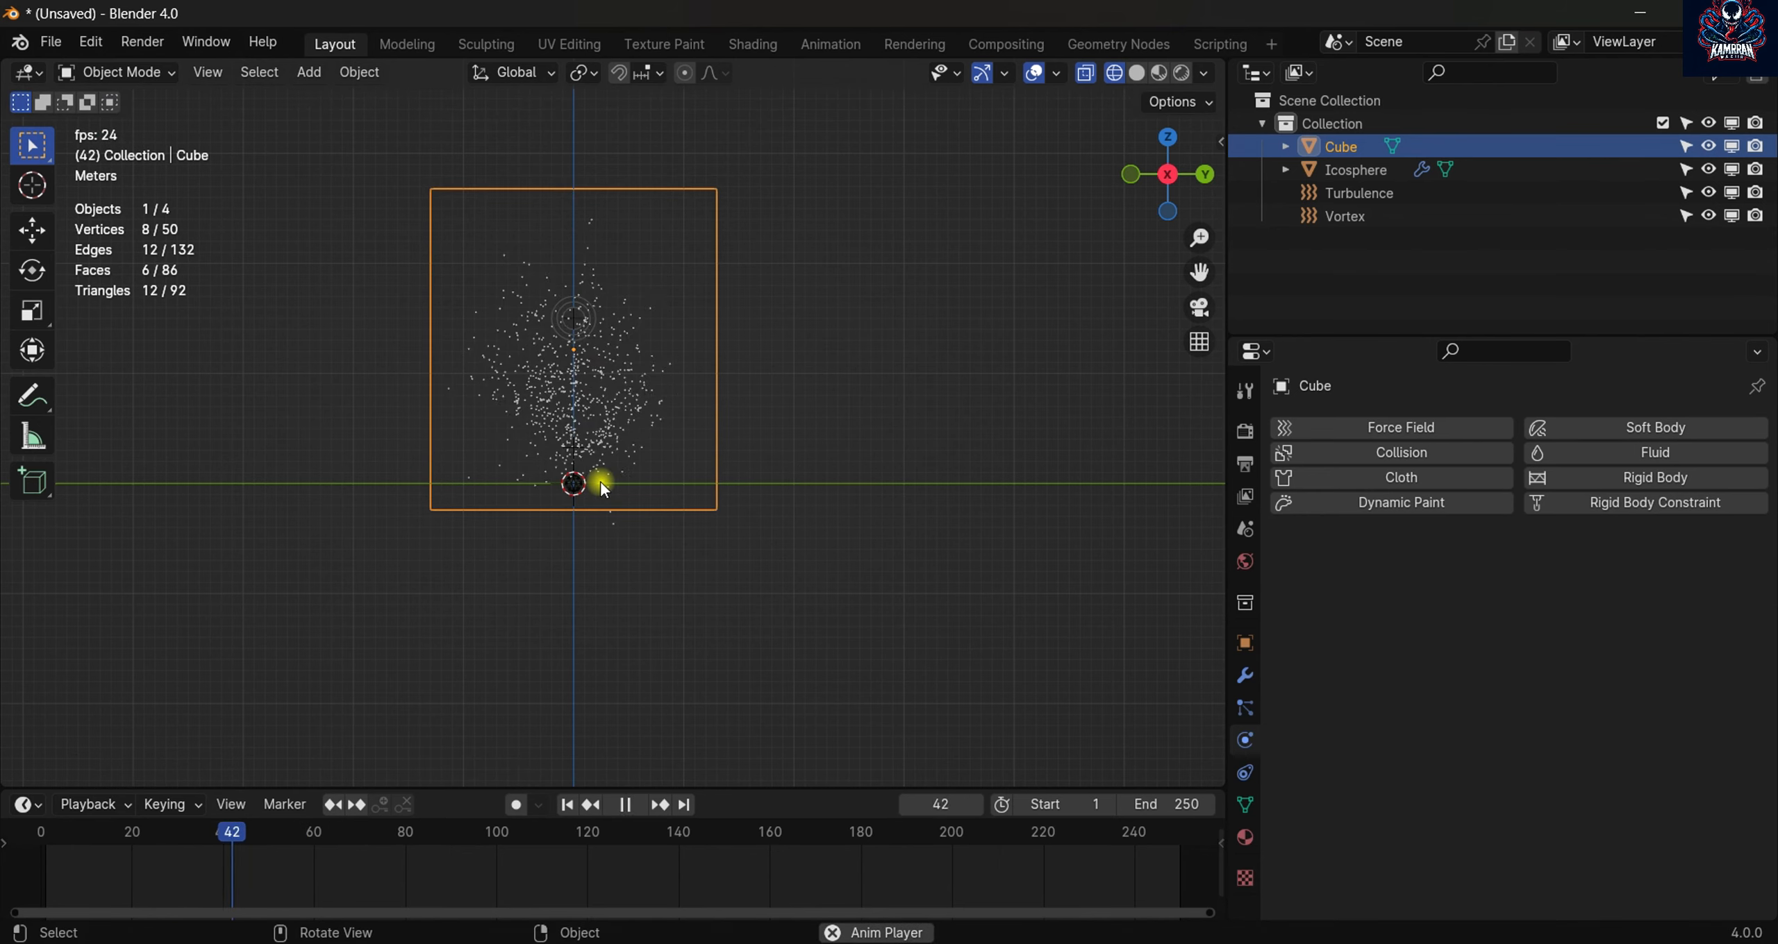
key("space")
- Stretch the large cube slightly along Z to enclose the particles, and replay the animation from frame 1
key("s")
key("z")
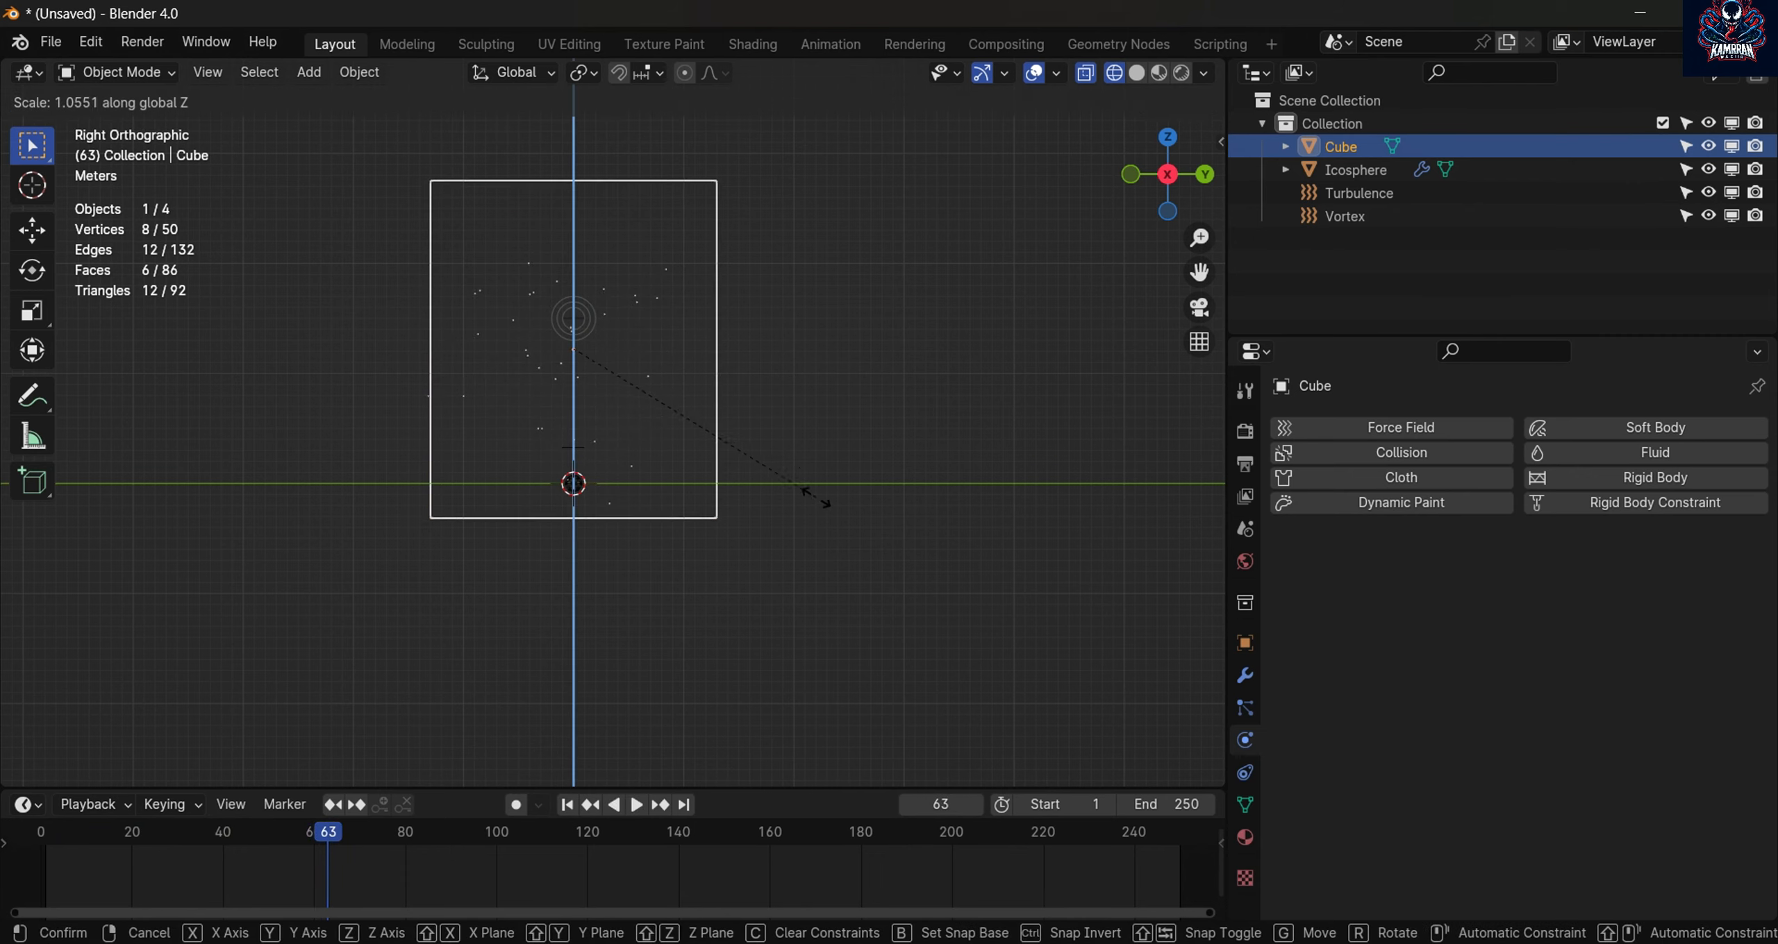
left_click(818, 522)
left_click(567, 805)
key("space")
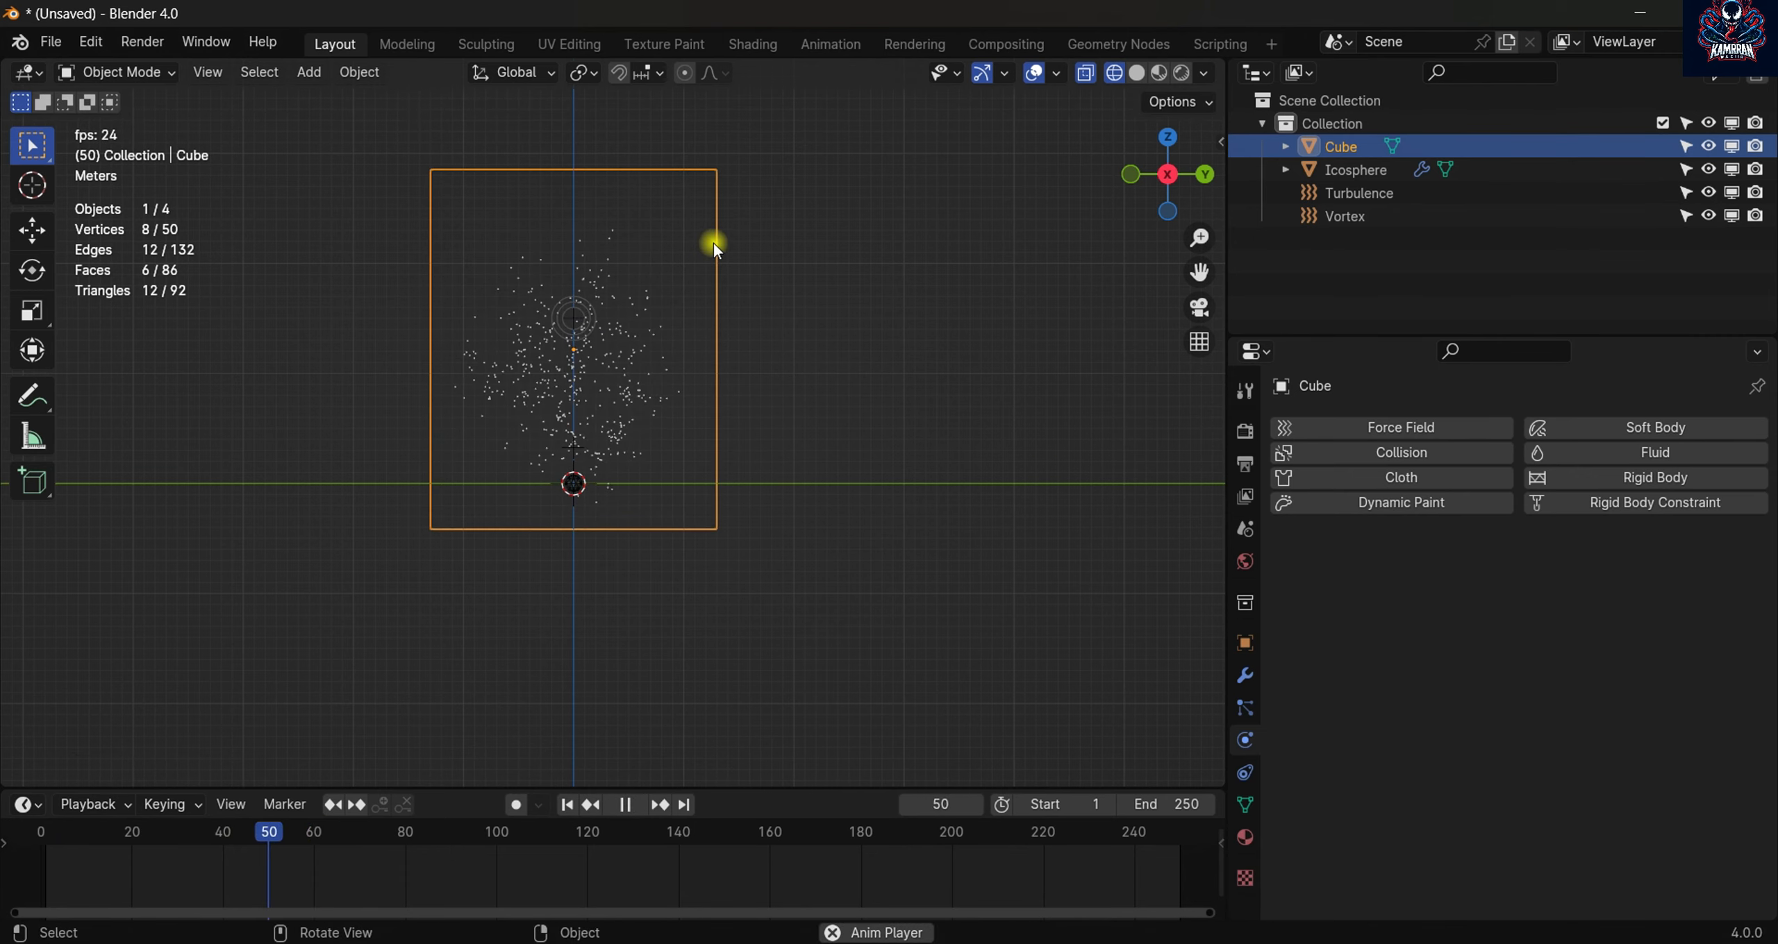
key("space")
- Scrub back to the start of the timeline and play the early part of the burst, viewing the emitter more closely
left_click_drag(384, 835, 65, 886)
key("space")
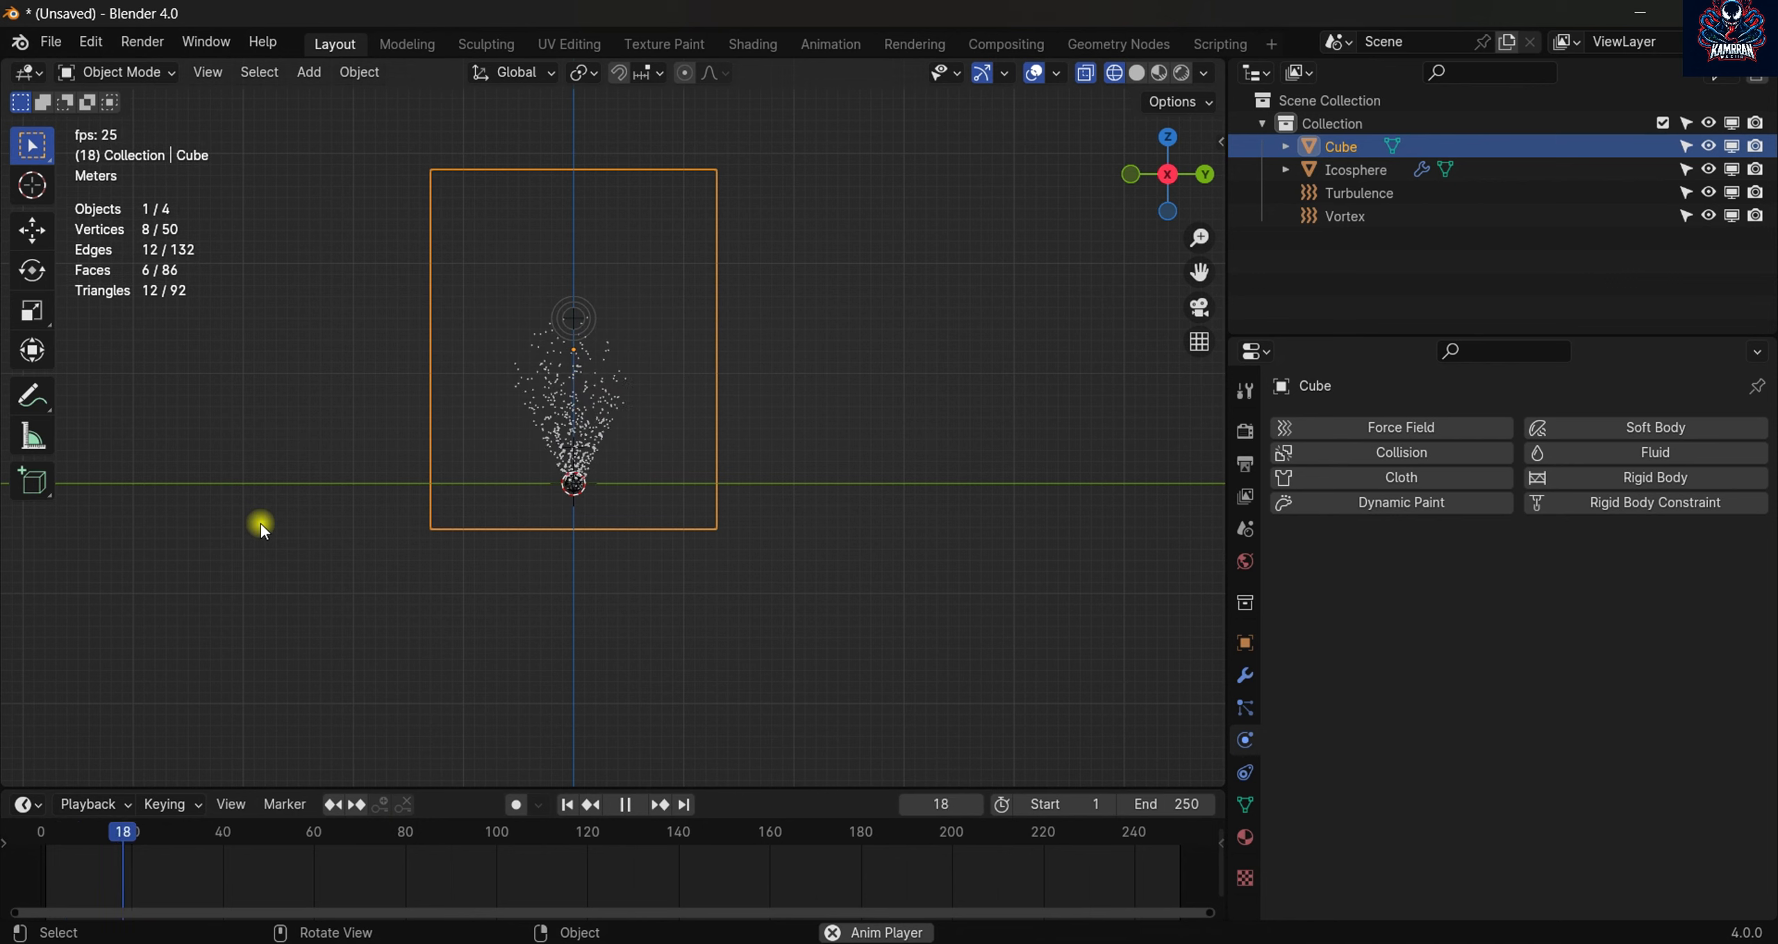
key("space")
scroll(403, 482, "up", 3)
scroll(403, 482, "down", 1)
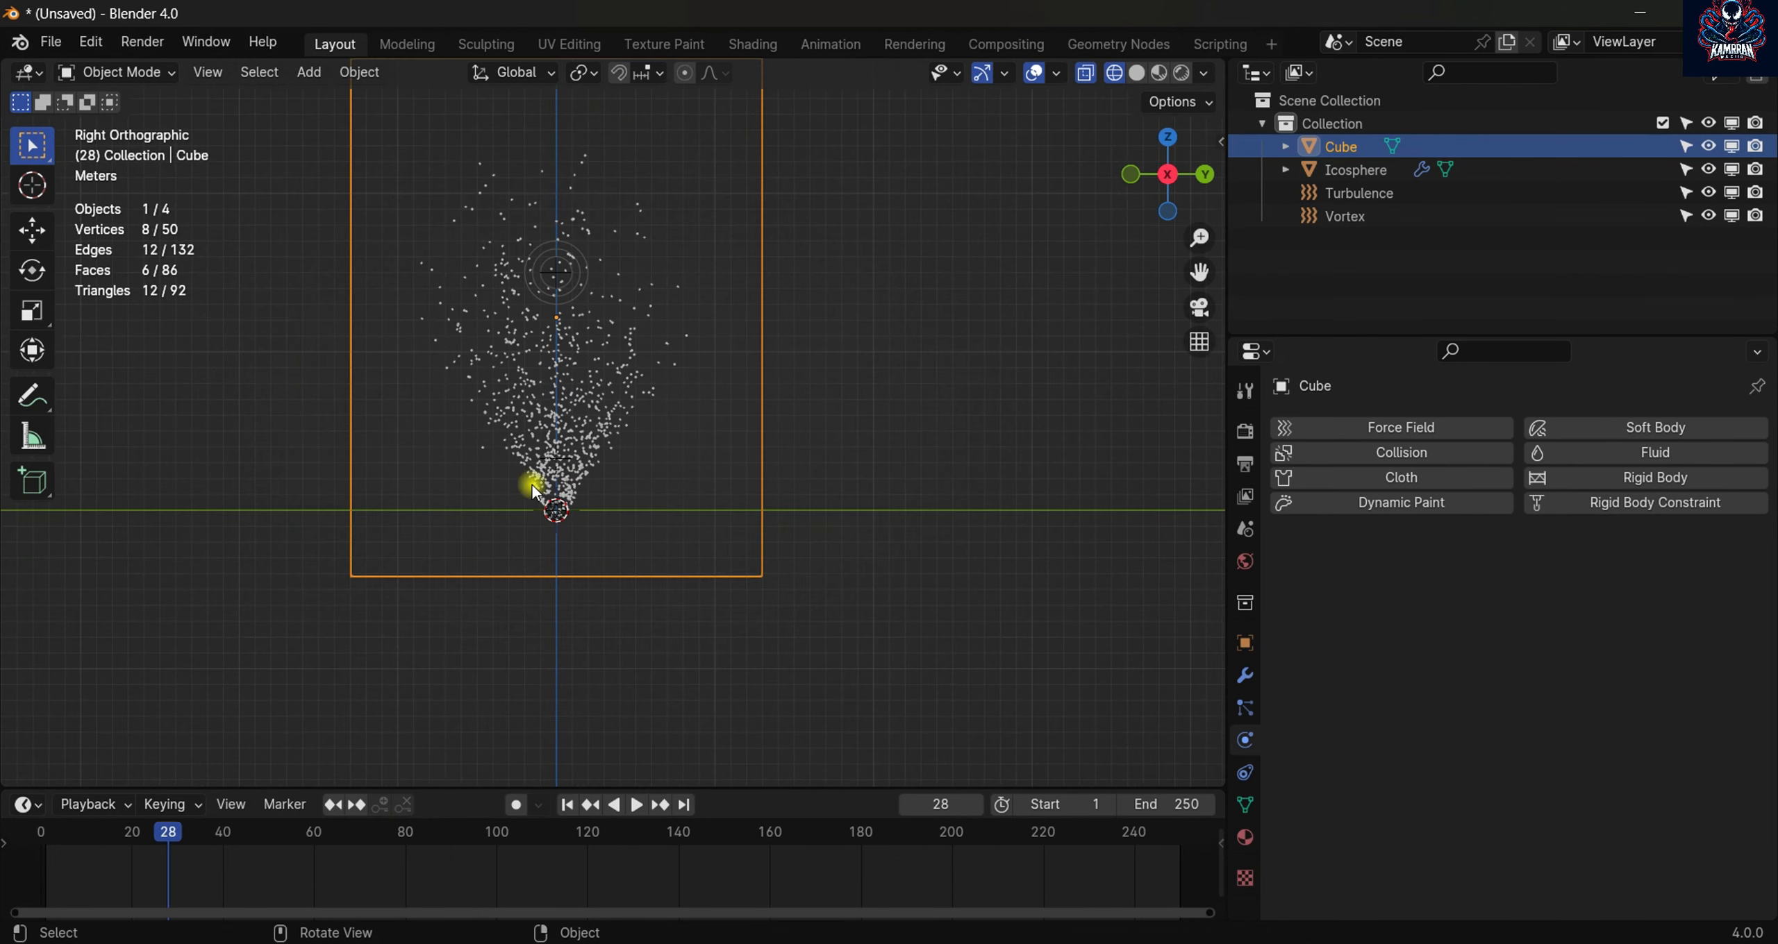
- Add a second Turbulence force field with strength 12.7 at the emitter and replay the animation from frame 1
key("shift+a")
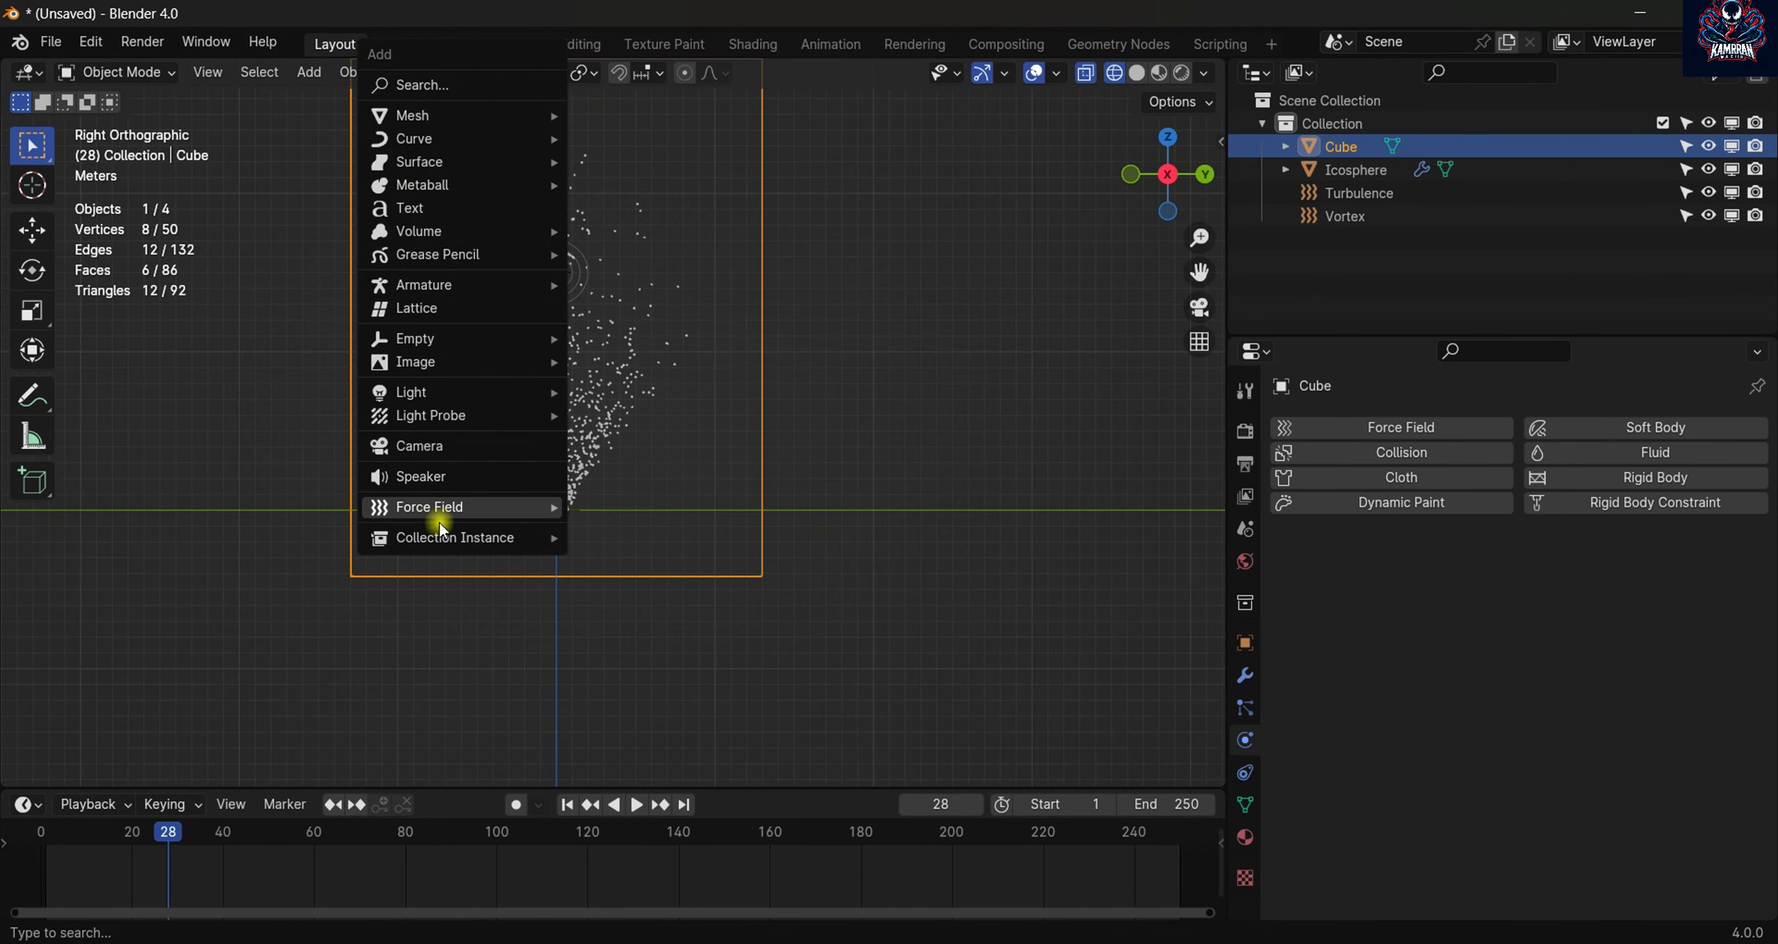
mouse_move(528, 508)
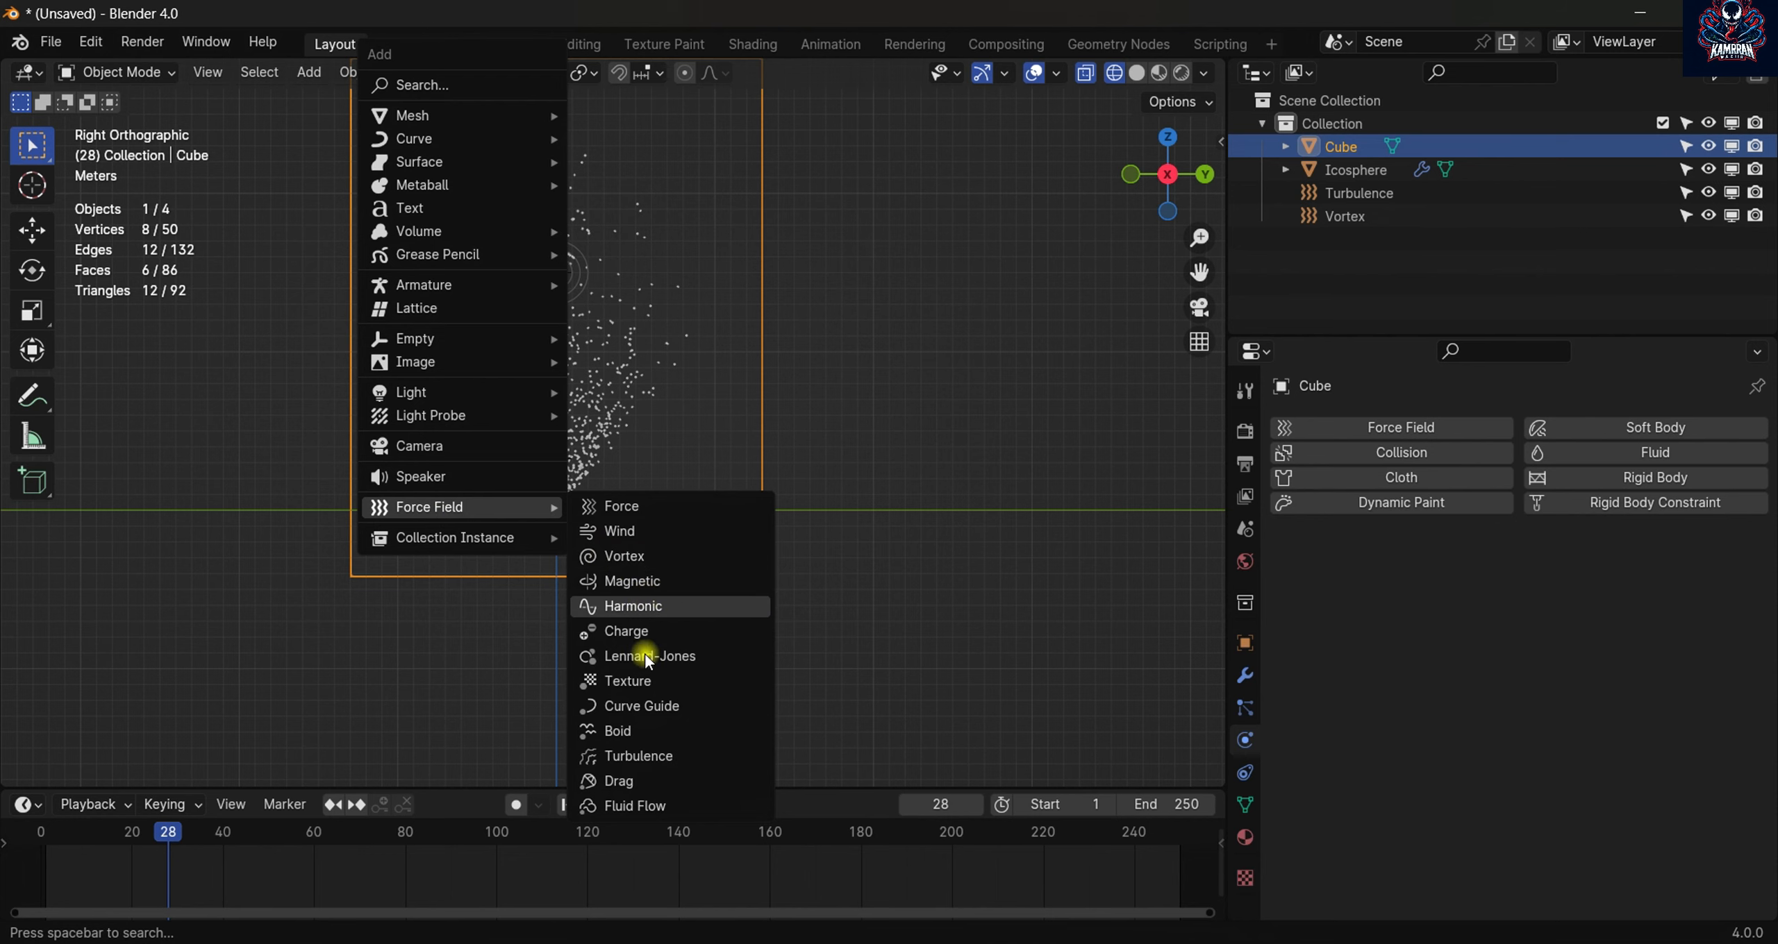
left_click(635, 756)
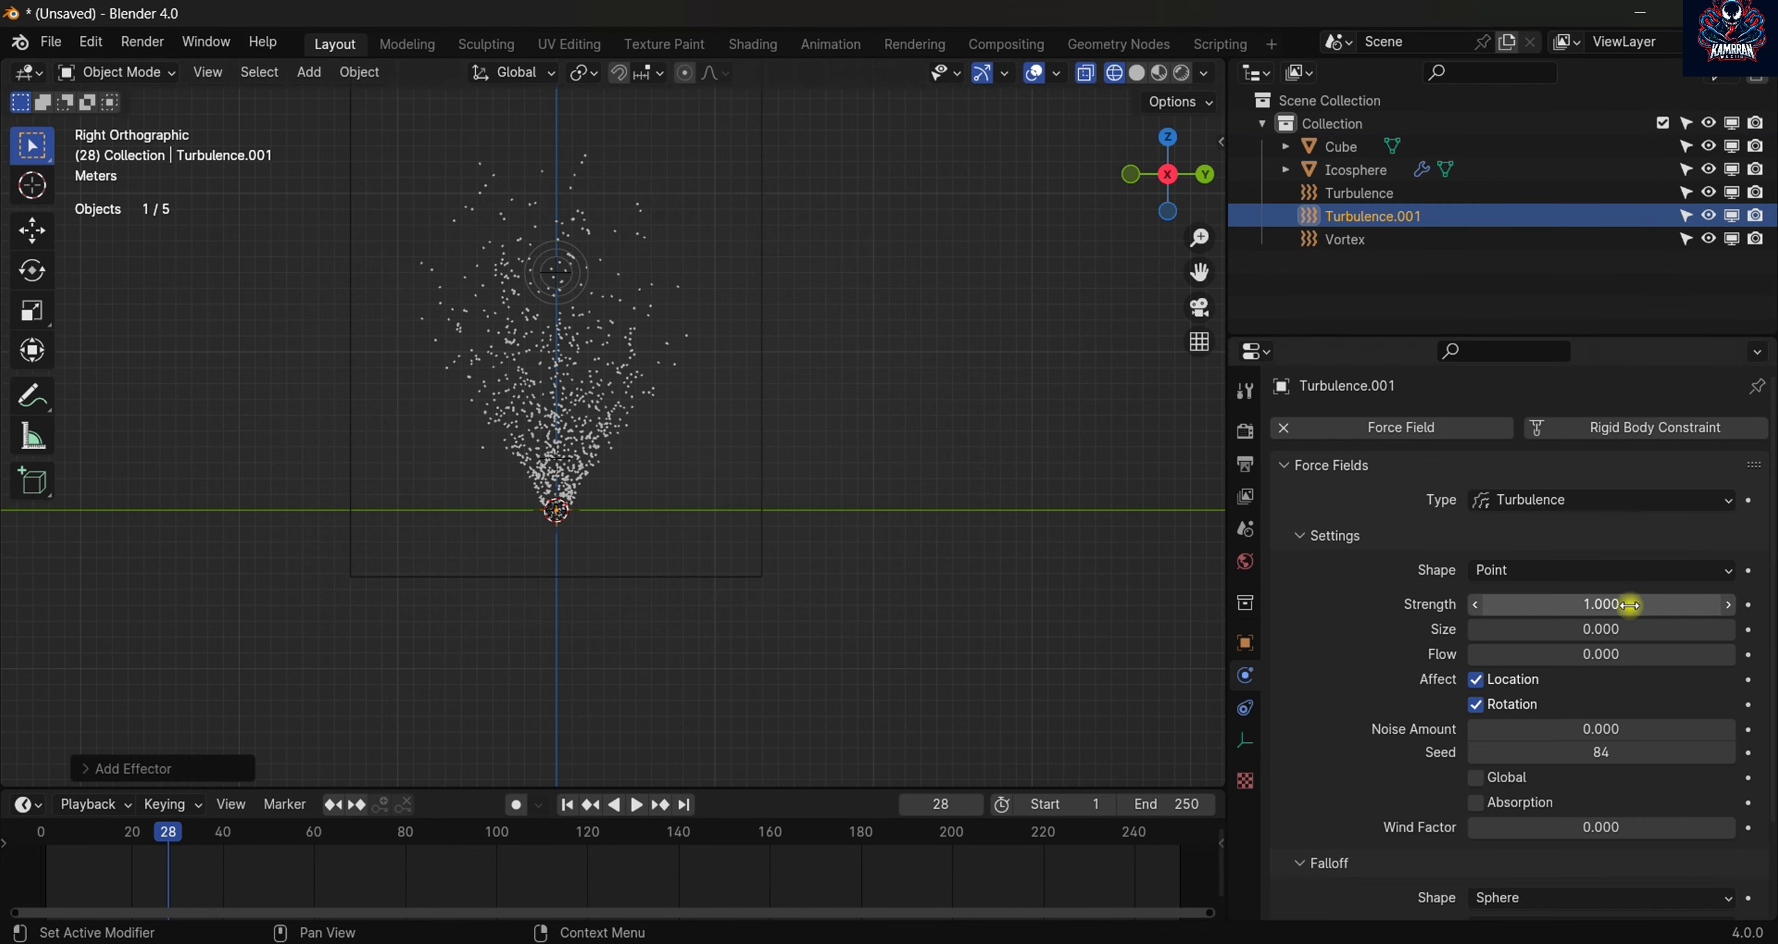
left_click_drag(1627, 604, 1686, 604)
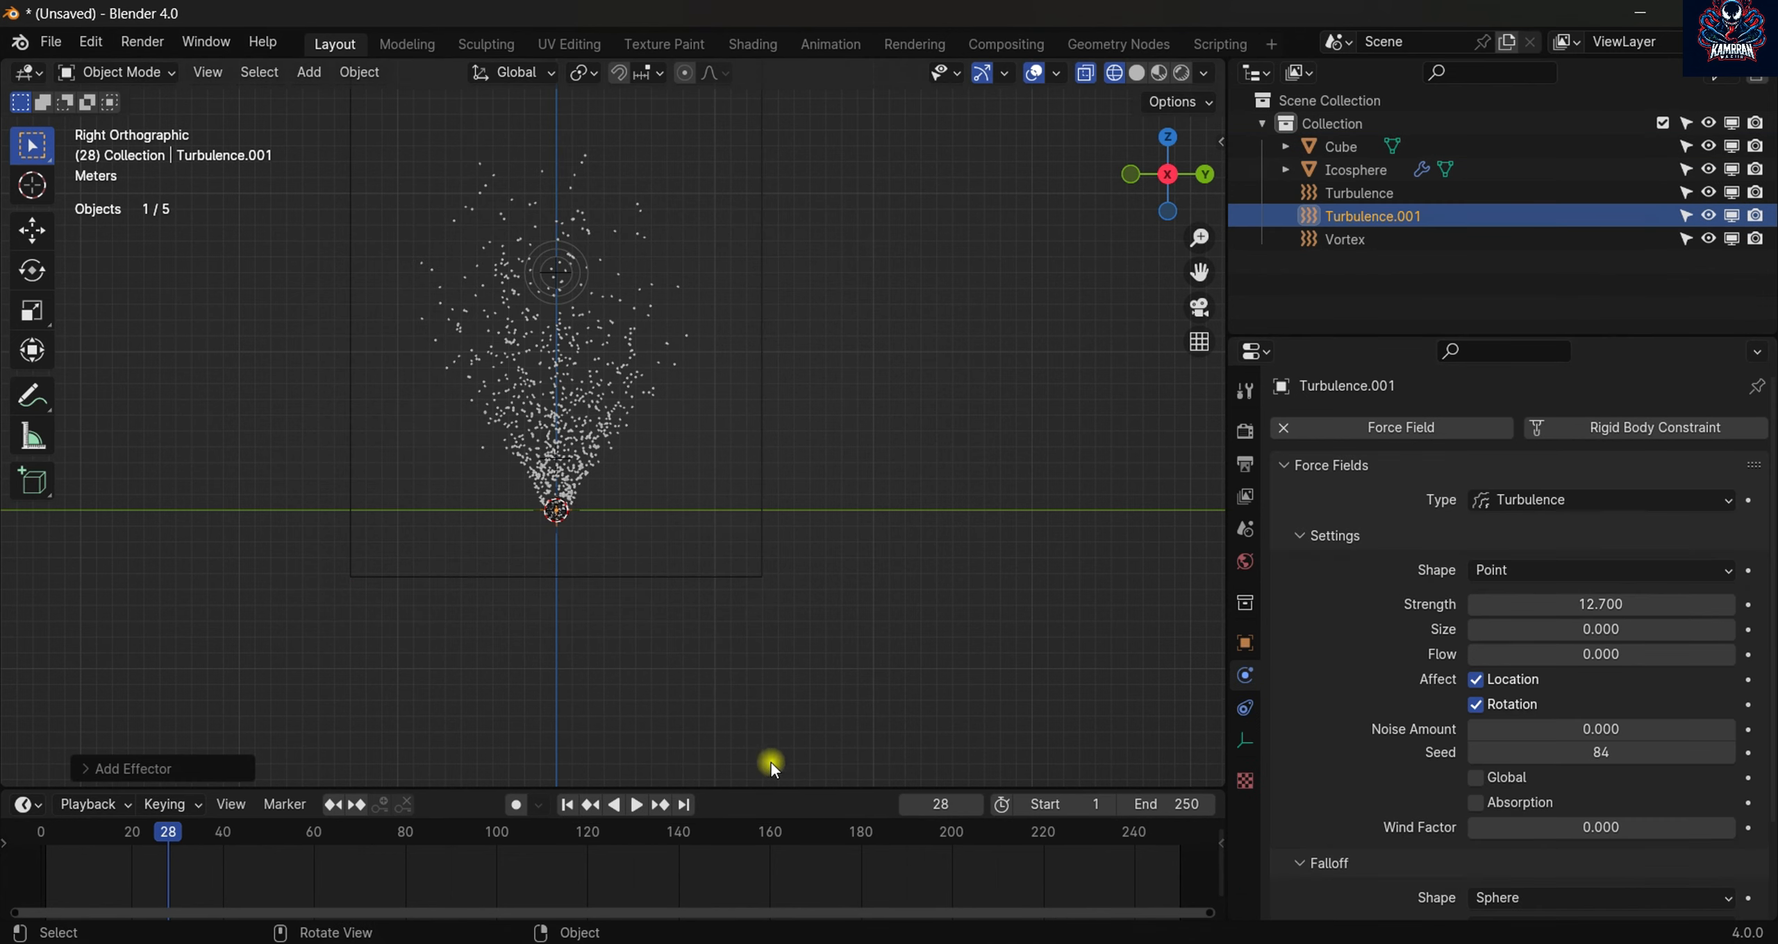
left_click(567, 807)
key("space")
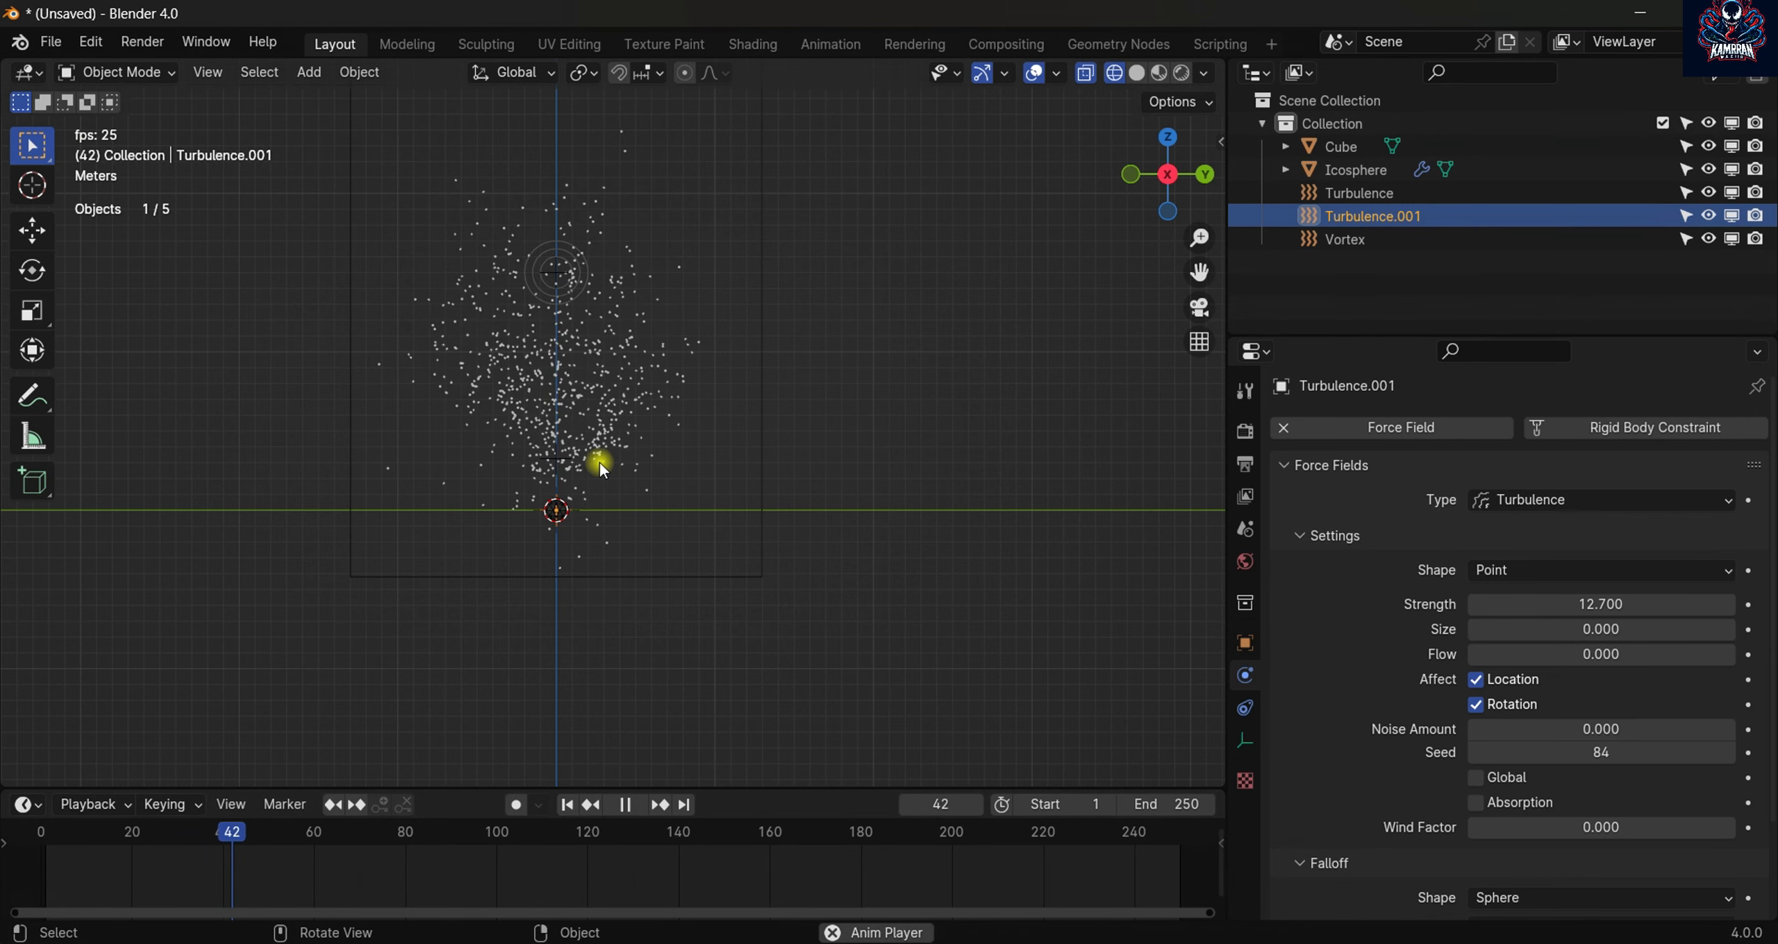
key("space")
- Raise the second turbulence field along Z to just above the ico sphere, beside the first turbulence, and replay the animation
key("g")
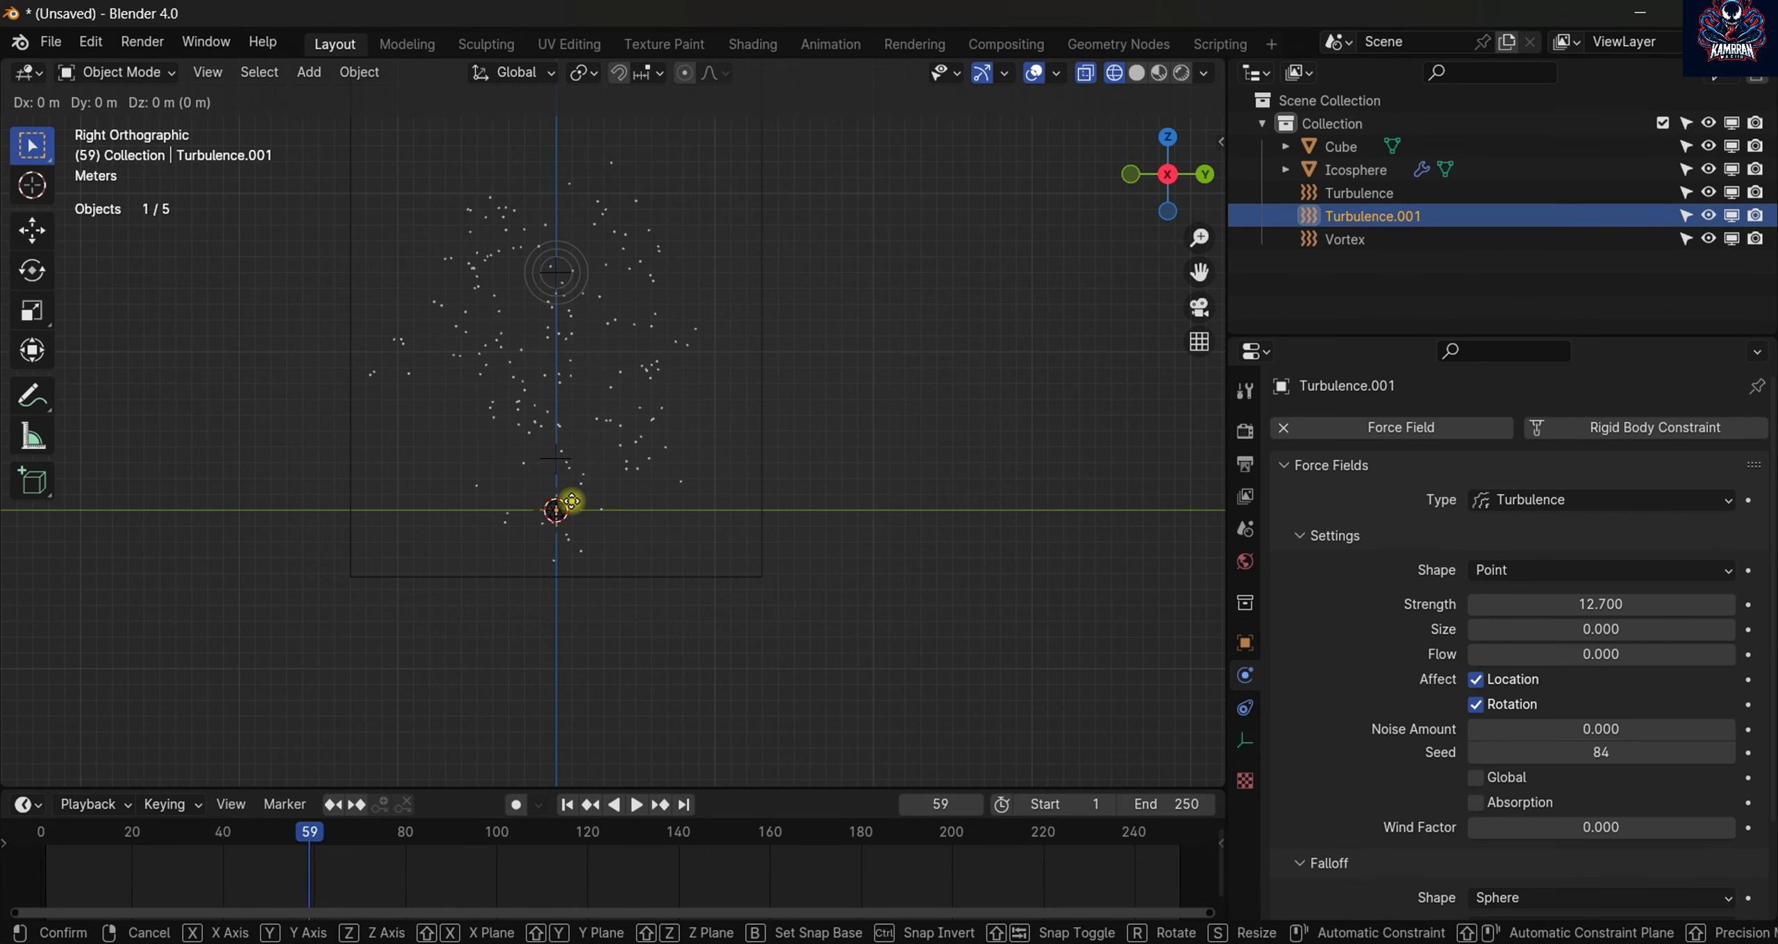
key("z")
left_click(573, 580)
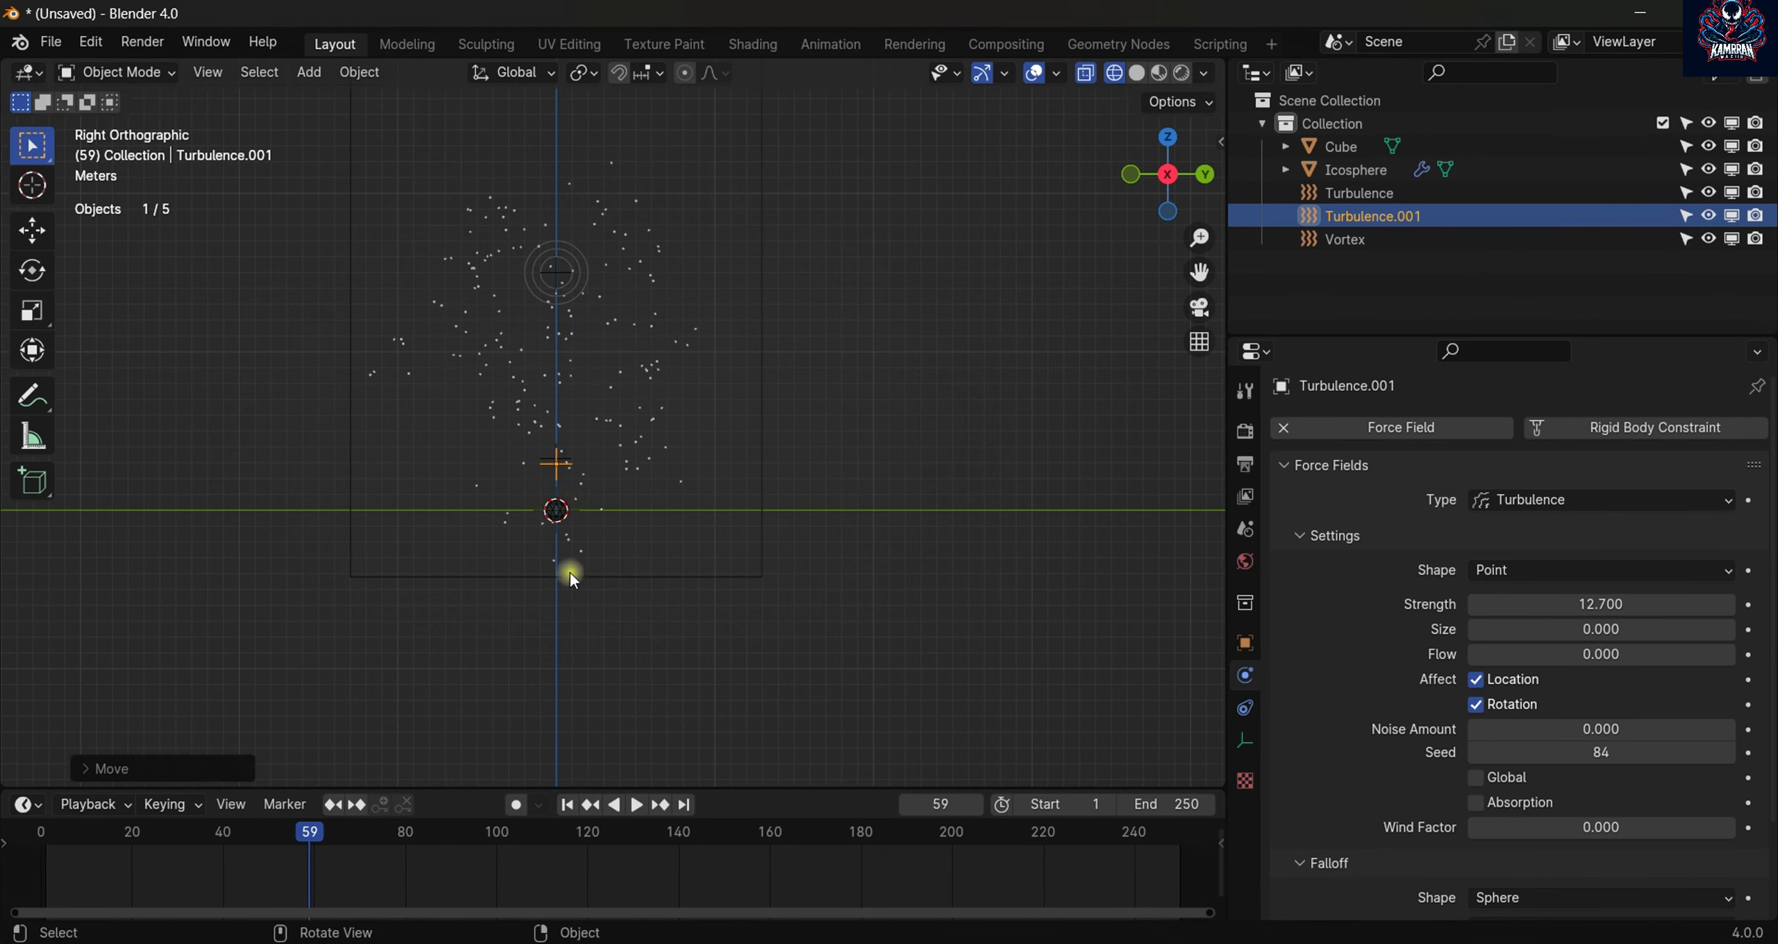
left_click(567, 805)
key("space")
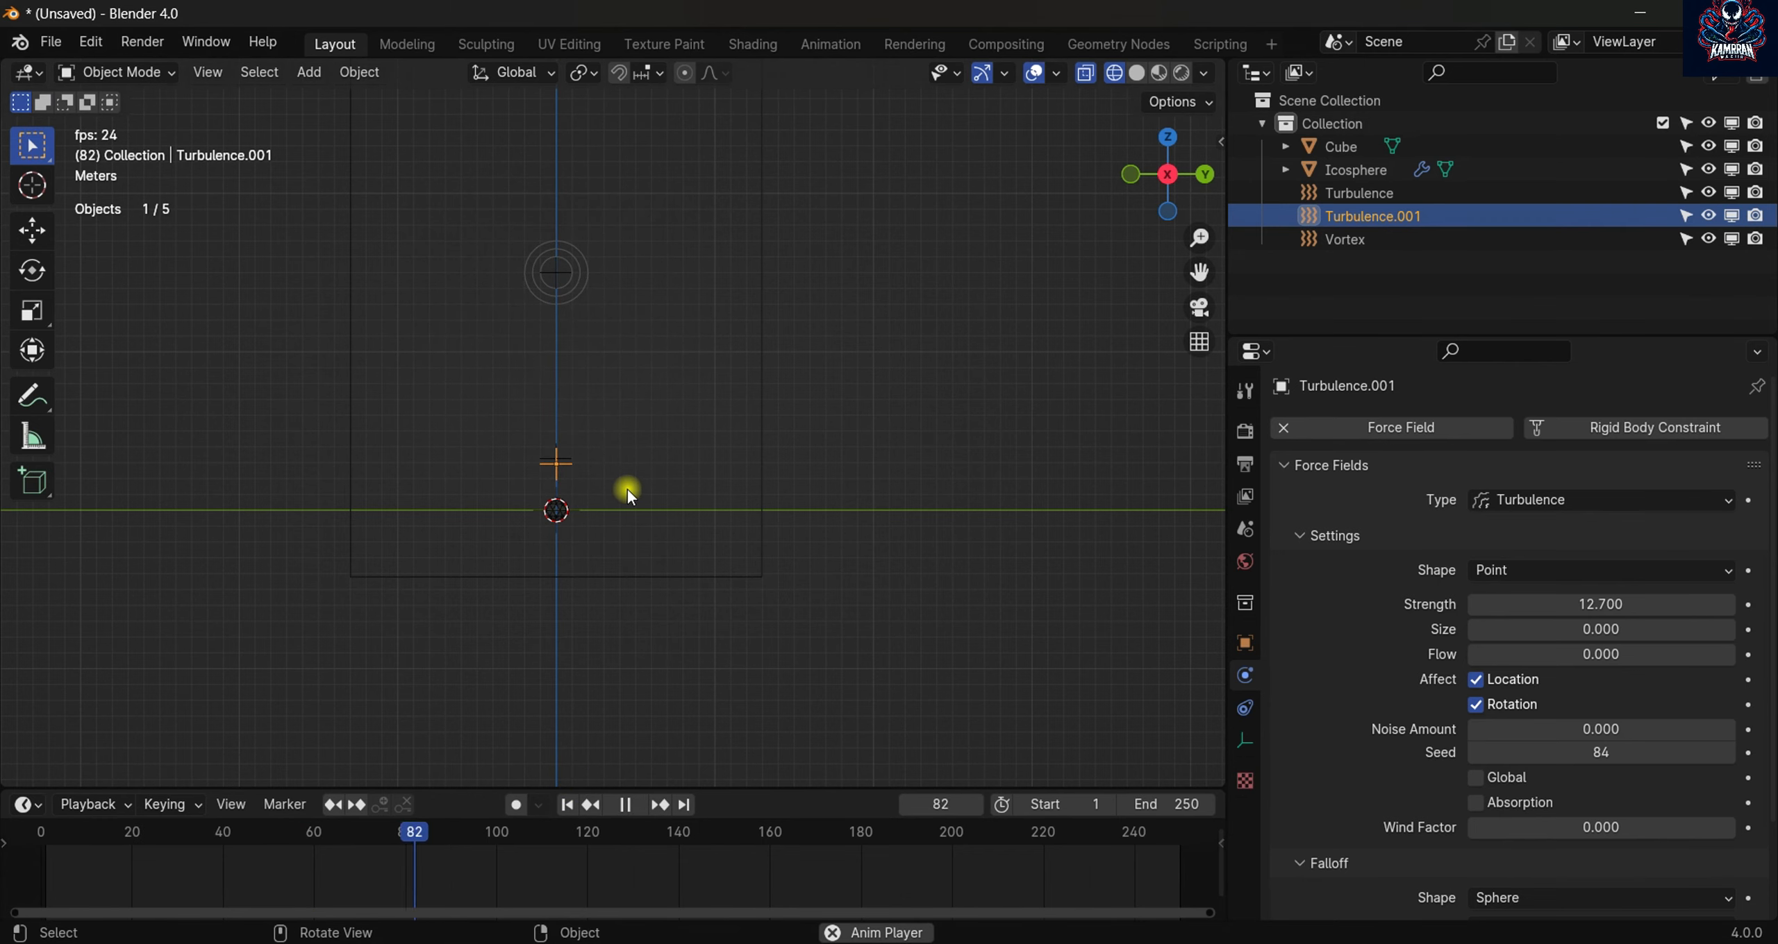
- Stop the playback, set the animation's end frame to 65, and return to frame 26 of the burst
key("space")
left_click_drag(436, 831, 339, 845)
double_click(1151, 796)
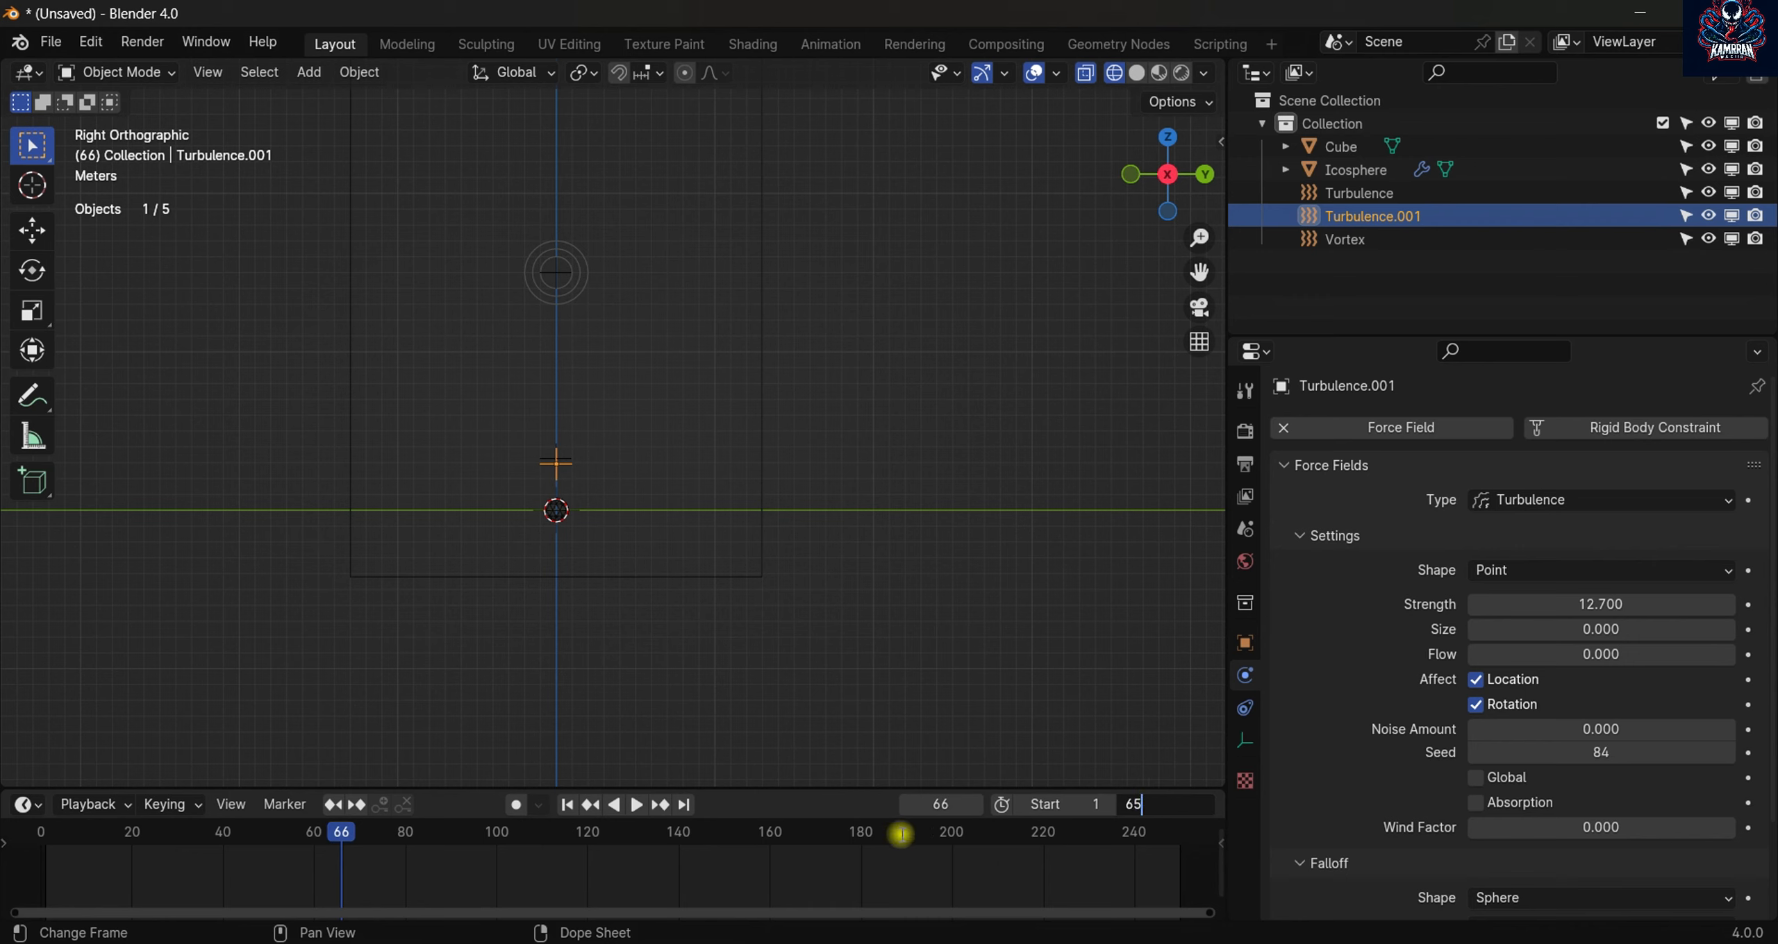
key("Return")
key("space")
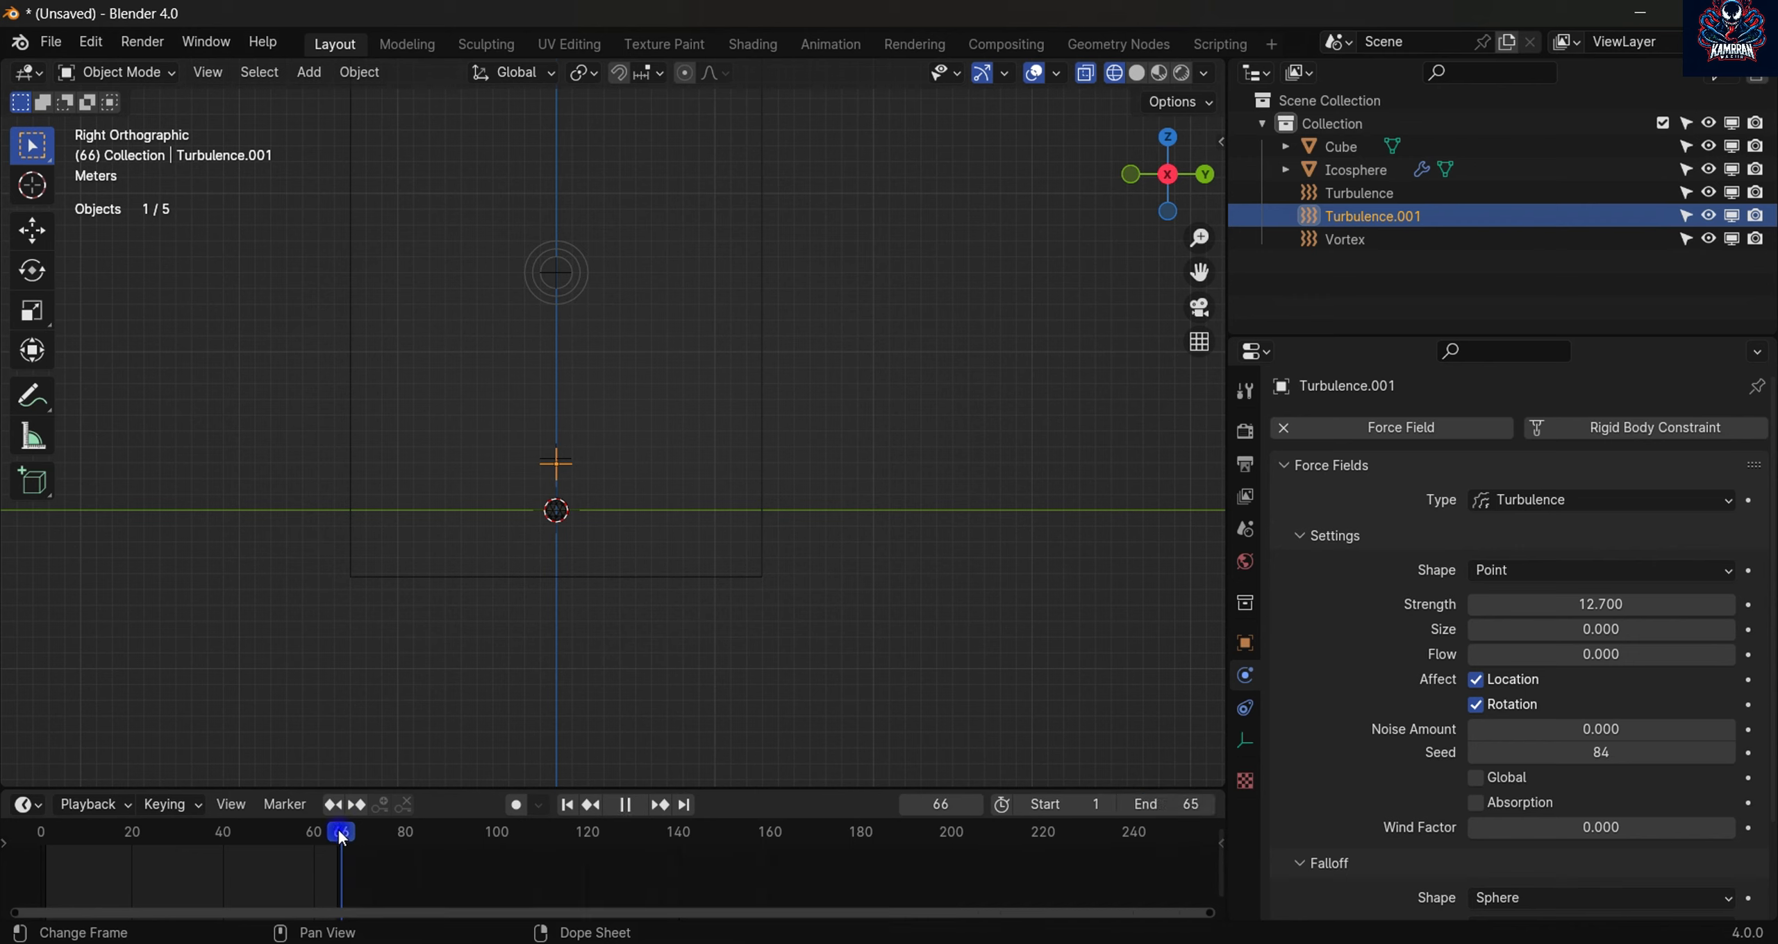
left_click_drag(342, 839, 160, 842)
- Set the ico sphere's particle velocity along object-aligned Y to 0.66 m/s and replay the animation from frame 1
left_click(559, 526)
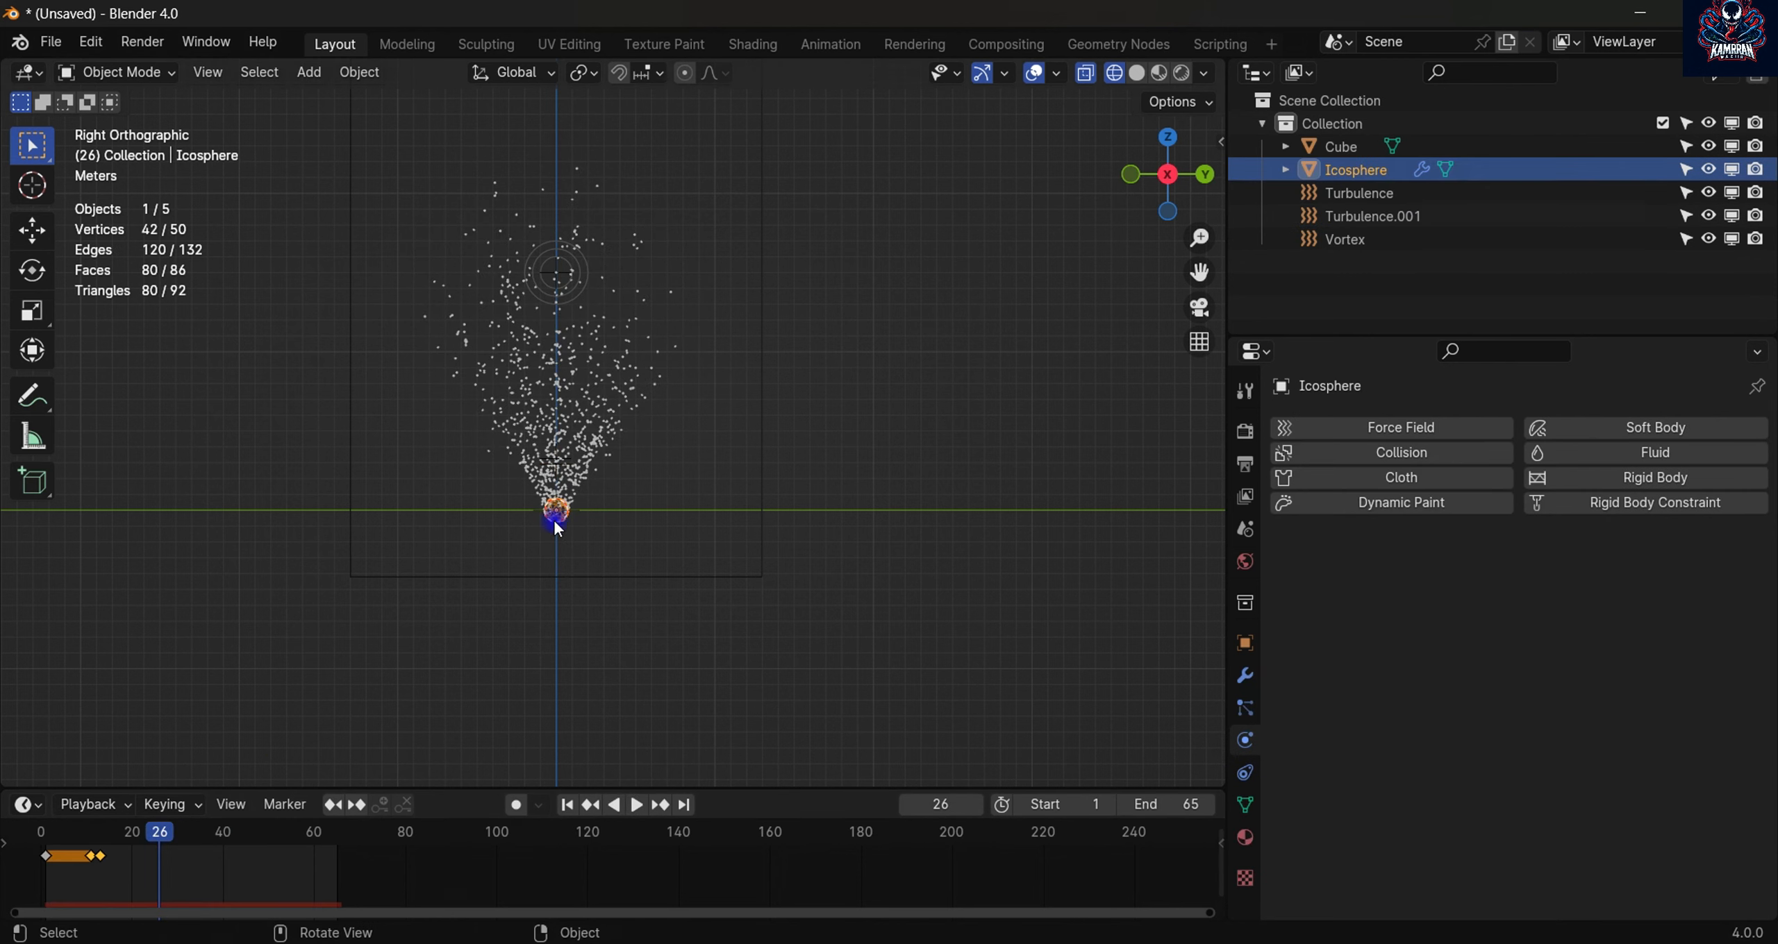
left_click(1244, 709)
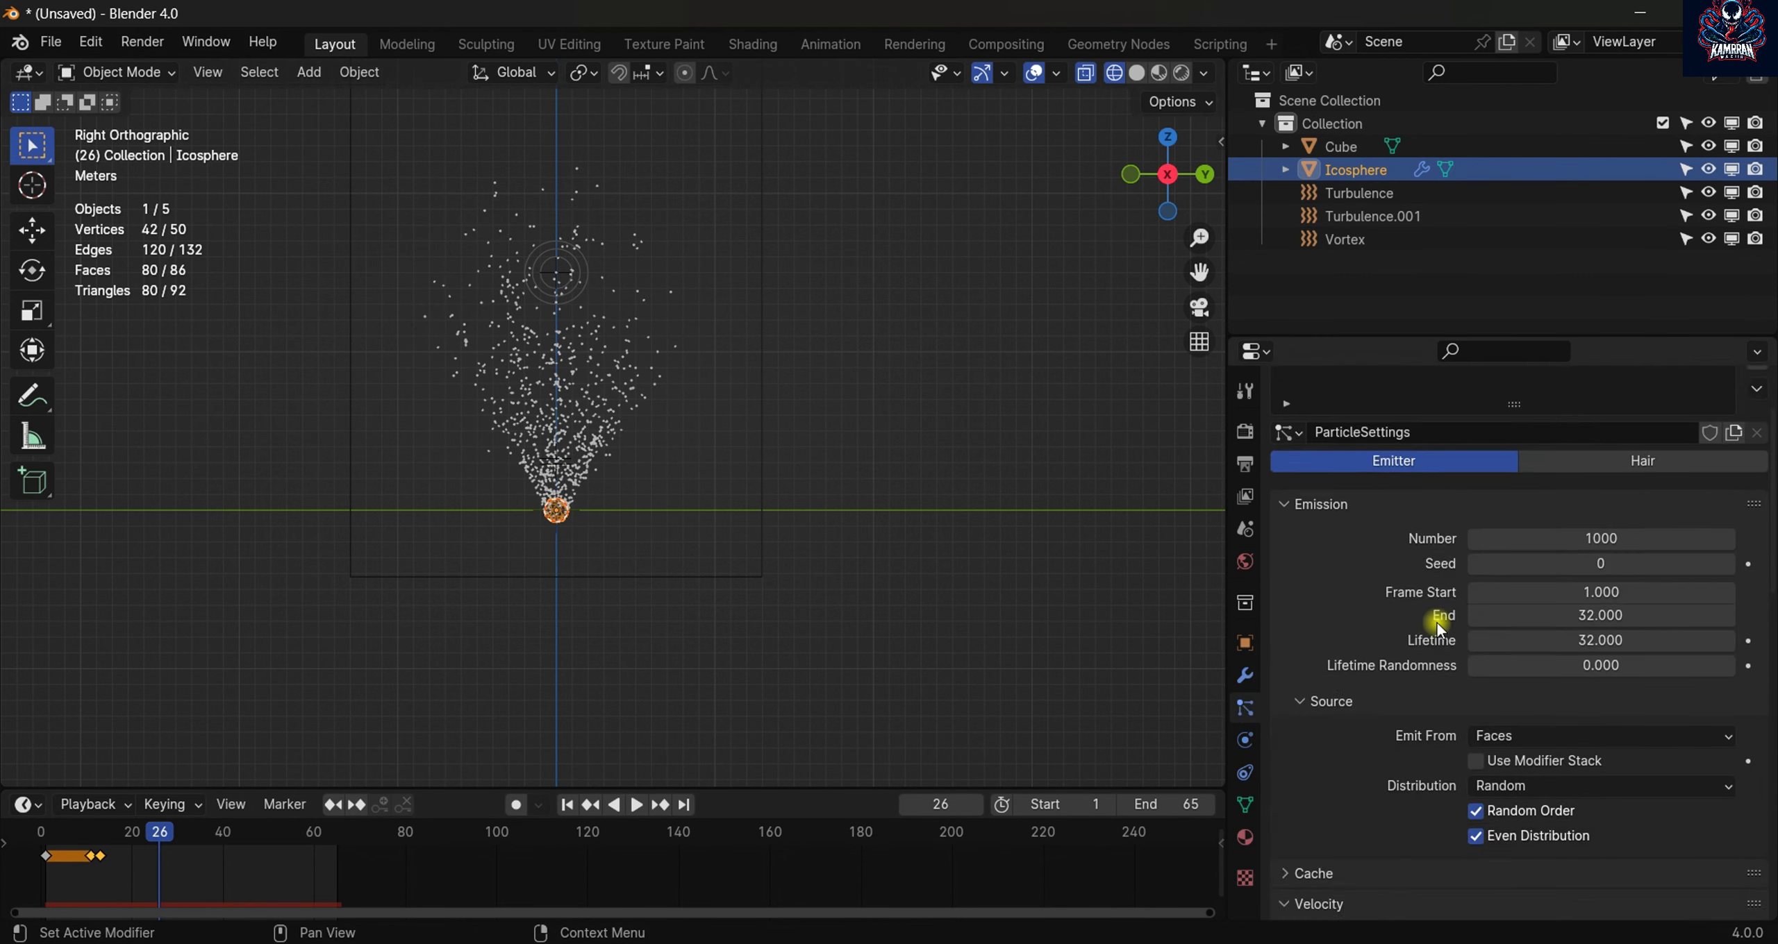
scroll(1436, 622, "down", 4)
scroll(1445, 632, "down", 1)
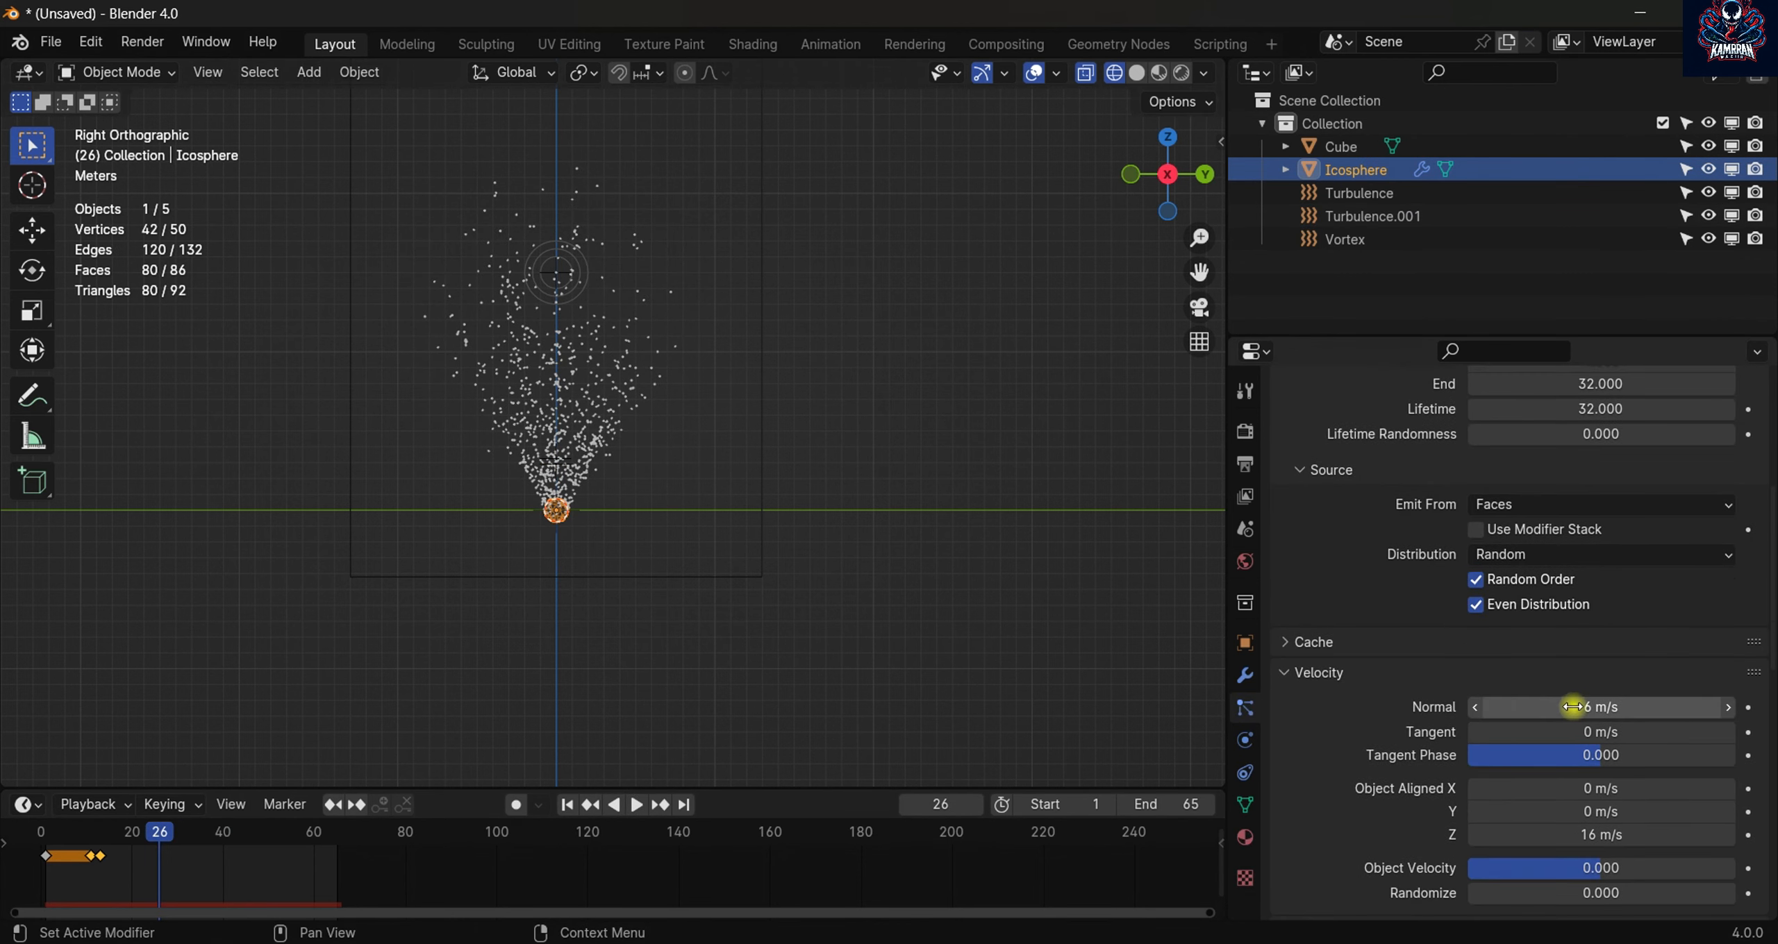
scroll(1583, 694, "down", 4)
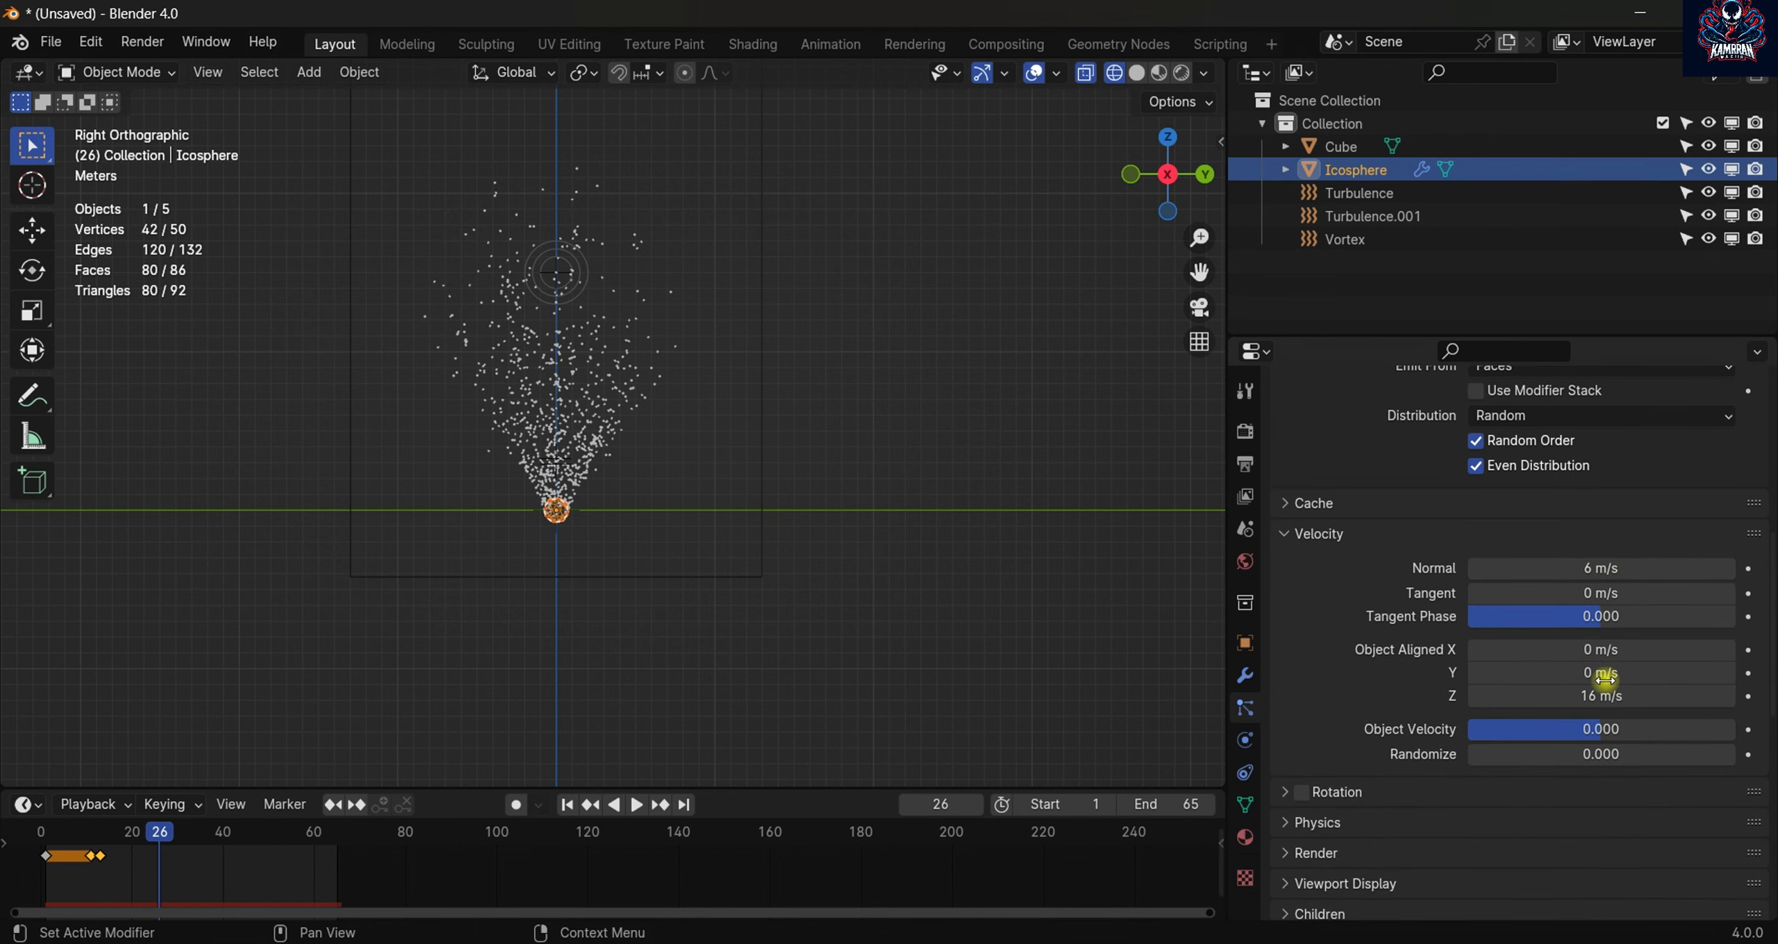
left_click_drag(1604, 679, 1610, 674)
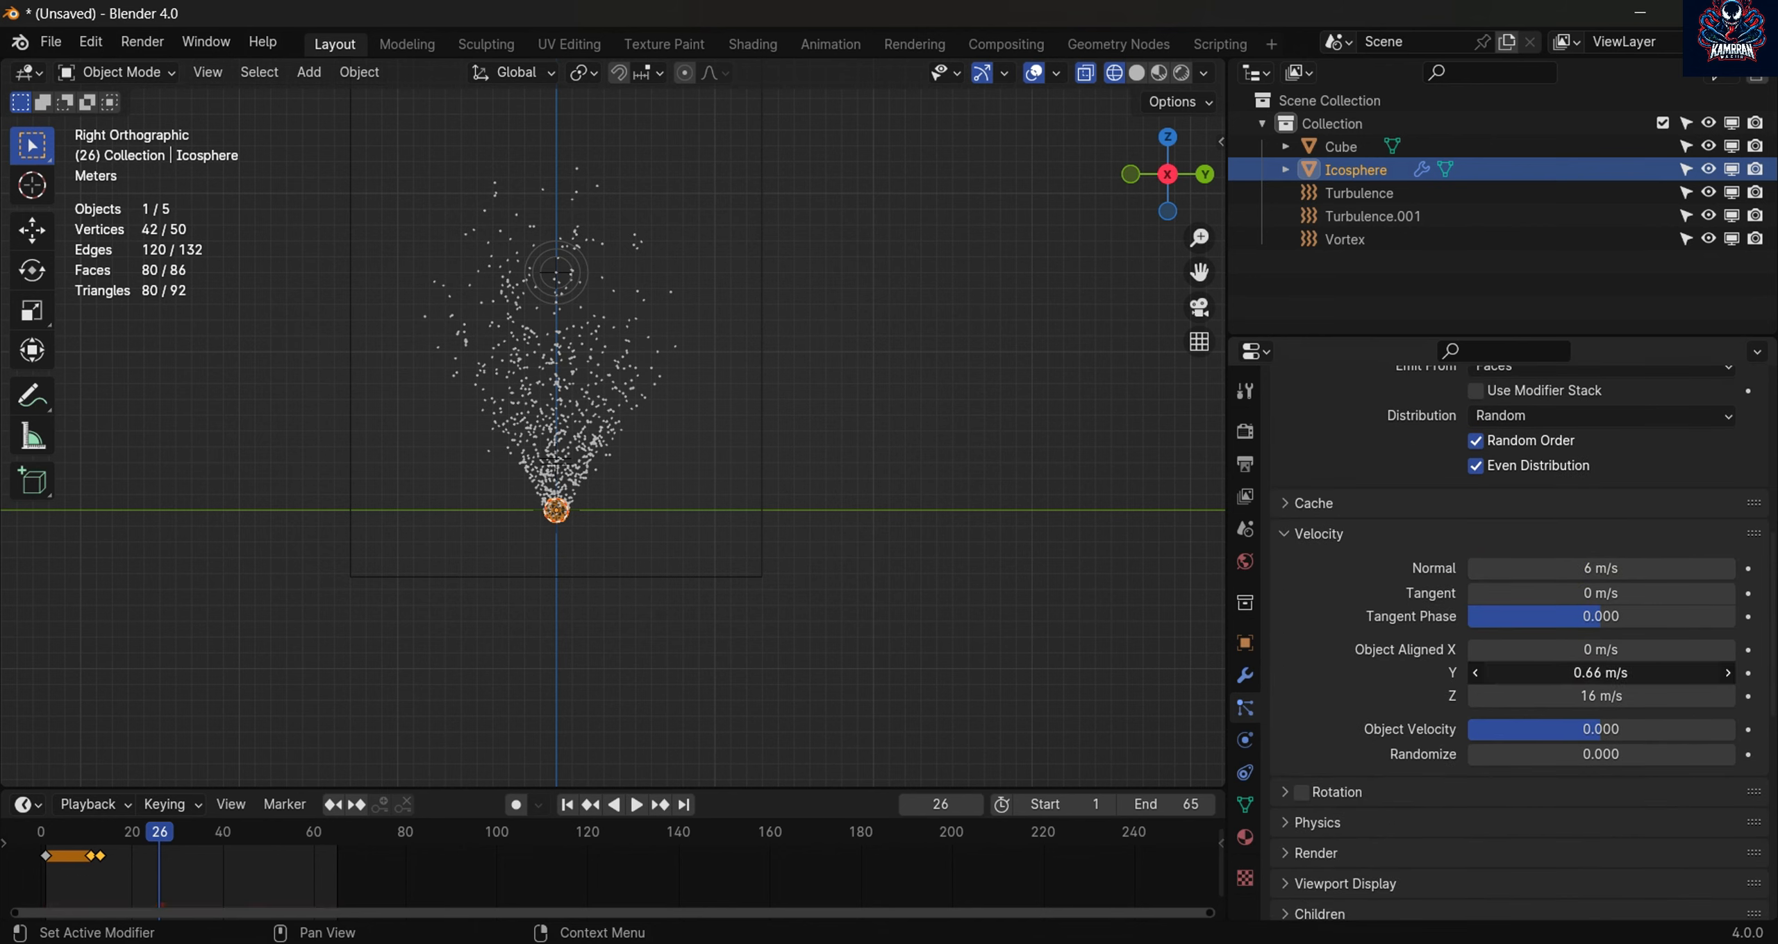
left_click(567, 804)
key("space")
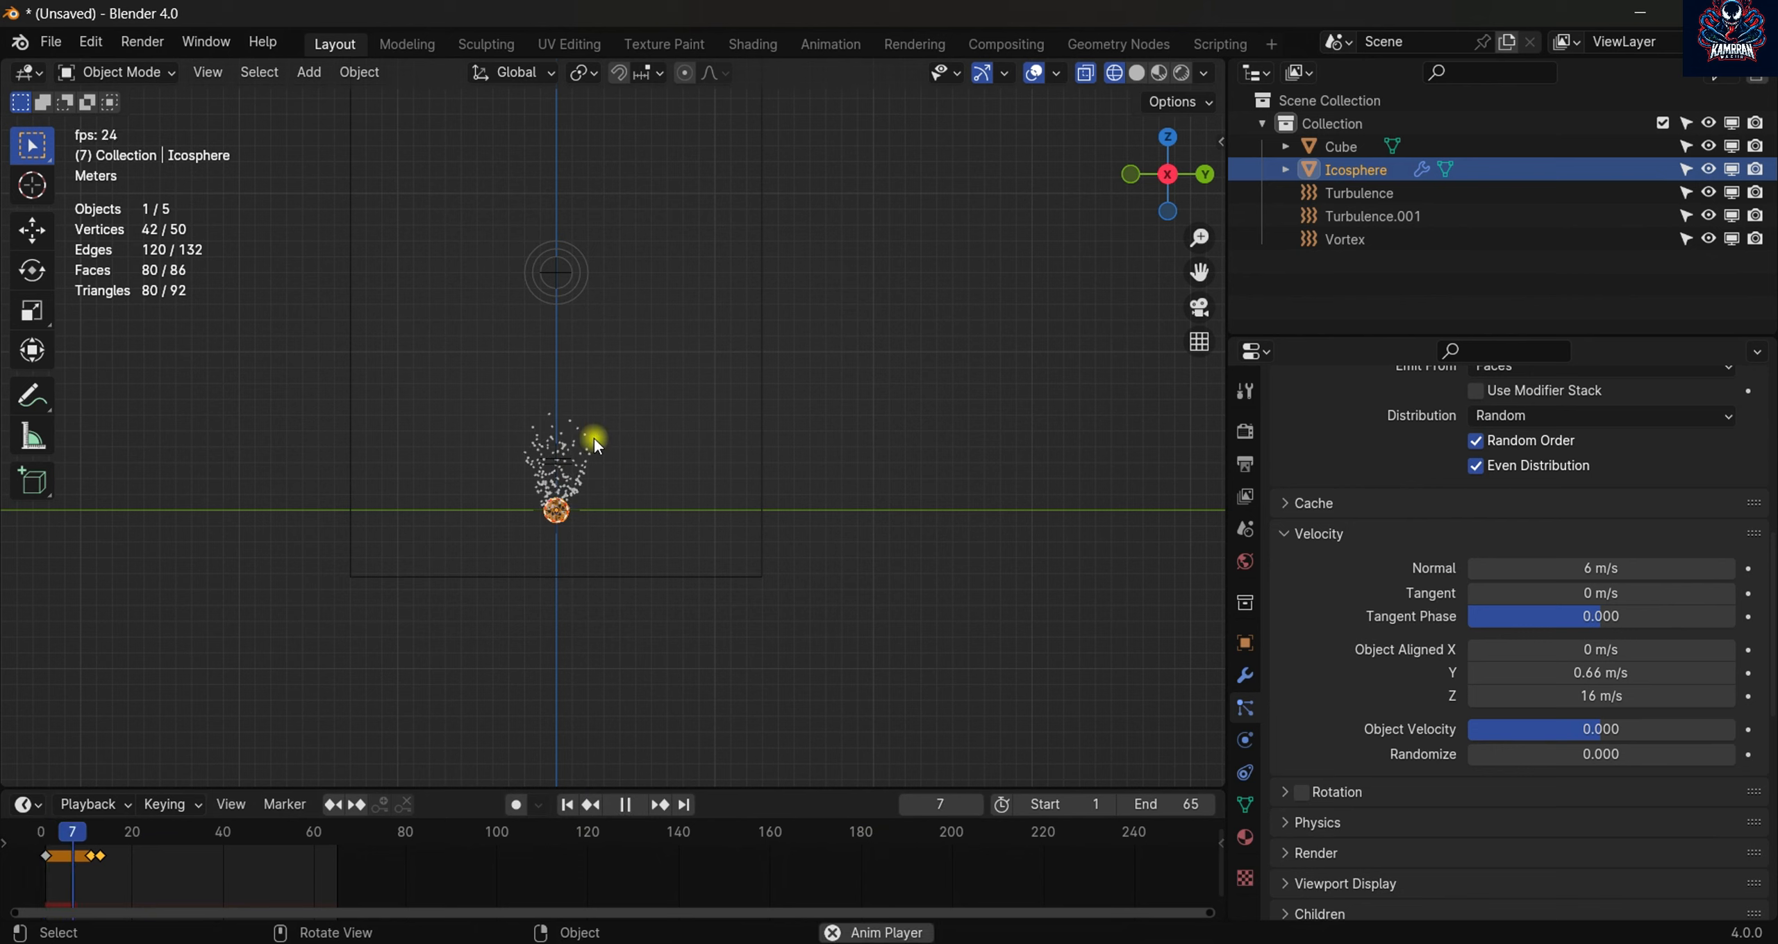
key("space")
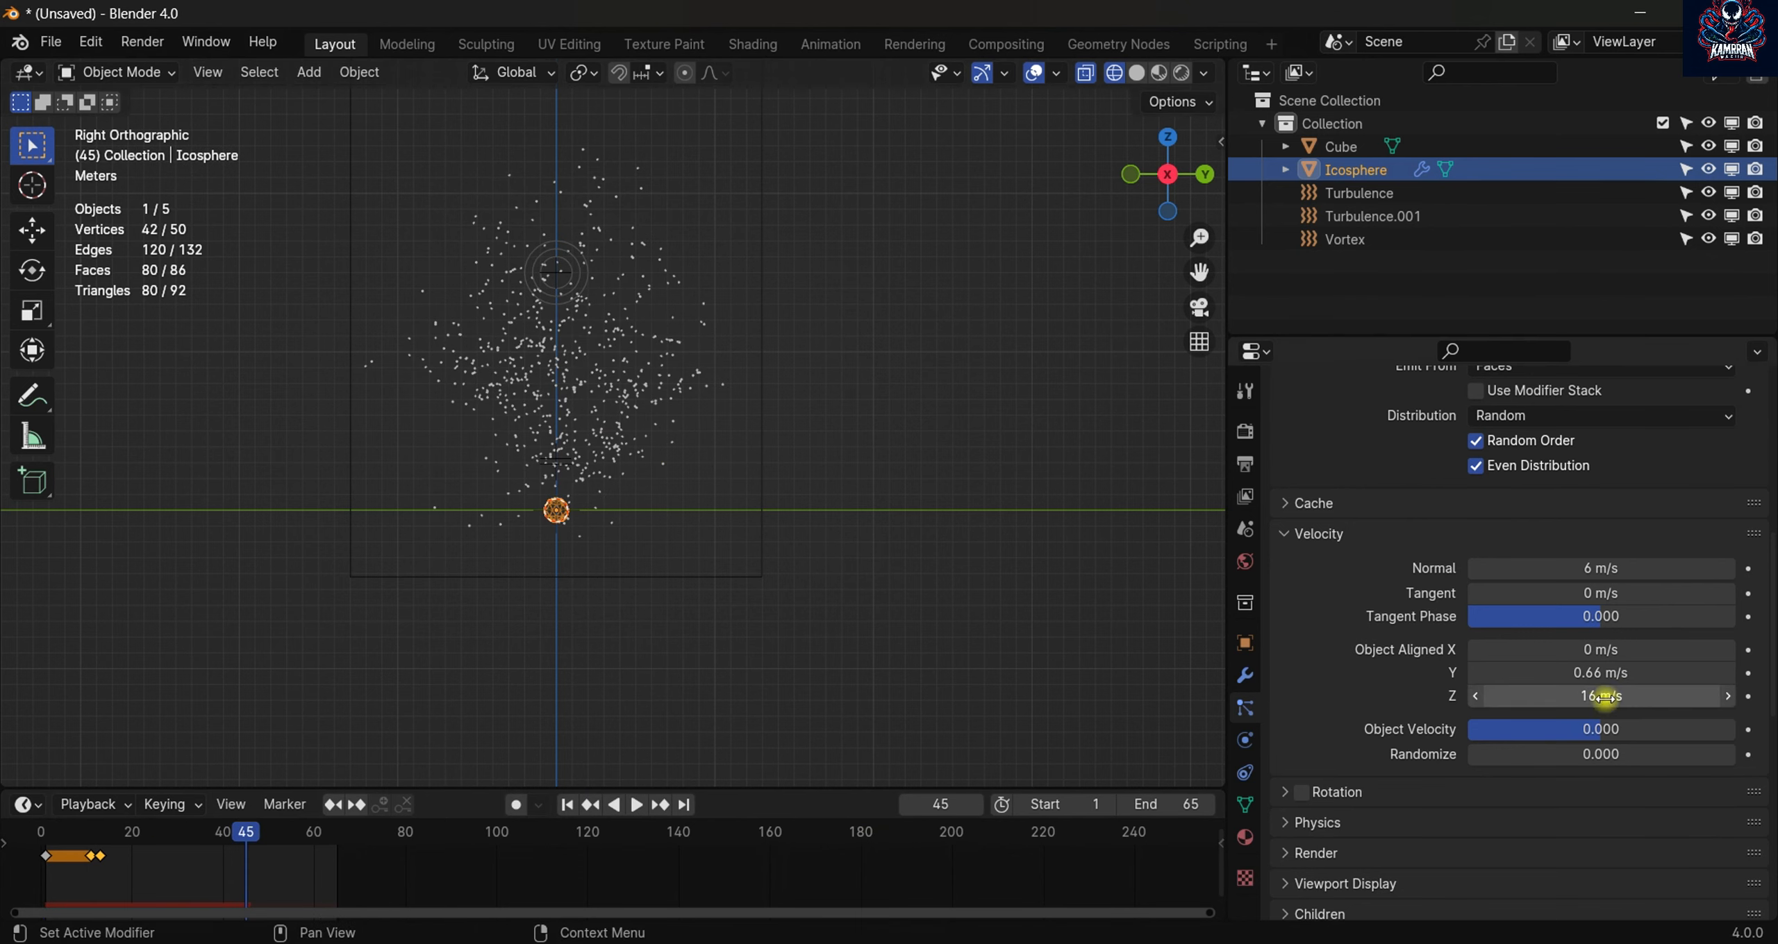
- Set the particles' object-aligned X velocity to 0.2 m/s and replay the animation from frame 1
left_click_drag(1596, 656, 1609, 657)
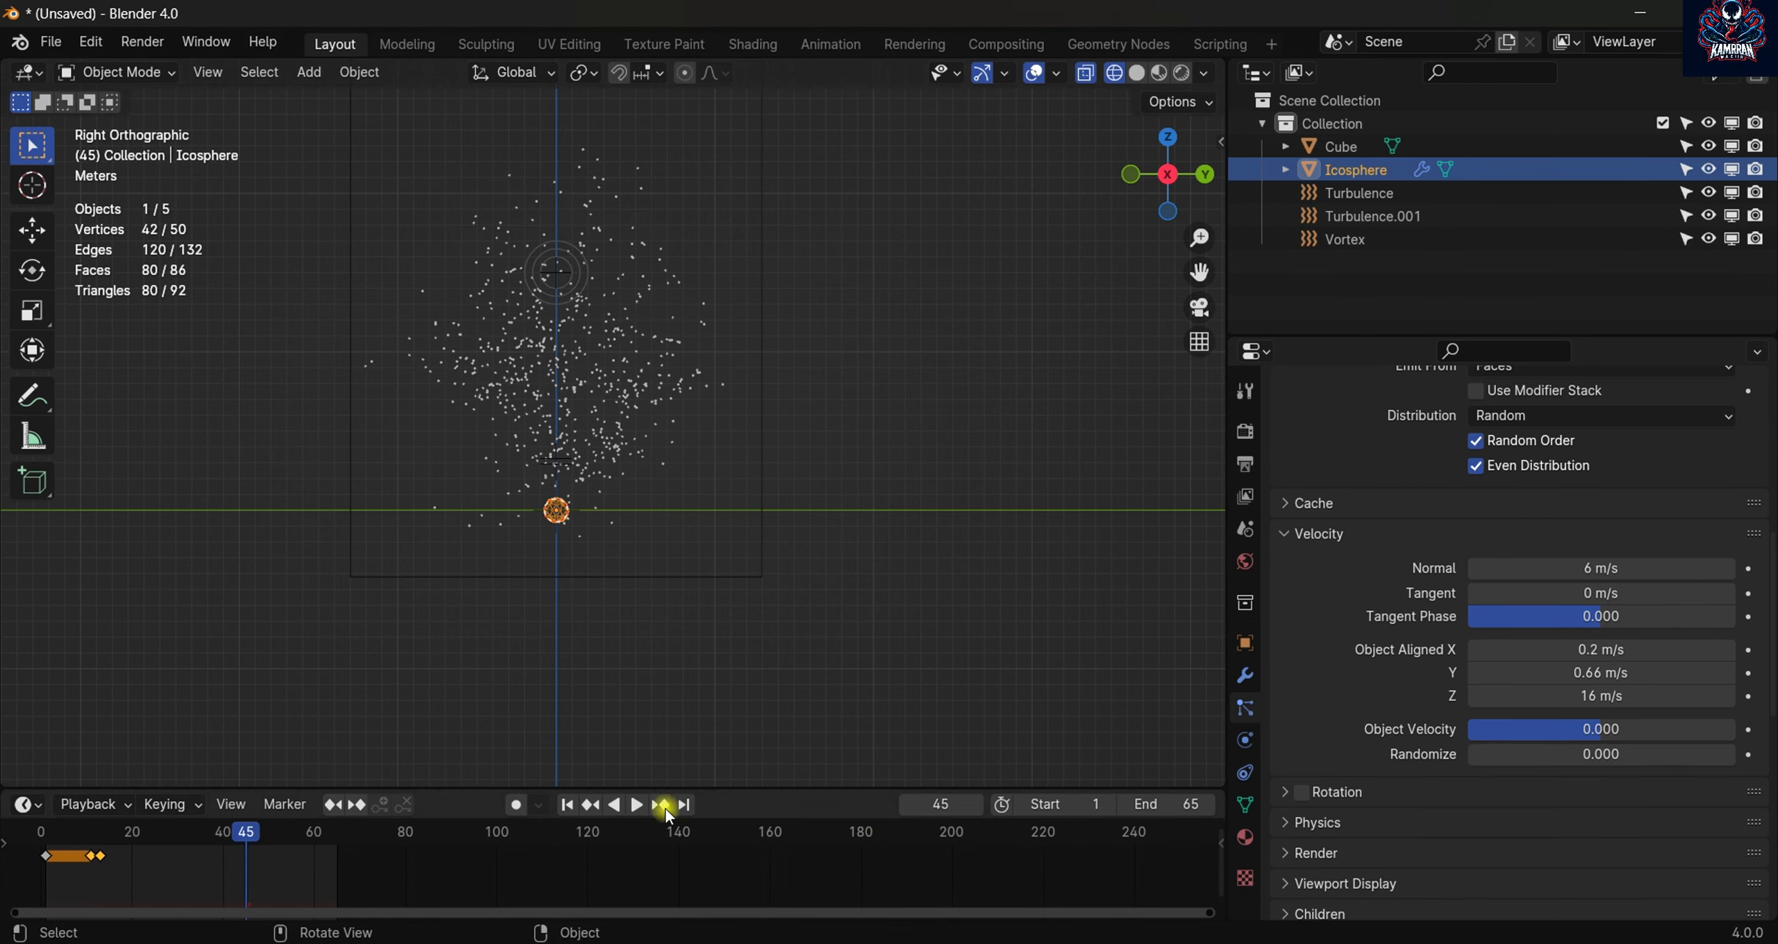
left_click(577, 804)
key("space")
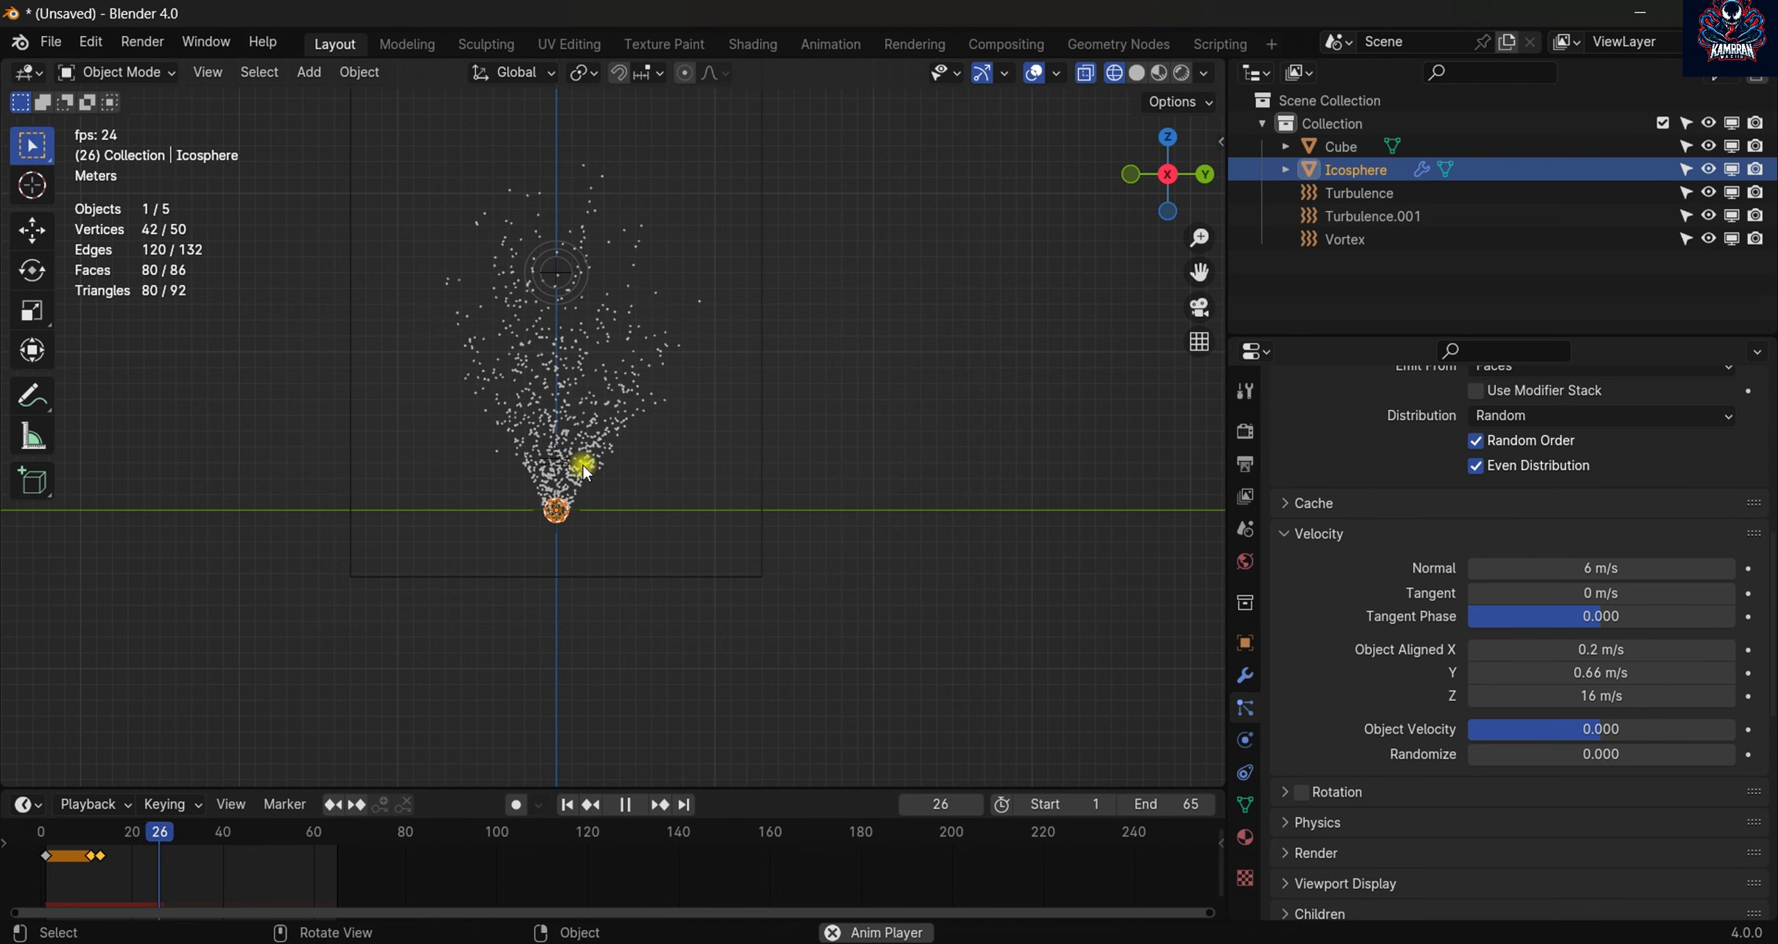
key("space")
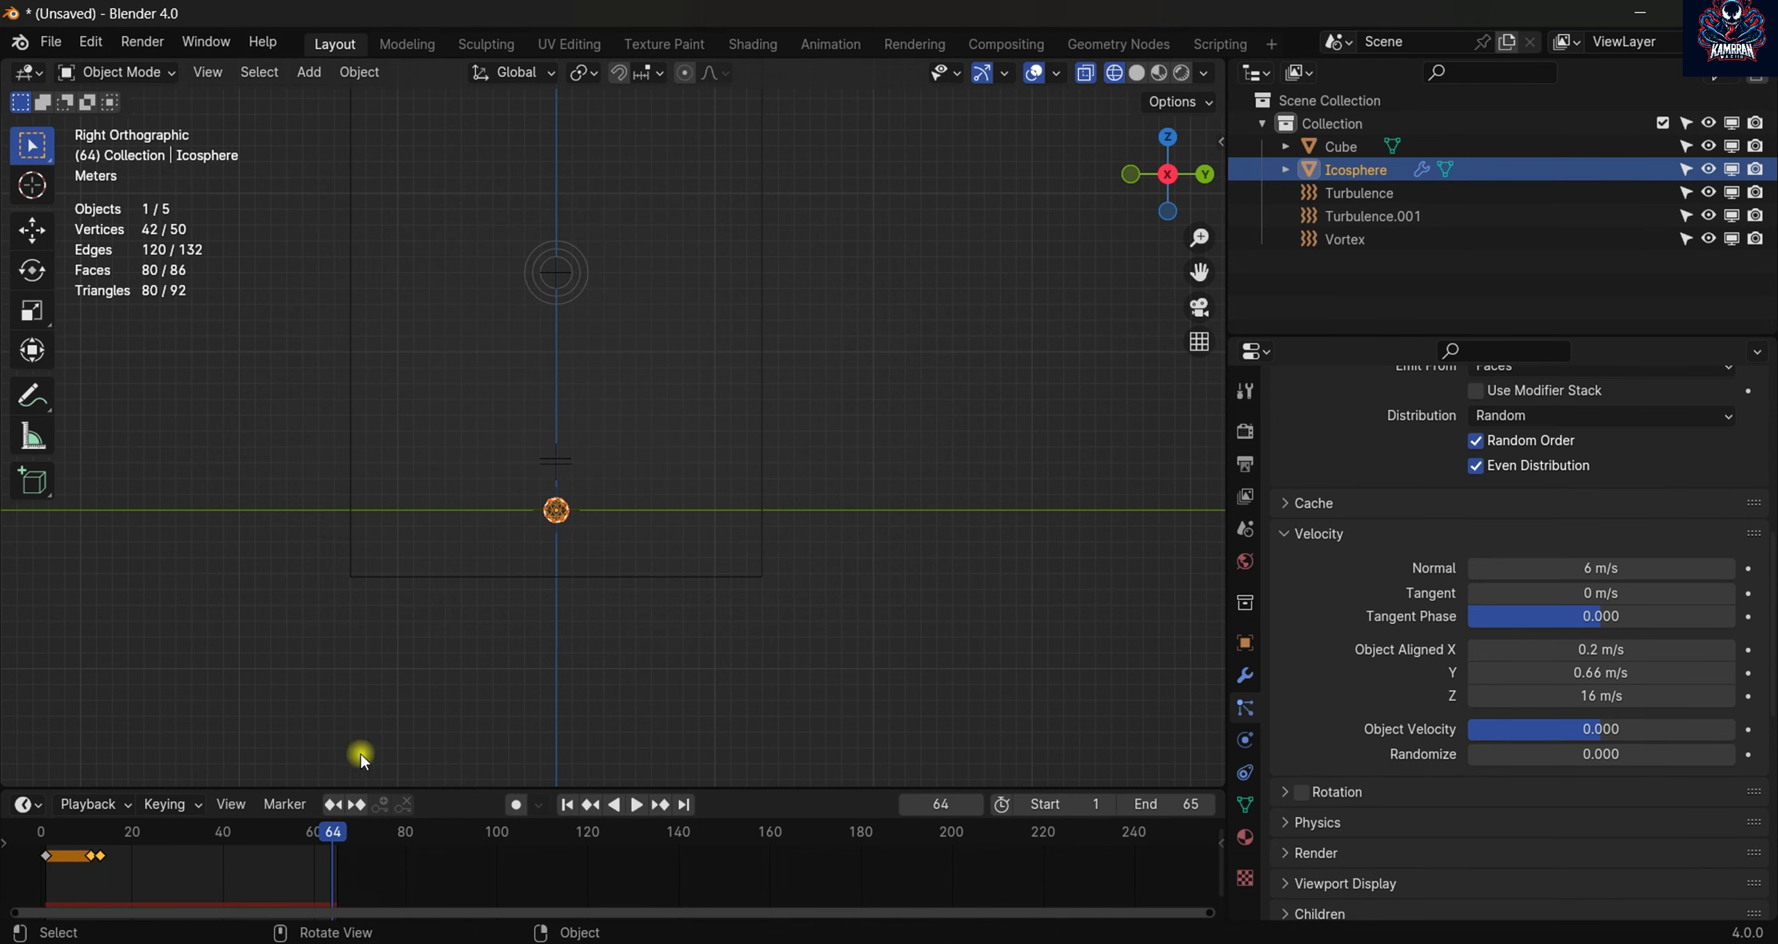
- Scrub back and forth through the particle burst to examine its shape, ending on frame 19
left_click_drag(319, 844, 132, 845)
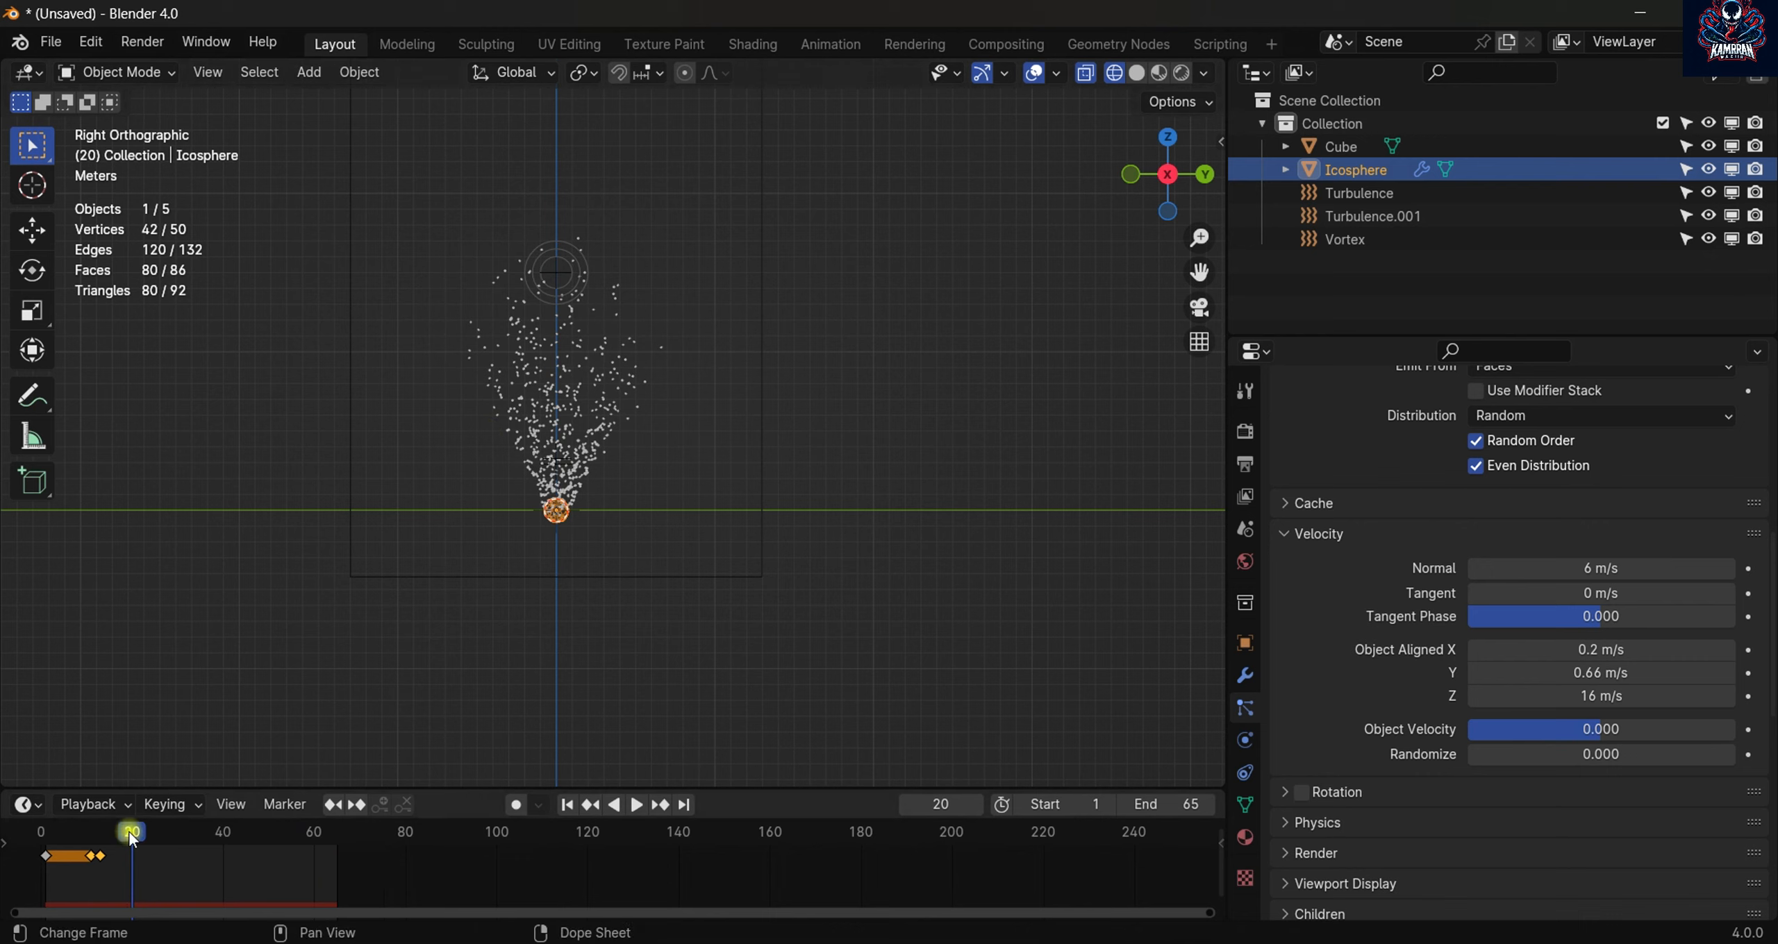
key("space")
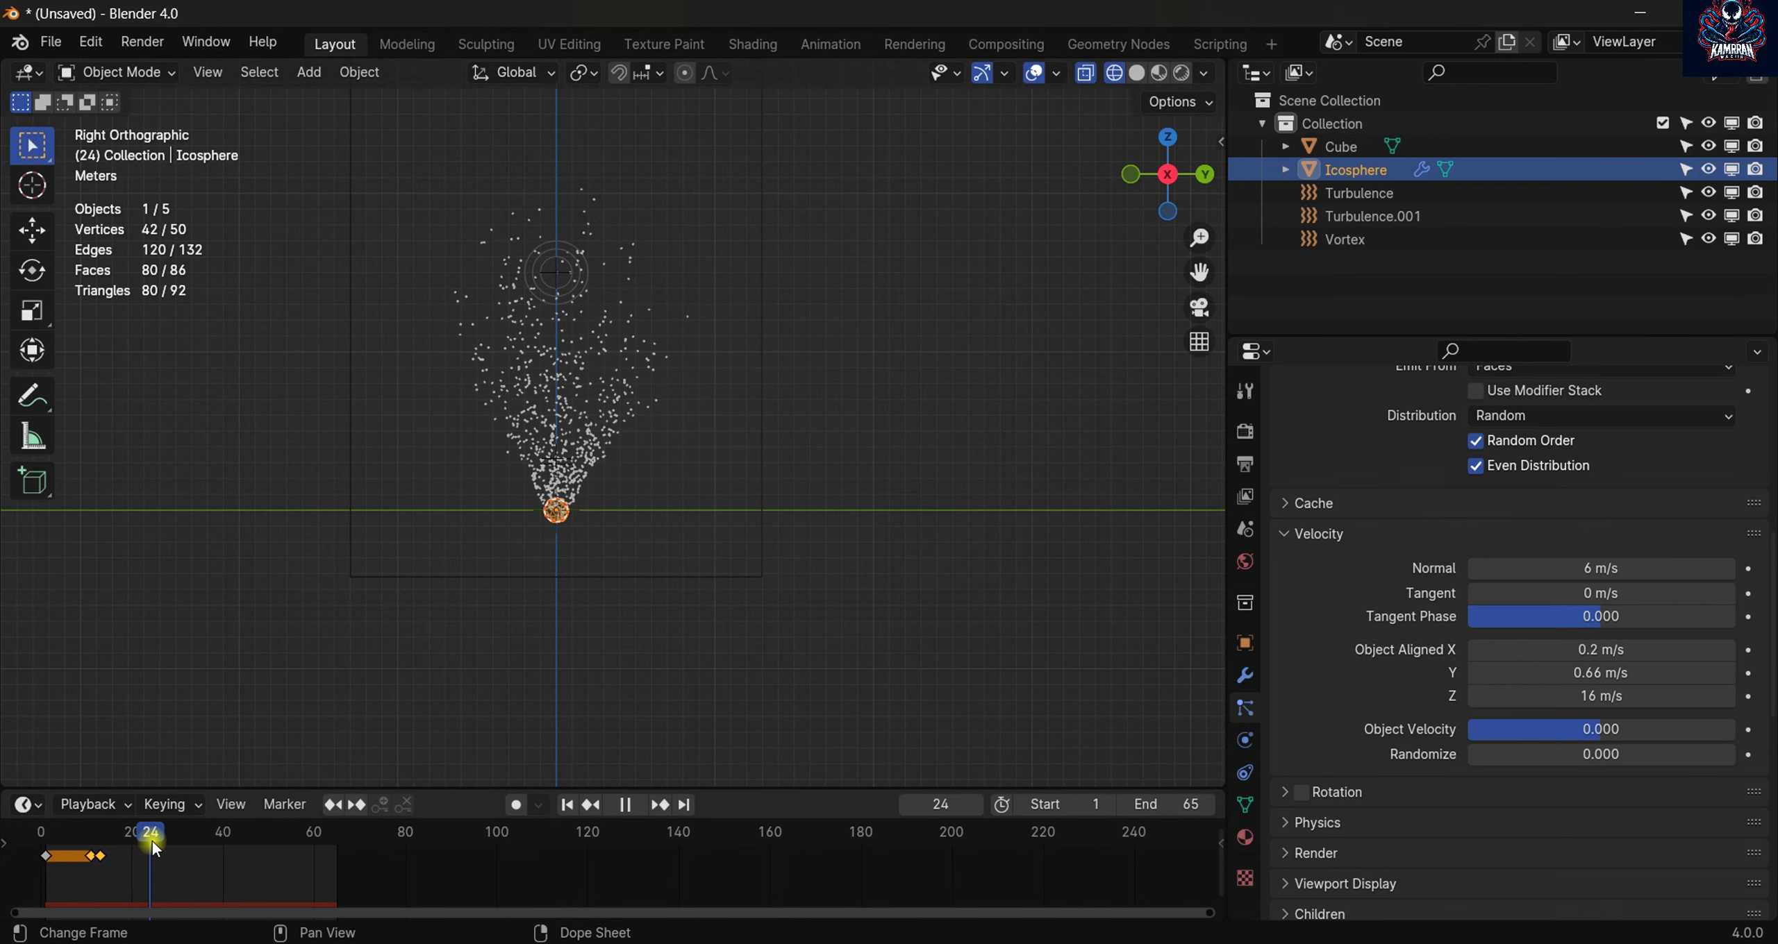
left_click_drag(156, 849, 283, 837)
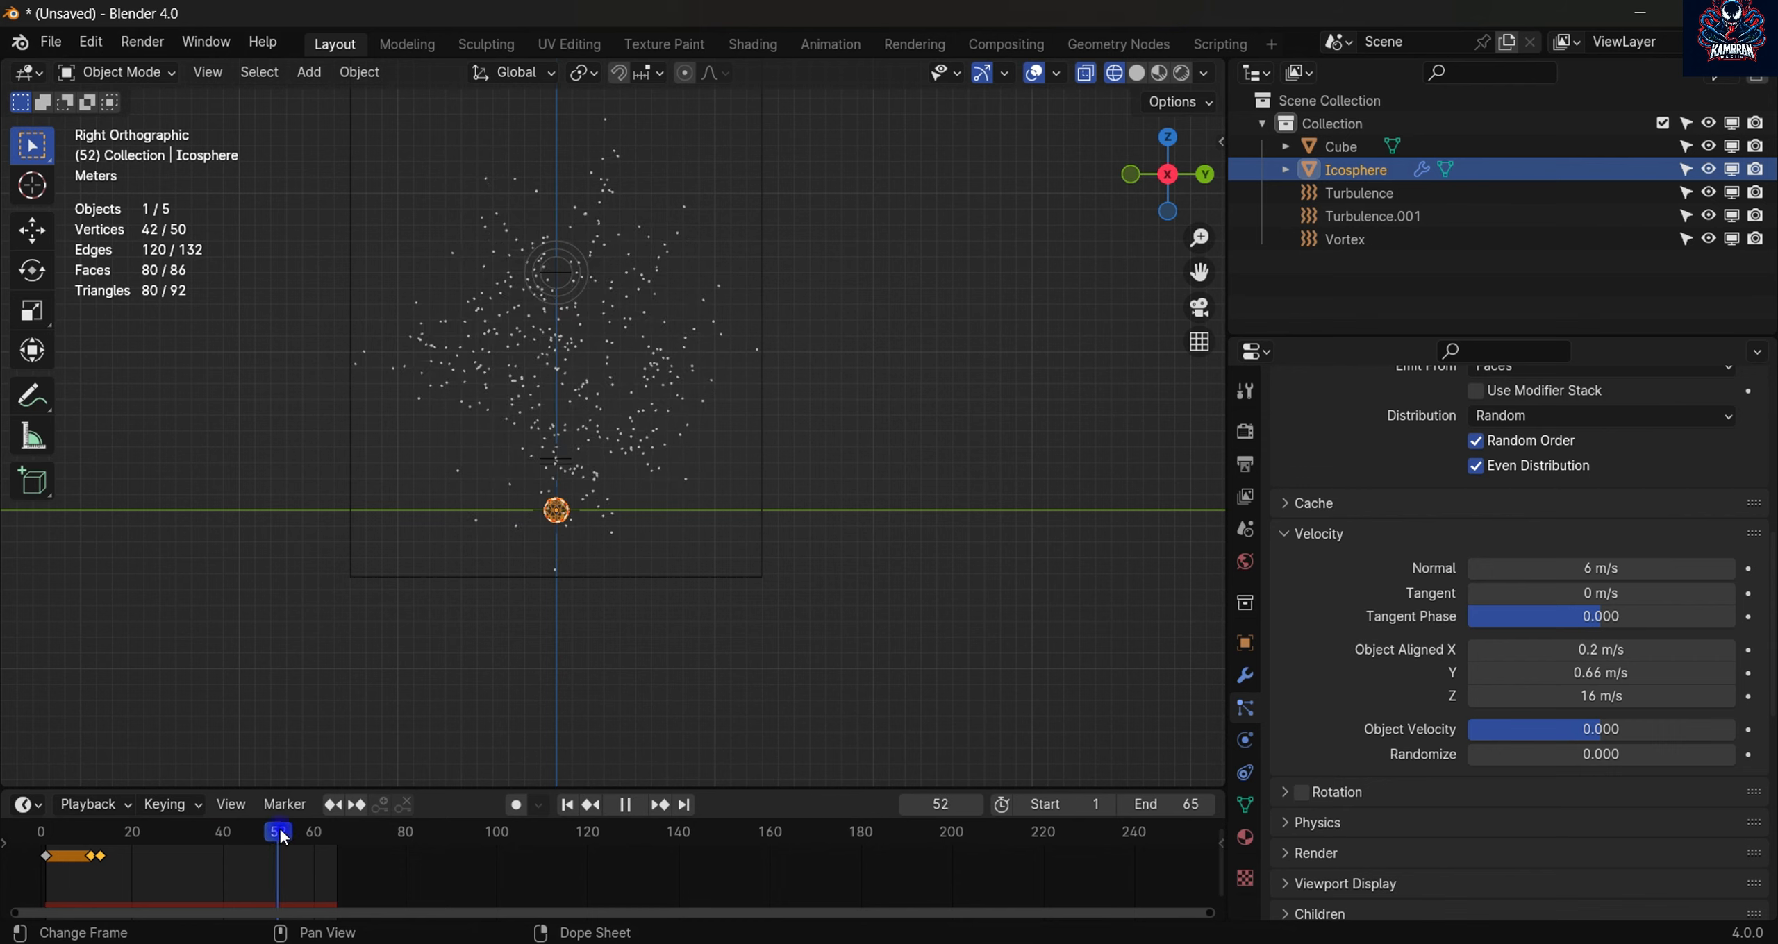
left_click(170, 859)
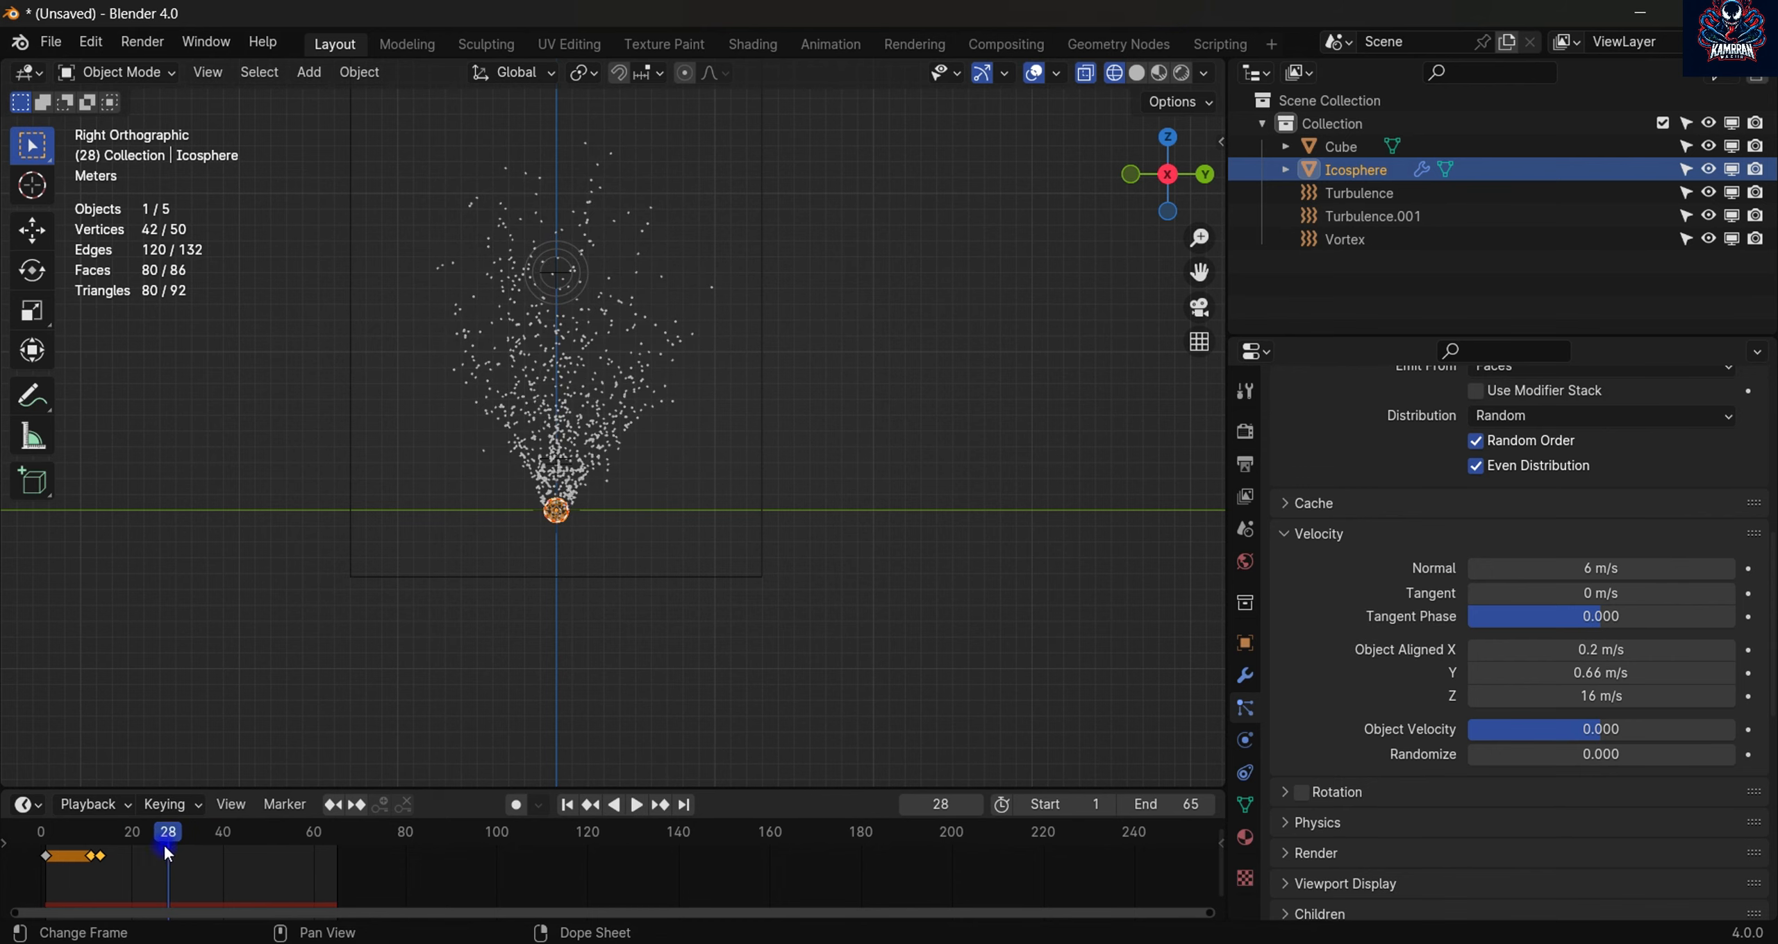
left_click(127, 850)
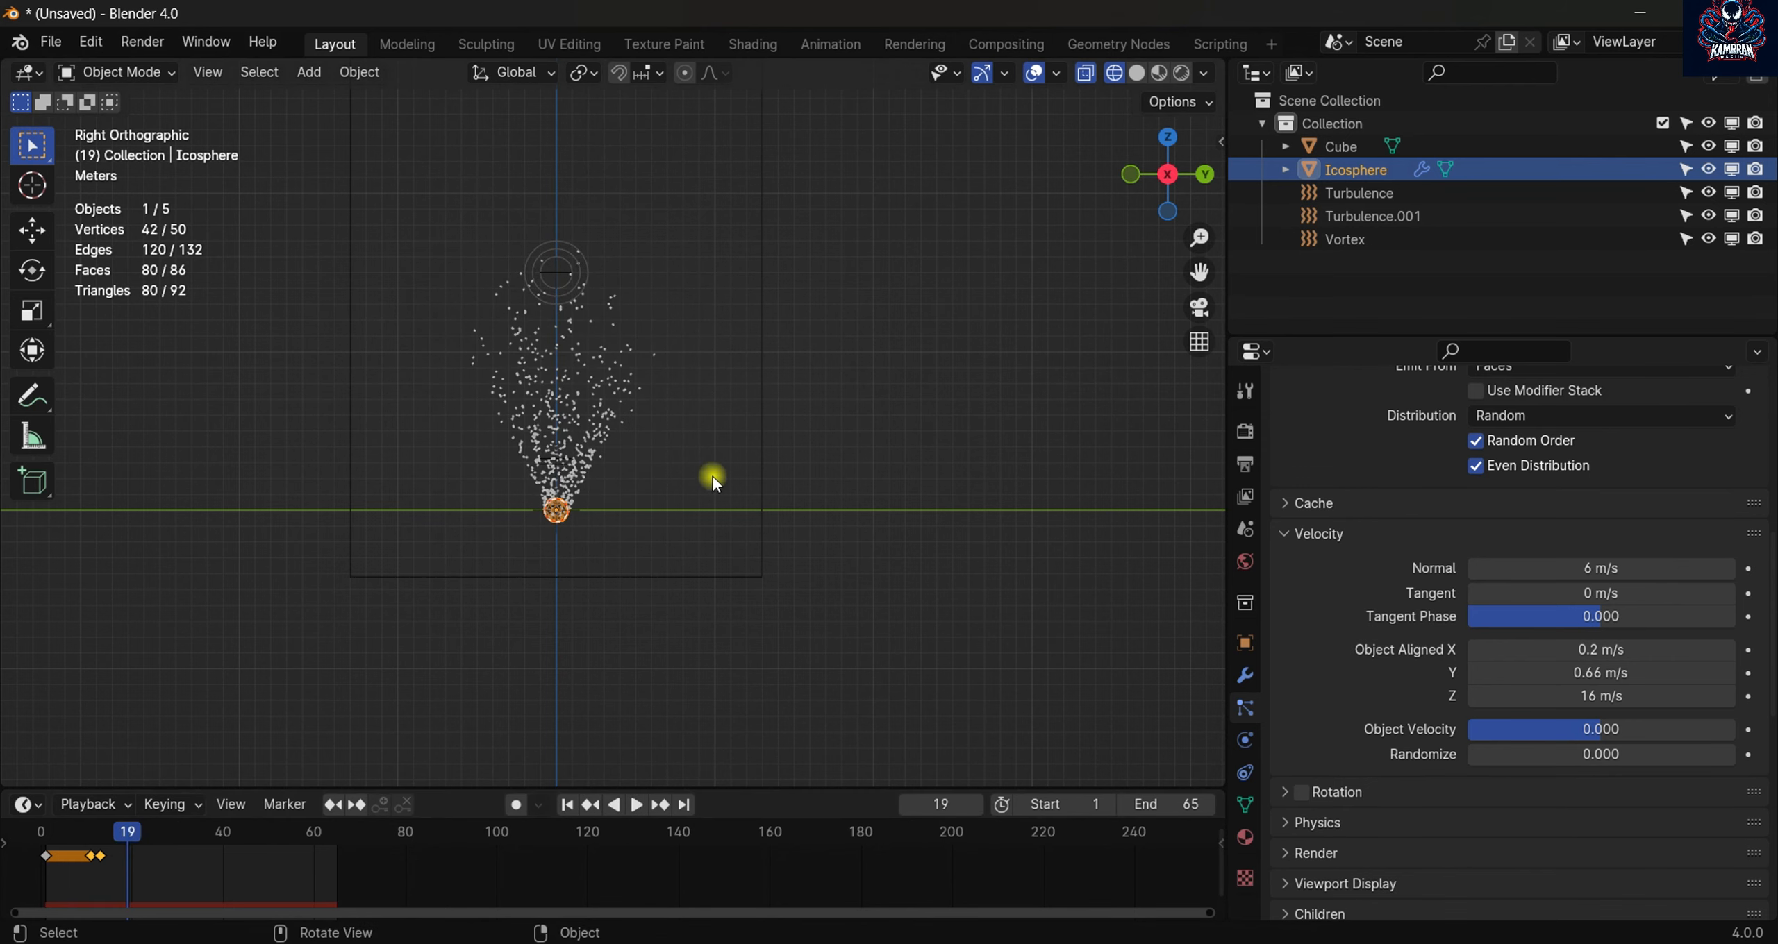
- Add Fluid physics to the ico sphere and set its type to Flow
left_click(1247, 742)
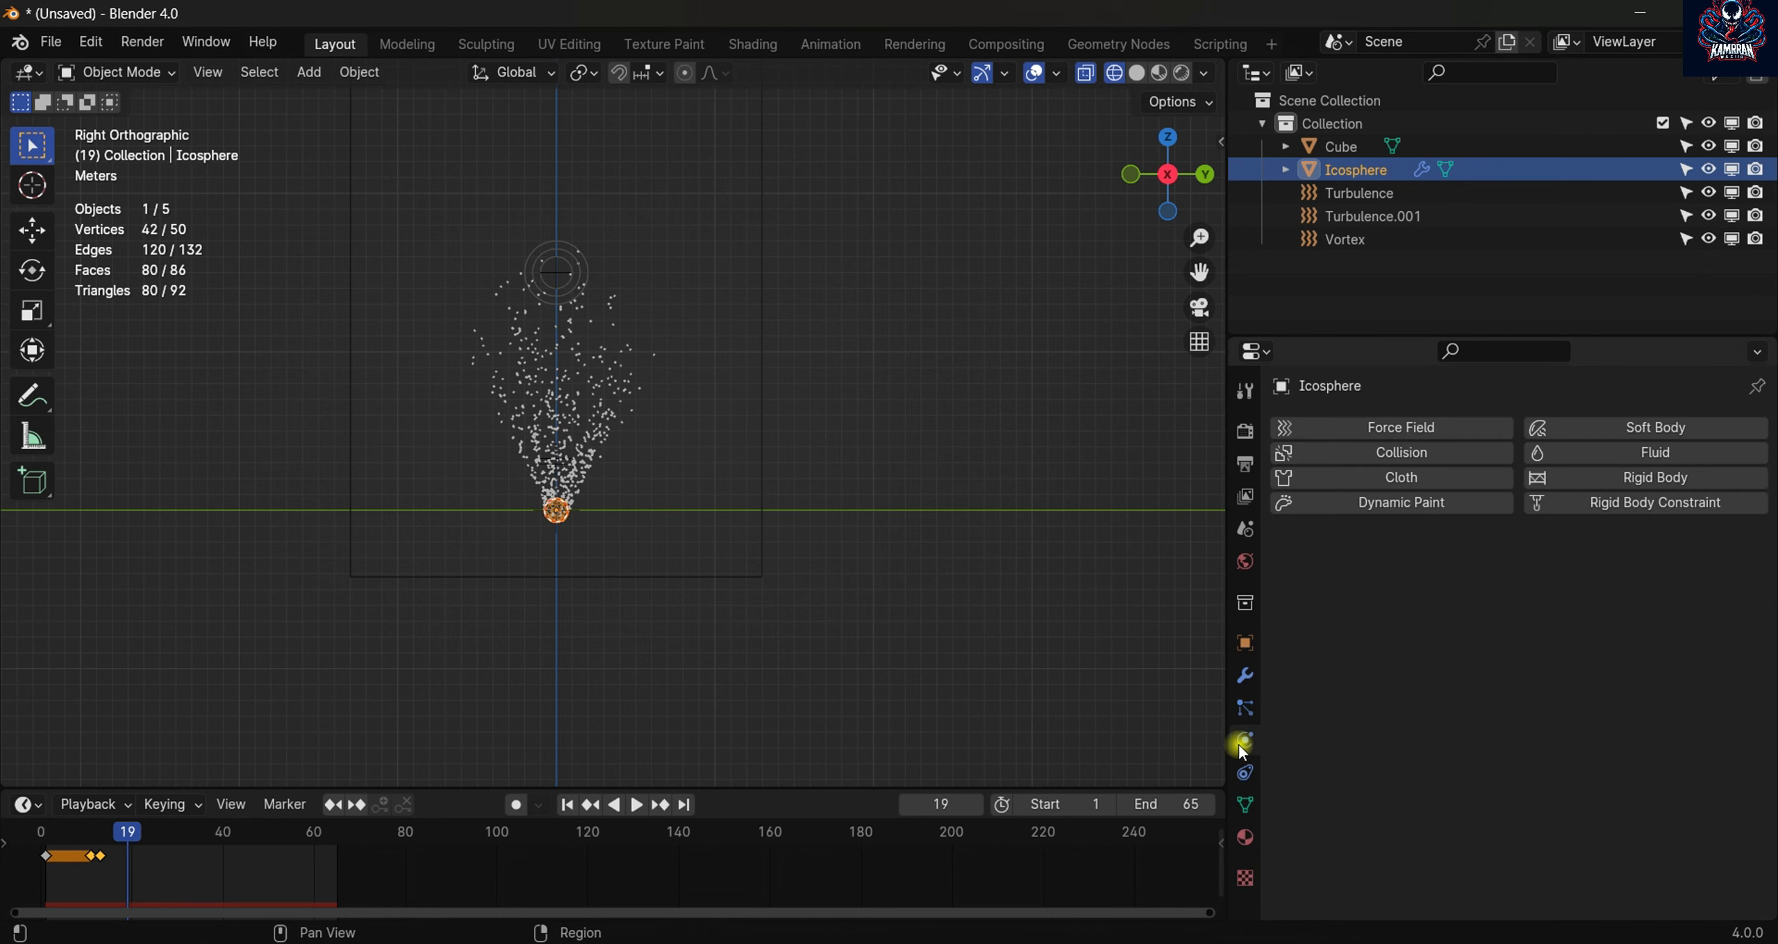
left_click(1643, 454)
left_click(1545, 574)
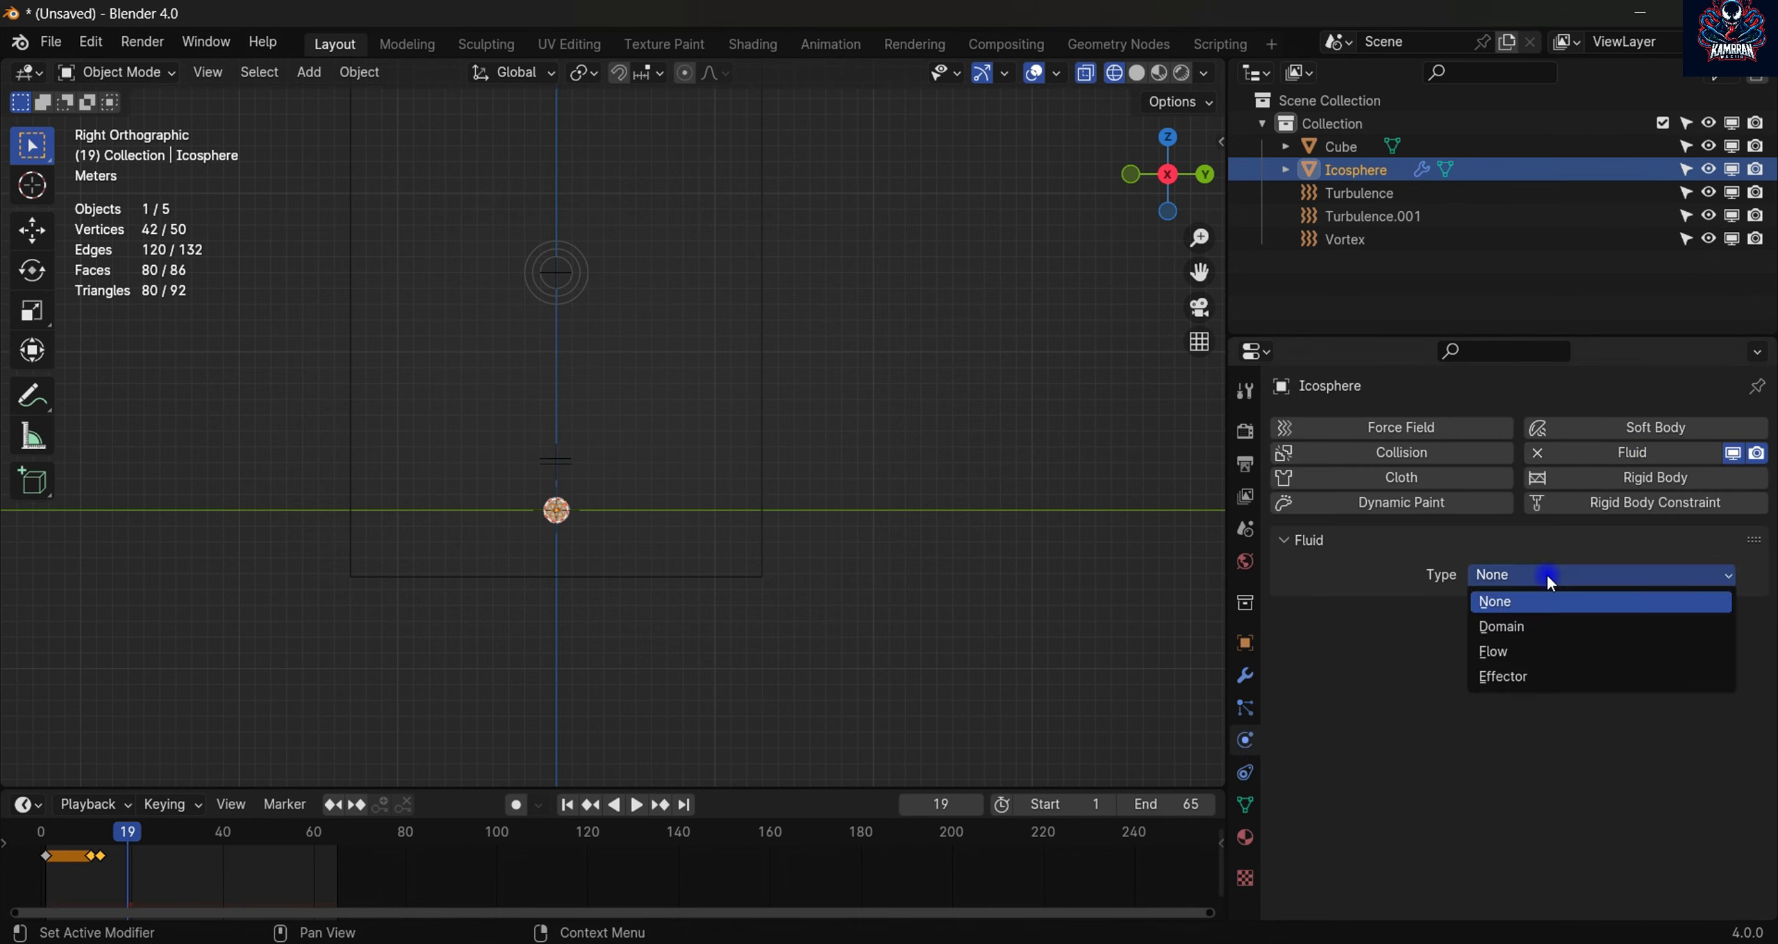
left_click(1501, 651)
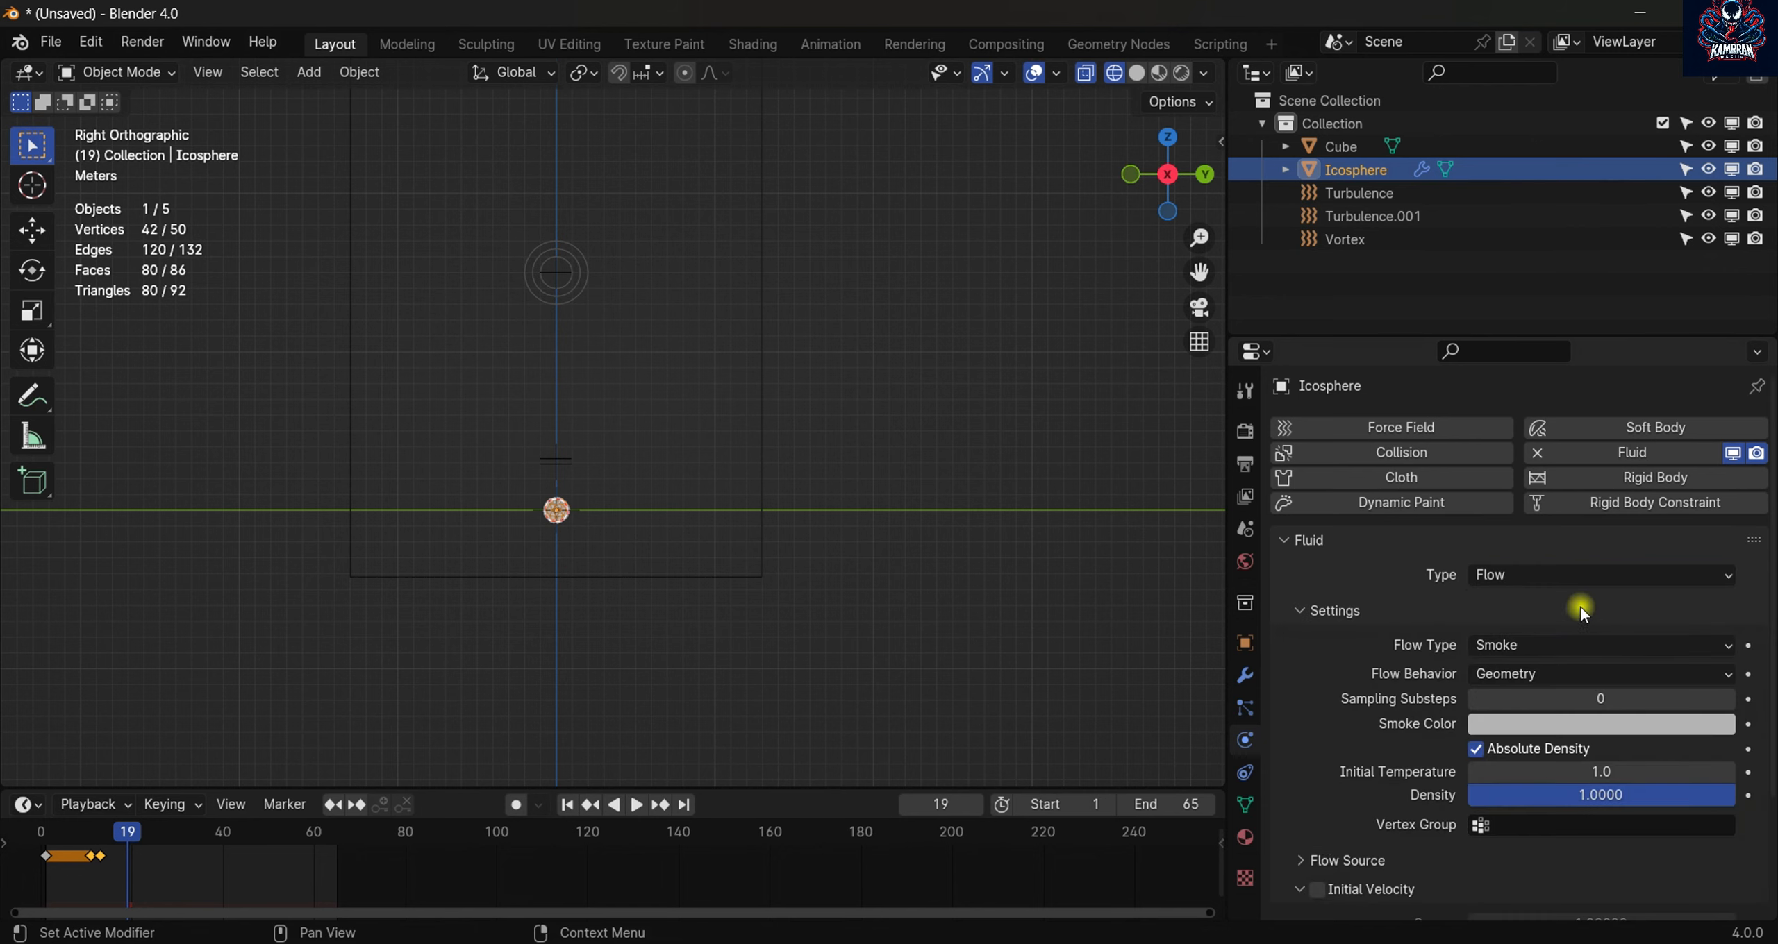
- Try a Liquid flow type with Inflow behavior and Mesh as the flow source on the ico sphere
left_click(1534, 643)
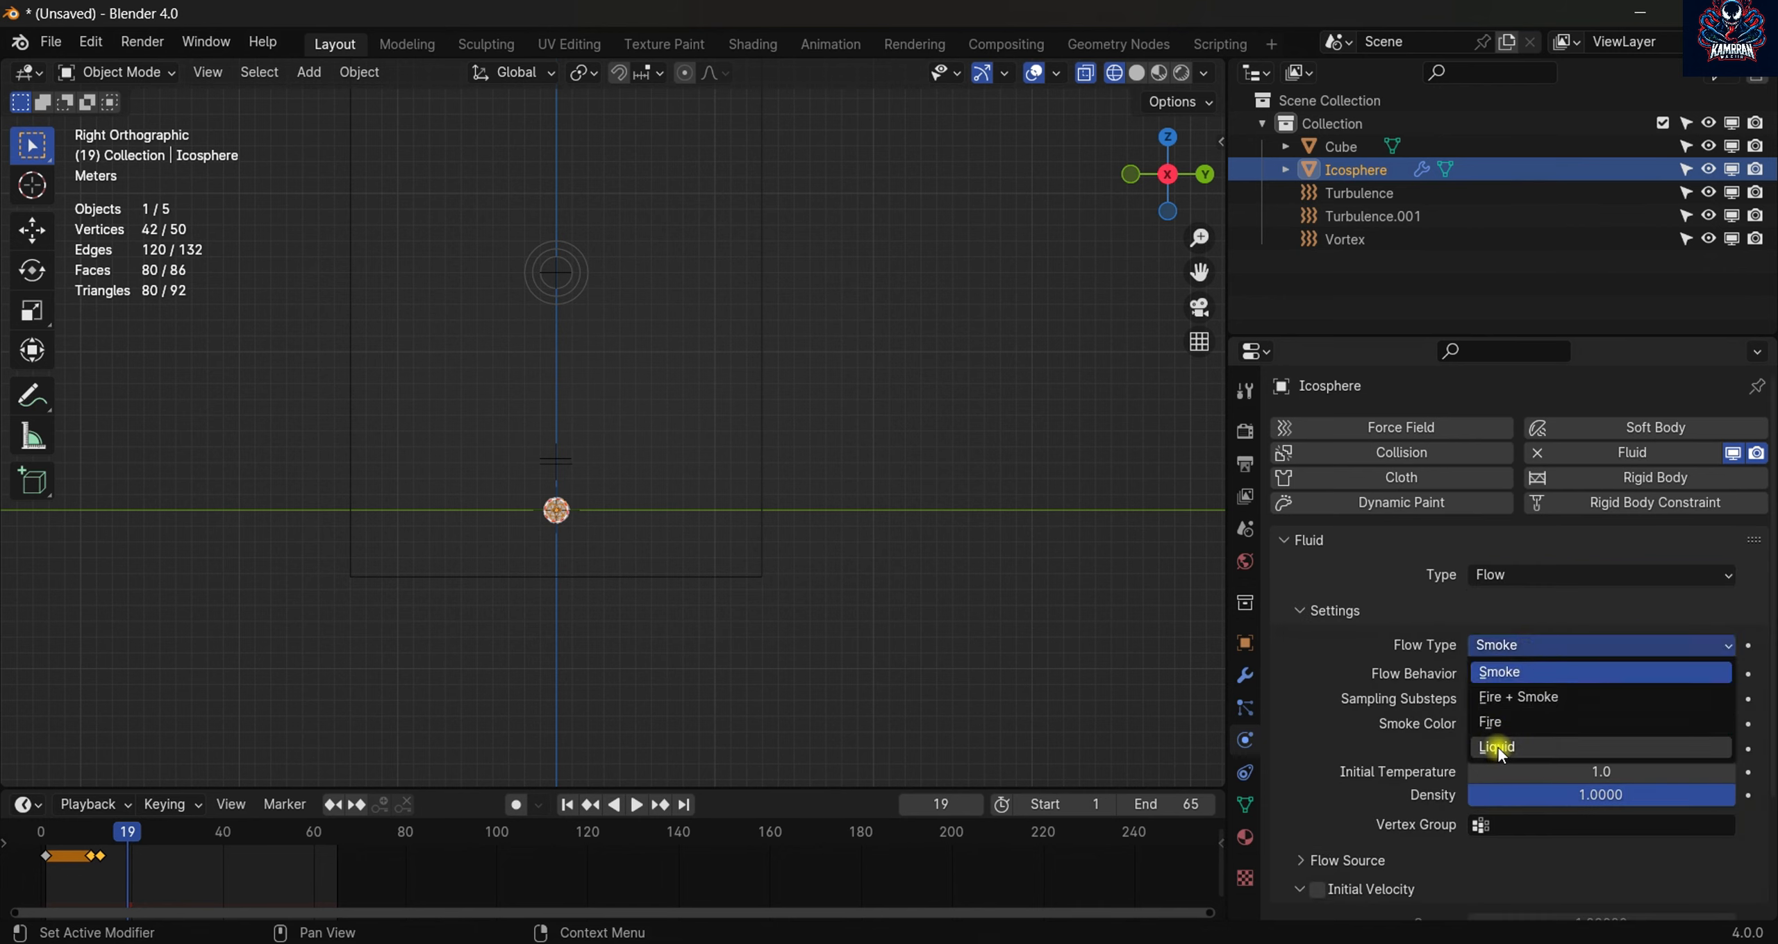
left_click(1525, 747)
left_click(1500, 675)
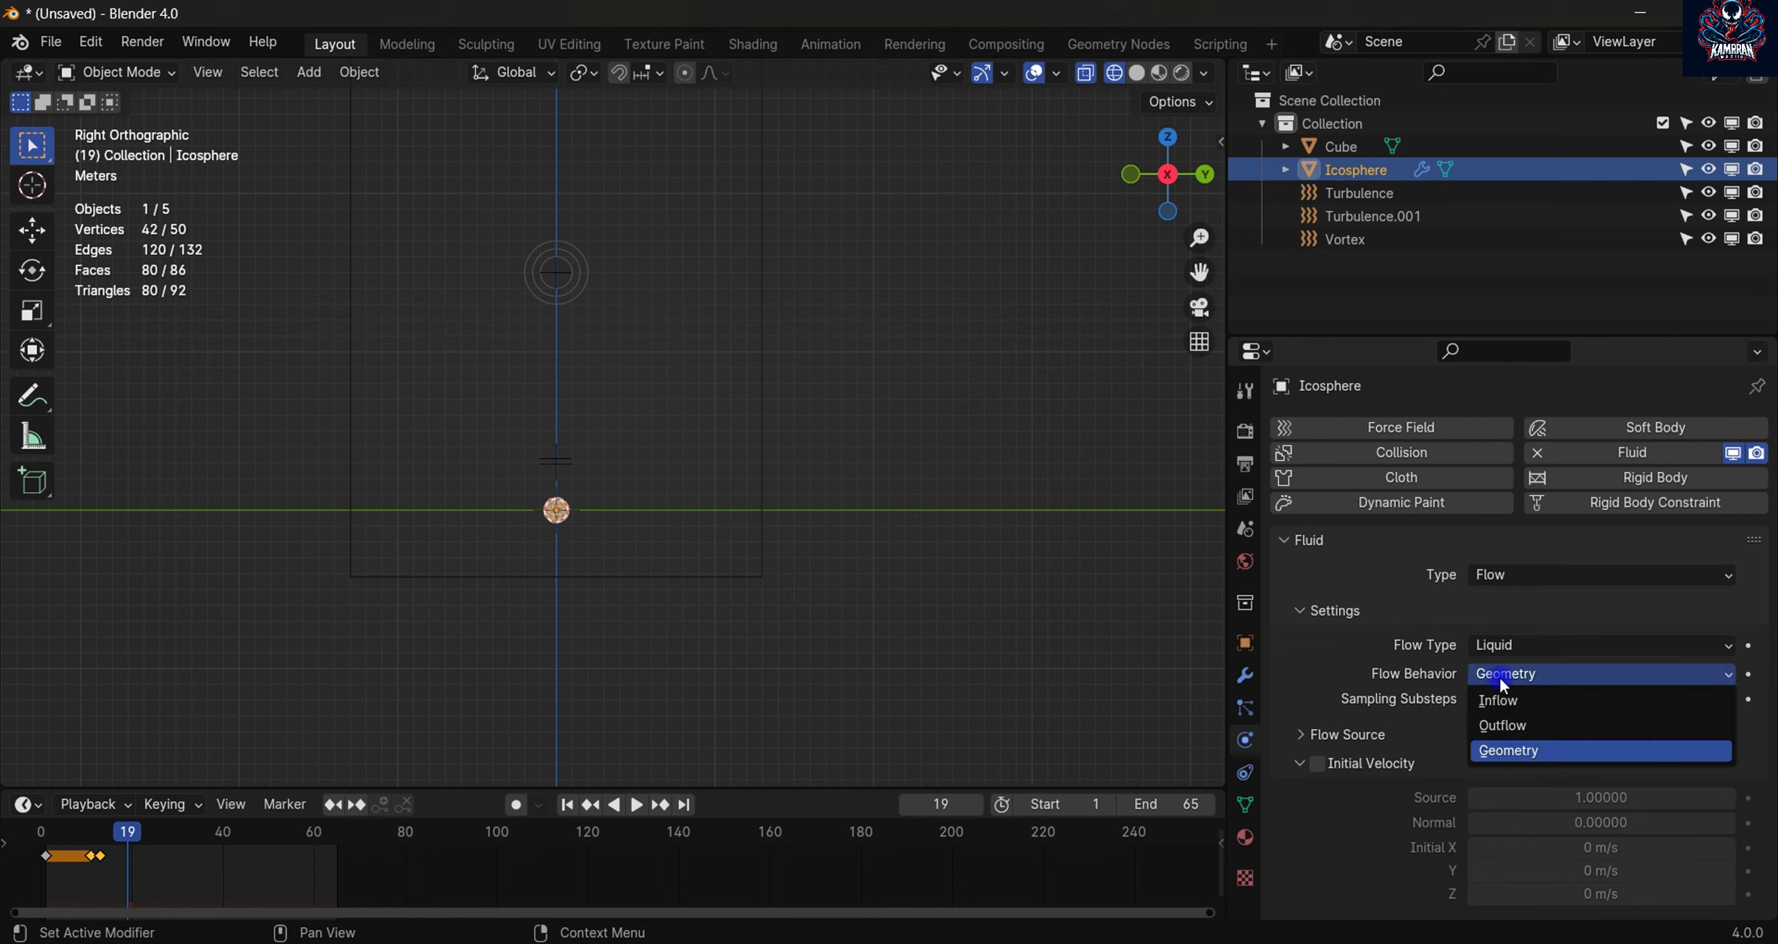
left_click(1500, 699)
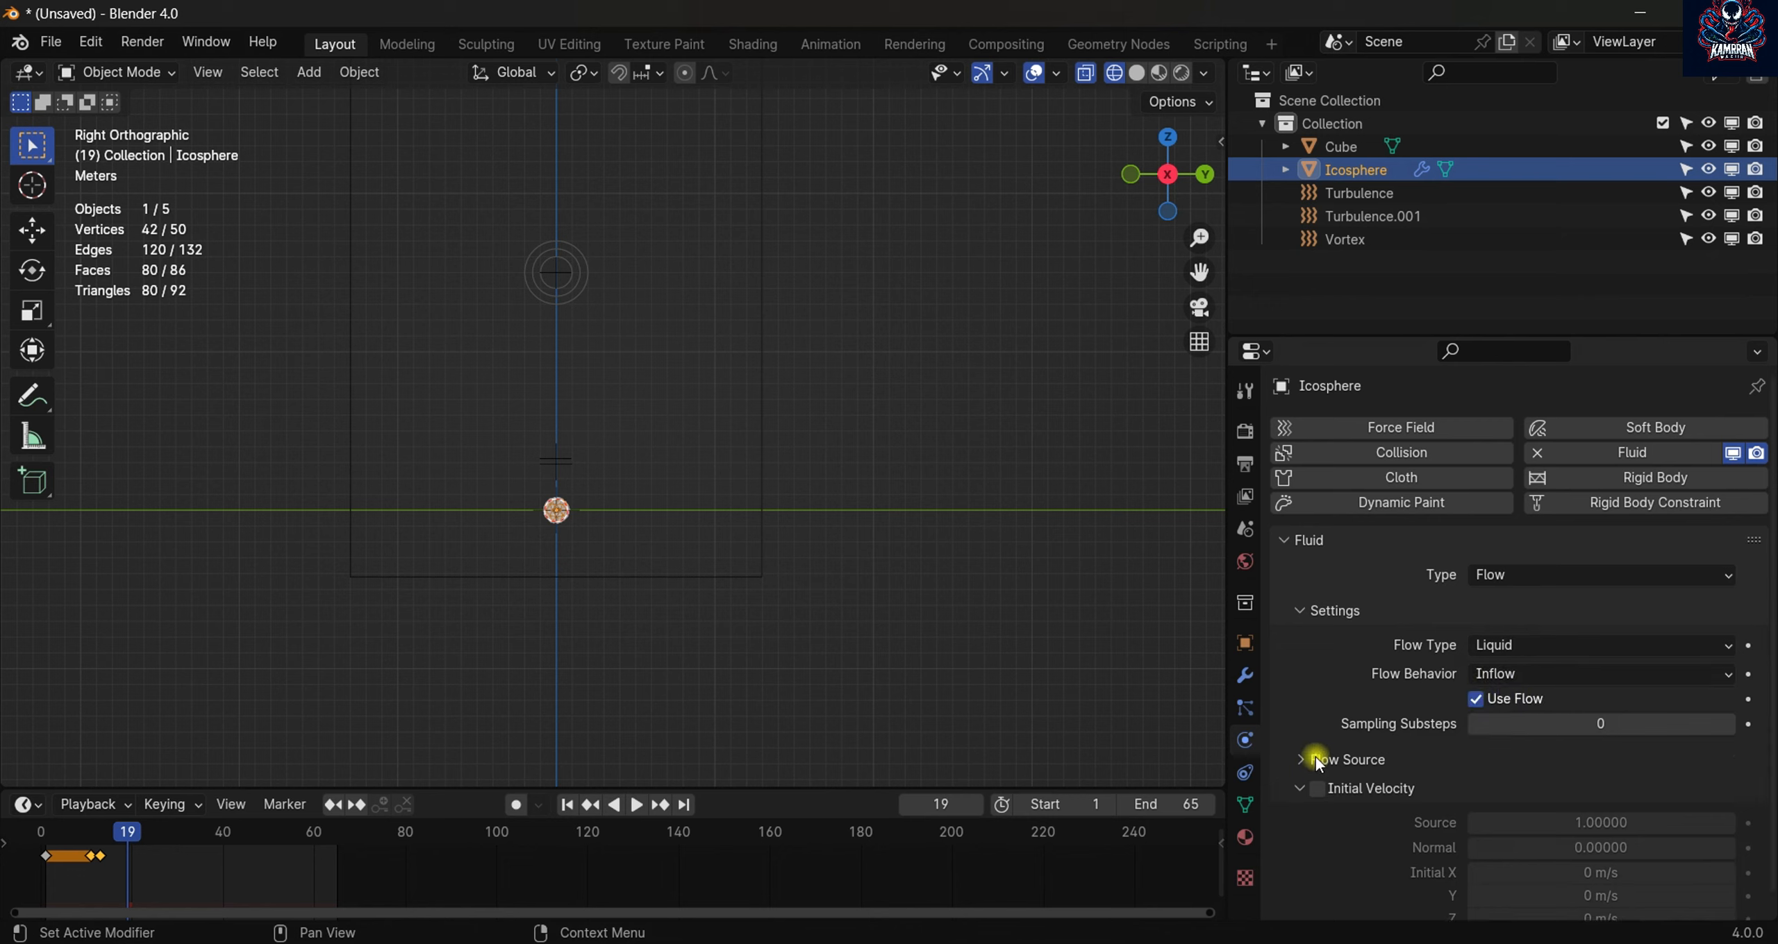
left_click(1344, 762)
left_click(1534, 794)
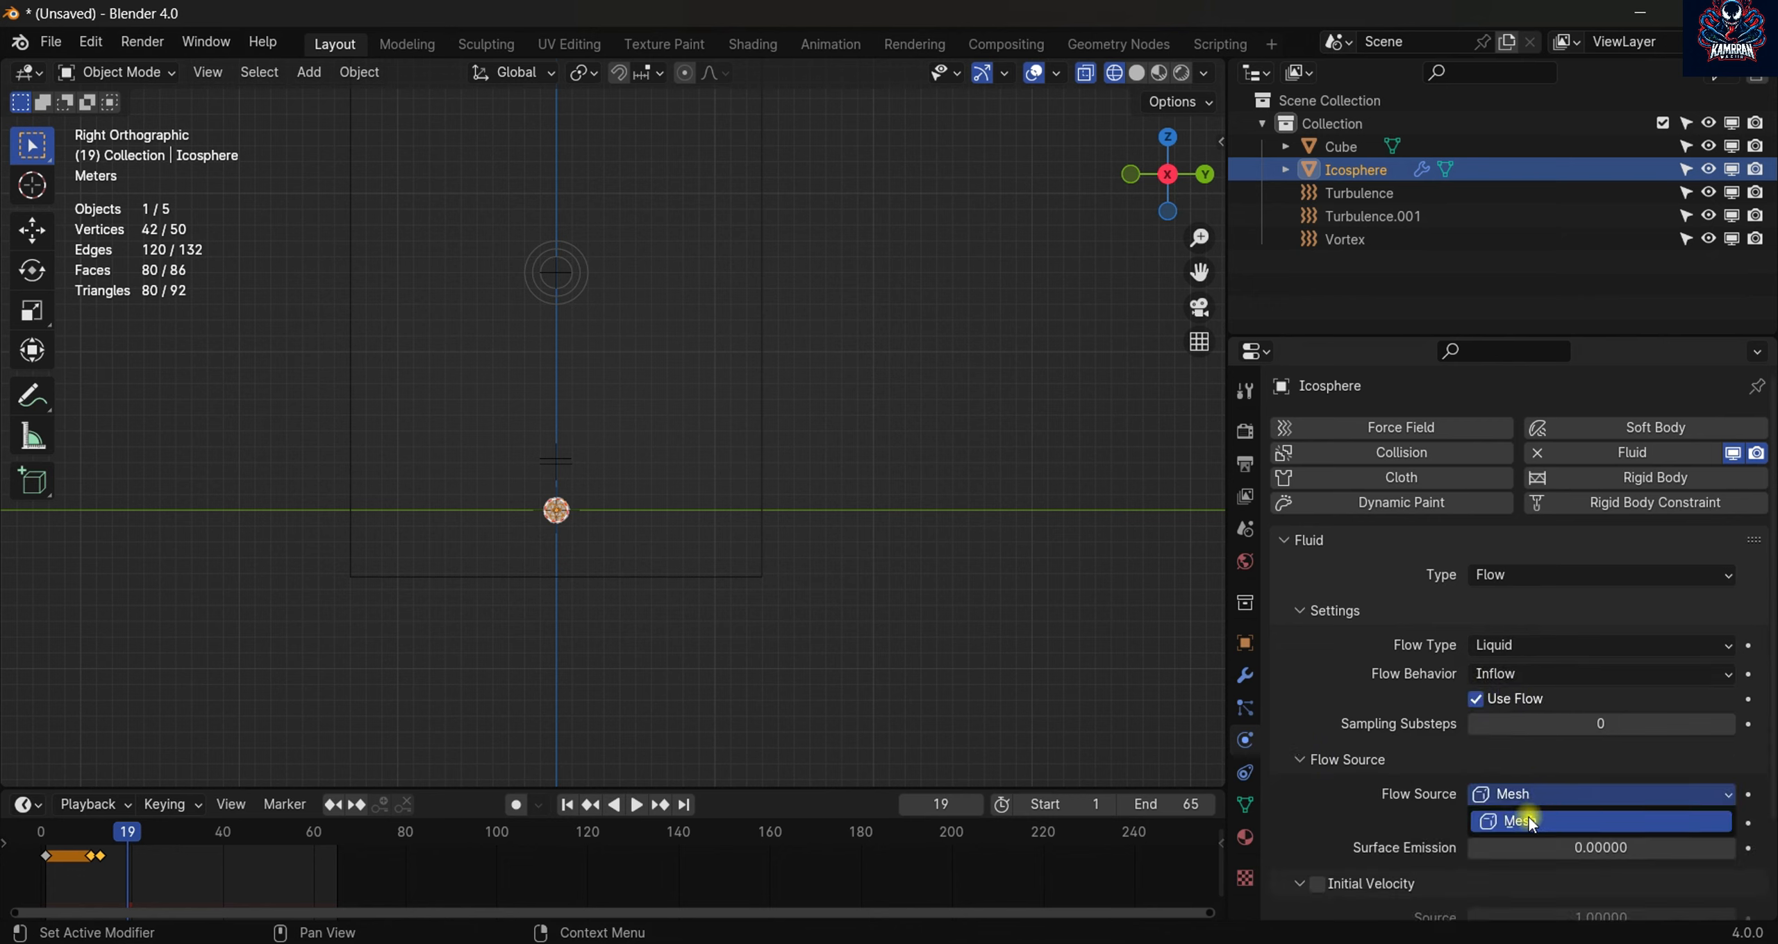
left_click(1528, 822)
scroll(1375, 754, "down", 4)
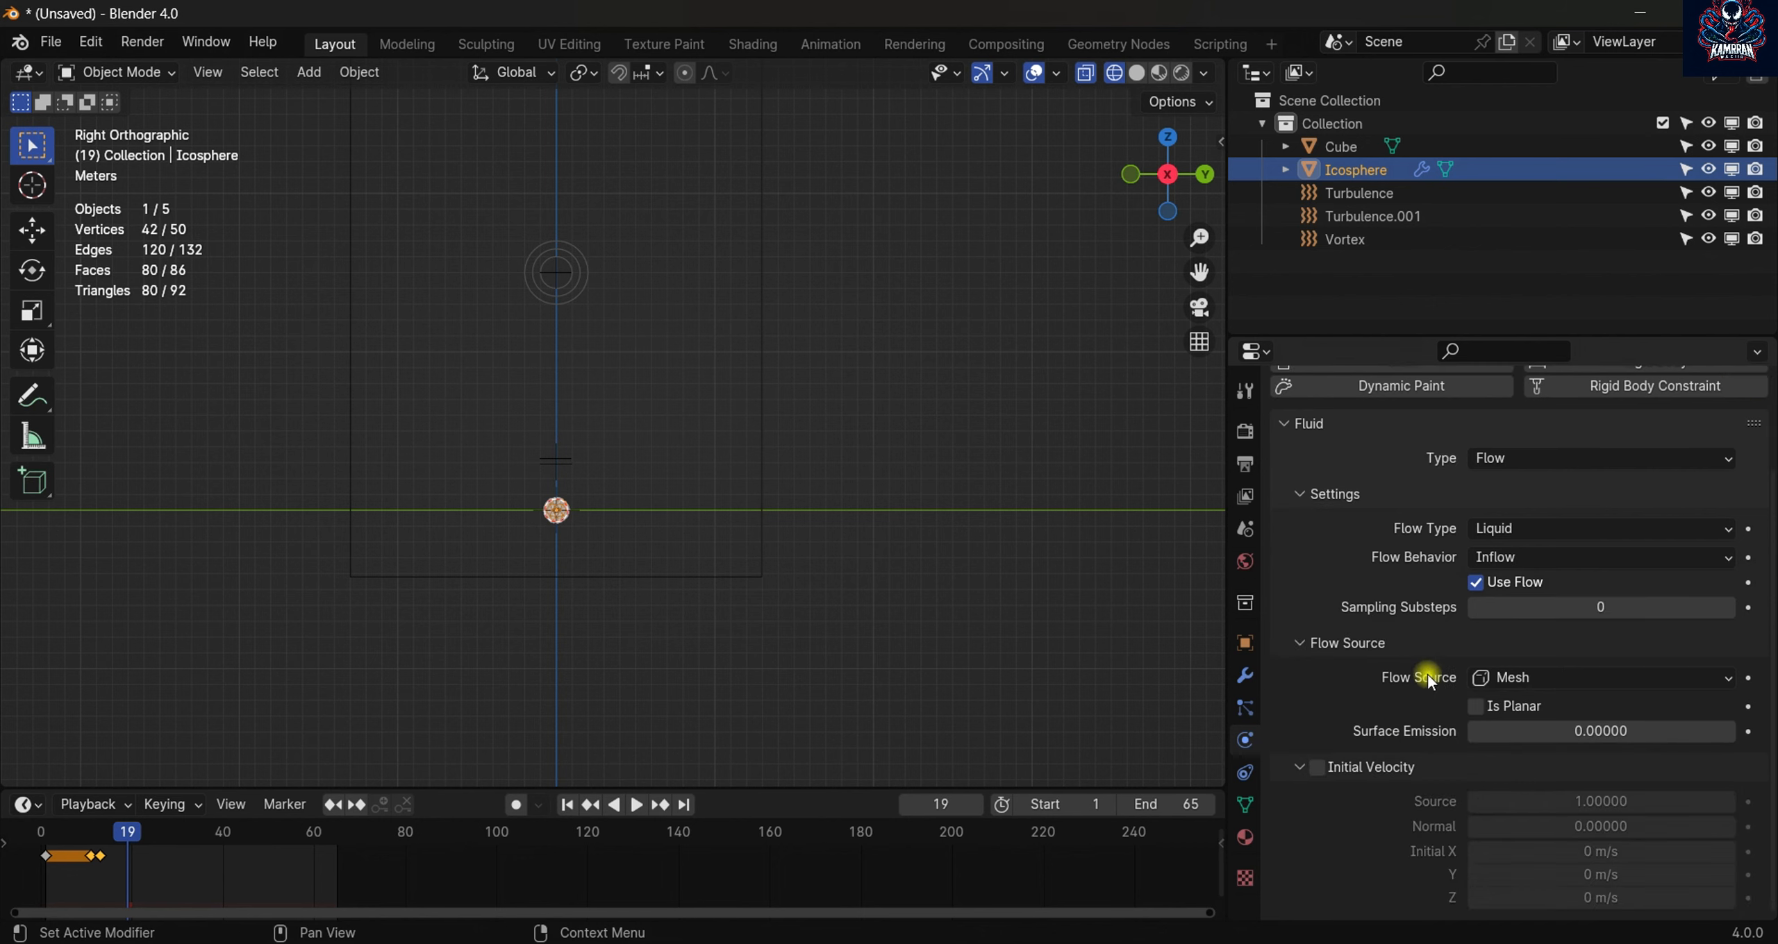
- Set the ico sphere's flow behavior to Outflow and its flow type to Fire + Smoke
left_click(1514, 557)
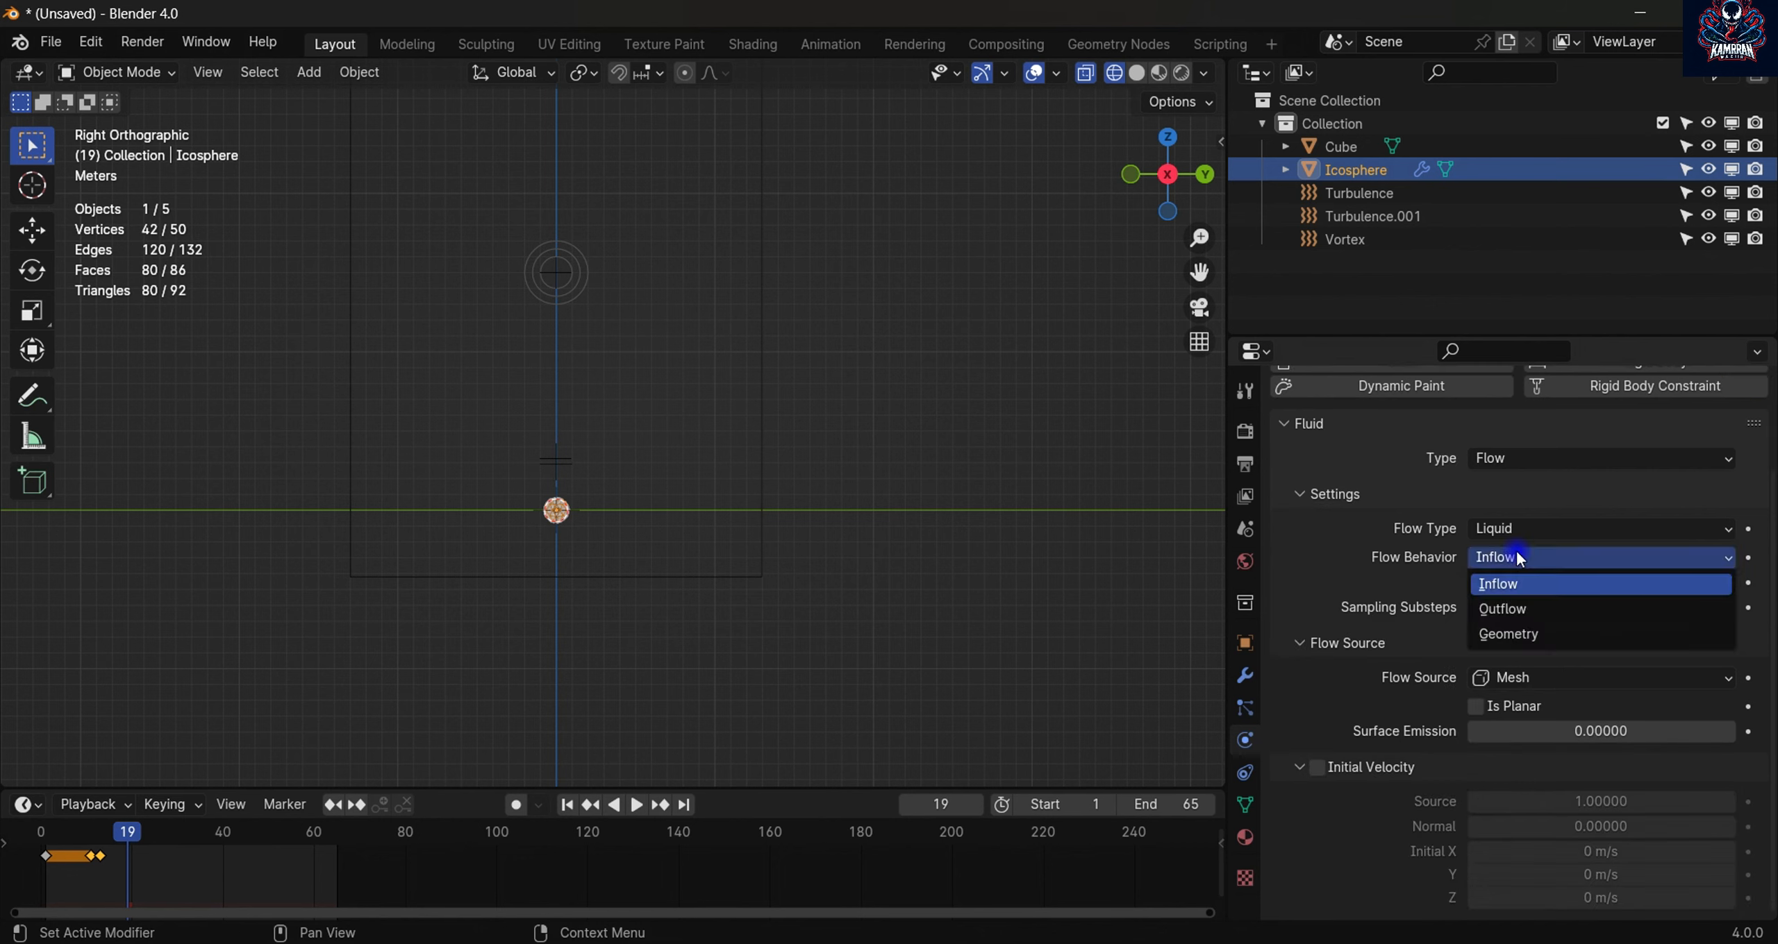
left_click(1512, 608)
scroll(1512, 608, "up", 4)
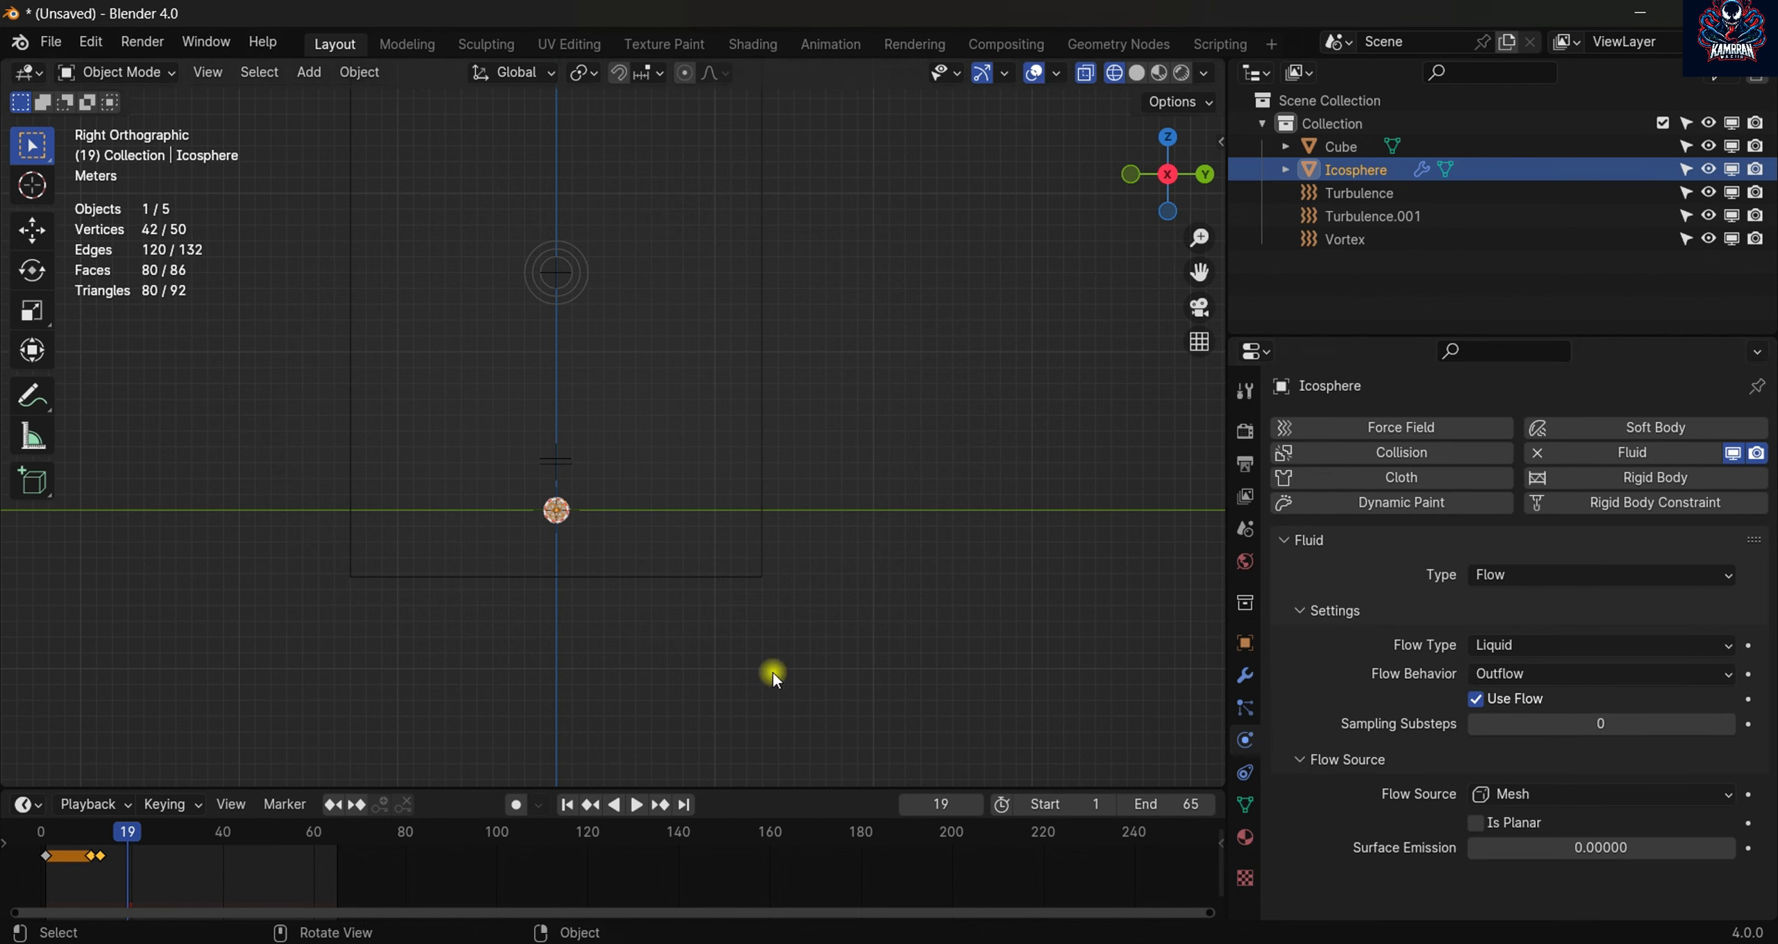
left_click(1511, 646)
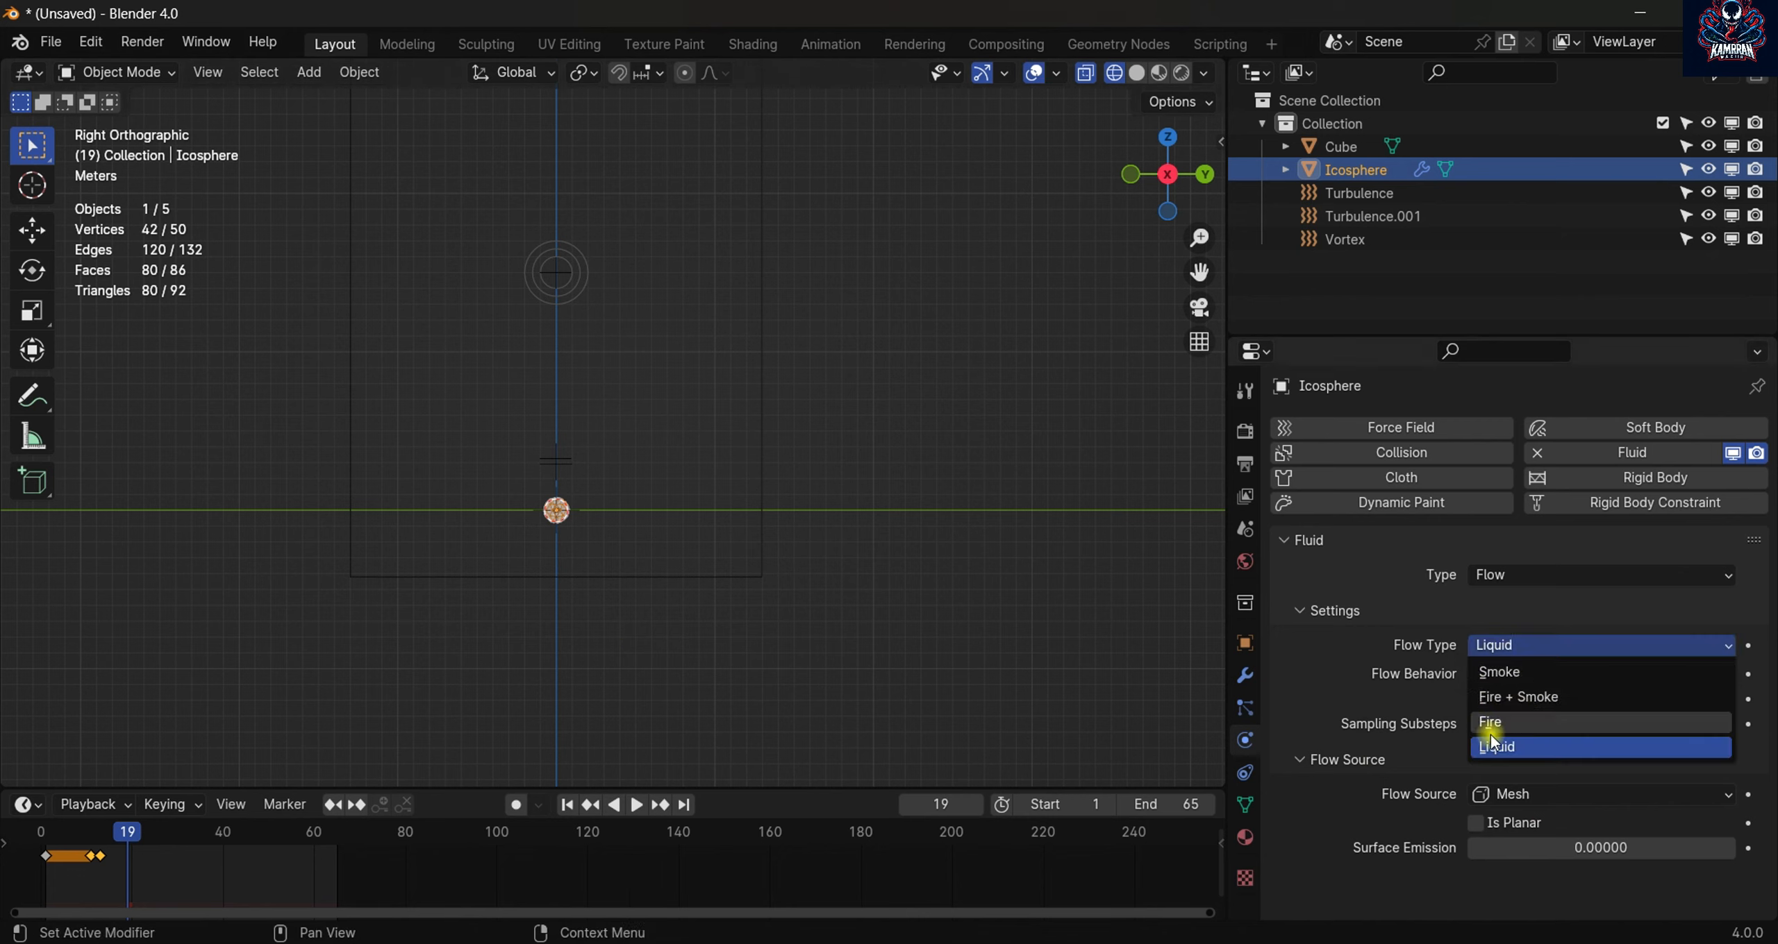
left_click(1561, 698)
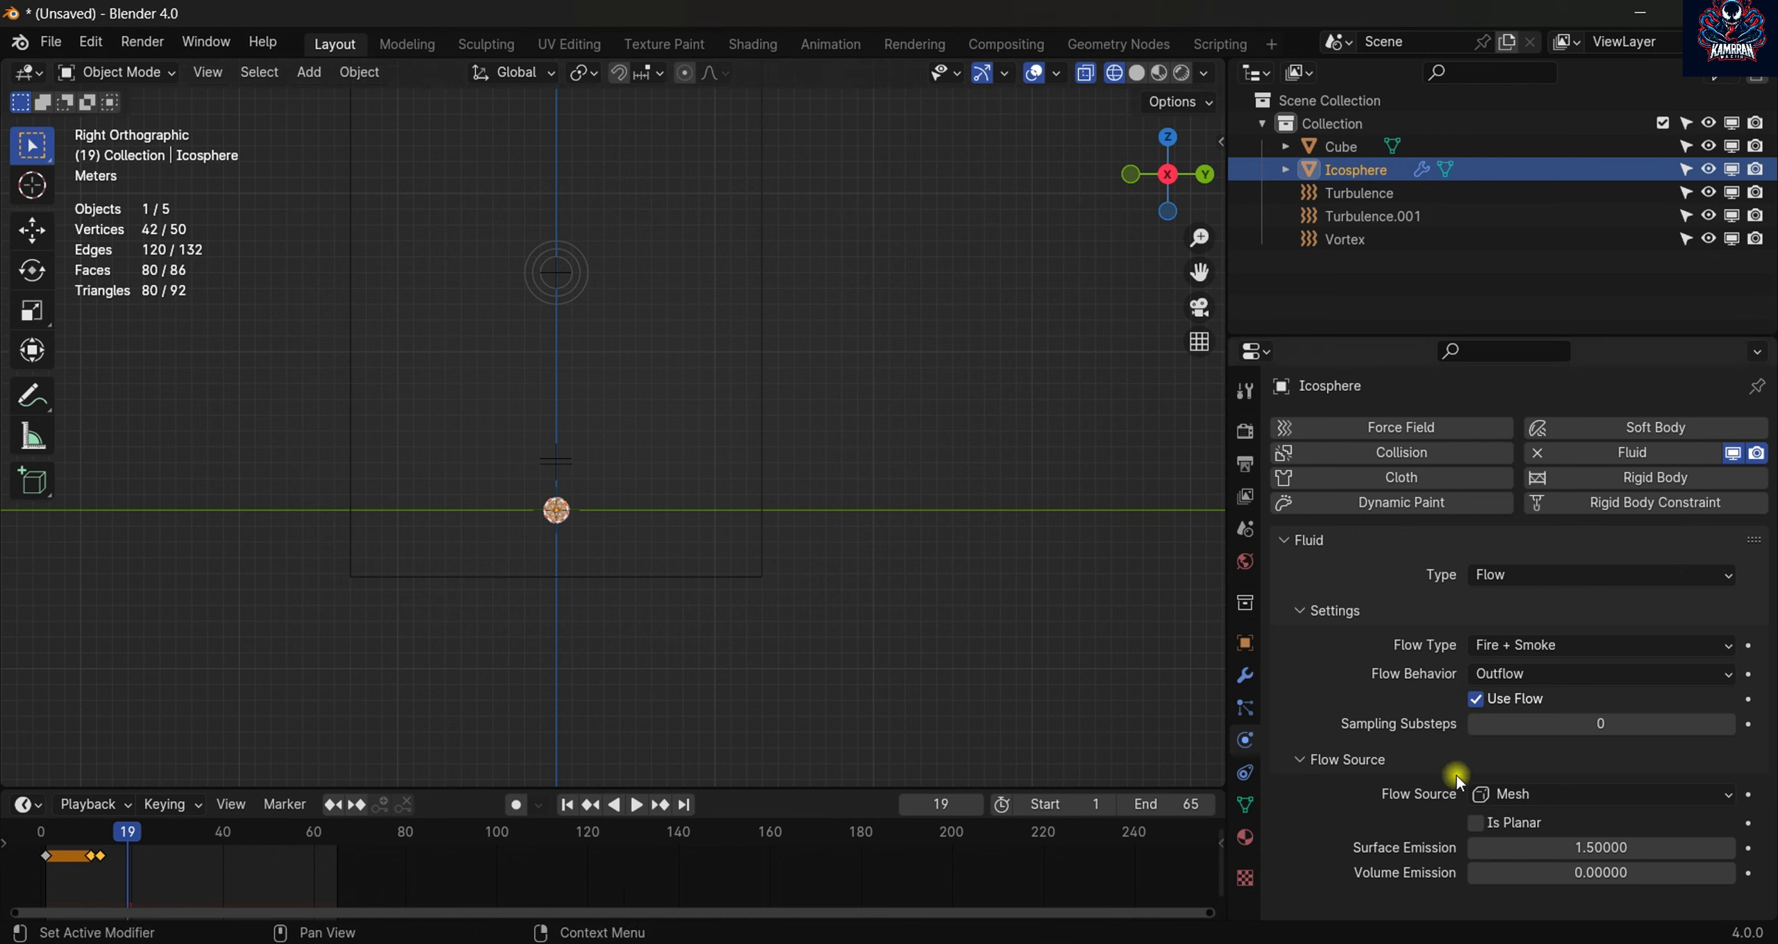
- Set the flow source to Particle System and assign ParticleSystem as the emitting system
left_click(1540, 795)
left_click(1527, 830)
left_click(1542, 795)
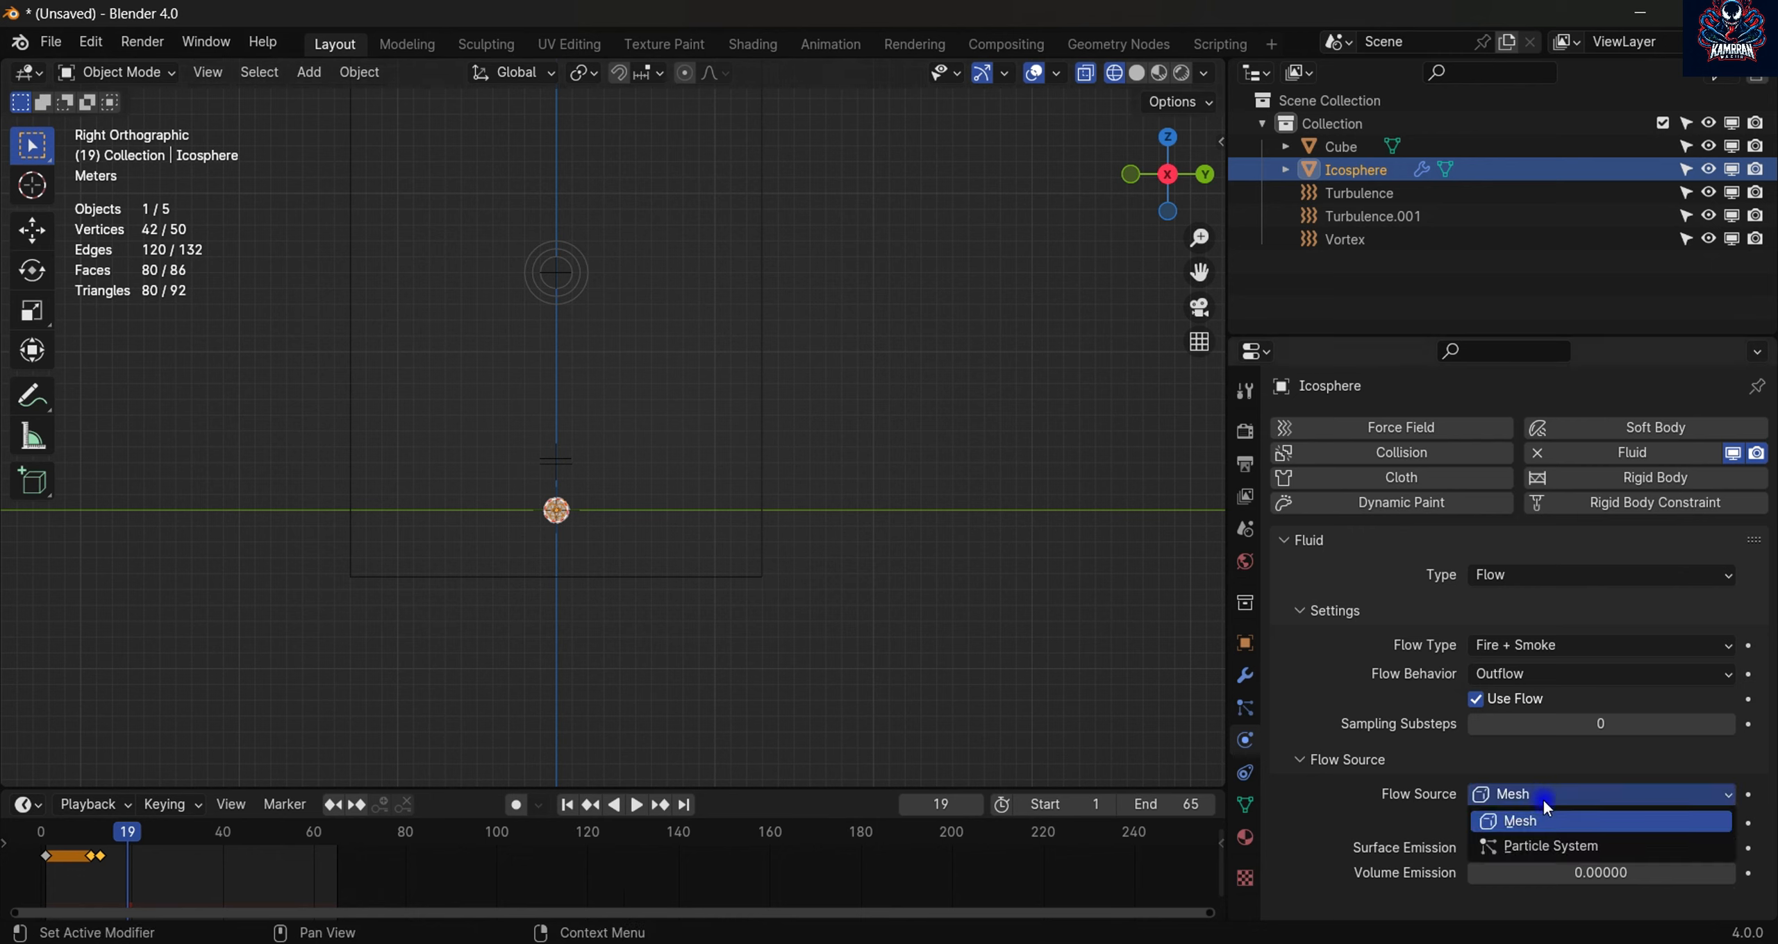
left_click(1535, 845)
left_click(1556, 822)
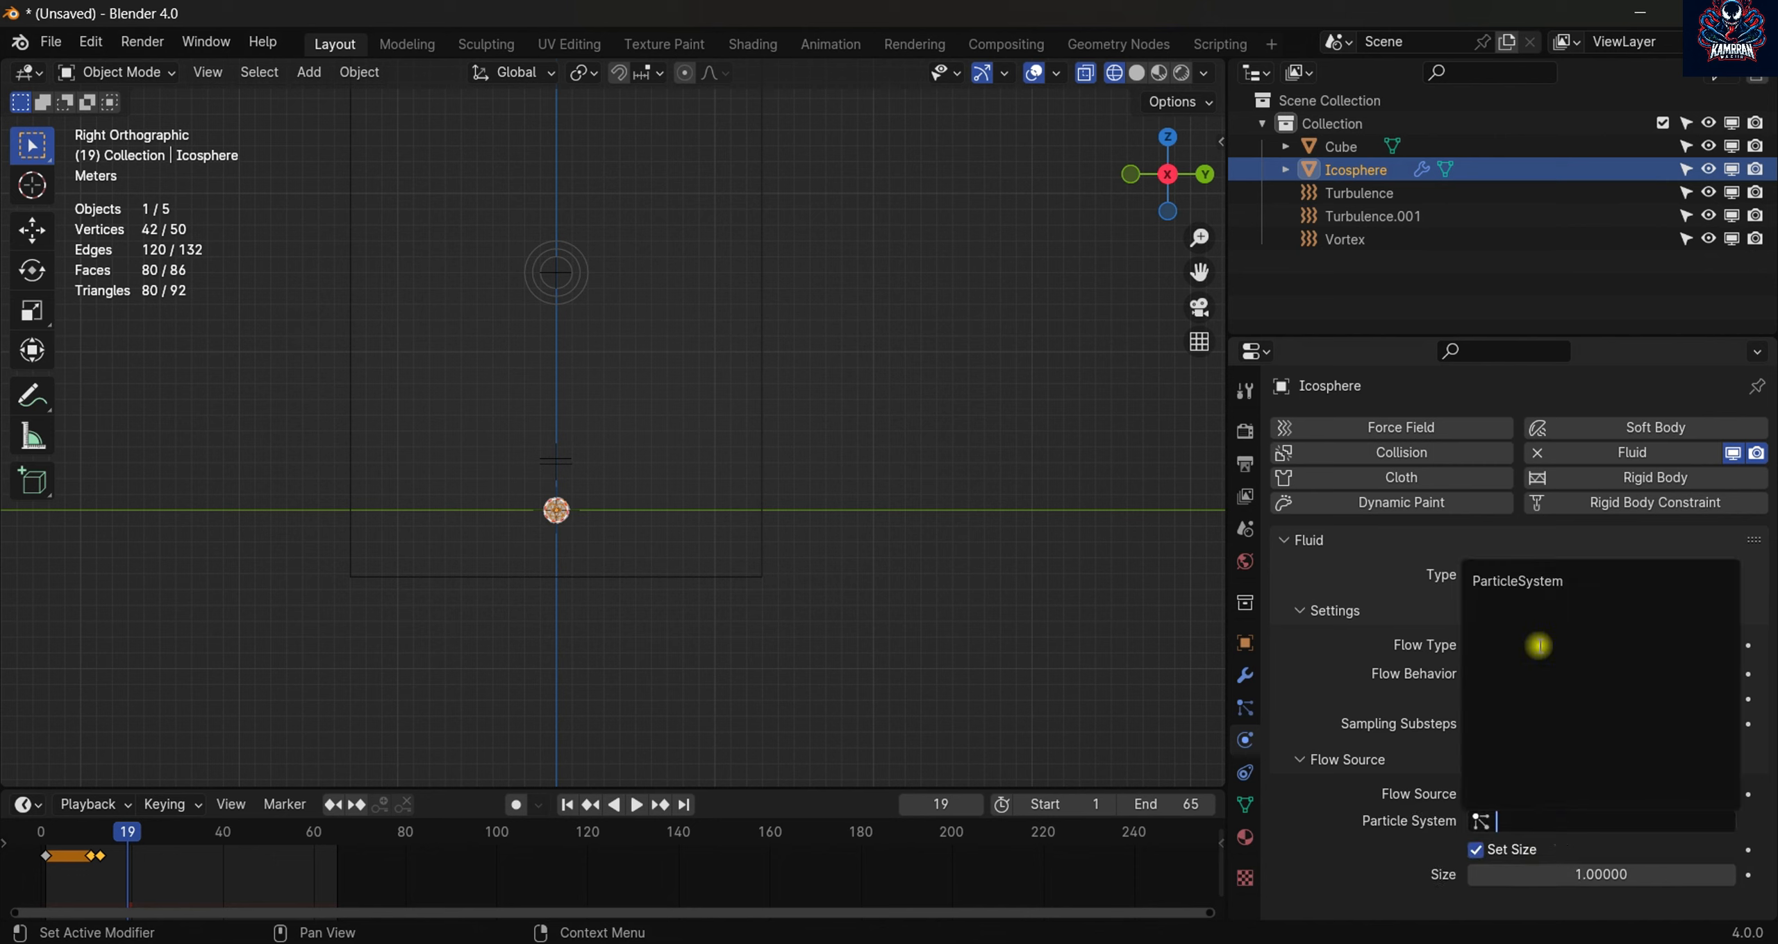
left_click(1518, 581)
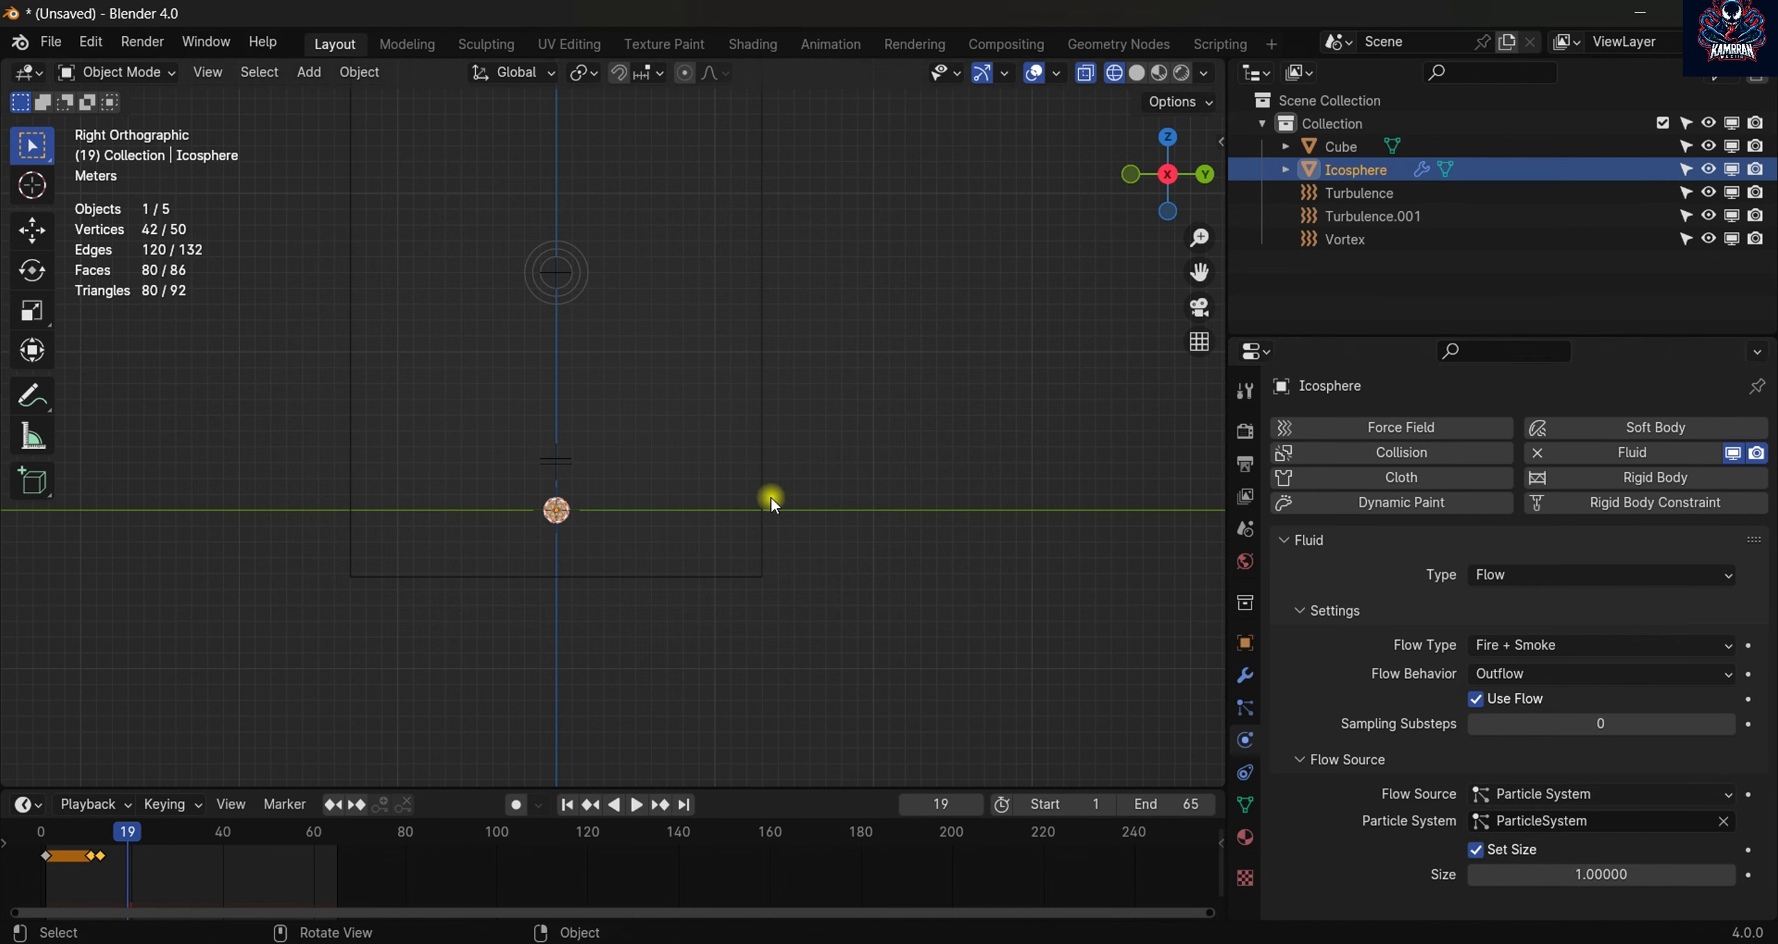
- Select the large cube, add Fluid physics to it, and set its type to Domain
left_click(774, 366)
left_click(763, 295)
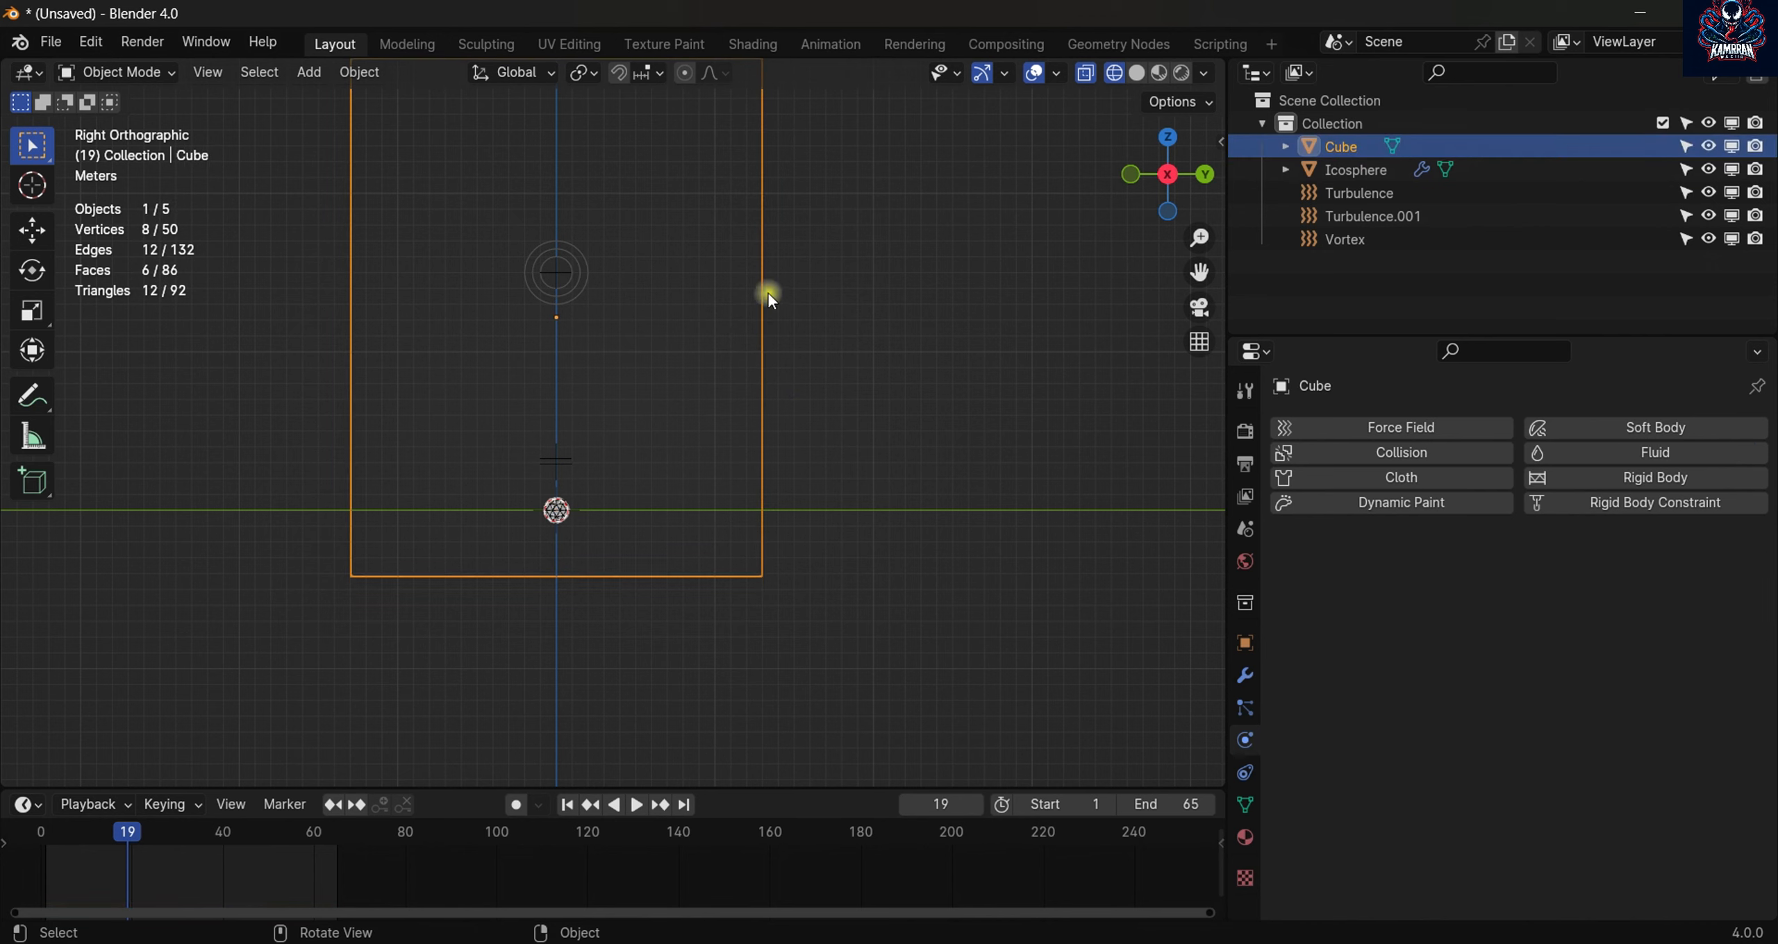
left_click(1617, 454)
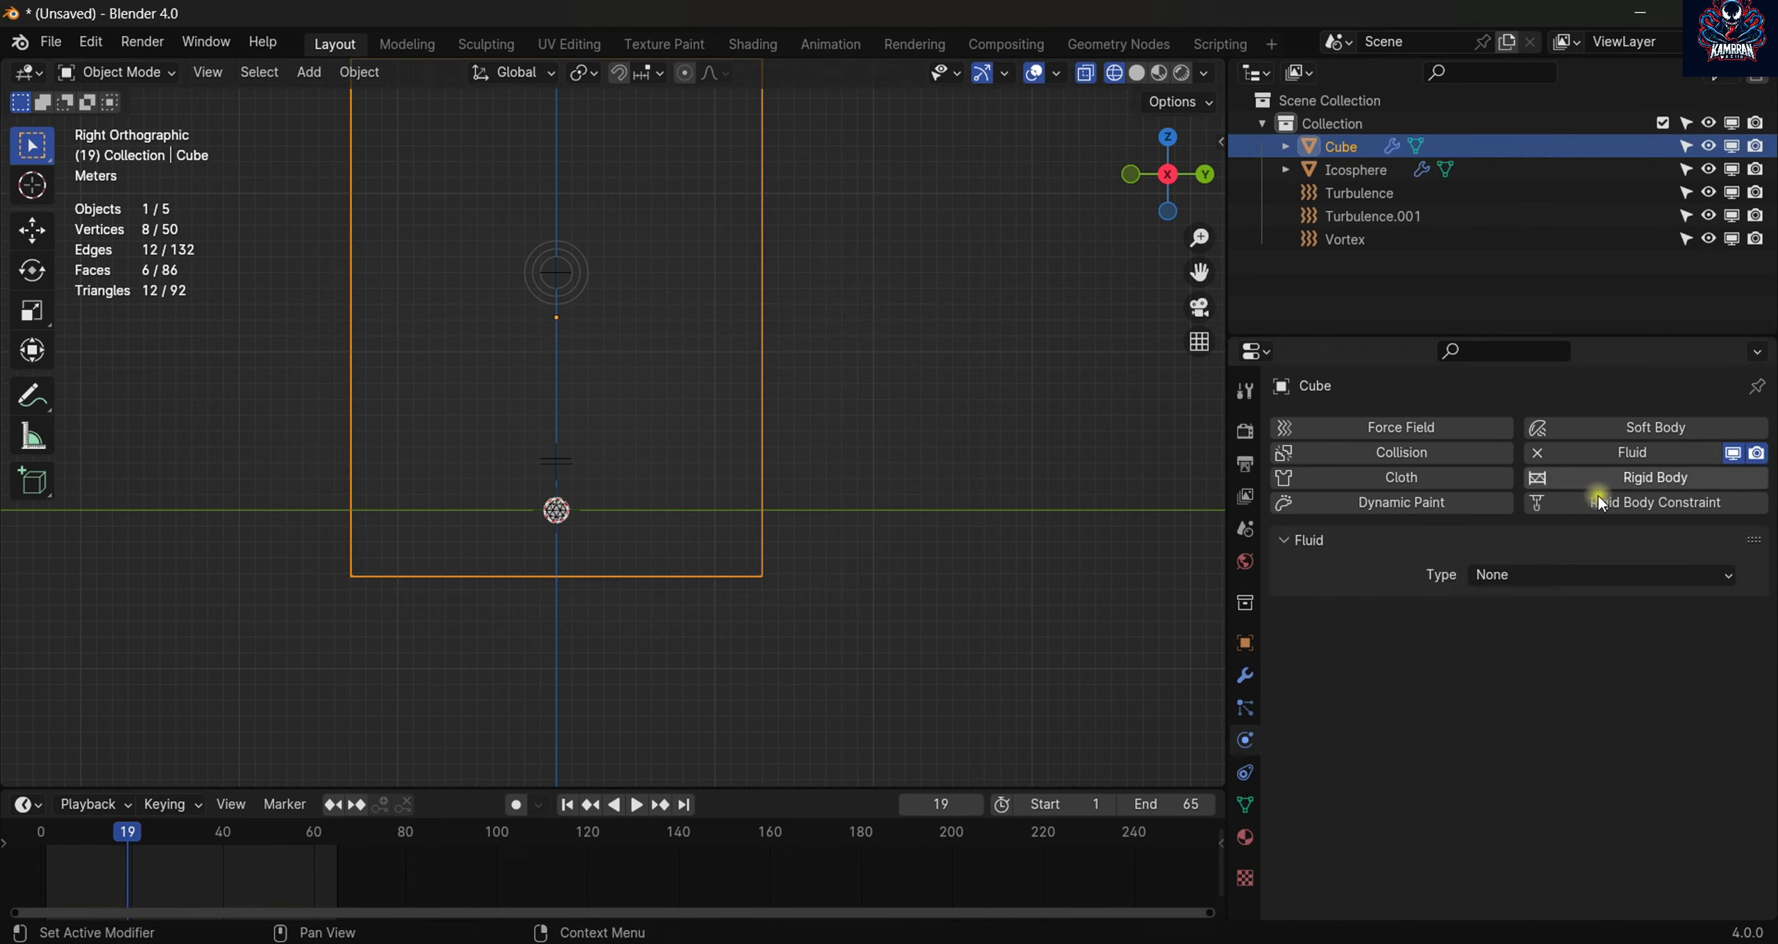
left_click(1553, 574)
left_click(1500, 621)
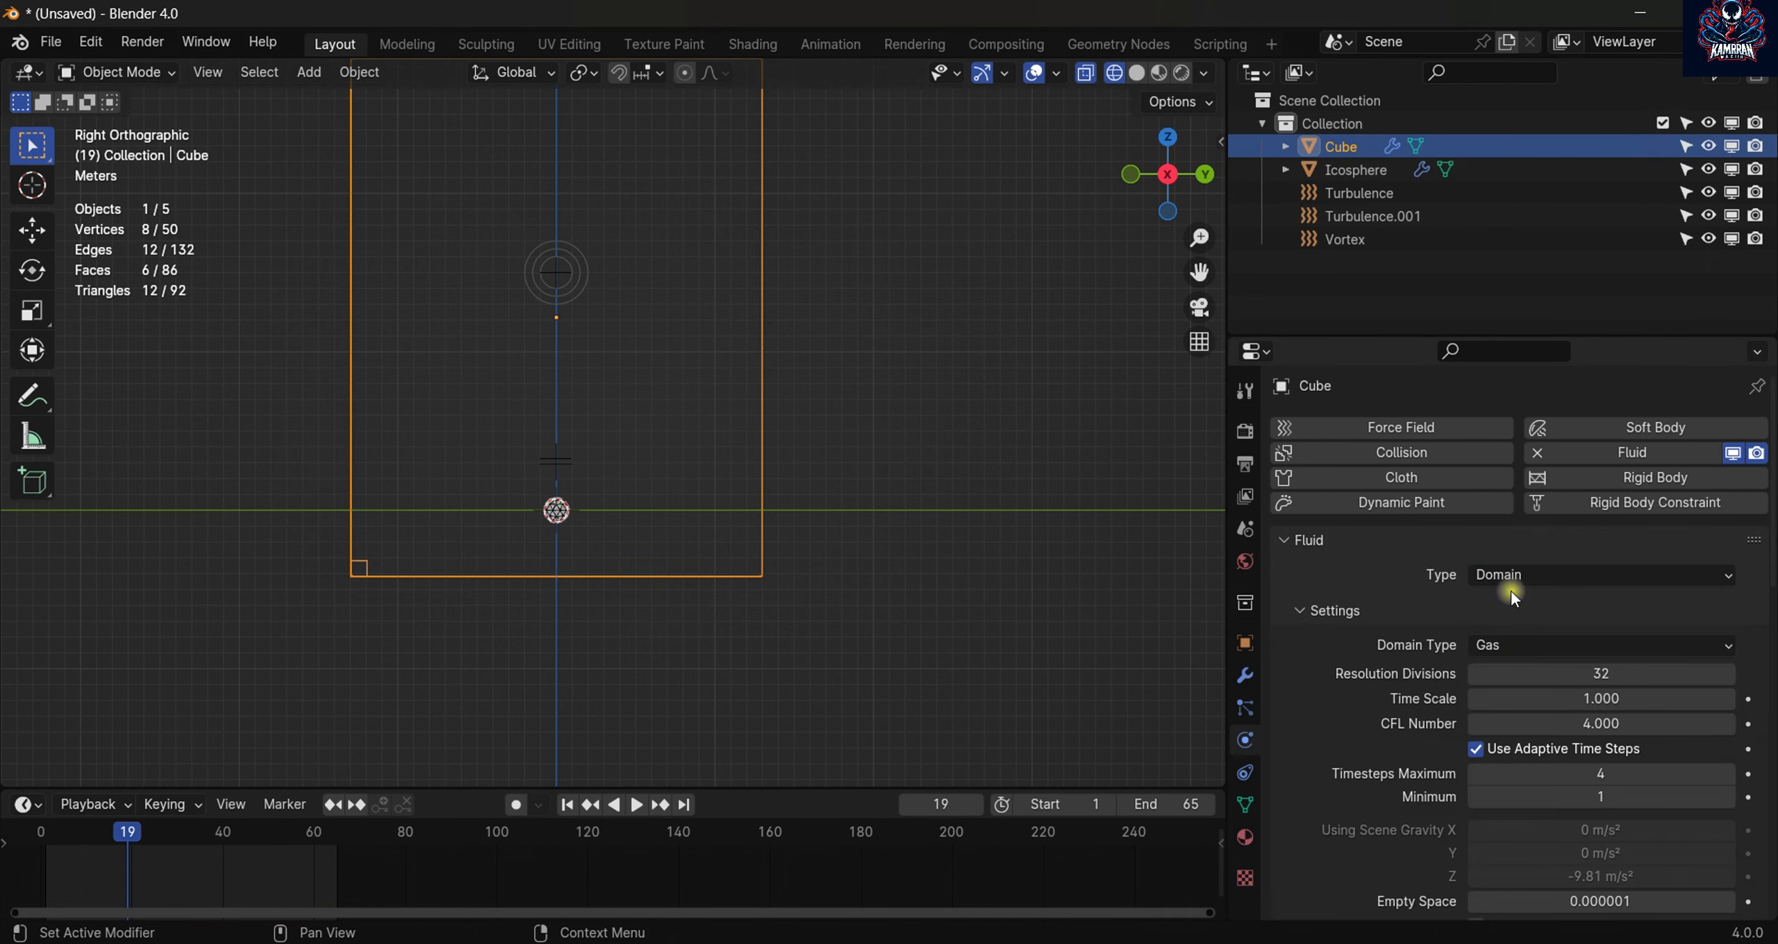
- Return the timeline to the first frame and enable Adaptive Domain on the large cube's gas domain
left_click(1494, 635)
scroll(1388, 633, "down", 5)
scroll(1394, 445, "up", 3)
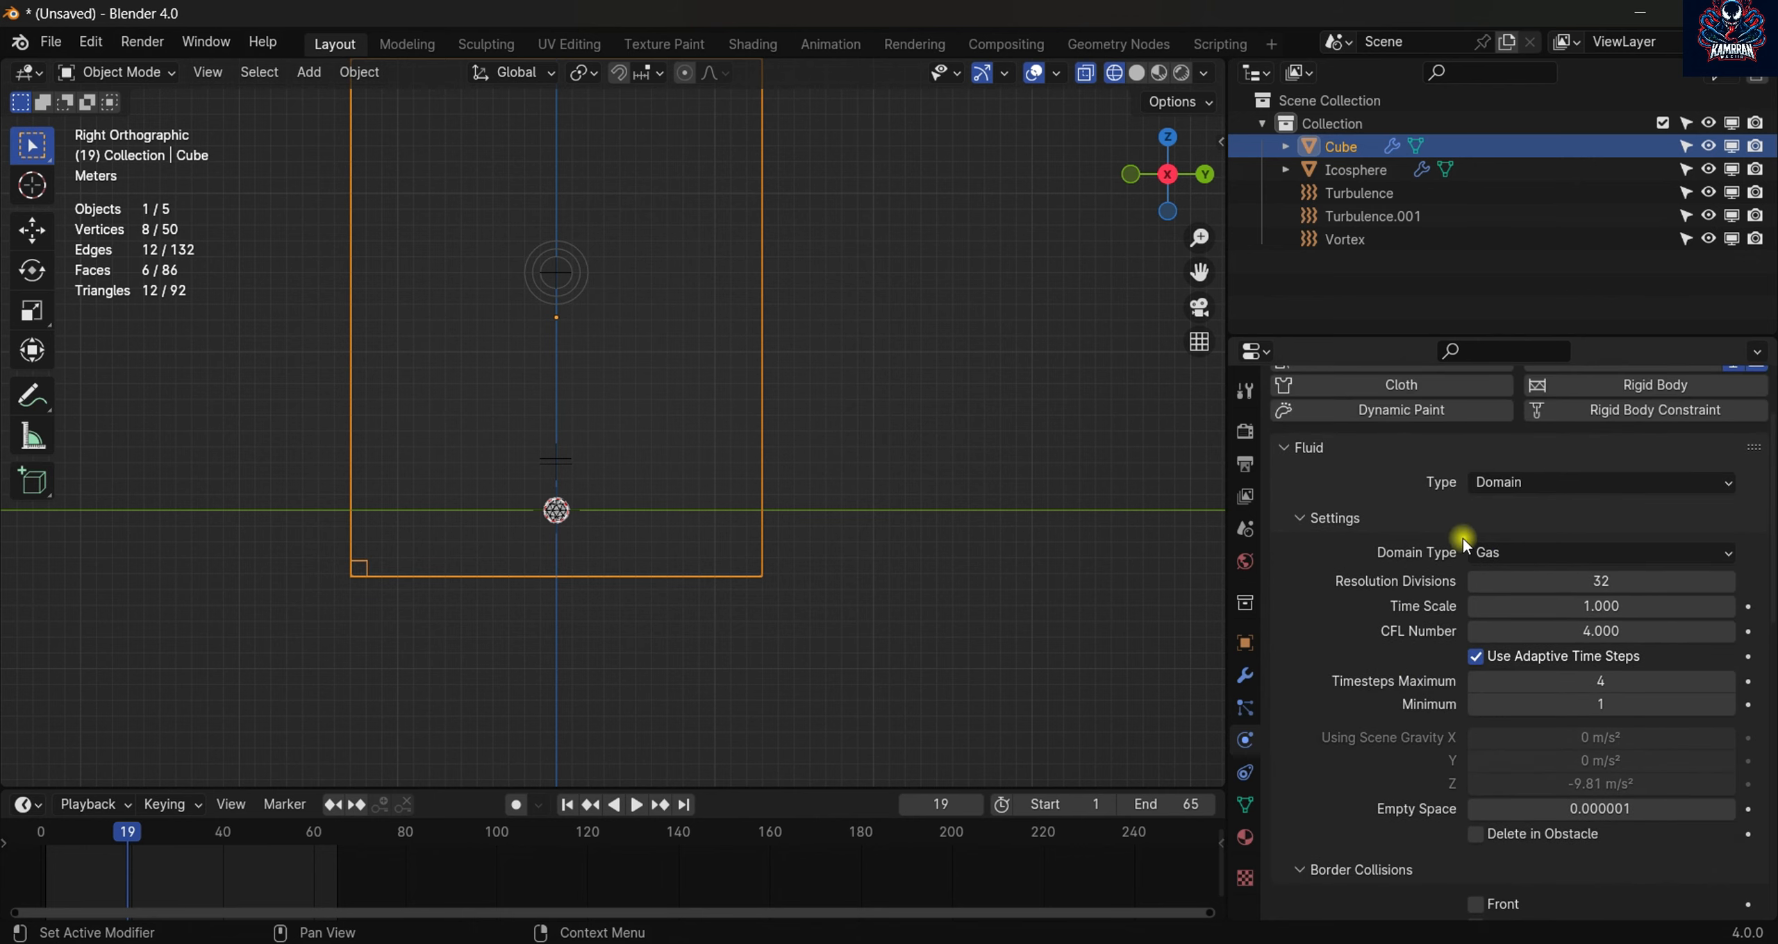
left_click(1493, 550)
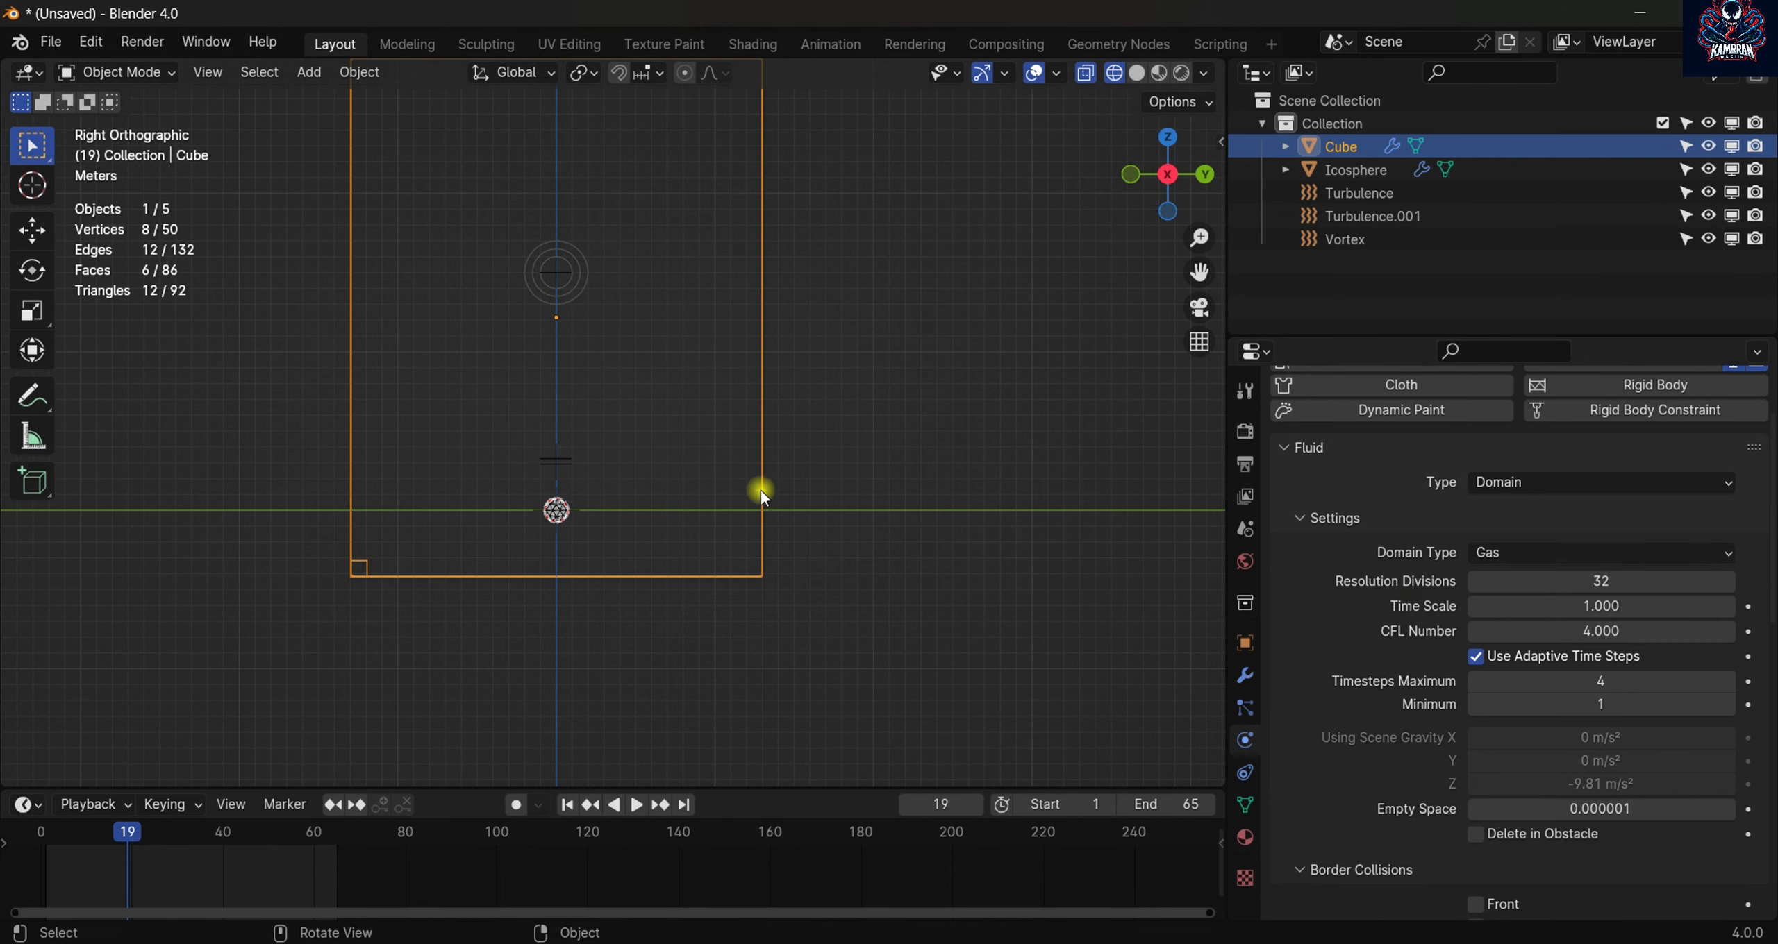
scroll(972, 500, "down", 1)
scroll(1563, 587, "down", 3)
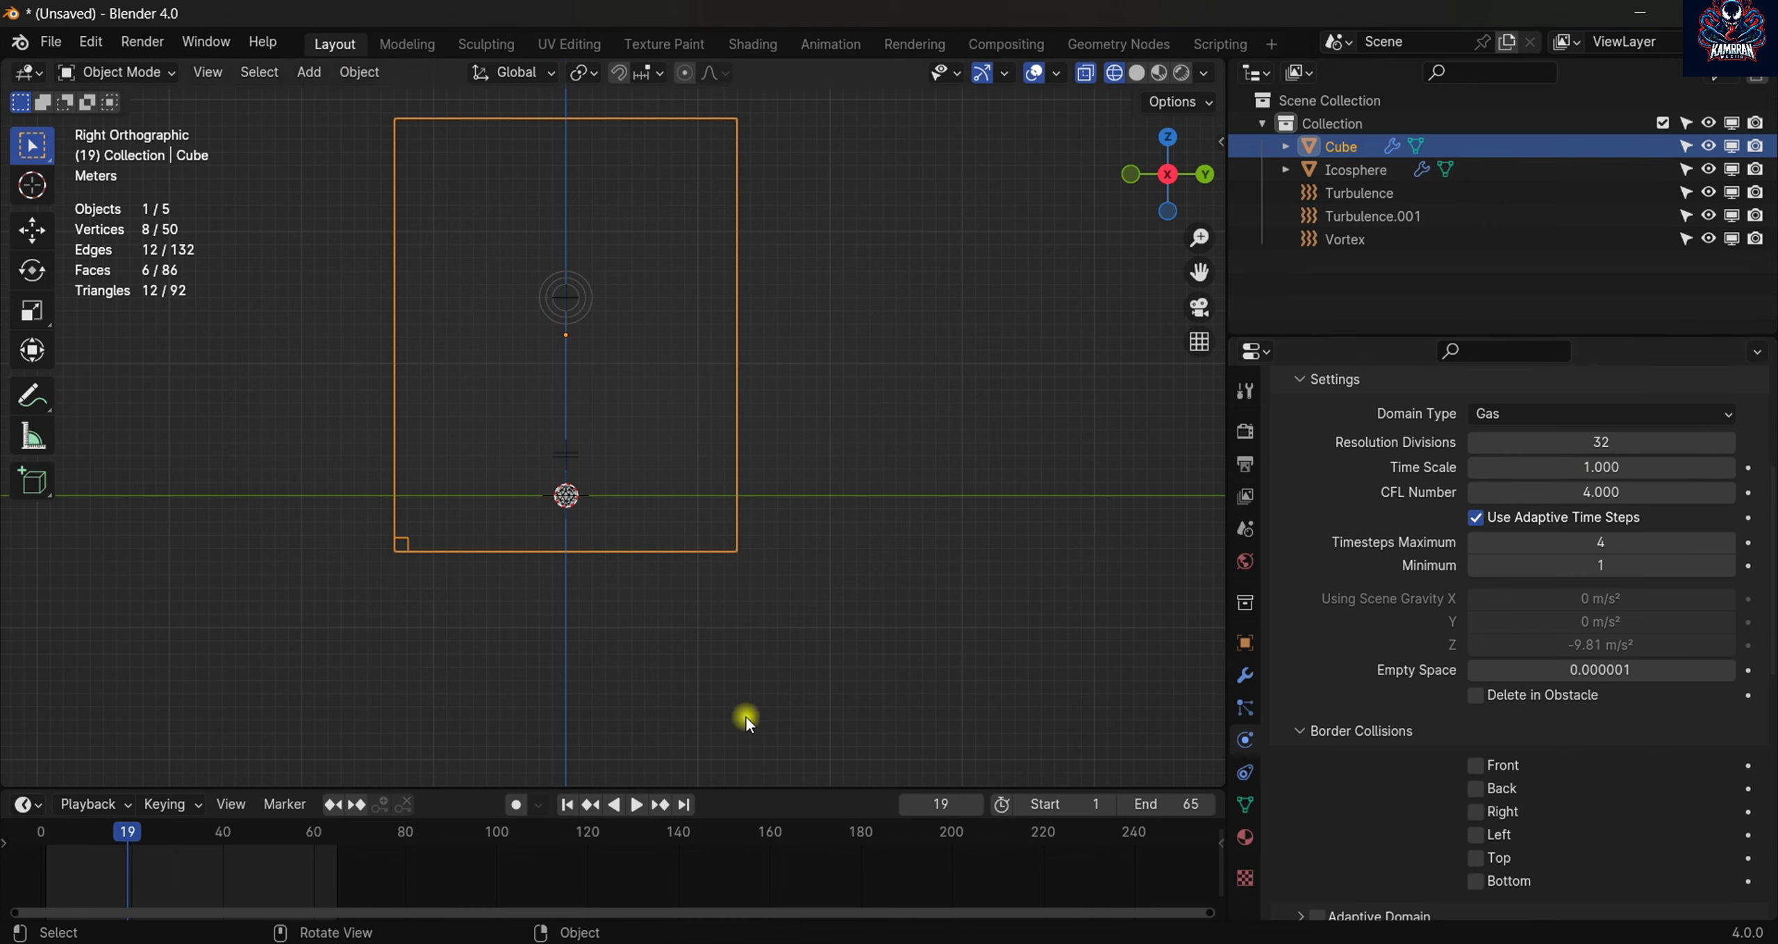
left_click(568, 805)
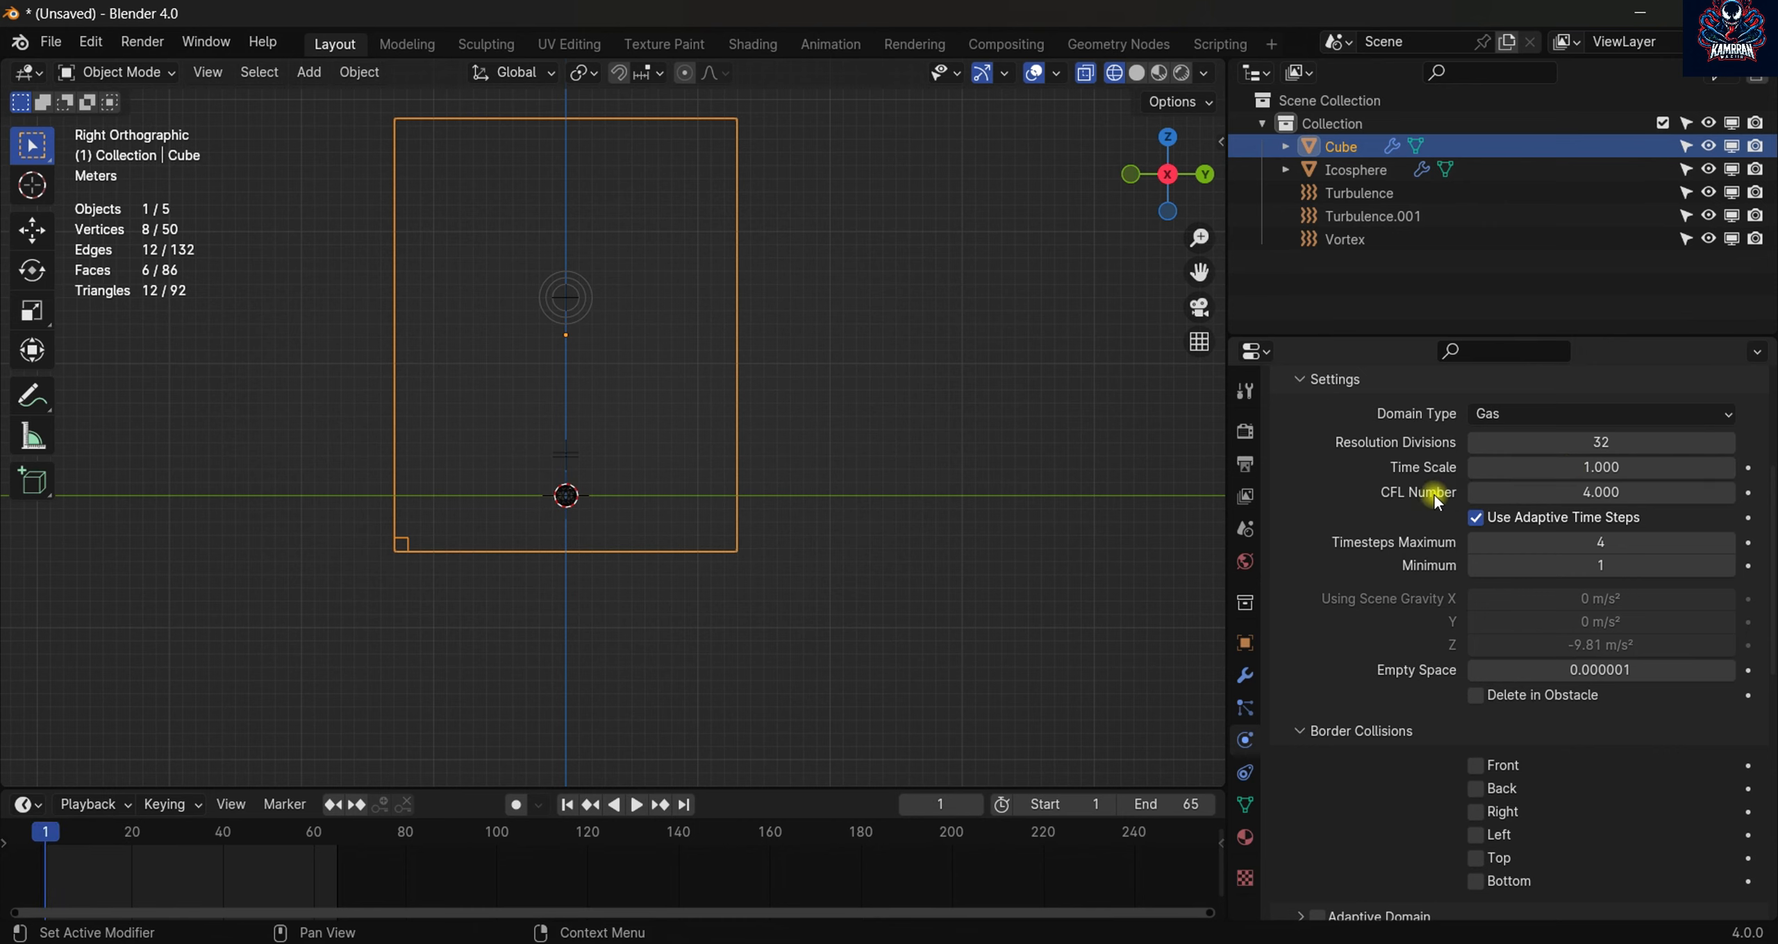
scroll(1416, 503, "down", 7)
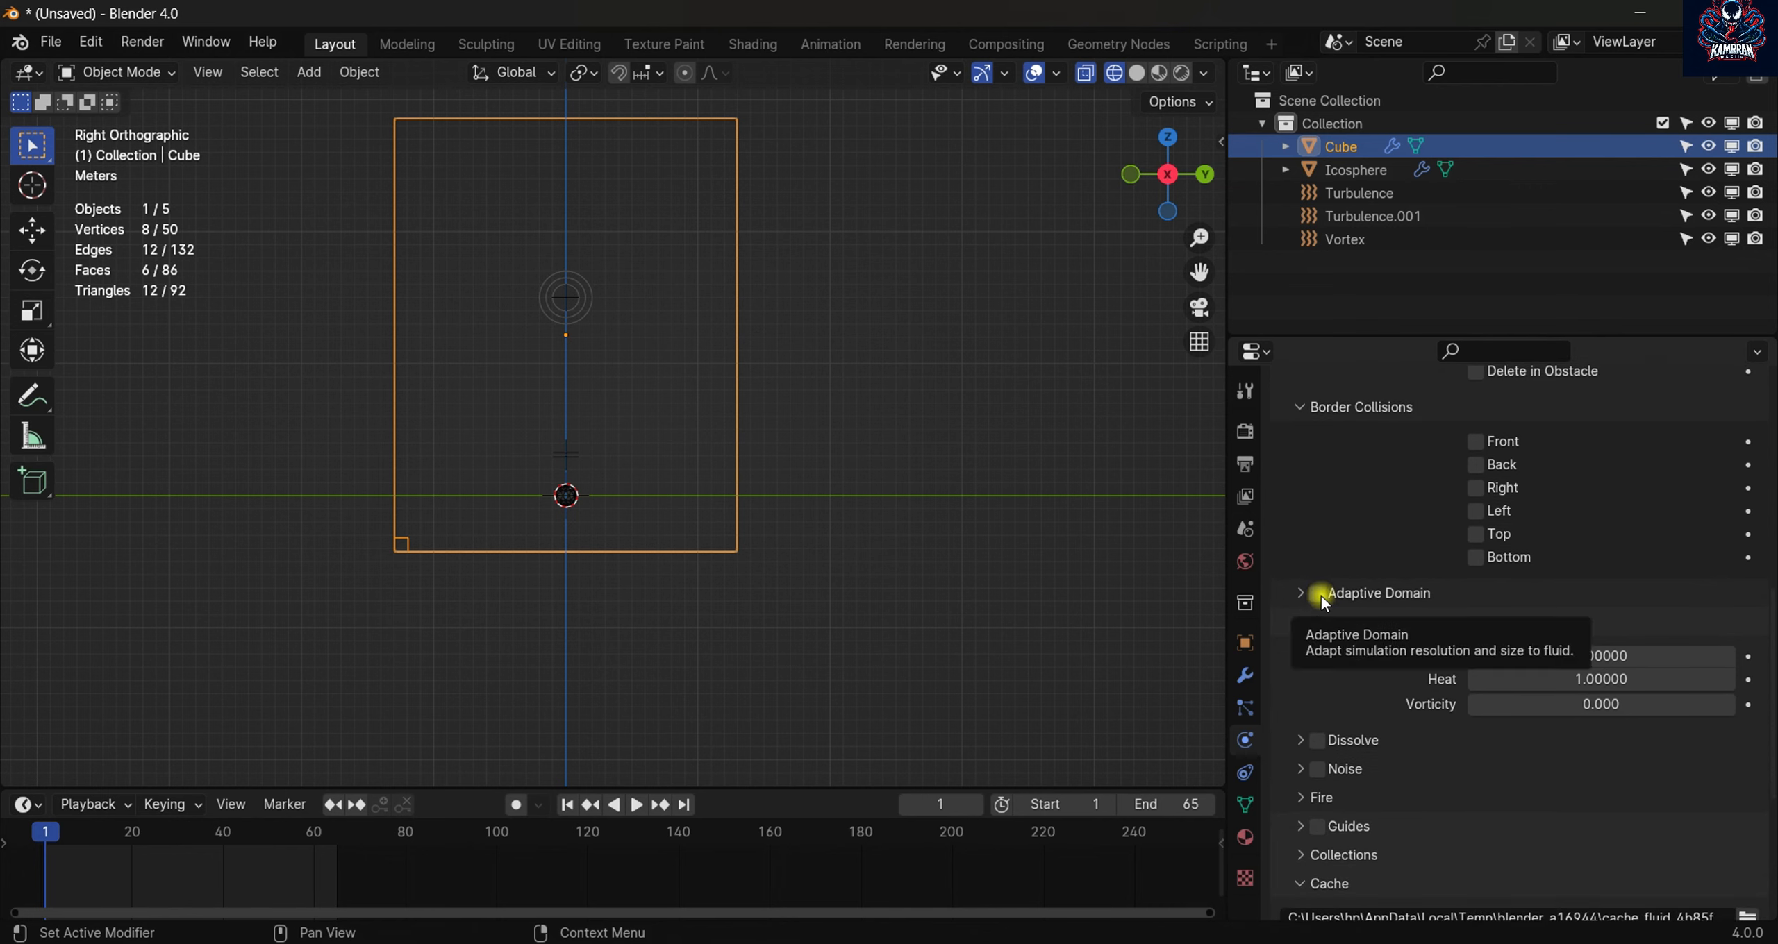
left_click(1319, 594)
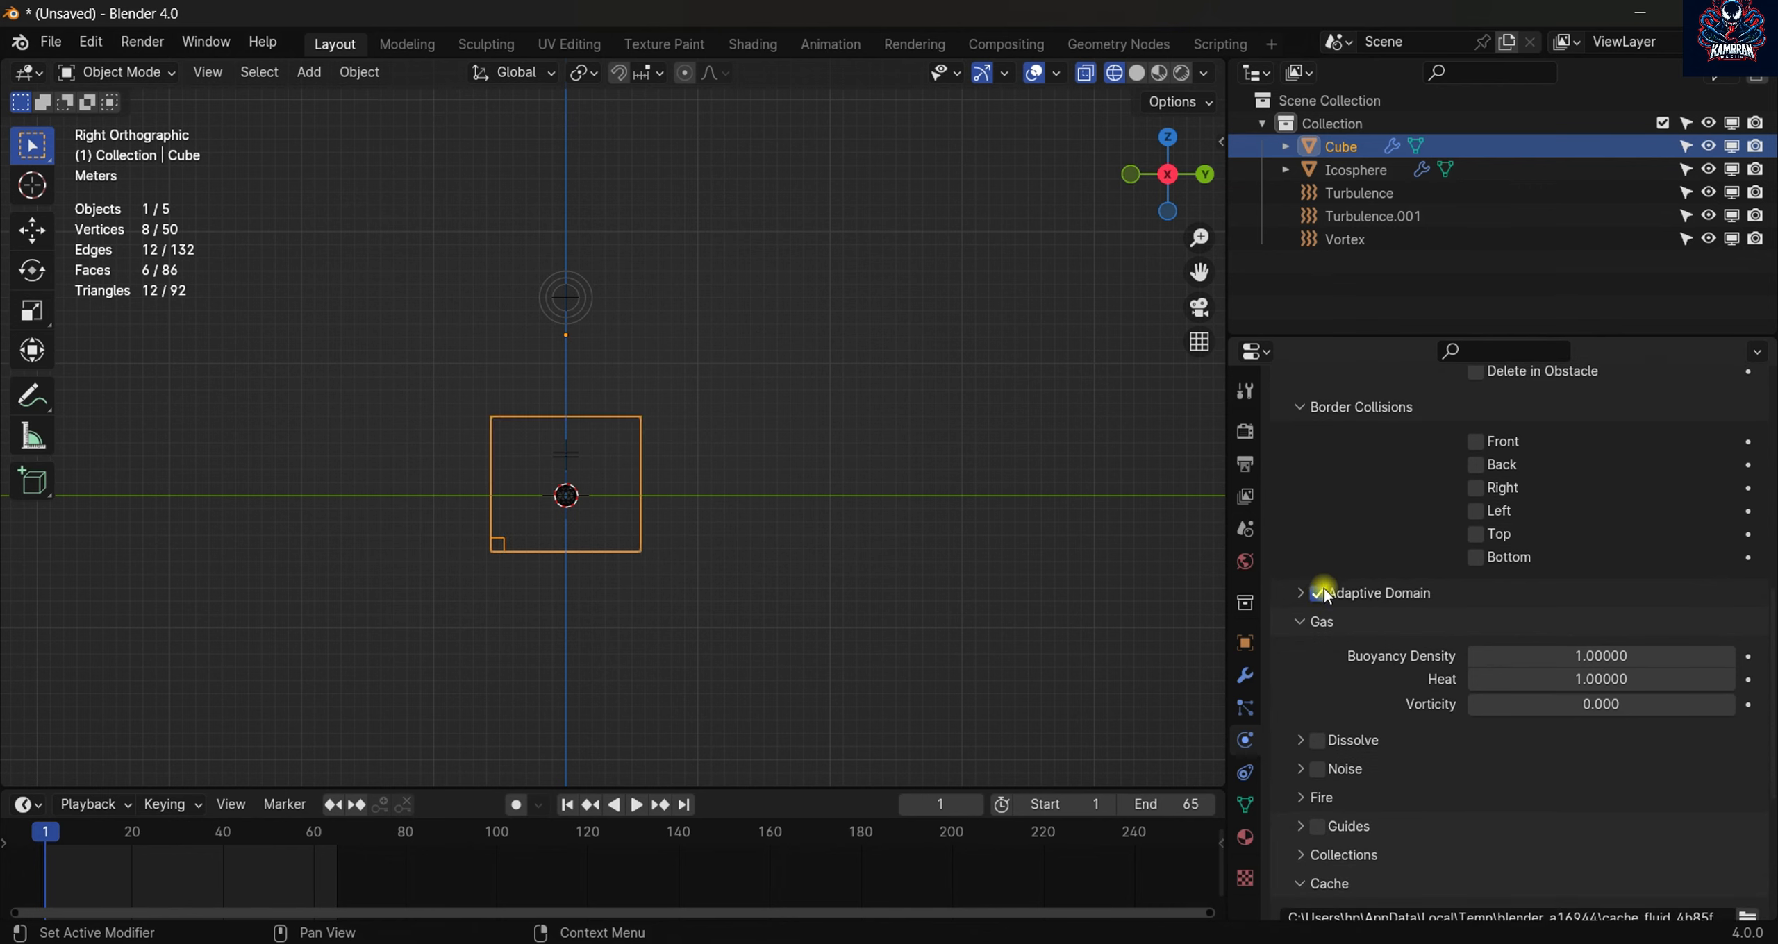
- Enable Dissolve for the domain's gas and play the animation briefly to test the simulation
scroll(1312, 599, "down", 1)
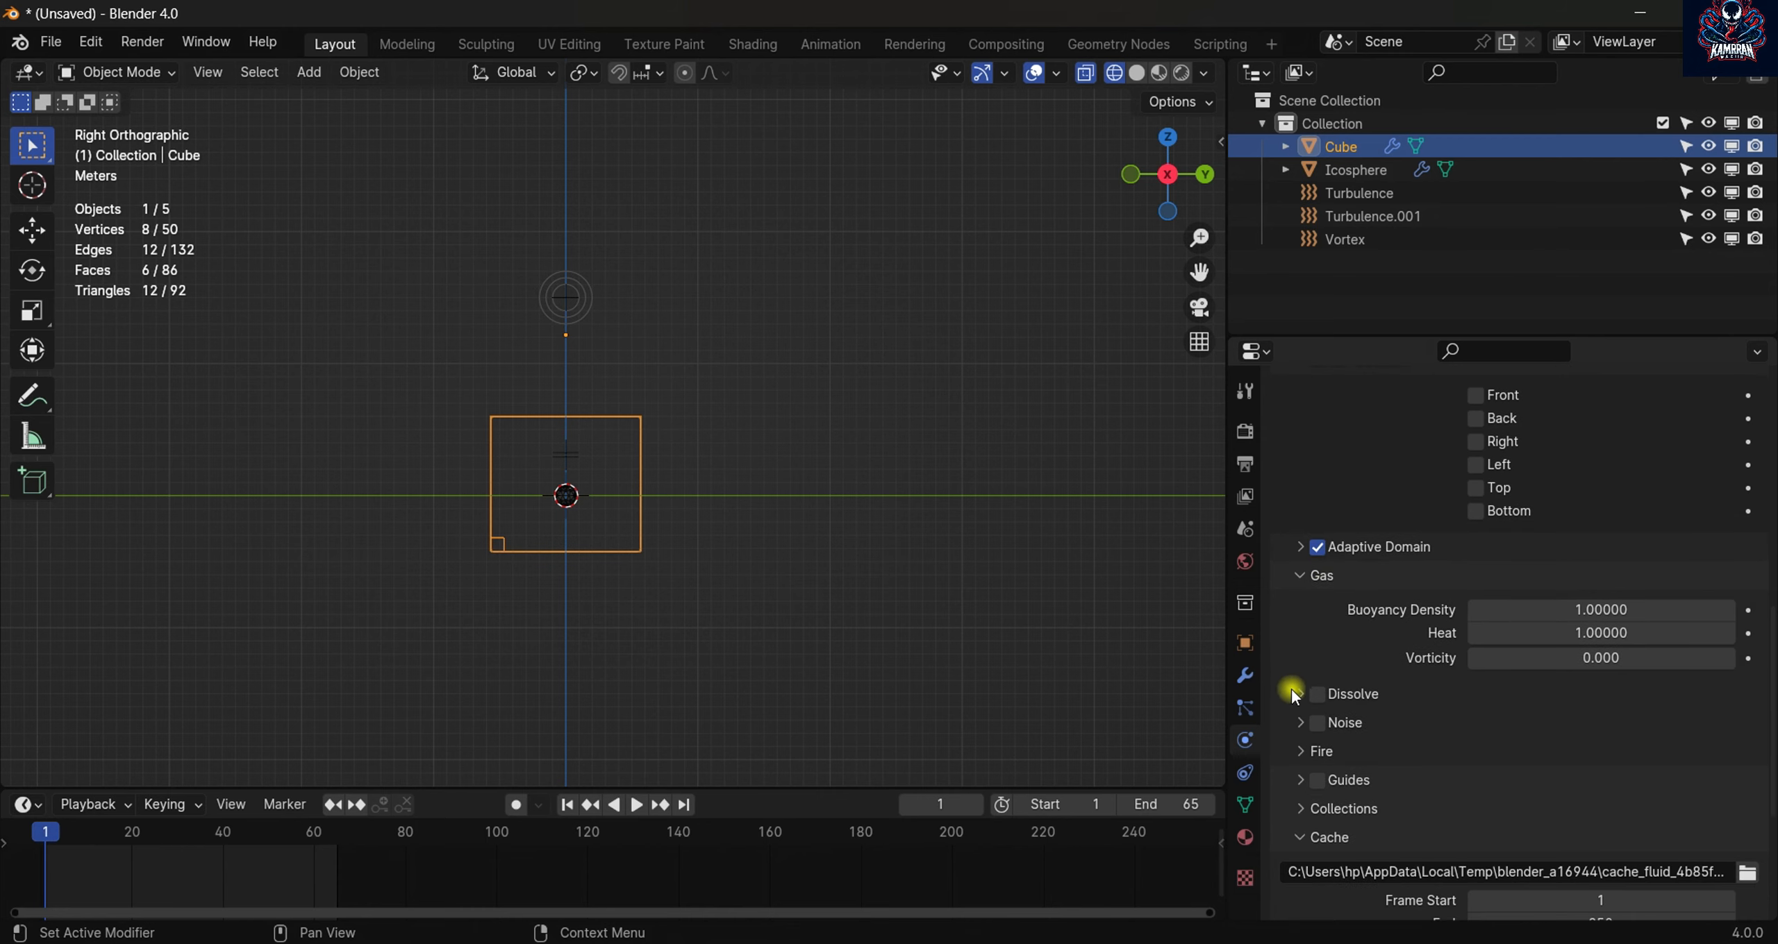
scroll(1362, 568, "down", 1)
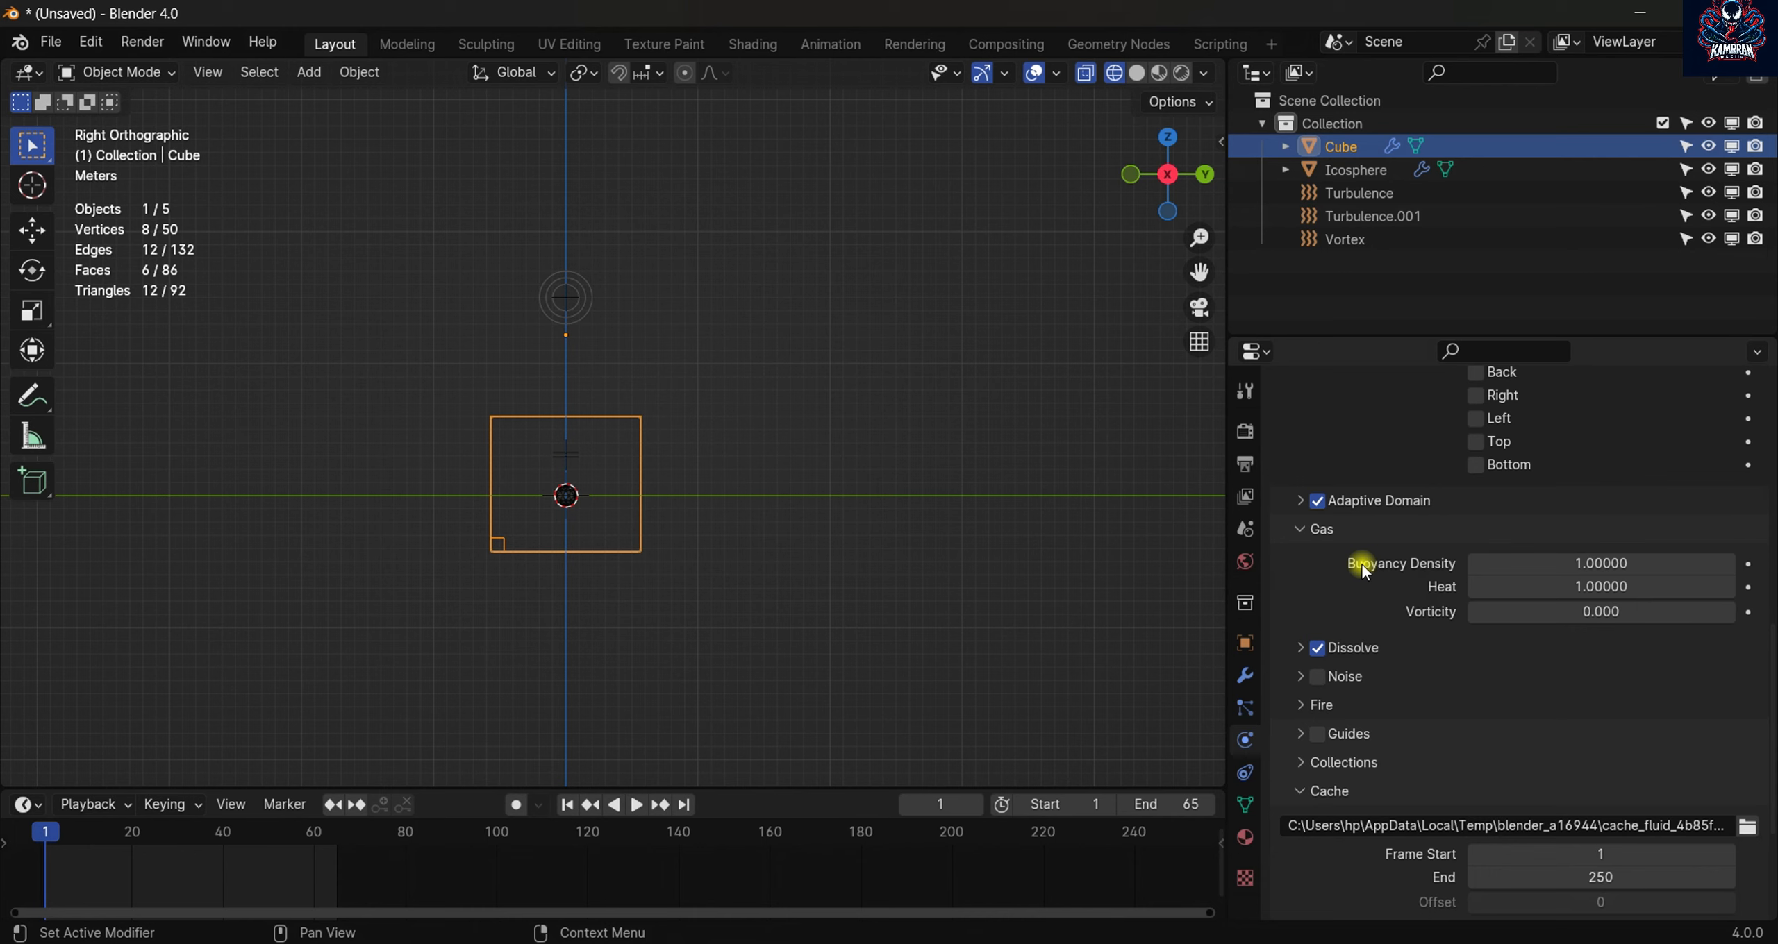
scroll(1363, 570, "down", 4)
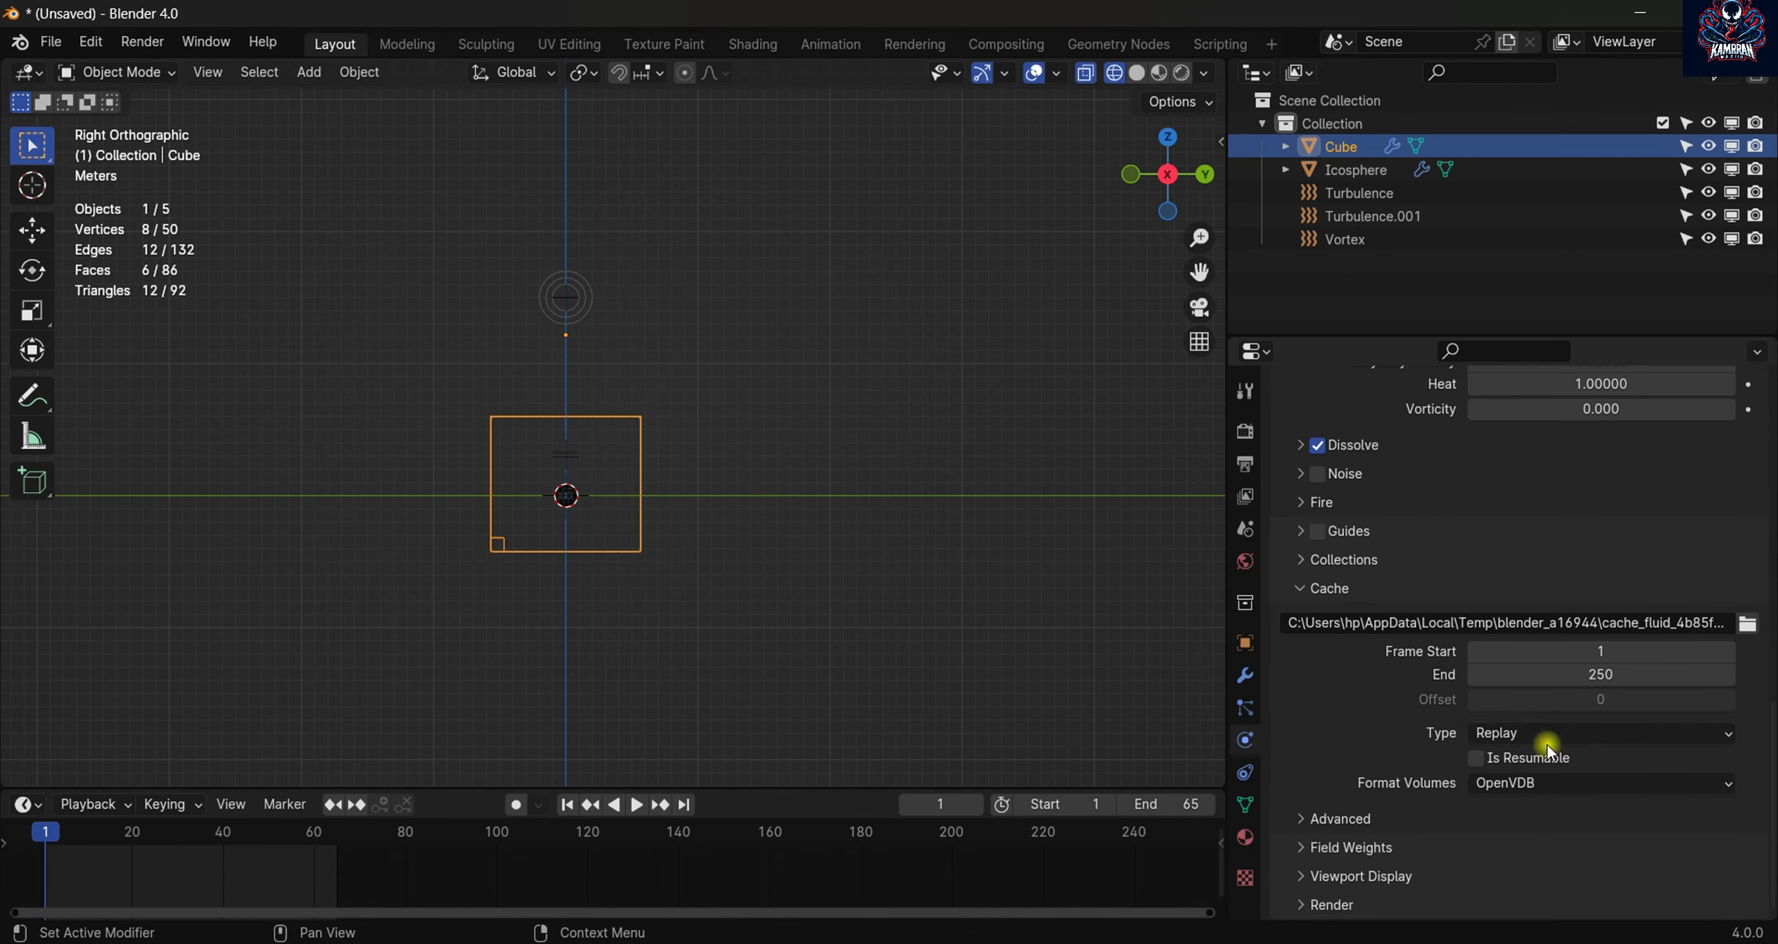
left_click(637, 805)
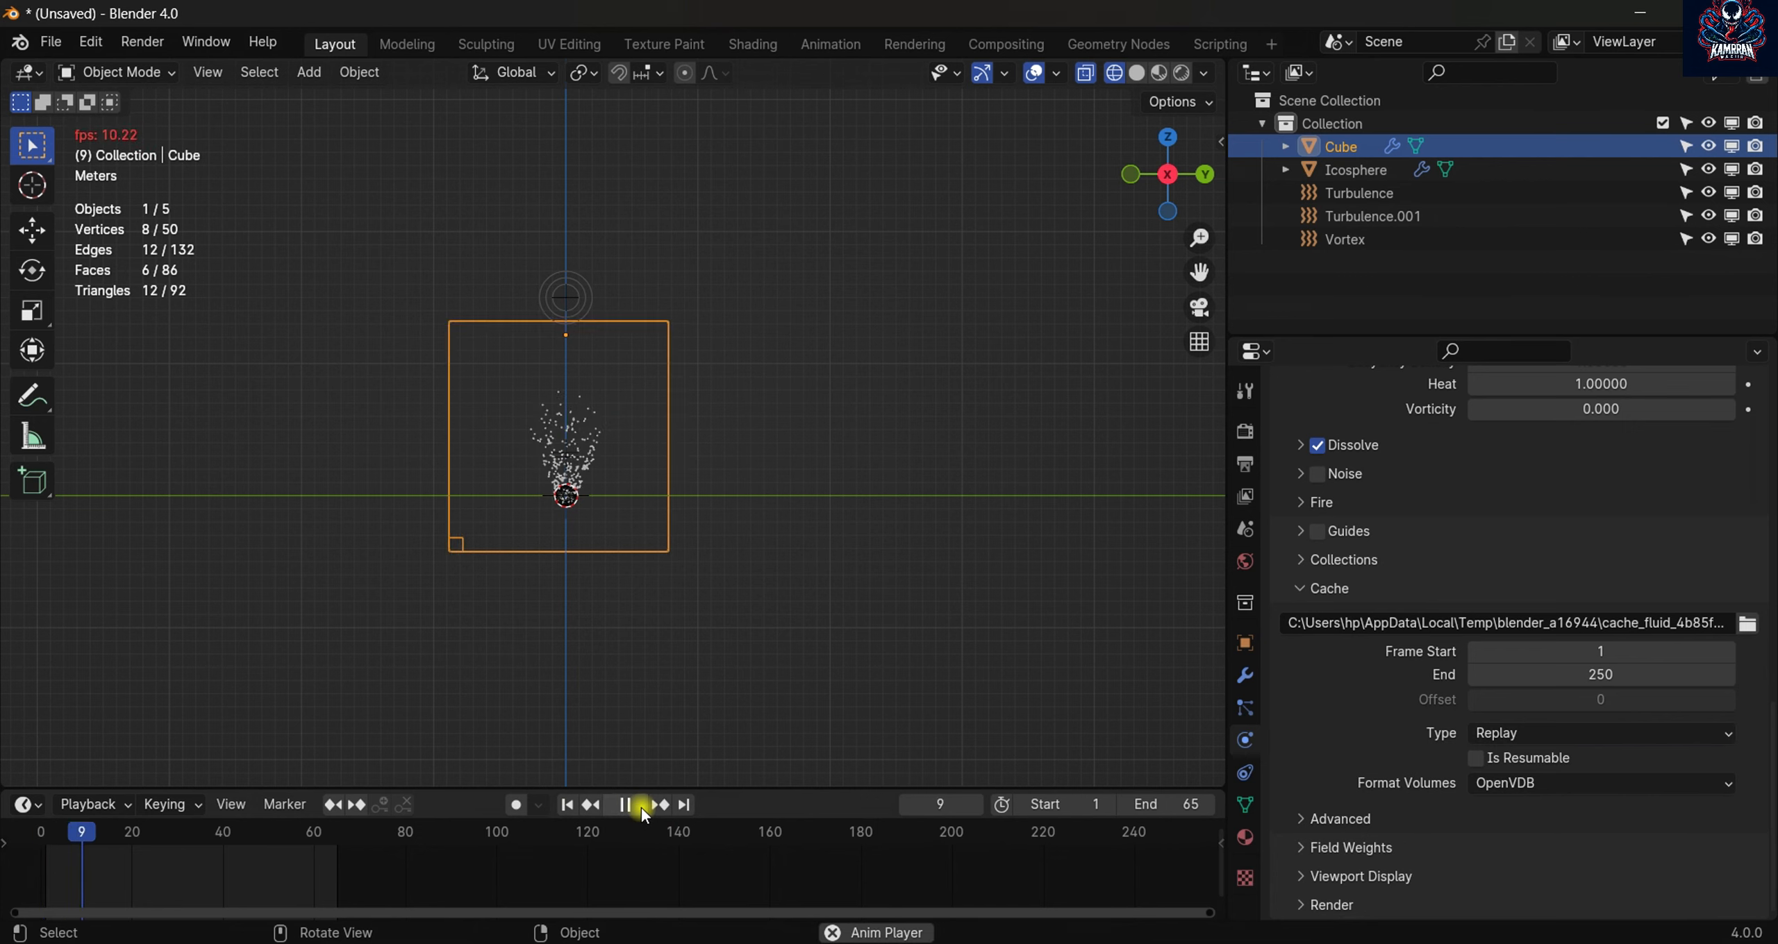
left_click(640, 808)
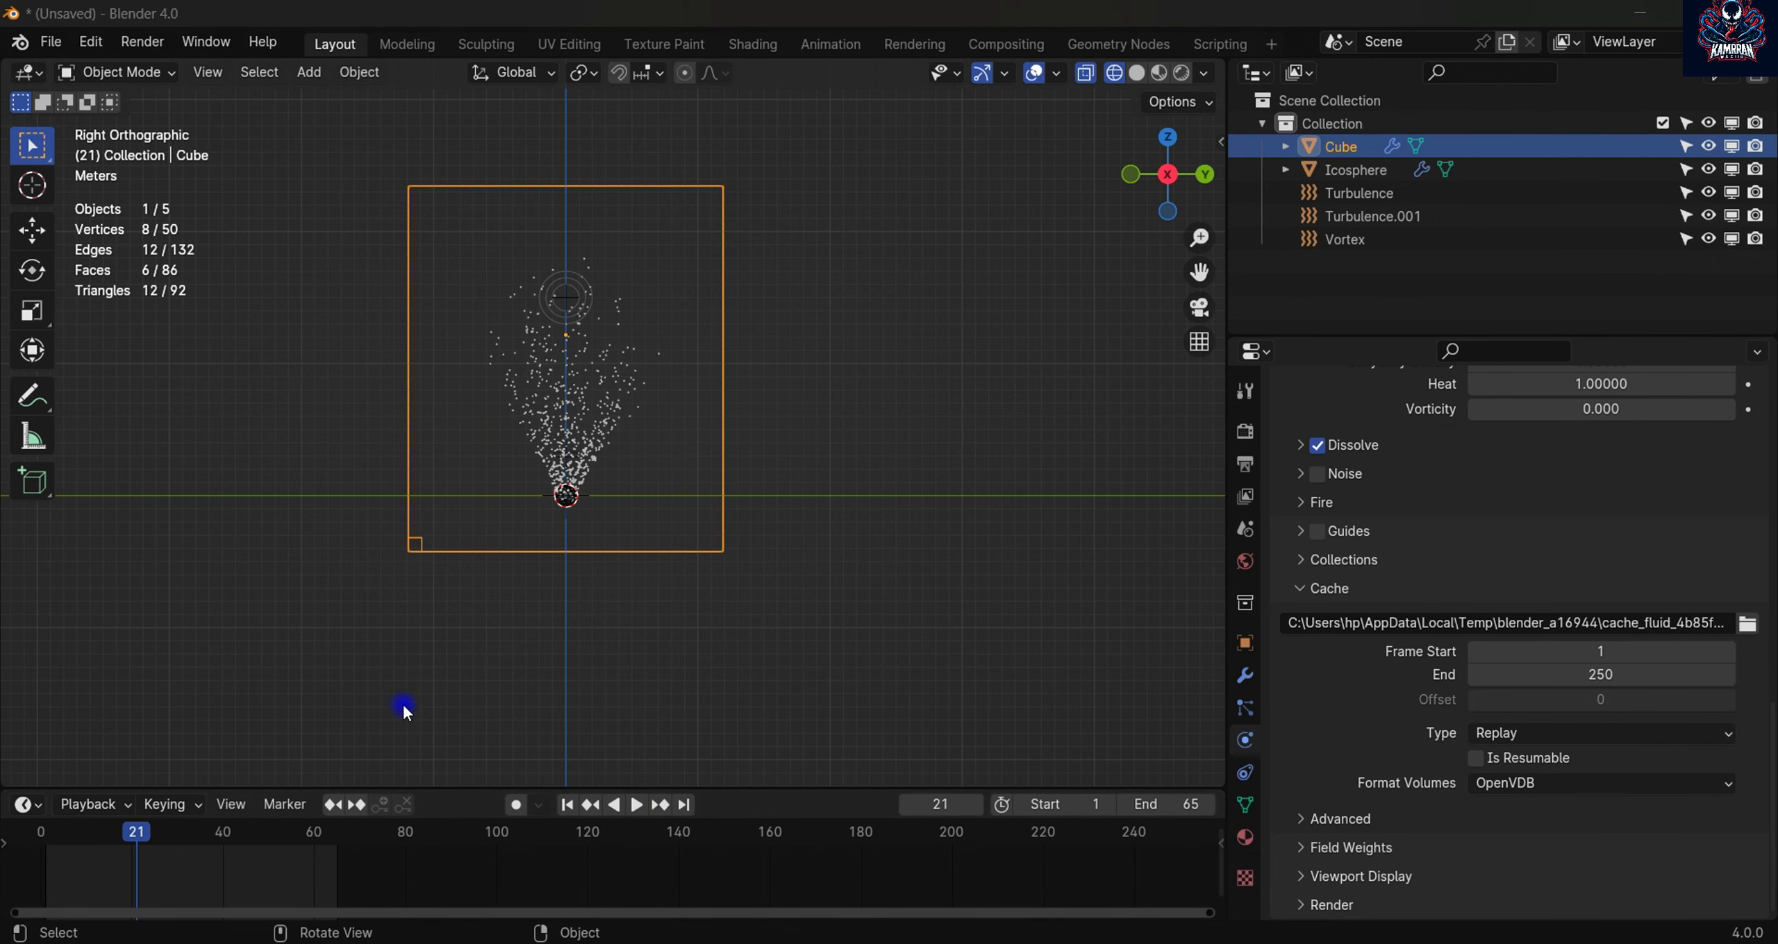
- Select the ico sphere and set its fluid flow behavior to Inflow
left_click(567, 495)
left_click(1567, 674)
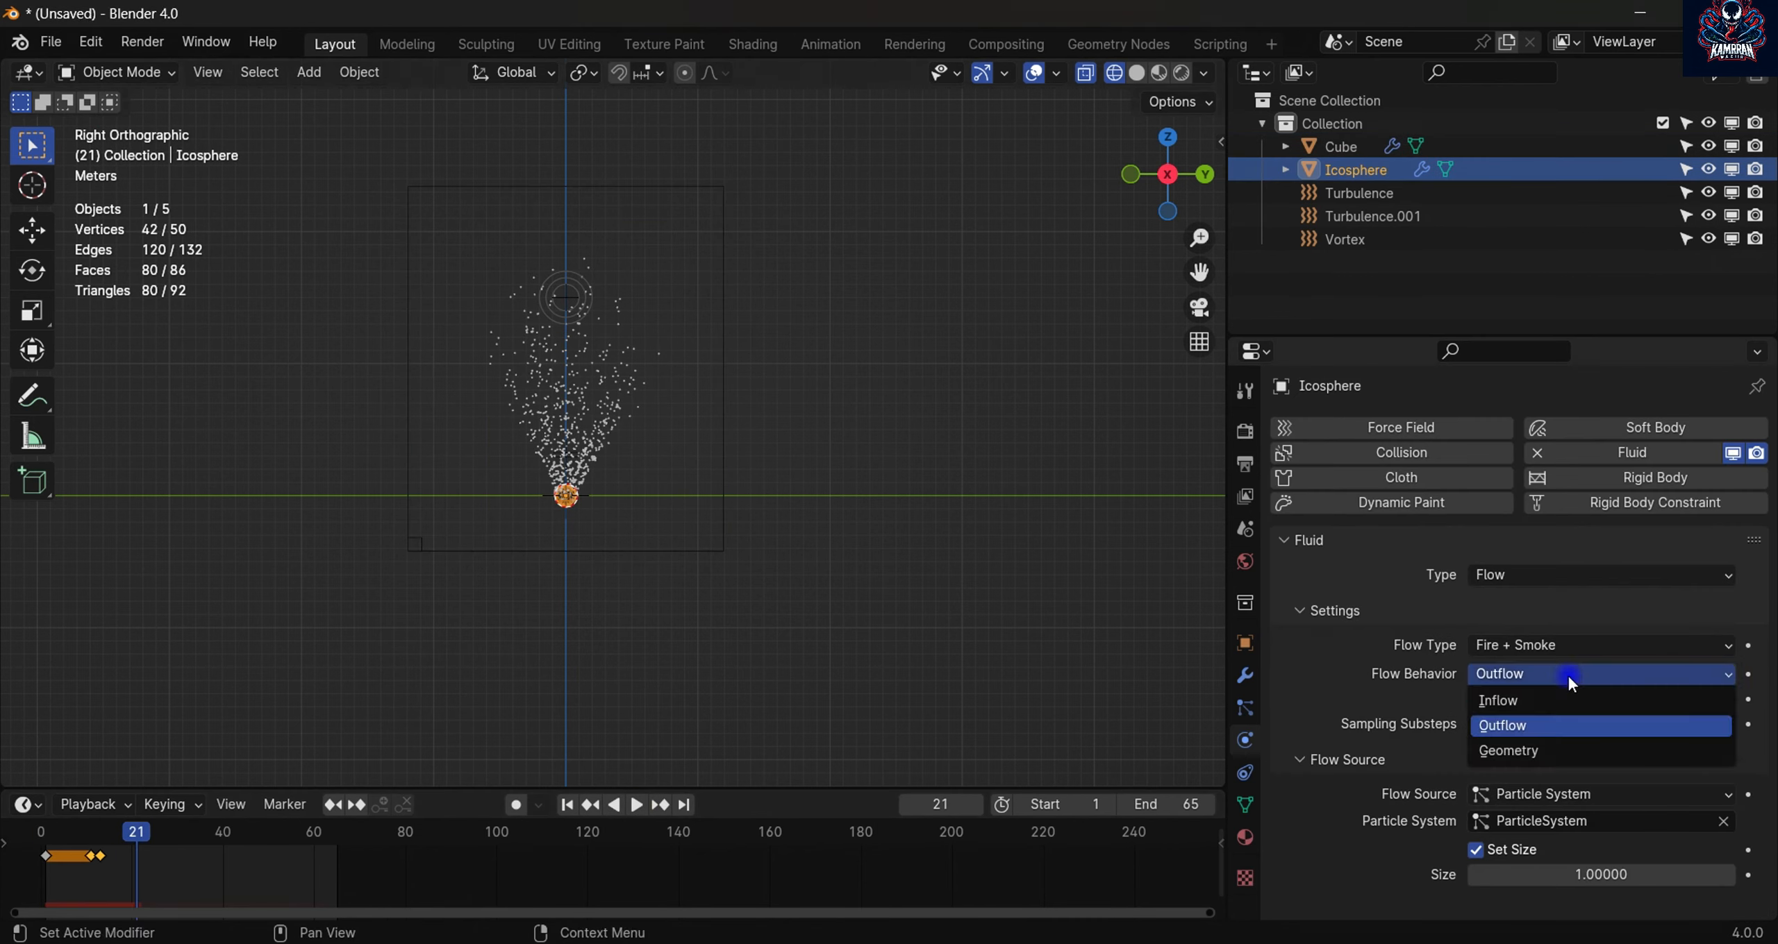
left_click(1514, 702)
scroll(1413, 684, "down", 5)
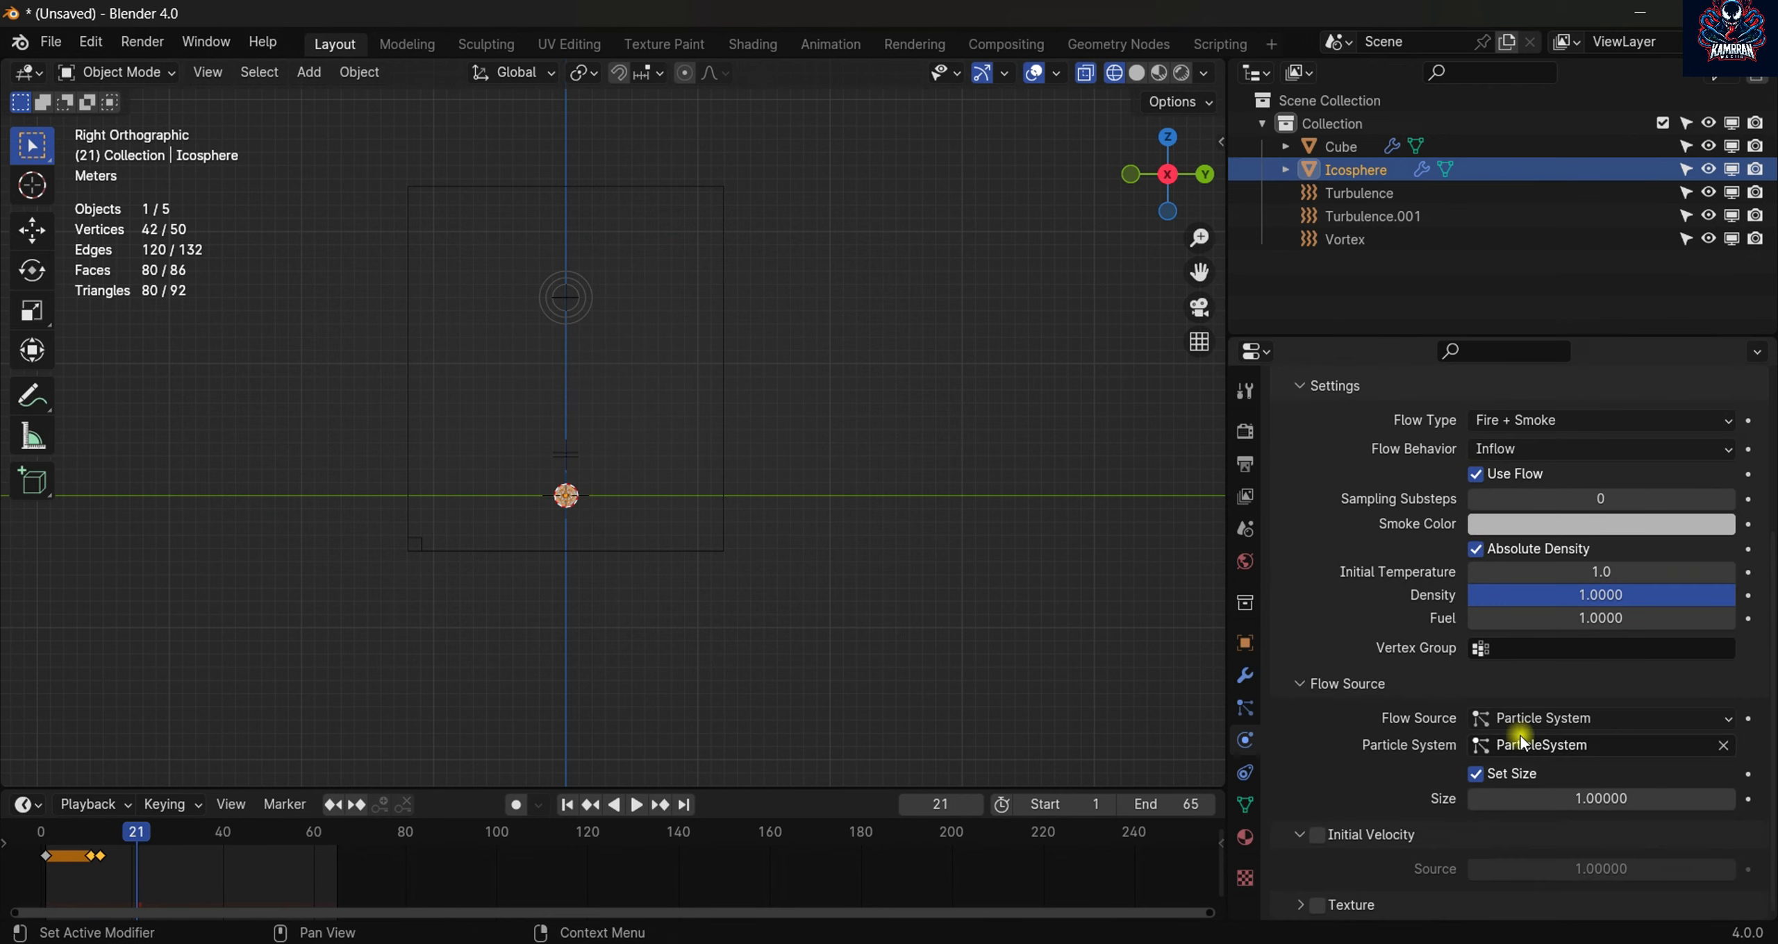
- Play the fire simulation from the first frame through the whole frame range
key("shift+Left")
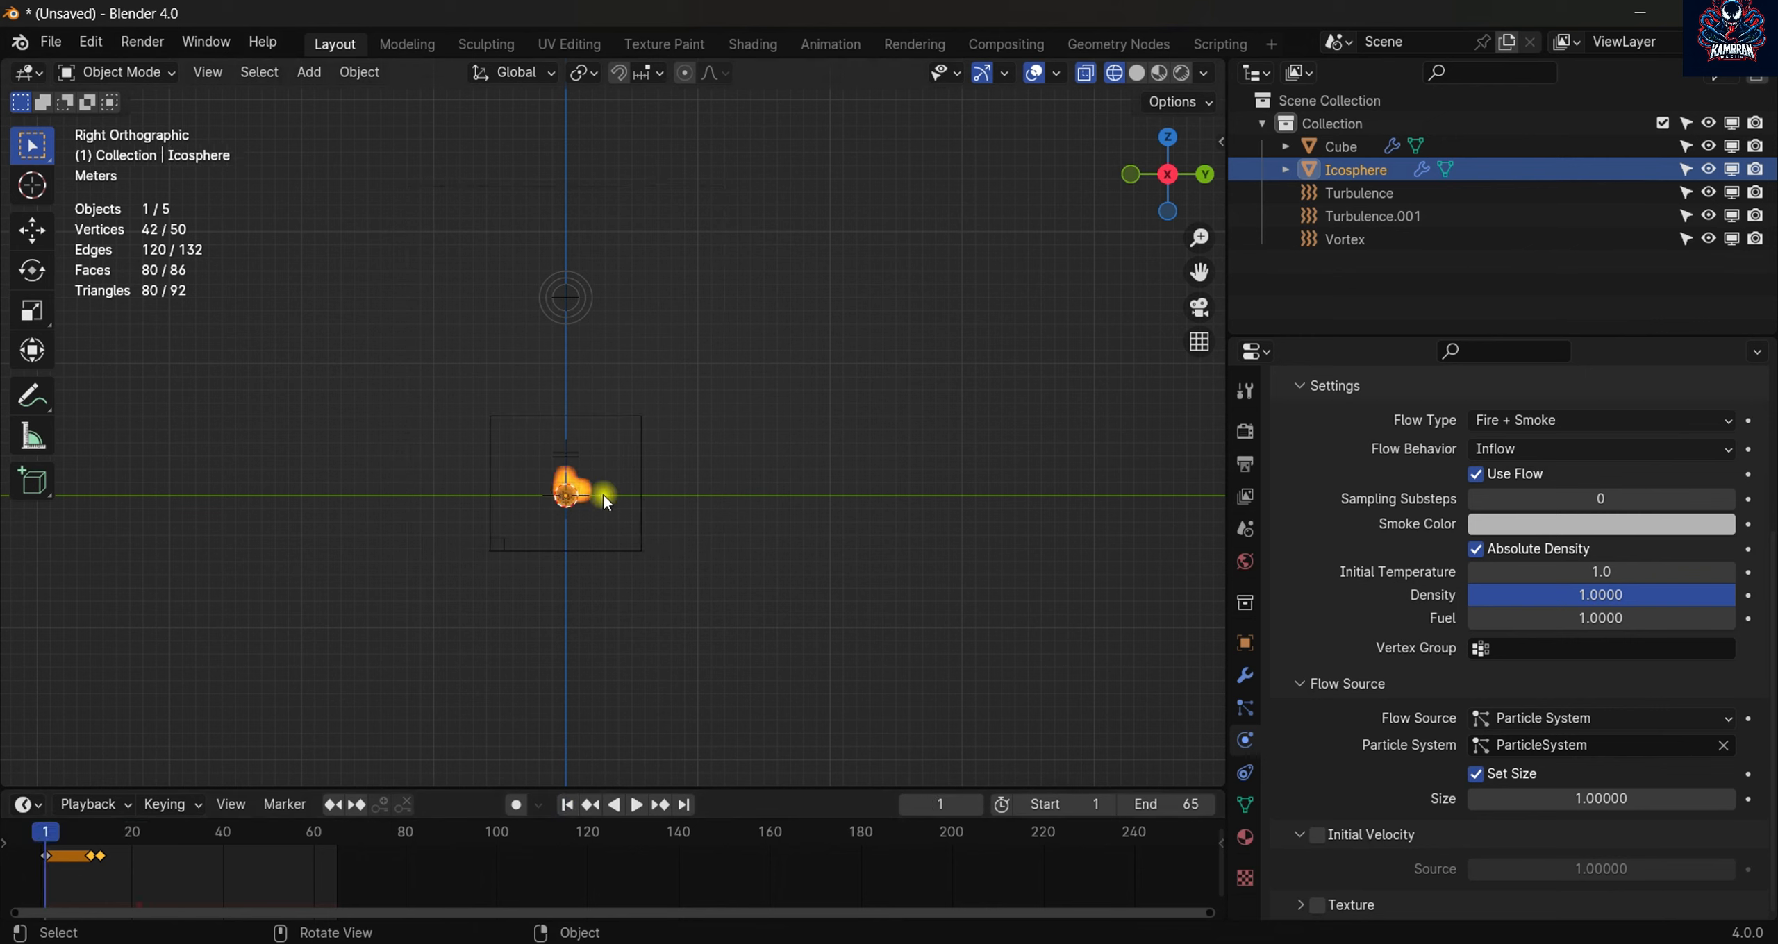
key("space")
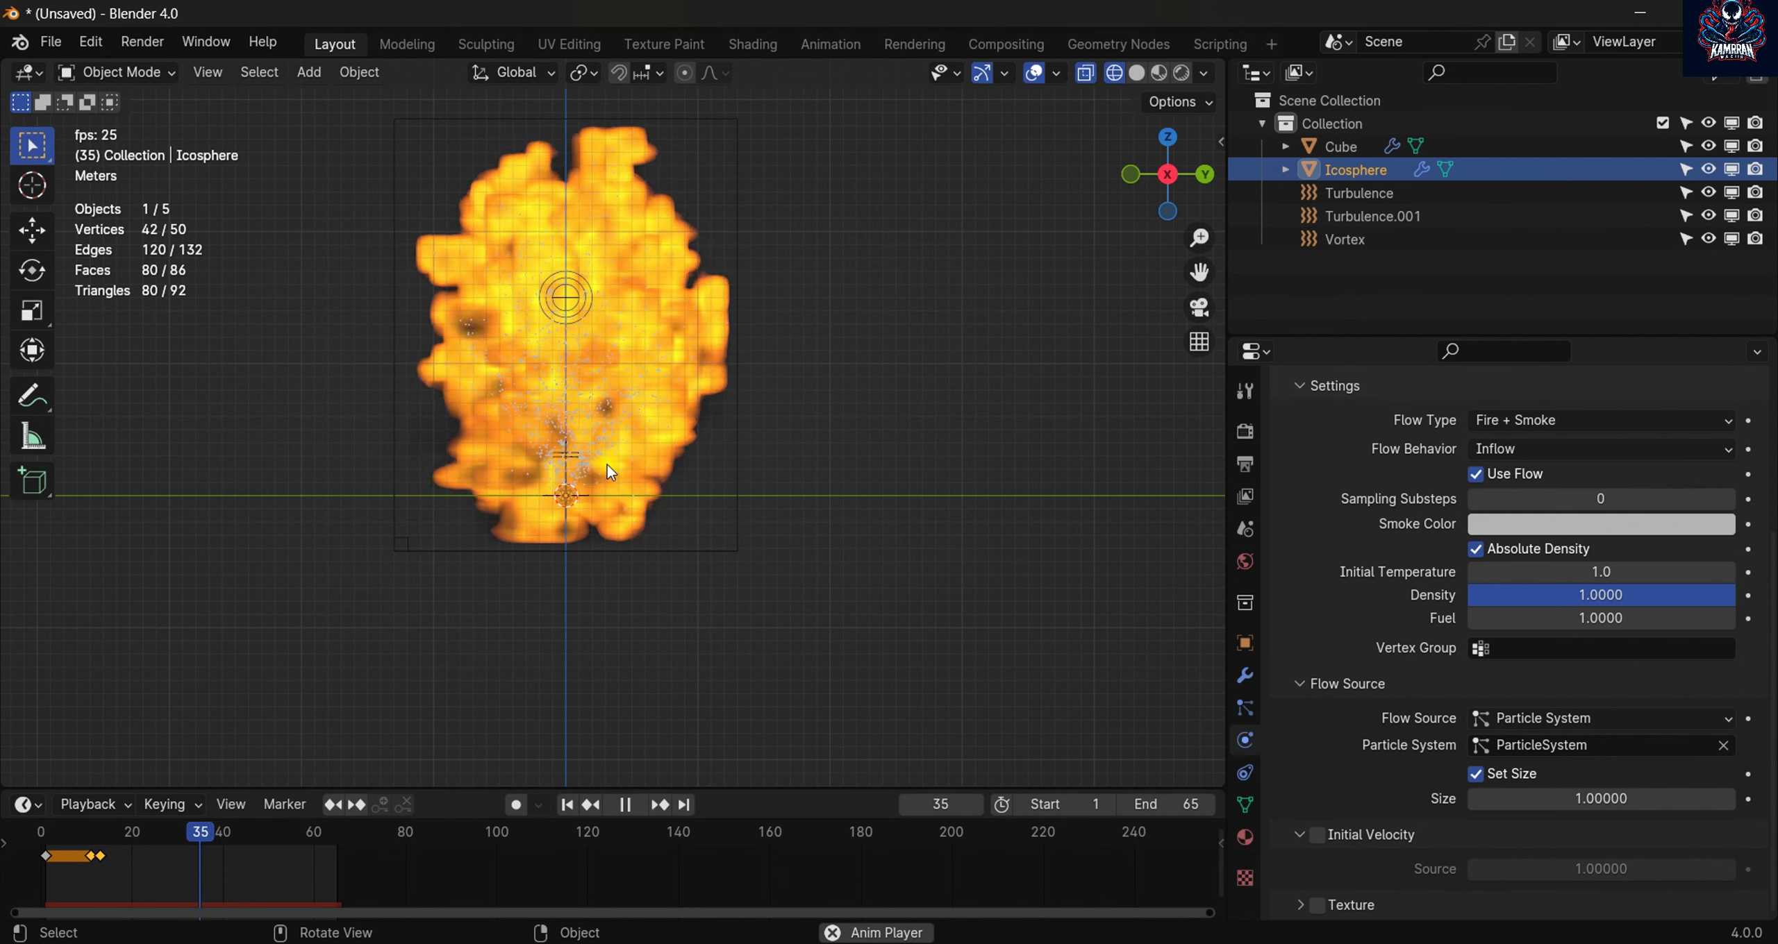
key("space")
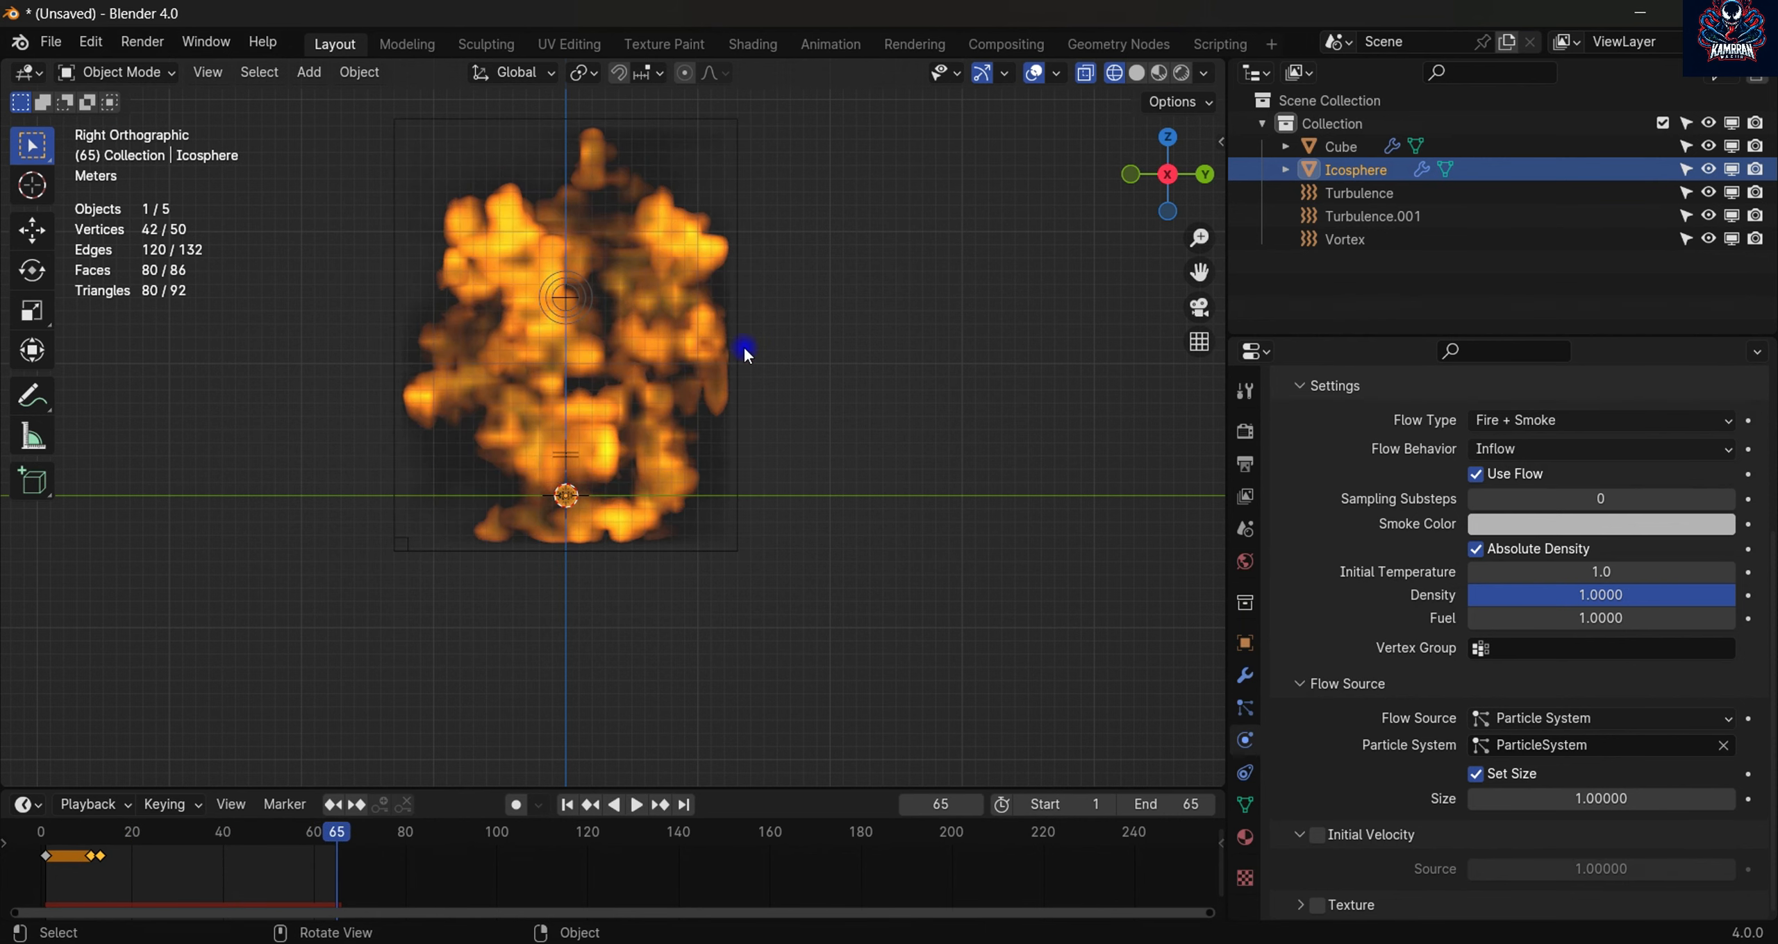
- Scale the domain cube wider along X and Y only, excluding the Z axis
left_click(800, 384)
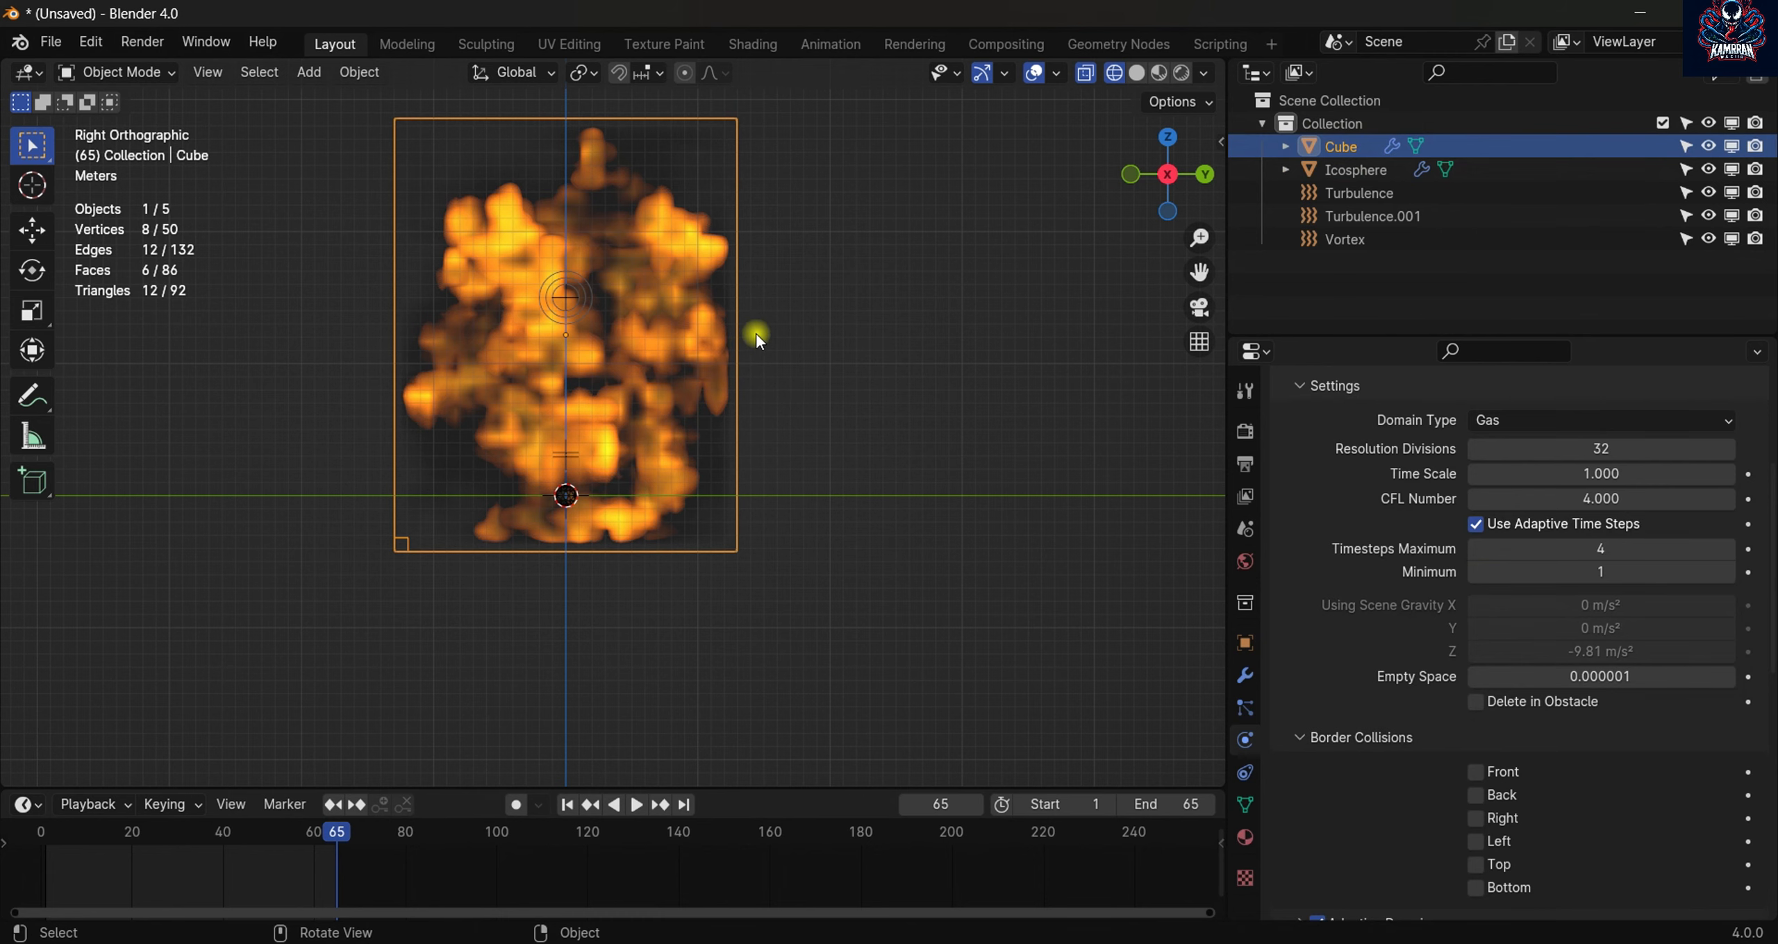
scroll(757, 337, "up", 4)
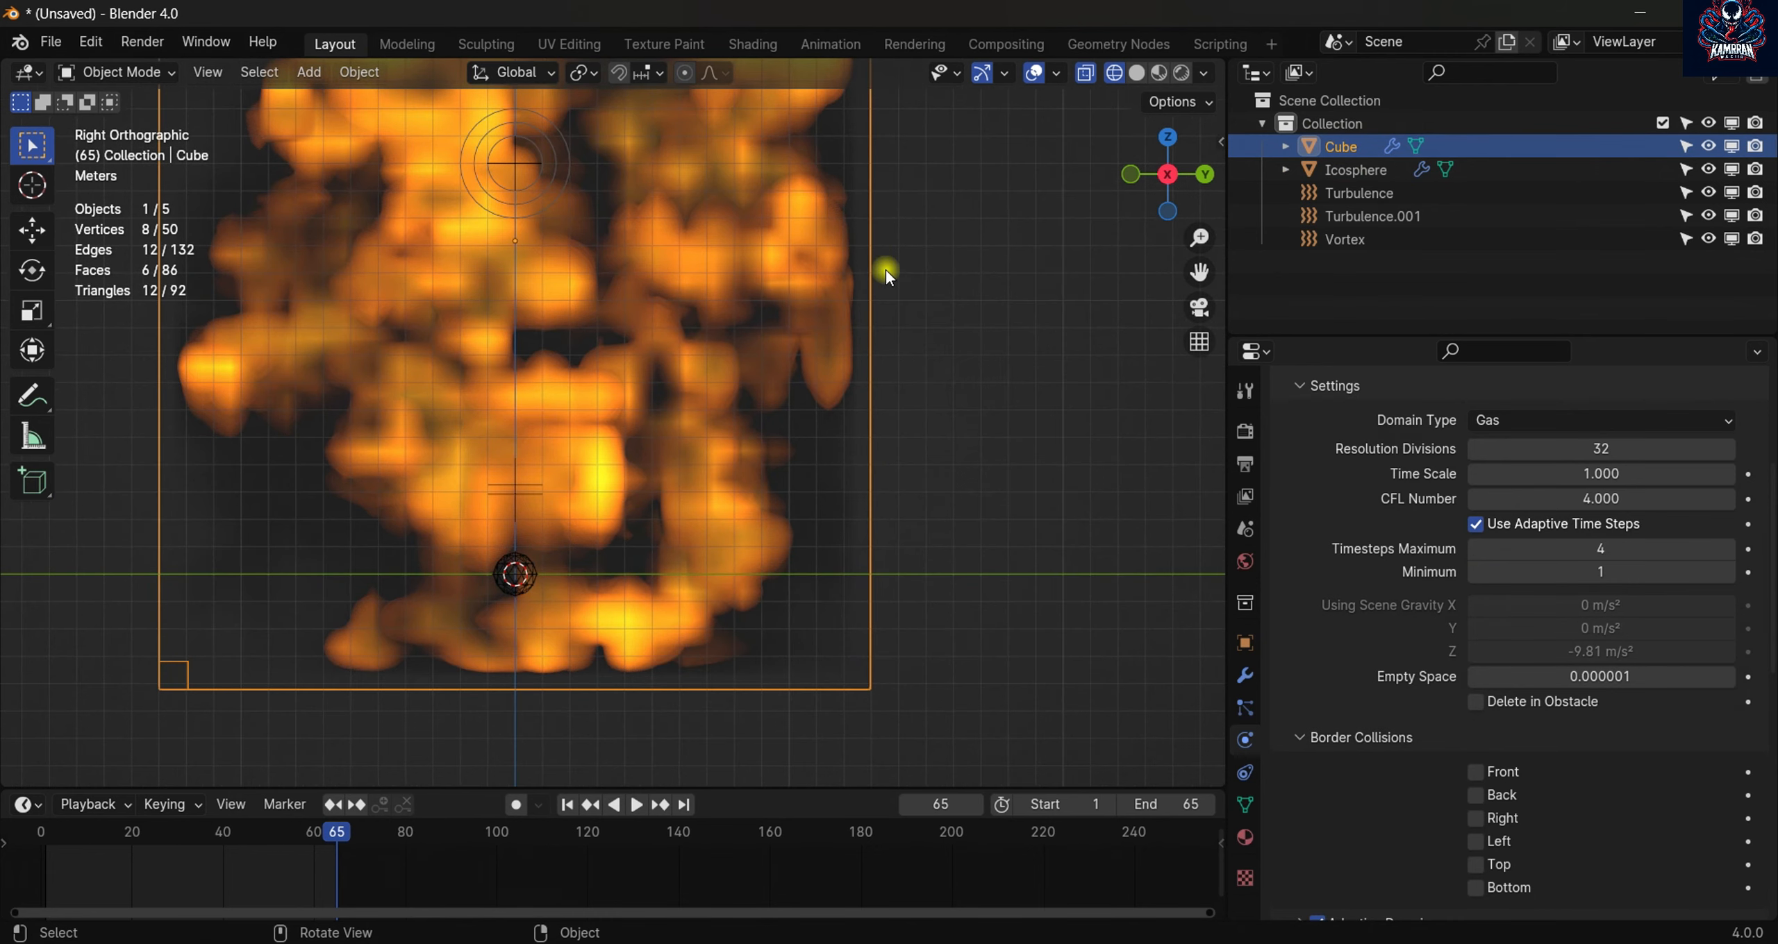
key("s")
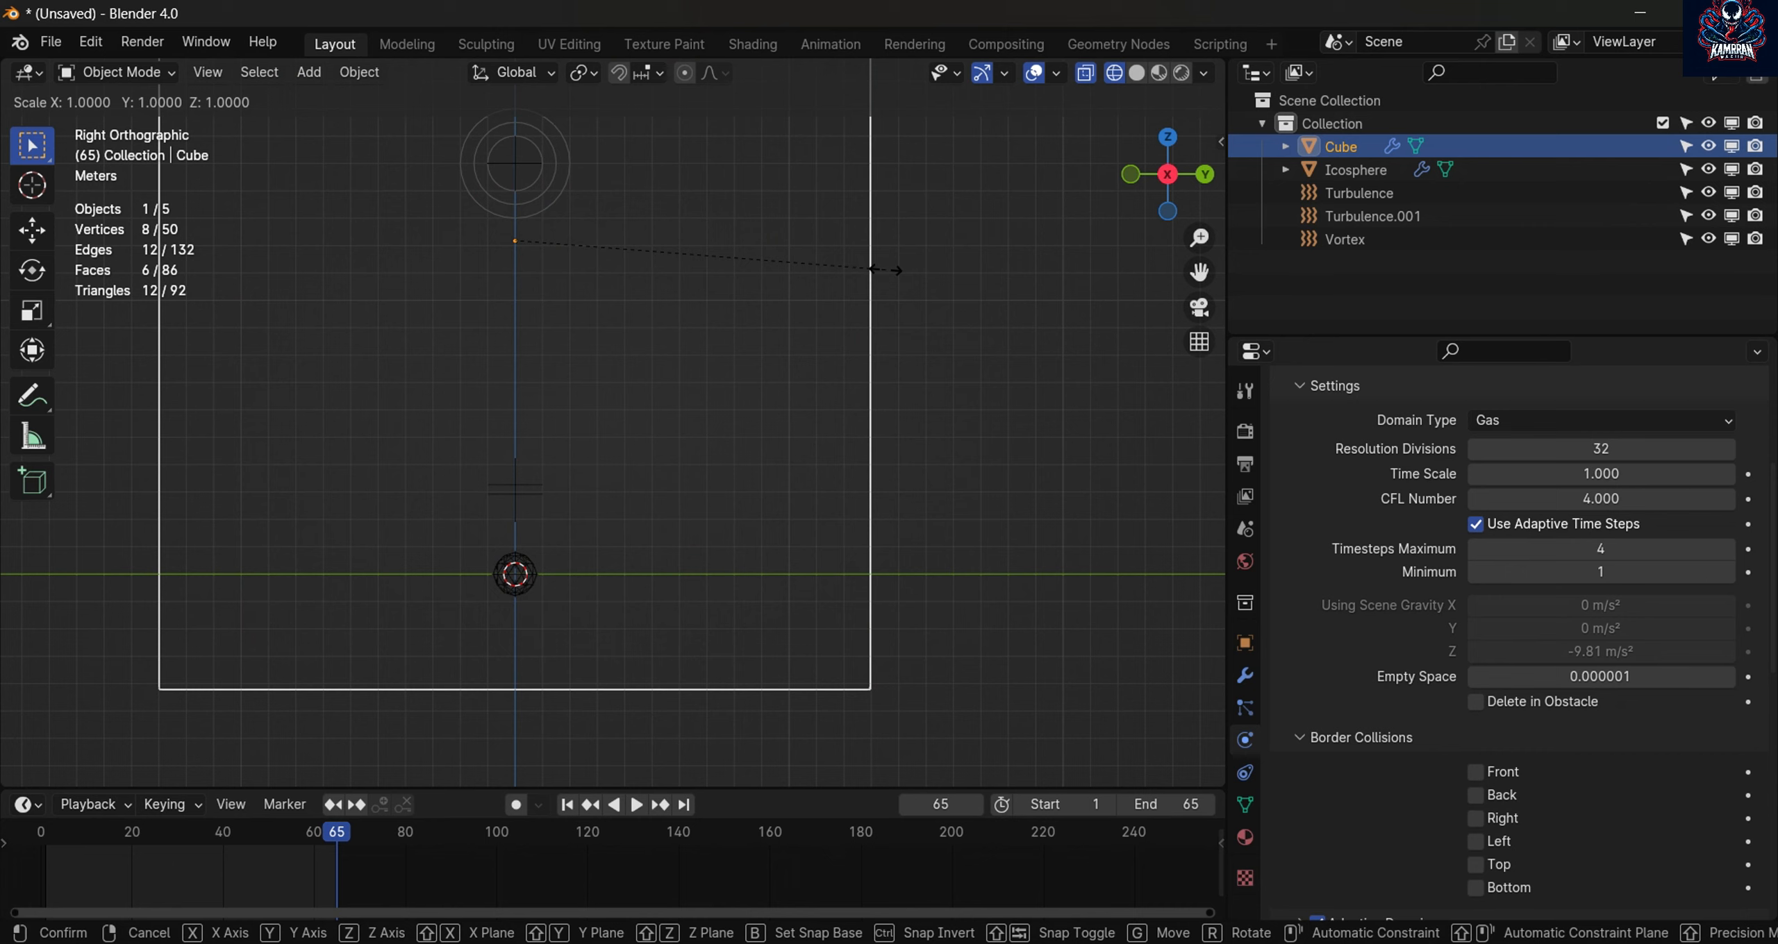
key("shift+z")
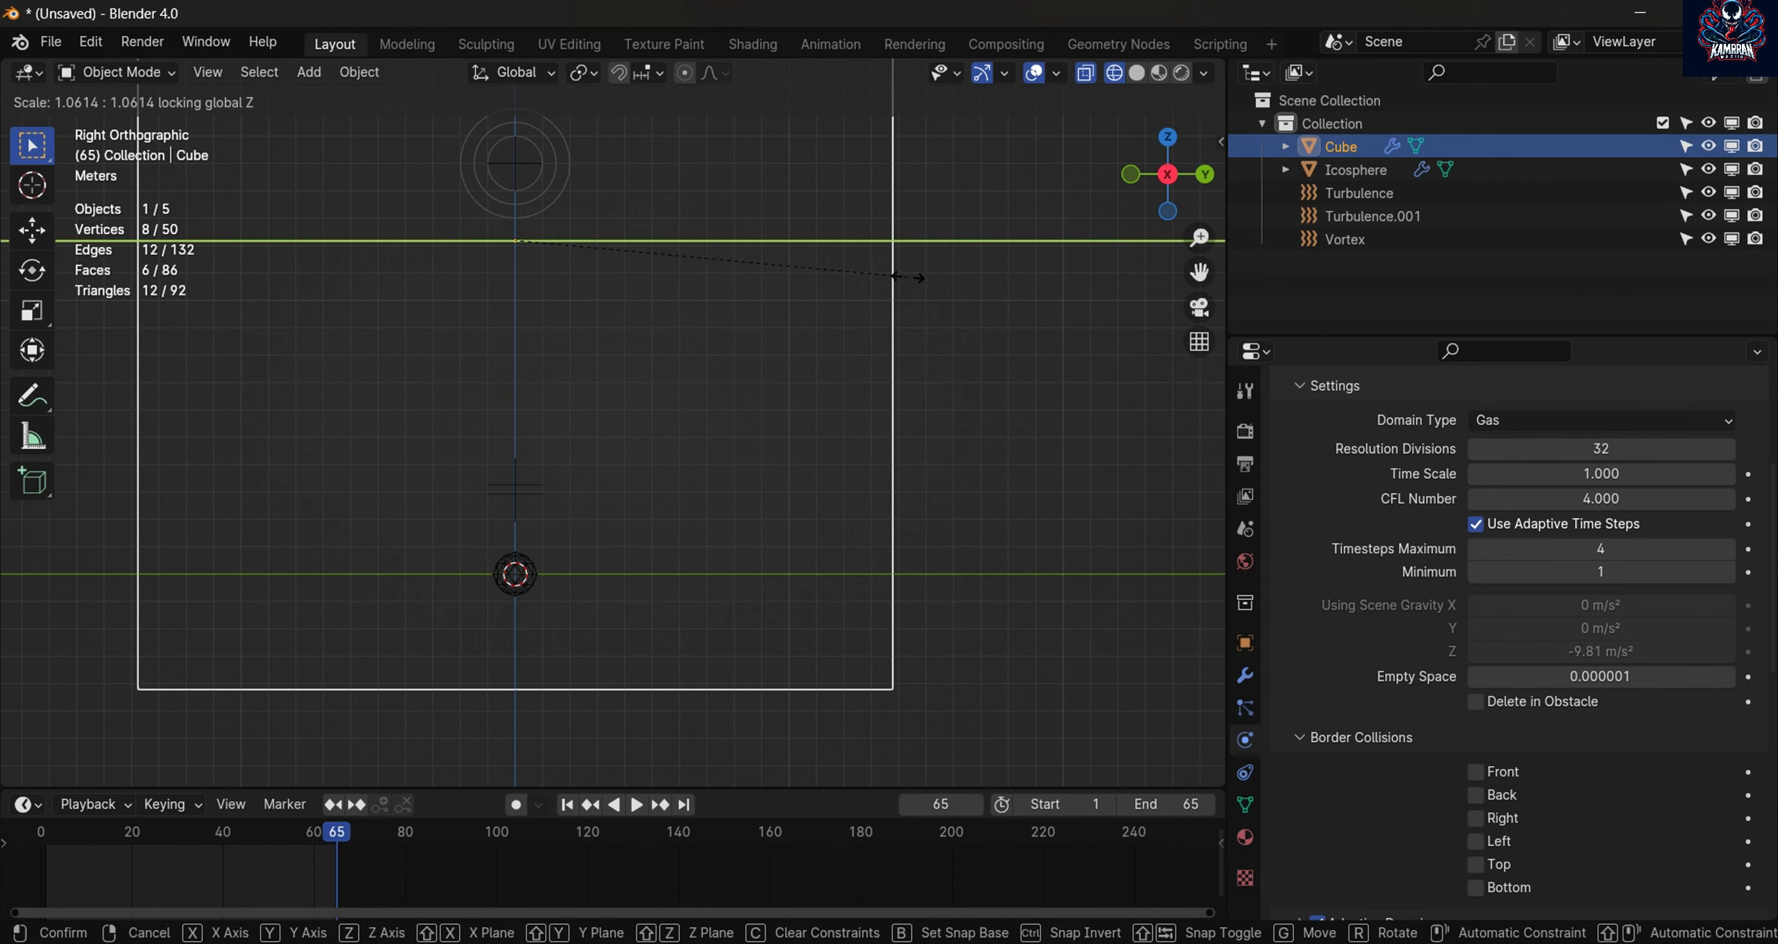
left_click(847, 427)
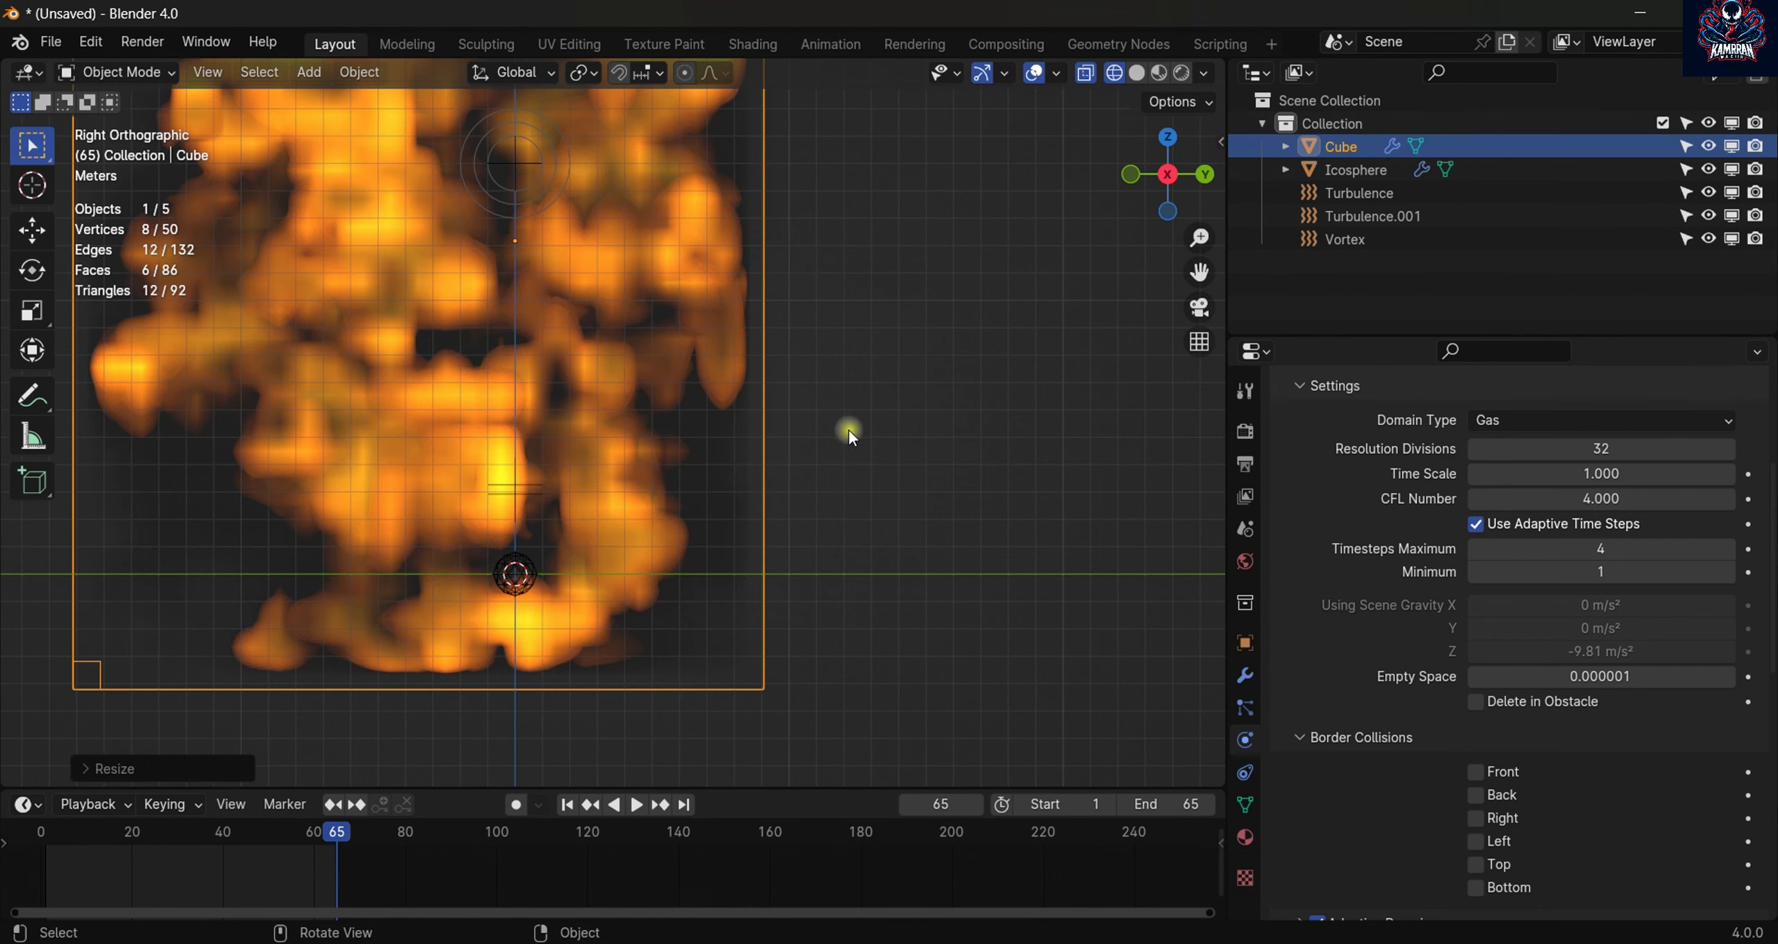
- Replay the first few frames of the fire simulation to check it in the widened domain
left_click(566, 804)
key("space")
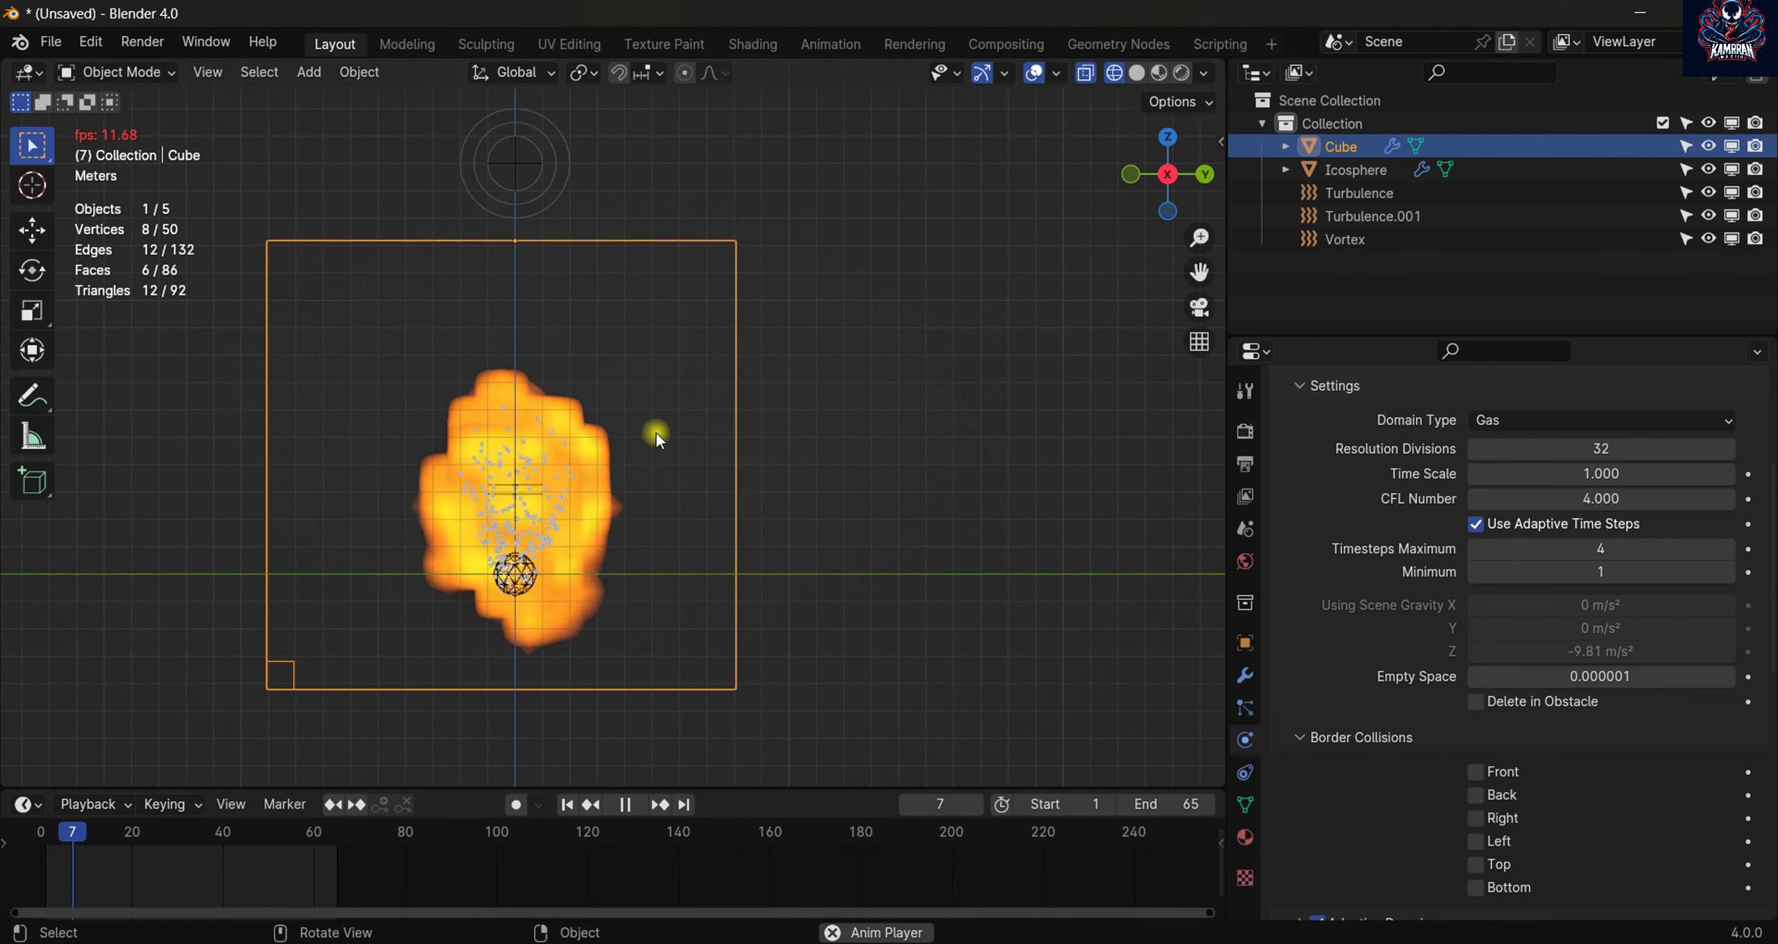
key("space")
- Set the scene's end frame to 80, play the extended fire simulation, and return to frame 1
left_click(1171, 806)
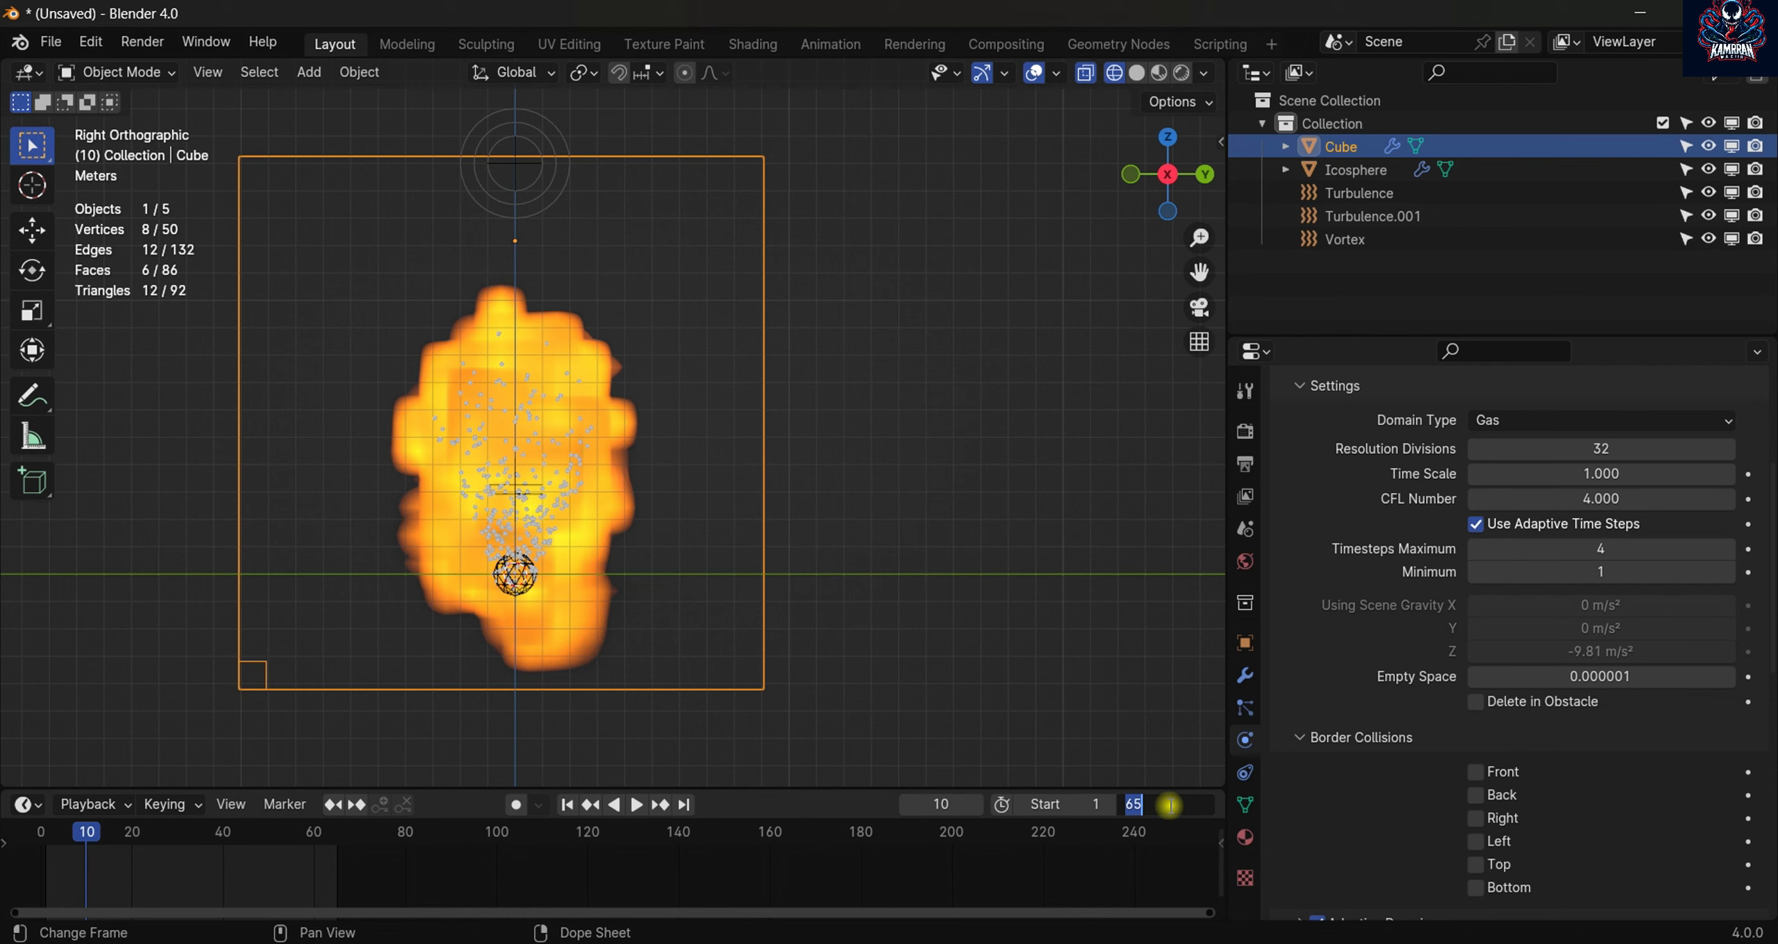
key("Return")
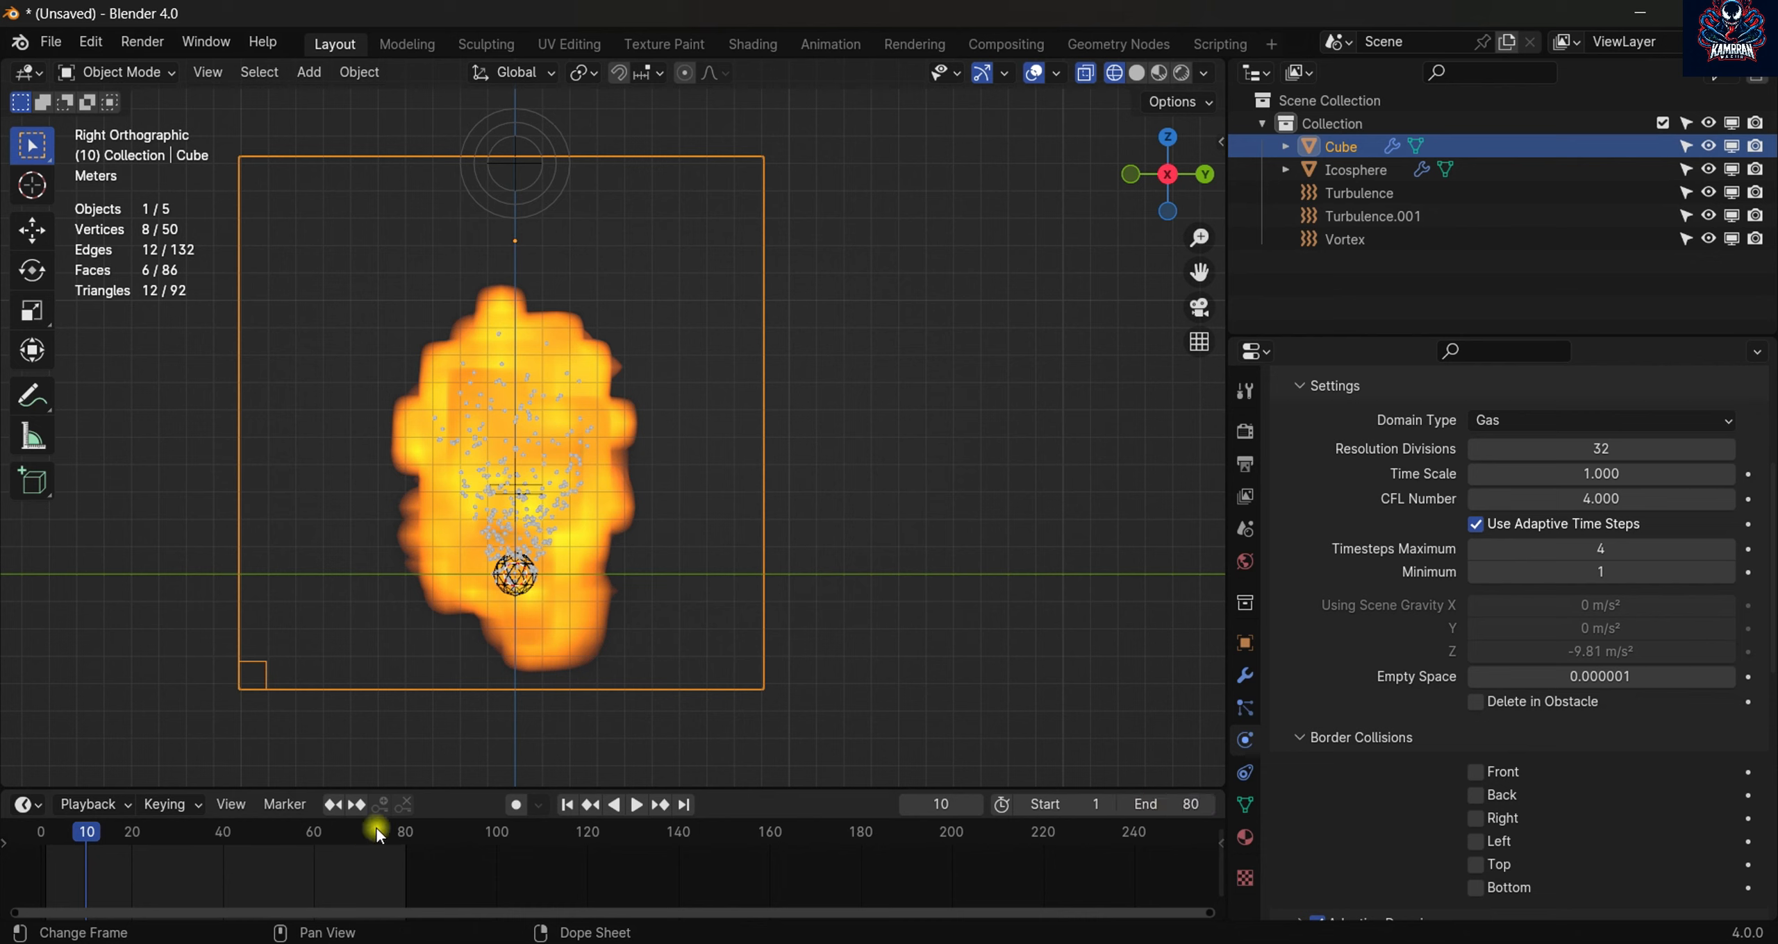
key("space")
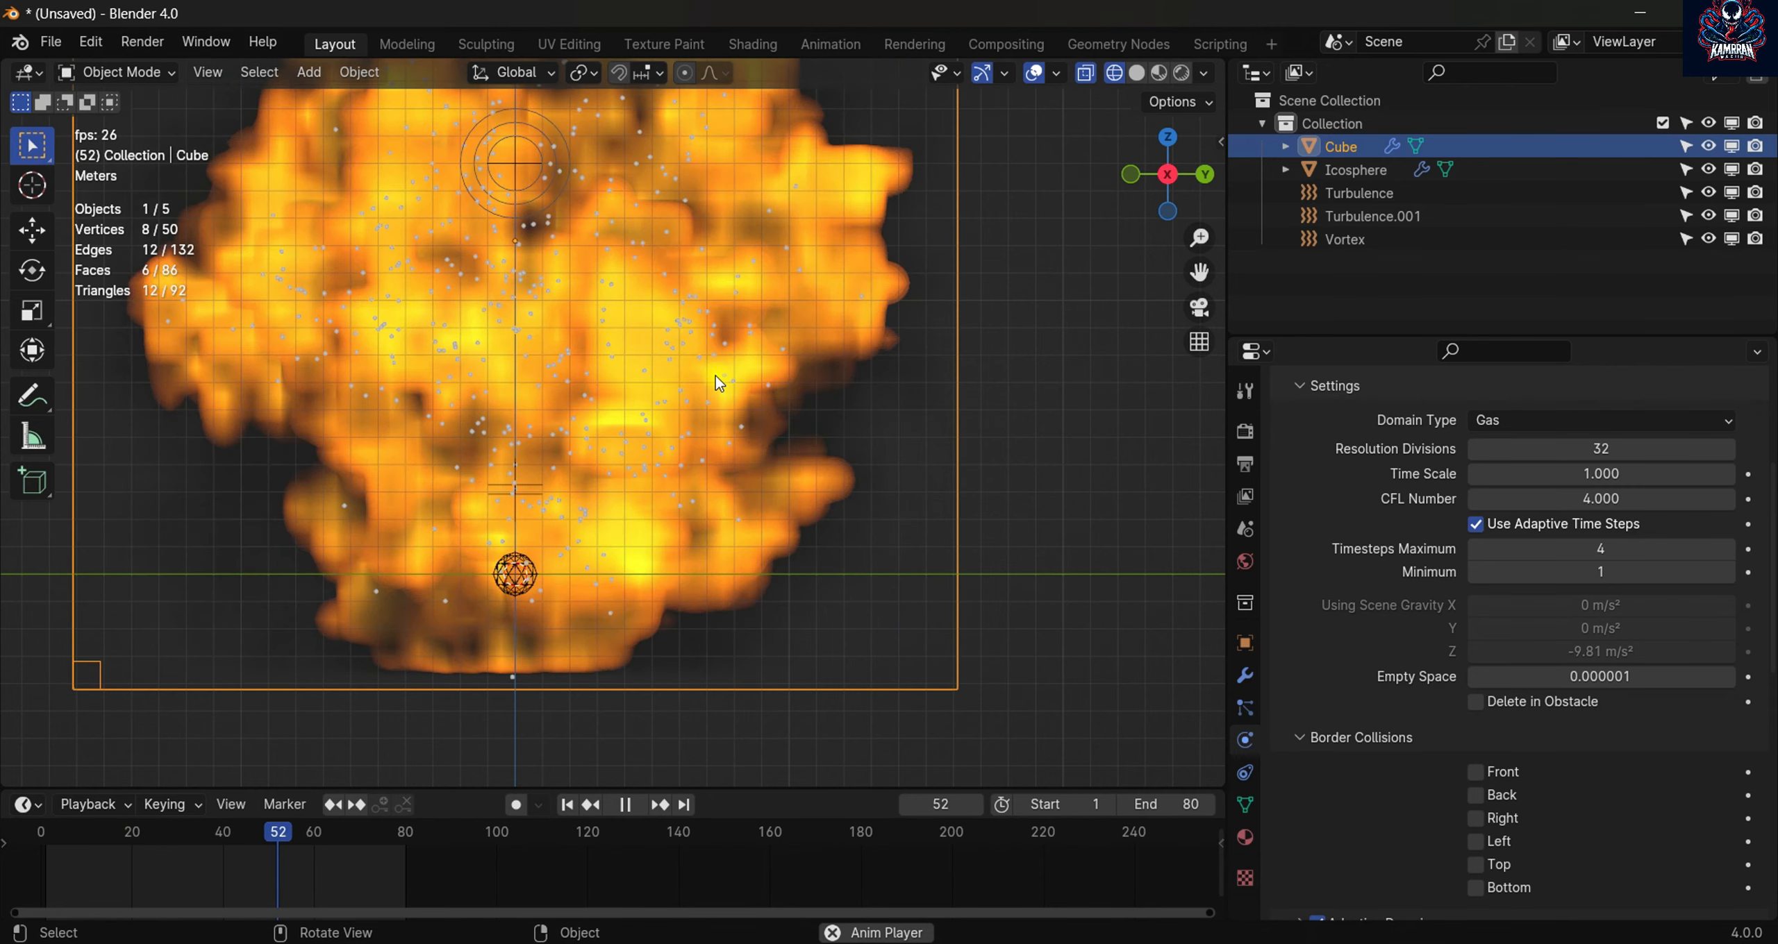
key("Escape")
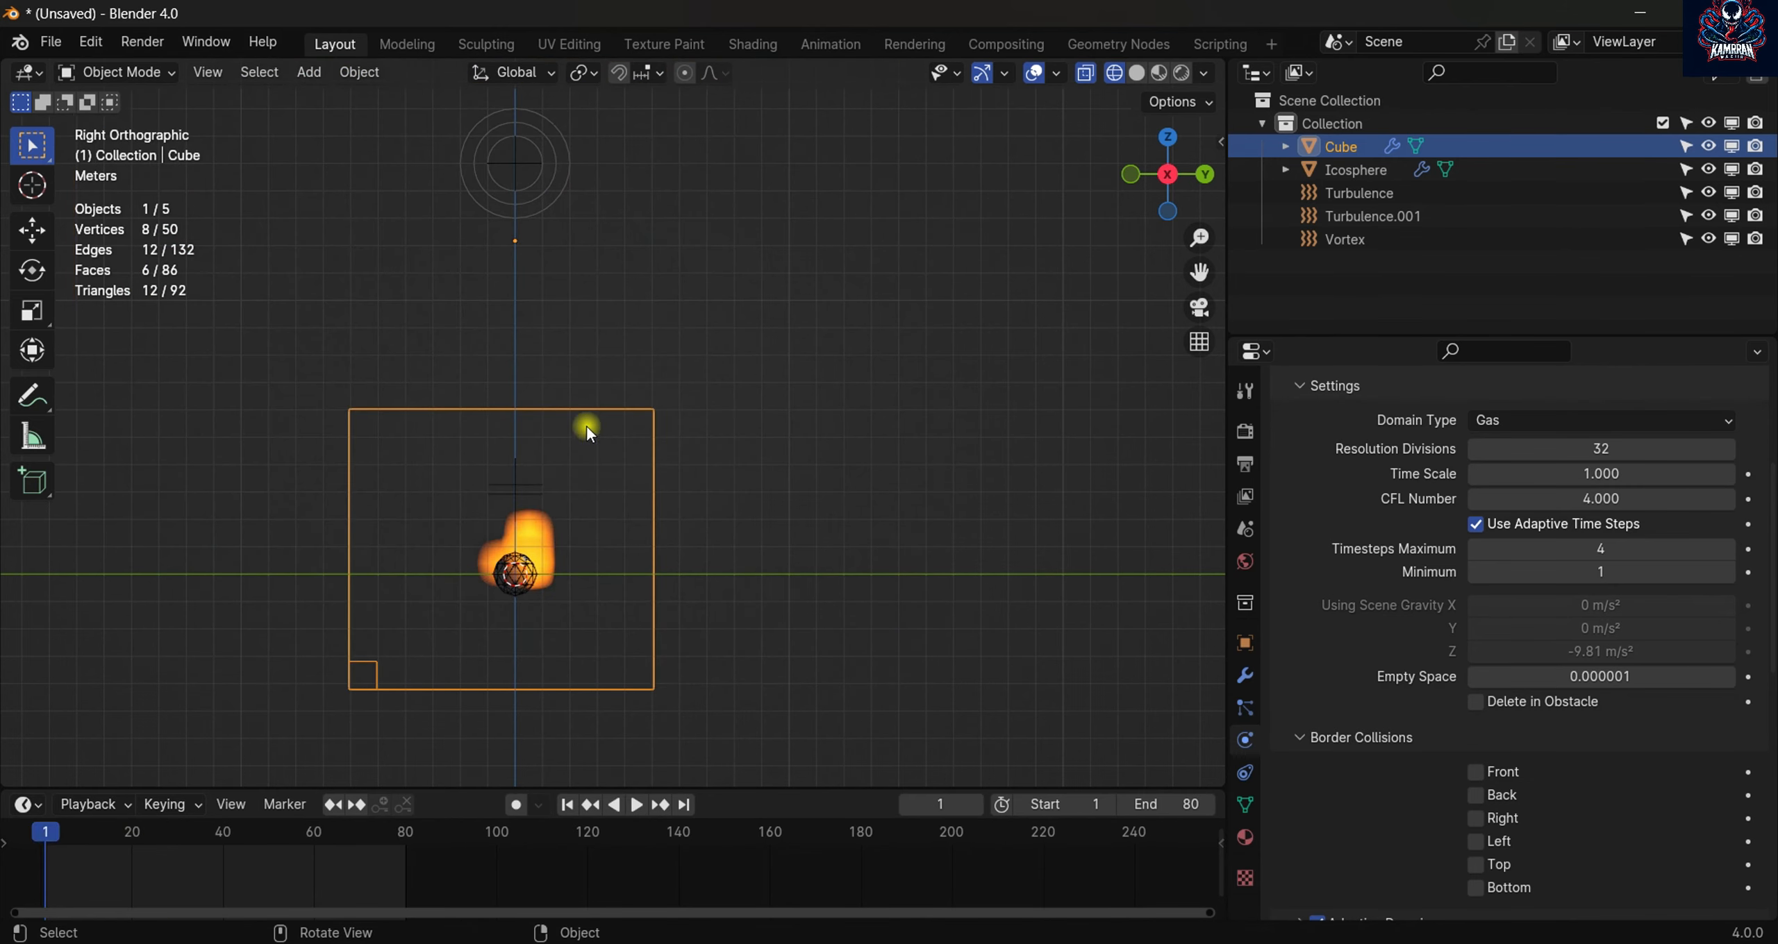
- Set the domain's Resolution Divisions to 128
scroll(587, 429, "down", 5)
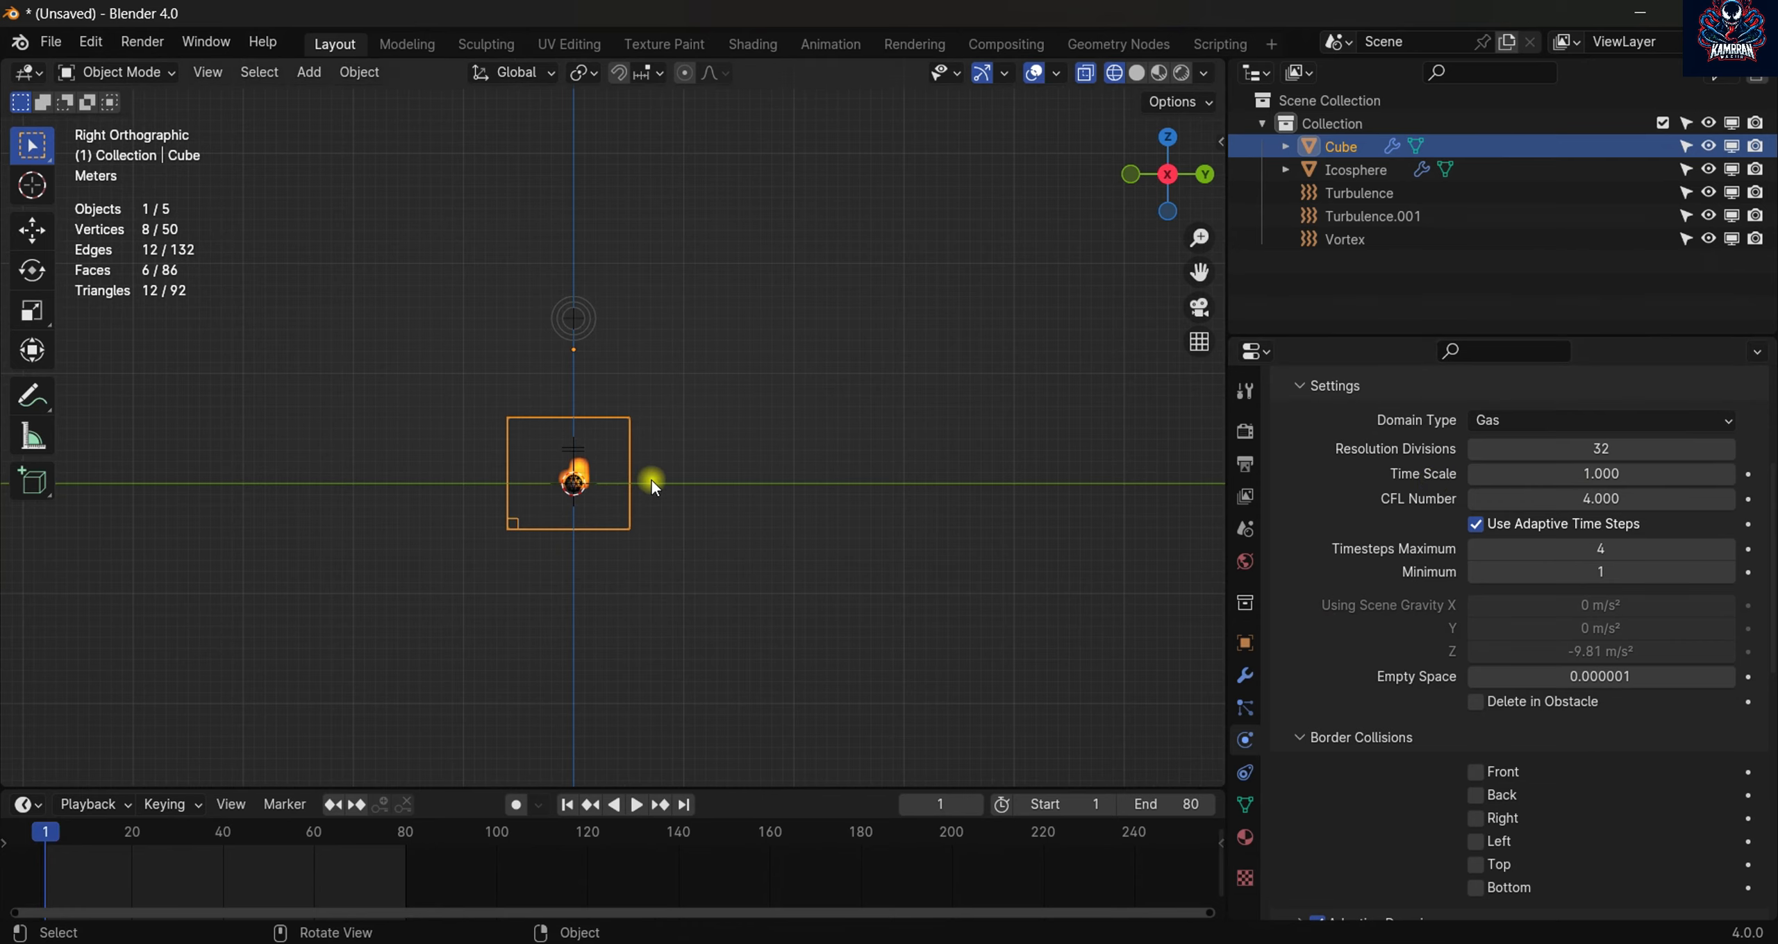
scroll(652, 481, "up", 6)
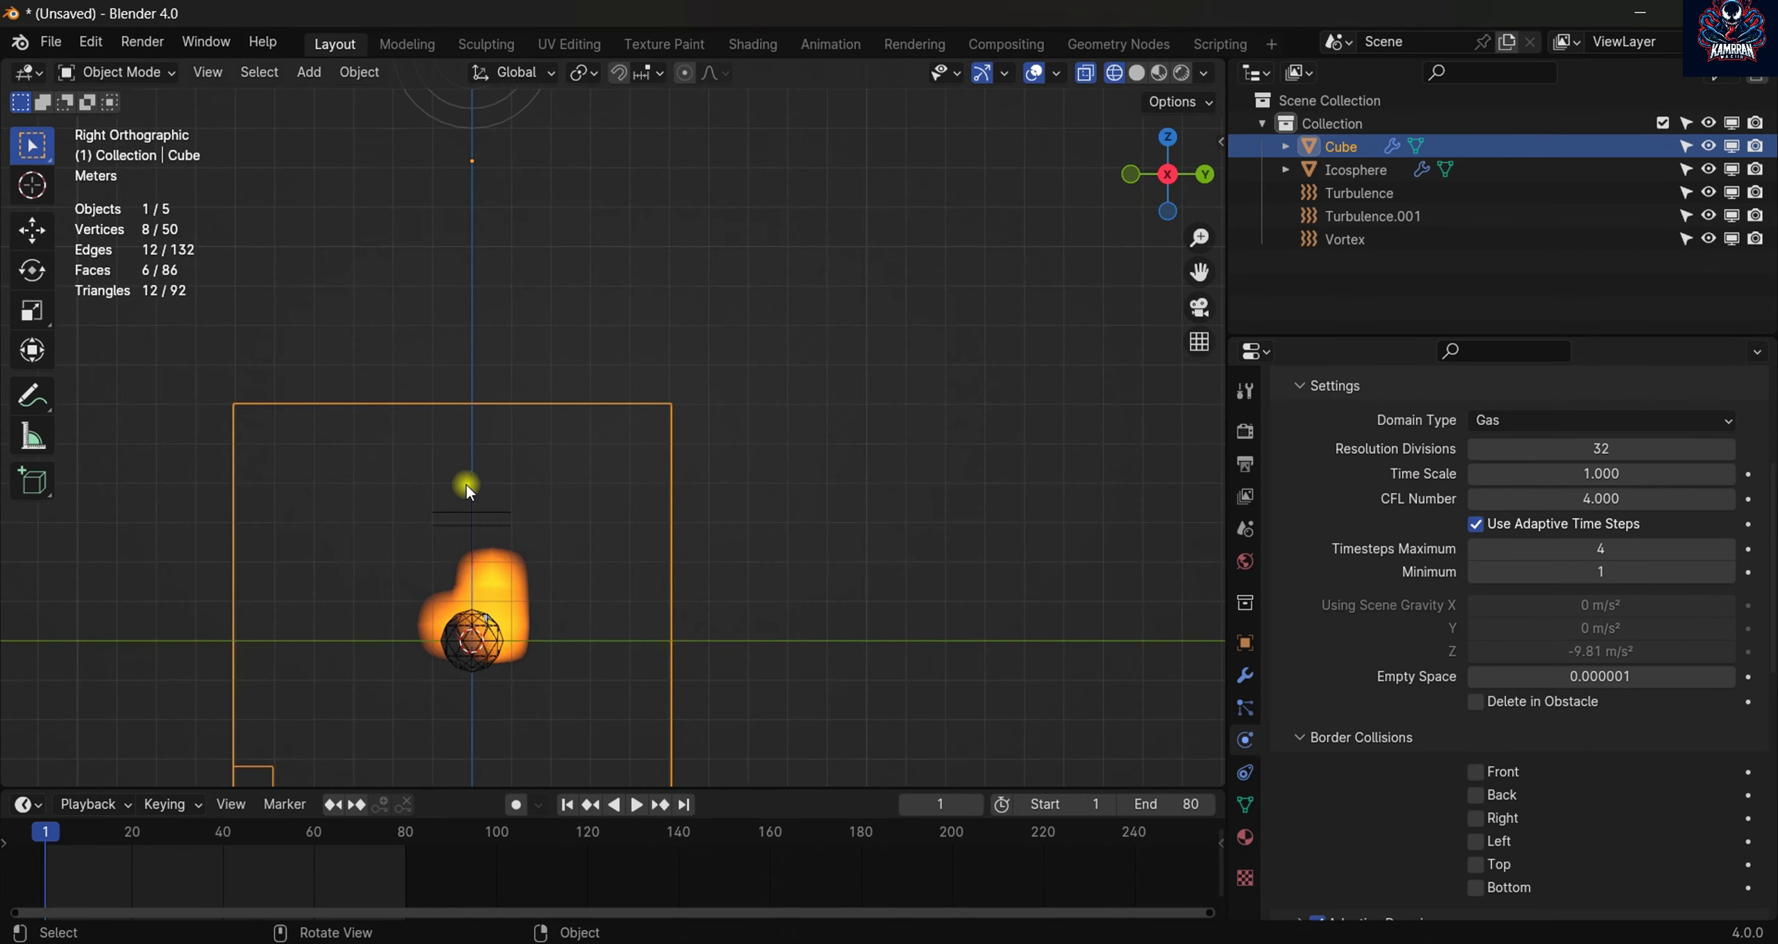
left_click(1565, 447)
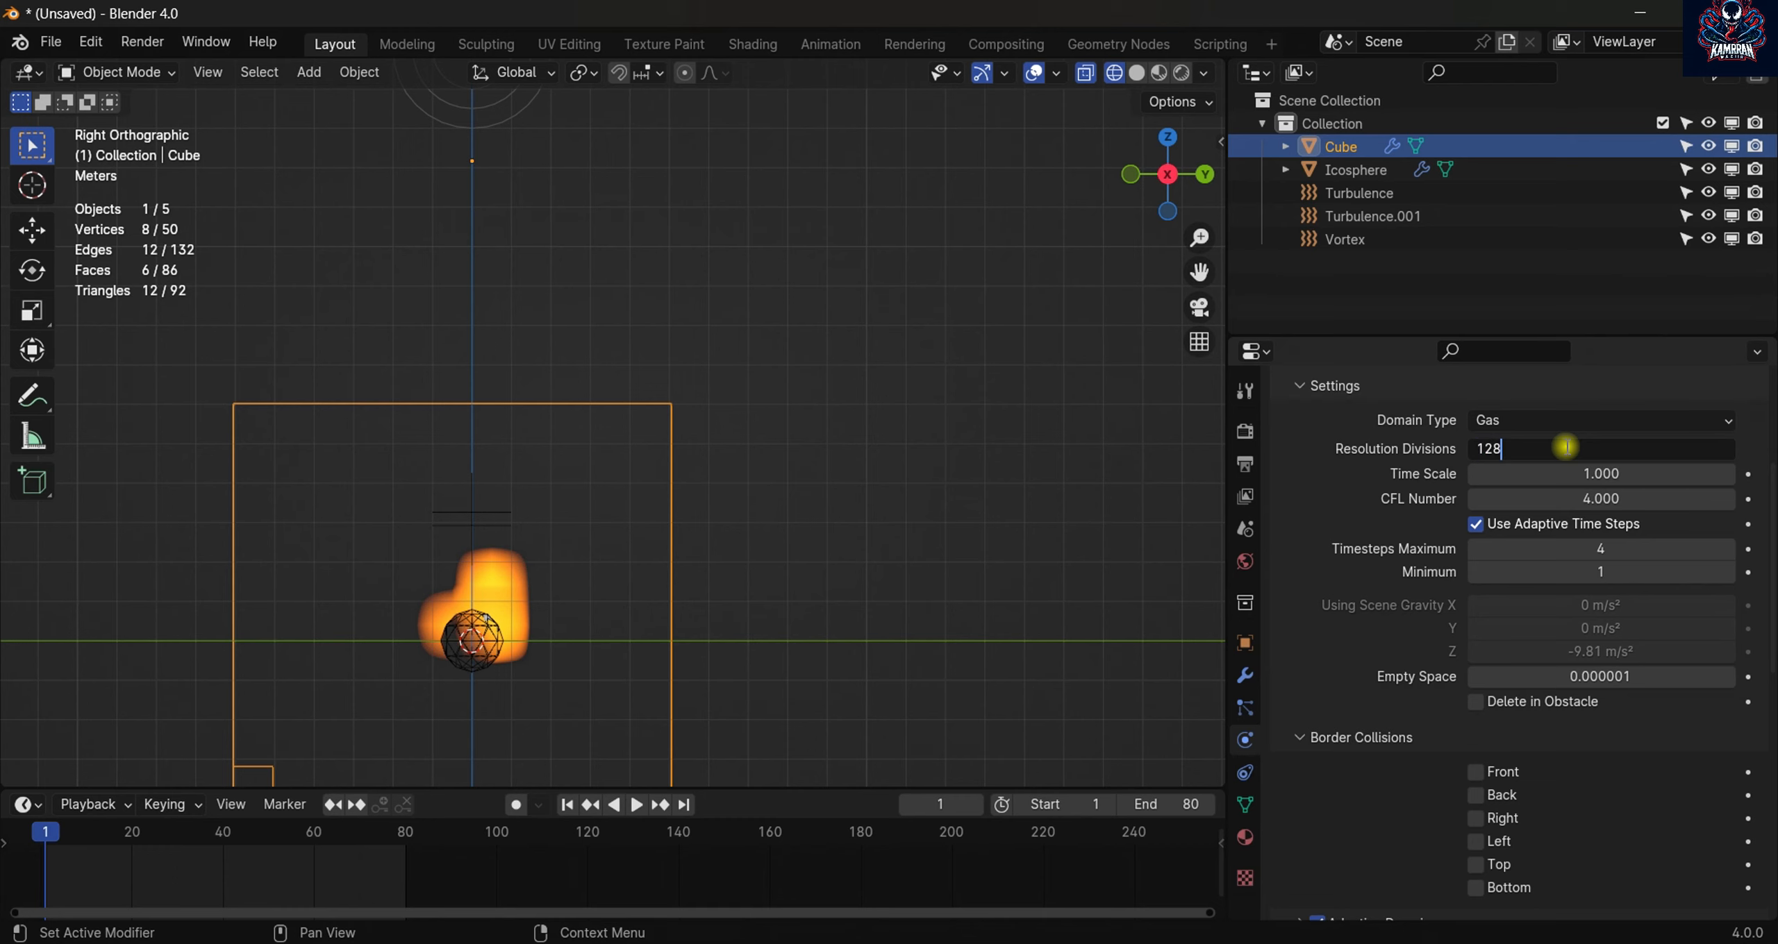
key("Return")
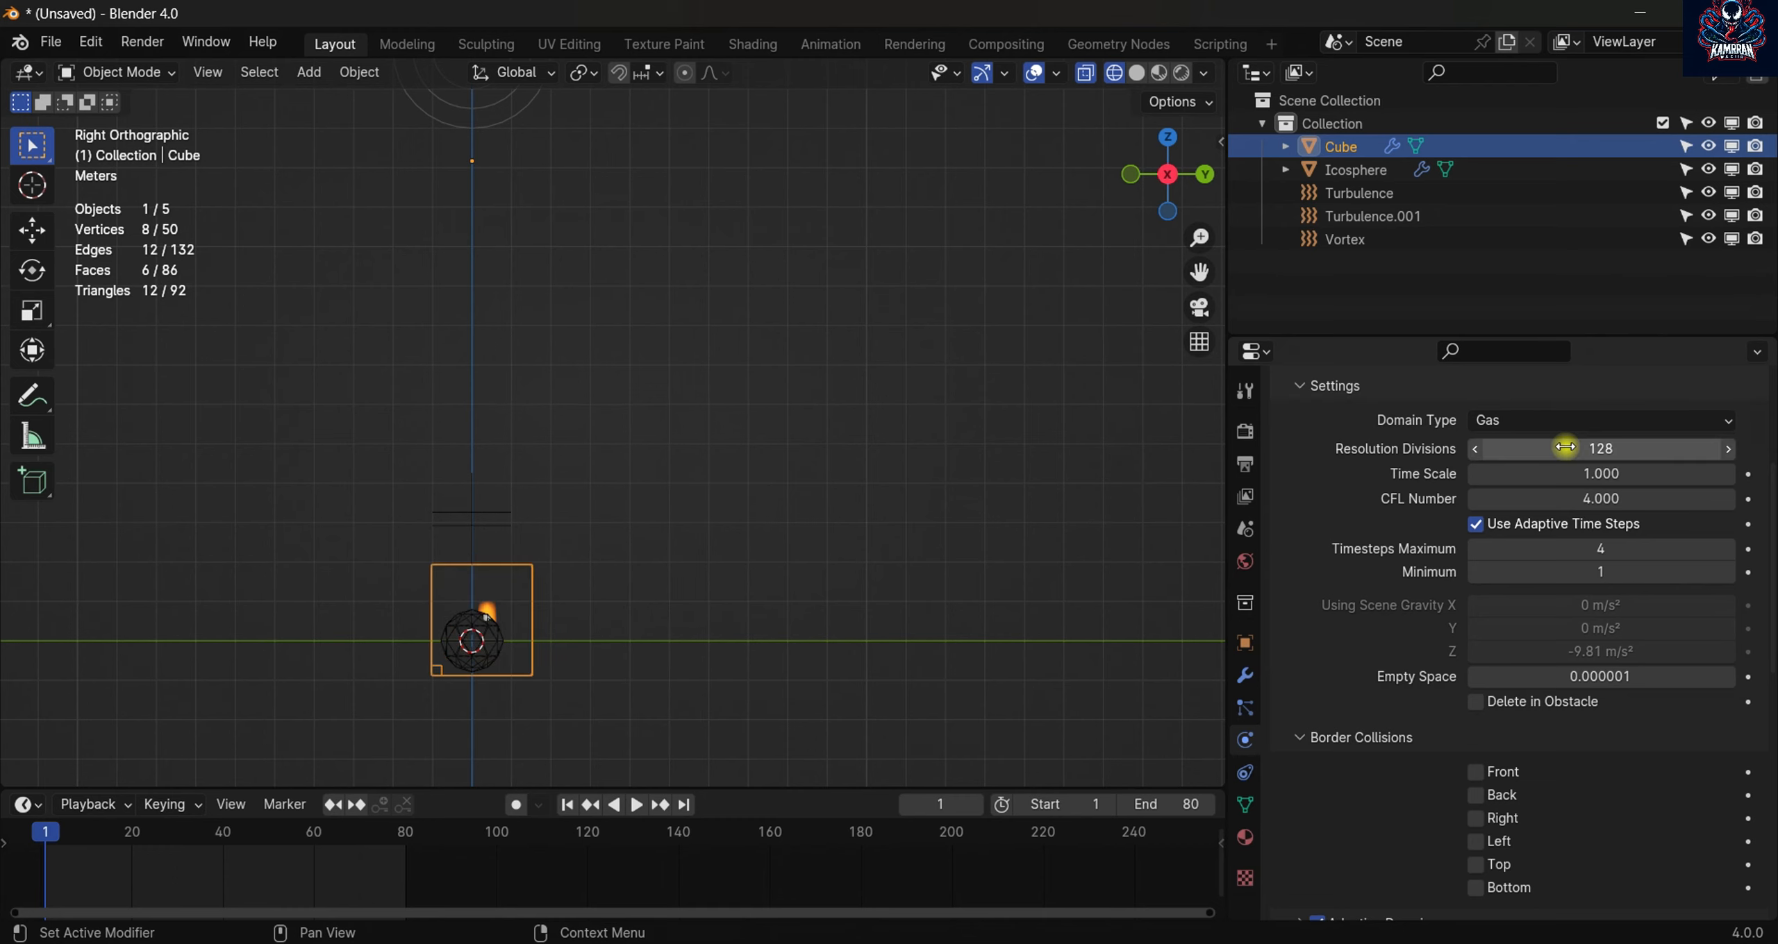
- Set the fluid domain's cache type to All
scroll(1565, 446, "down", 15)
left_click(1519, 733)
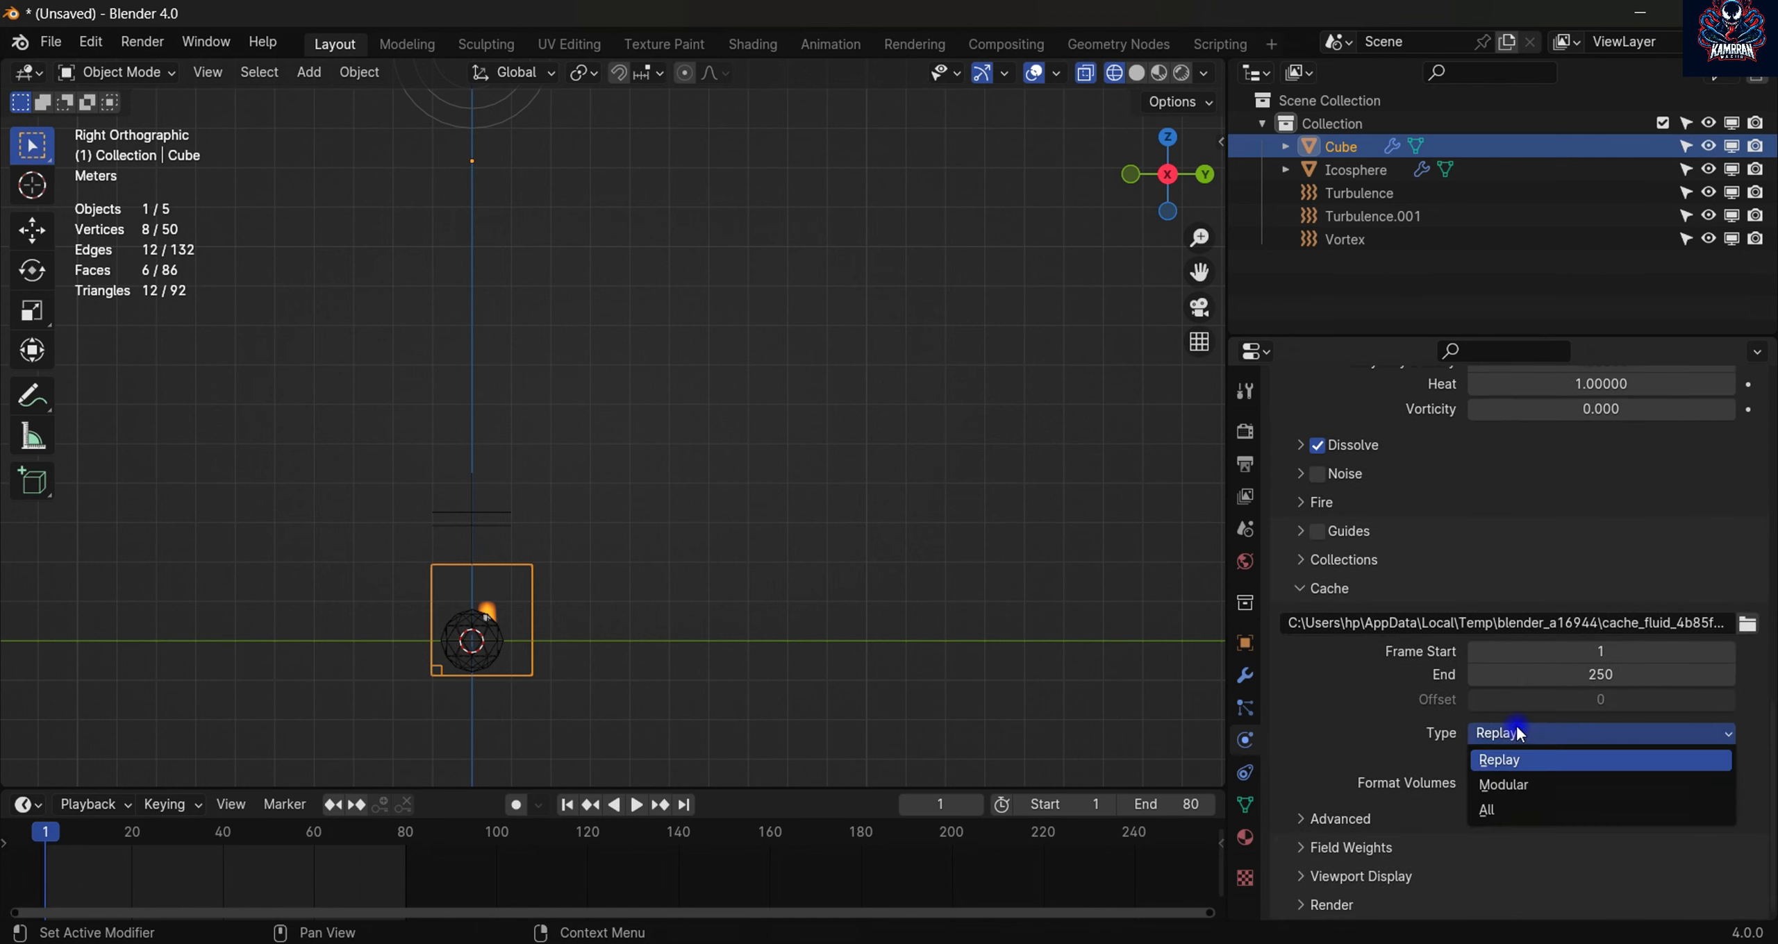
left_click(1495, 809)
scroll(1428, 684, "down", 1)
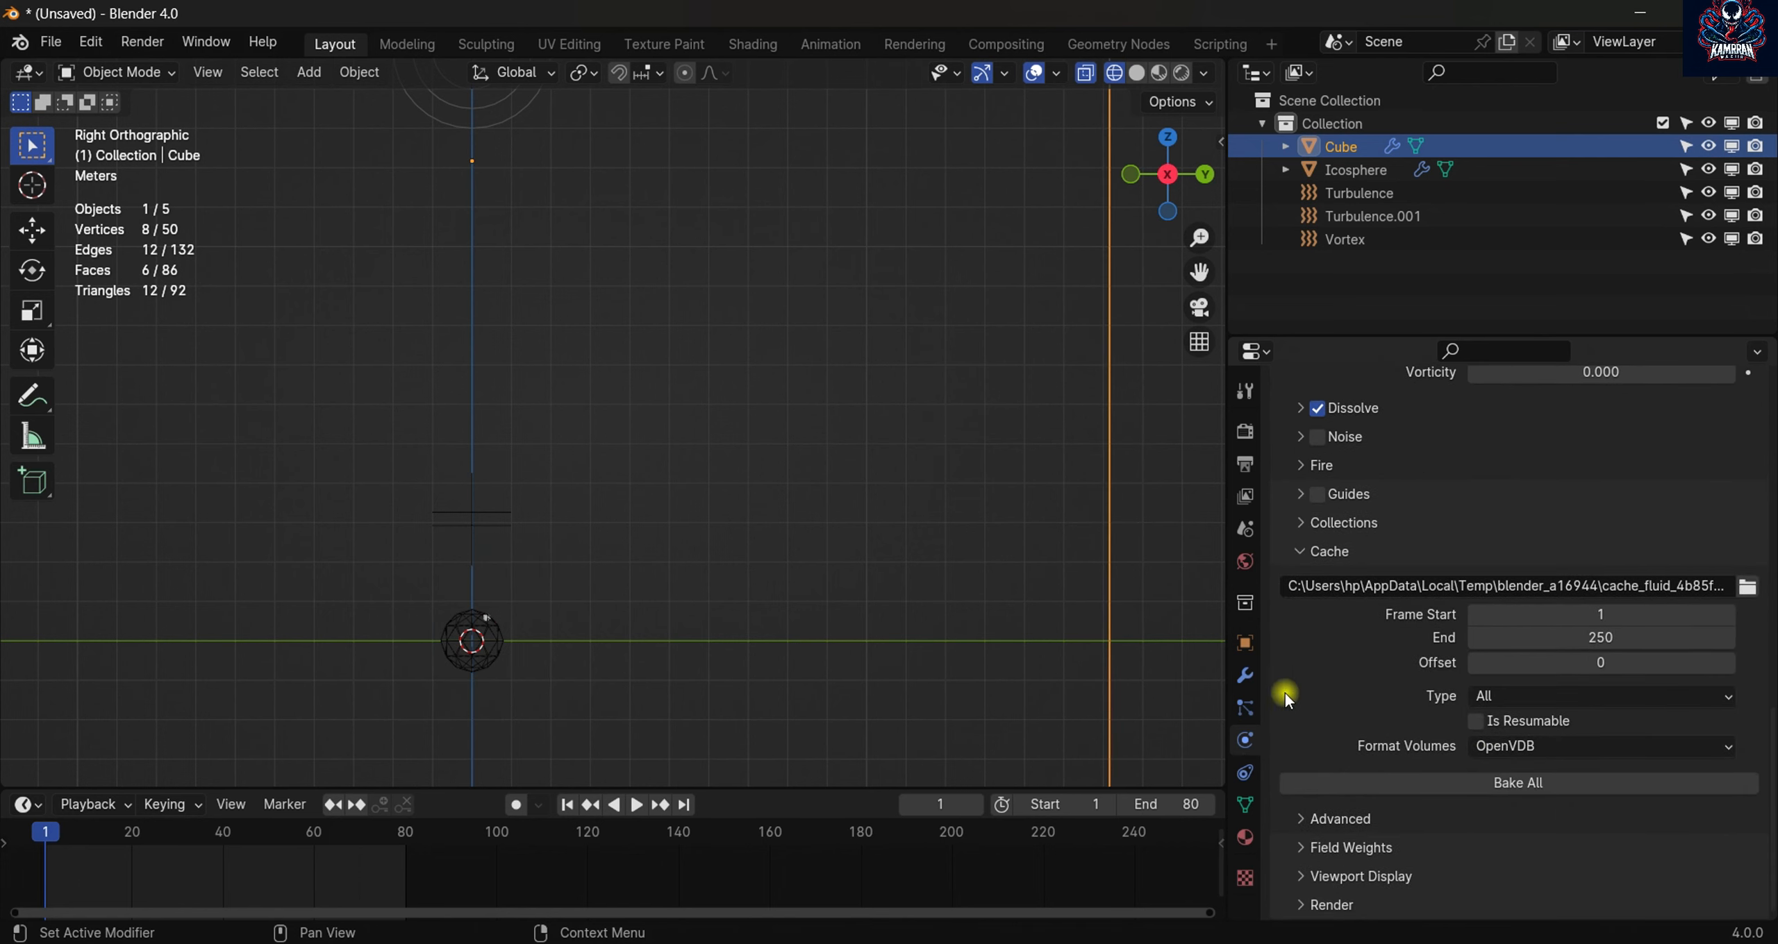
scroll(958, 489, "down", 5)
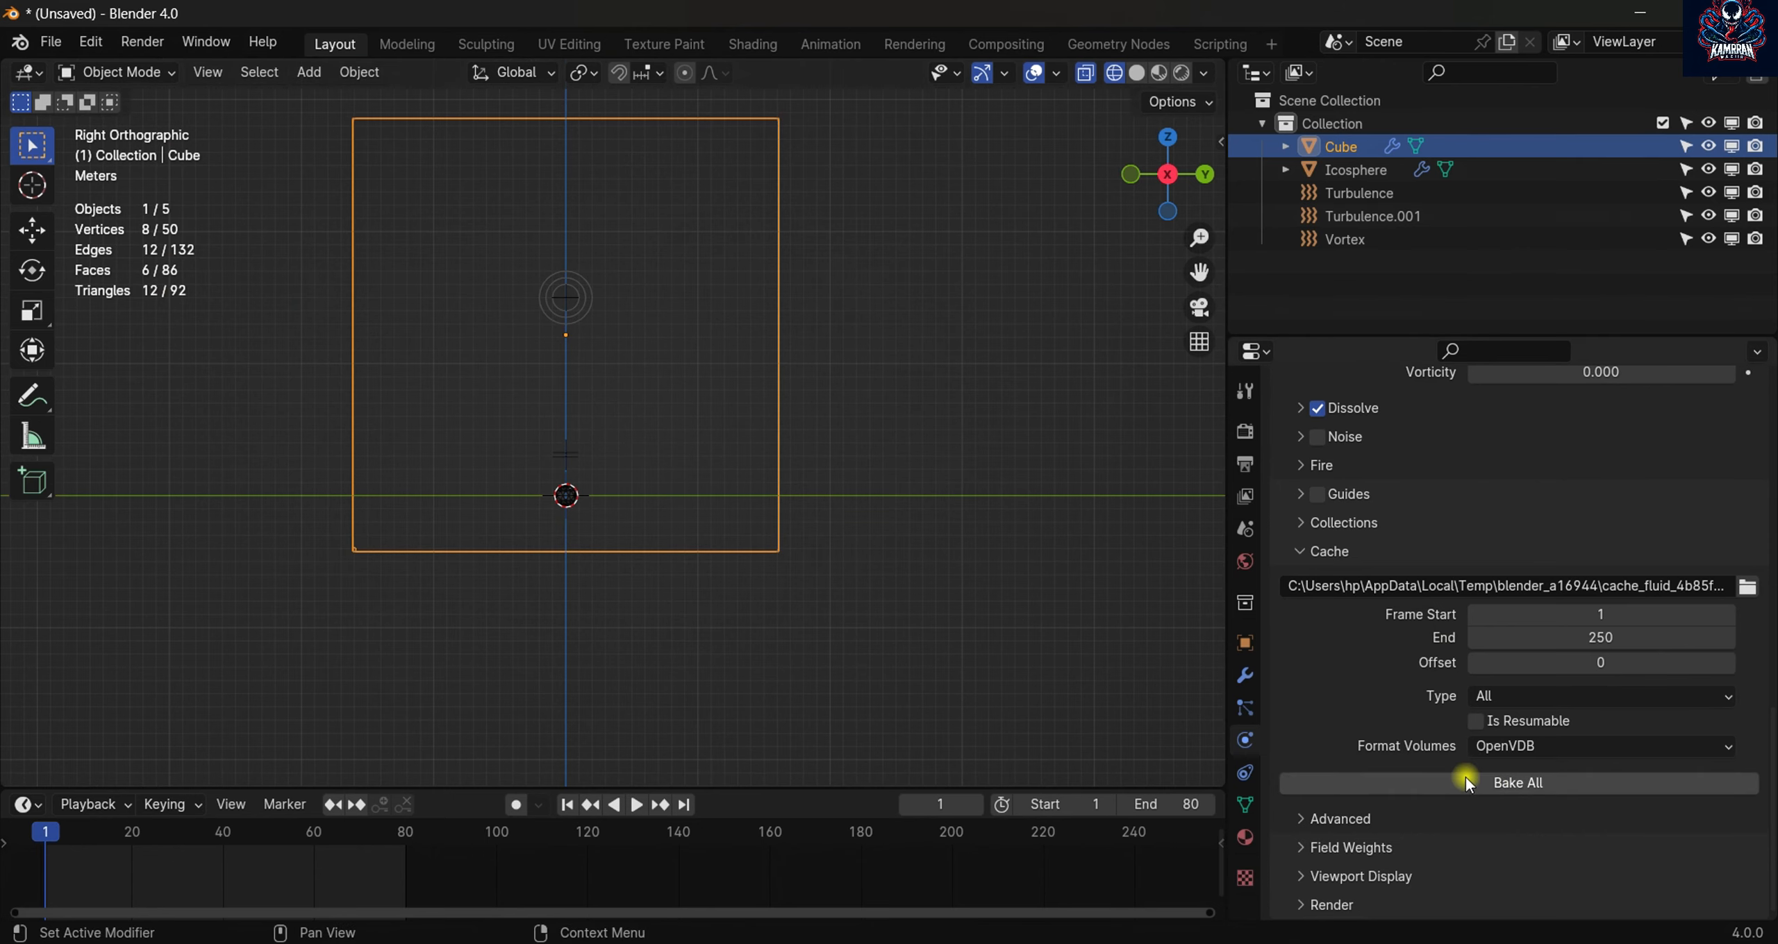
- Save the project as explosion.blend in the "for new file" folder
key("ctrl+s")
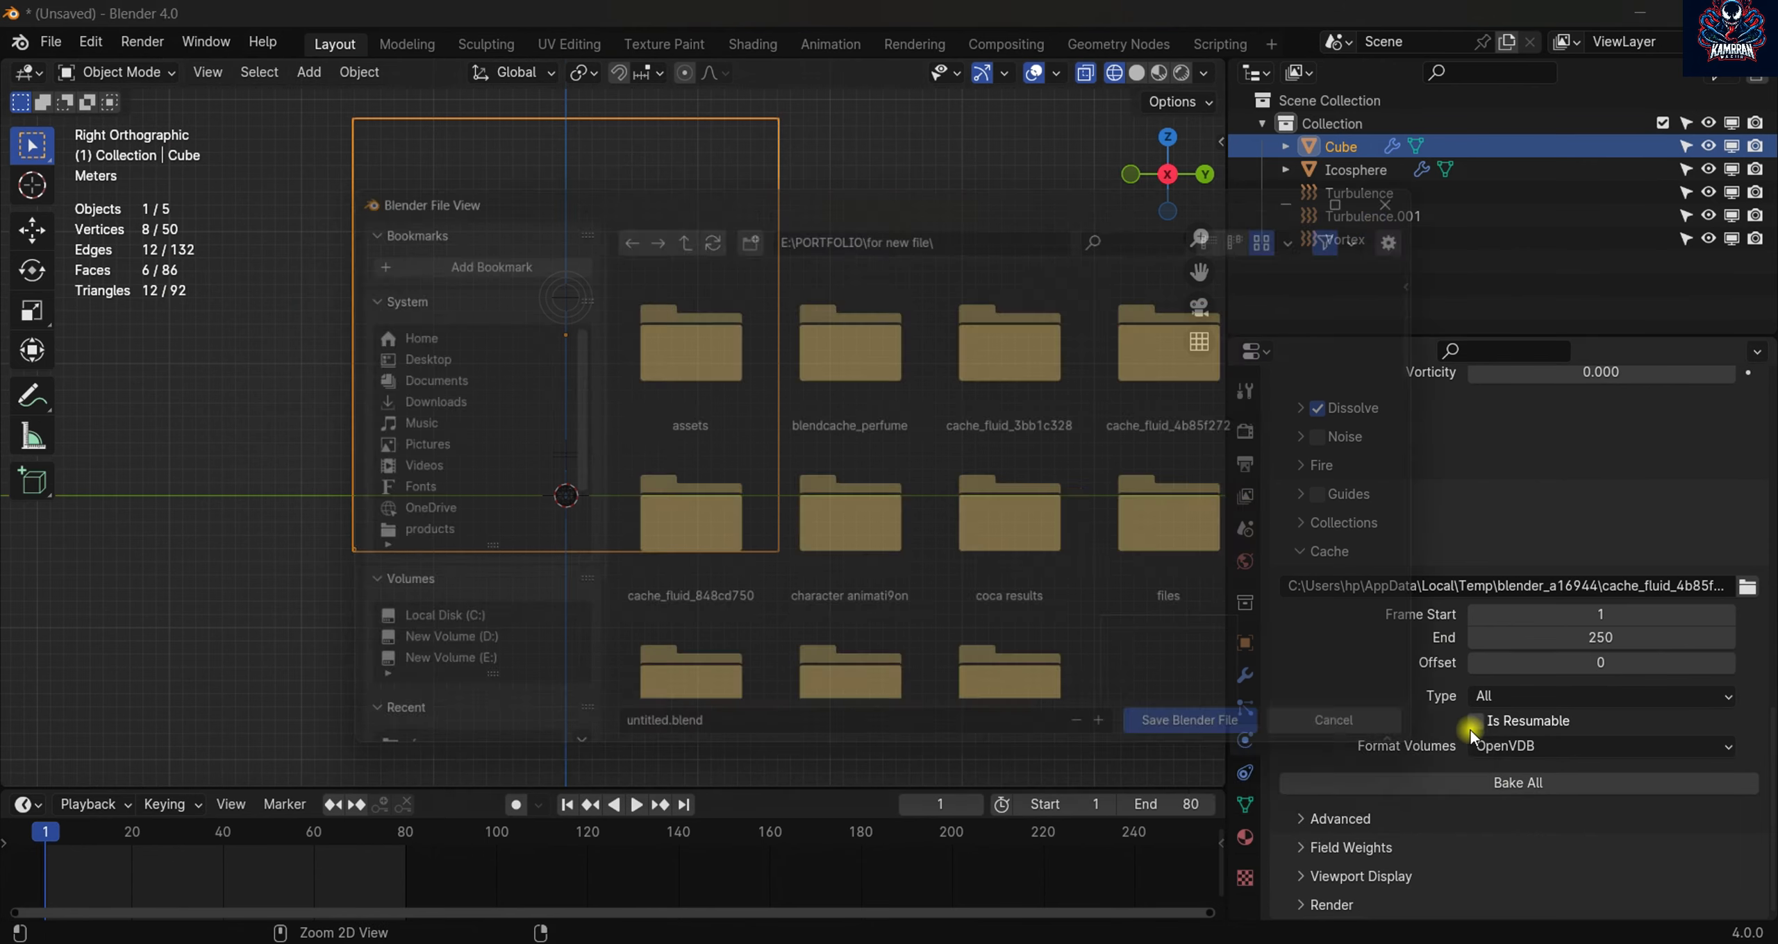
scroll(1105, 608, "down", 5)
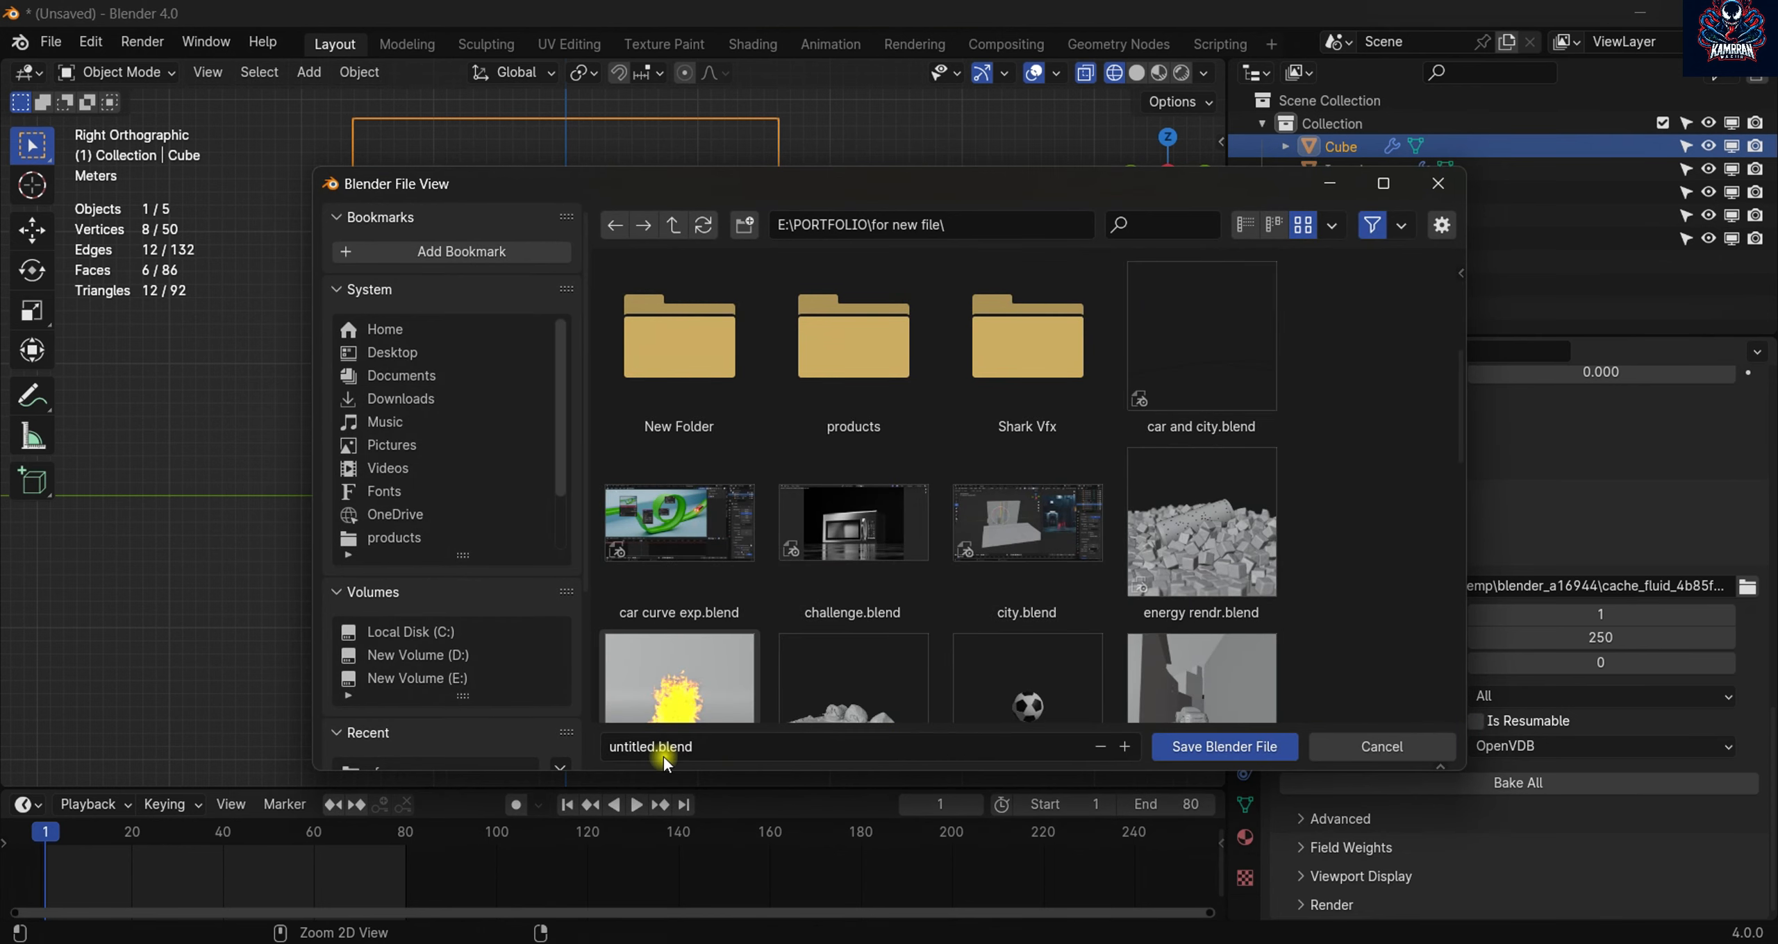
type("explosion")
key("Return")
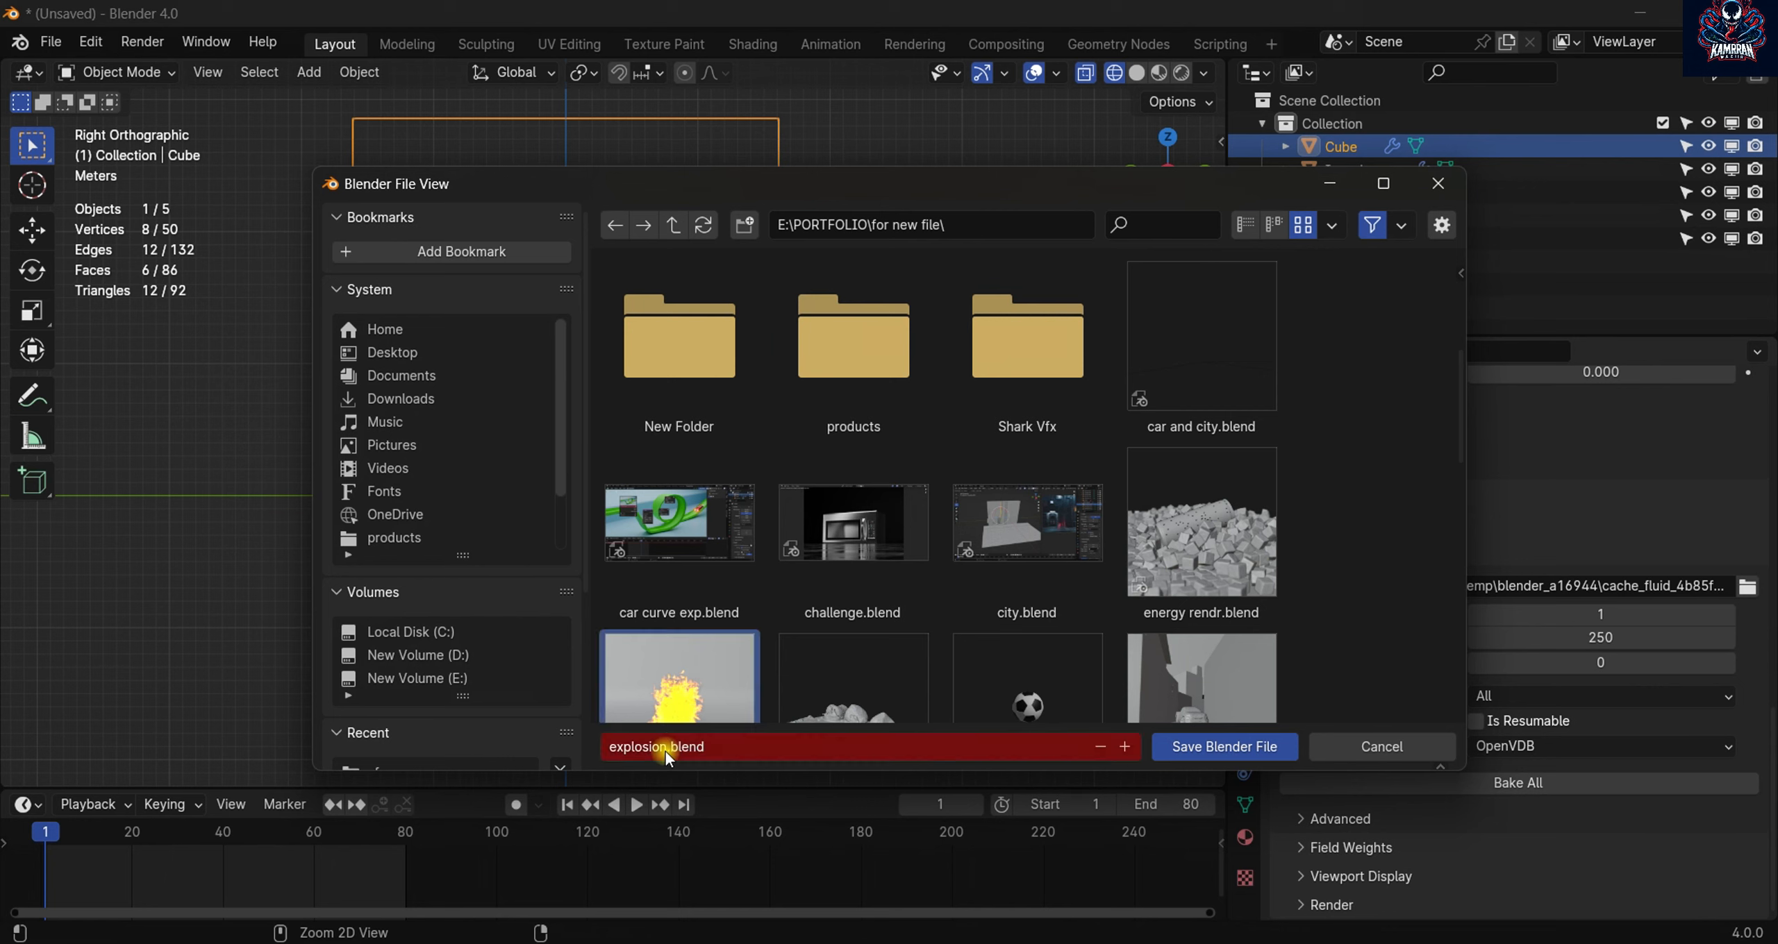
left_click(1225, 745)
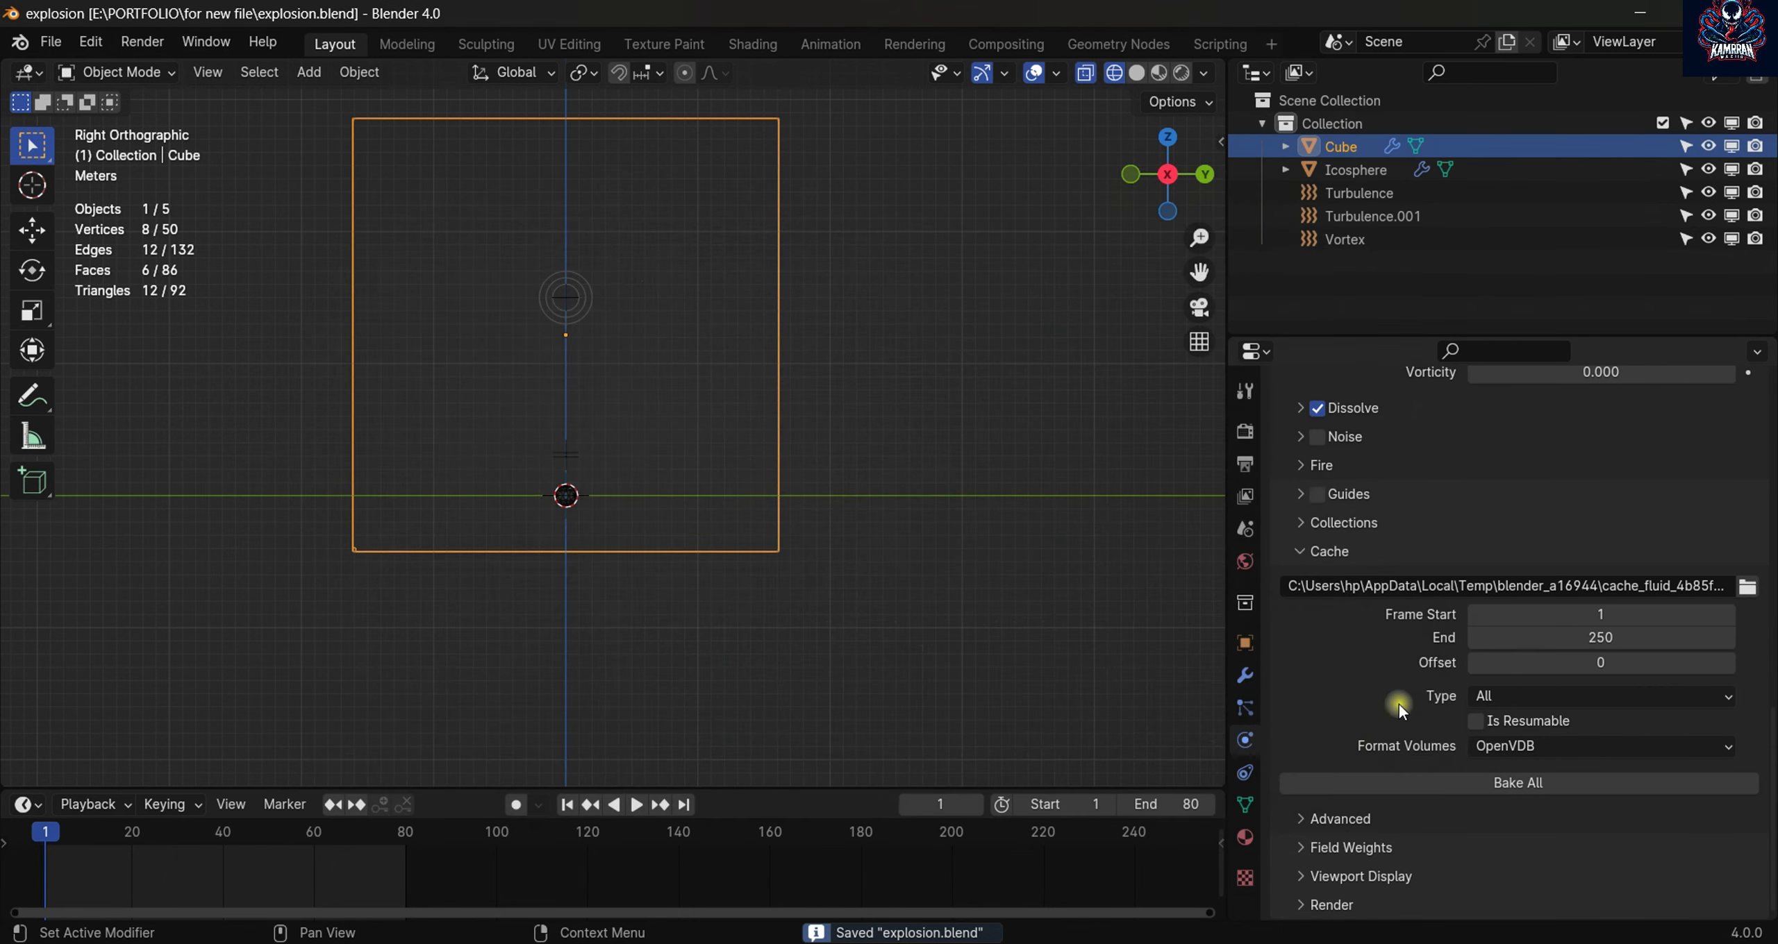
- Bake the domain's entire fluid simulation and deselect the domain cube
left_click(1434, 786)
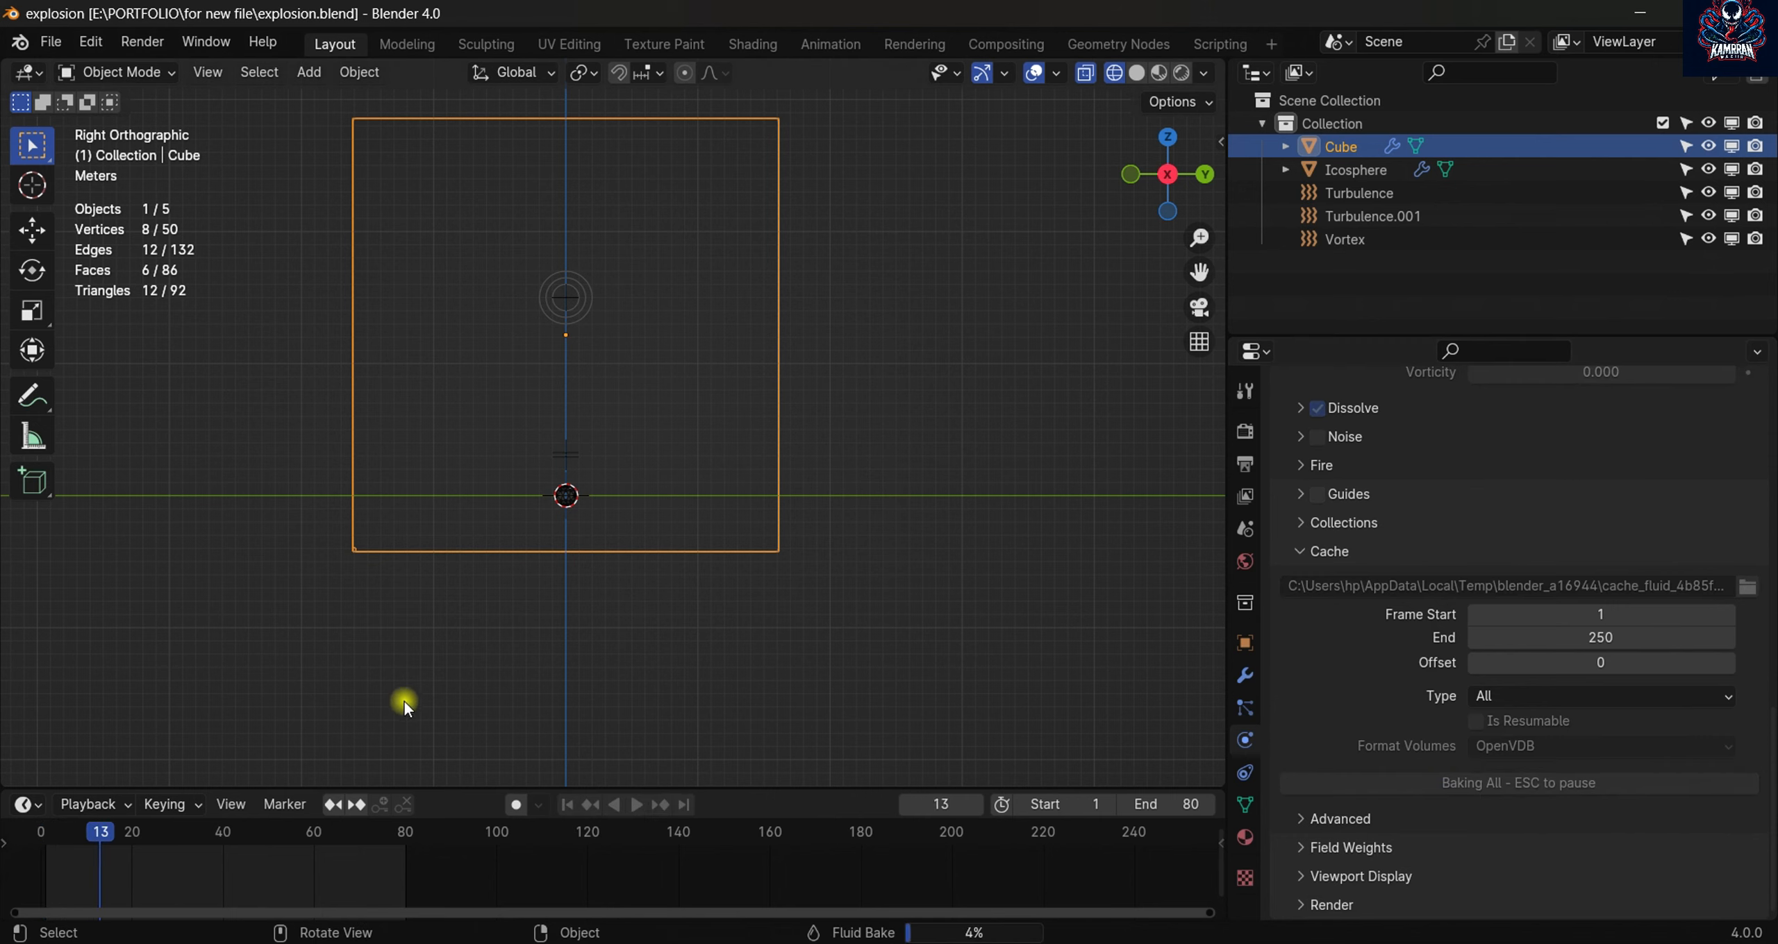
key("Escape")
left_click(926, 250)
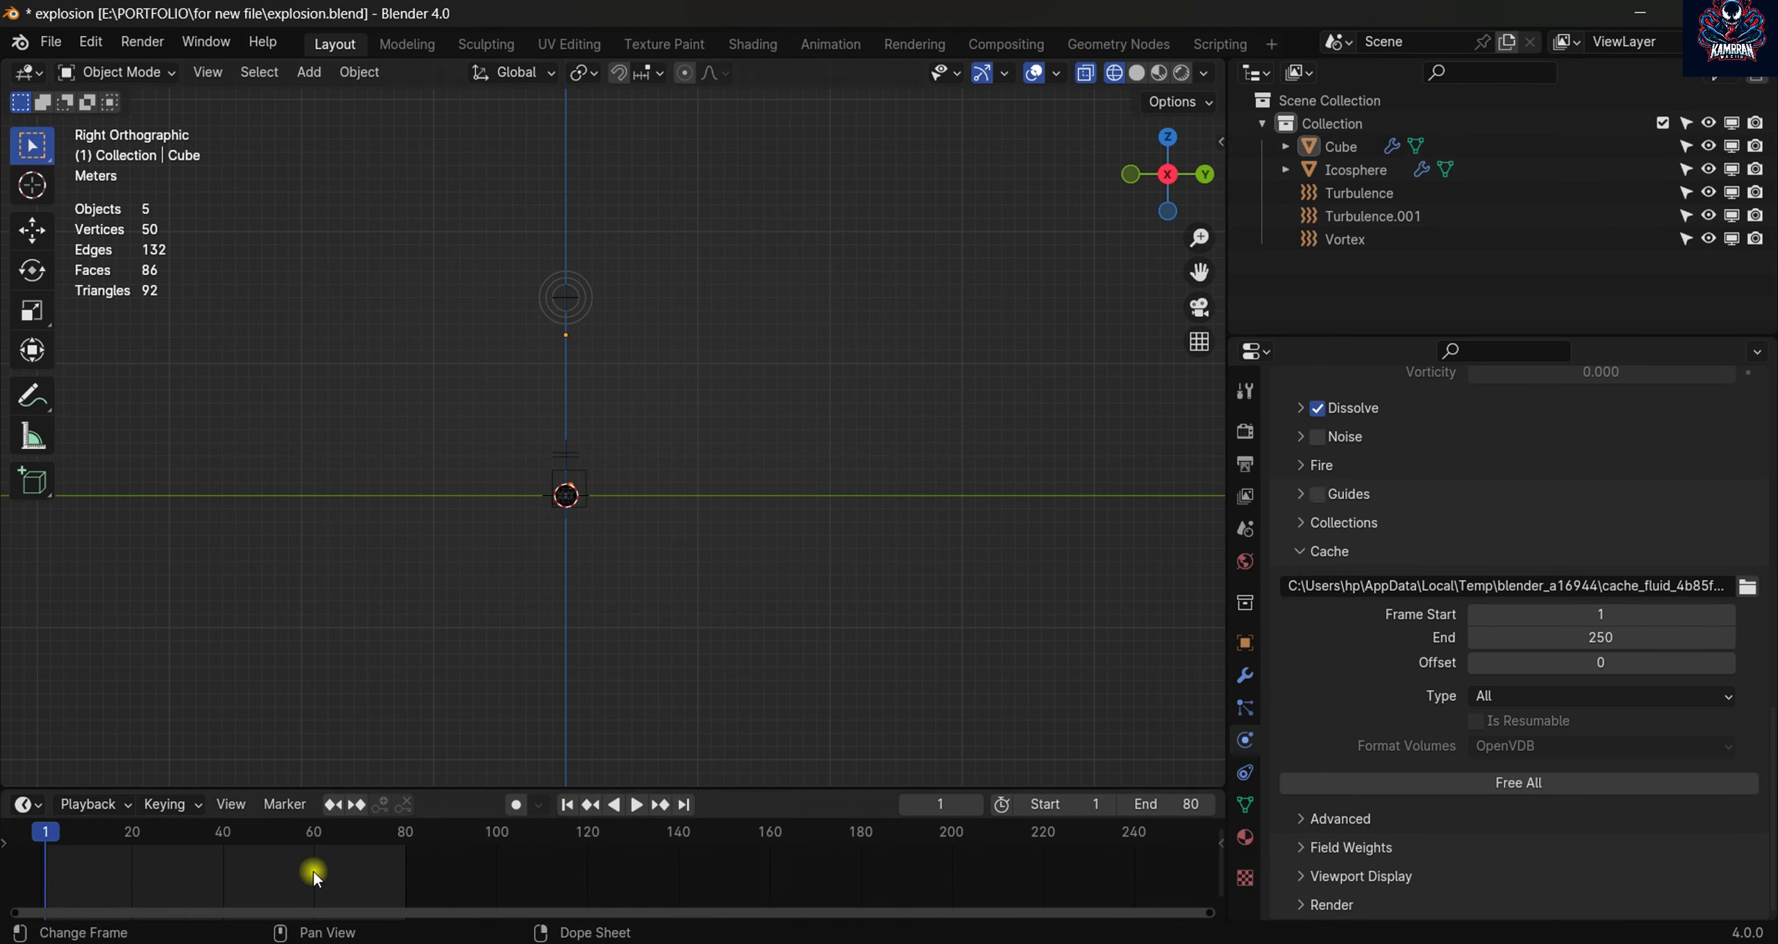
- Play the baked fire simulation, set the current frame to 30, and switch the viewport to solid shading
key("space")
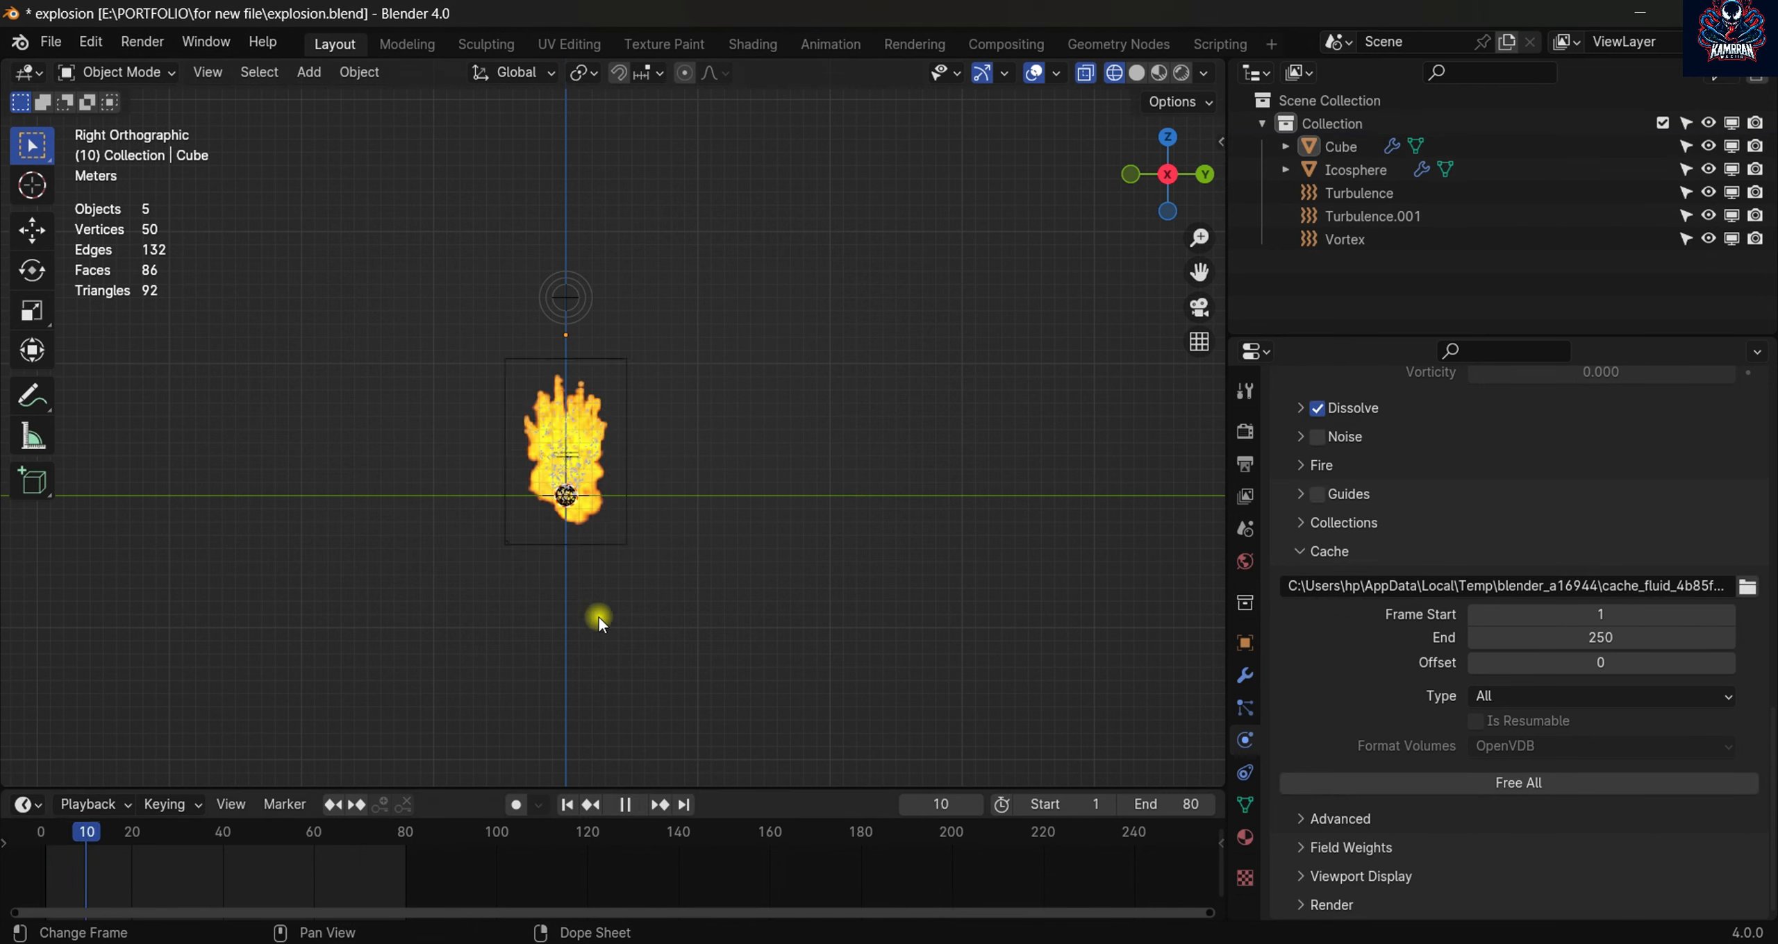
middle_click_drag(598, 617, 664, 613)
scroll(664, 614, "up", 6)
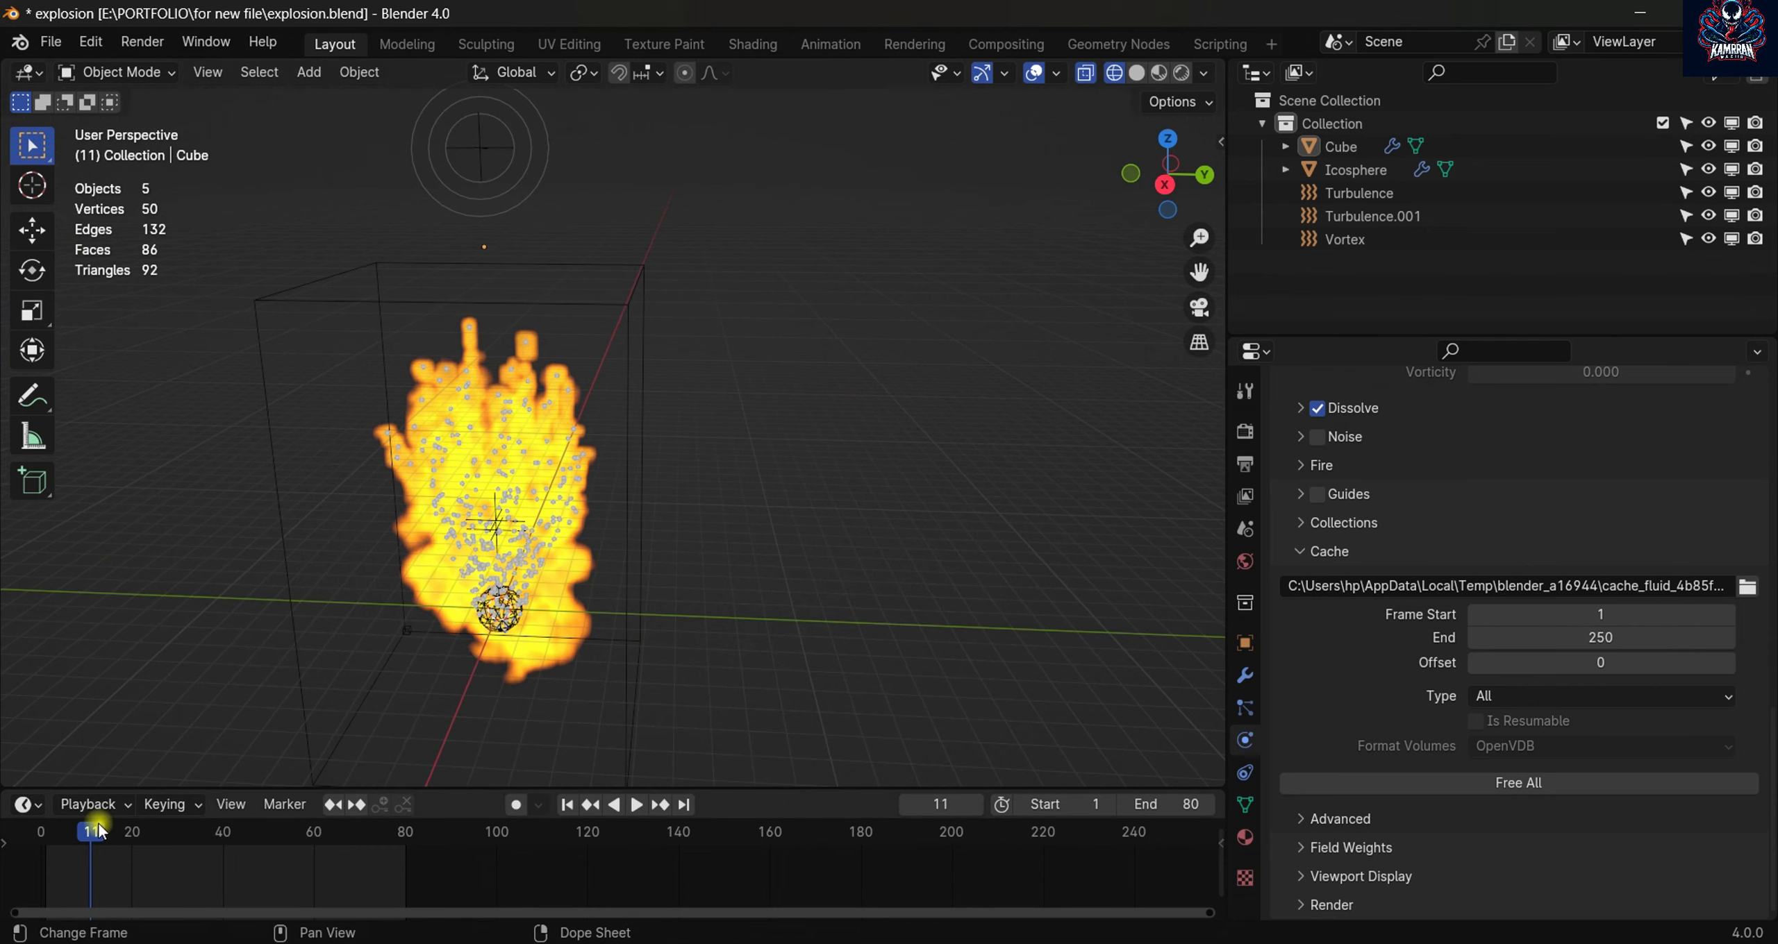
key("space")
left_click_drag(203, 835, 178, 833)
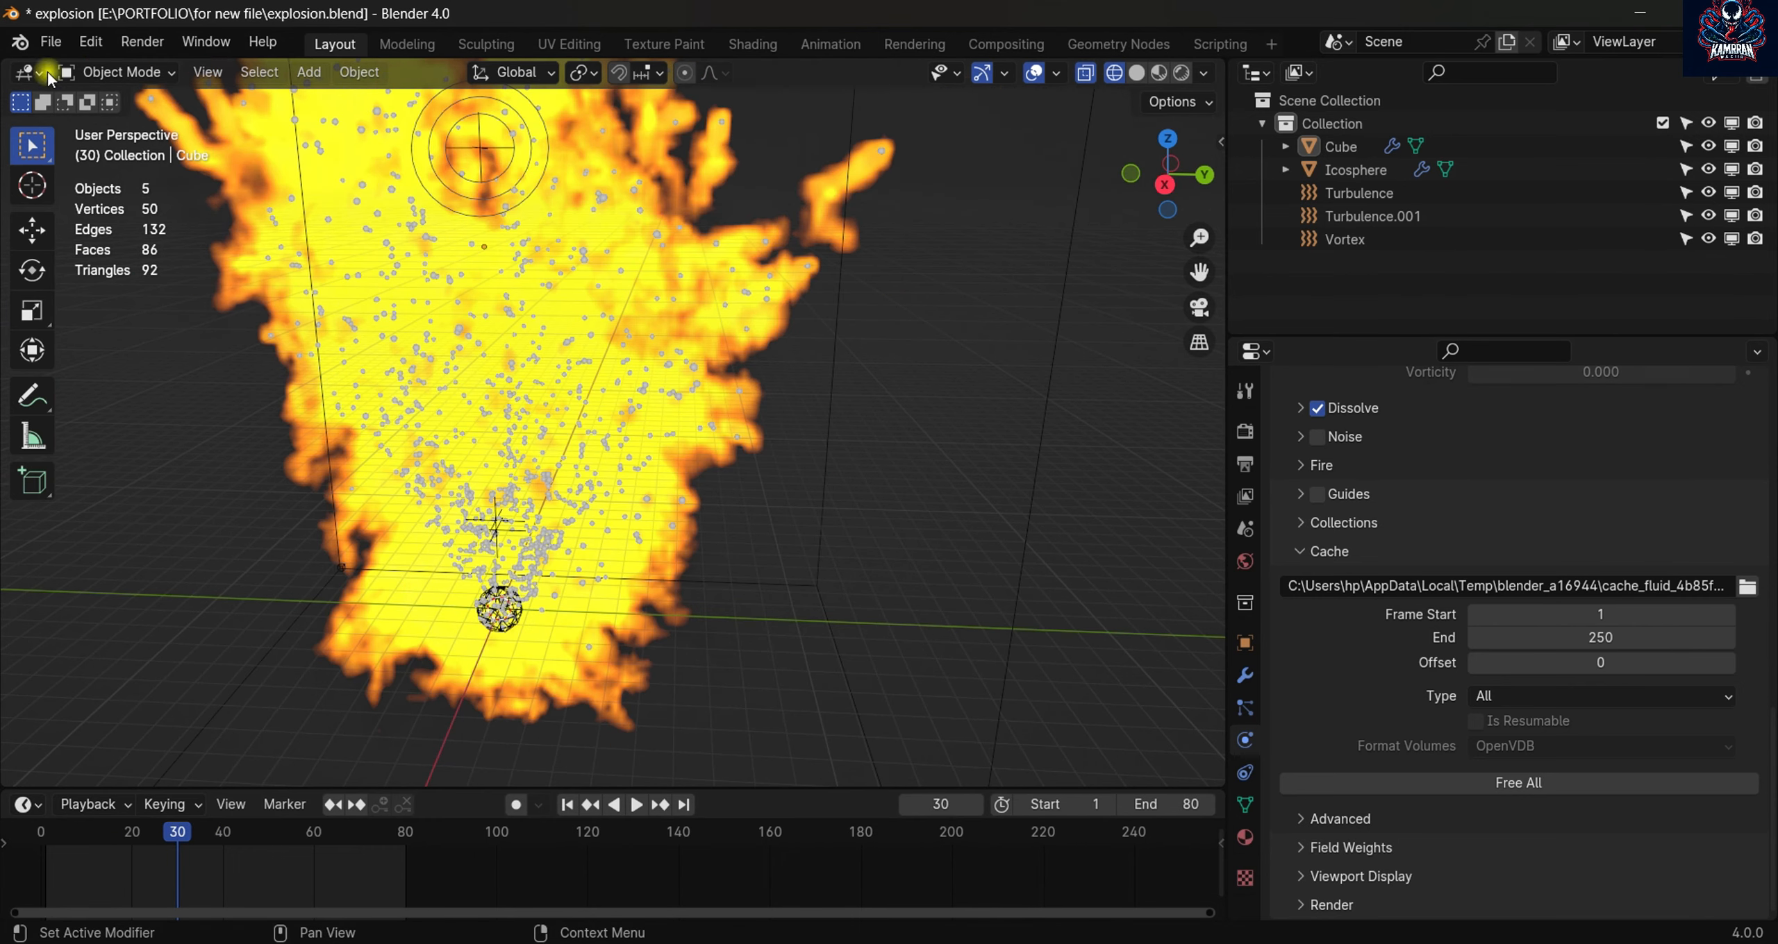
left_click(1136, 72)
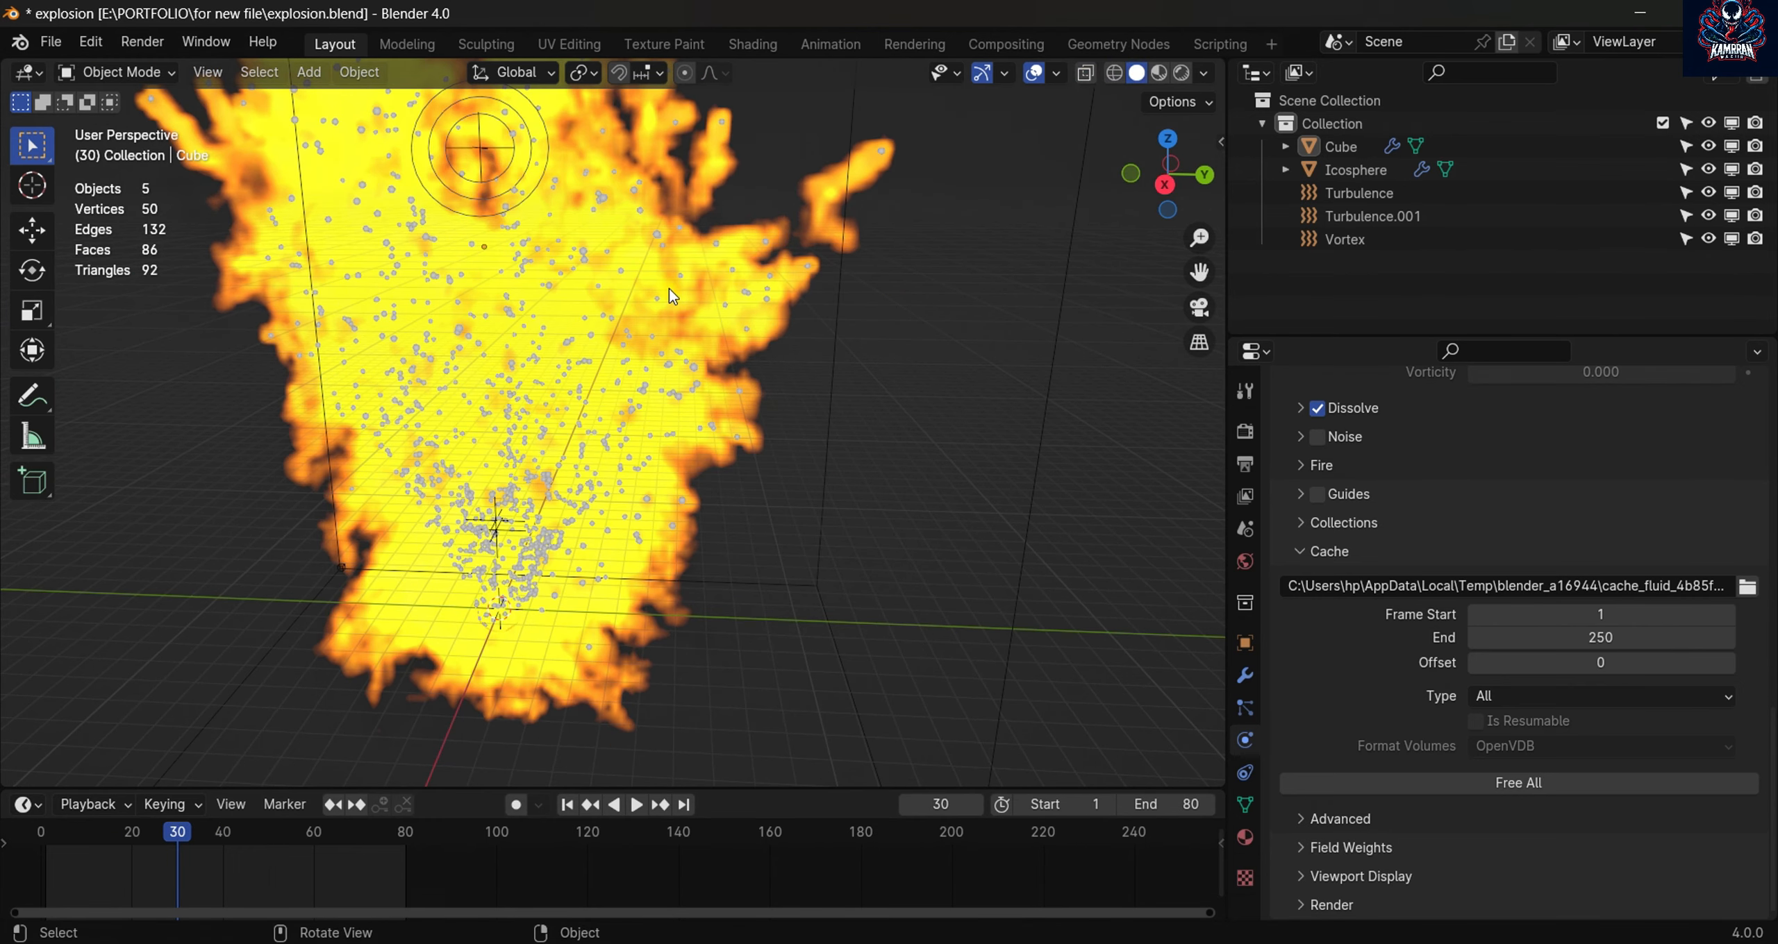
- Add a plane and lower it about 4.04 m along Z to the base of the fire domain
scroll(669, 289, "down", 4)
middle_click_drag(669, 289, 626, 211)
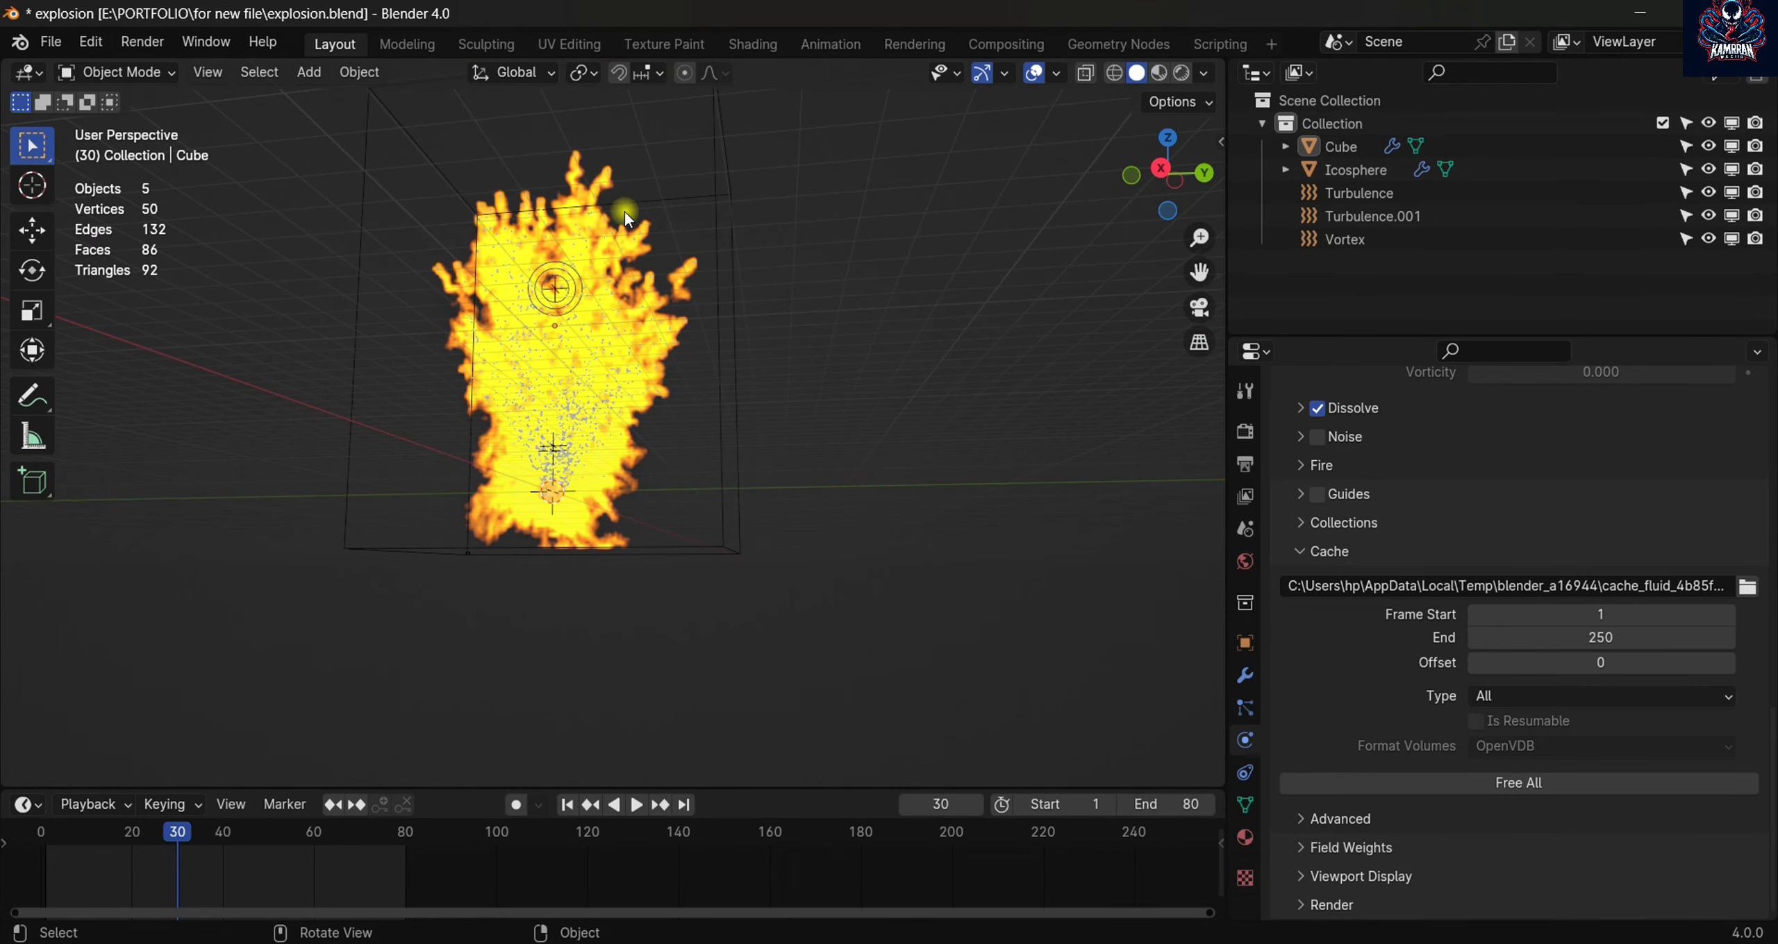
scroll(794, 338, "down", 3)
middle_click_drag(793, 337, 722, 410)
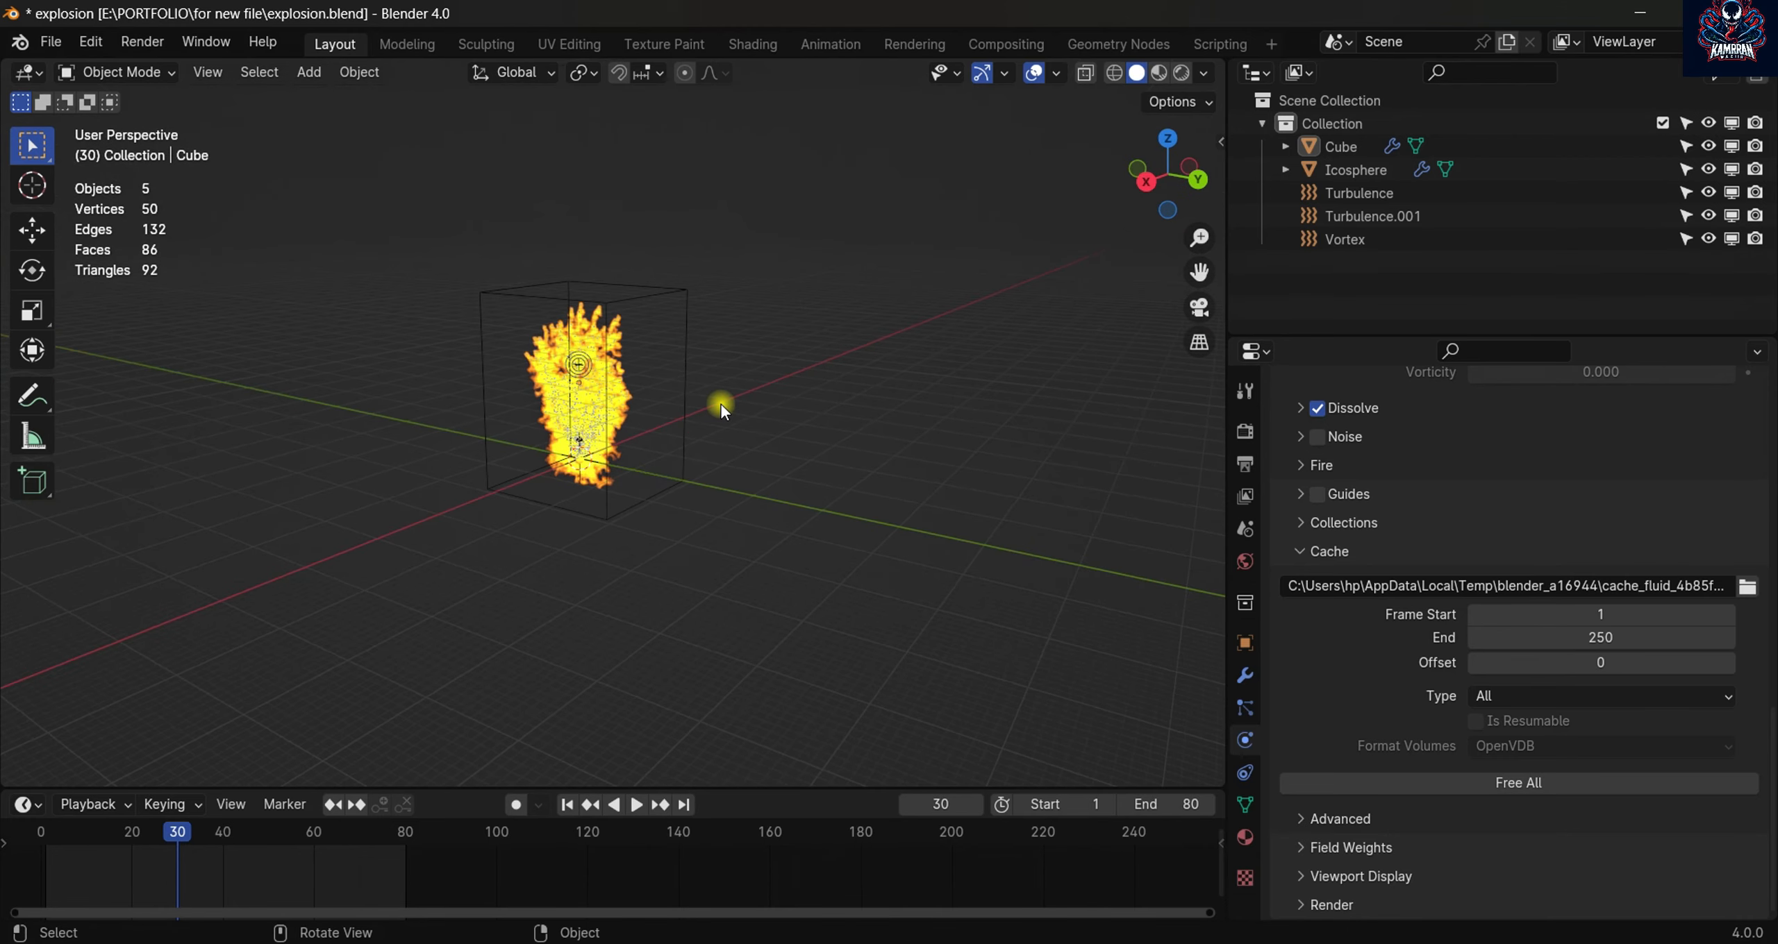
key("shift+a")
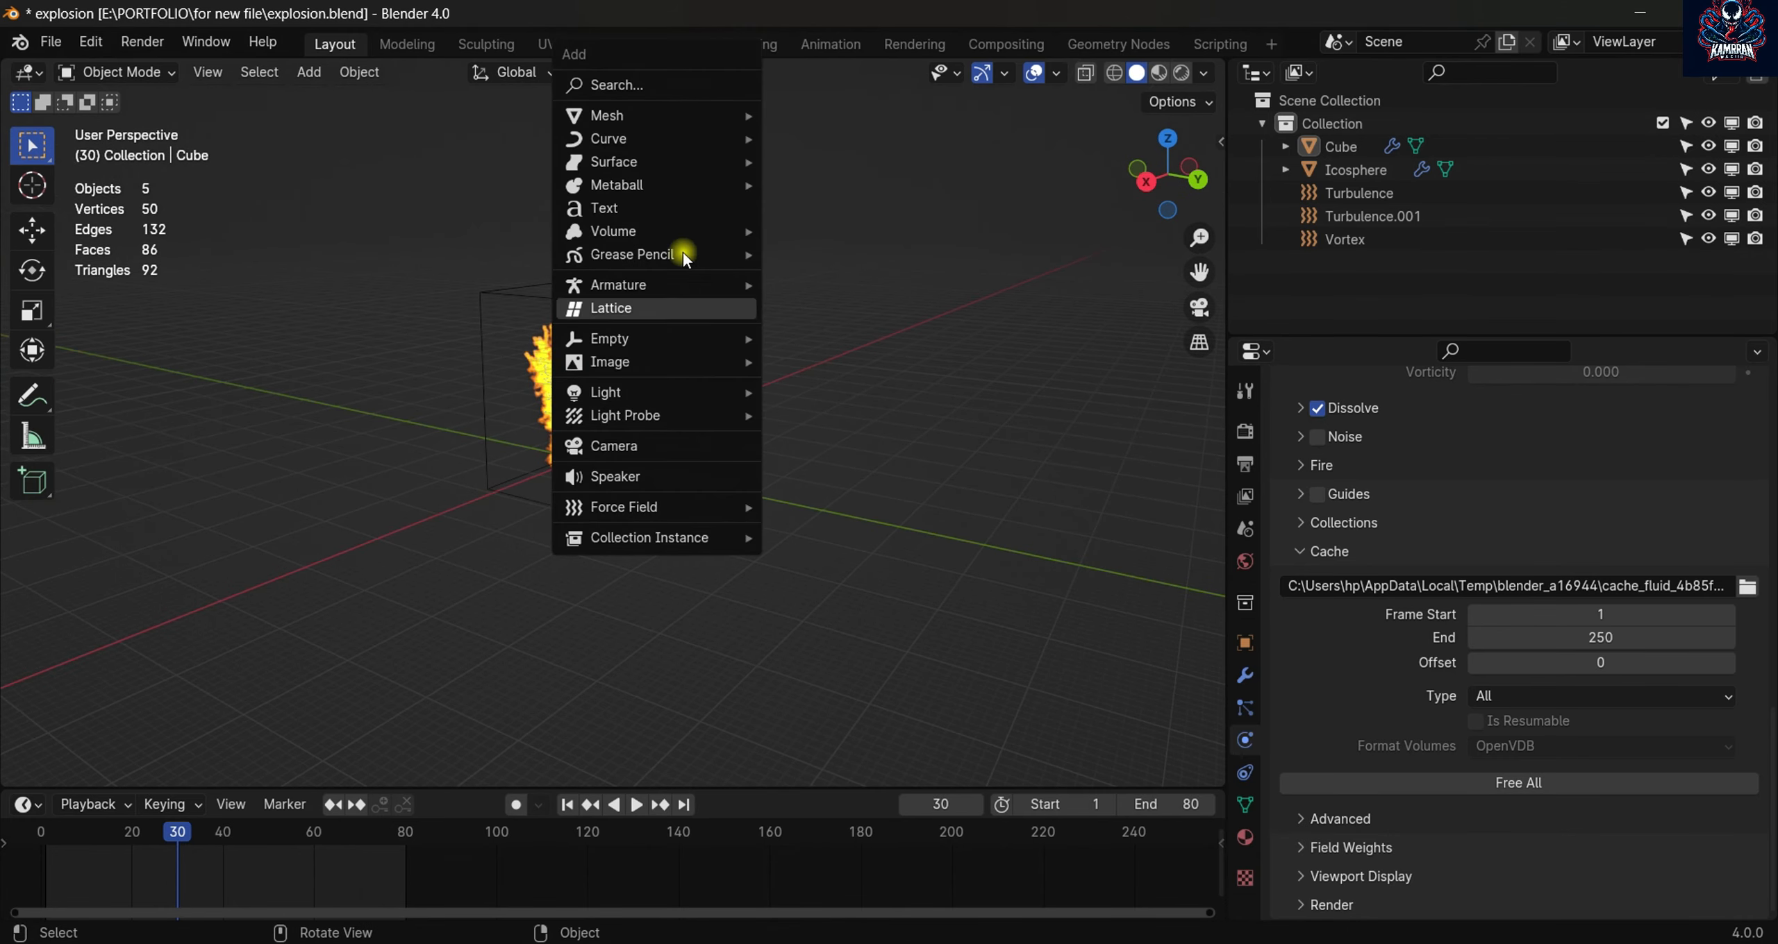
mouse_move(727, 115)
left_click(834, 115)
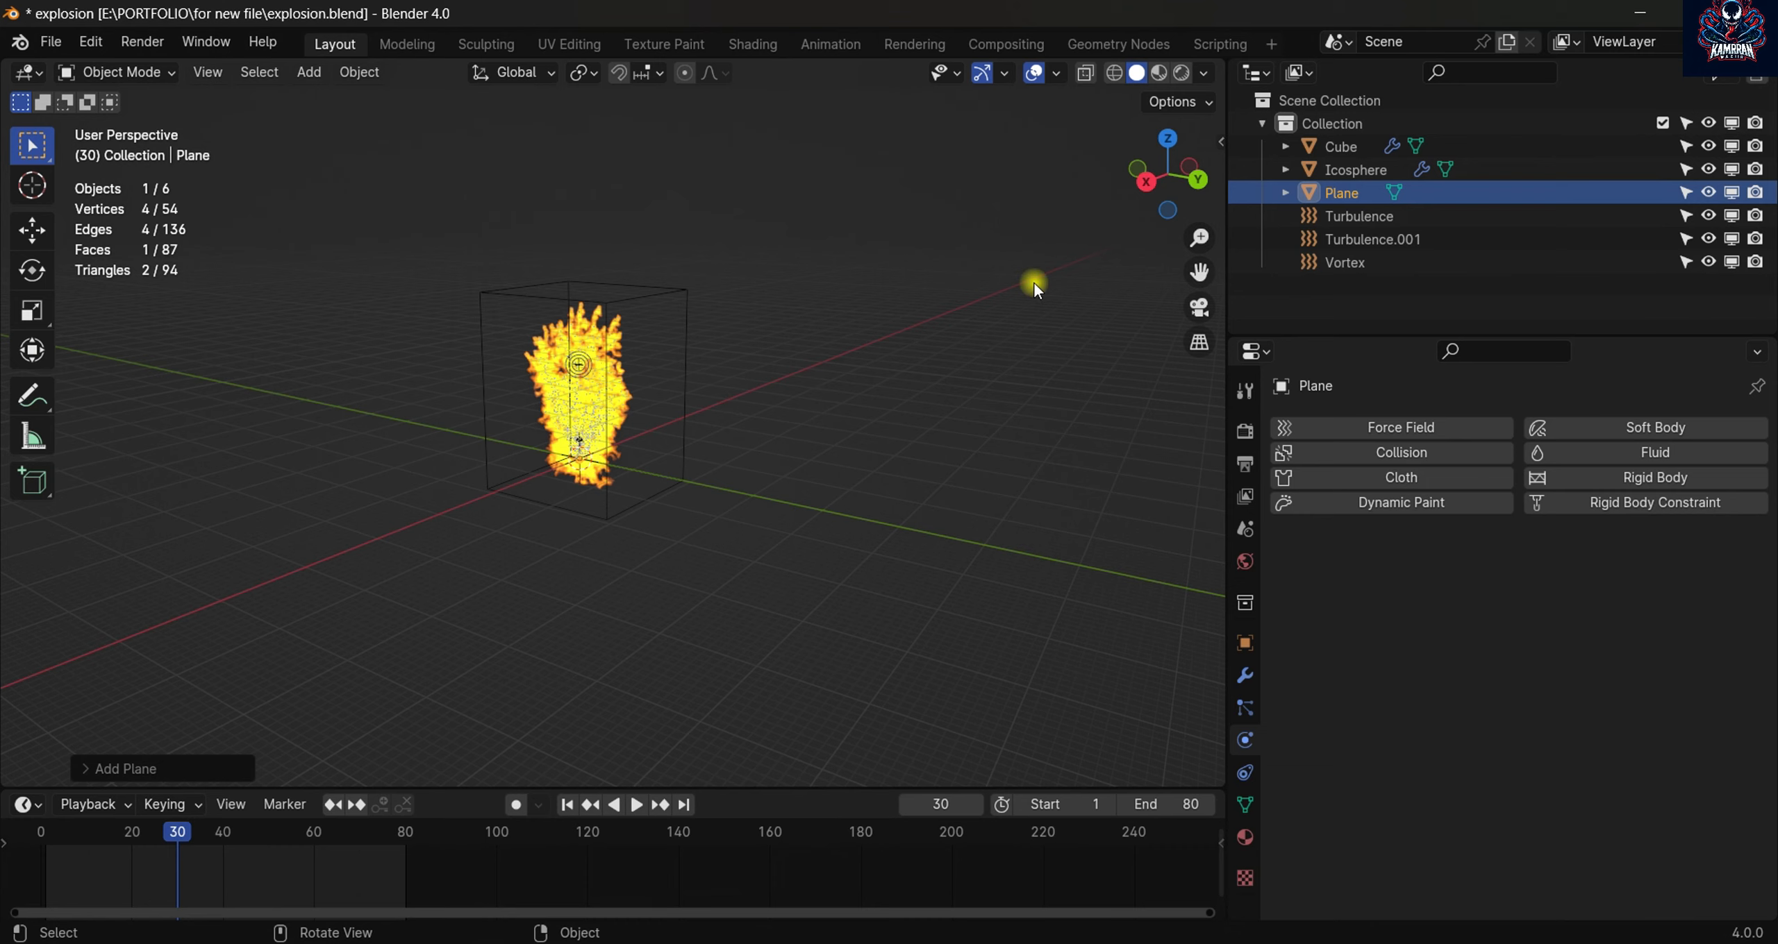
left_click(1145, 195)
scroll(641, 321, "up", 4)
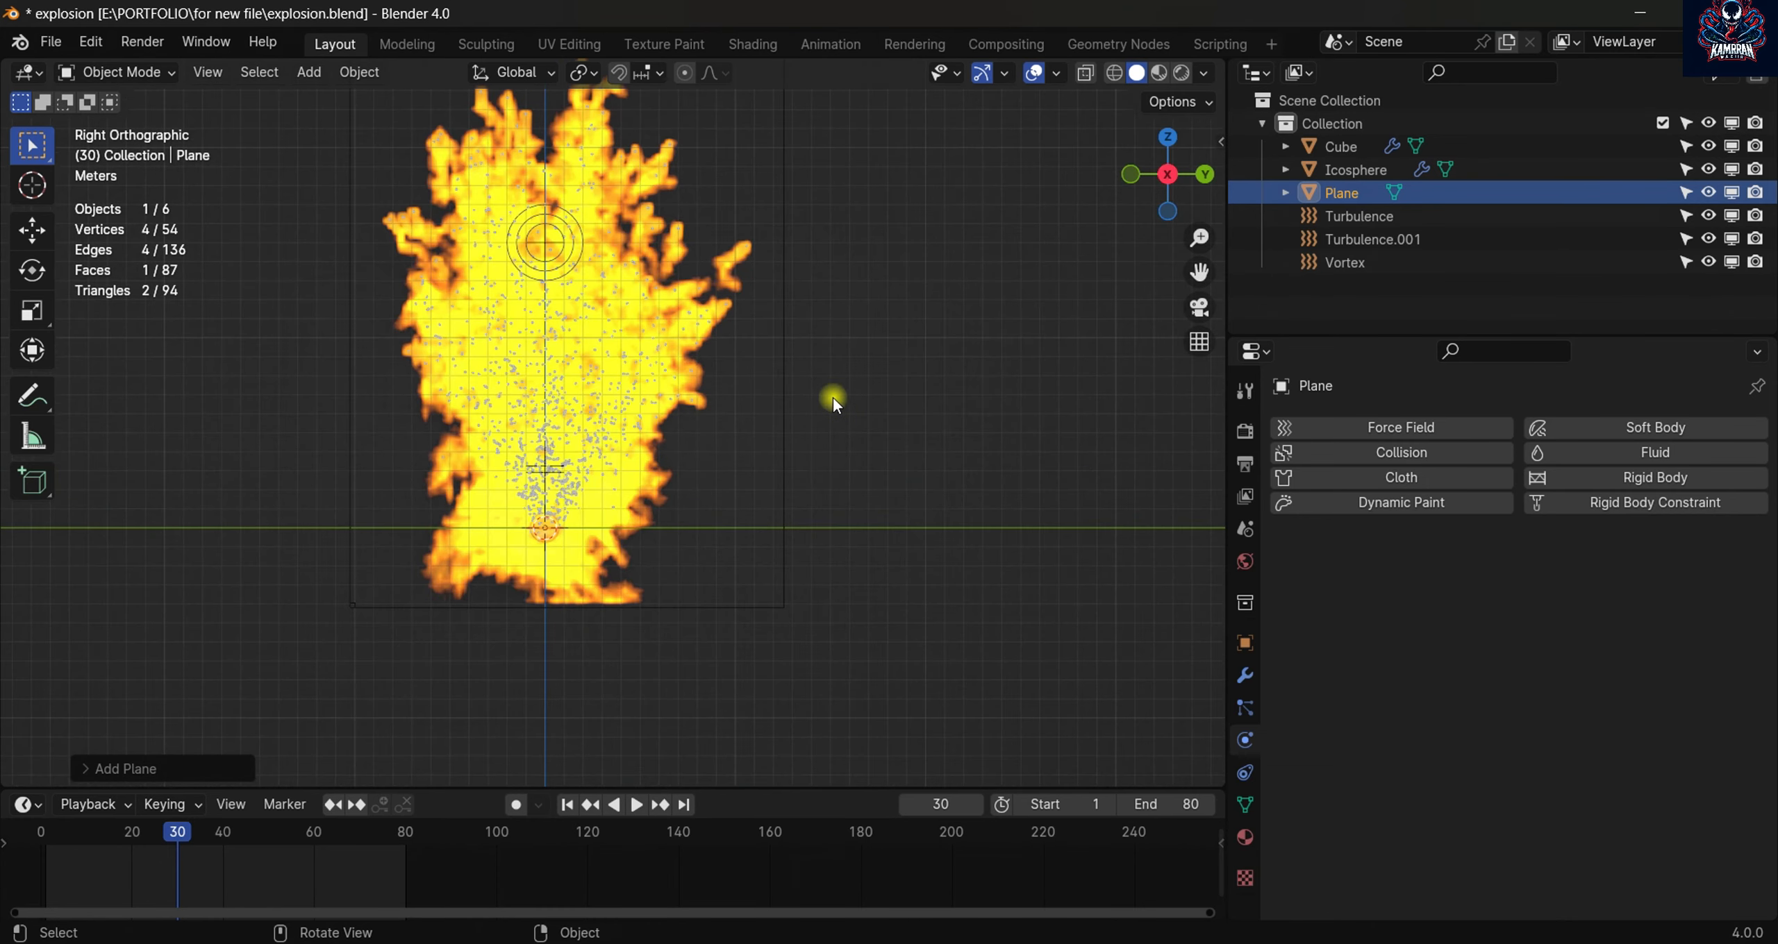
key("g")
key("z")
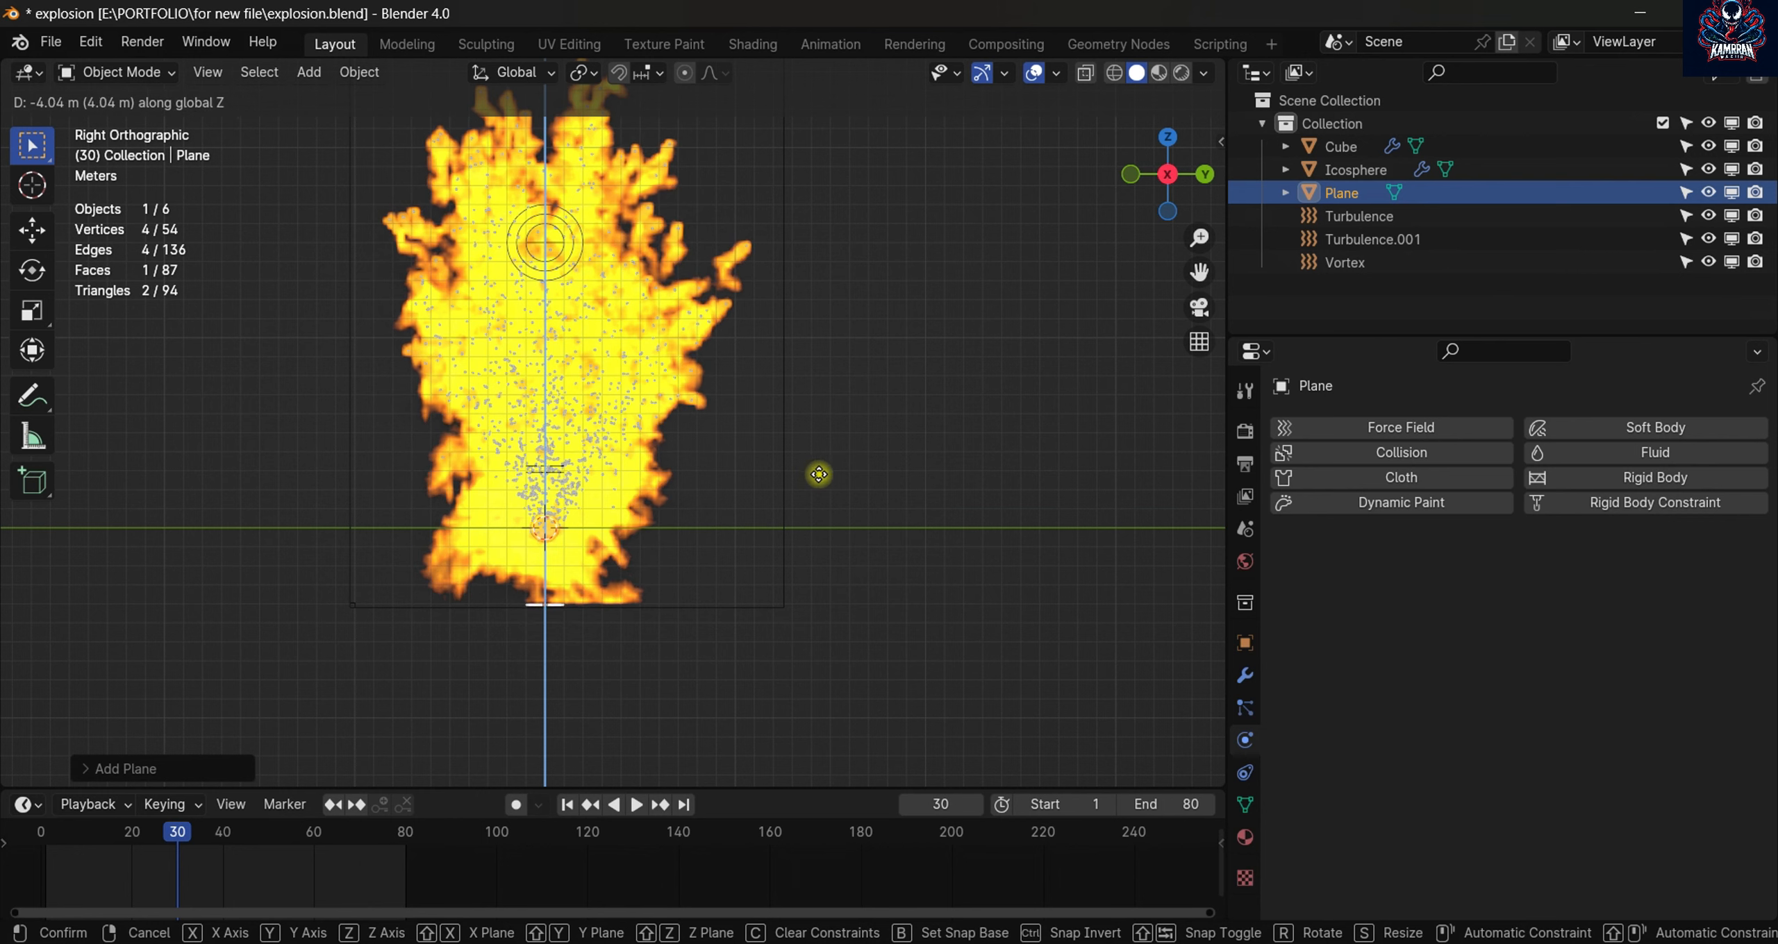
left_click(819, 476)
- Scale the plane by 200 to make a large floor and shift it slightly toward the front of the fire
key("s")
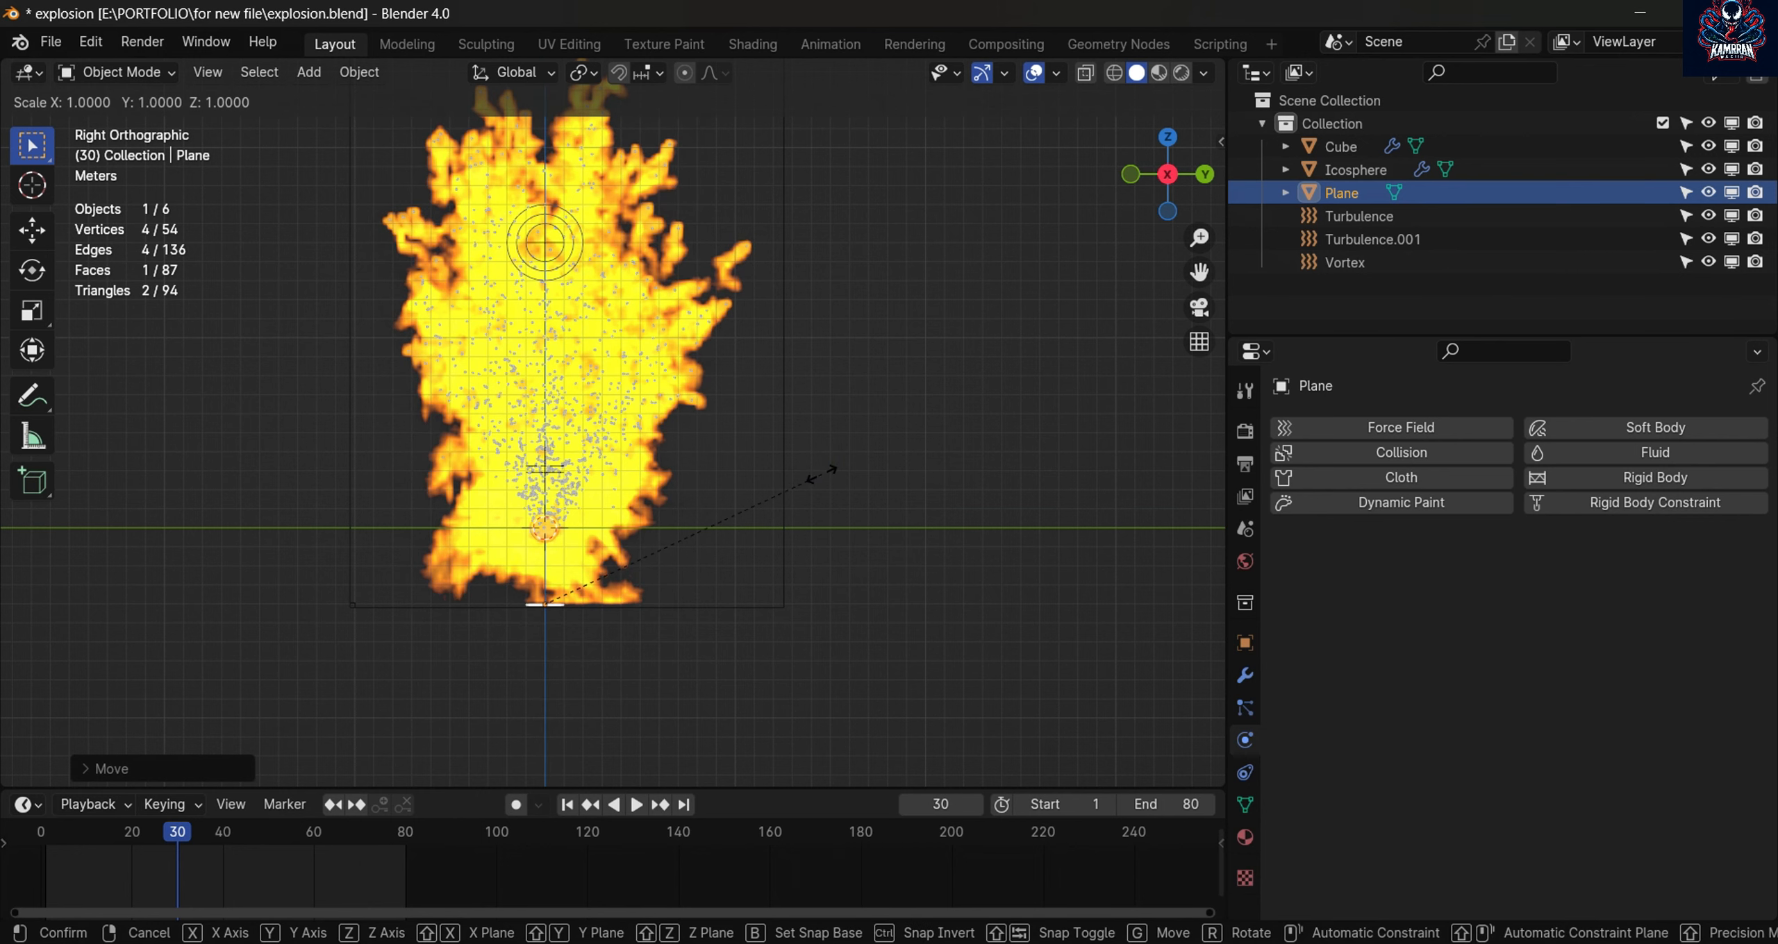
type("200")
left_click(822, 476)
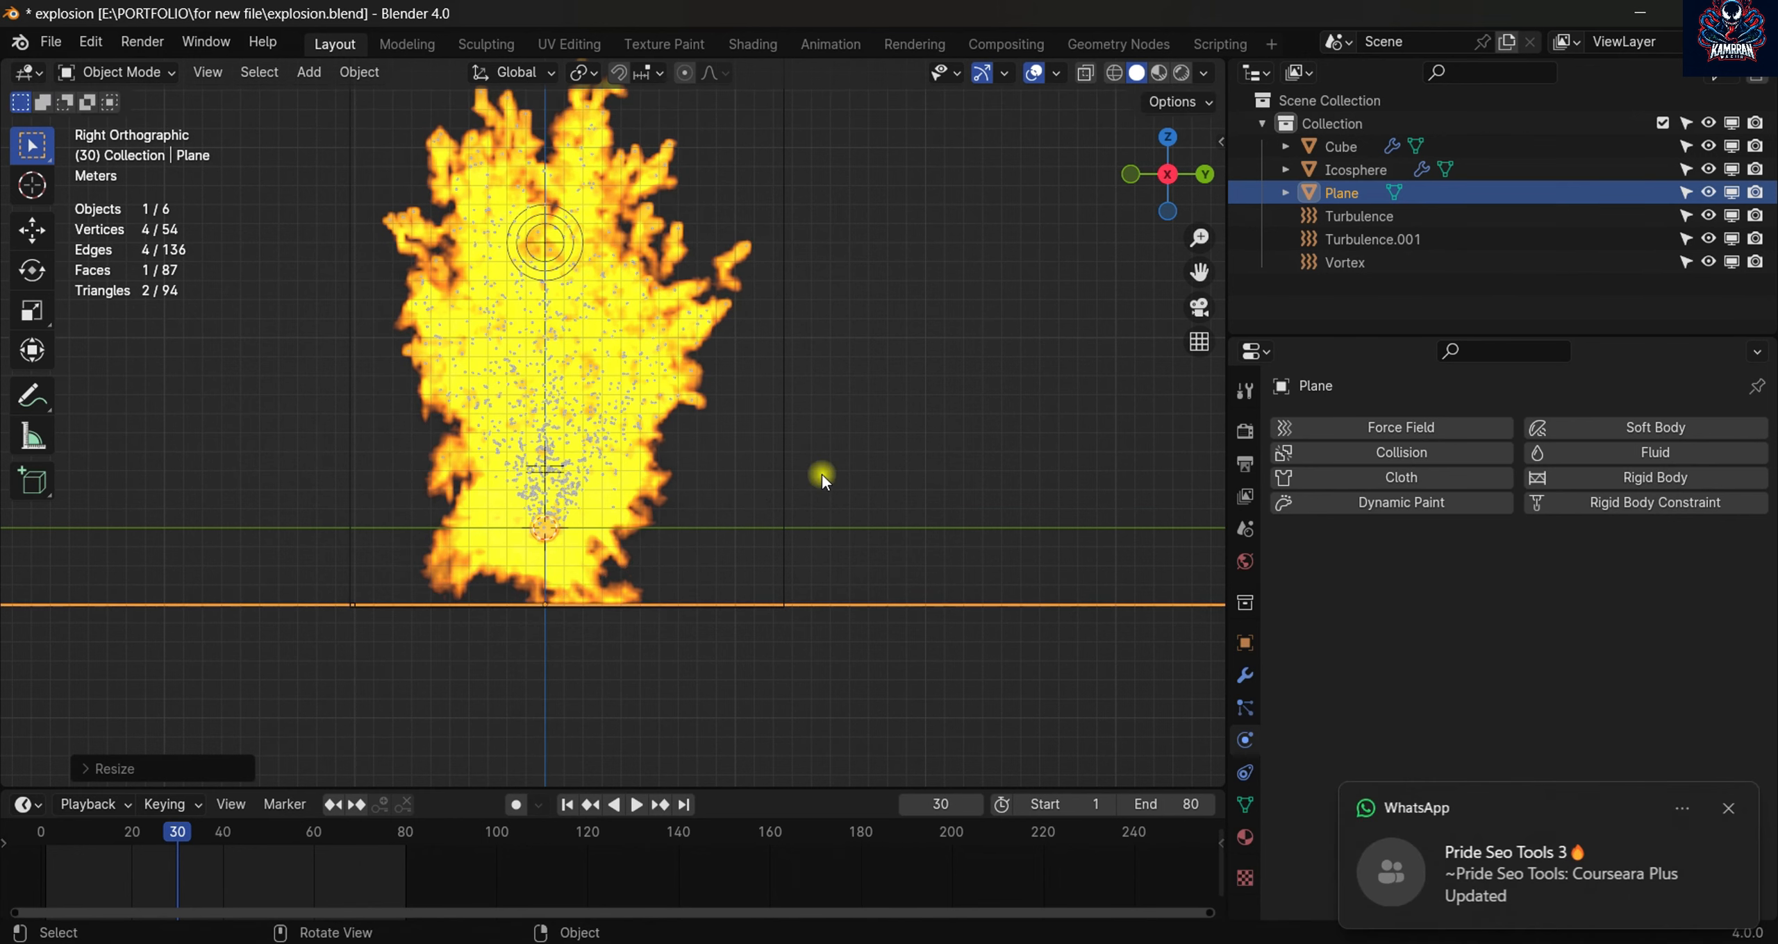
middle_click_drag(822, 475, 778, 528)
scroll(778, 528, "down", 5)
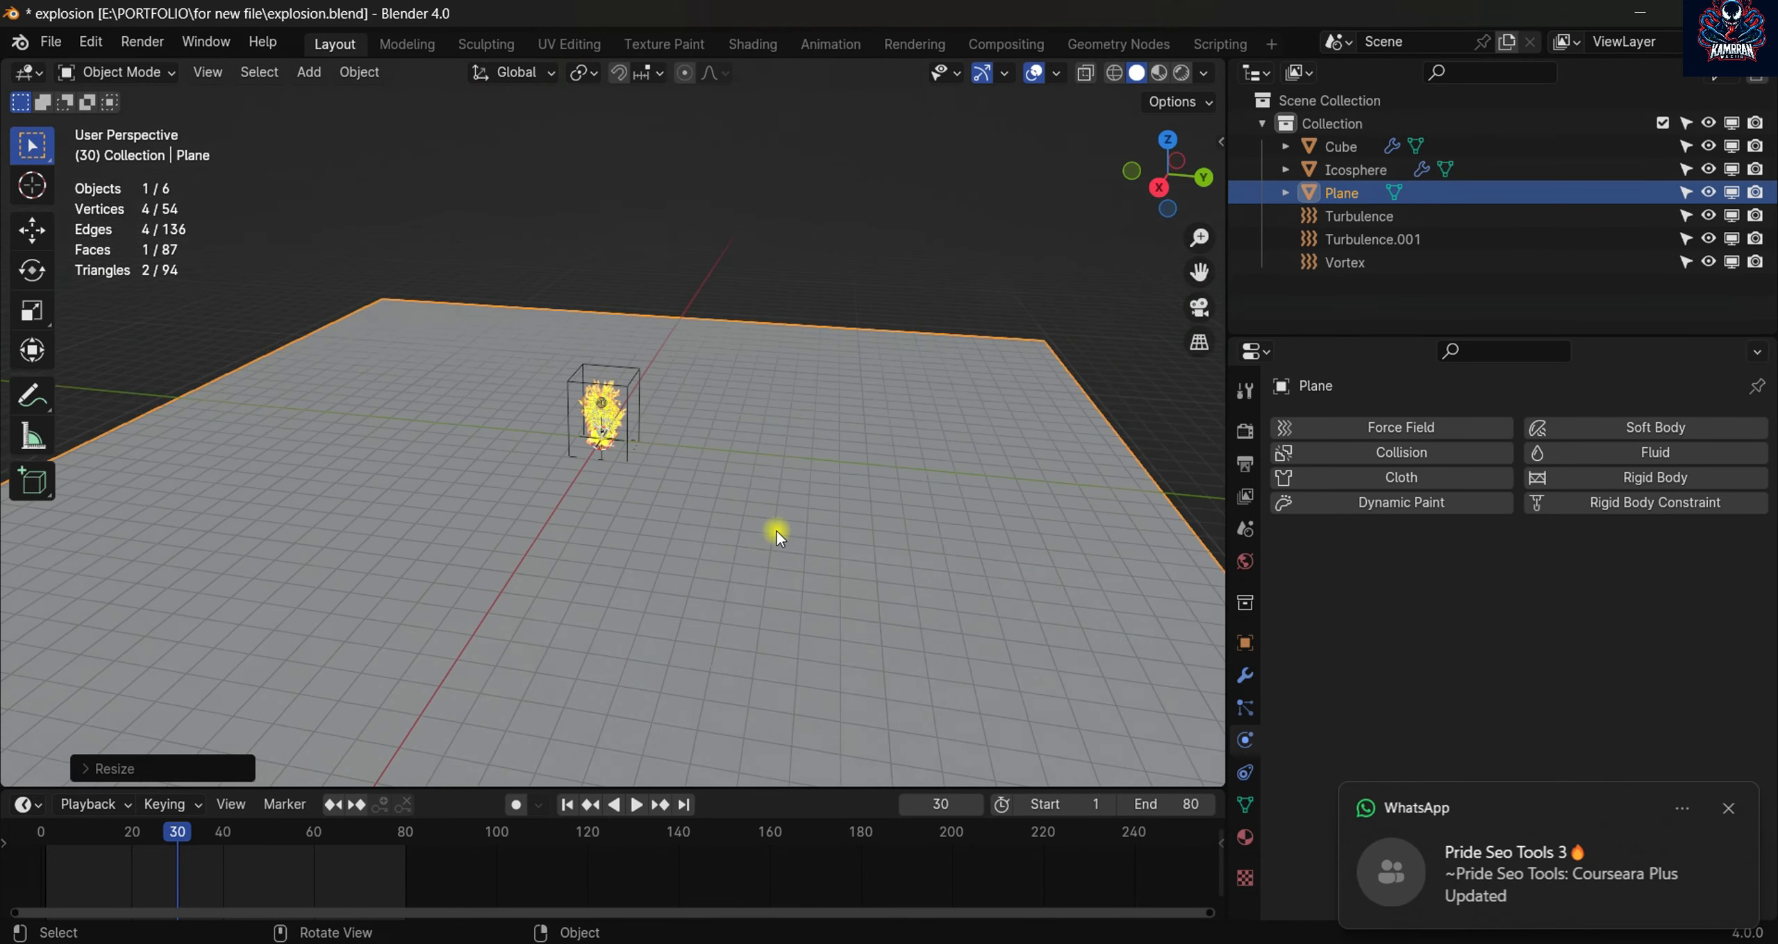
scroll(792, 465, "up", 3)
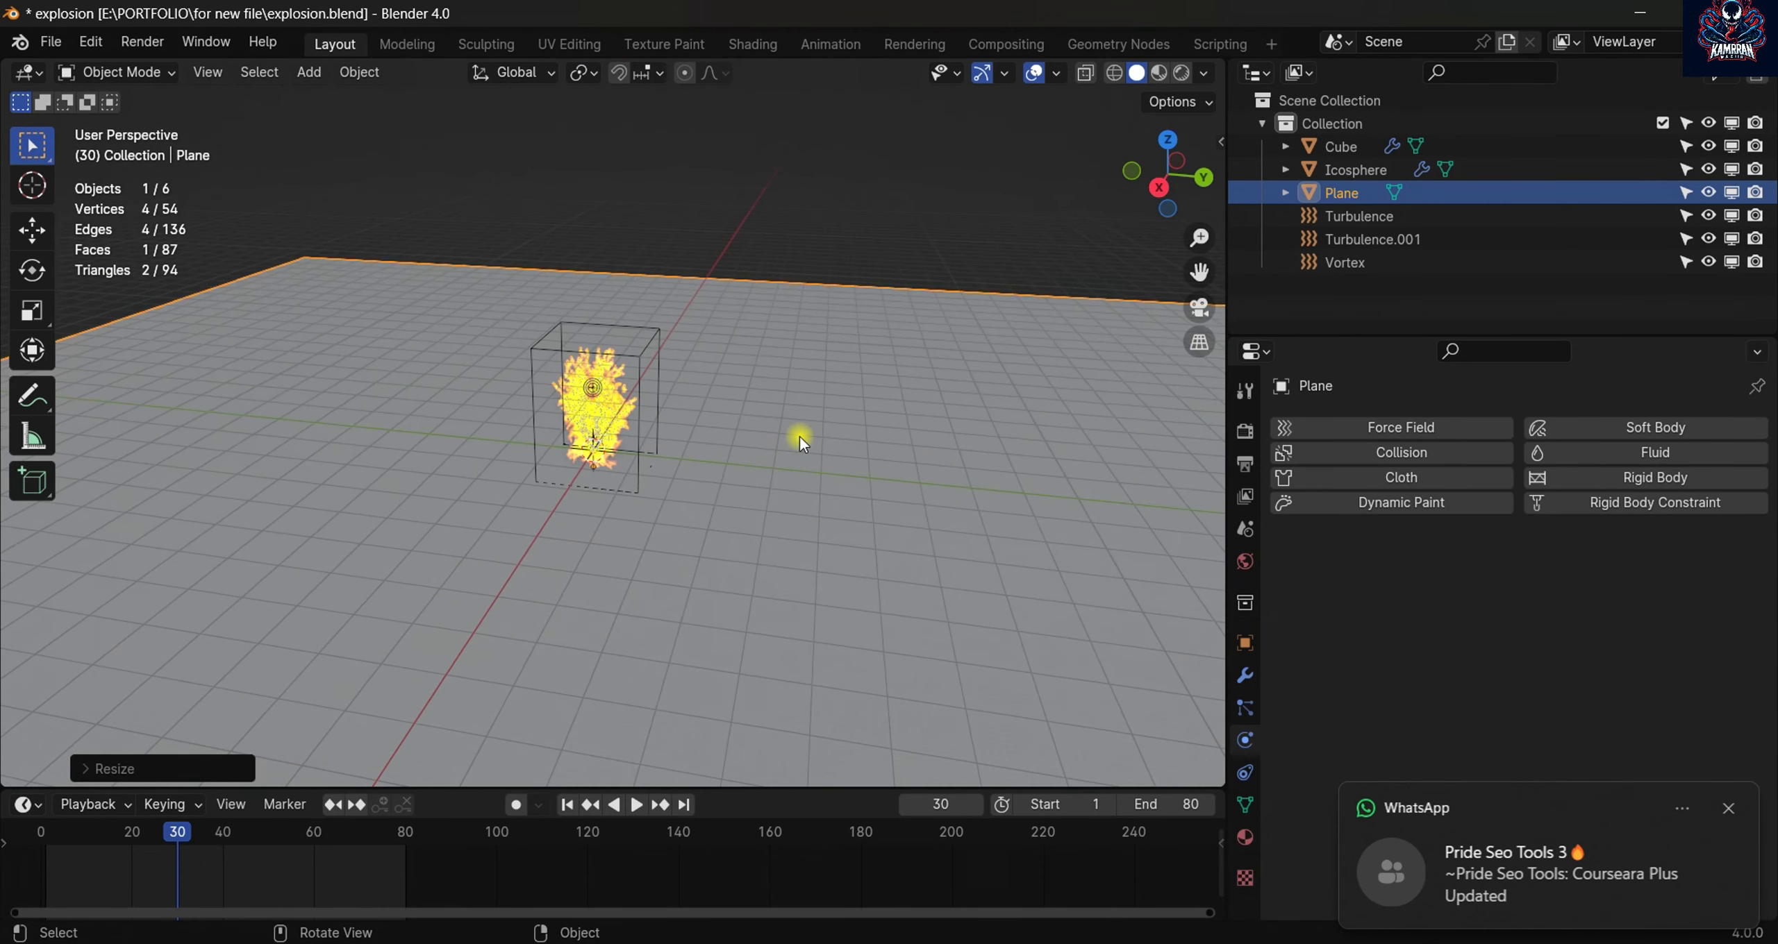
key("g")
left_click(719, 596)
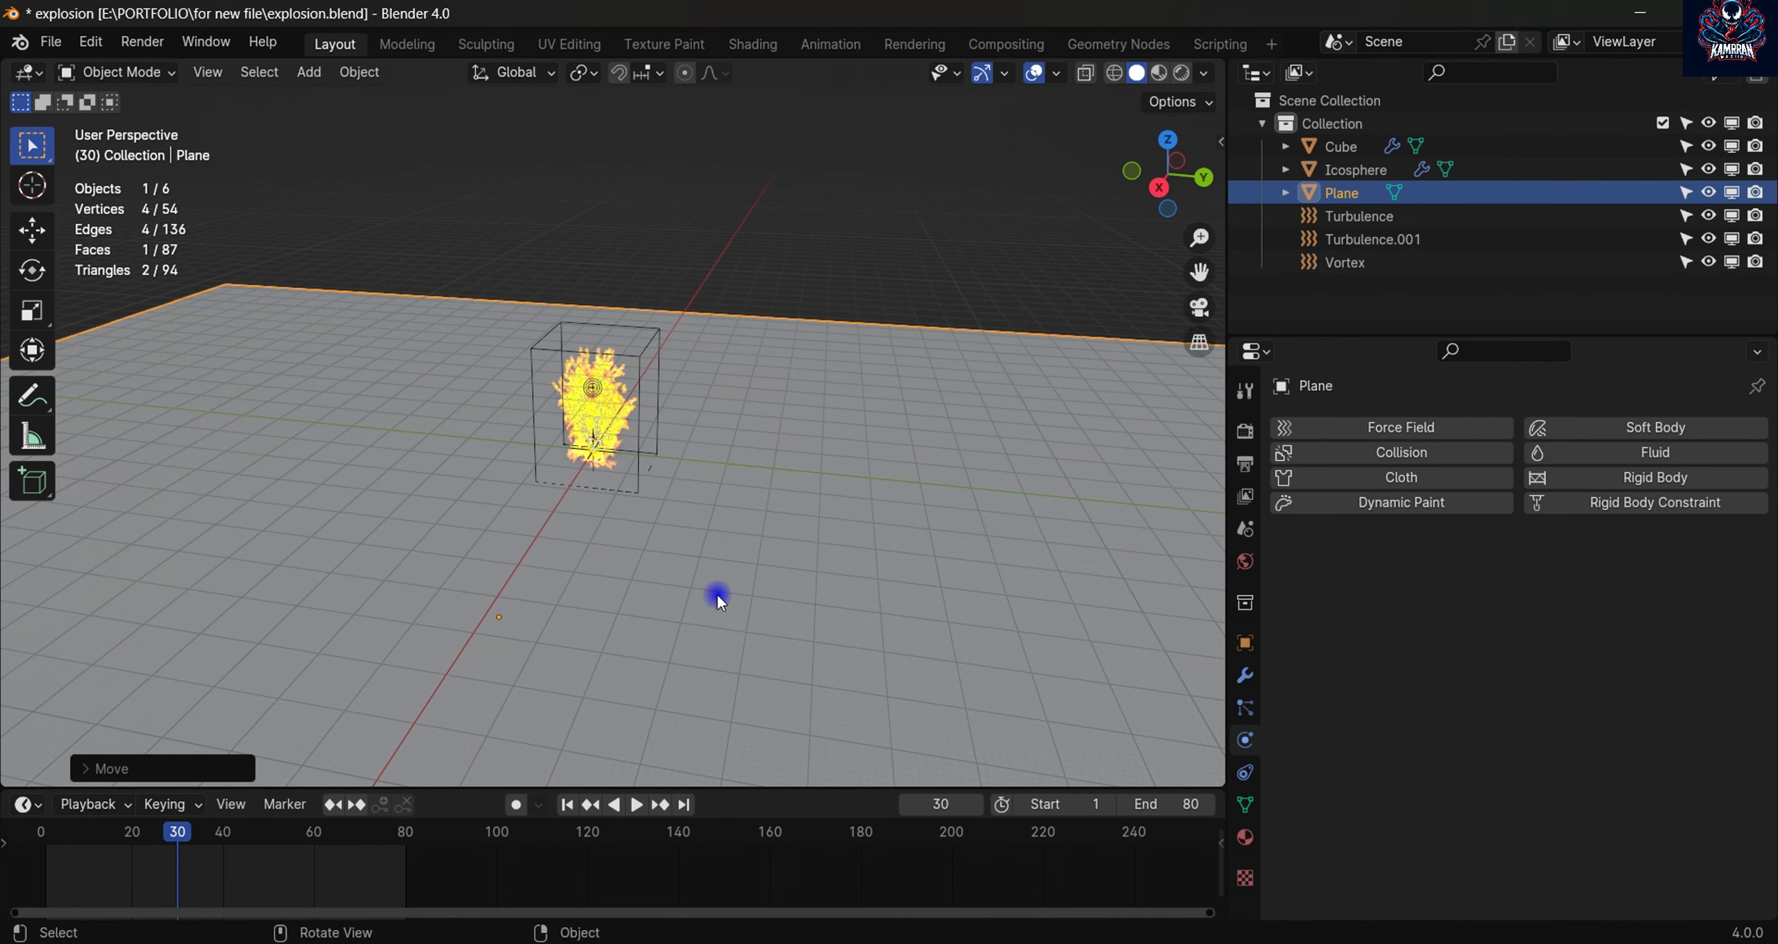
- Extrude the floor plane's rear edge upward along Z to form a tall back wall
key("Tab")
left_click(219, 72)
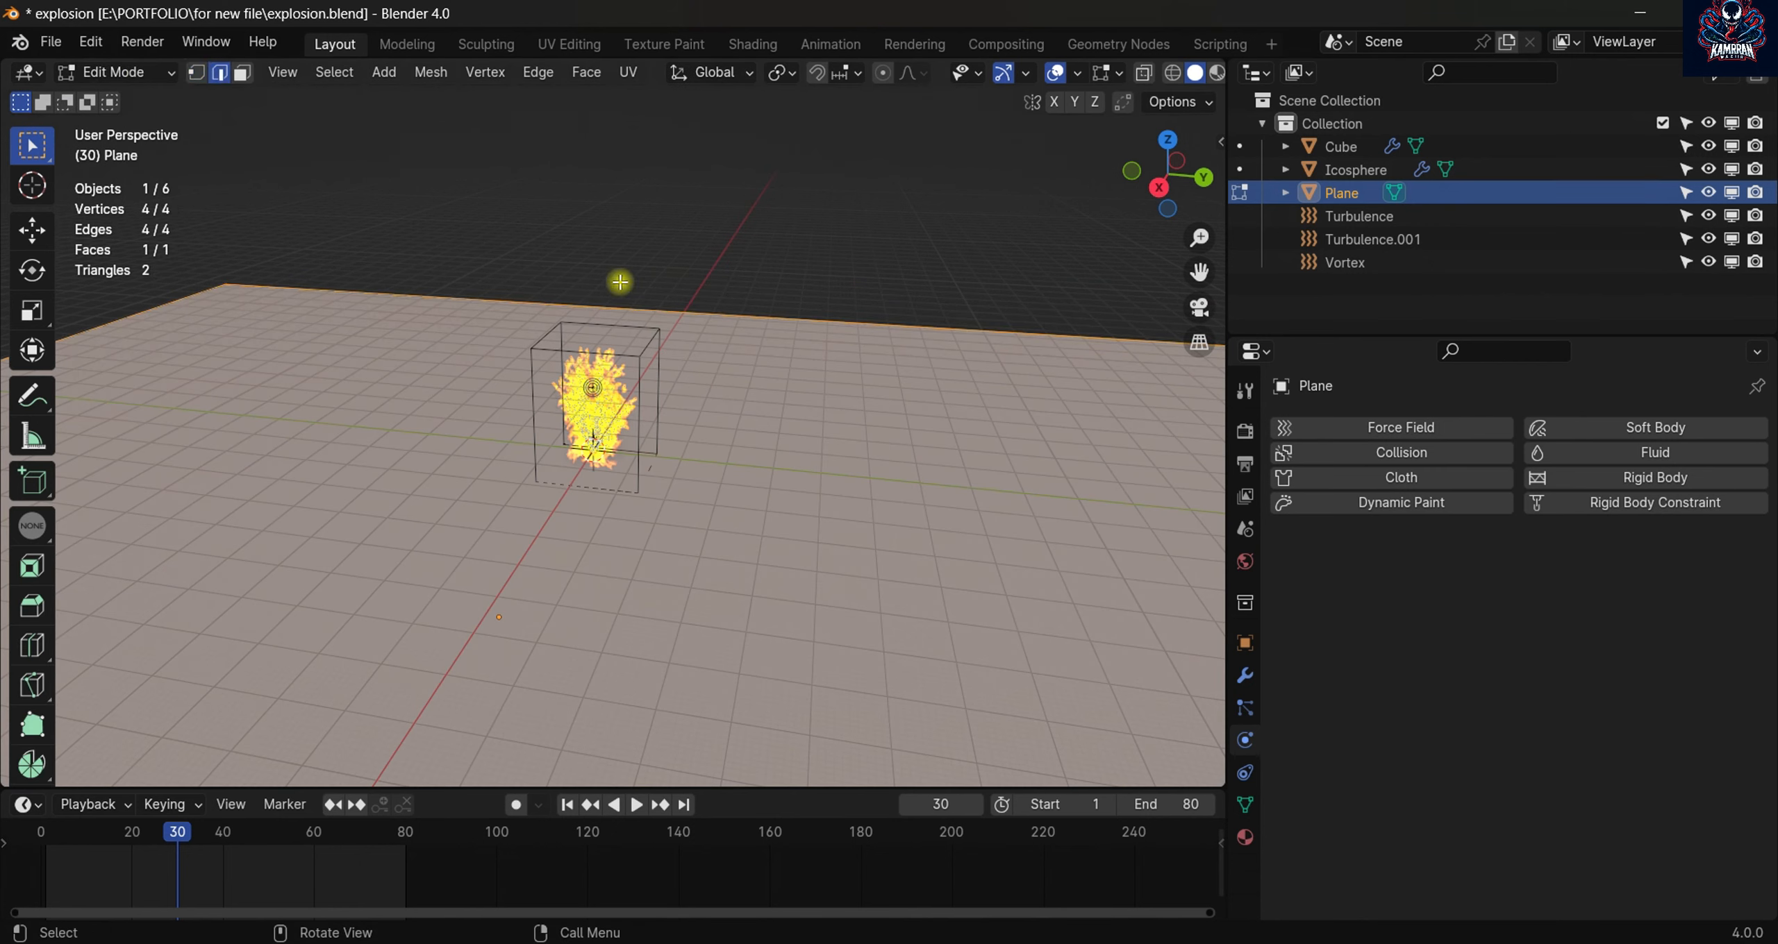
left_click(635, 302)
key("e")
key("z")
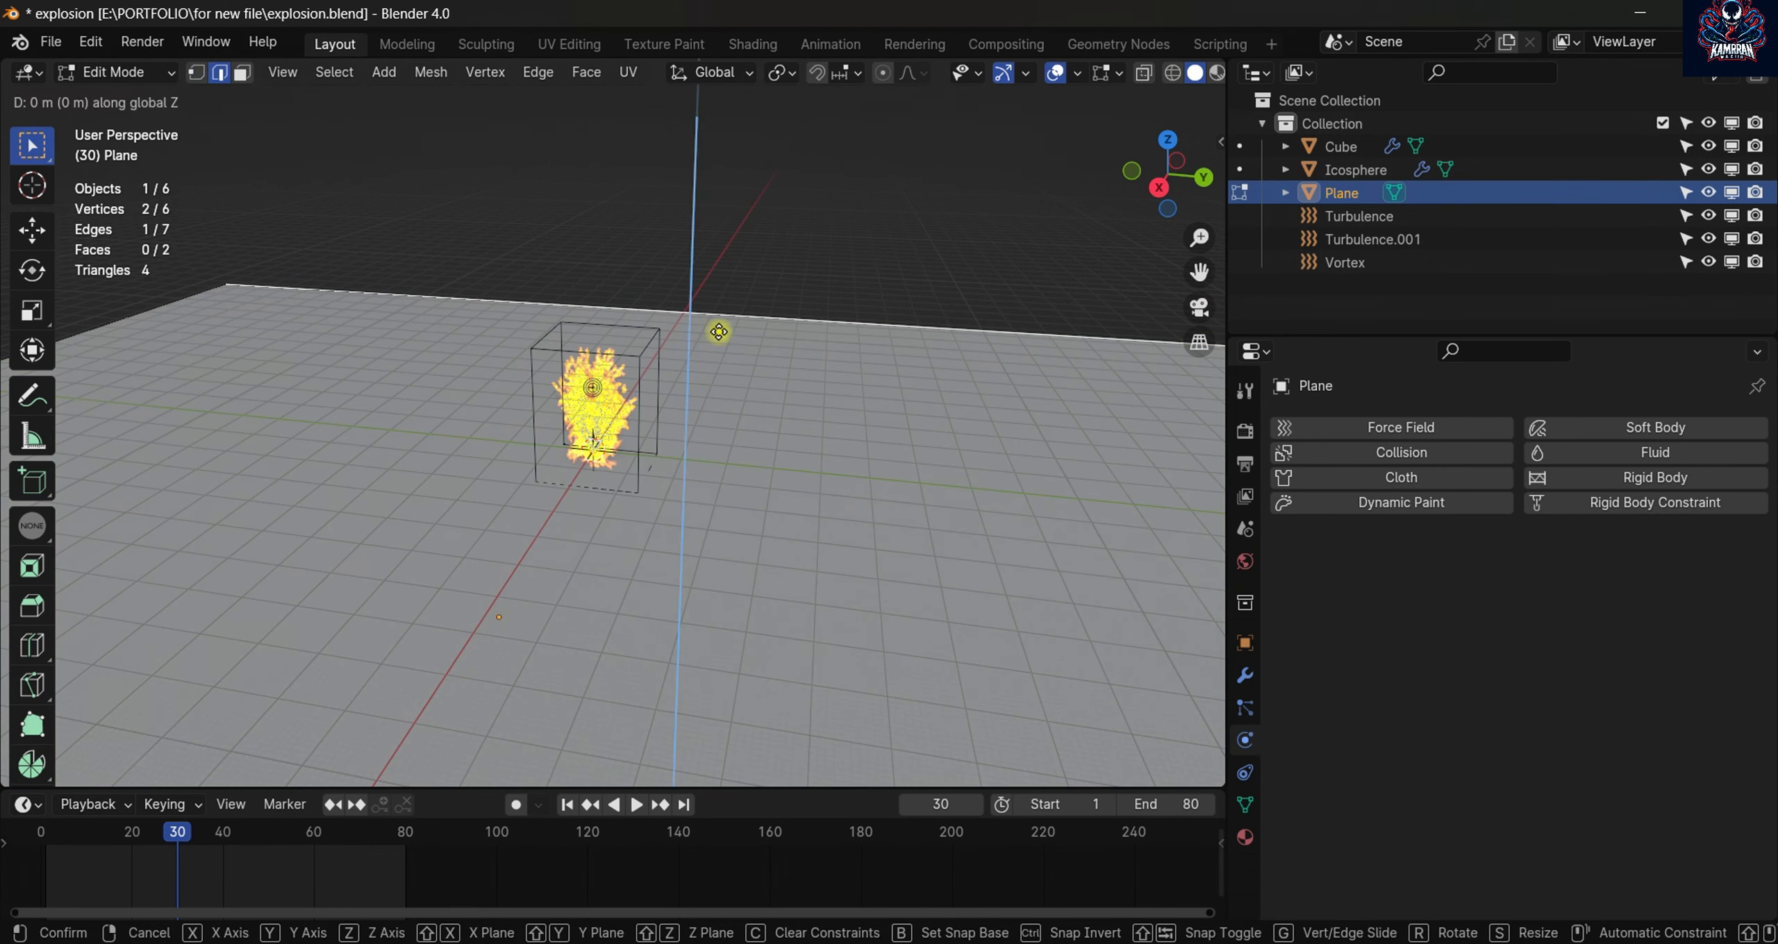
left_click(752, 470)
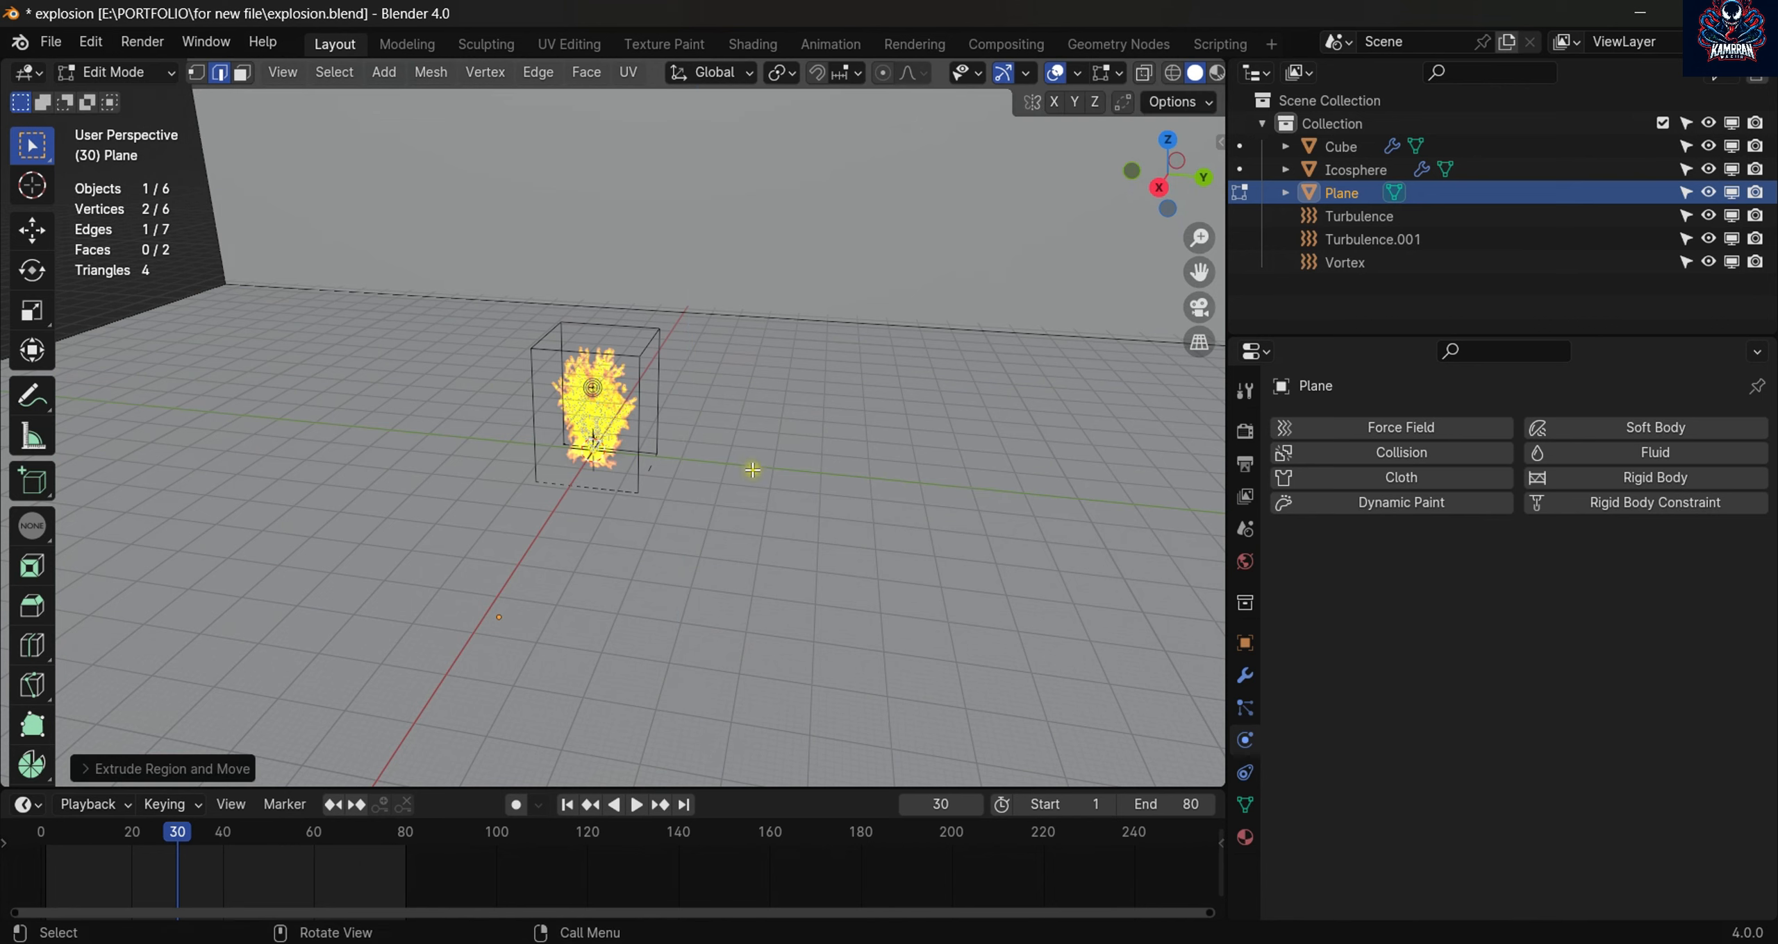
- Bevel the edge between floor and wall with 4 segments and about 0.145 m width, and return to Object Mode
left_click(790, 330)
key("ctrl+b")
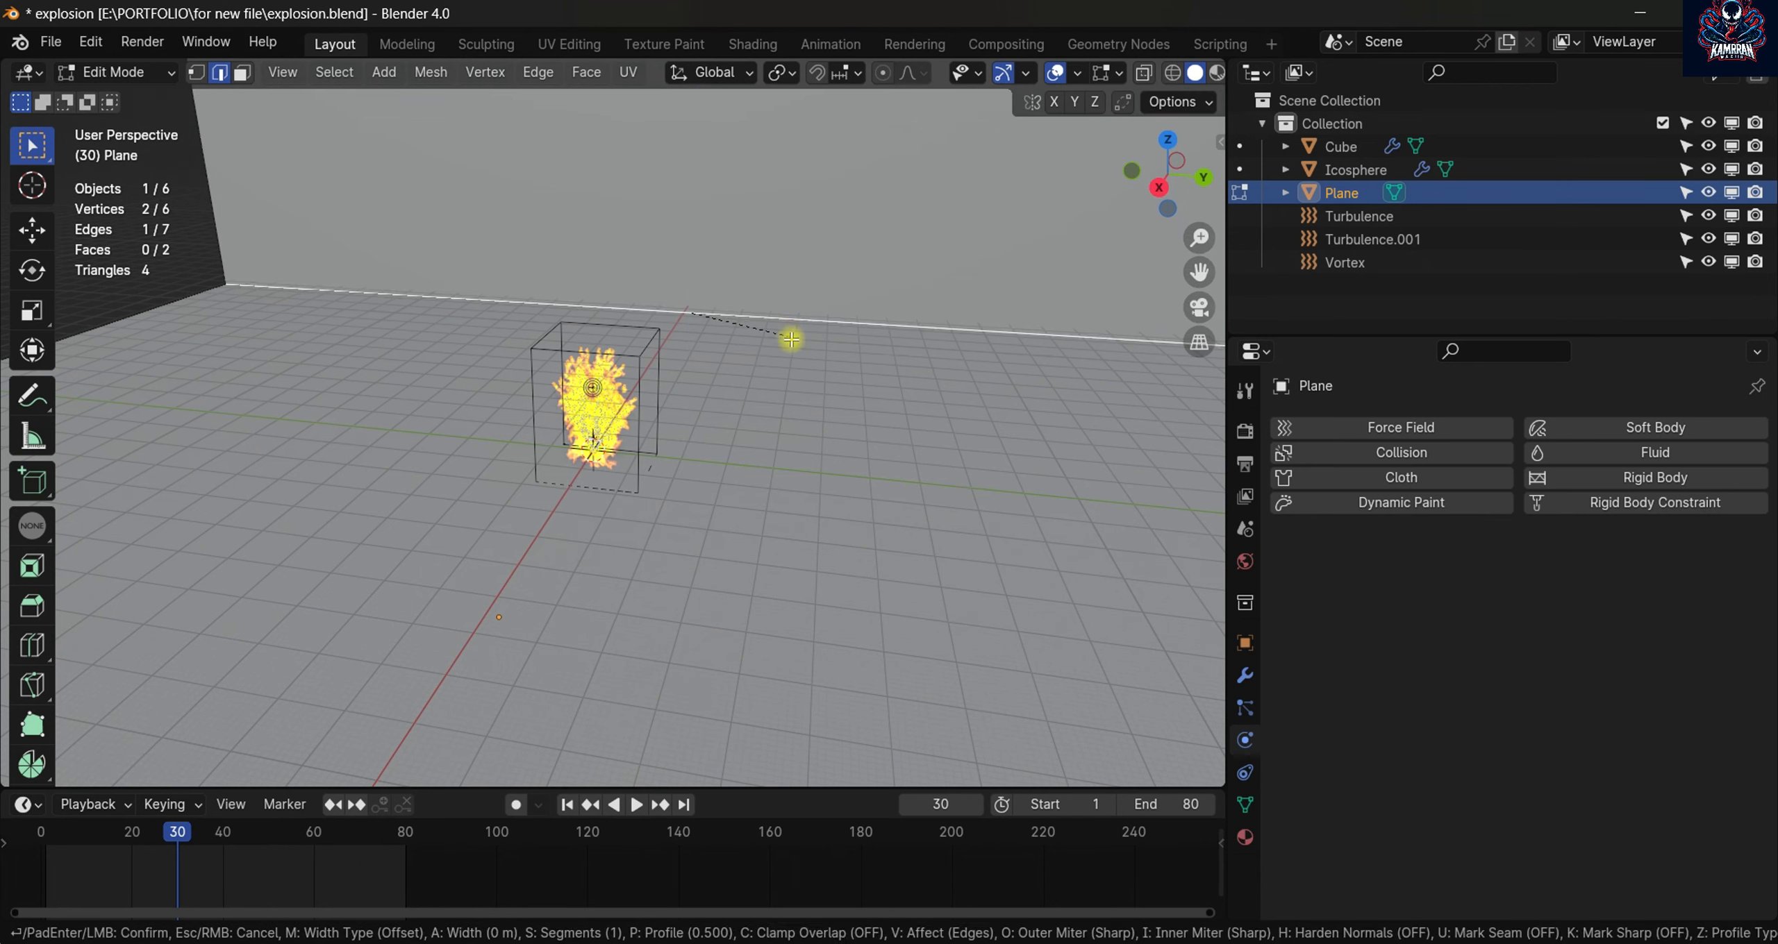
scroll(835, 405, "up", 3)
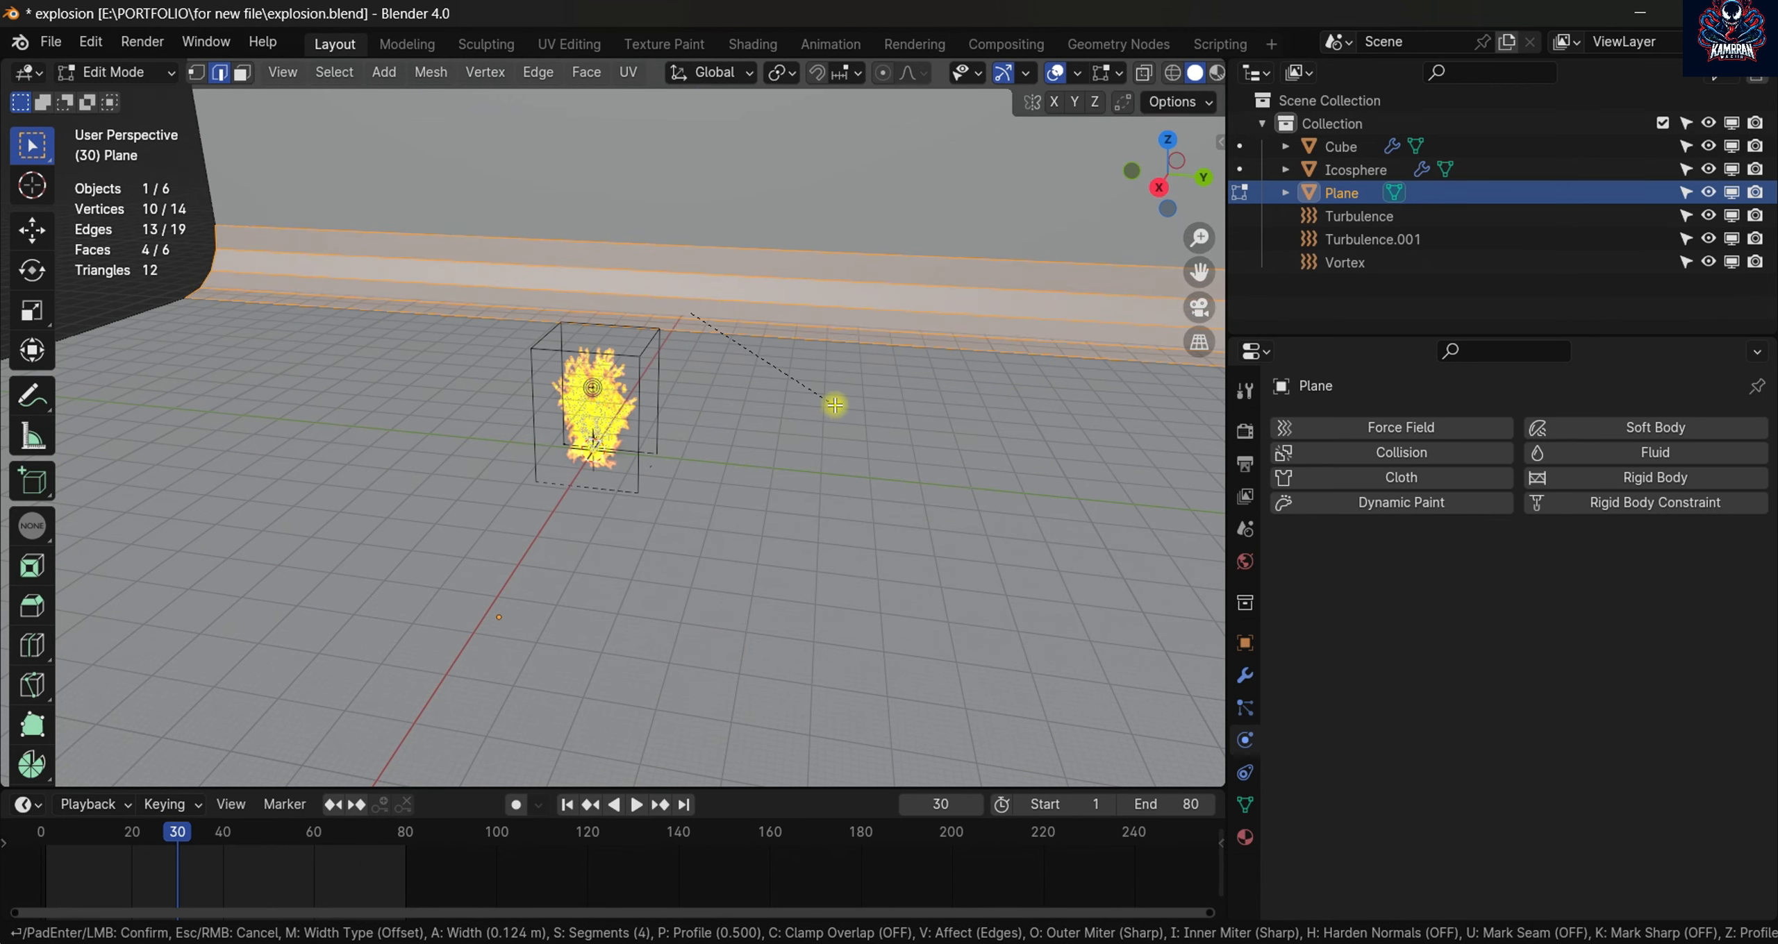
scroll(835, 412, "up", 3)
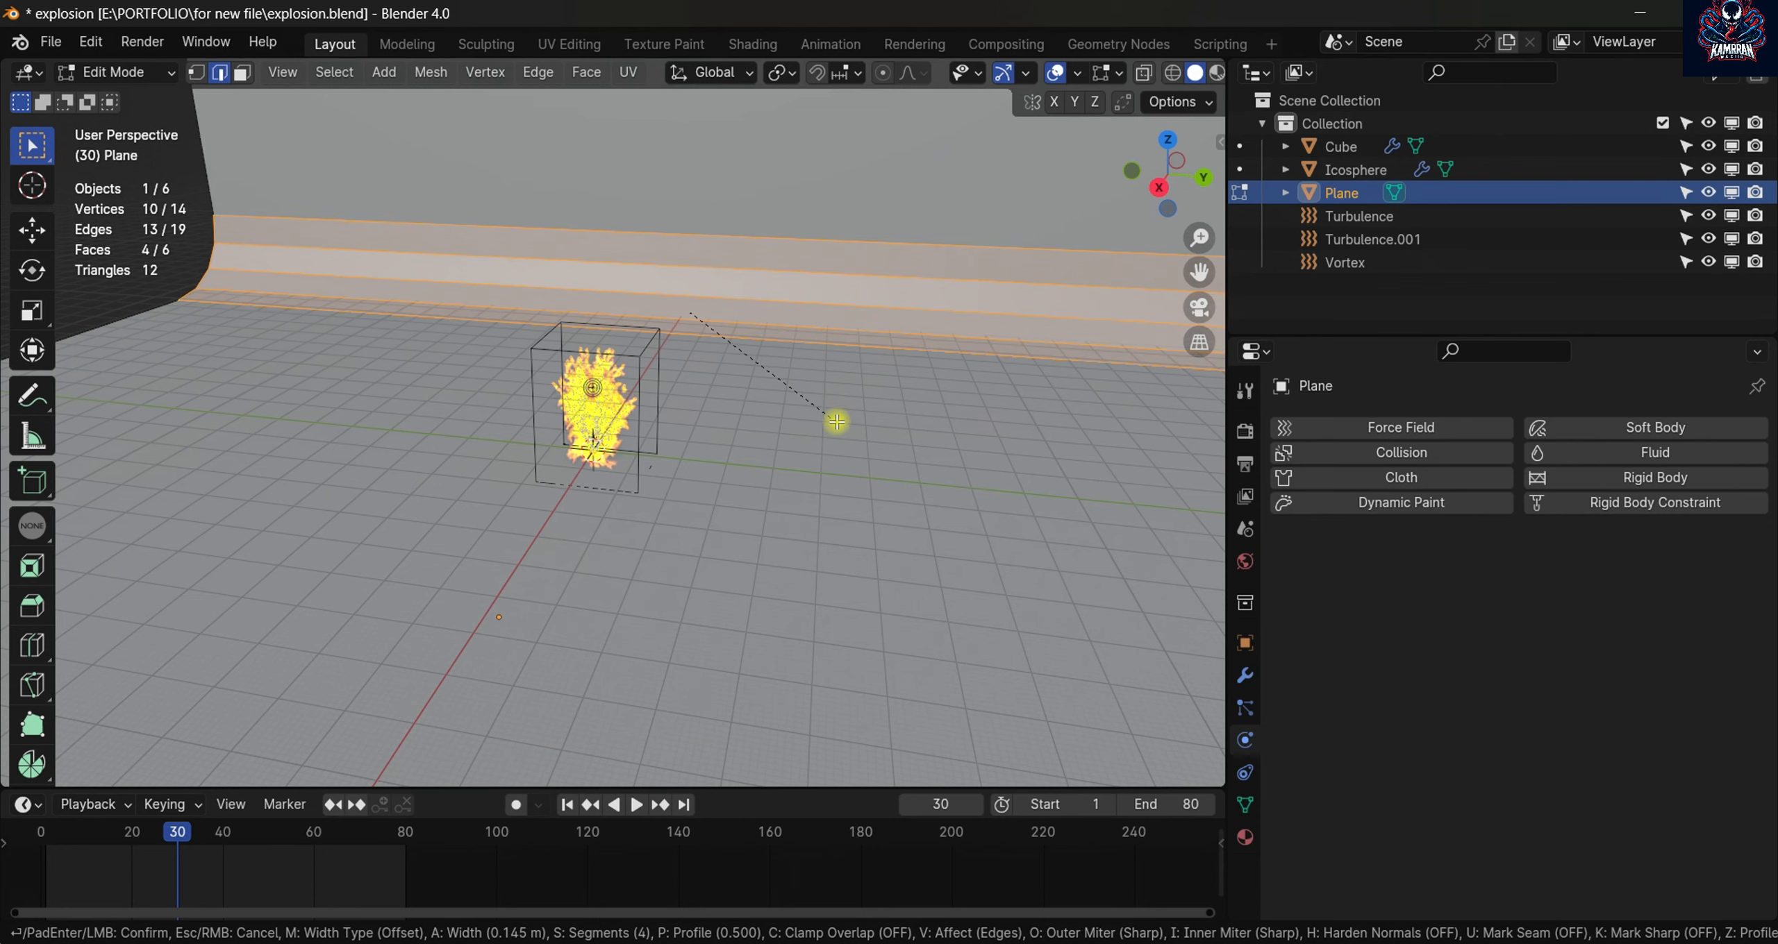
left_click(837, 422)
middle_click_drag(837, 422, 718, 325)
key("Tab")
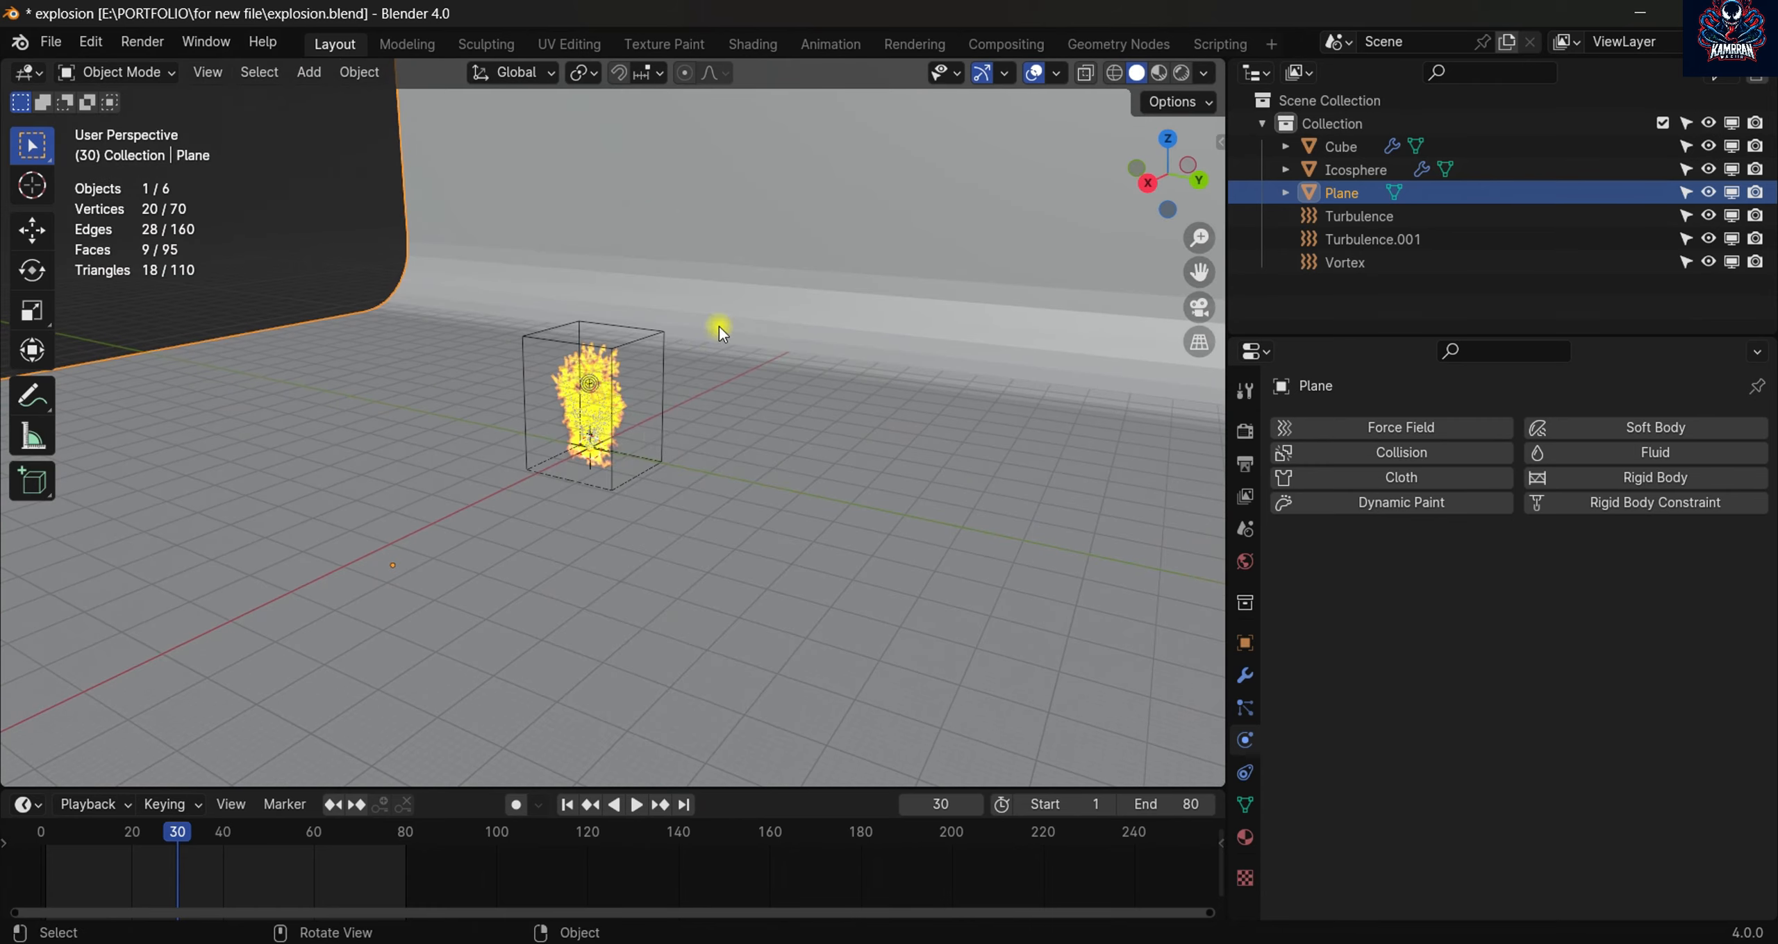
- Shade the curved backdrop smooth and reposition it along the X axis behind the fire
right_click(718, 325)
left_click(695, 303)
key("g")
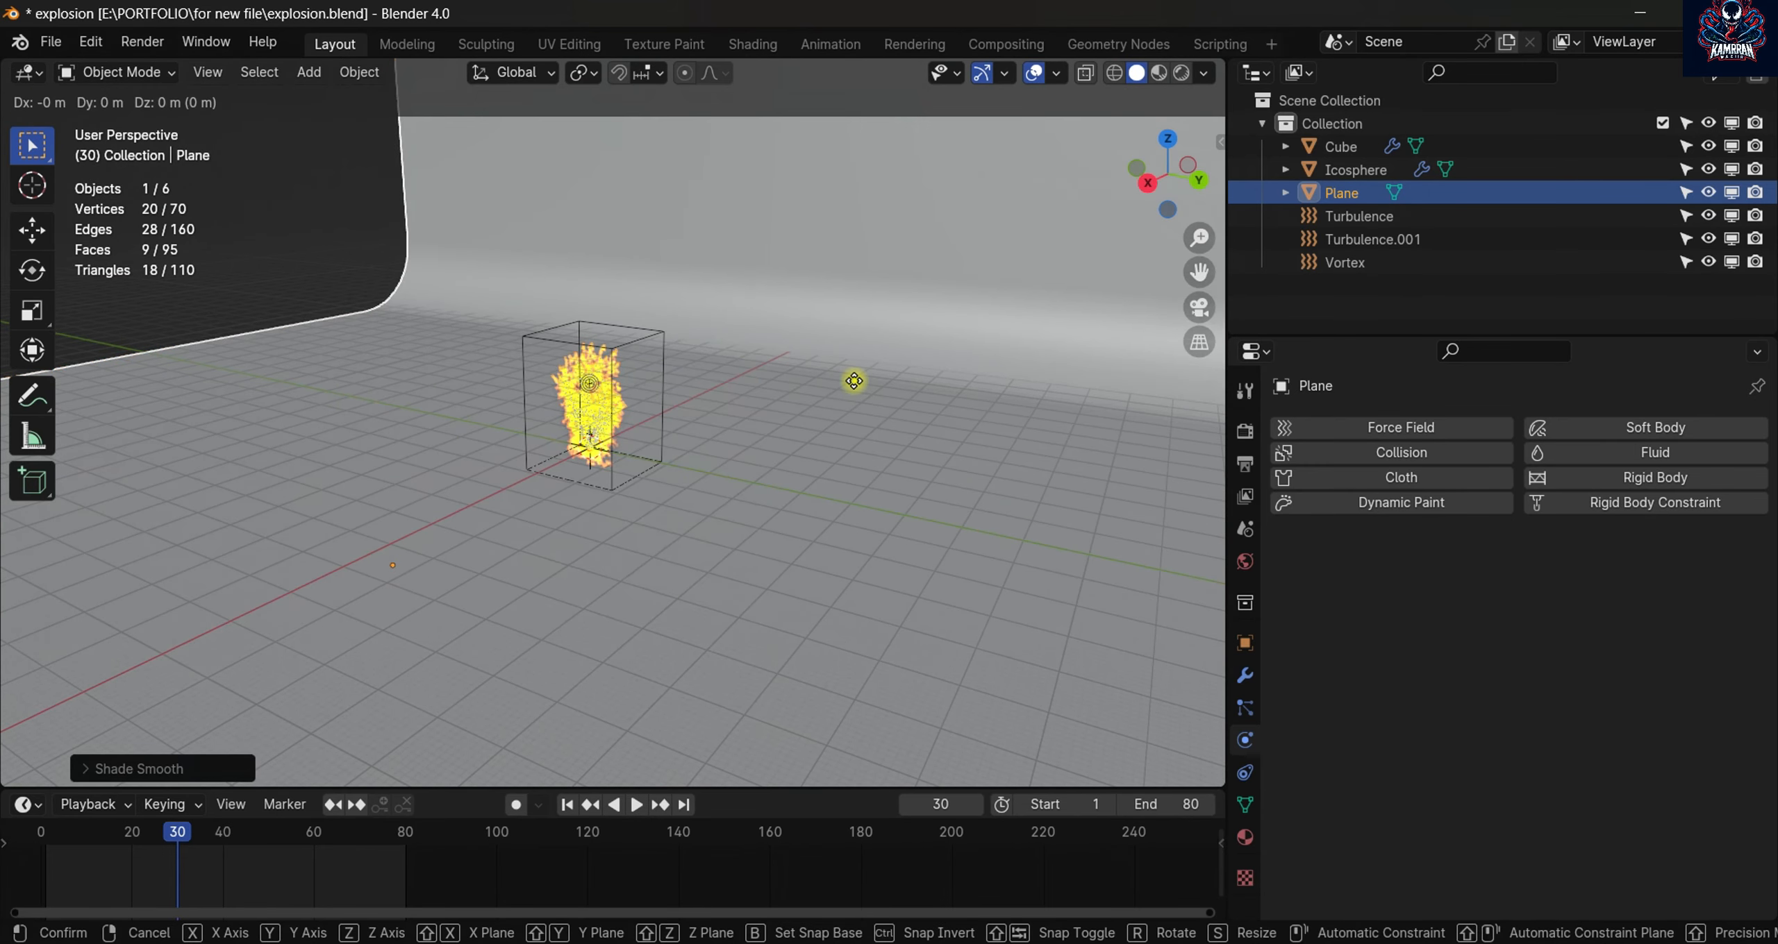
key("x")
left_click(566, 503)
middle_click_drag(565, 503, 700, 487)
scroll(700, 487, "up", 4)
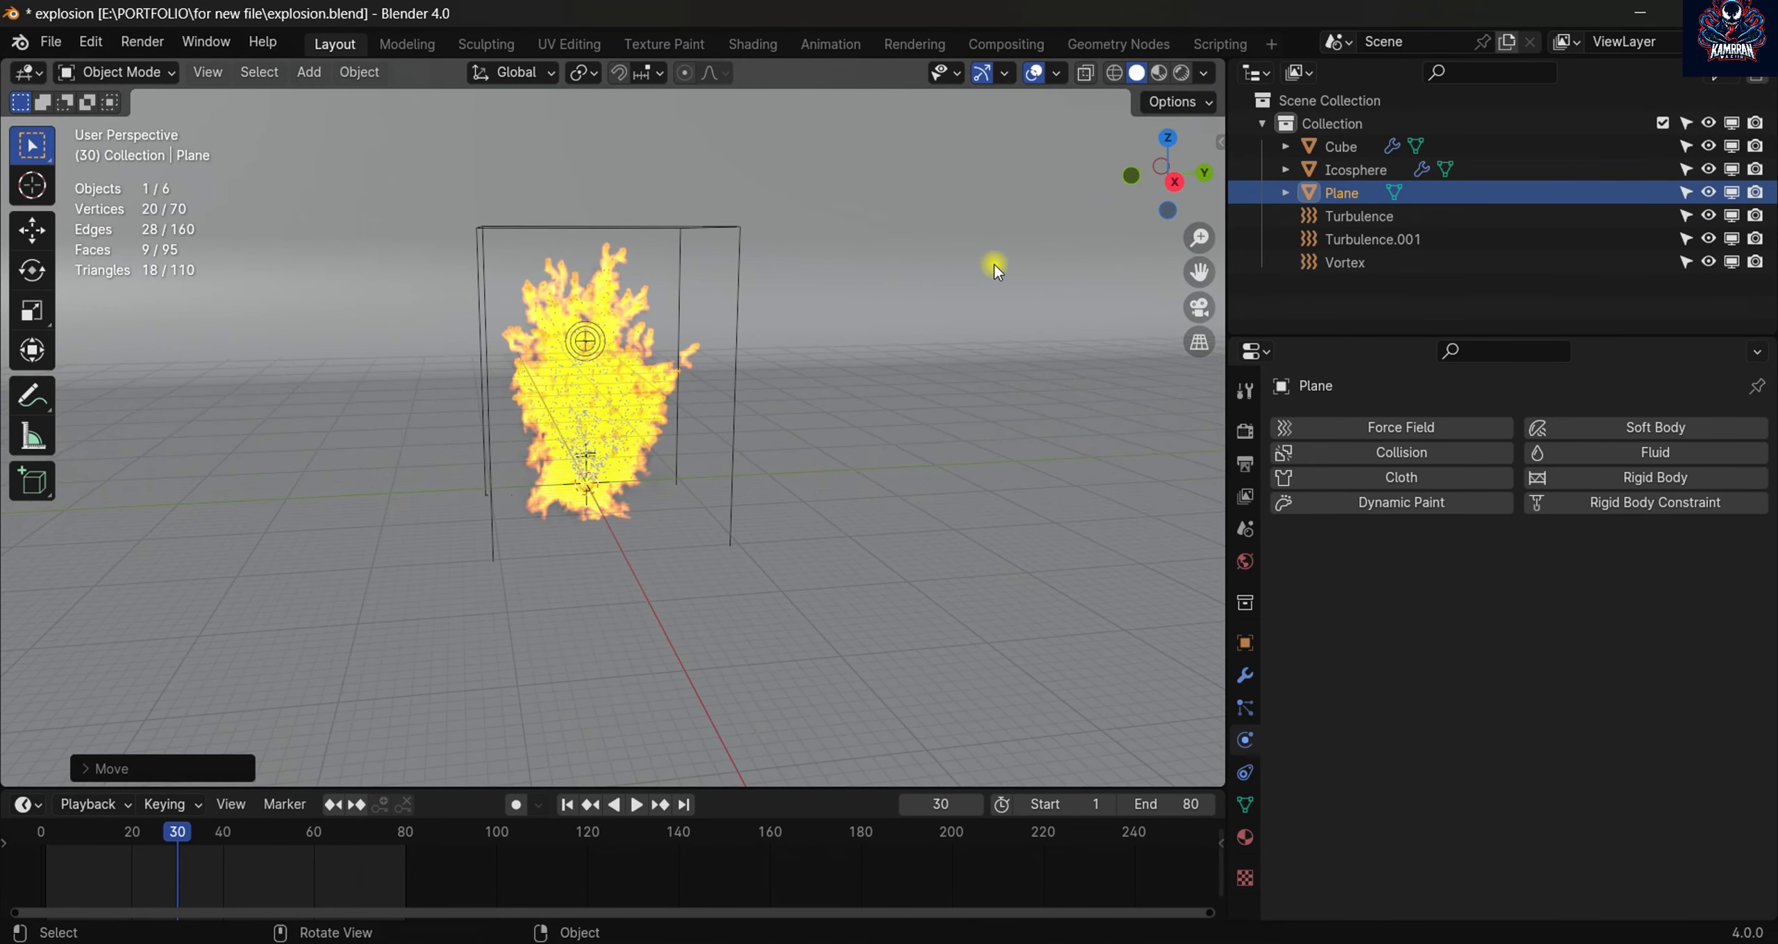
- Set the render engine to Cycles with GPU Compute as the device, and enable viewport denoising
left_click(1243, 437)
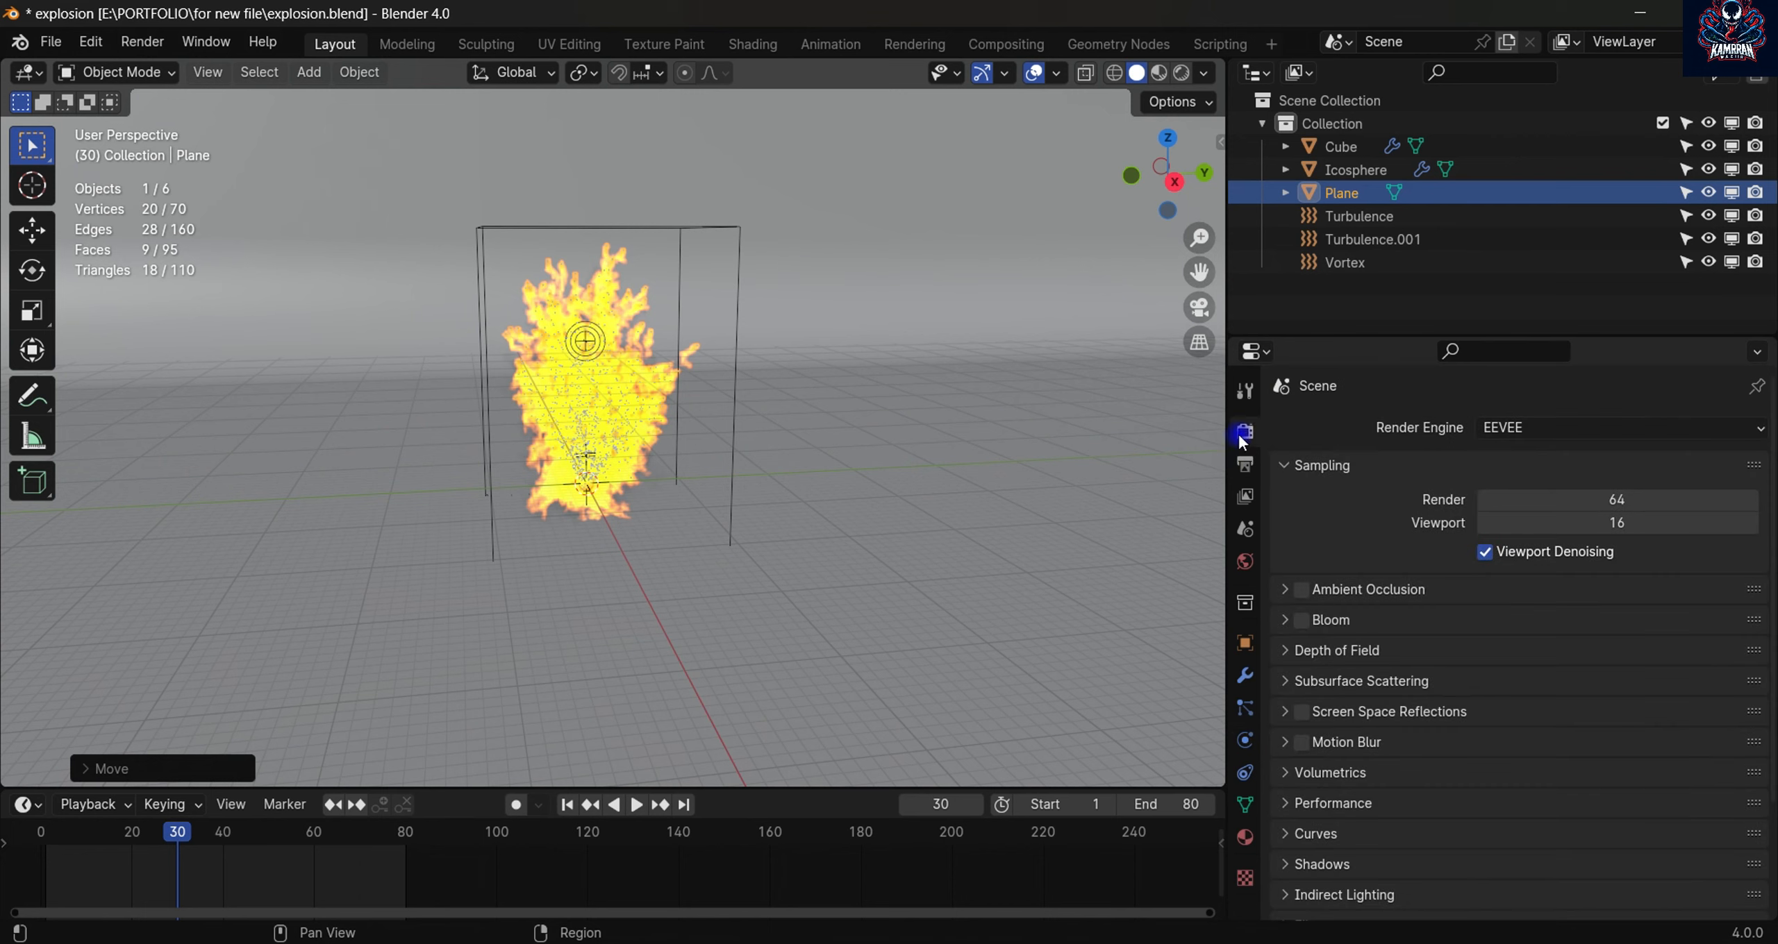
left_click(1493, 428)
left_click(1503, 504)
left_click(1556, 484)
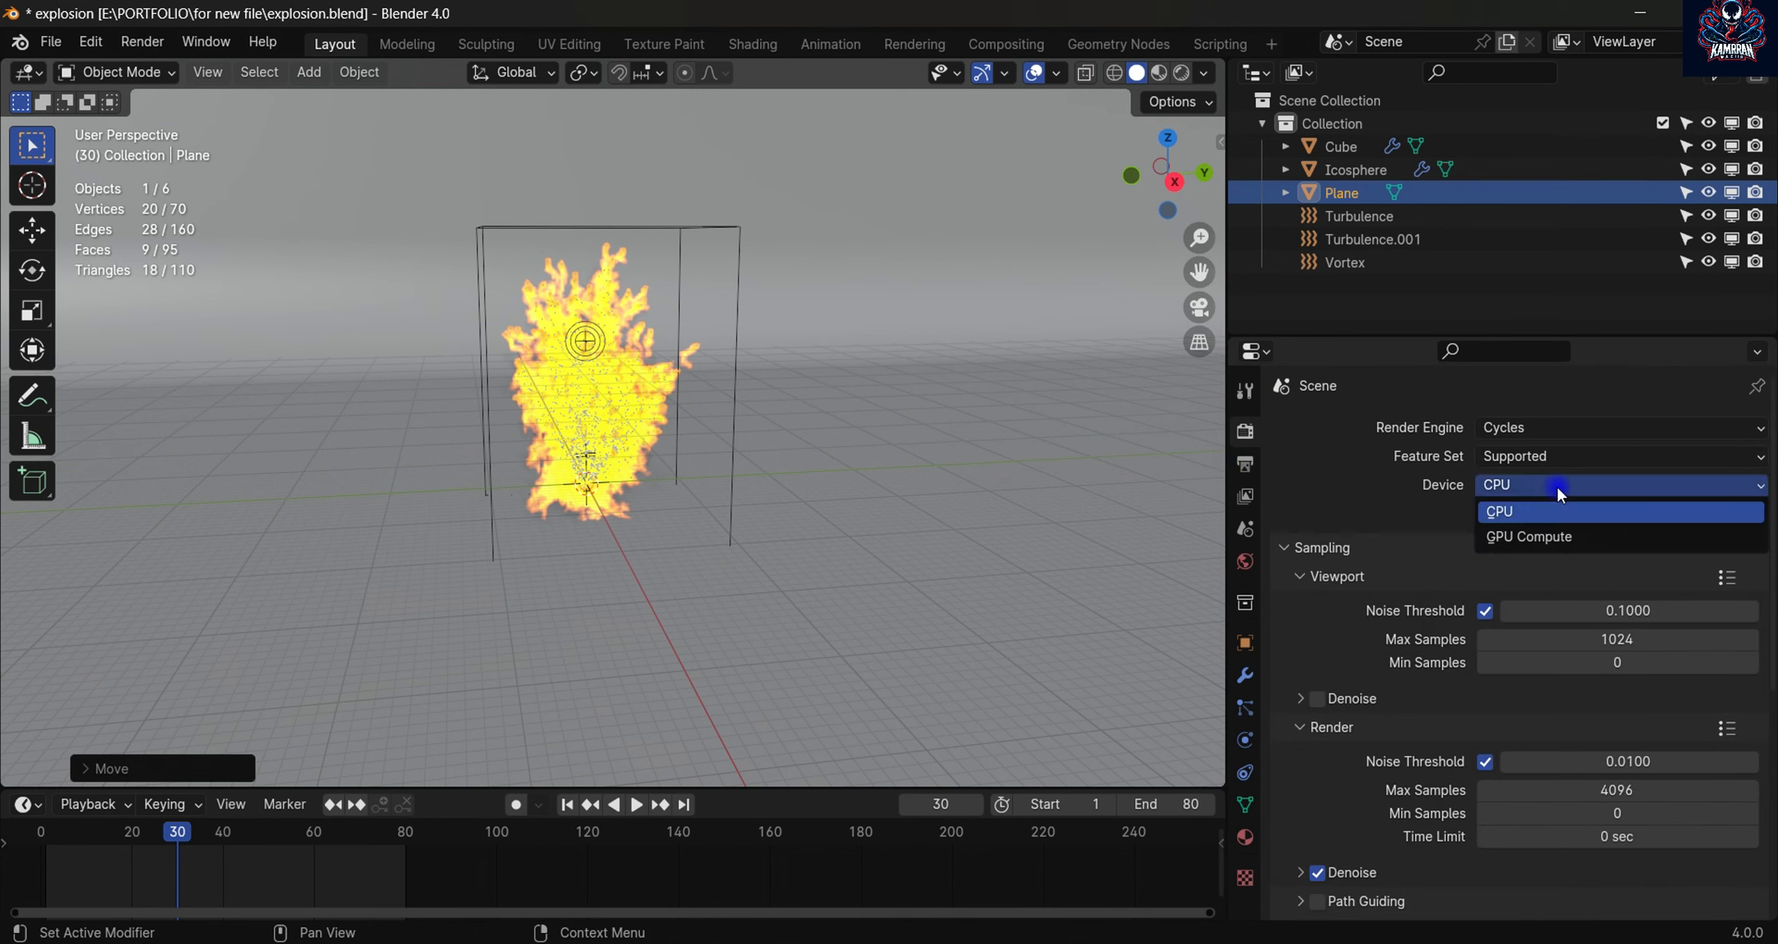
left_click(1543, 562)
left_click(1531, 494)
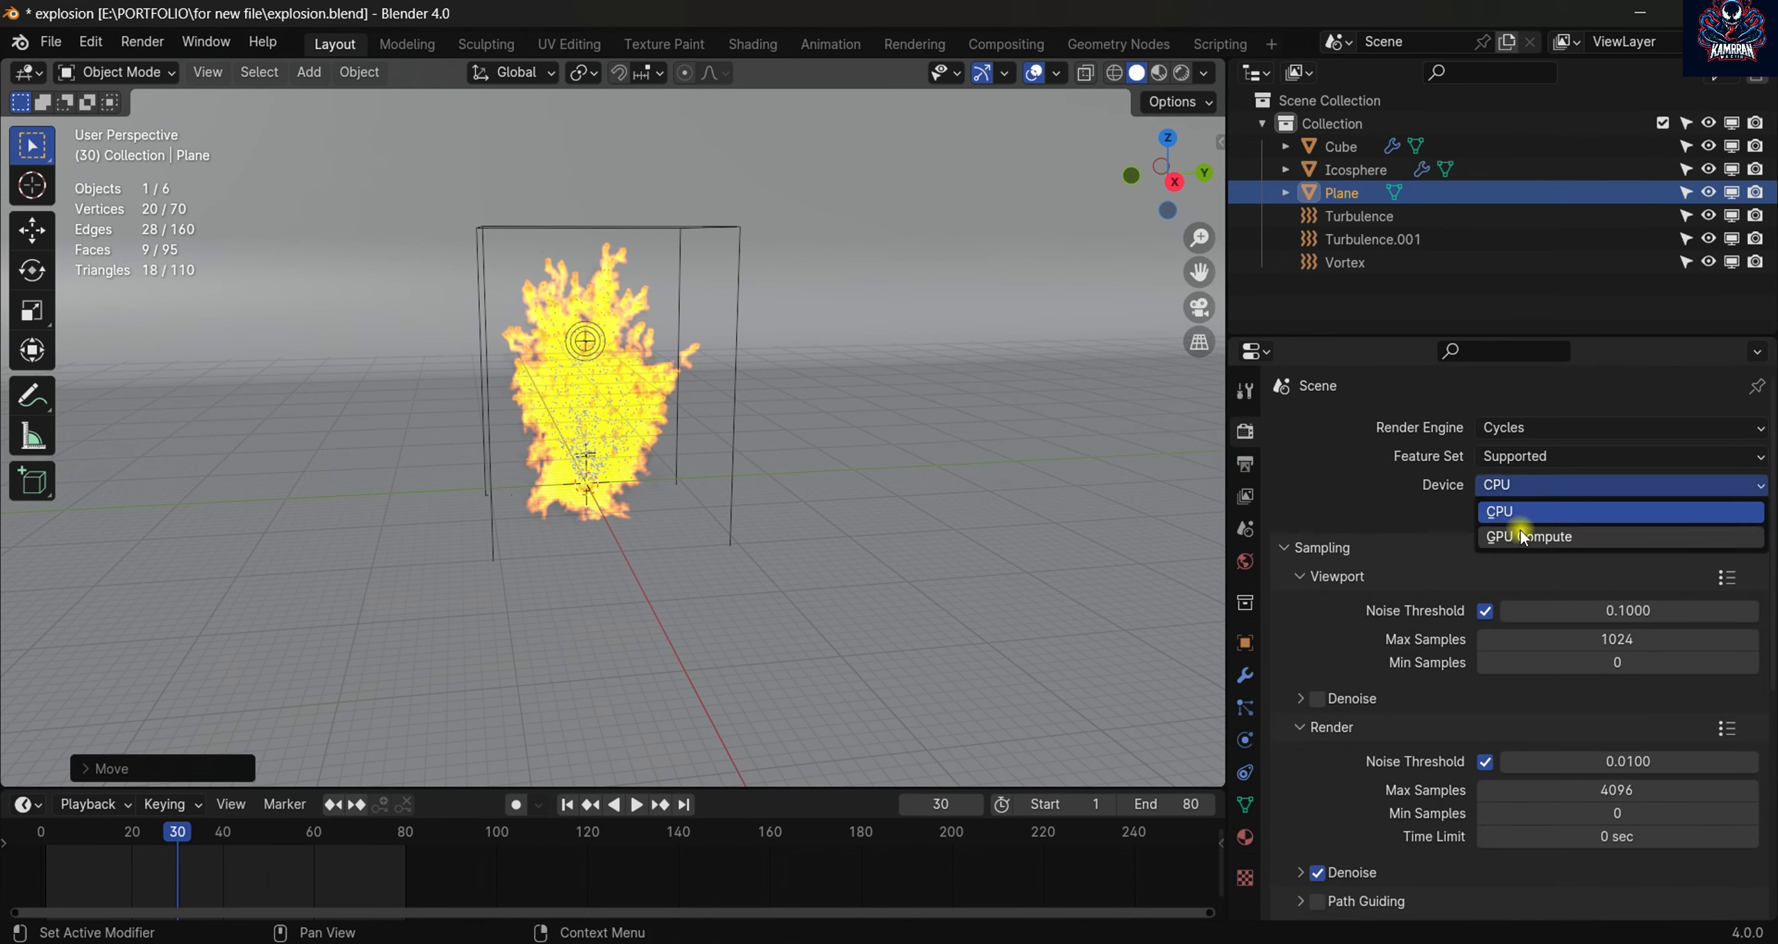
left_click(1522, 537)
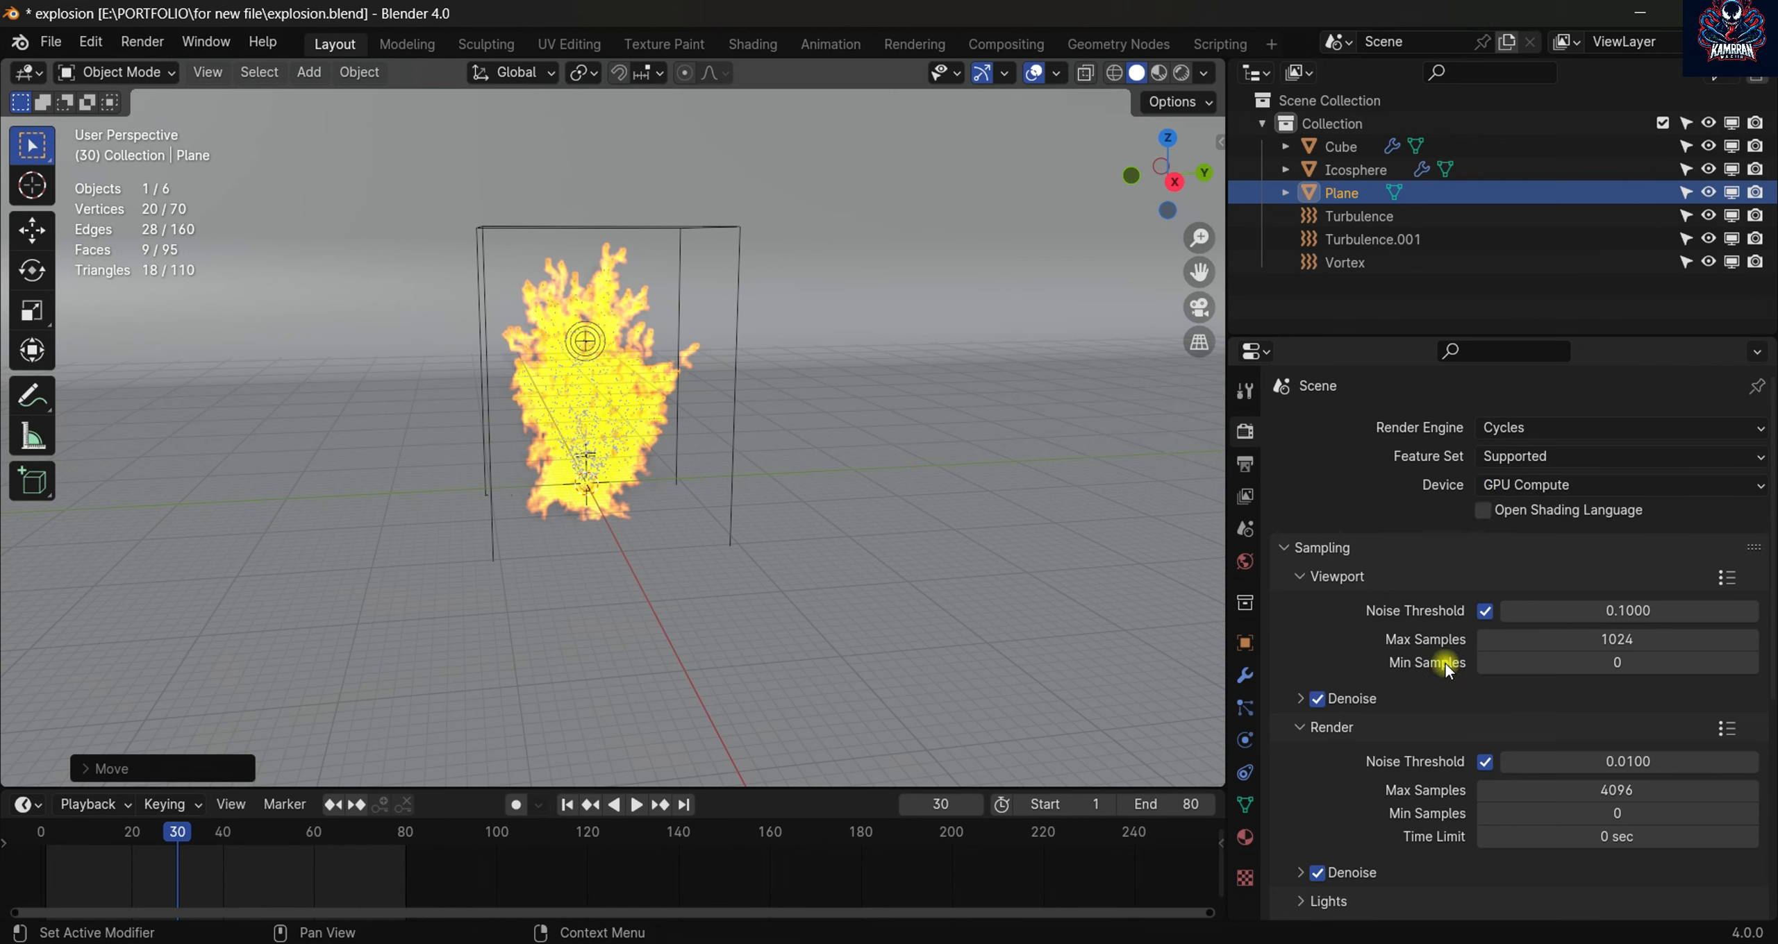
- Enable a transparent film background in the Cycles render settings
scroll(1447, 671, "down", 5)
left_click(1309, 752)
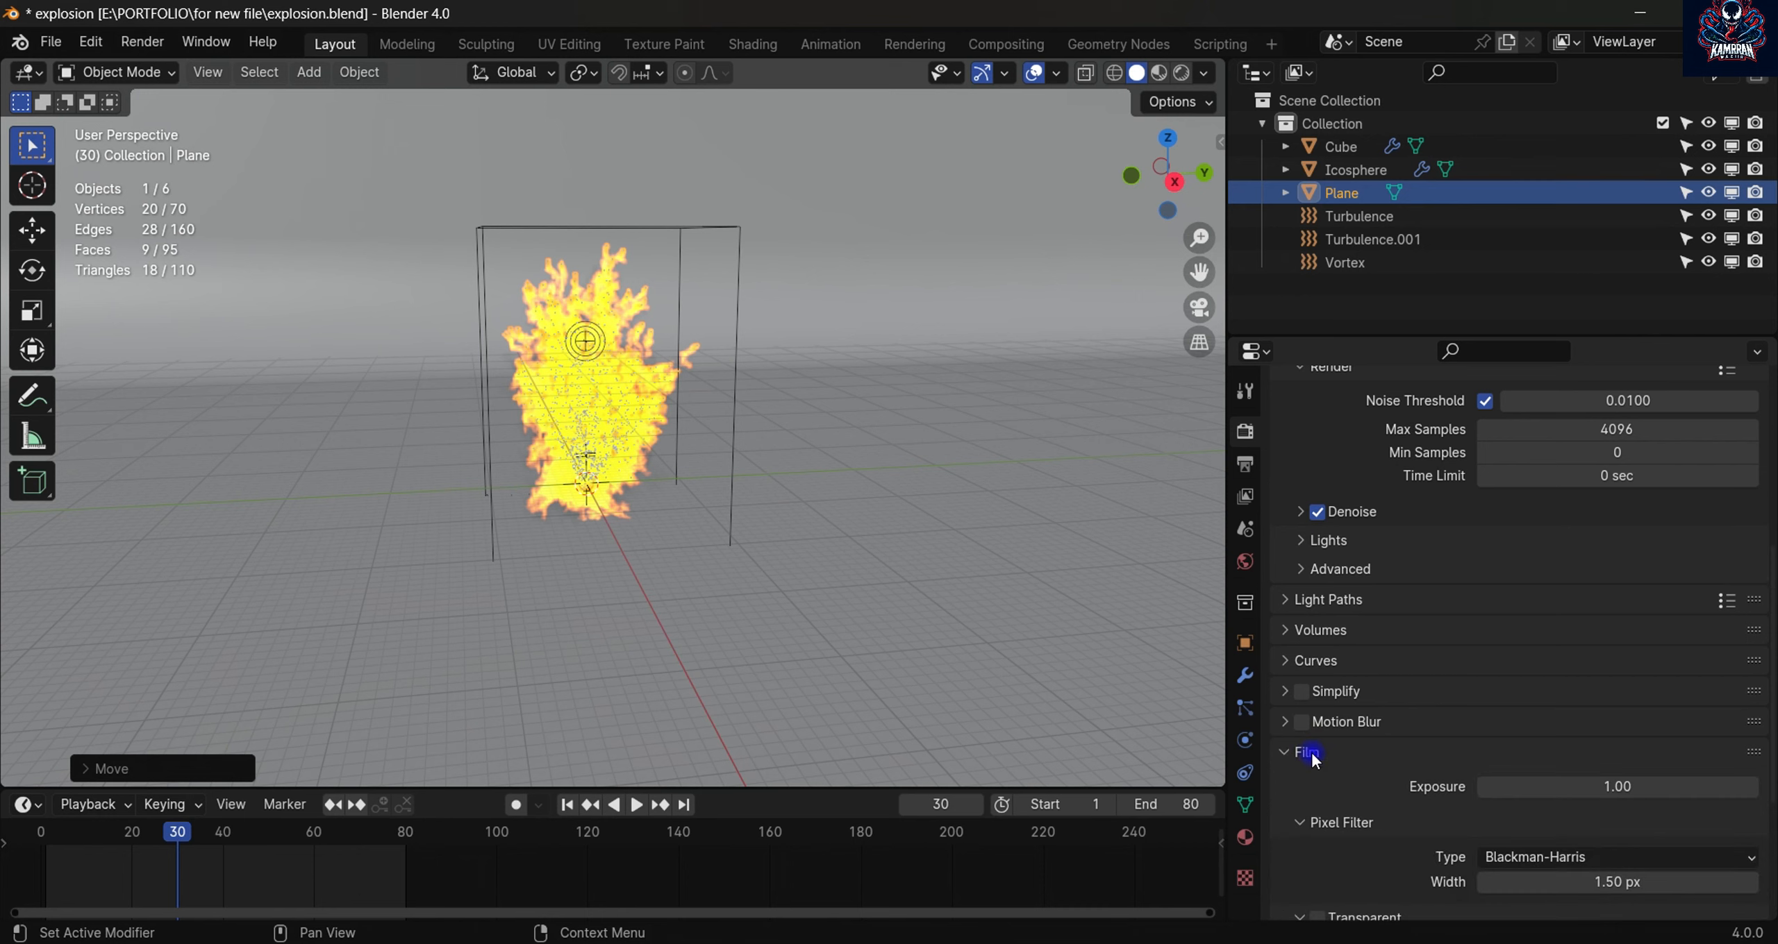
scroll(1349, 769, "down", 3)
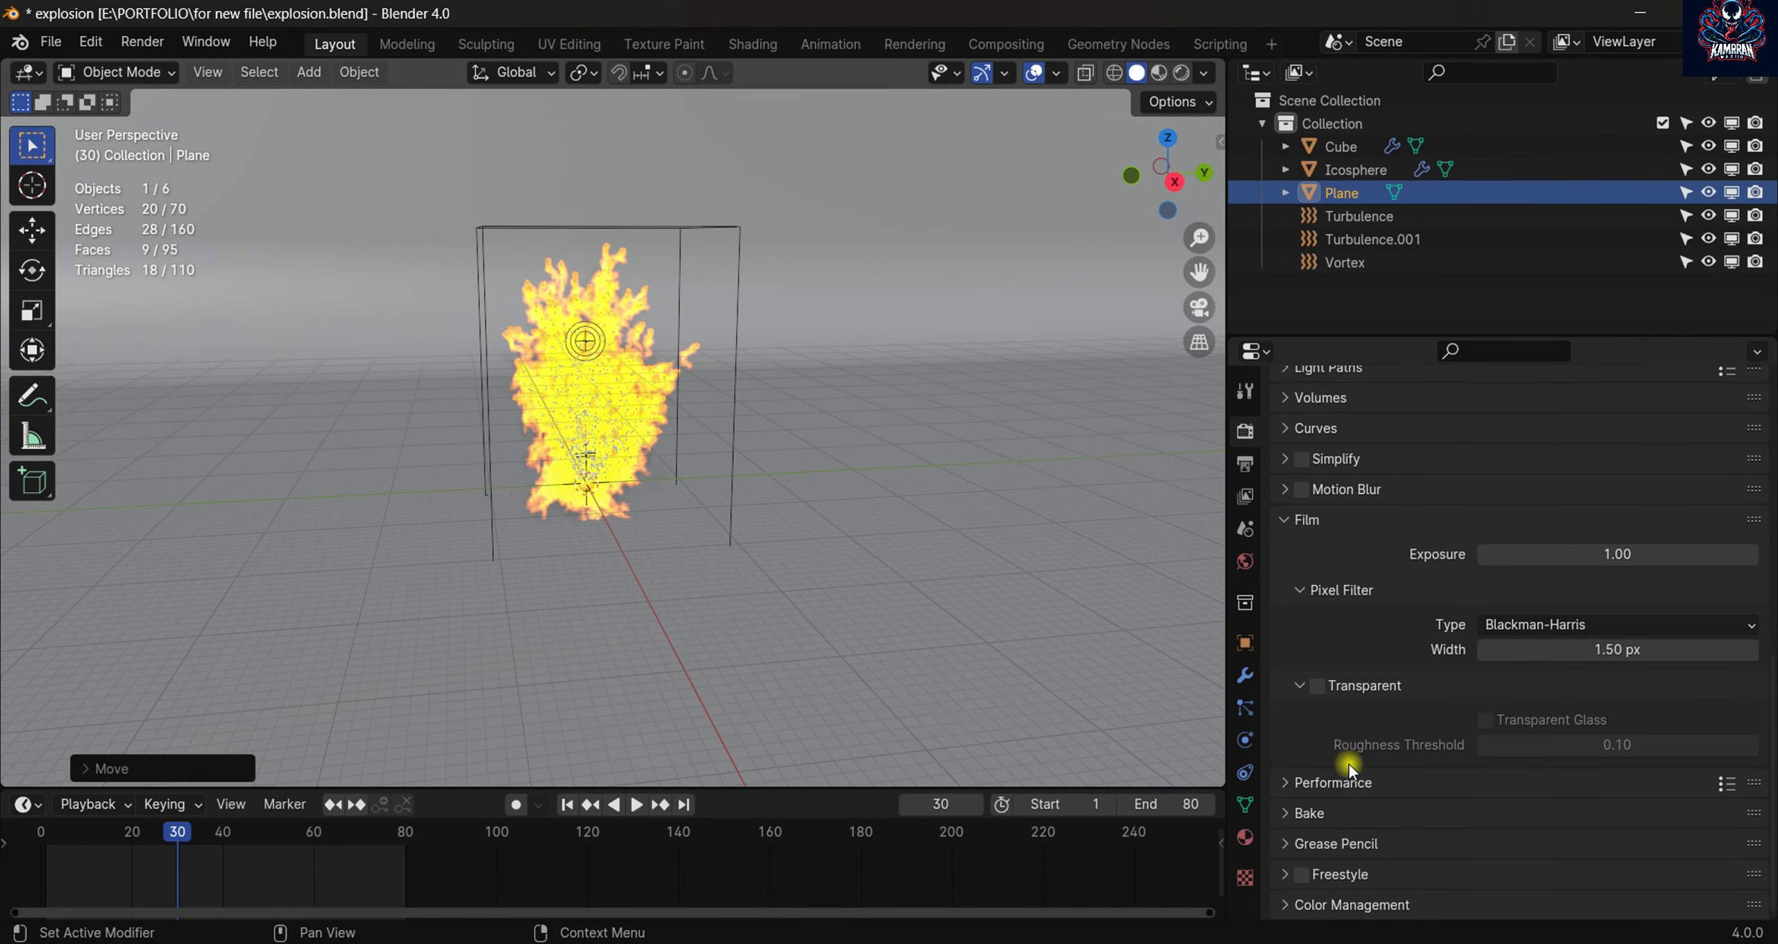
left_click(1317, 686)
- Enable the Real Sky add-on's sky for the world and preview it in rendered shading with overlays hidden
left_click(1245, 560)
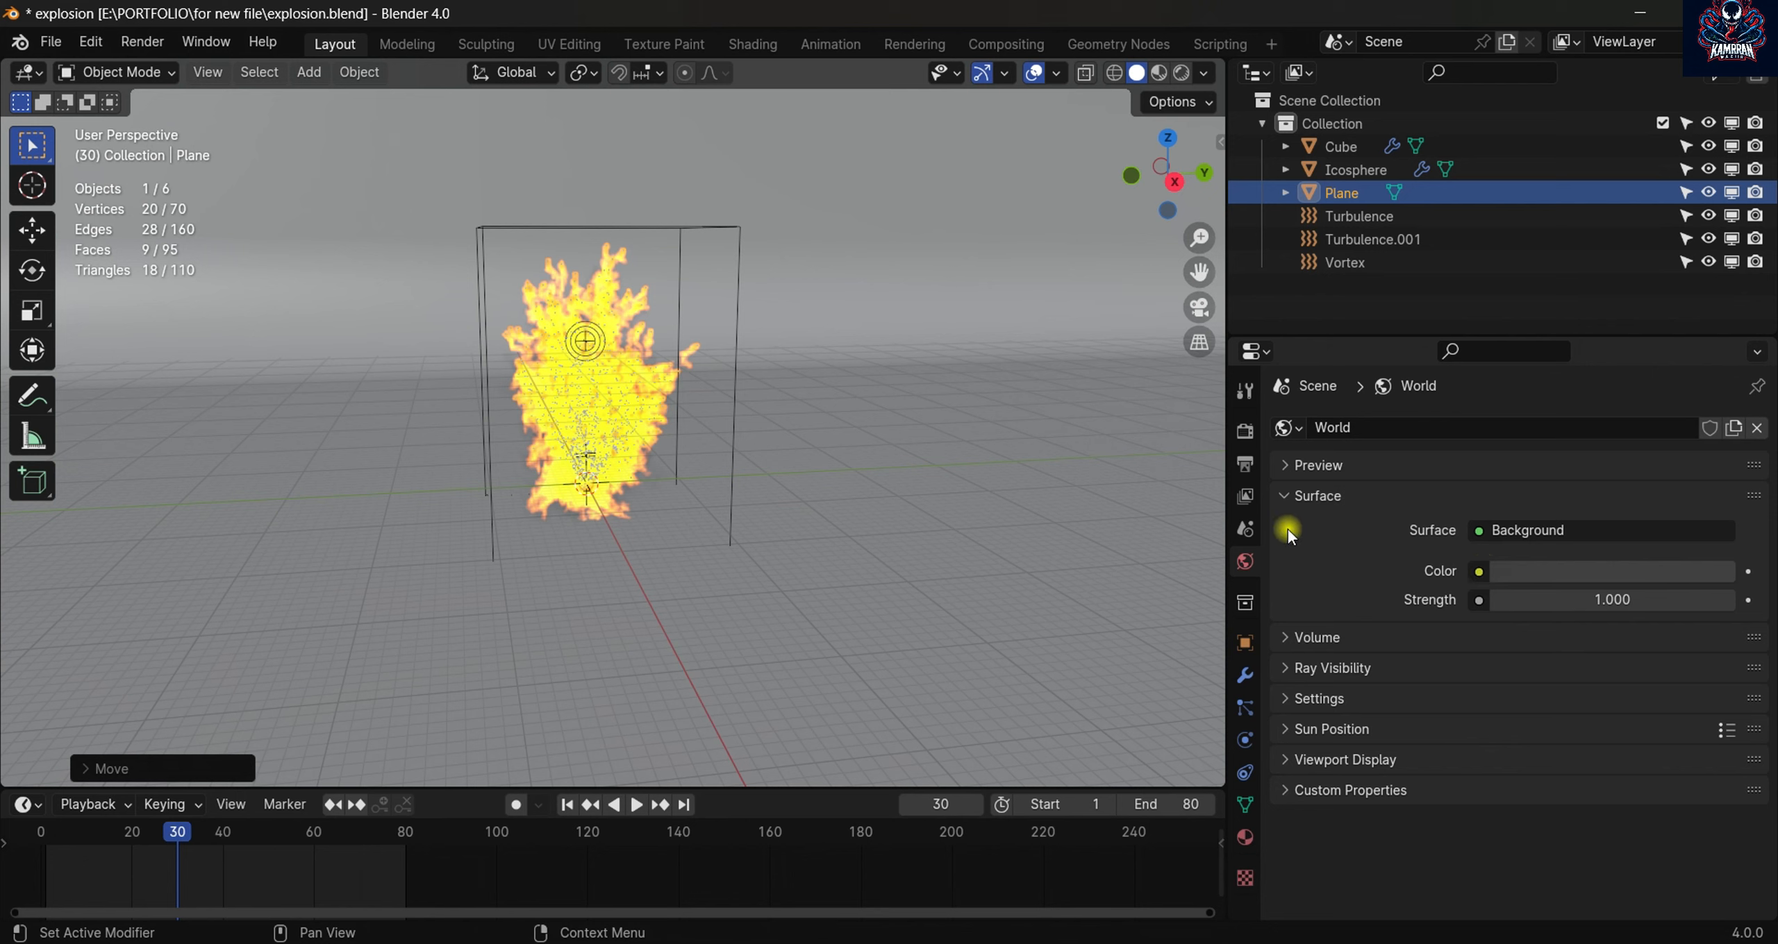
key("n")
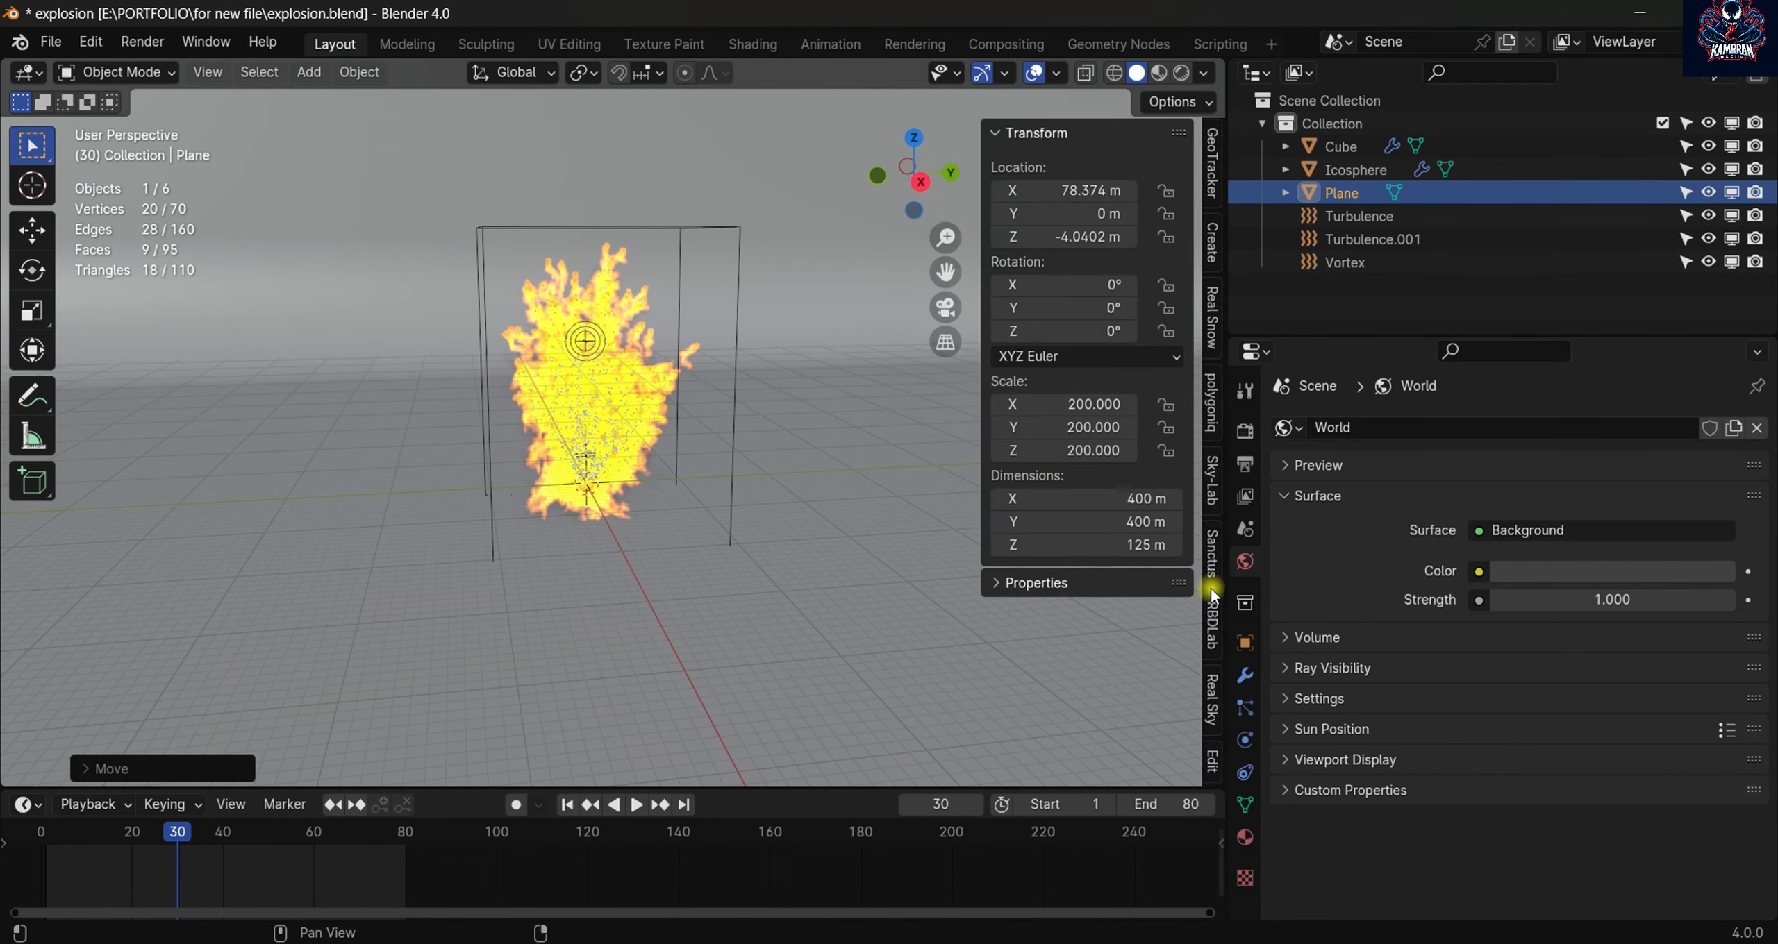
left_click(1212, 698)
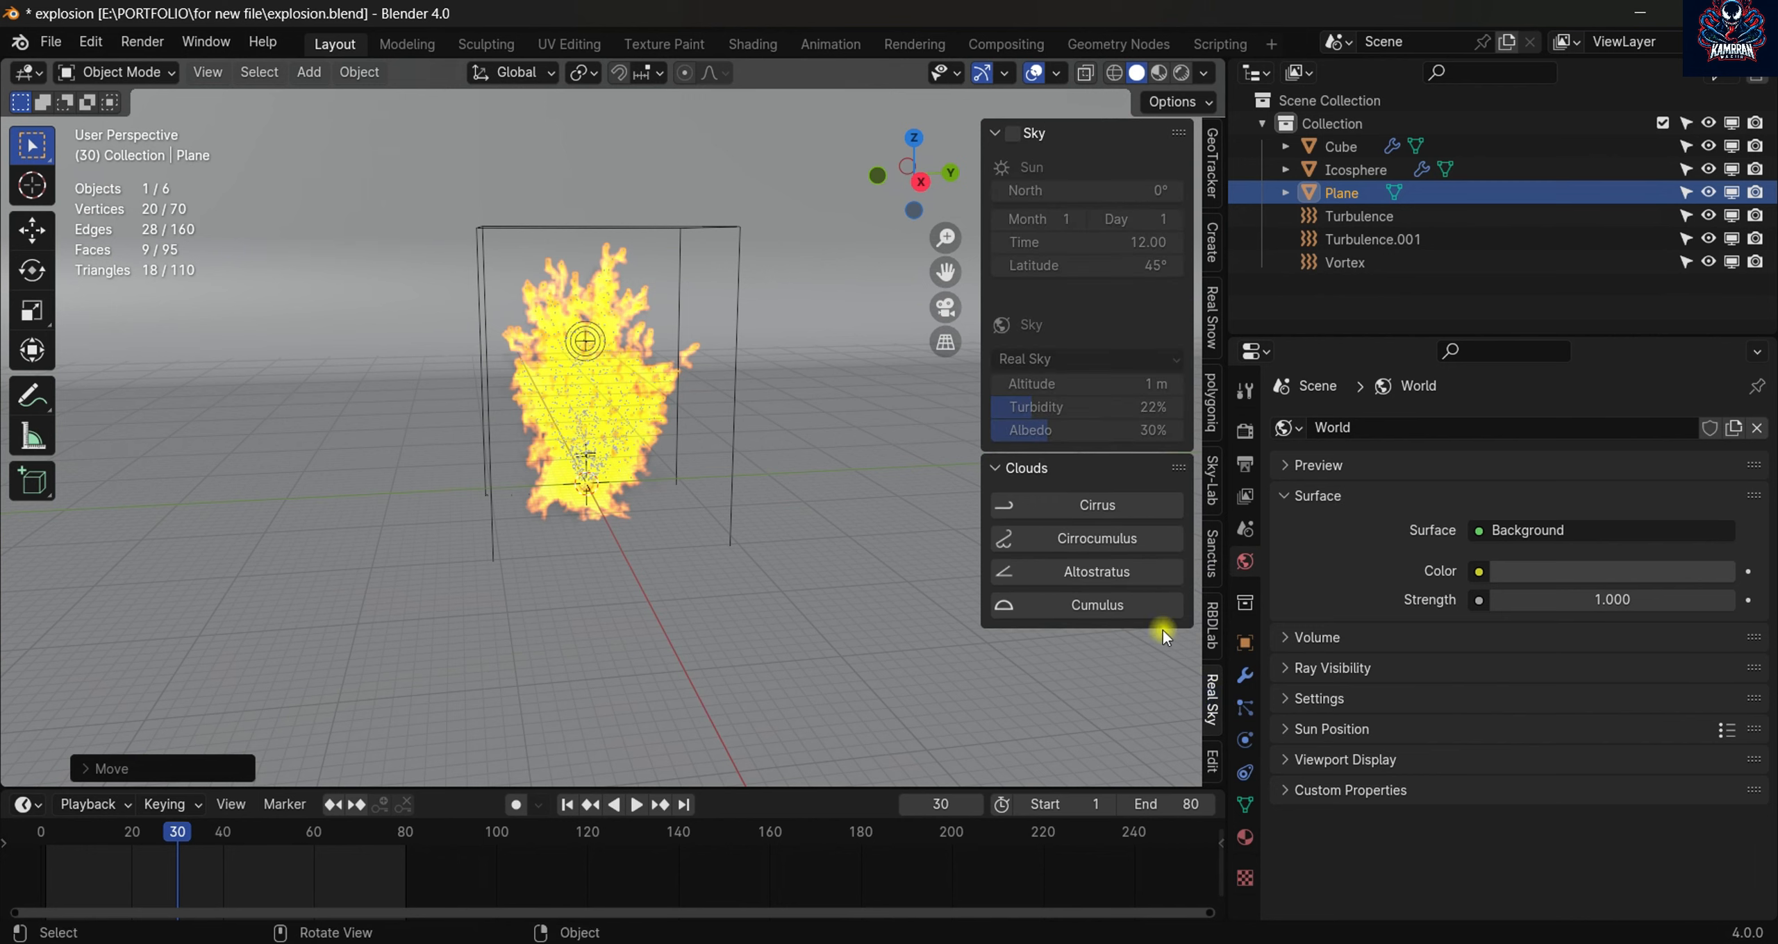
left_click(1013, 132)
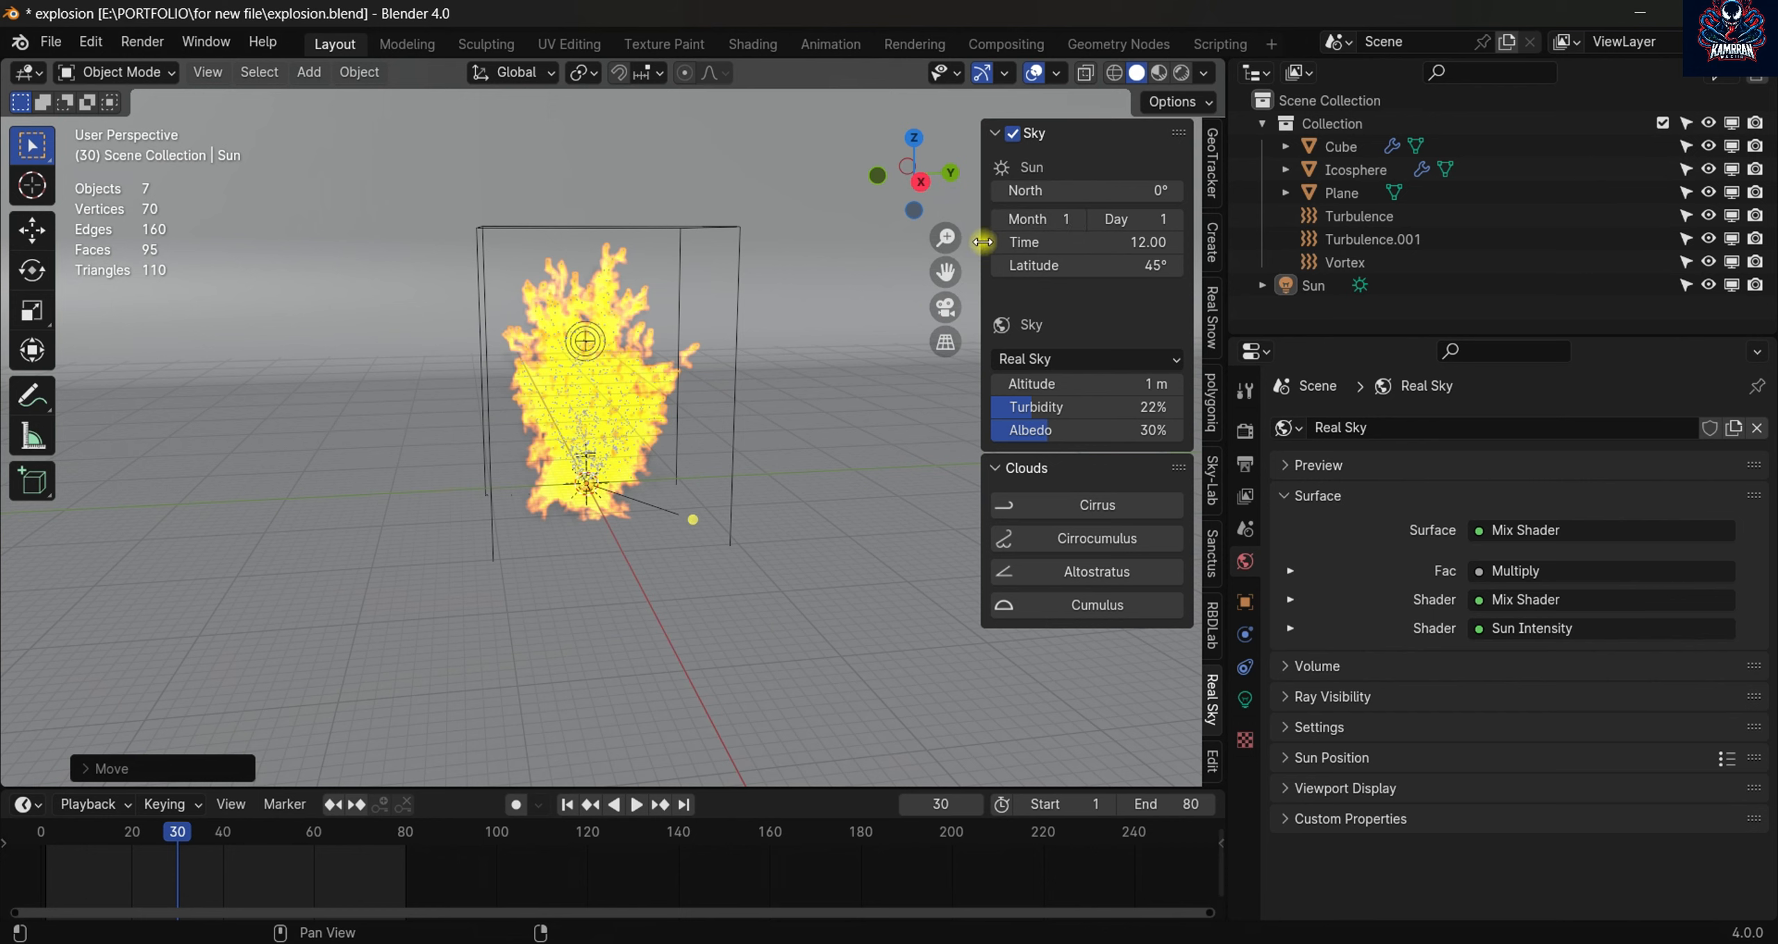
left_click_drag(983, 250, 1066, 271)
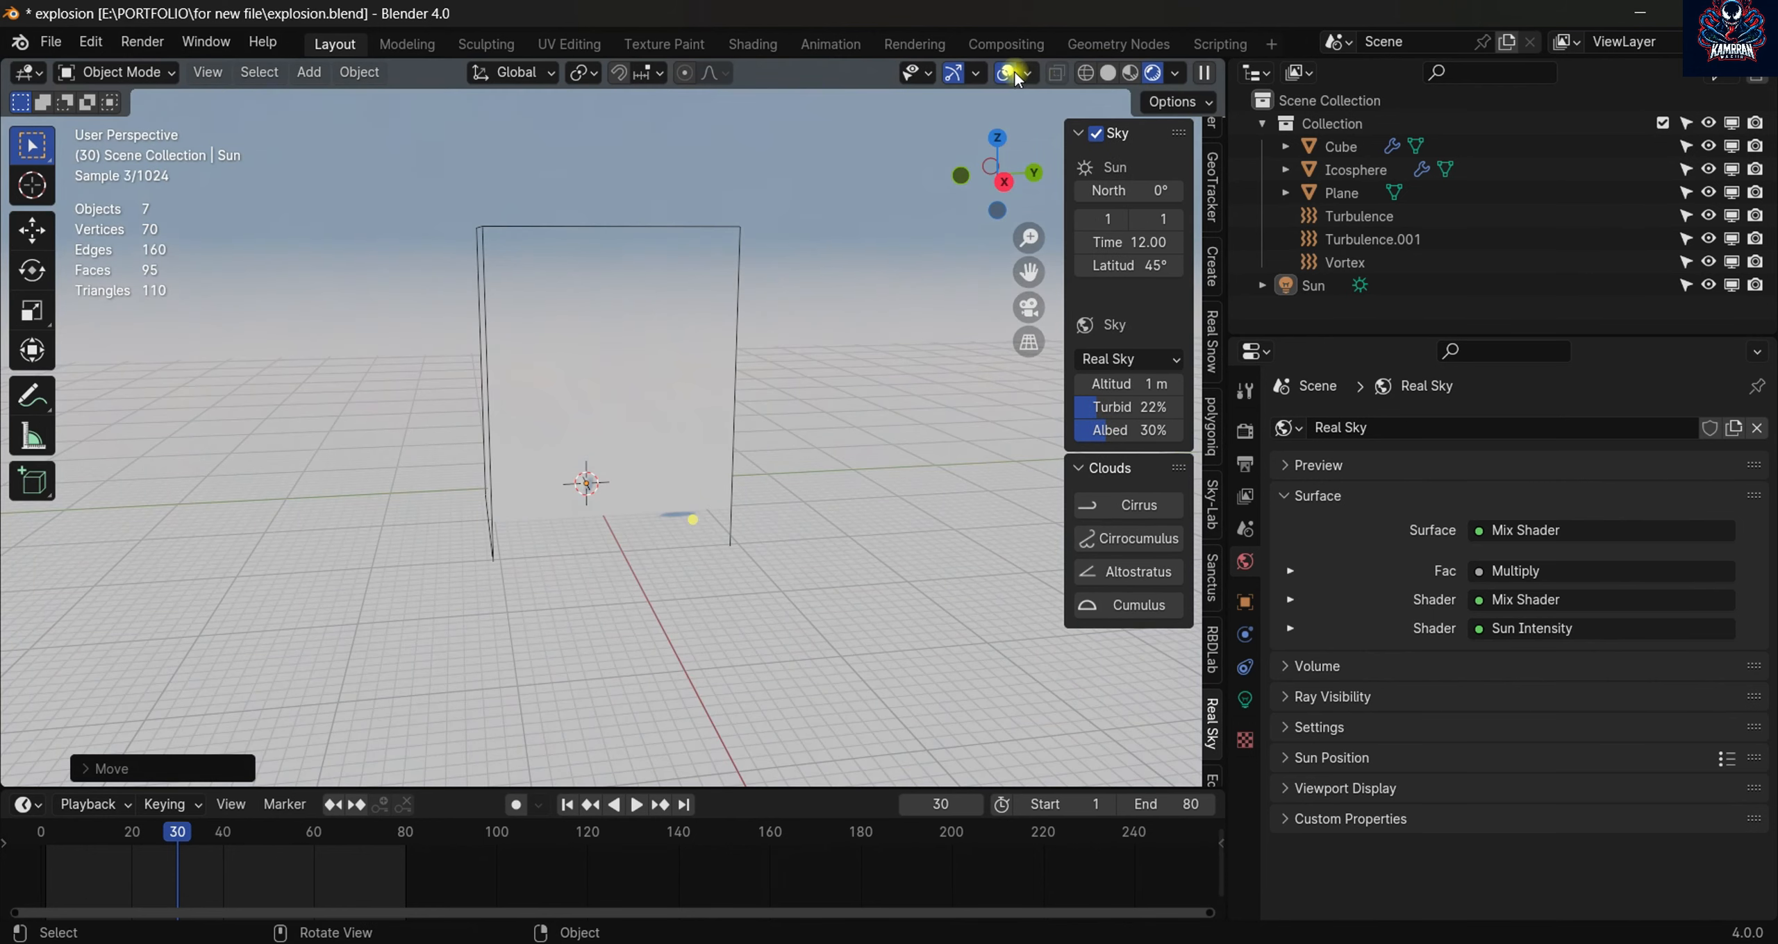
left_click(1002, 73)
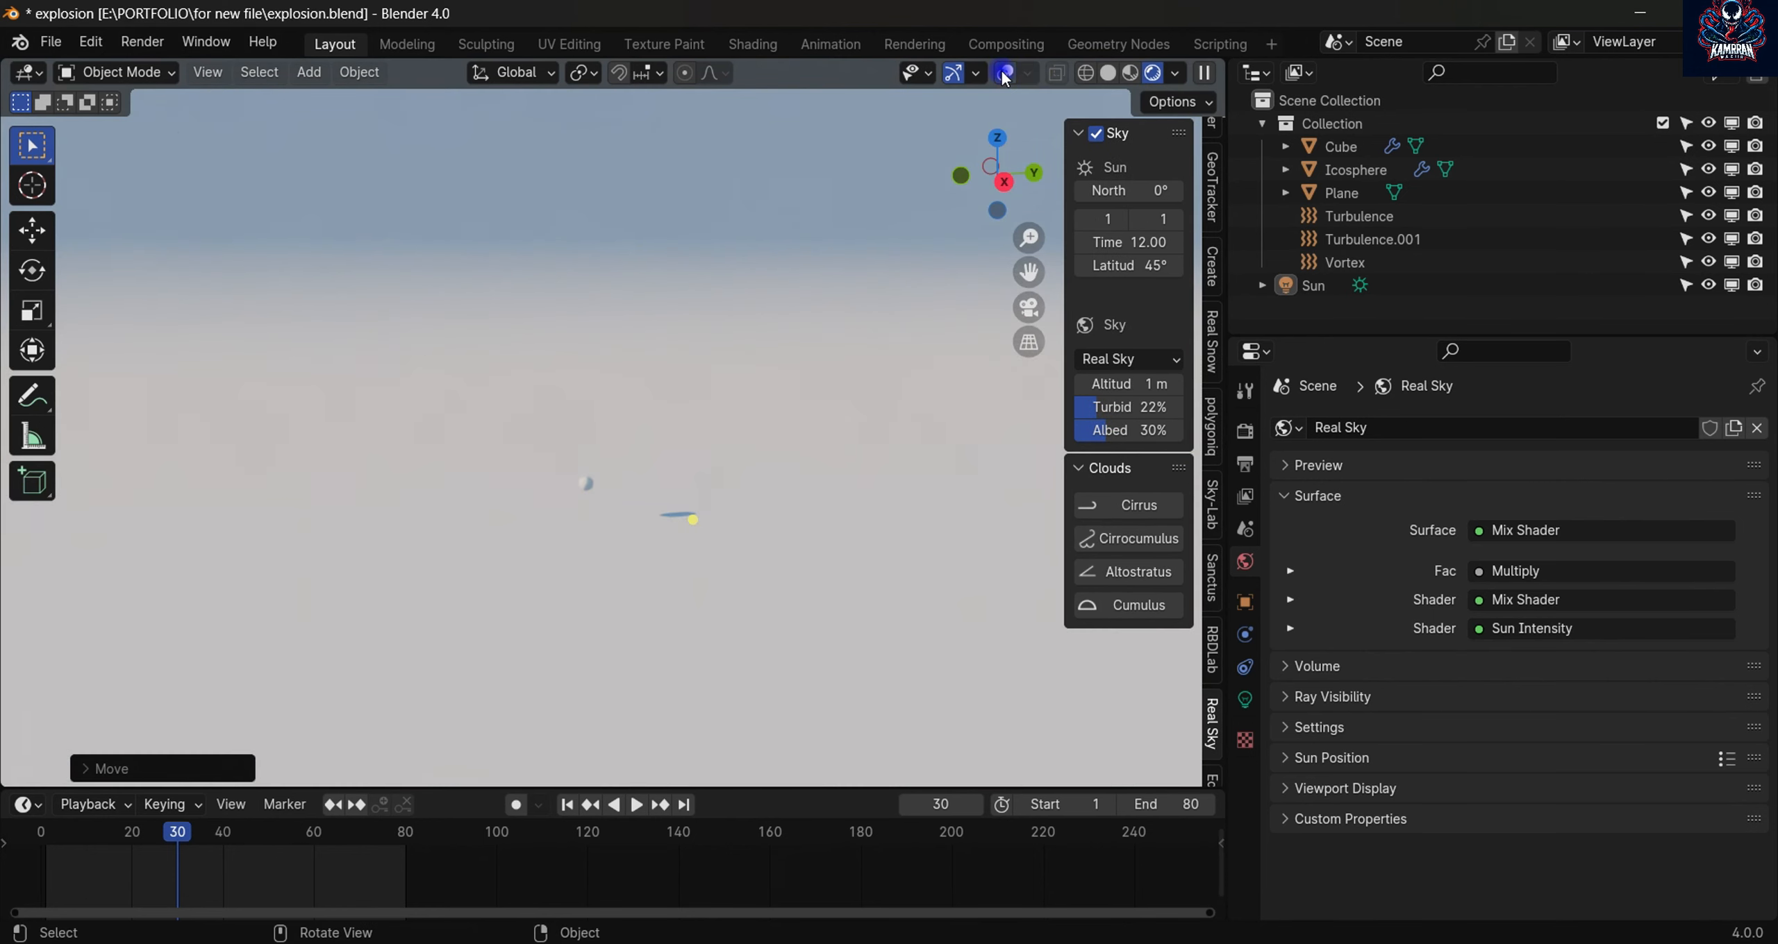
middle_click_drag(790, 273, 654, 246)
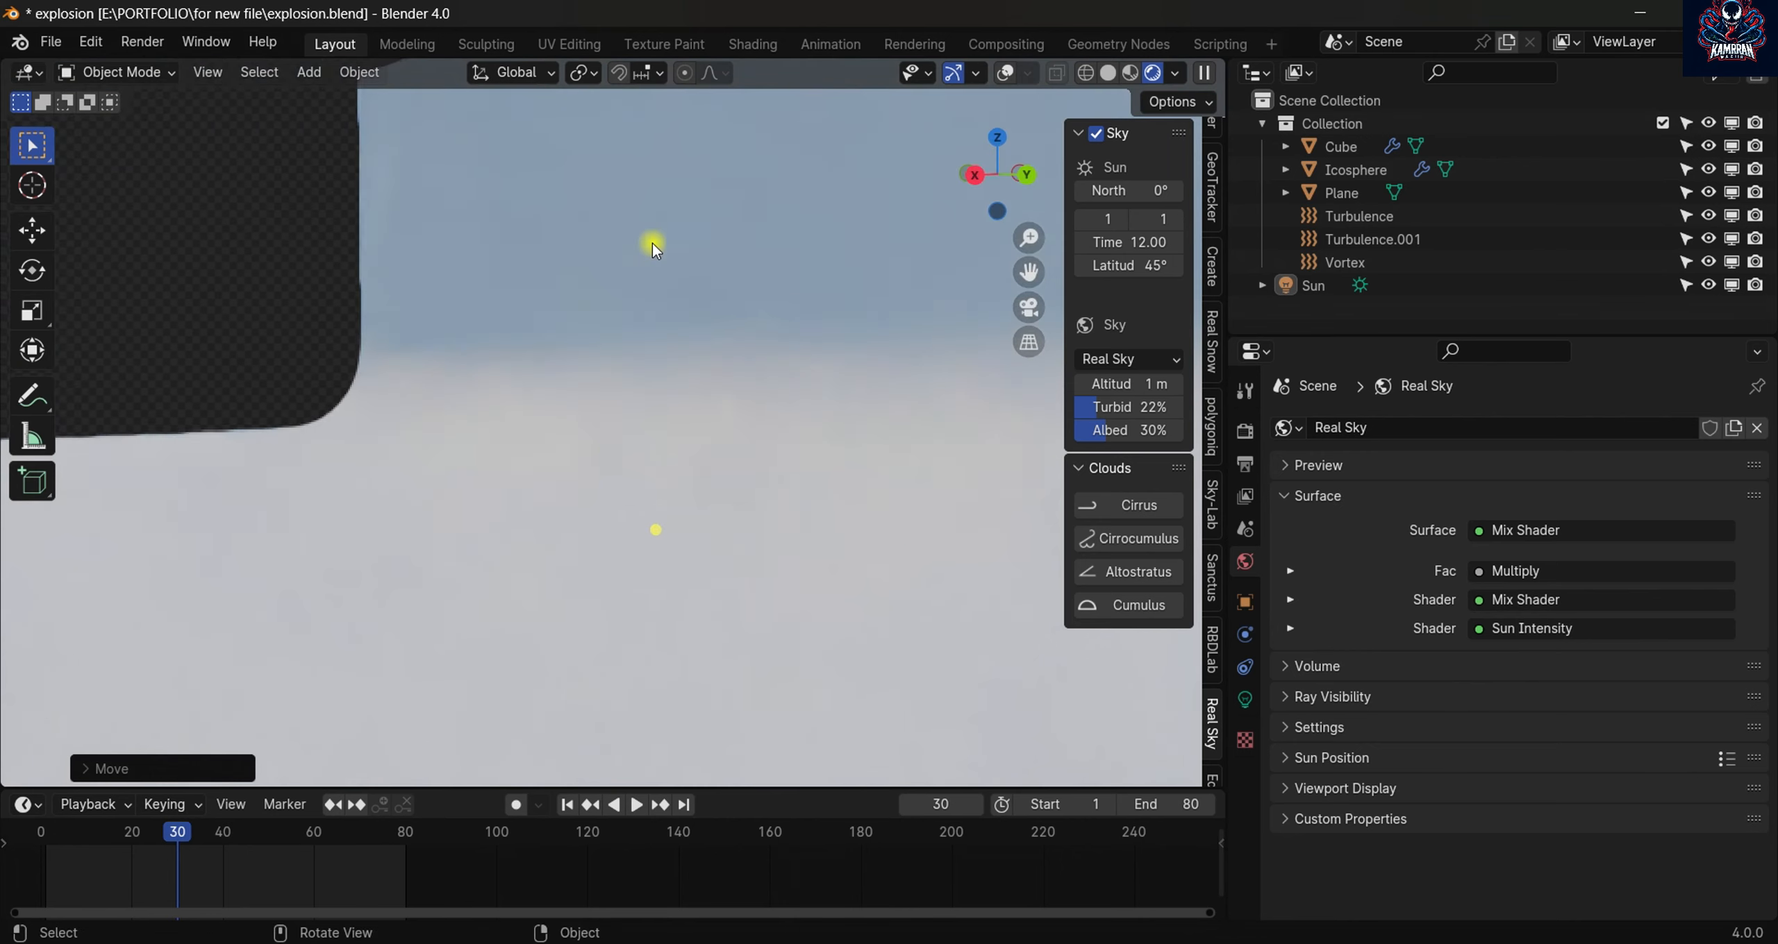
- Give the curved backdrop plane a new material with a near-black base color and a roughness of about 0.305
left_click(789, 439)
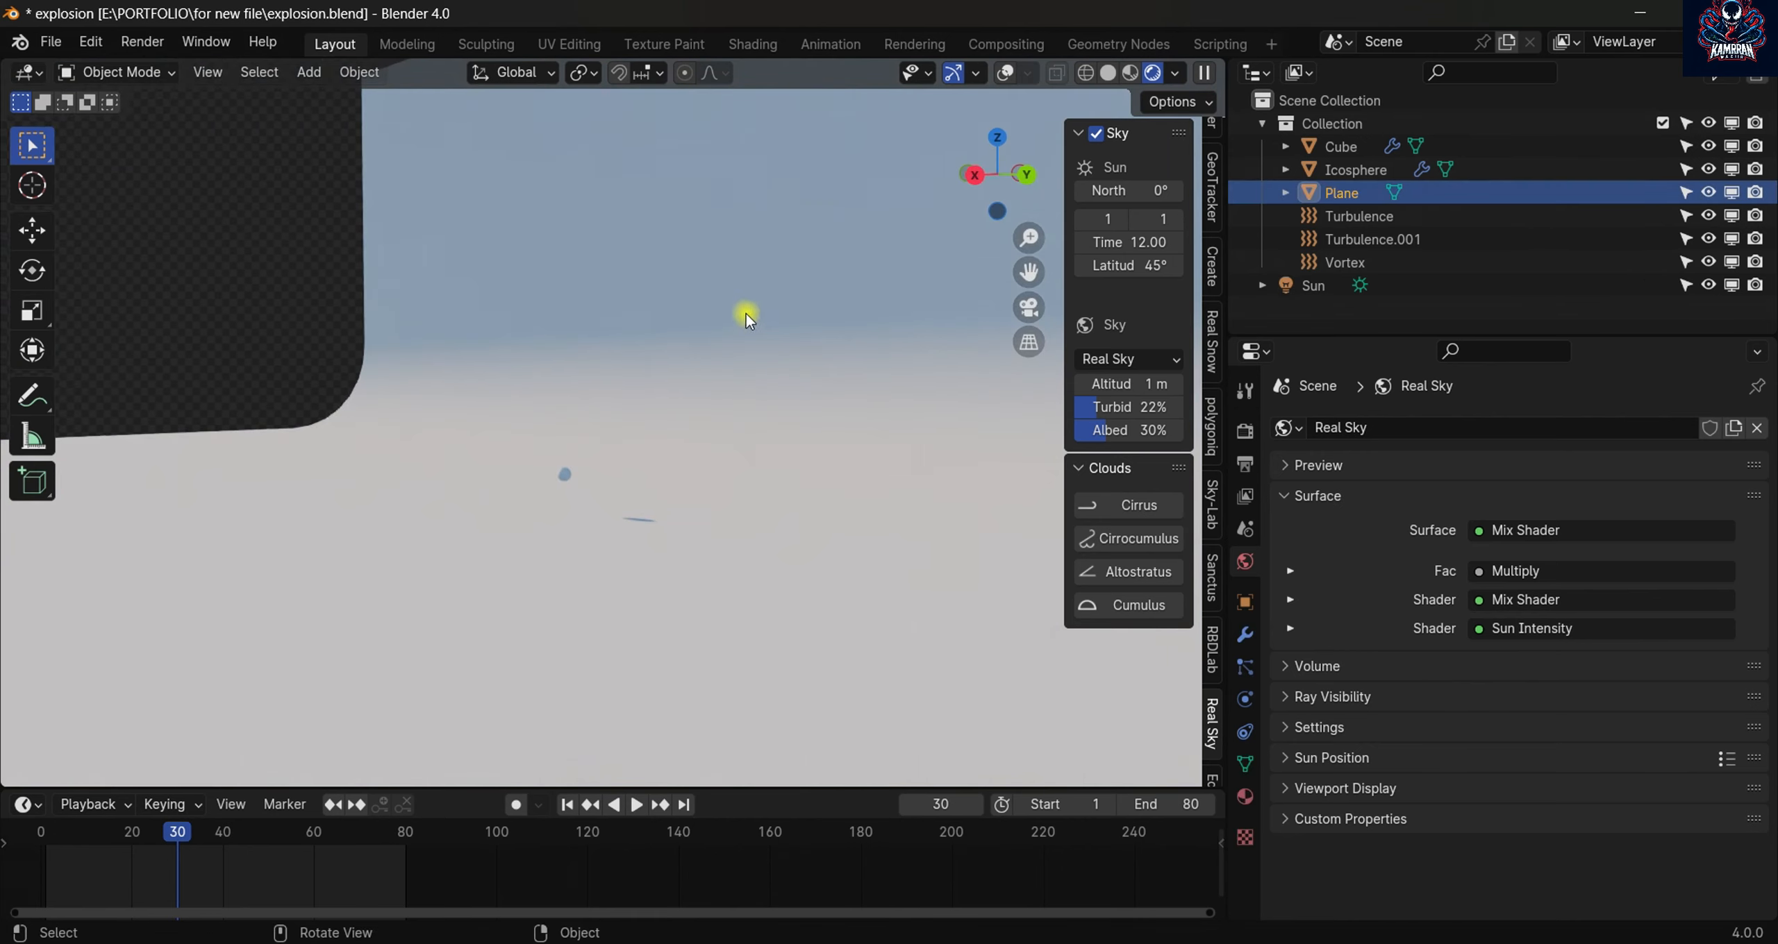
left_click(1245, 796)
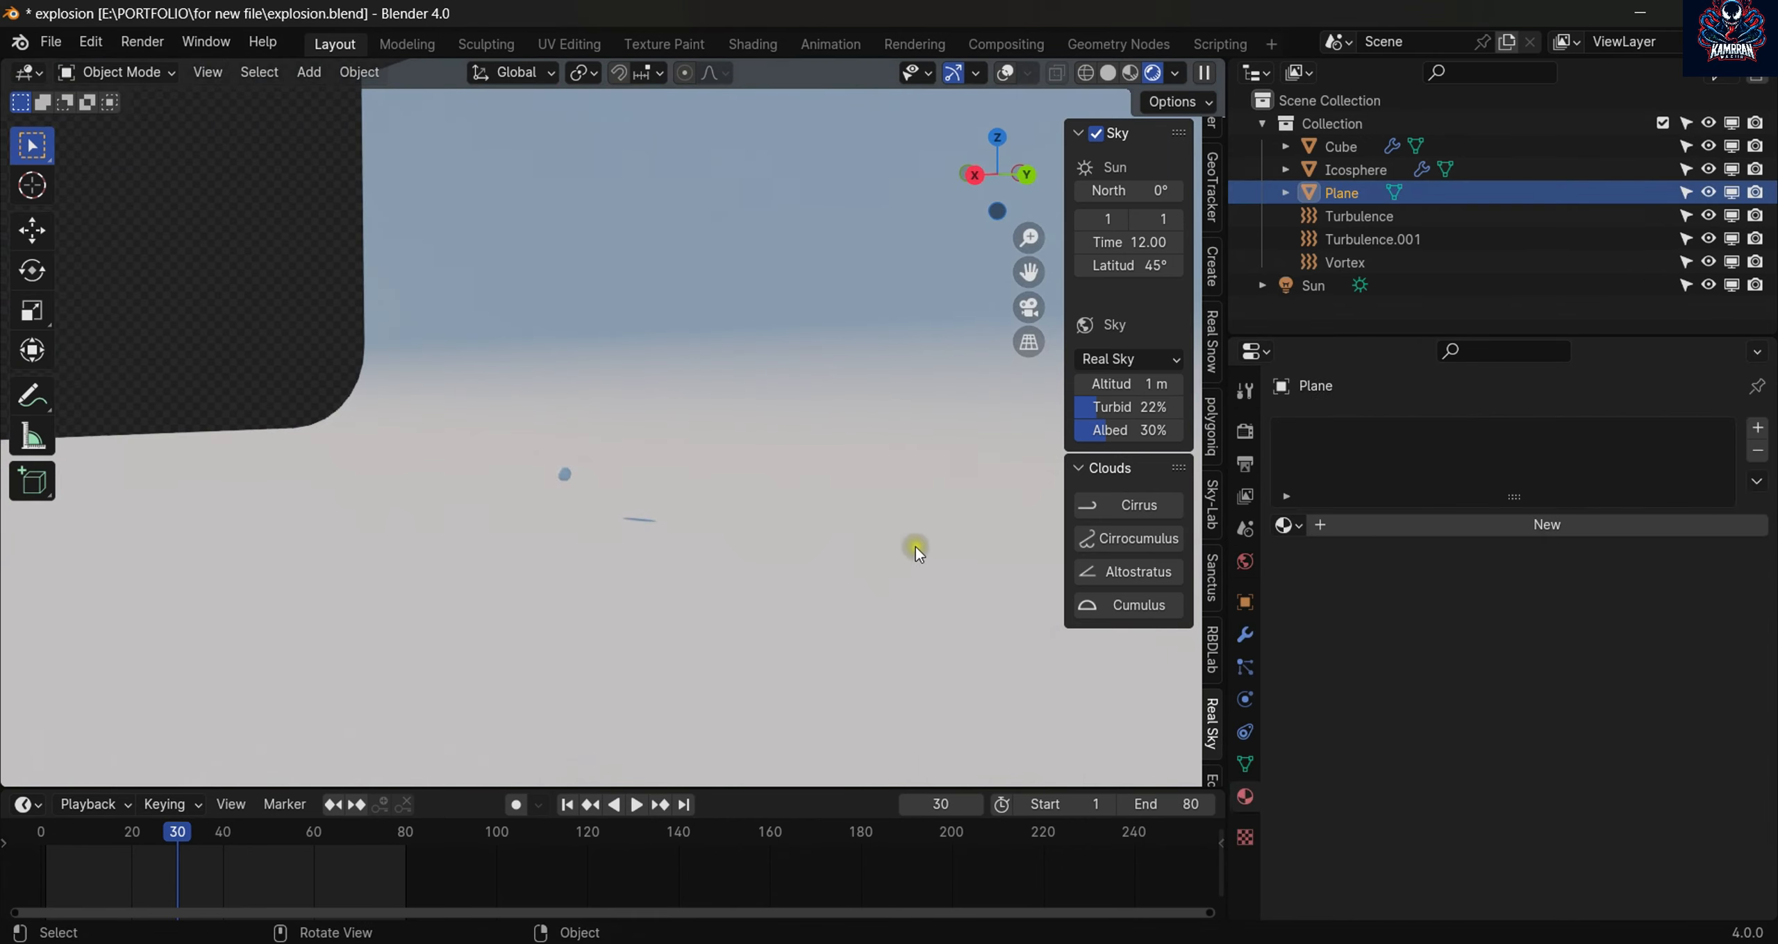
left_click(1421, 519)
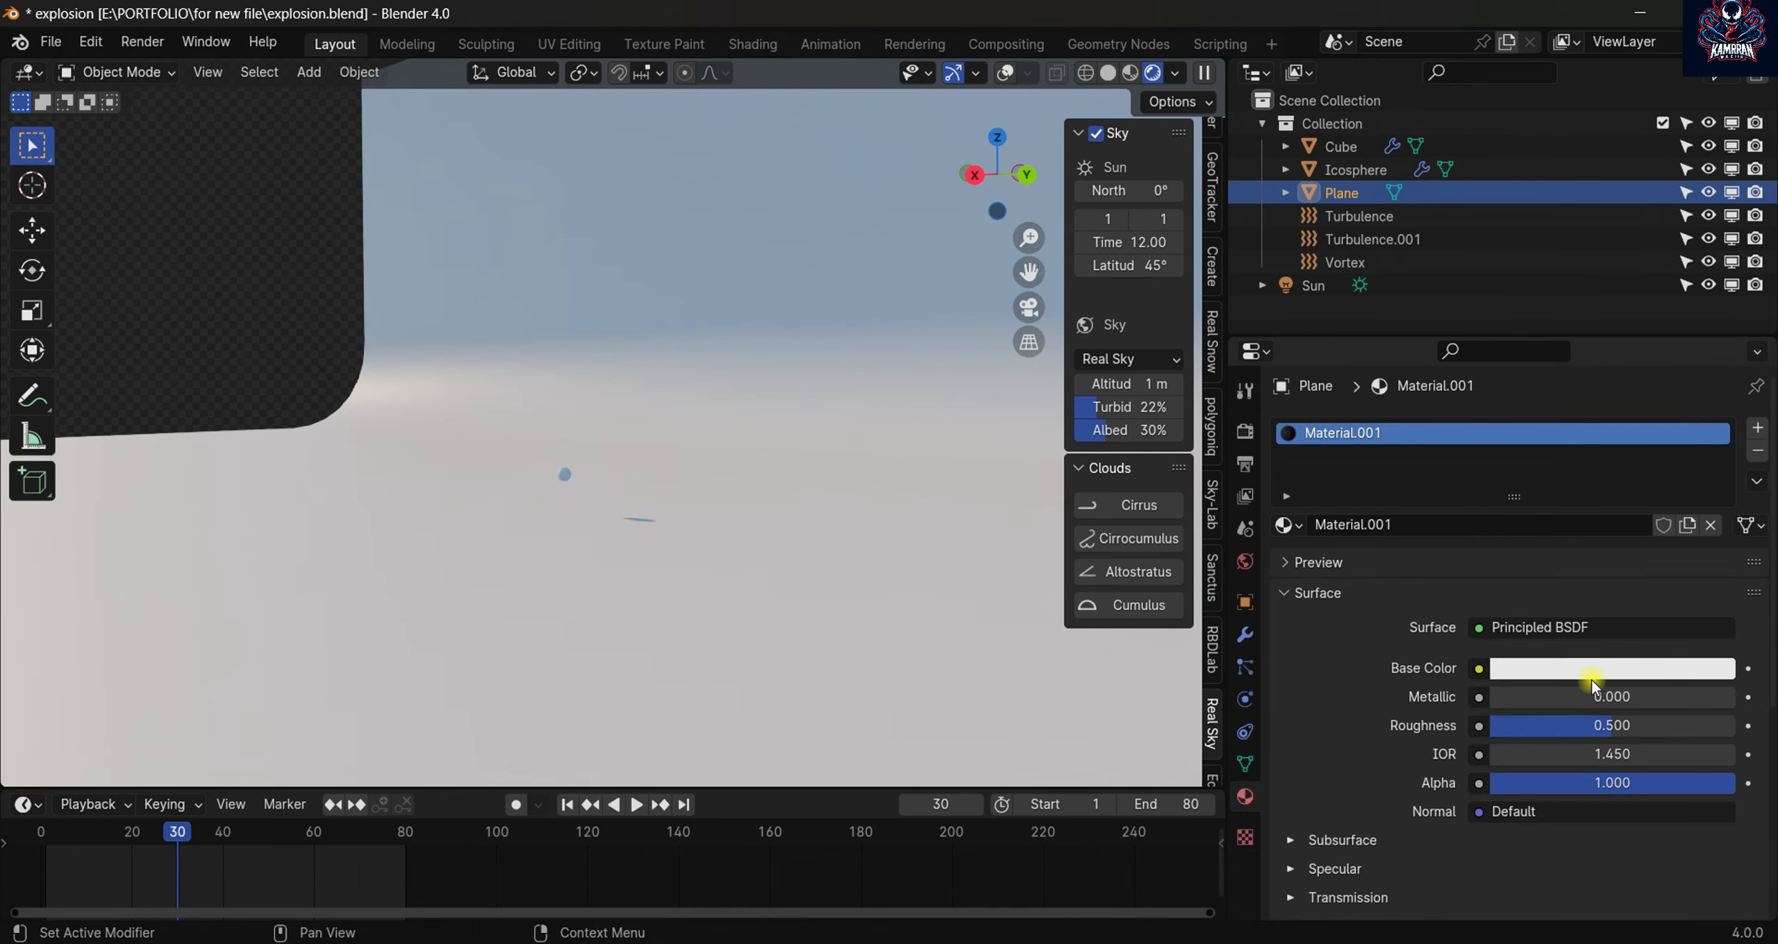
left_click(1578, 658)
left_click(1716, 490)
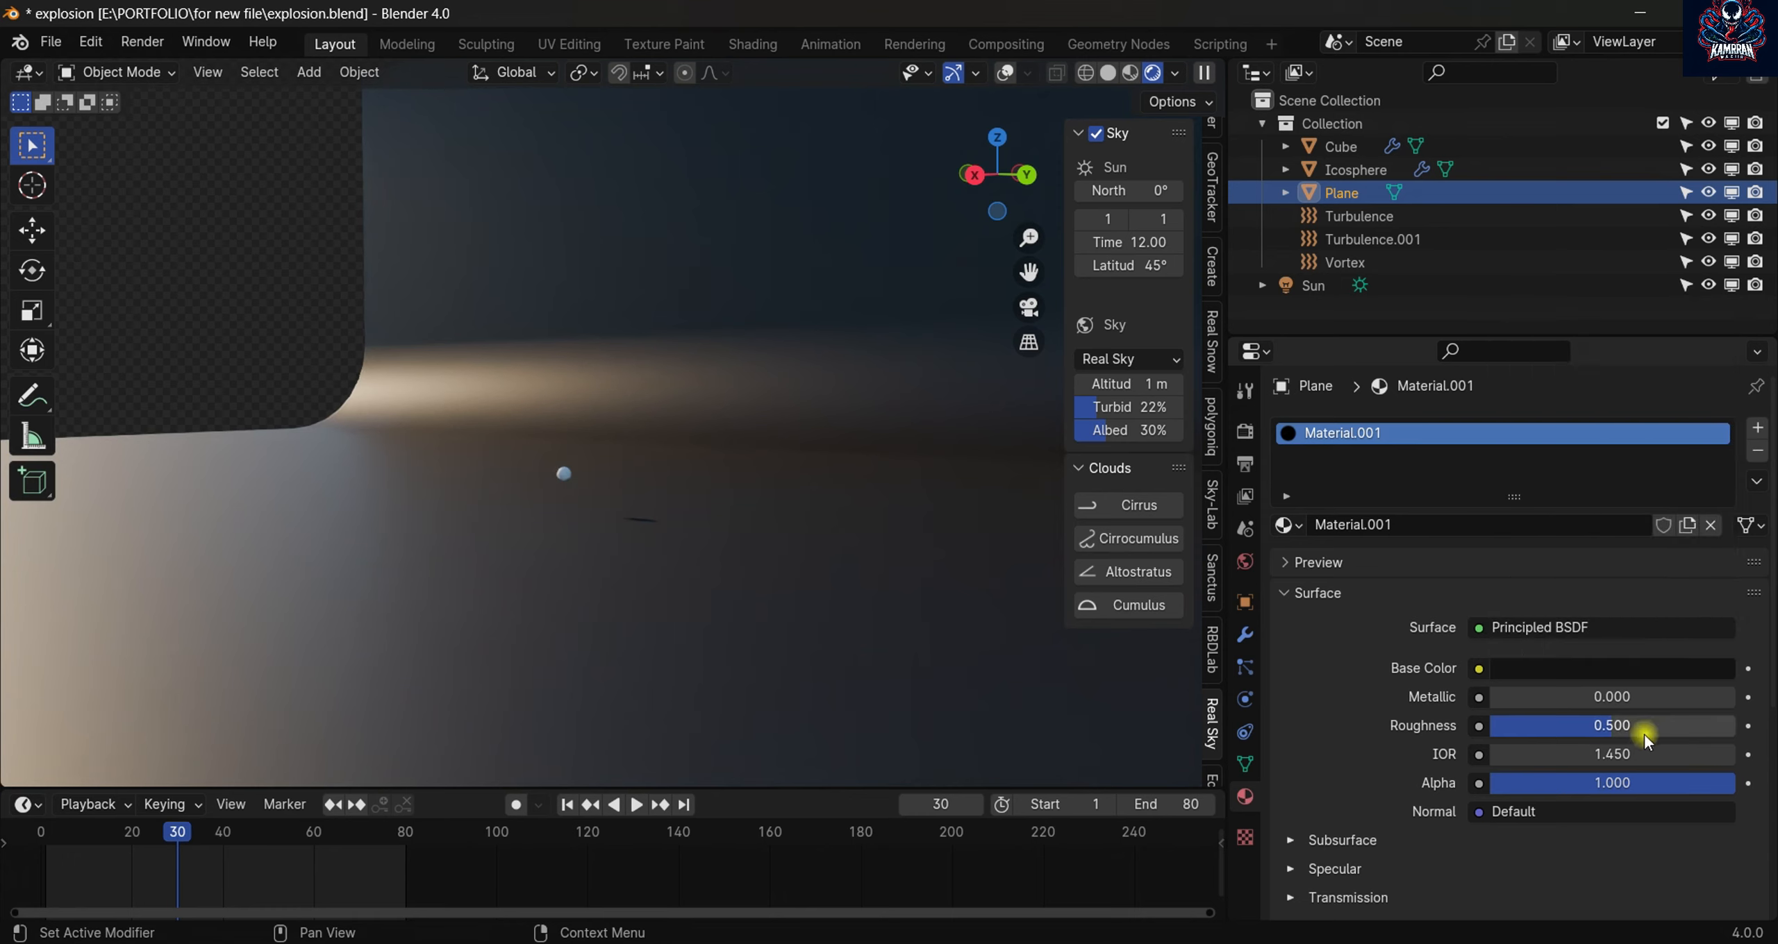
left_click_drag(1645, 726, 1596, 725)
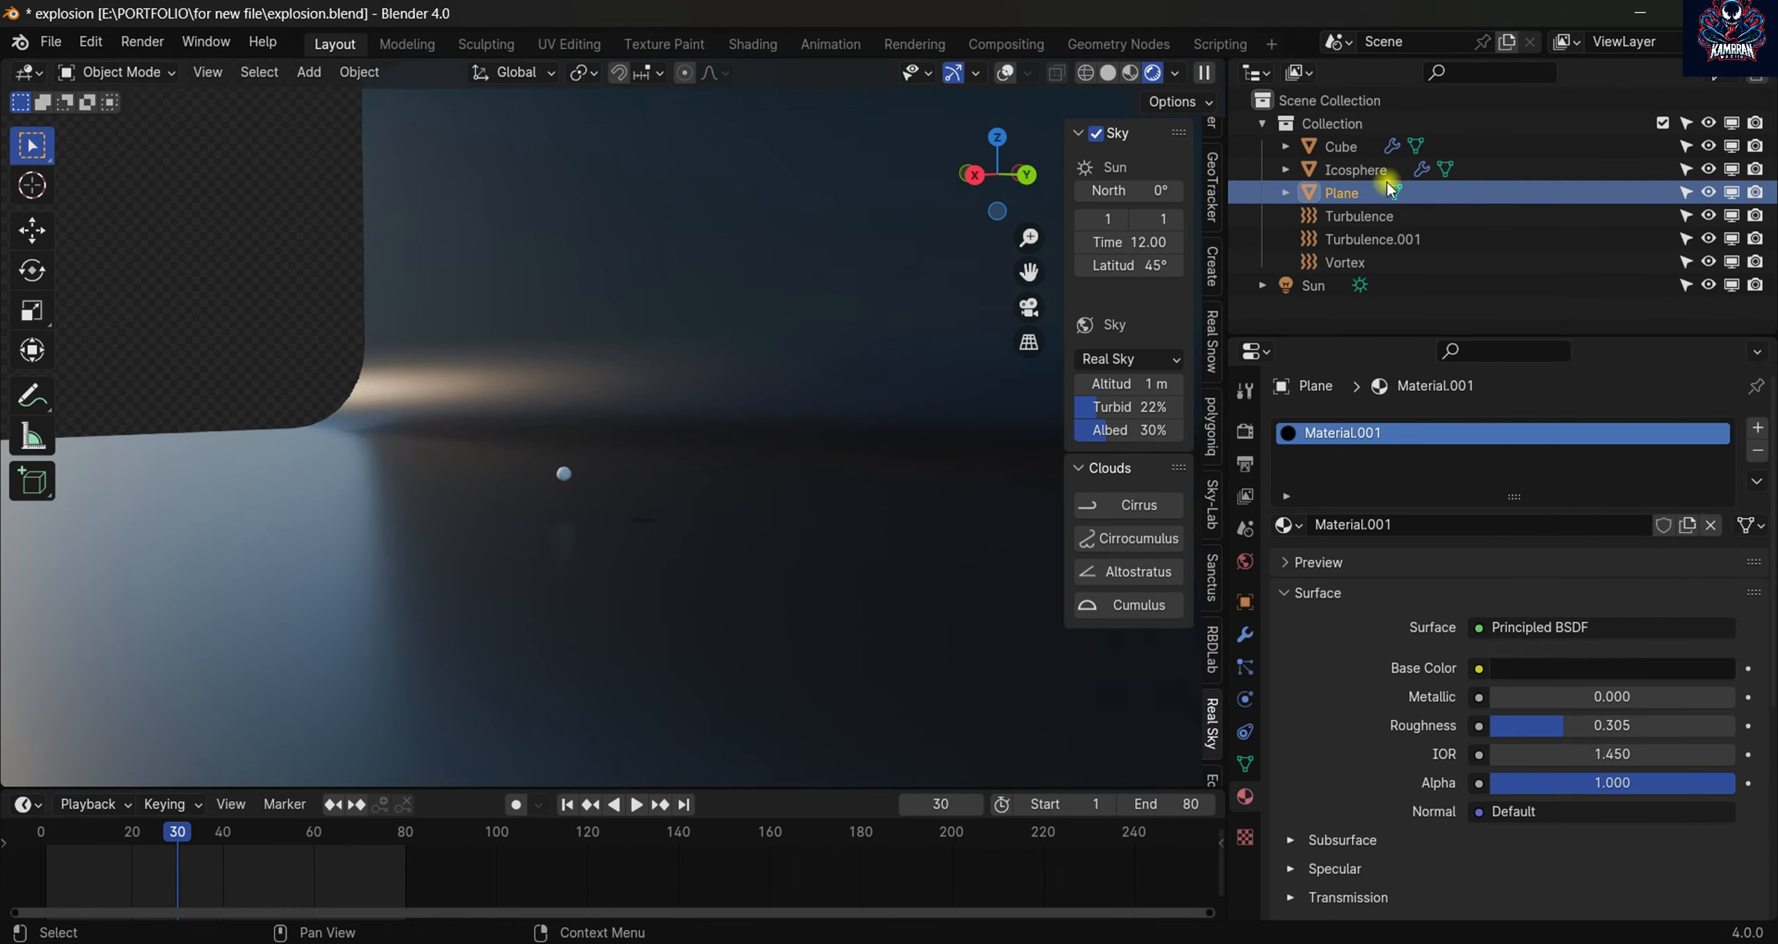
- Hide the Icosphere in the viewport and disable it in renders
left_click(1348, 166)
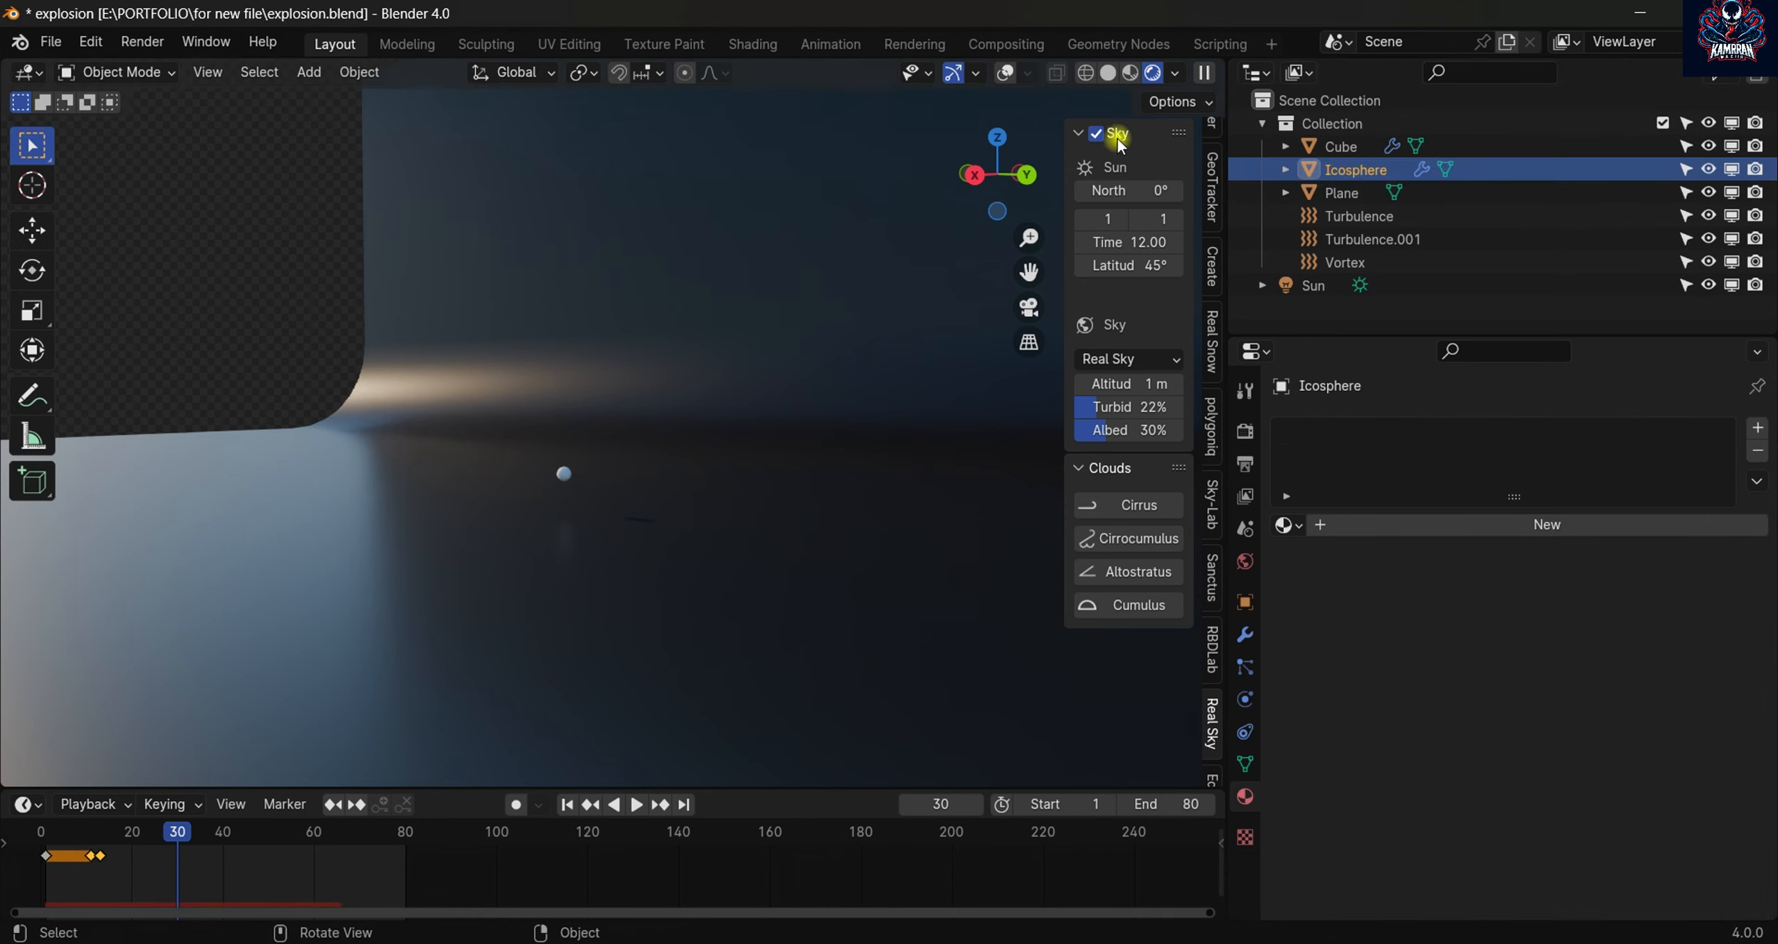
left_click(1709, 170)
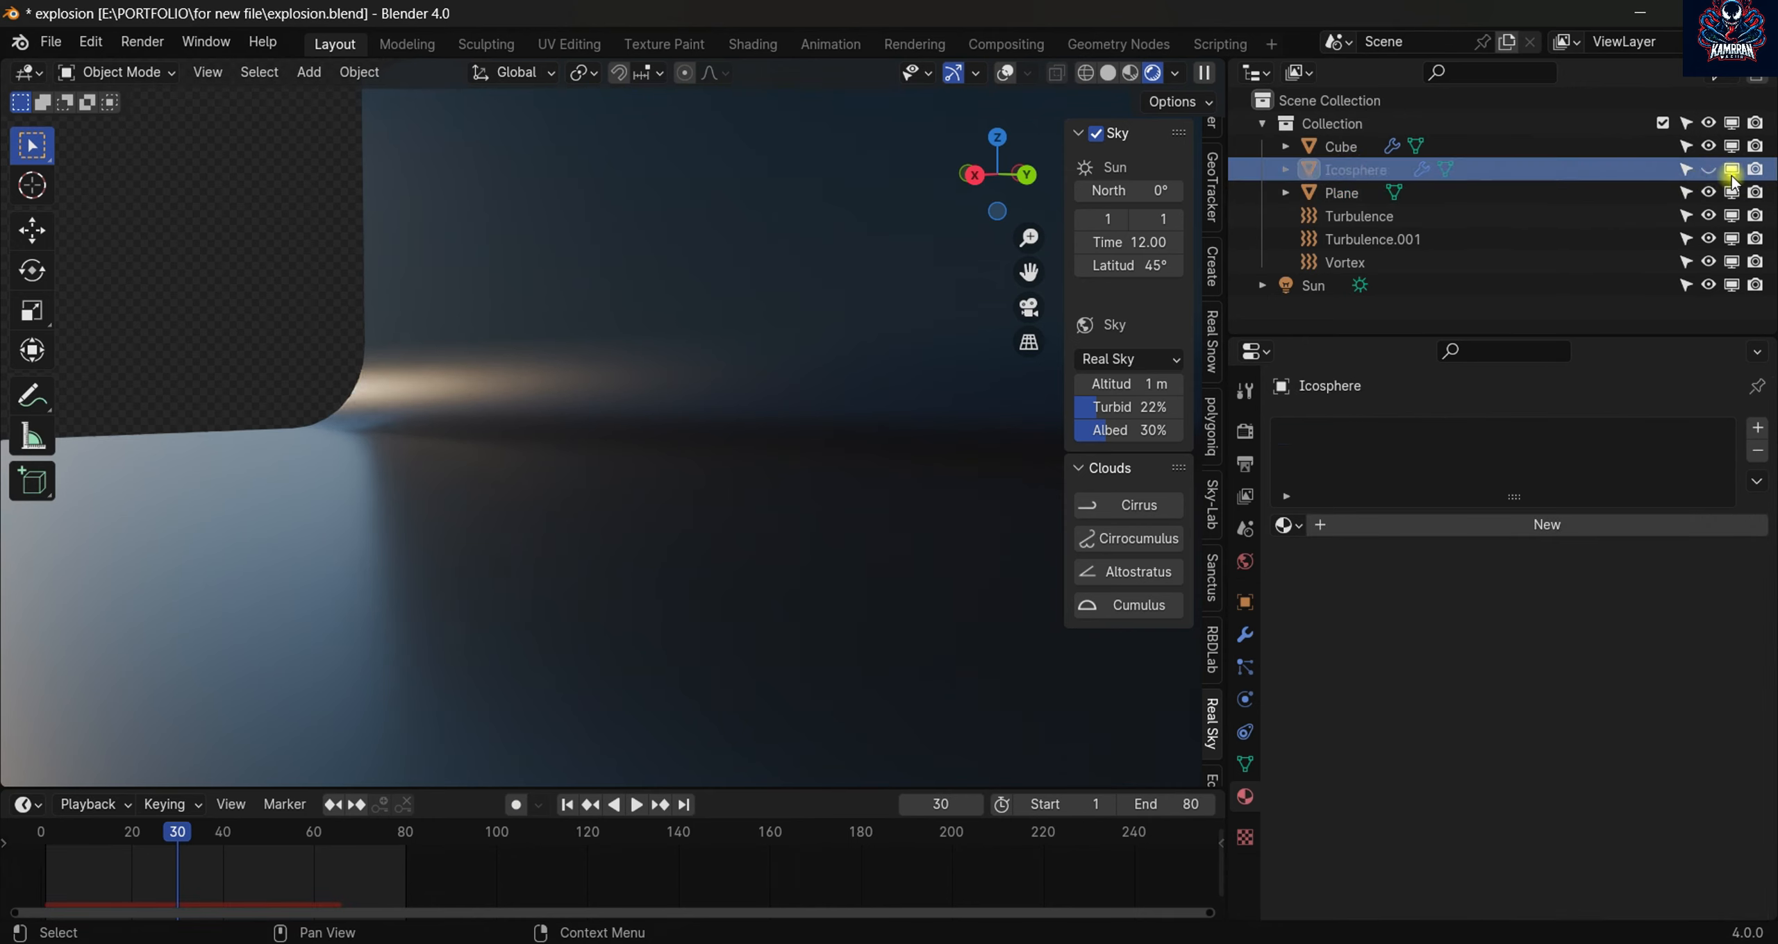
left_click(1756, 170)
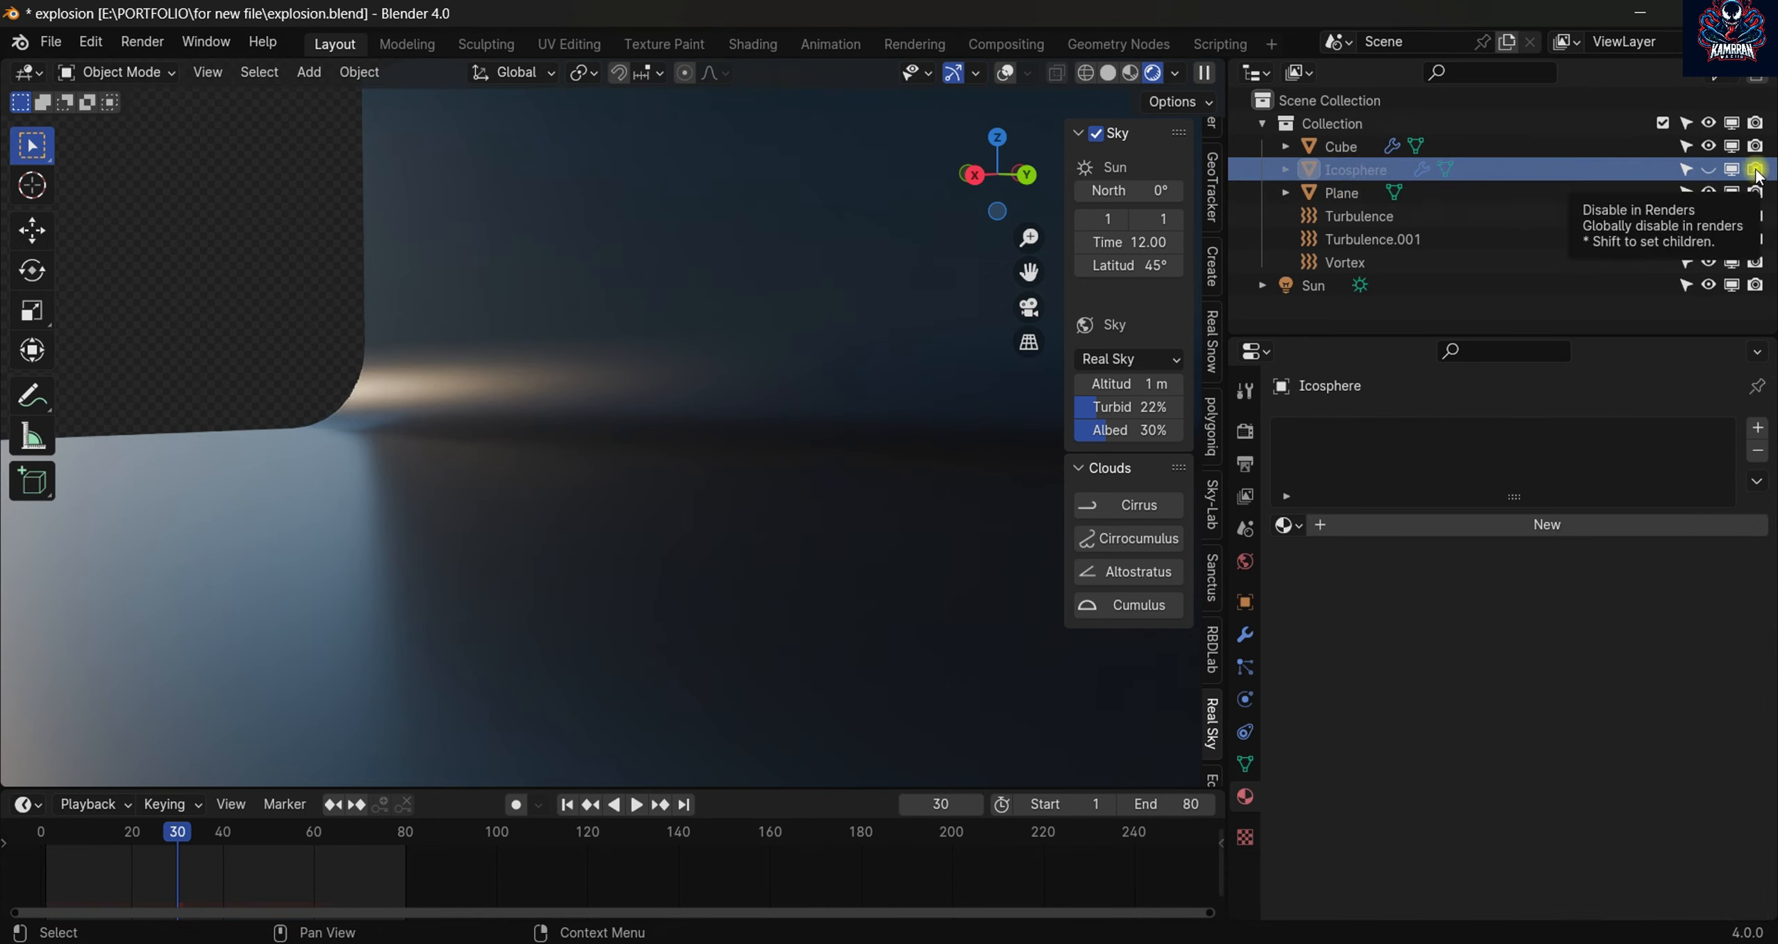
- Open a Shader Editor beside the 3D viewport and create a new material on the domain cube
left_click(1490, 146)
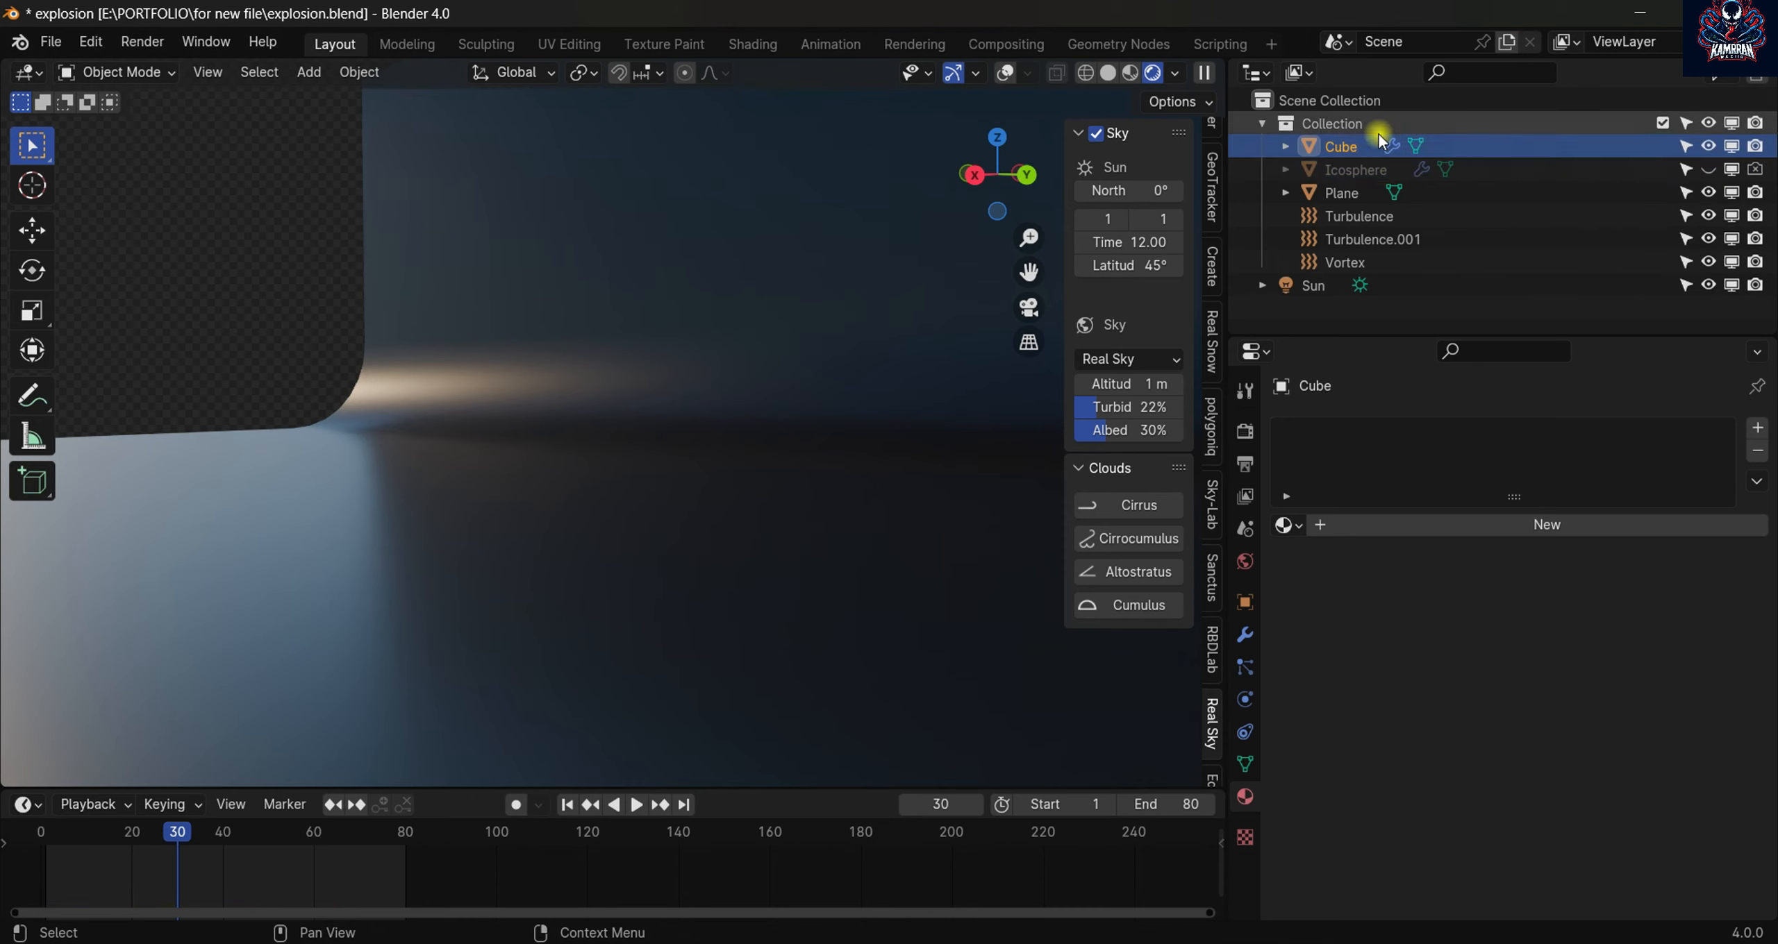
left_click_drag(1220, 67, 767, 166)
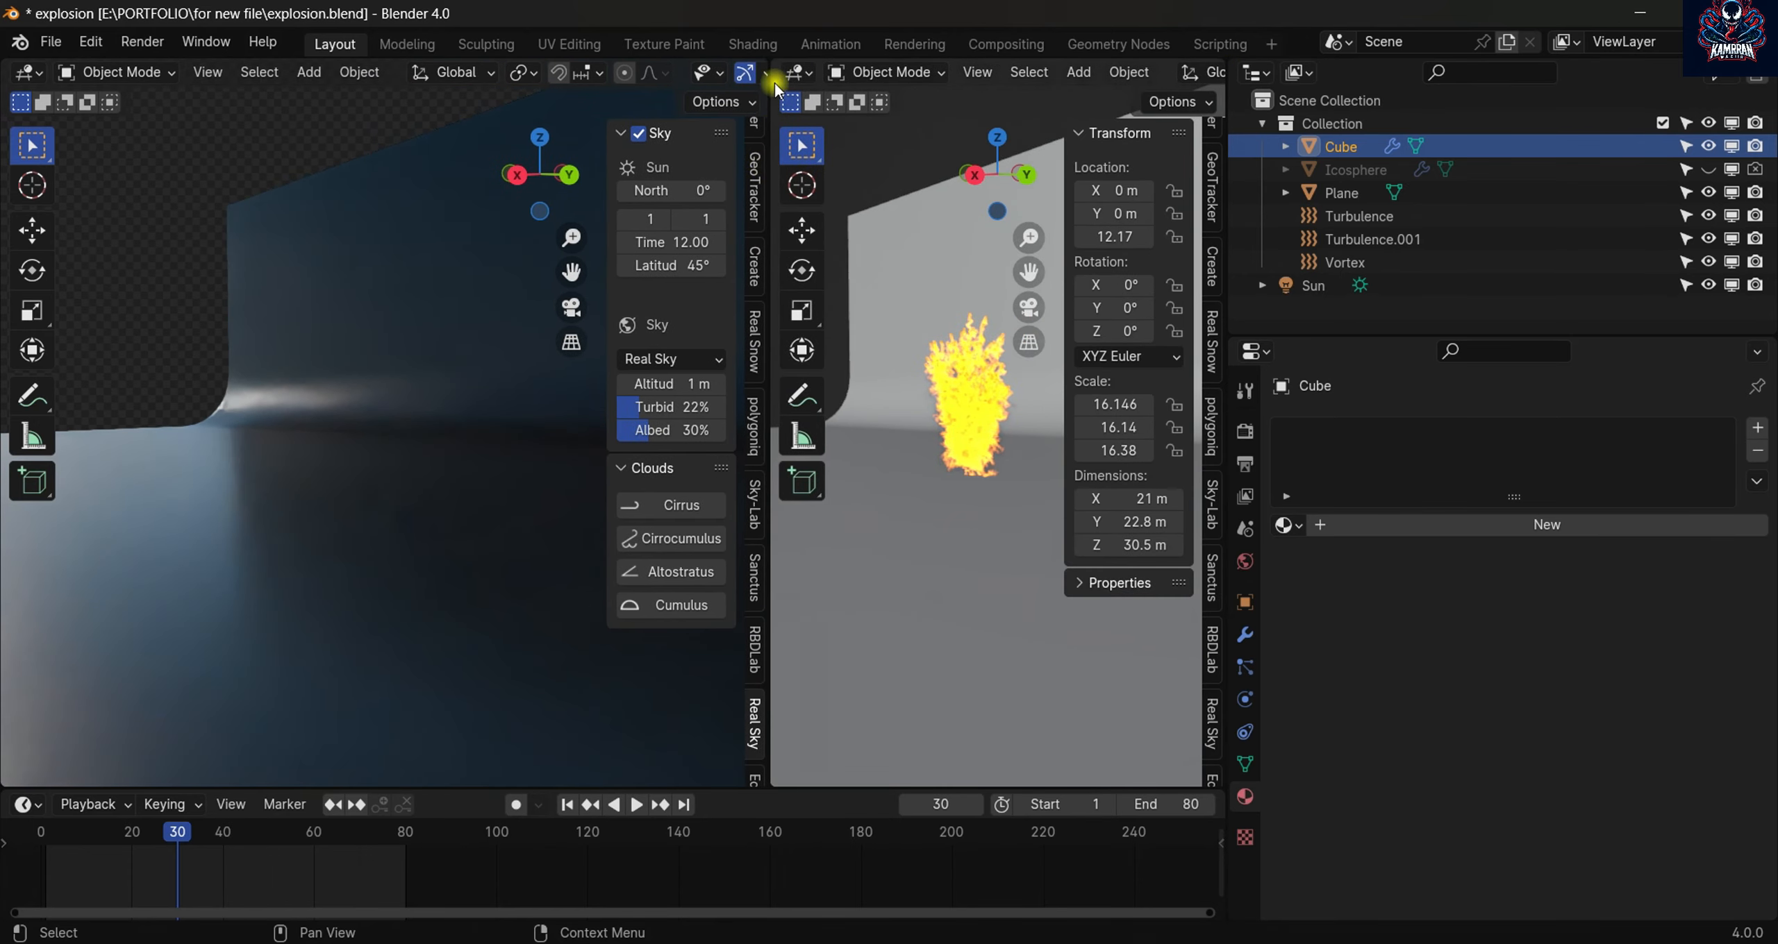
left_click(797, 72)
left_click(835, 282)
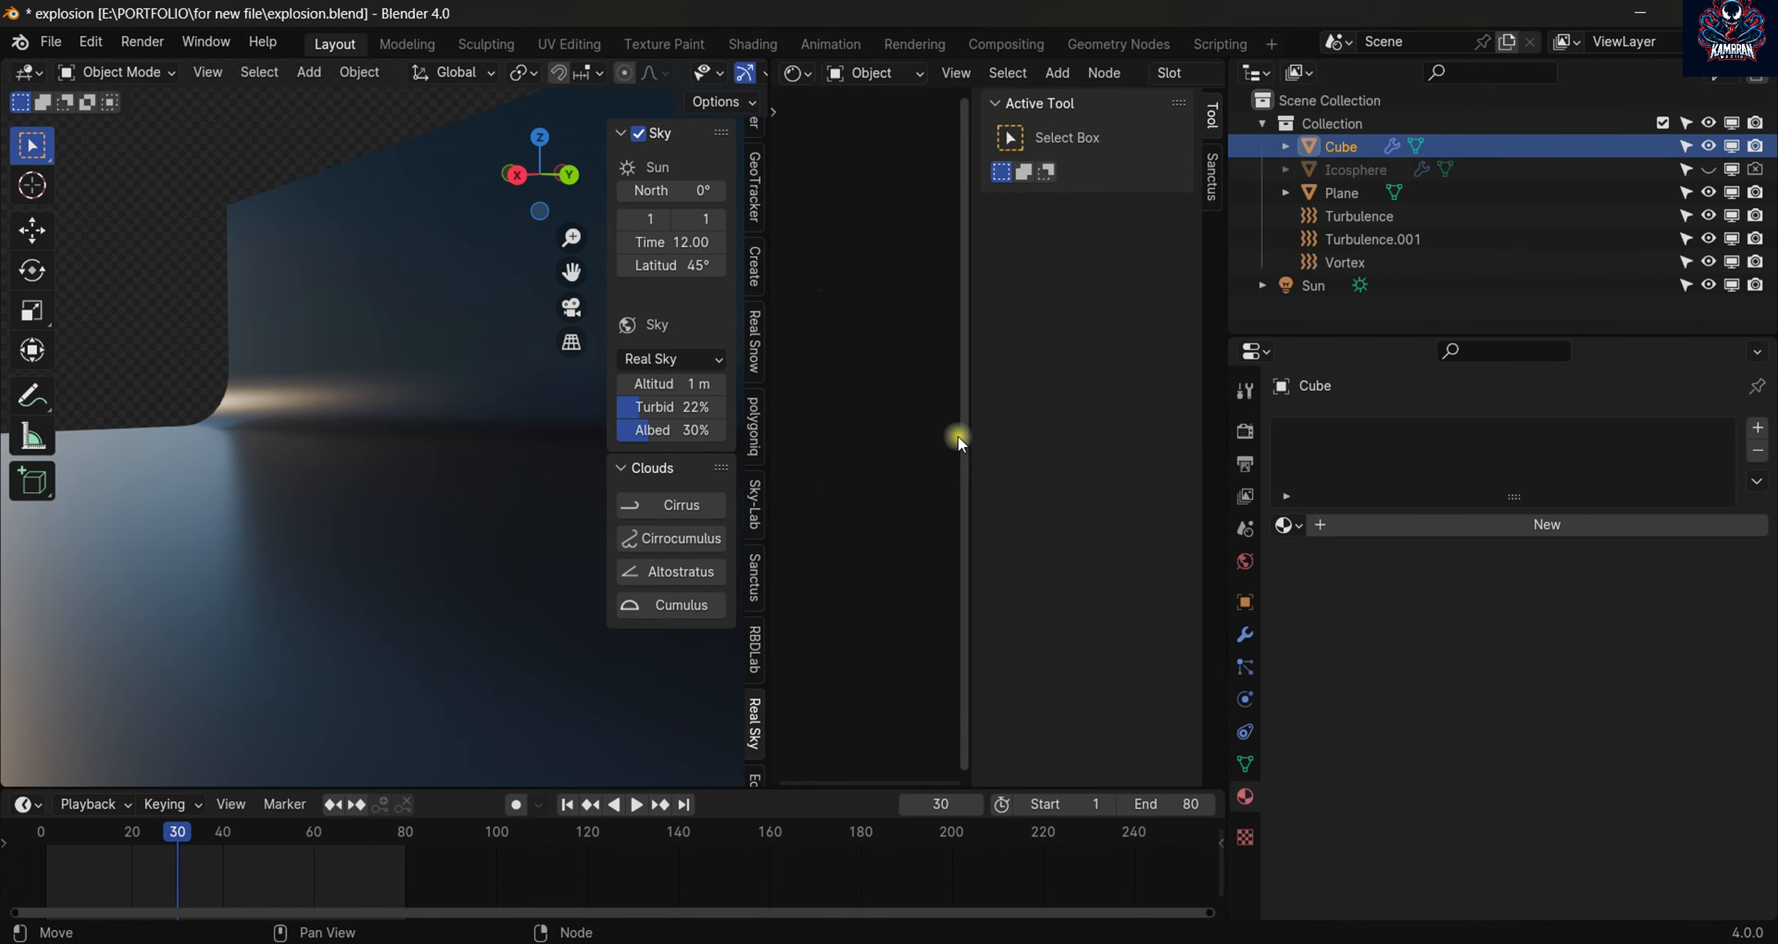
key("n")
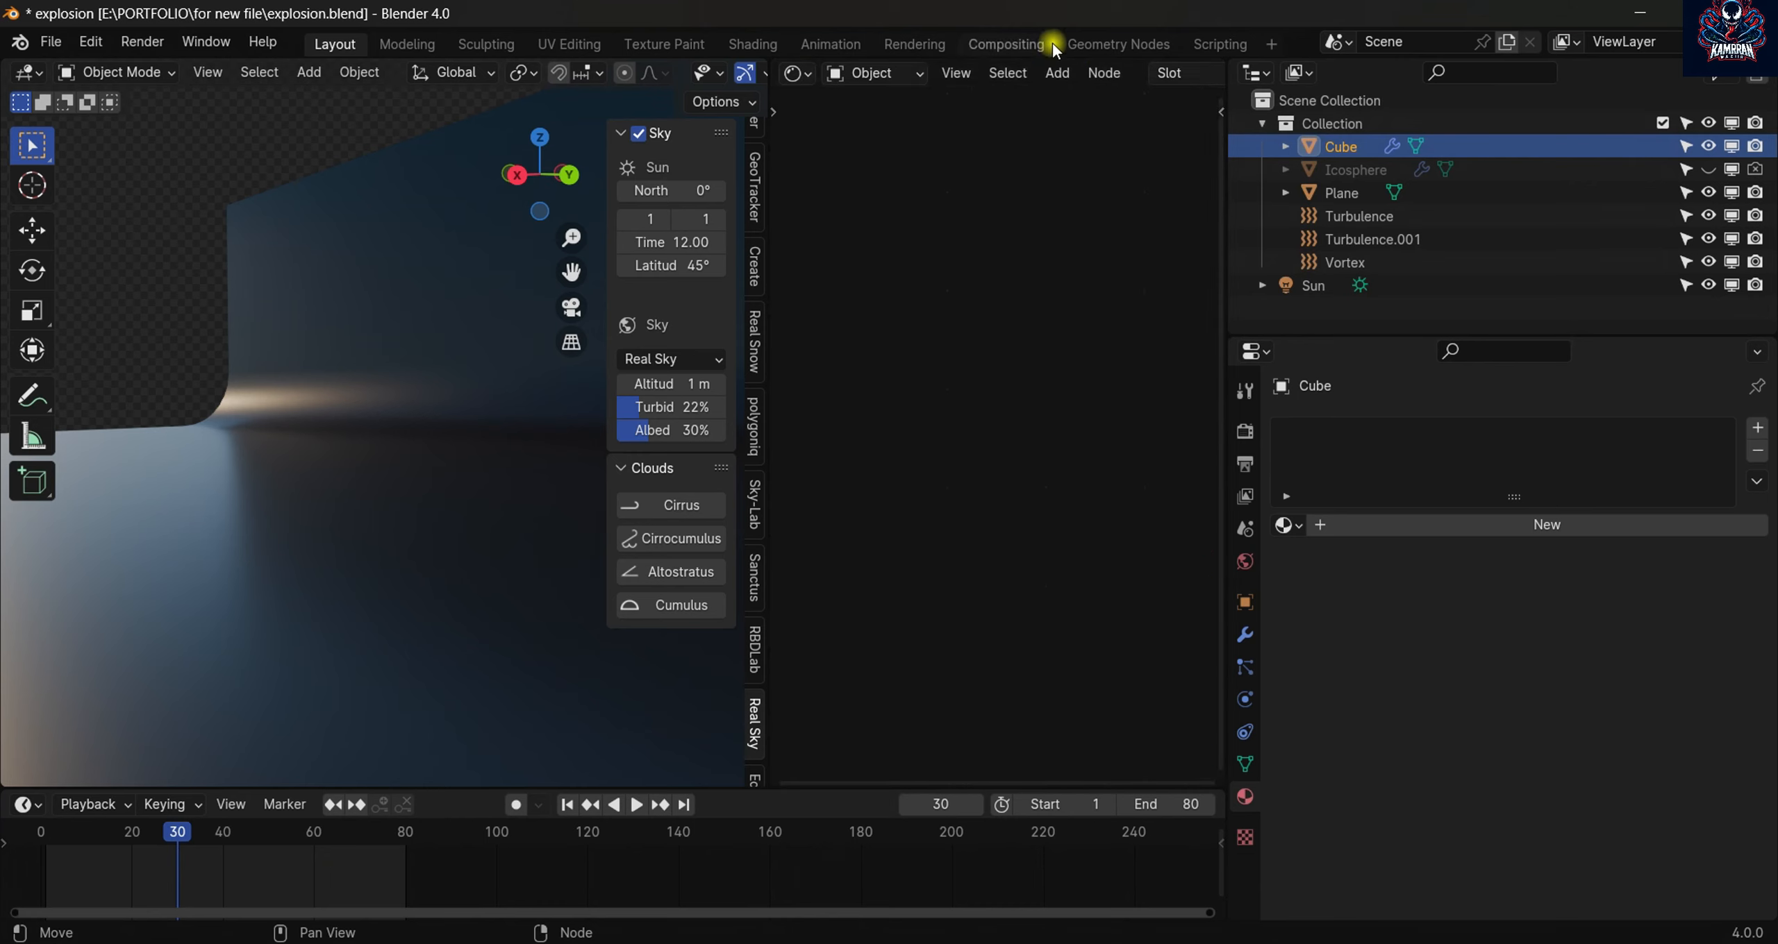
scroll(1045, 75, "down", 5)
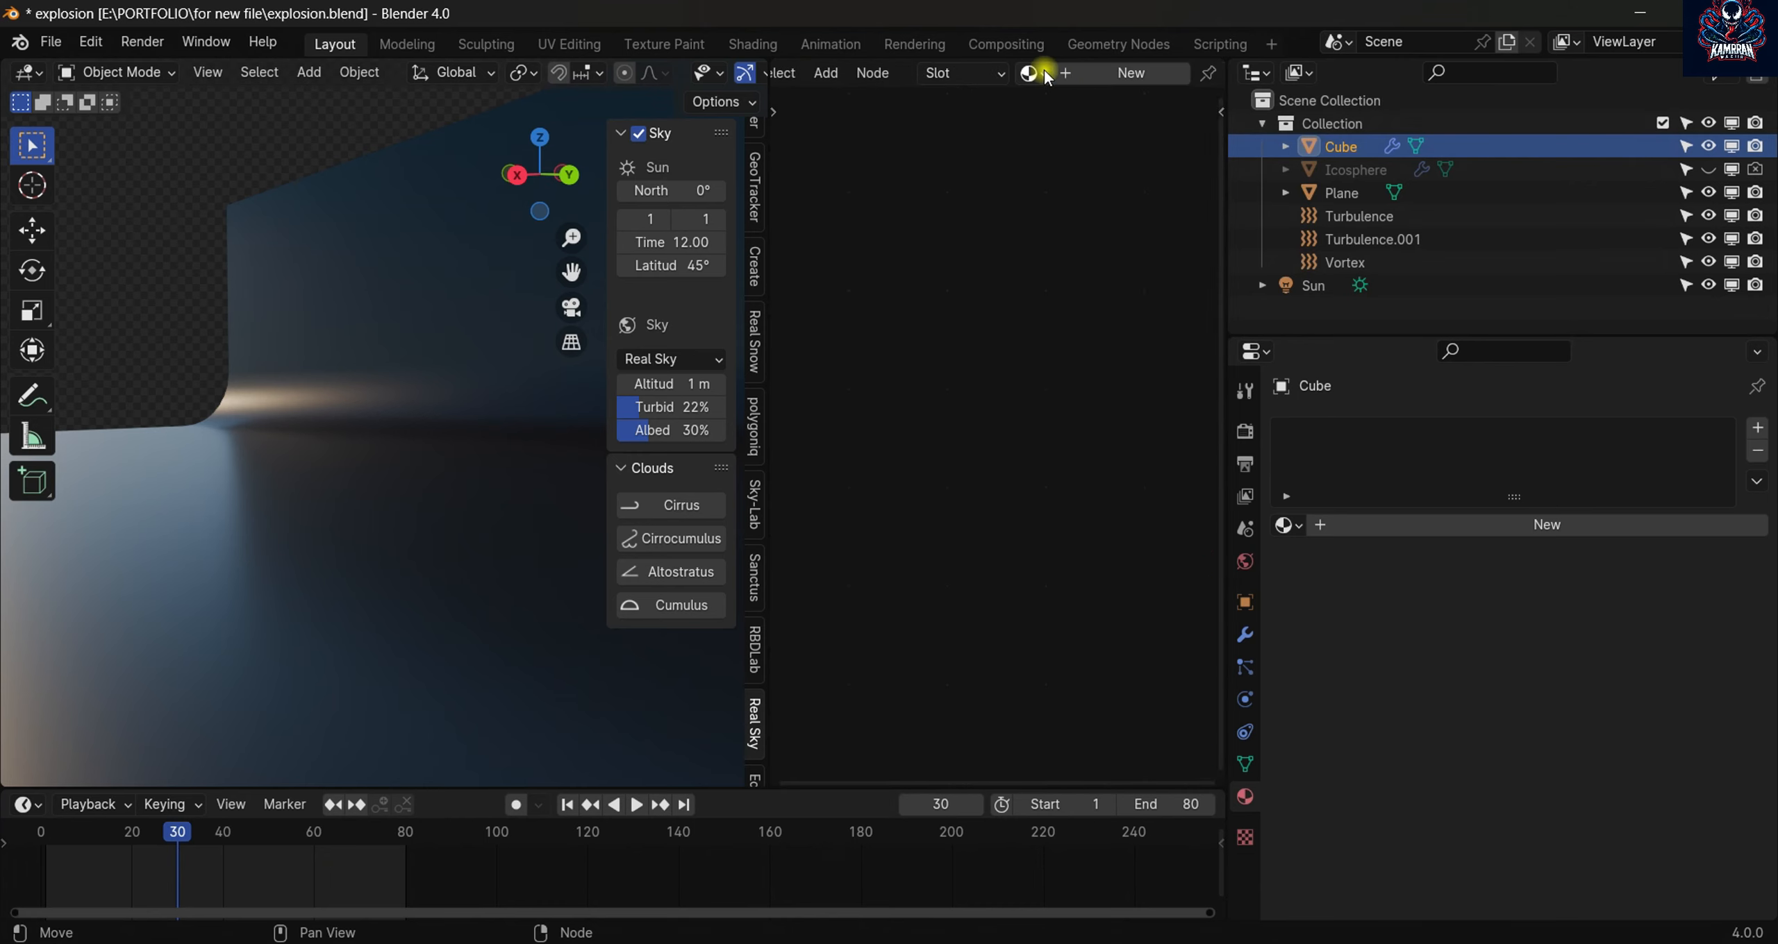
left_click(1094, 81)
scroll(1014, 411, "up", 4)
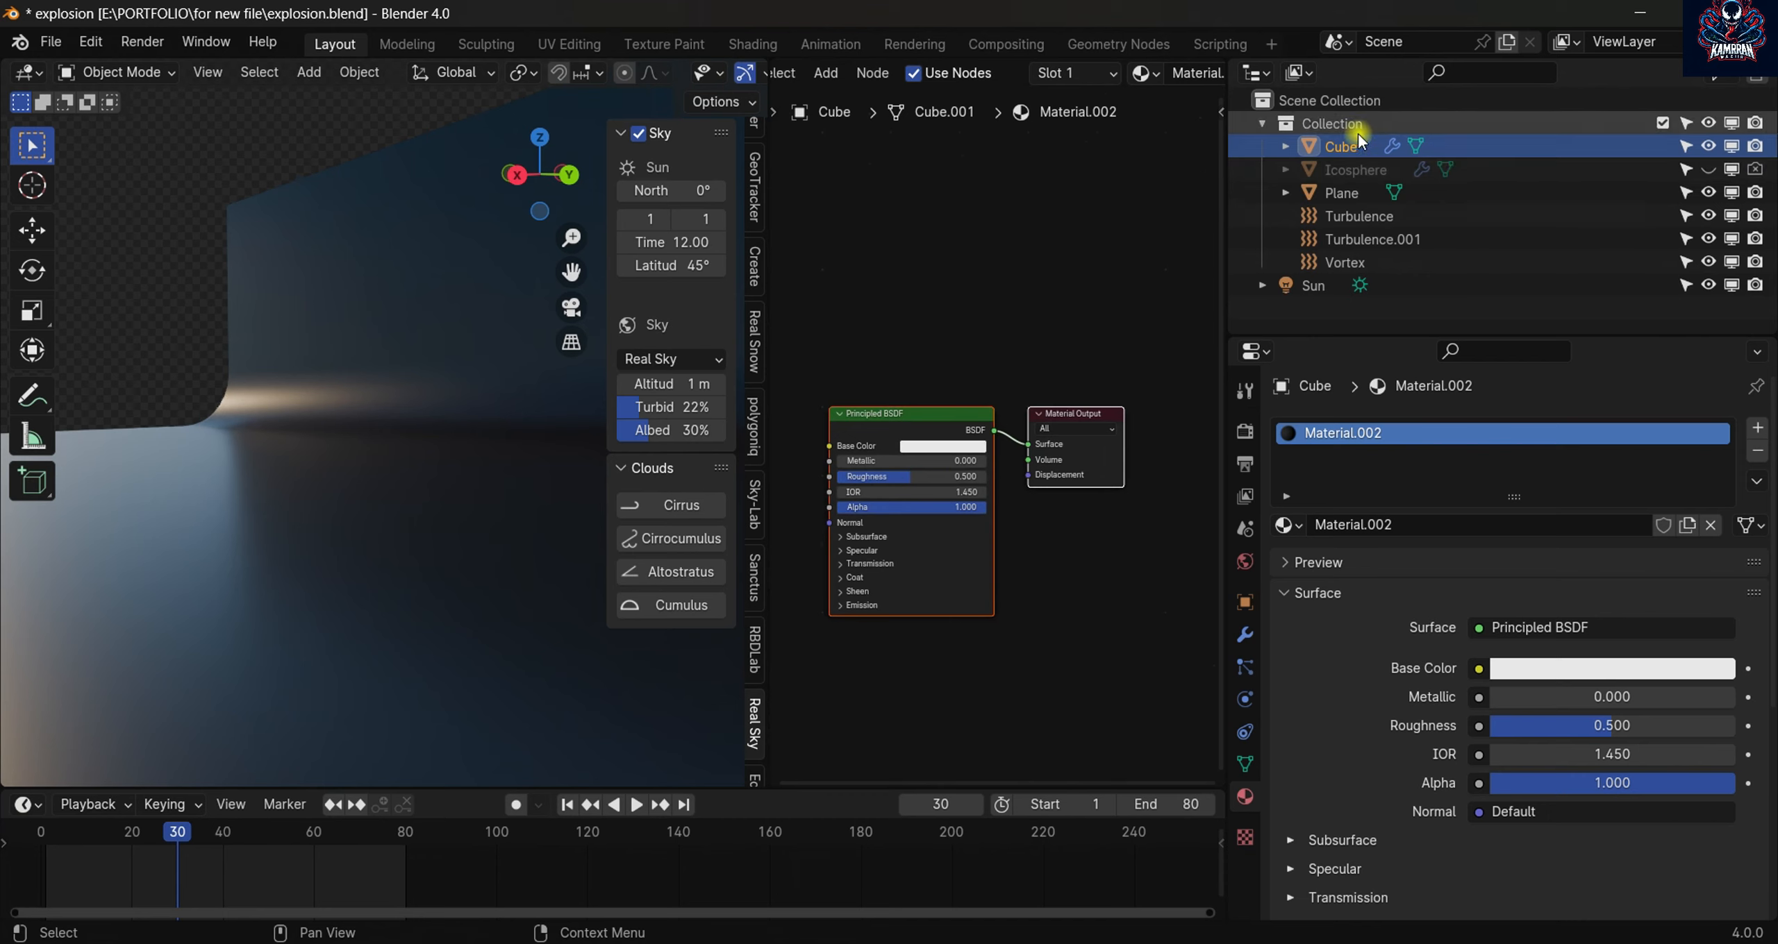
- Replace the cube material's Principled BSDF with a Principled Volume shader connected to the Volume input of the Material Output
middle_click_drag(328, 330, 461, 368)
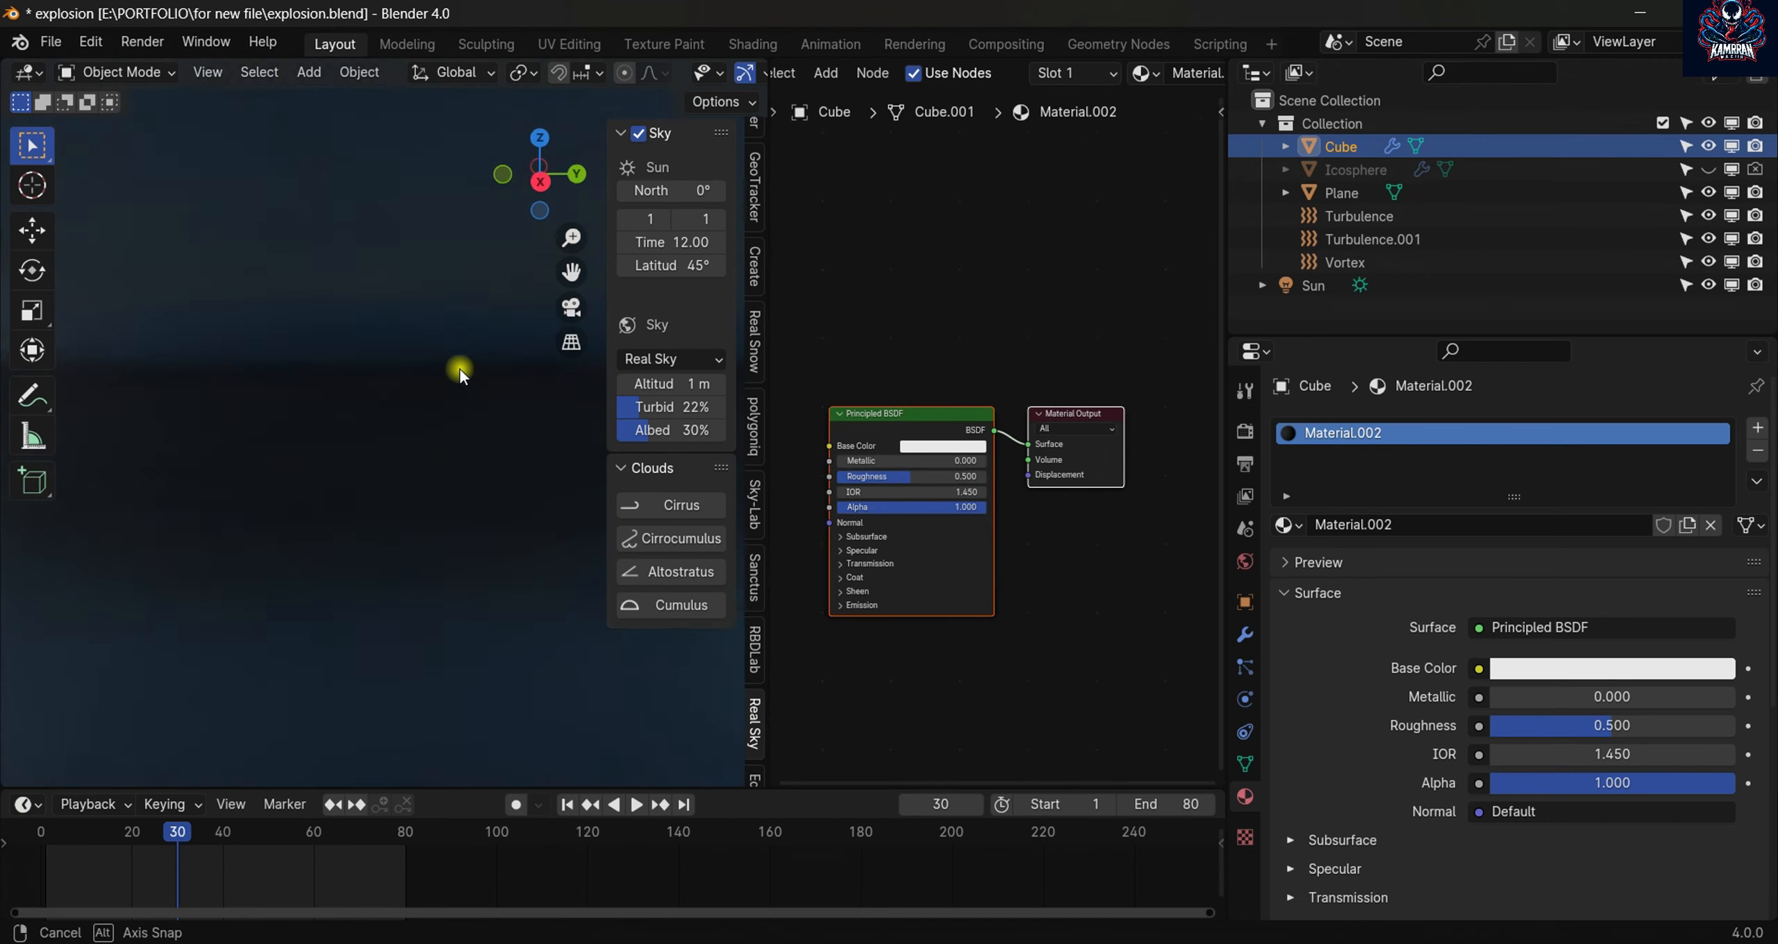
middle_click_drag(883, 430, 924, 393)
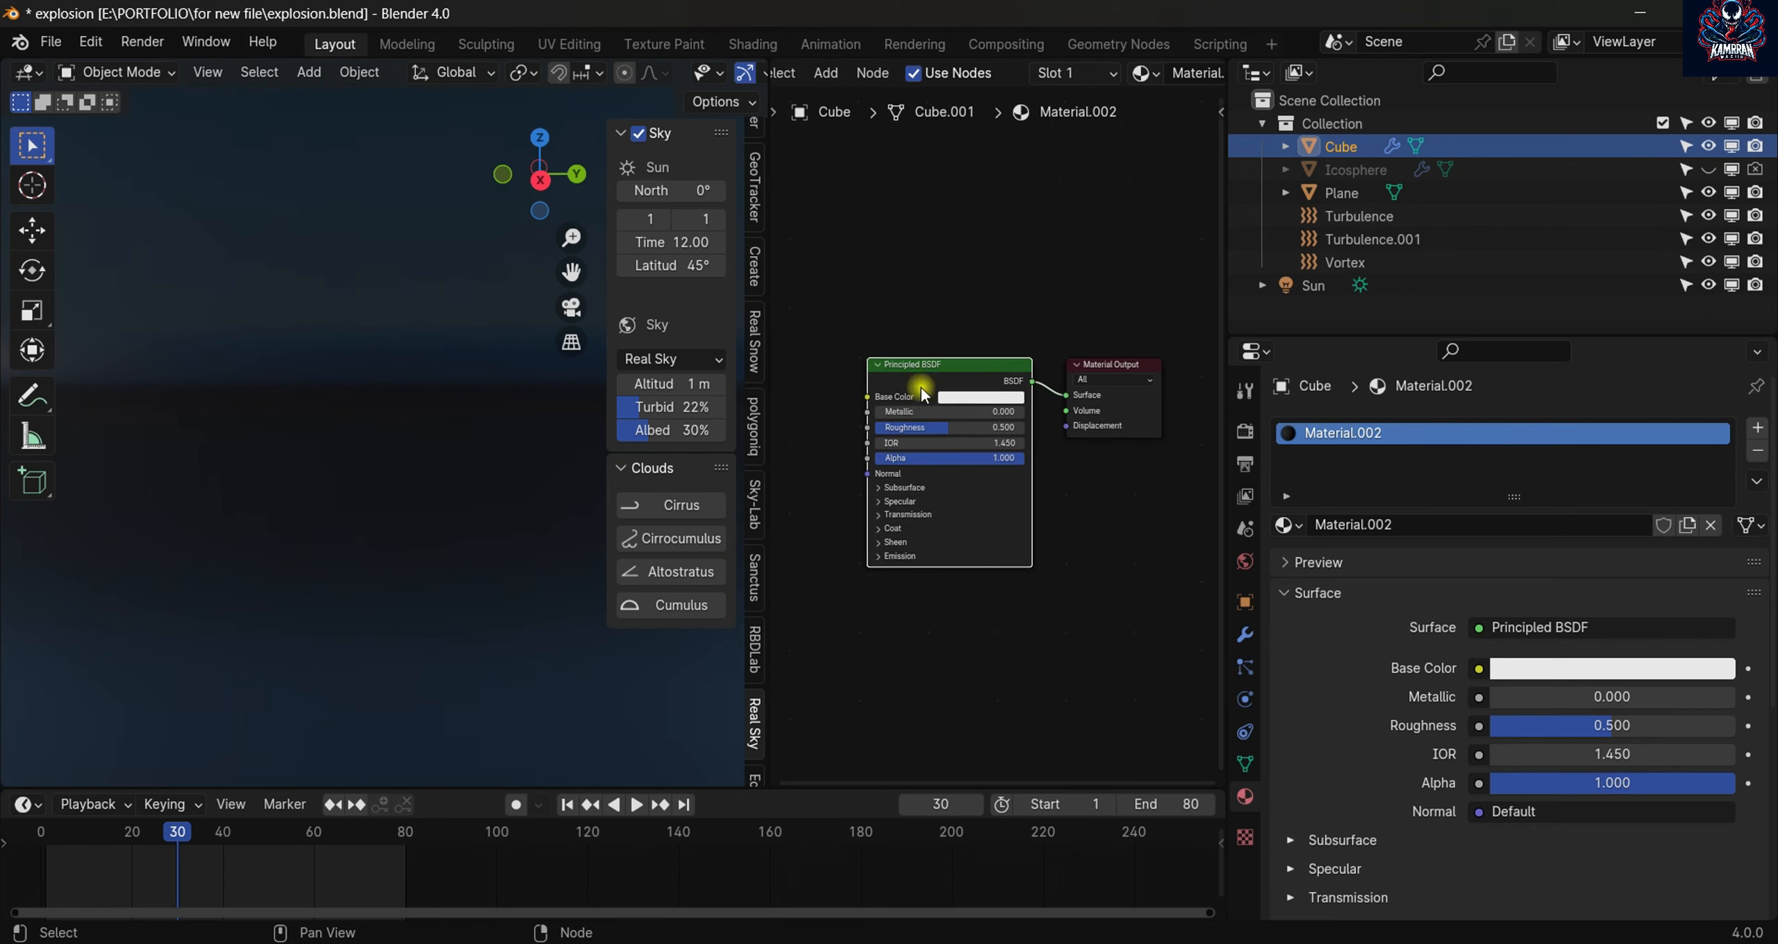
key("x")
key("shift+a")
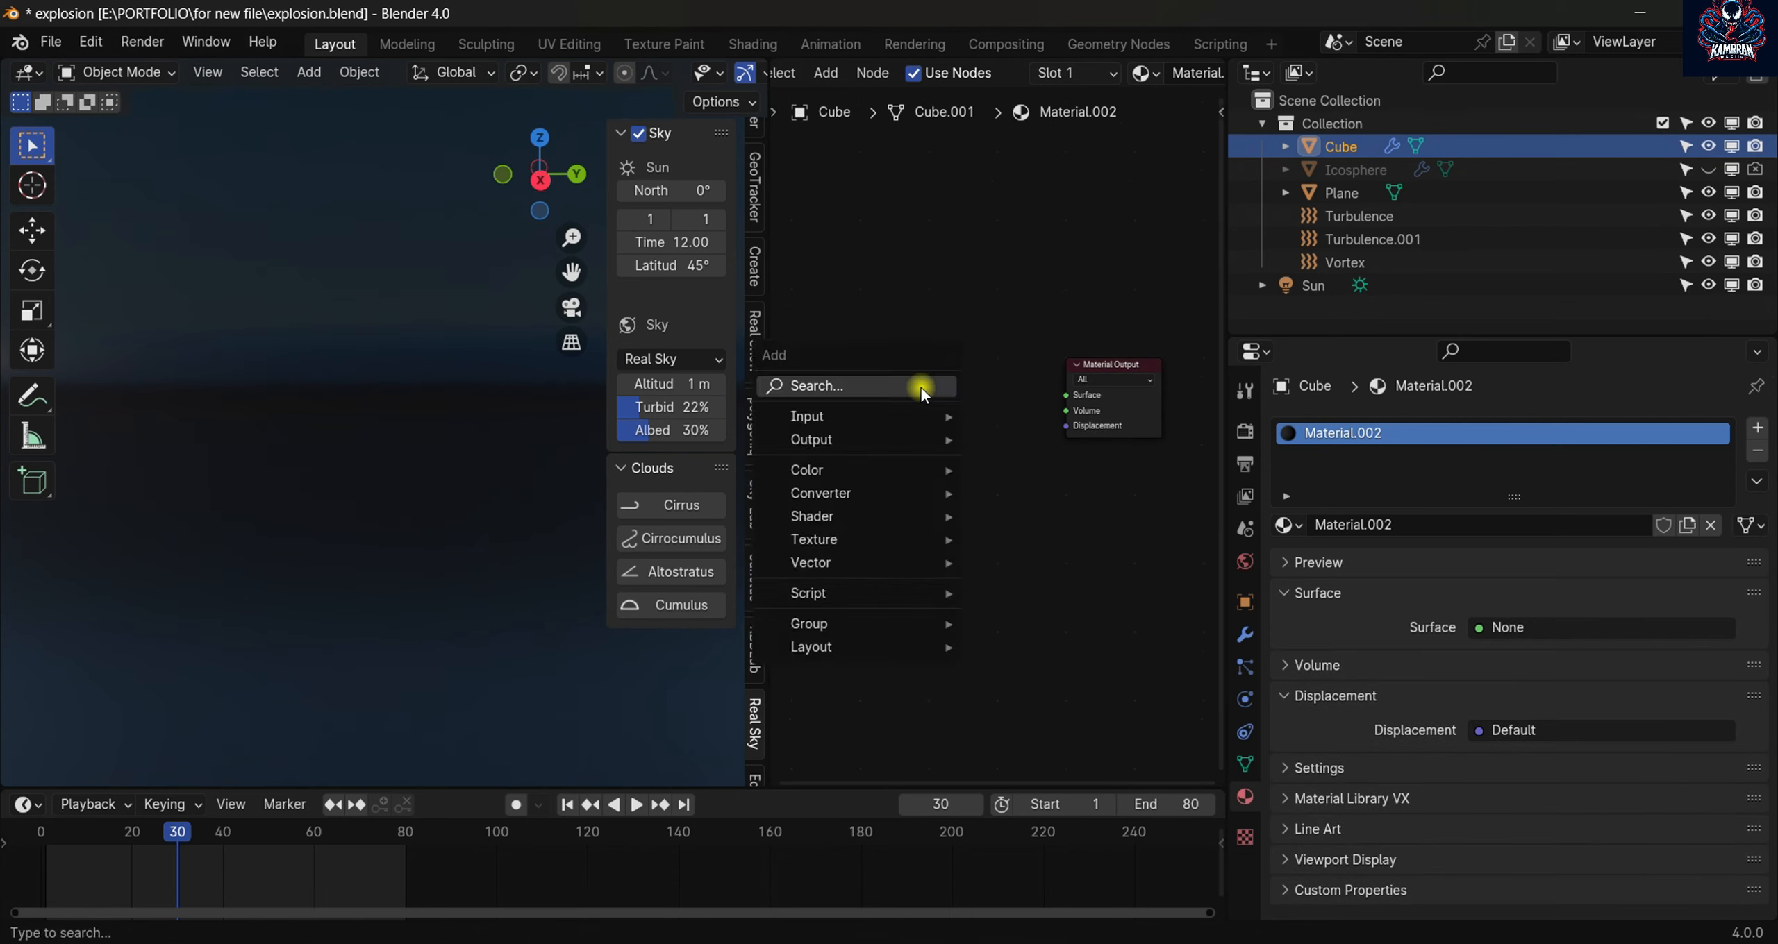
mouse_move(852, 525)
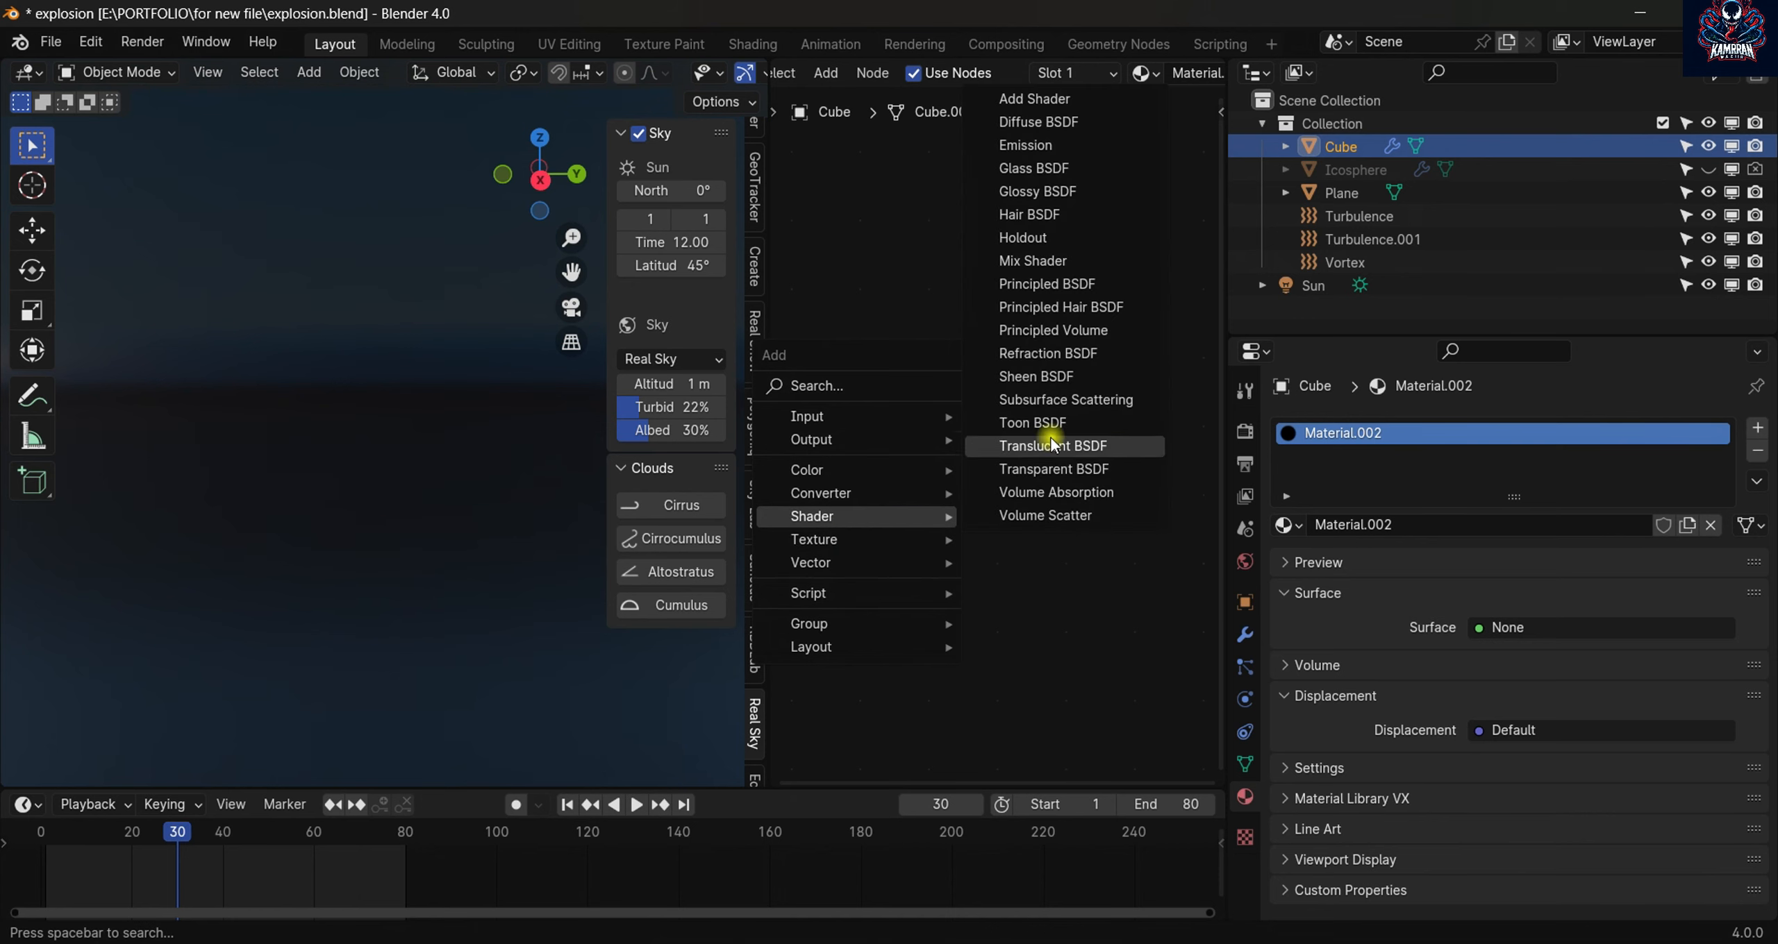
left_click(1074, 332)
left_click(839, 365)
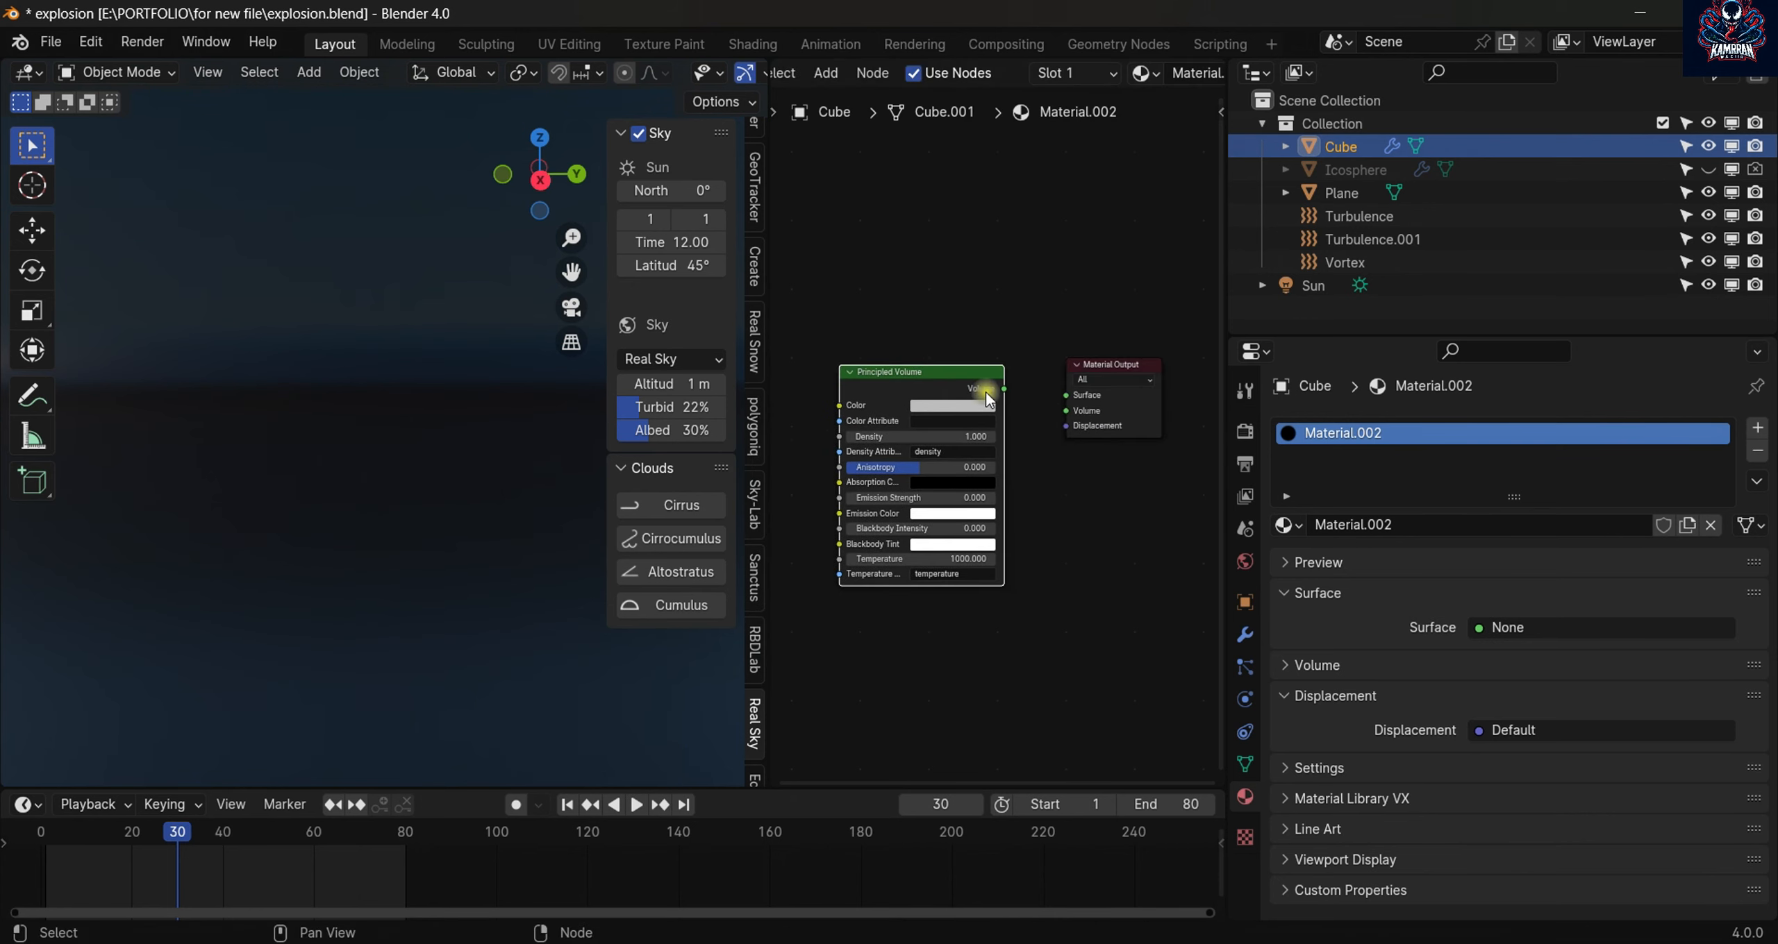
left_click_drag(1006, 389, 1066, 410)
scroll(462, 463, "up", 5)
middle_click_drag(461, 464, 427, 481)
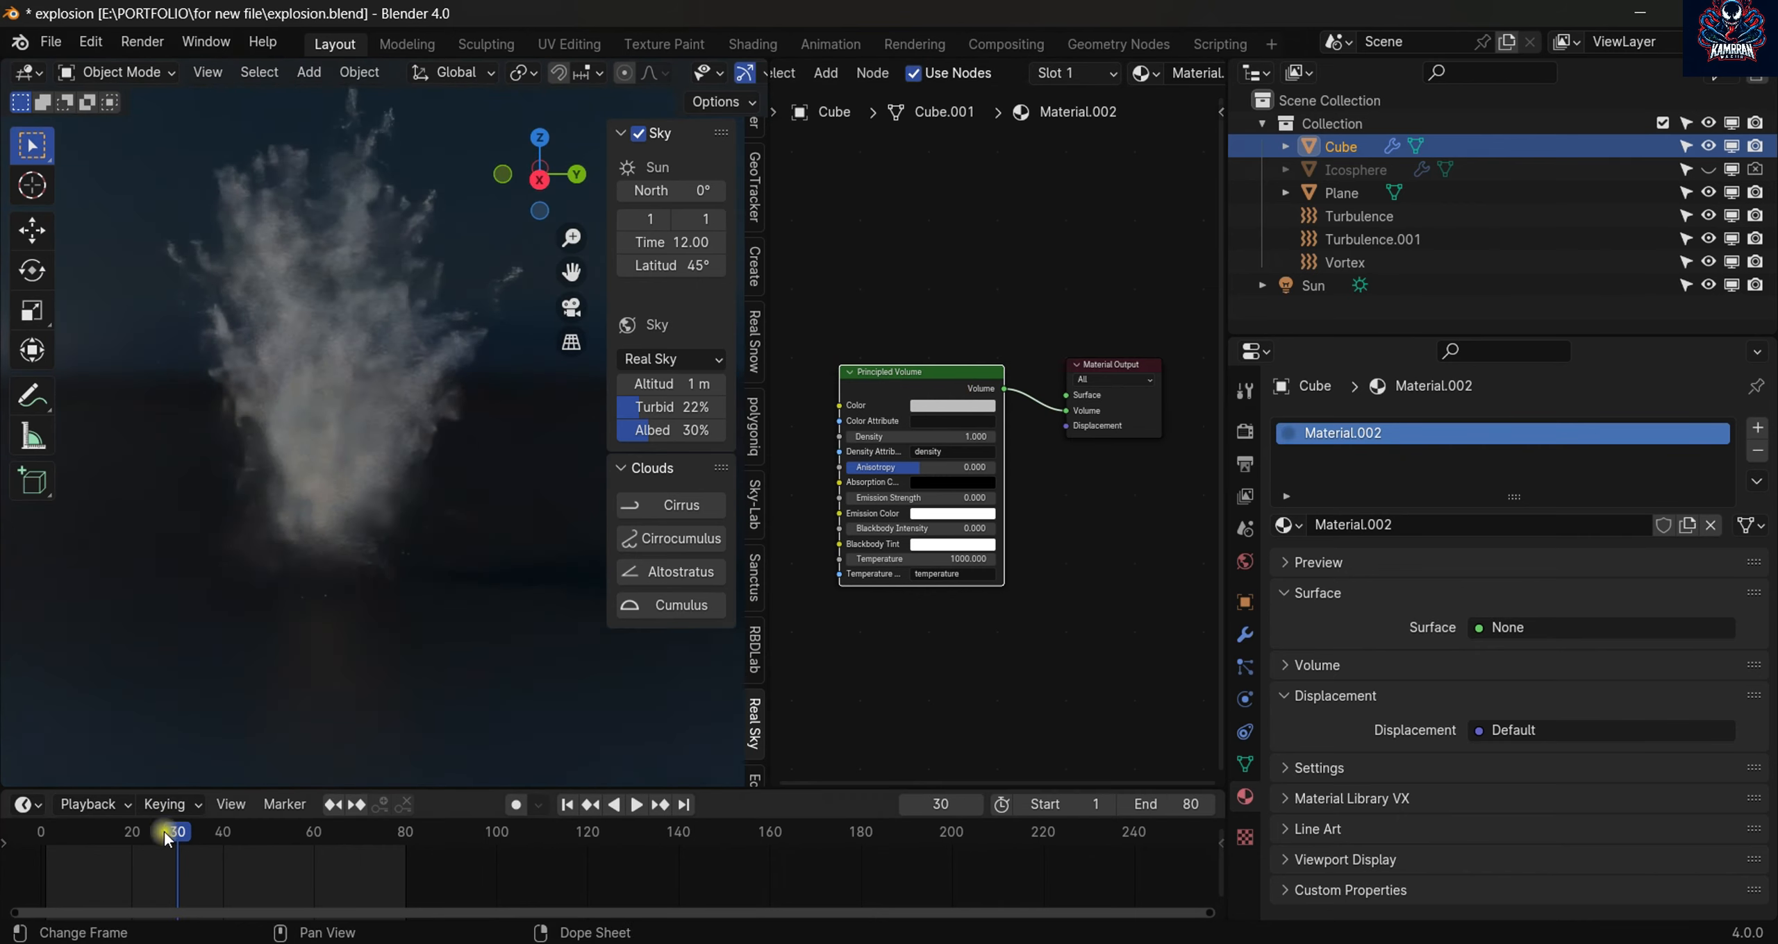
- Go to frame 20 and raise the Principled Volume density to about 19.4
left_click_drag(172, 838, 132, 844)
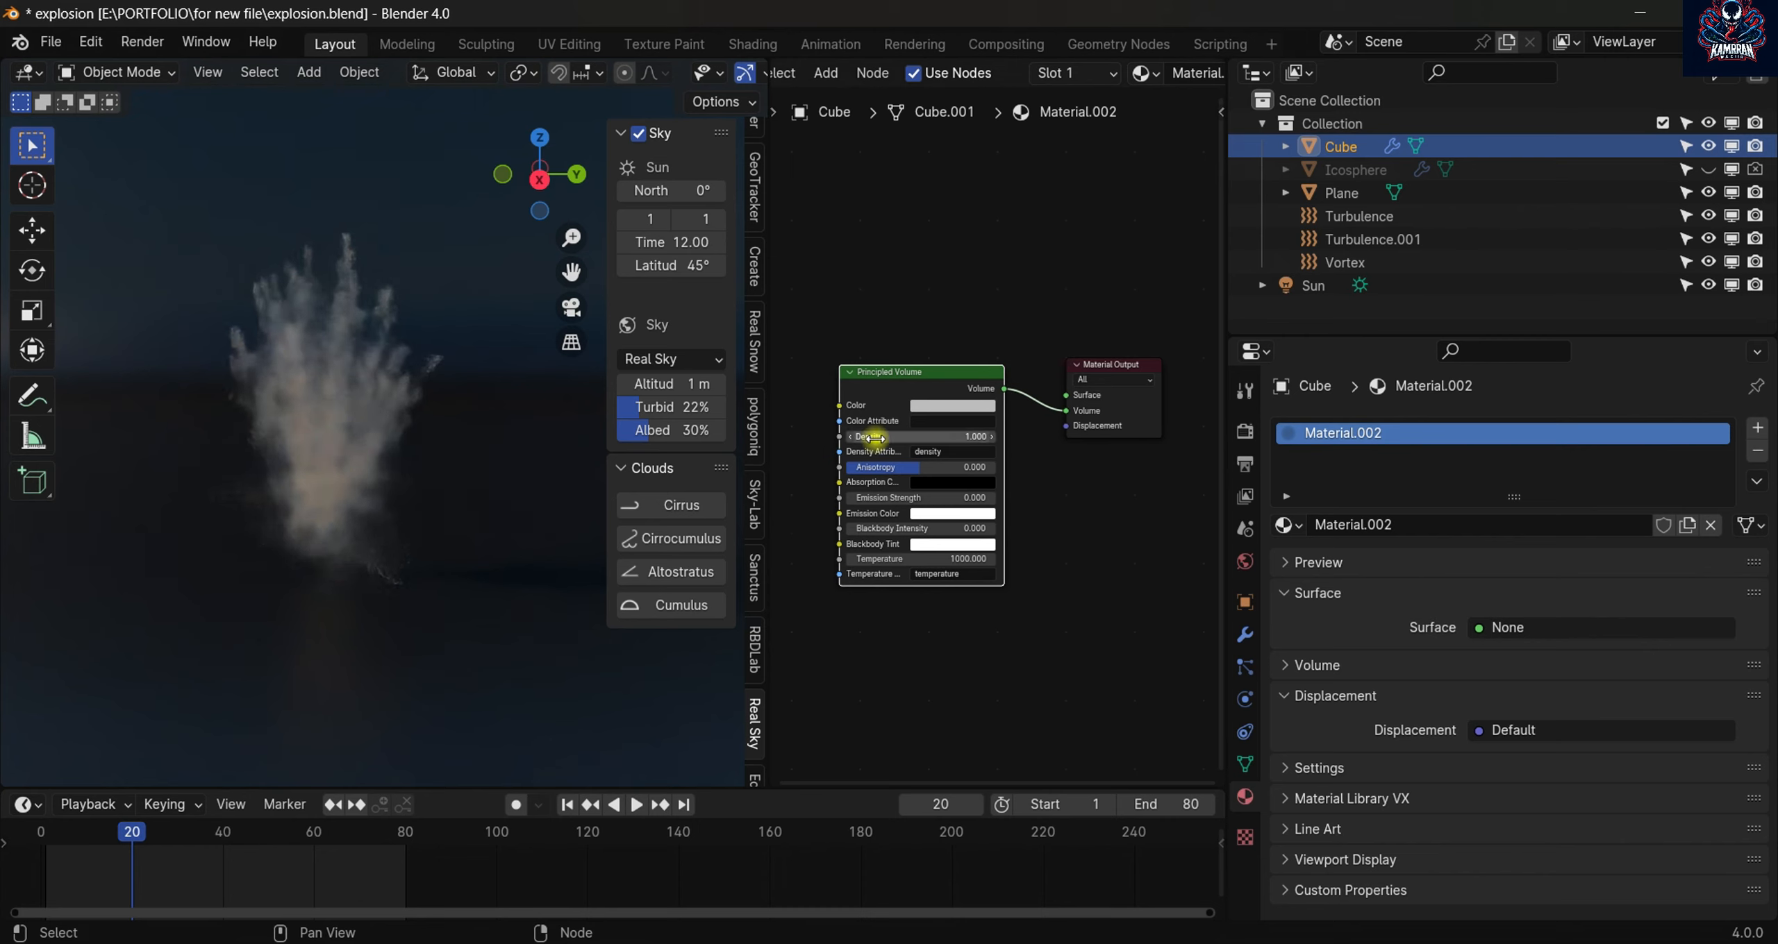
left_click_drag(874, 438, 922, 430)
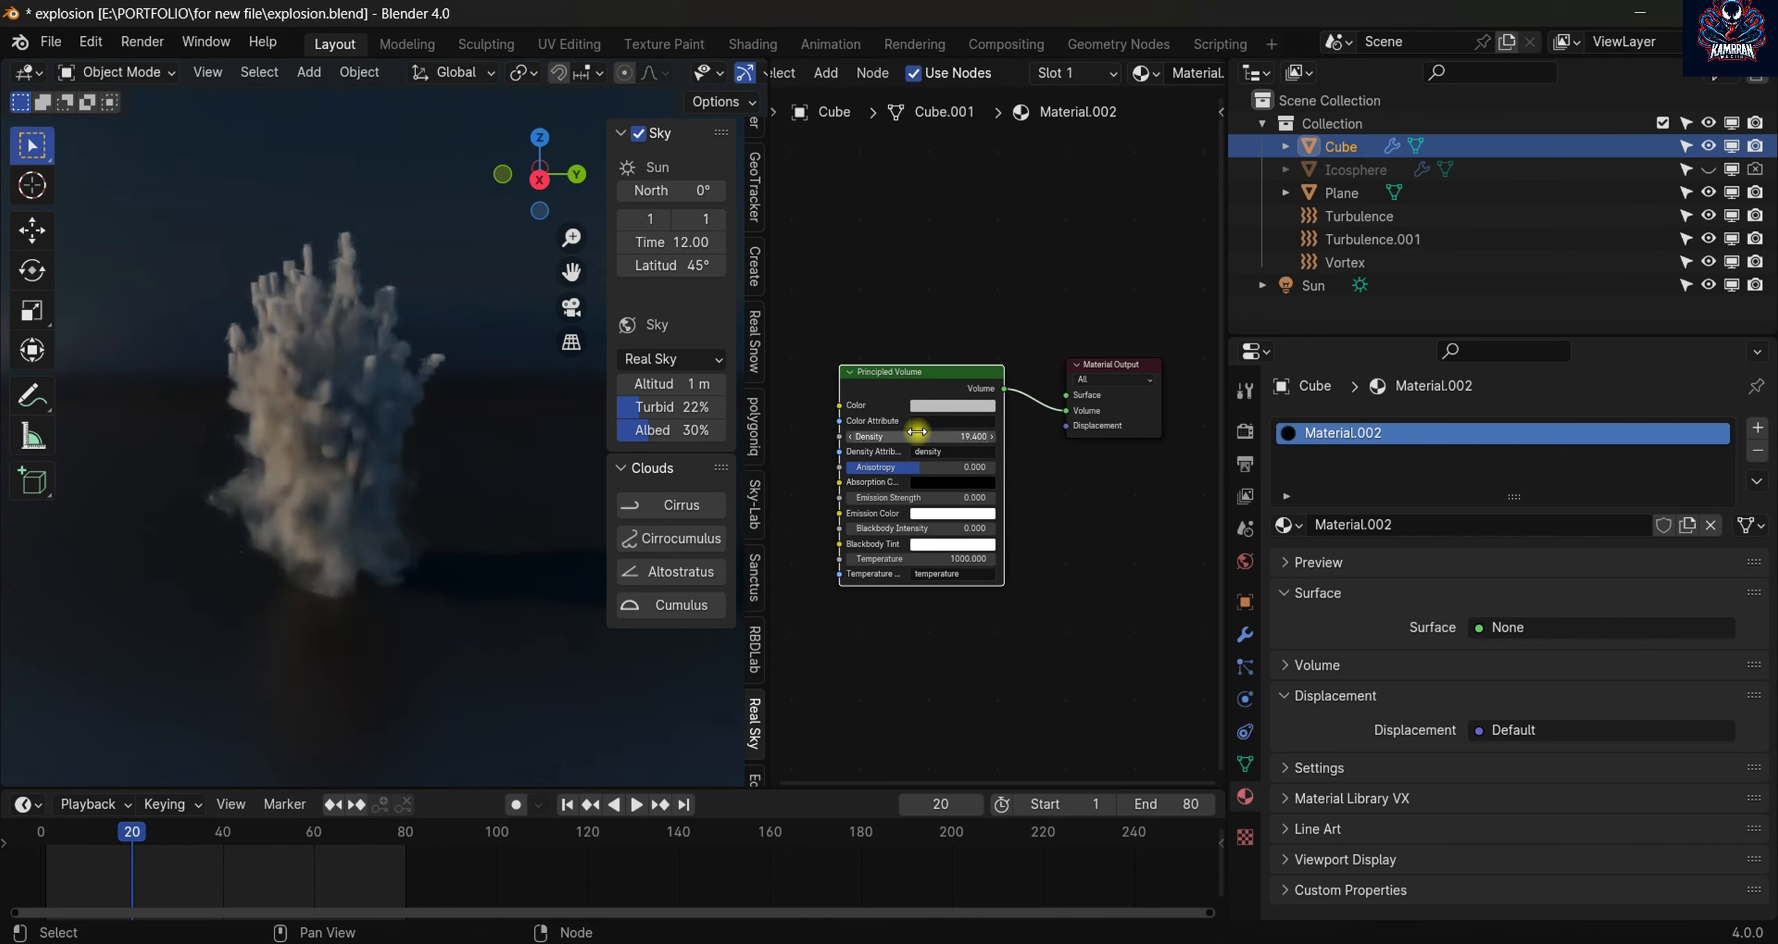
middle_click_drag(476, 369, 395, 346)
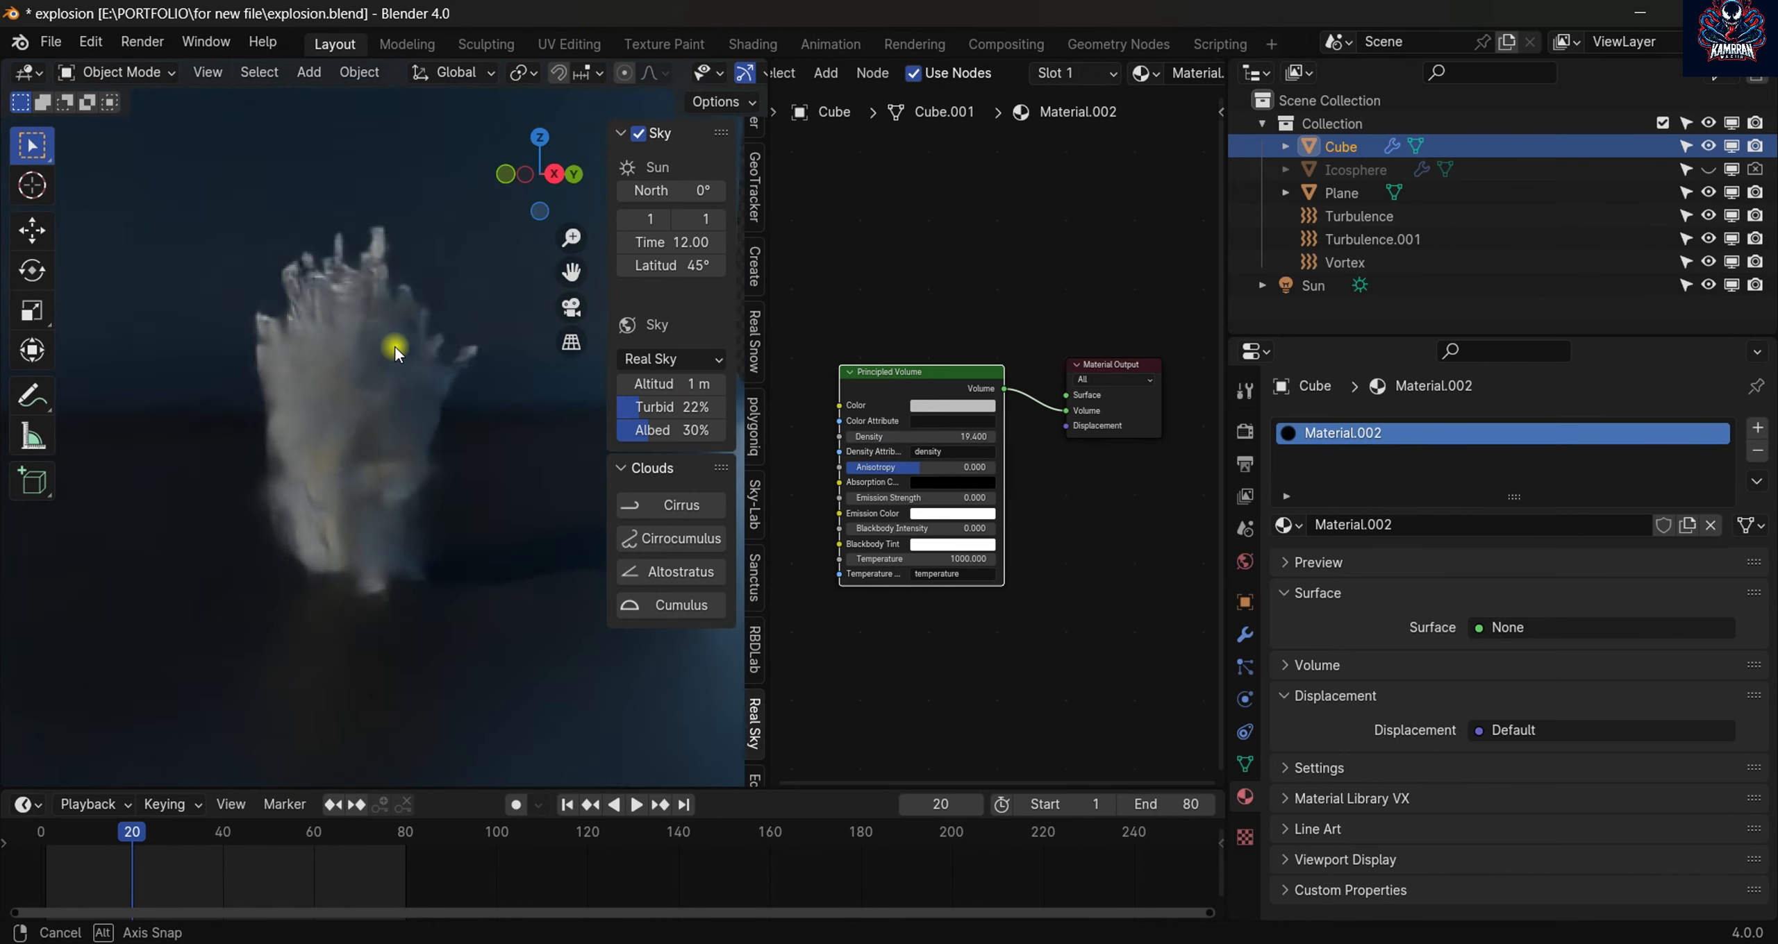
- Set the Principled Volume's blackbody intensity to 1
scroll(394, 346, "up", 4)
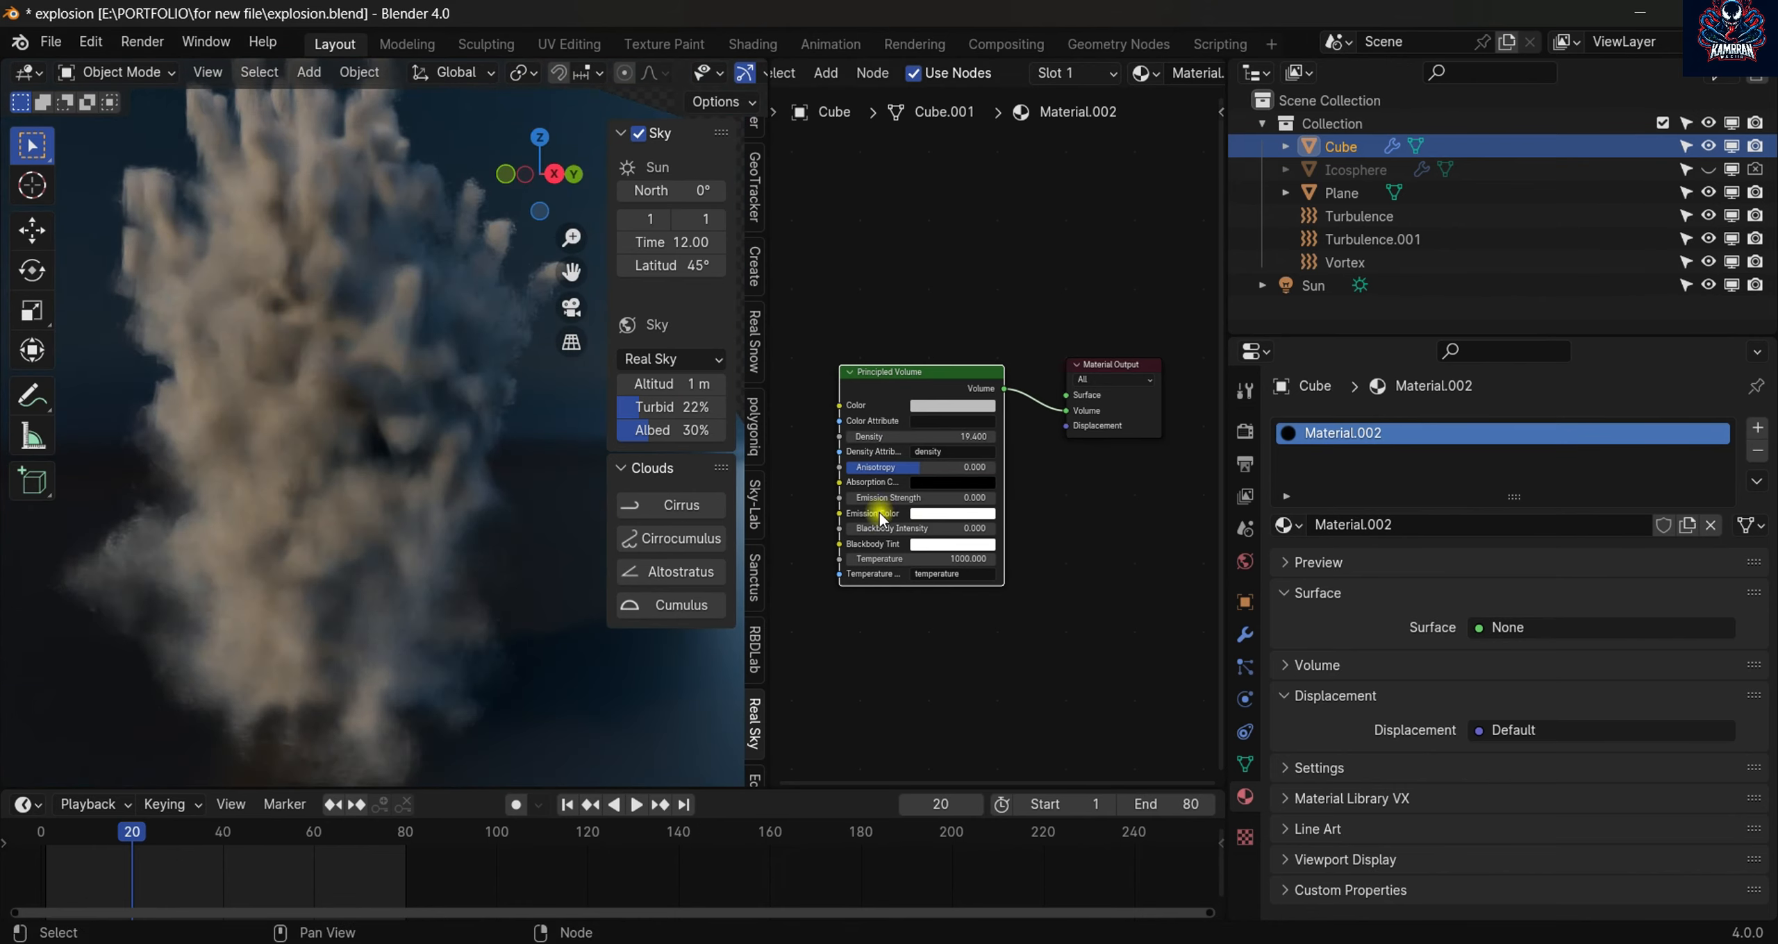
scroll(880, 517, "up", 4)
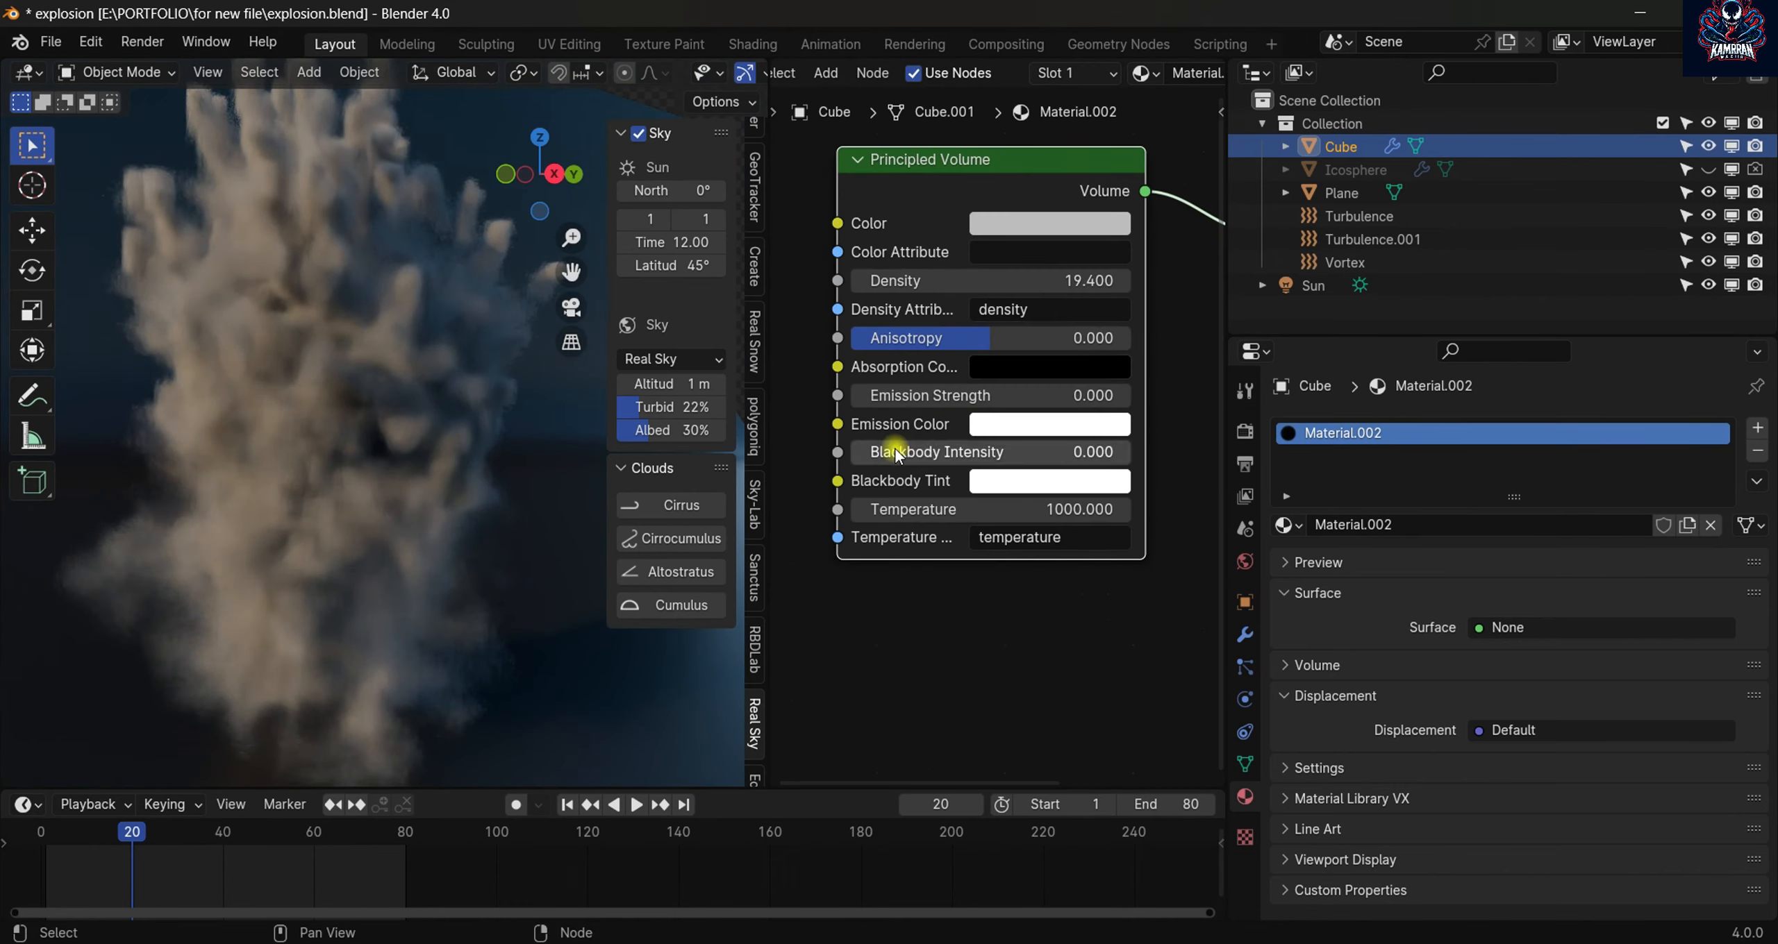
left_click_drag(896, 452, 1138, 452)
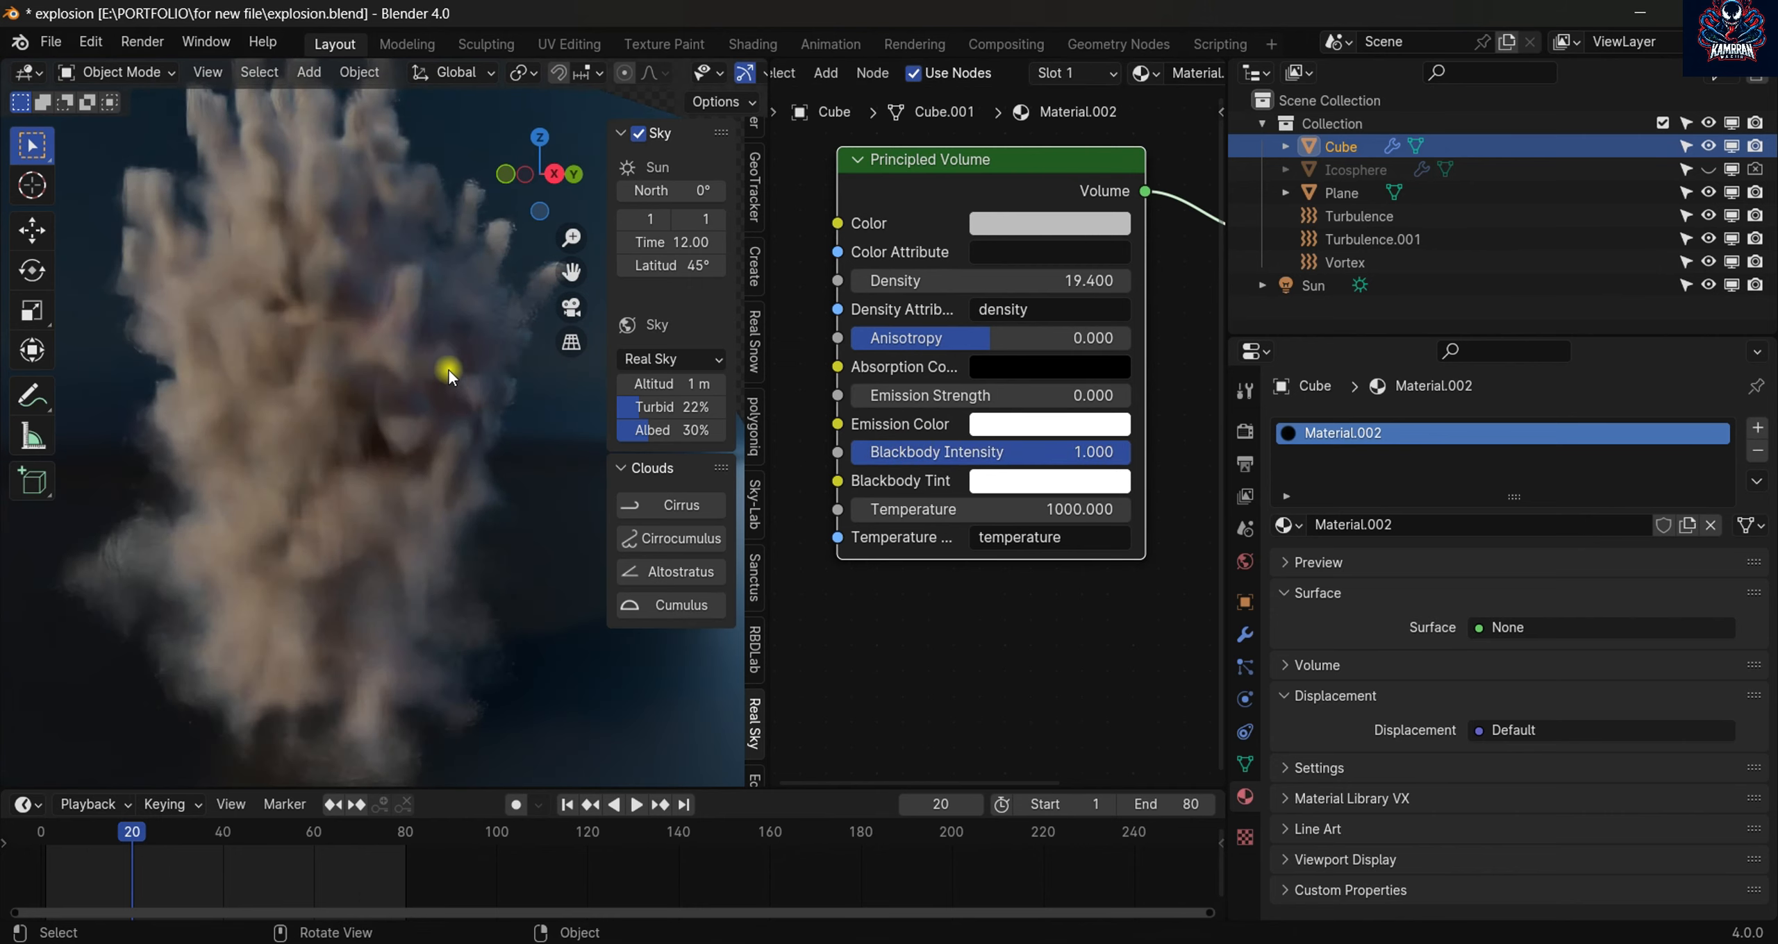
- Raise the Principled Volume temperature to about 1067 and hide the Sun light in the viewport
mouse_move(934, 518)
left_mouse_down()
mouse_move(1007, 518)
mouse_move(933, 518)
mouse_move(949, 517)
left_mouse_up()
mouse_move(250, 408)
middle_mouse_down()
mouse_move(147, 497)
mouse_move(244, 380)
middle_mouse_up()
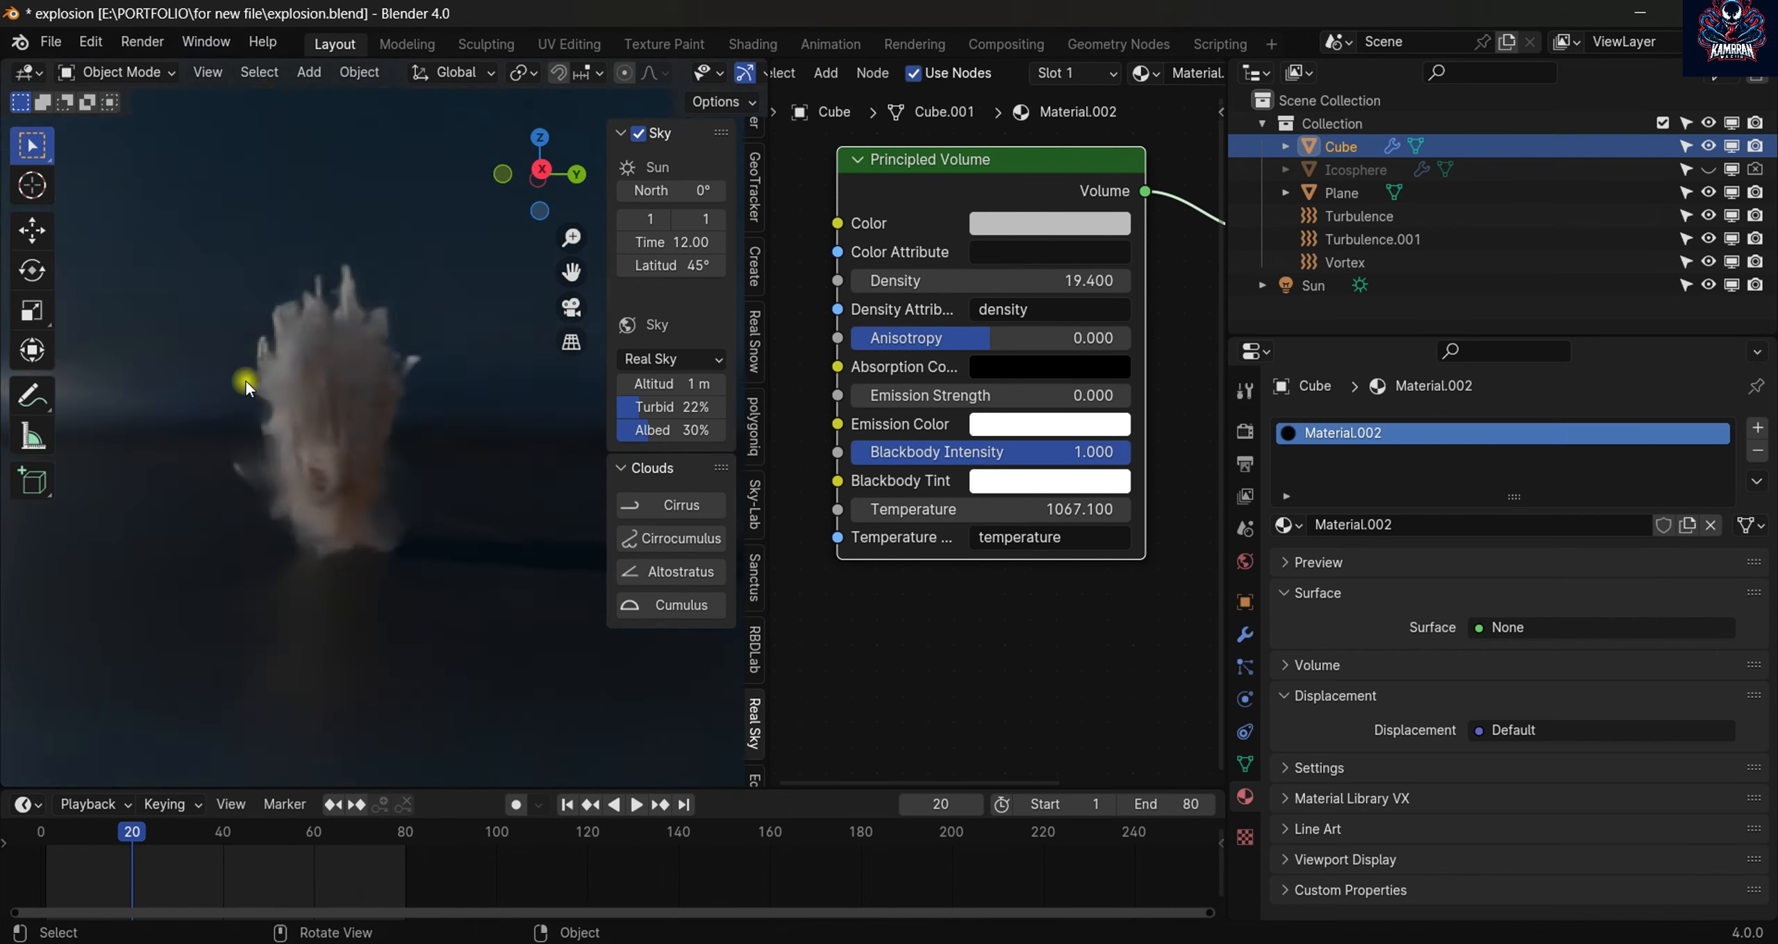
left_click(1709, 285)
scroll(410, 312, "up", 4)
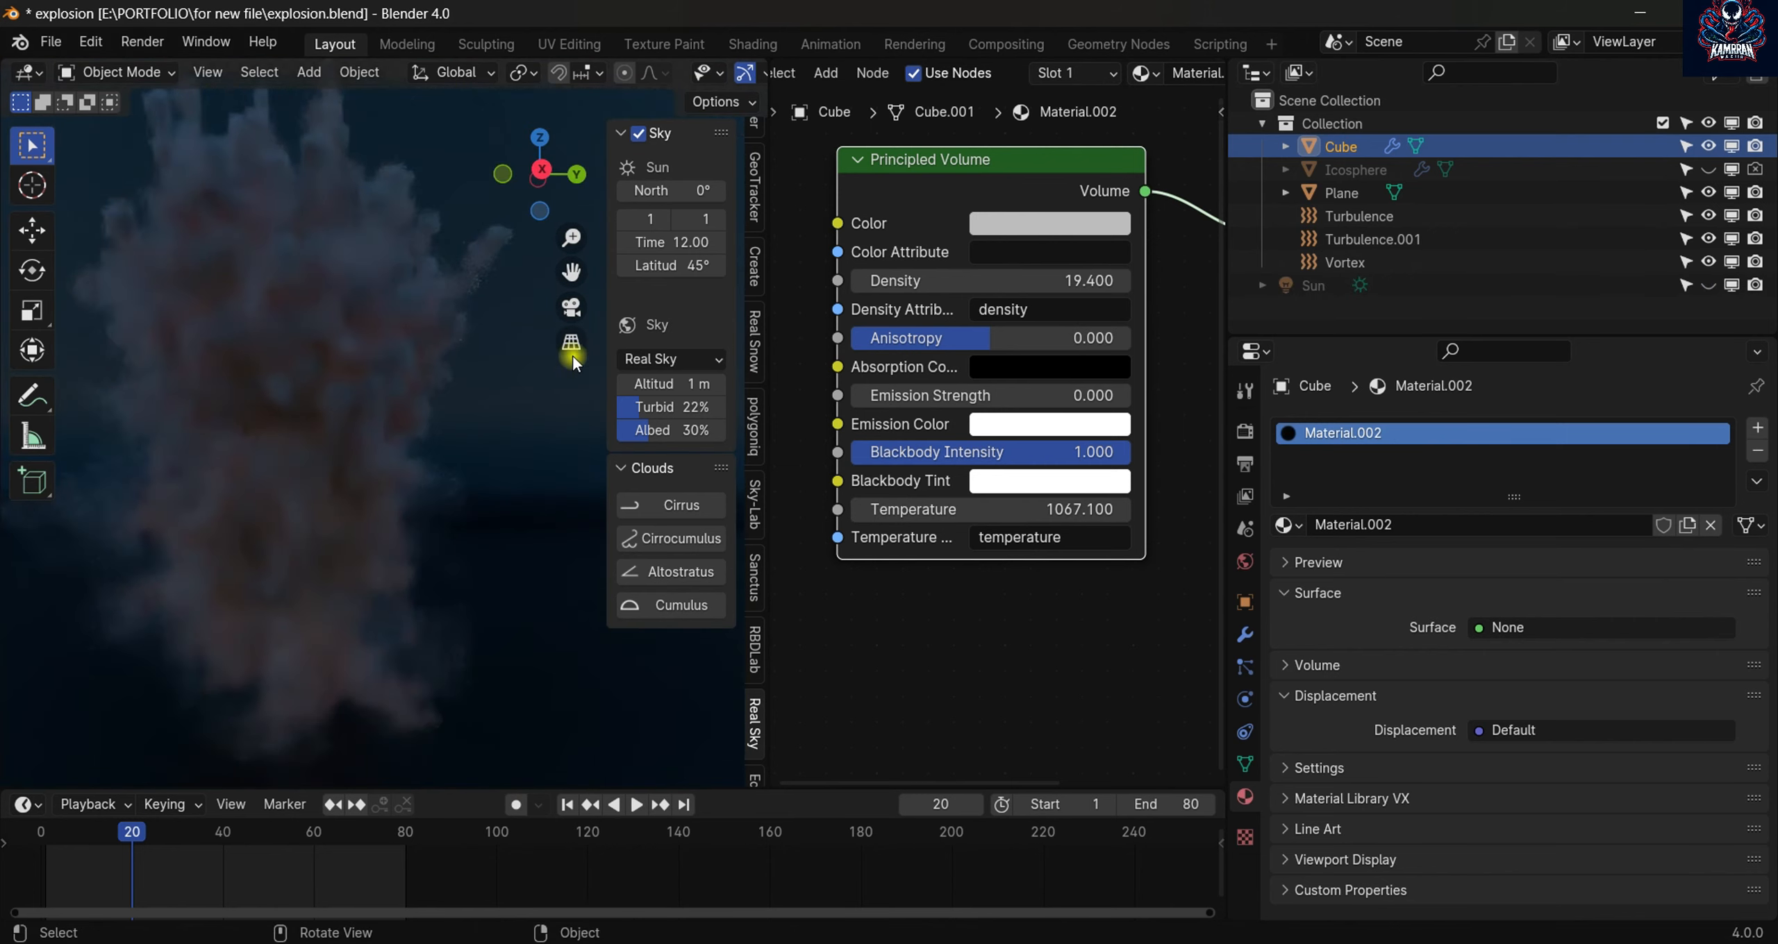
- Raise the Principled Volume's anisotropy to about 0.53
left_click_drag(1028, 340, 1107, 338)
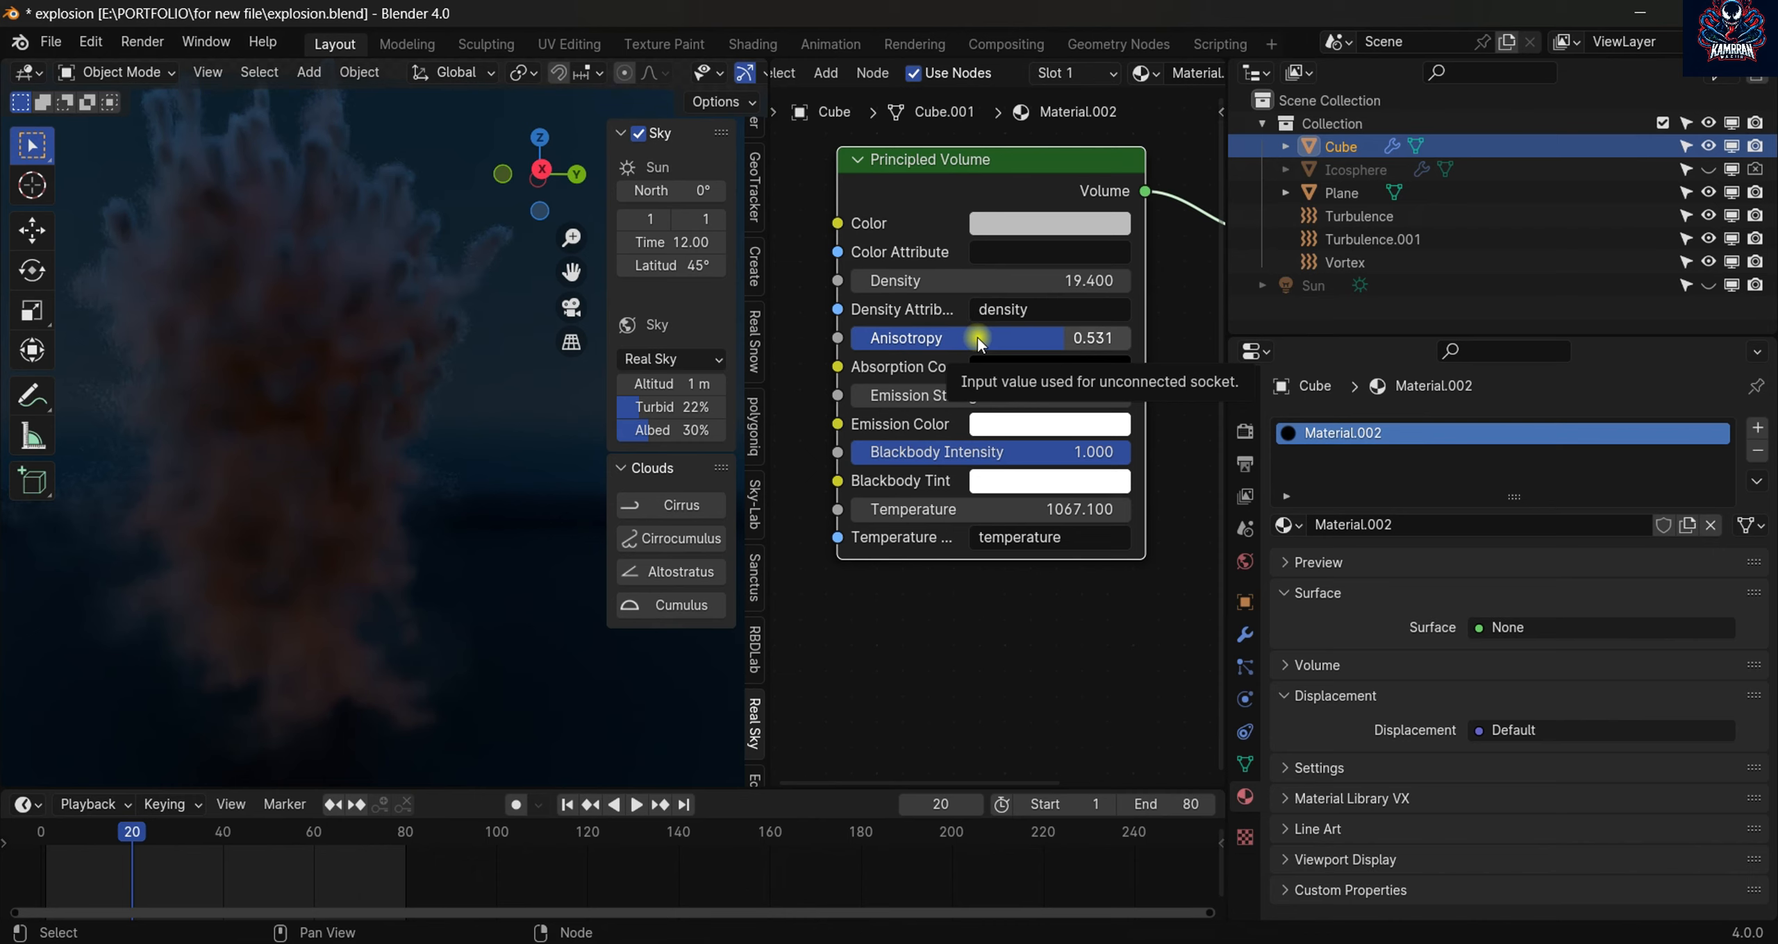
middle_click_drag(375, 418, 370, 372)
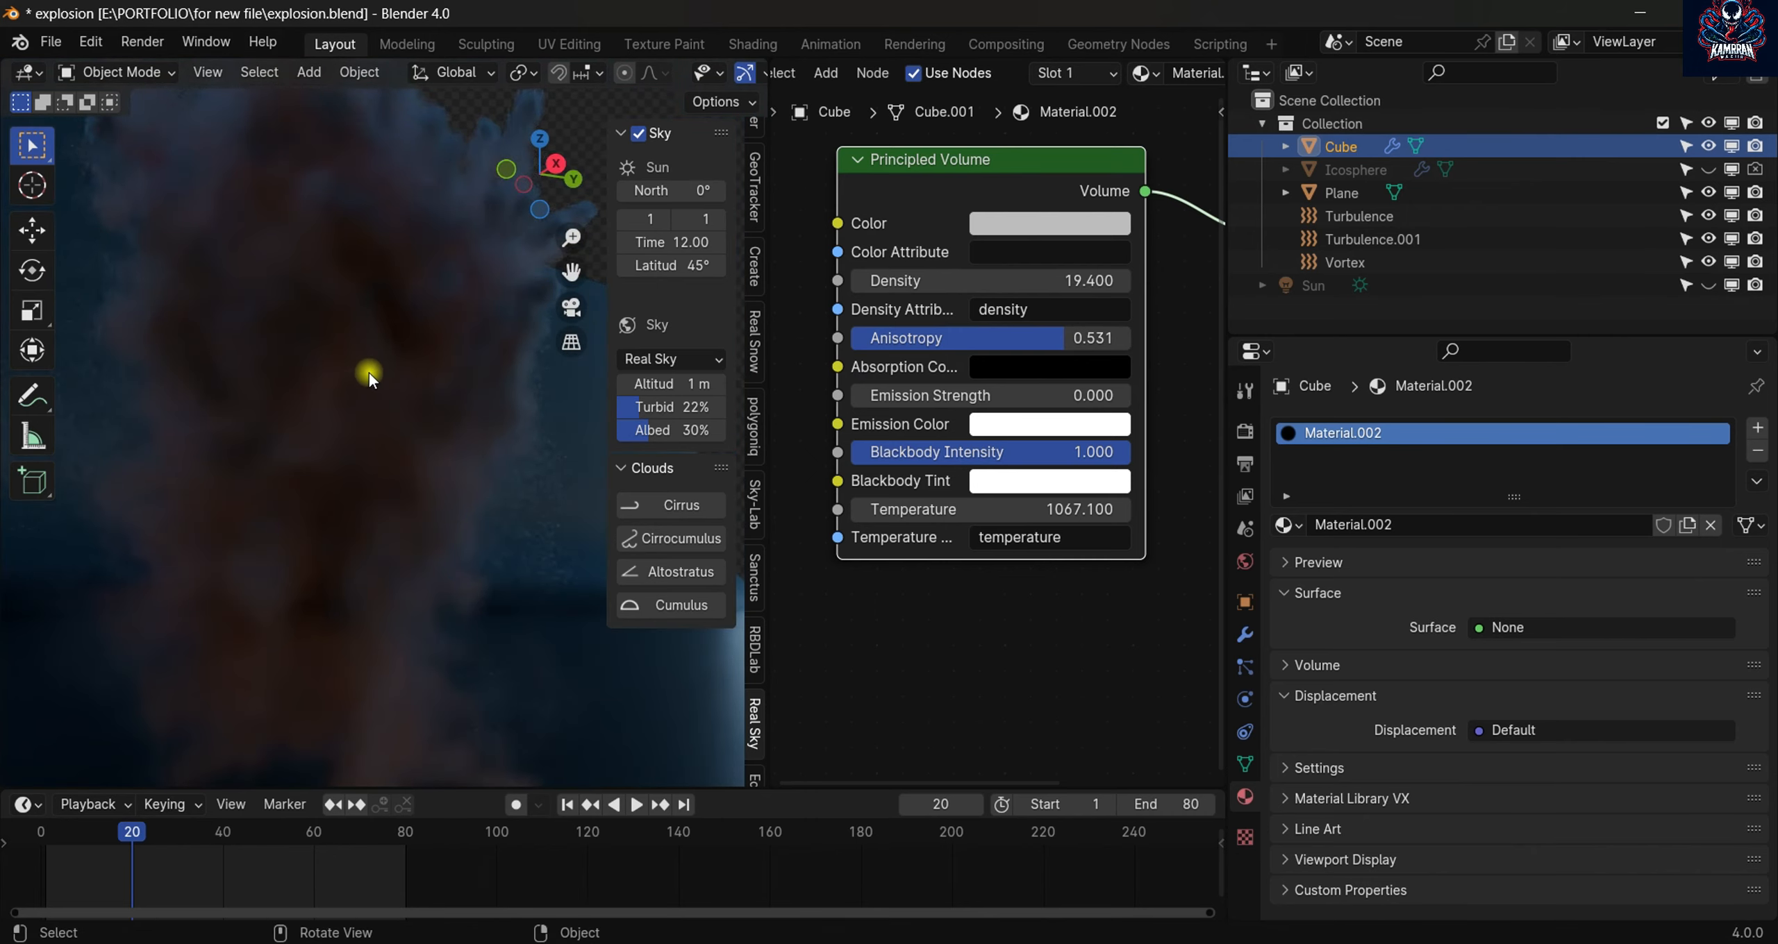
mouse_move(380, 371)
middle_mouse_down()
mouse_move(460, 349)
mouse_move(393, 381)
middle_mouse_up()
- Display the domain cube's fluid physics settings and make the Sun light visible in the viewport again
left_click(1243, 698)
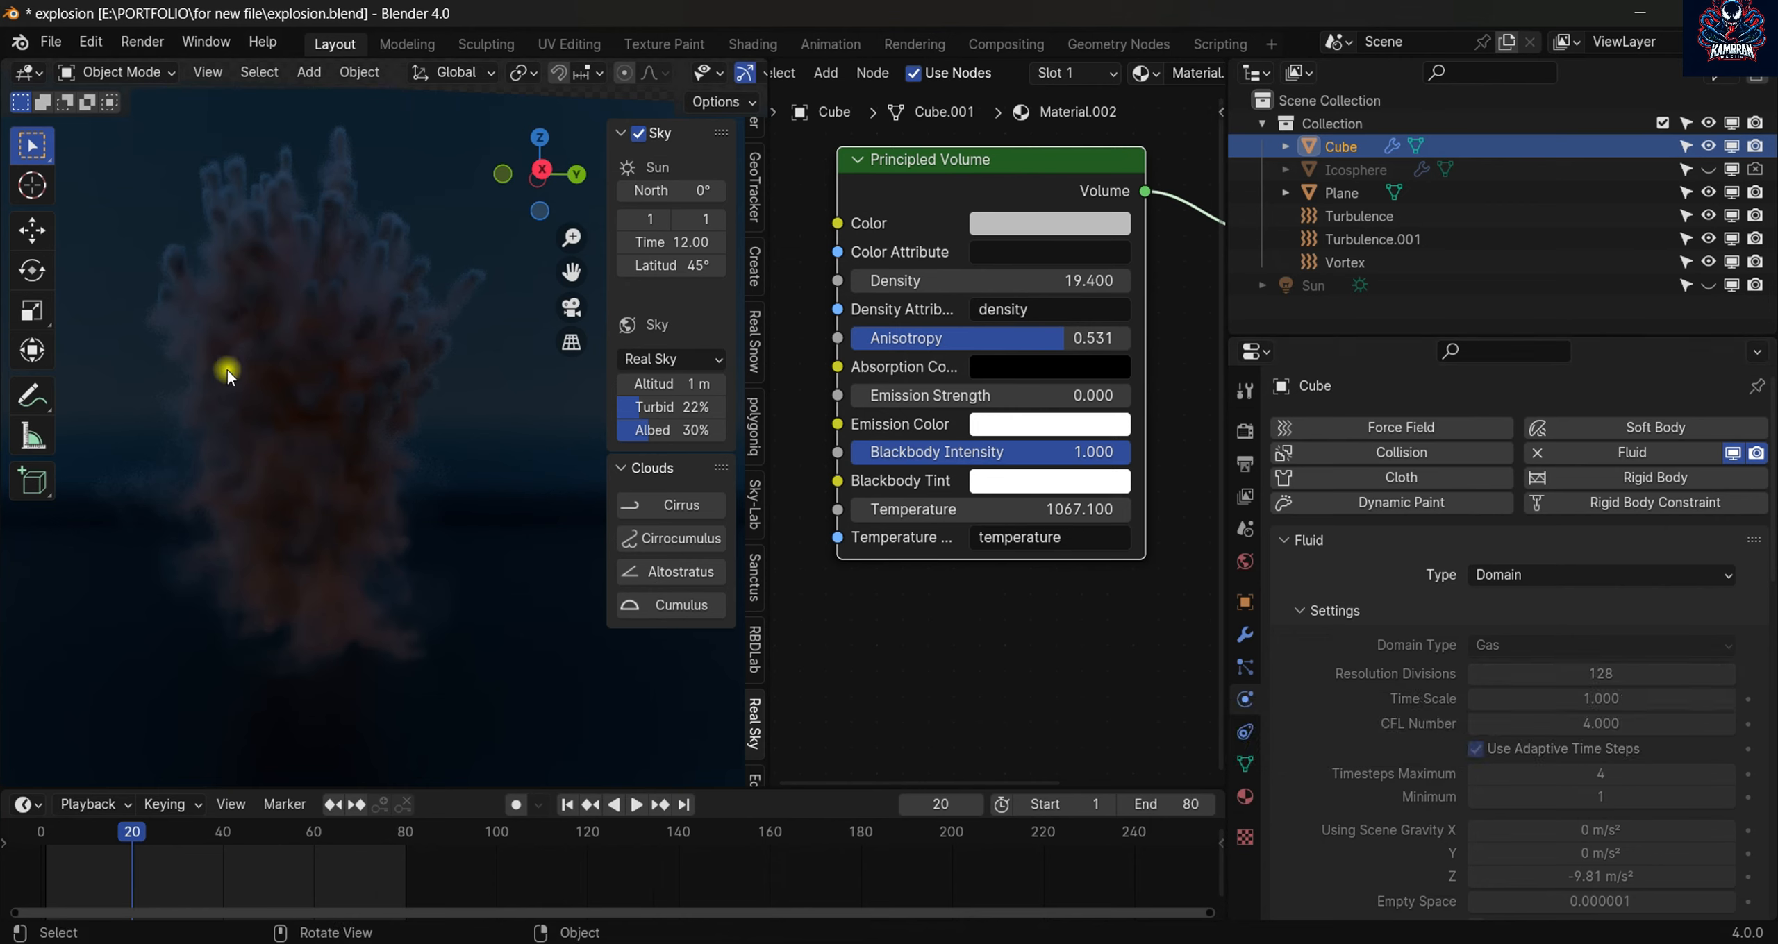
middle_click_drag(346, 257, 440, 286)
left_click(1708, 286)
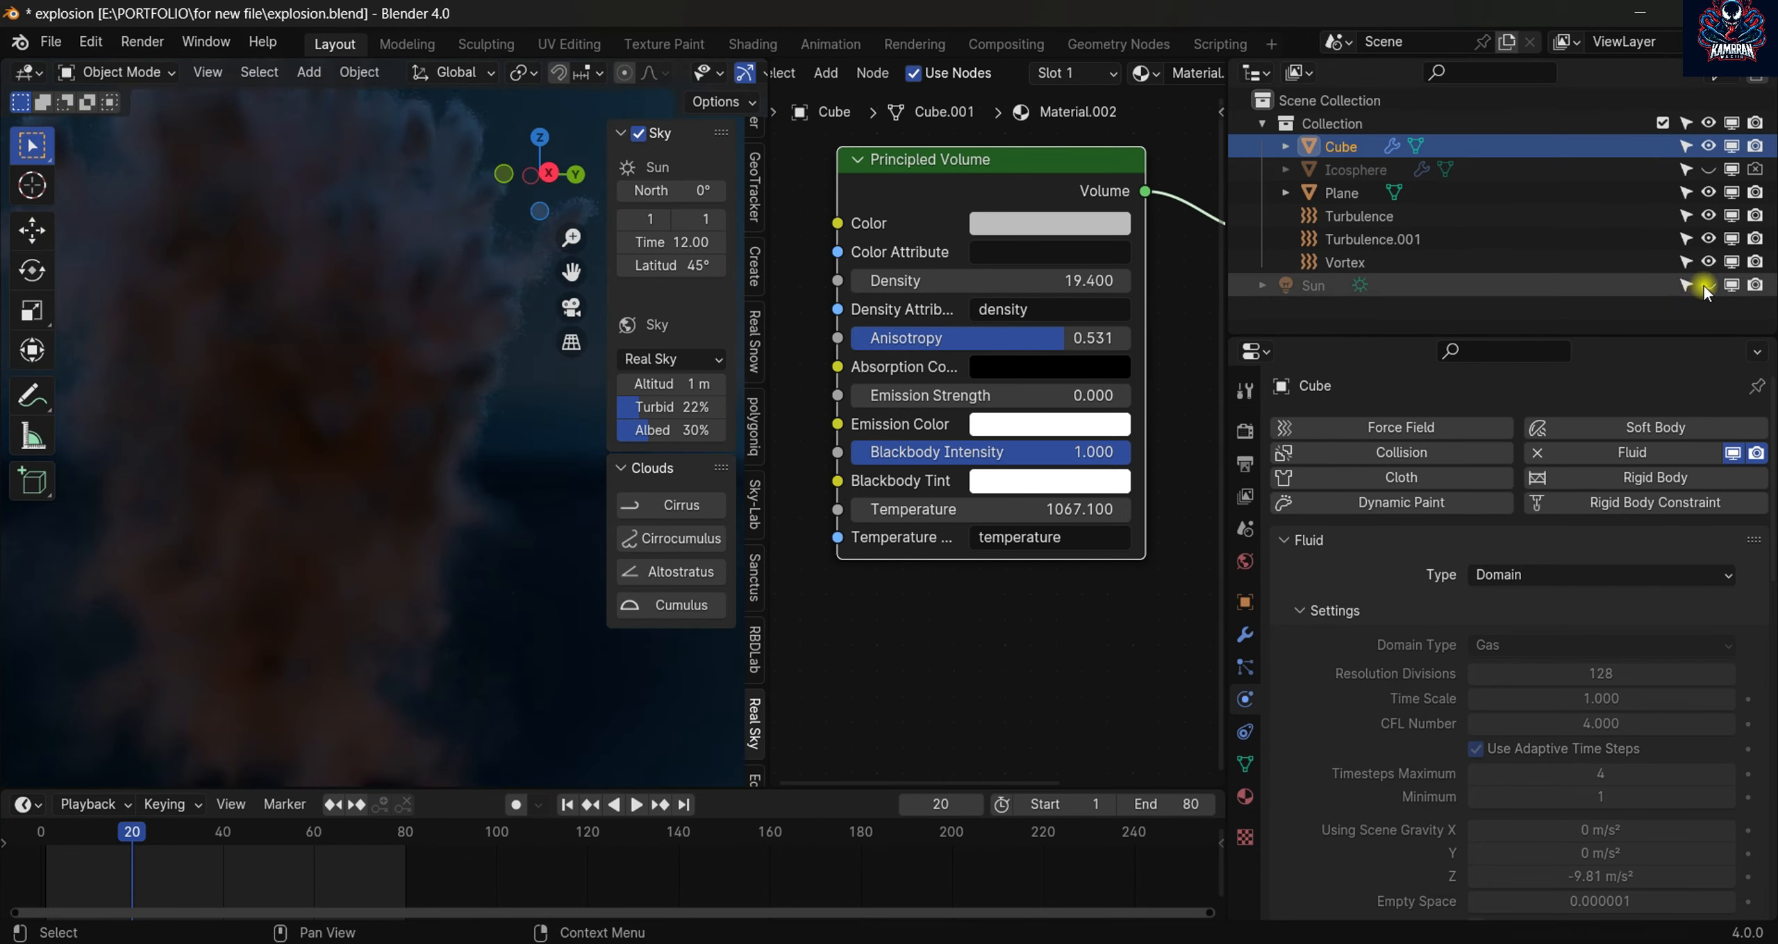
middle_click_drag(475, 298, 381, 311)
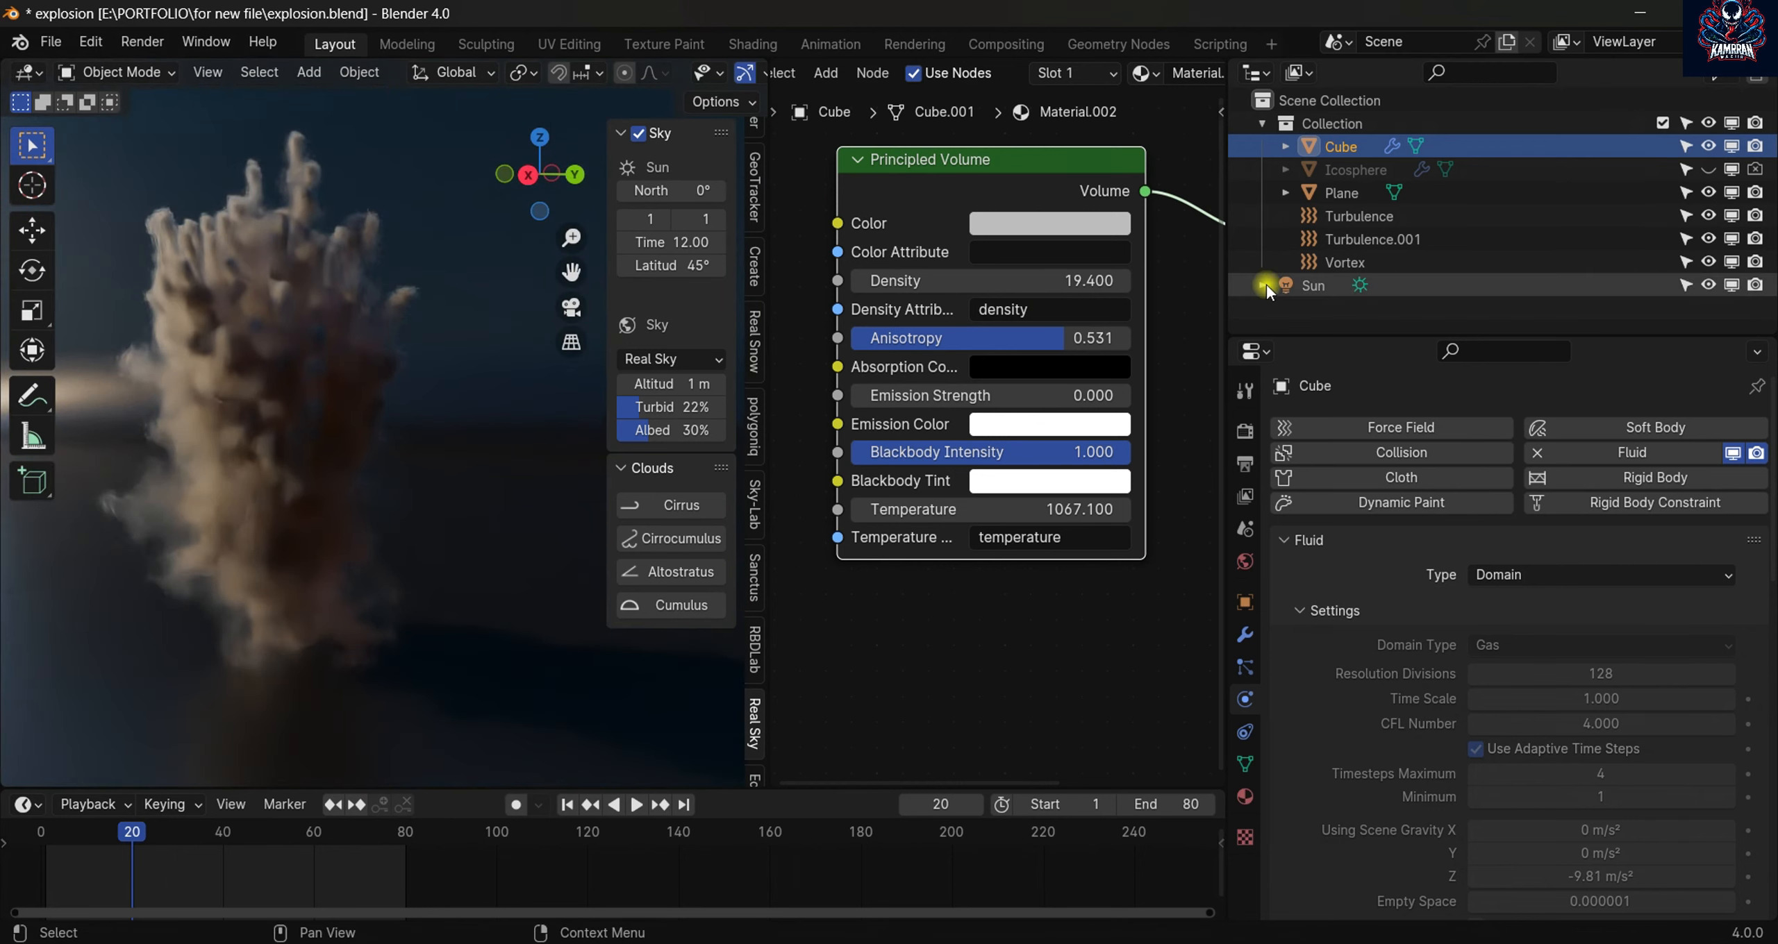
- Select the Sun light and return the selection to the domain cube and its volume shader
left_click(1316, 286)
middle_click_drag(428, 394, 349, 394)
left_click(304, 339)
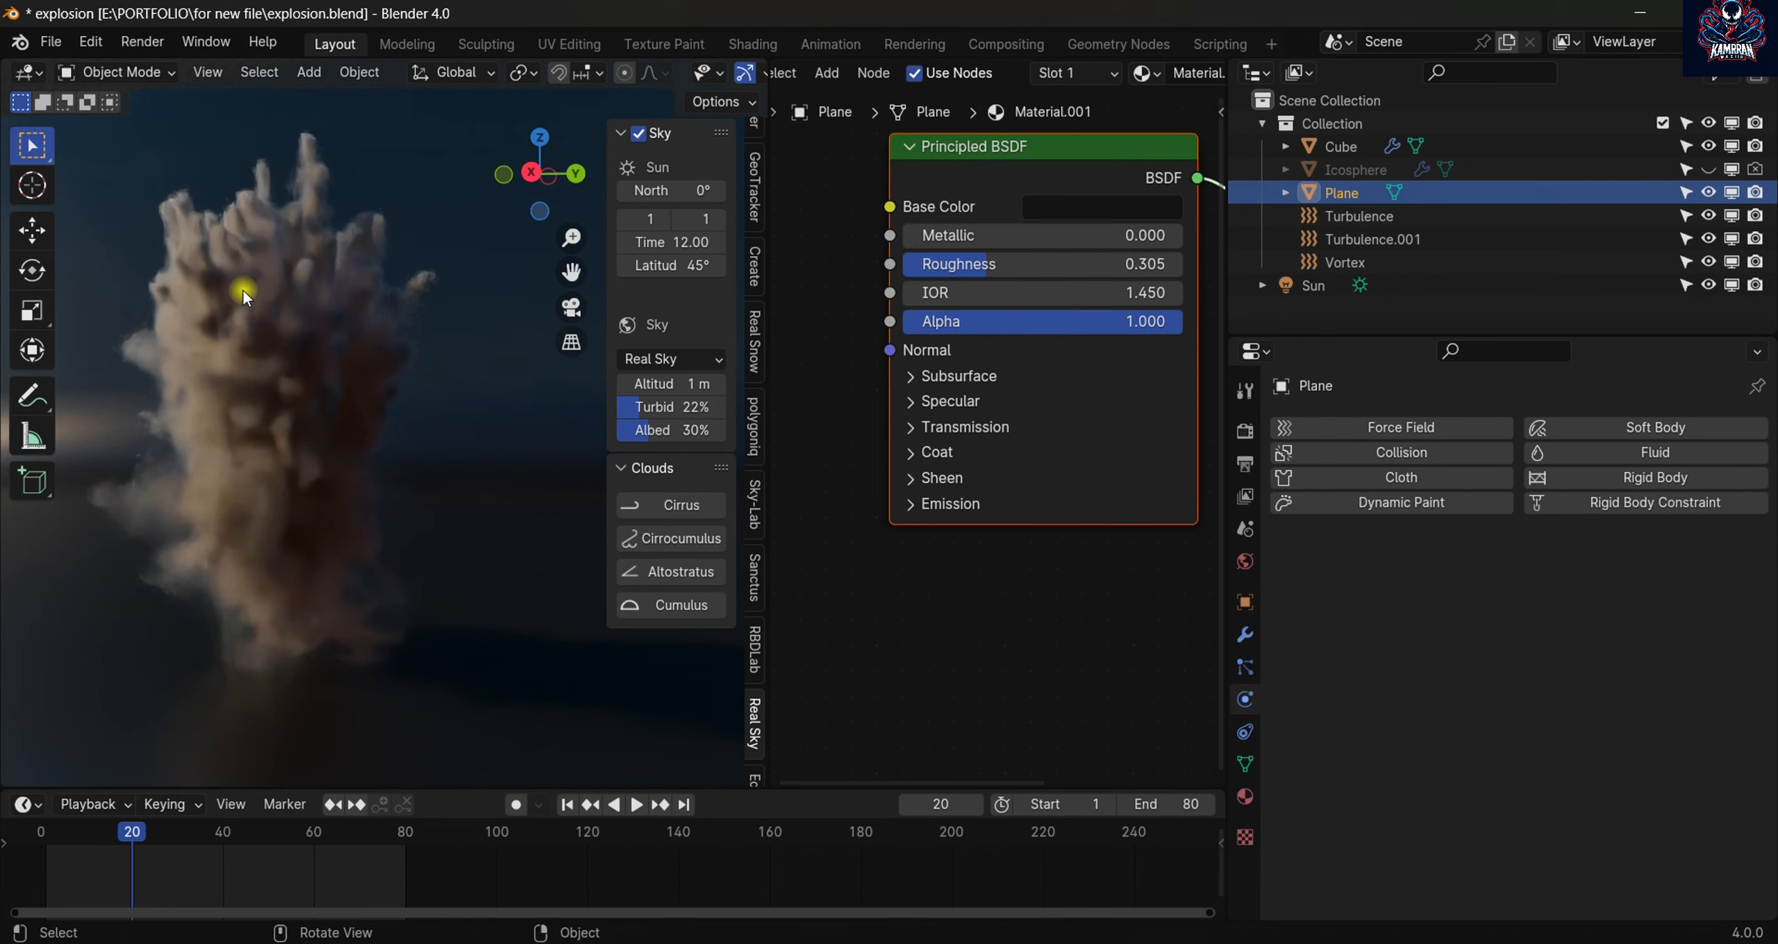
left_click(1341, 147)
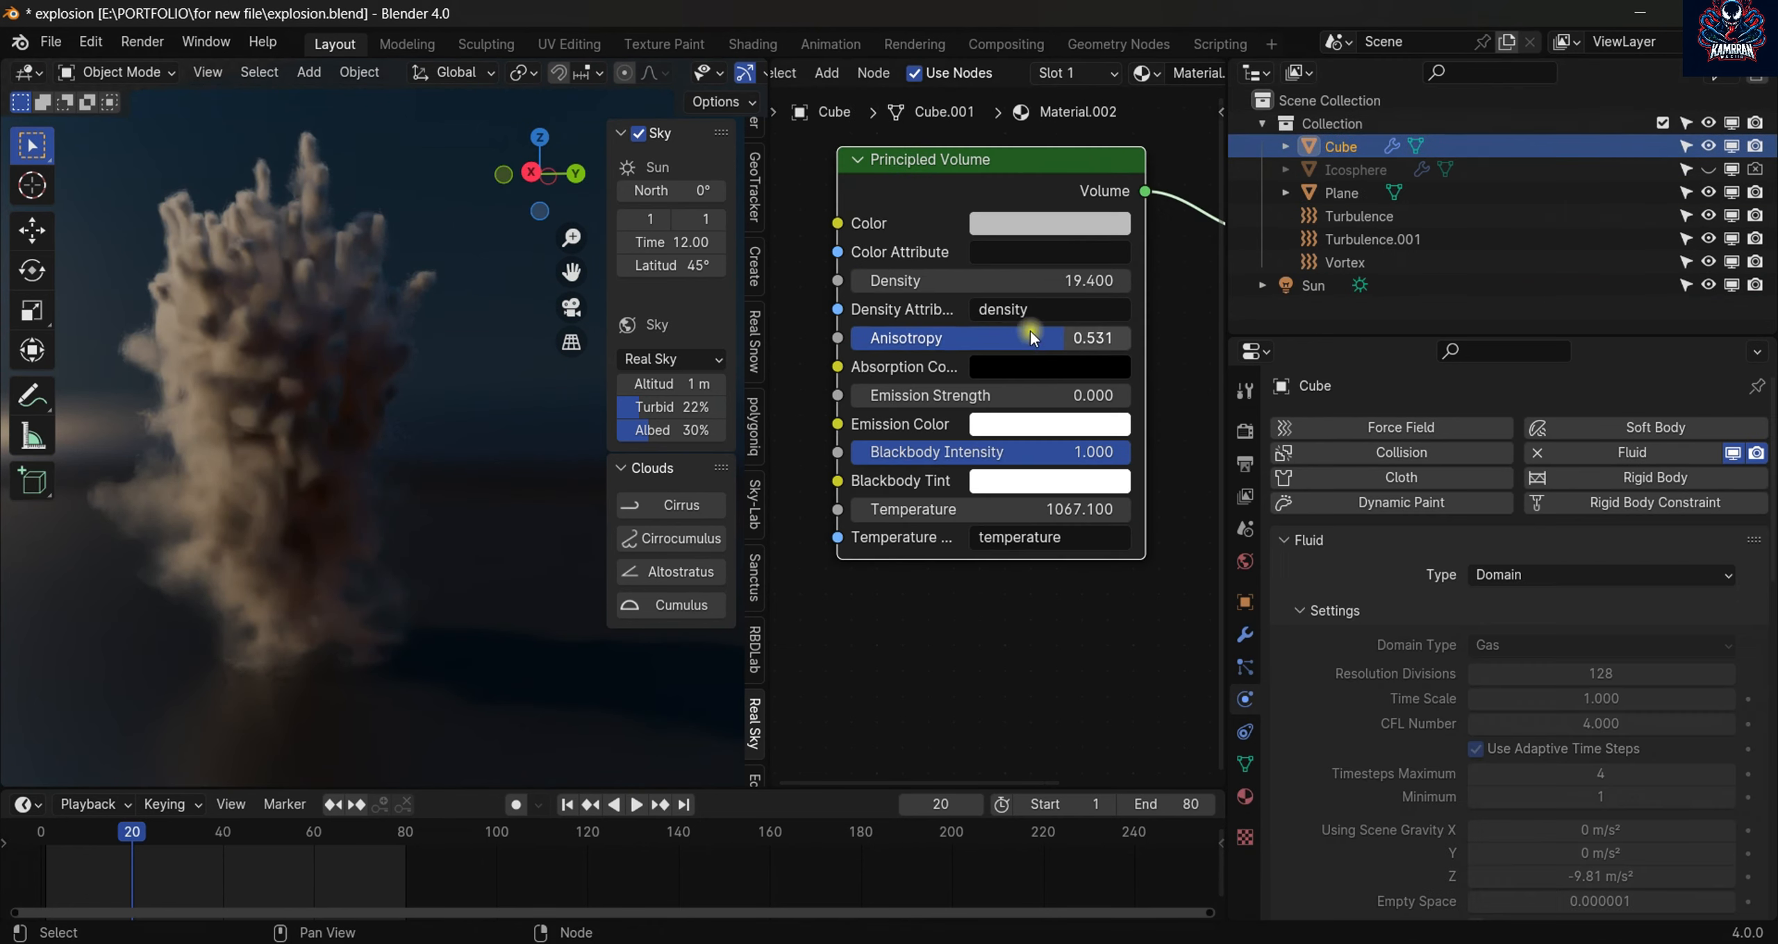
scroll(998, 419, "down", 2)
scroll(997, 419, "up", 2)
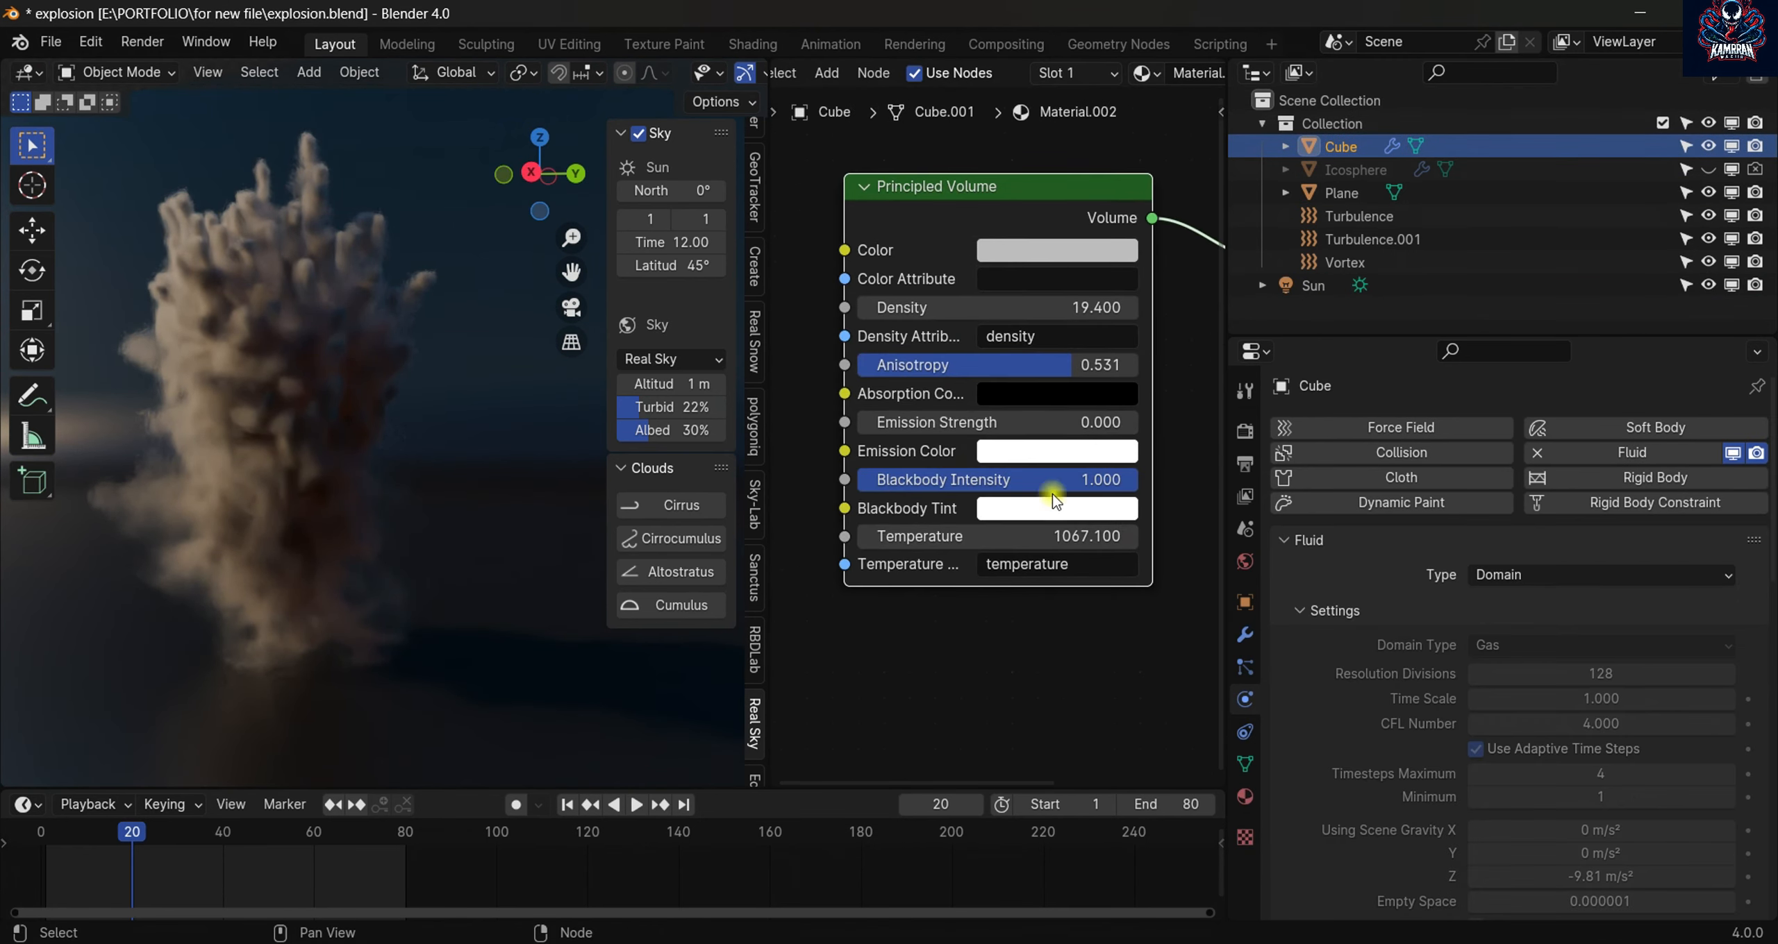
- Open the render properties and look through the sampling, volume and film settings
scroll(448, 413, "down", 4)
mouse_move(448, 414)
middle_mouse_down()
mouse_move(393, 414)
mouse_move(451, 428)
middle_mouse_up()
left_click(1245, 431)
scroll(1547, 564, "down", 5)
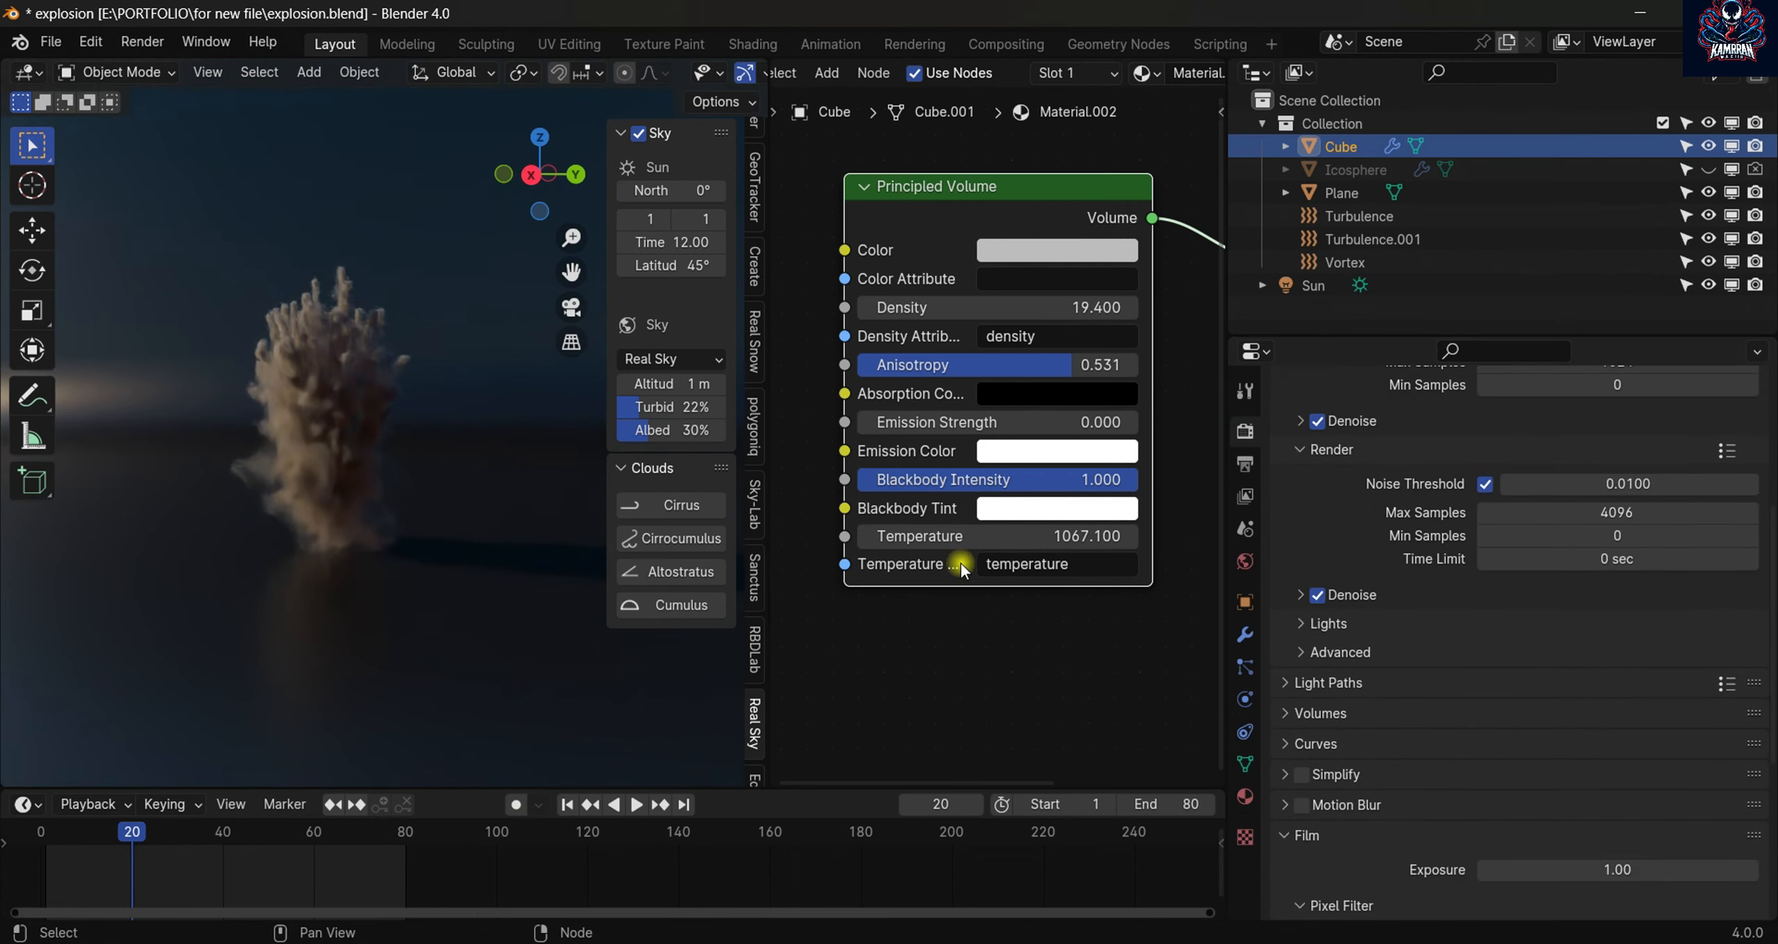